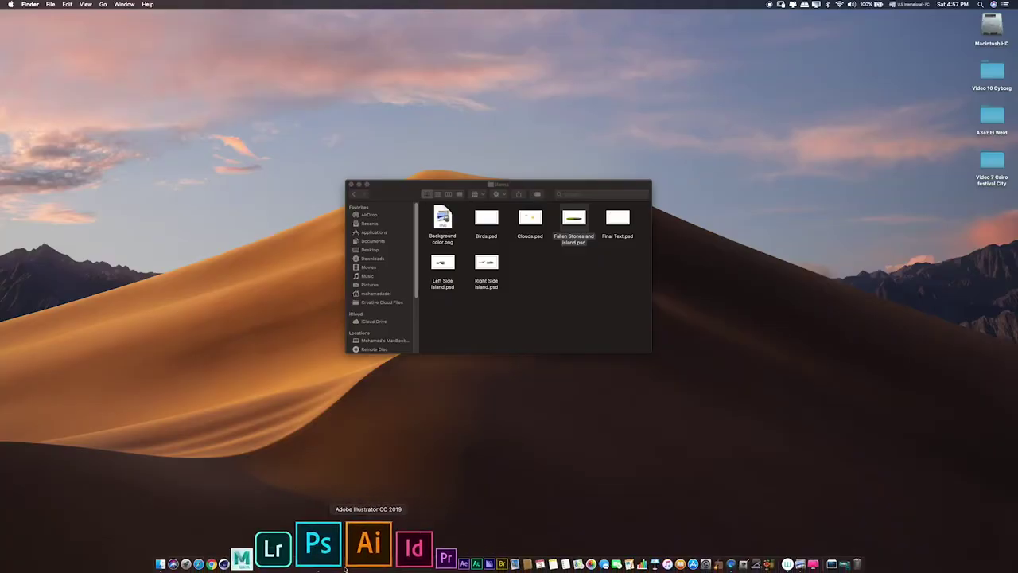
- Bring up the finished floating-island composite and marquee-select an area at the island's right edge
left_click(342, 549)
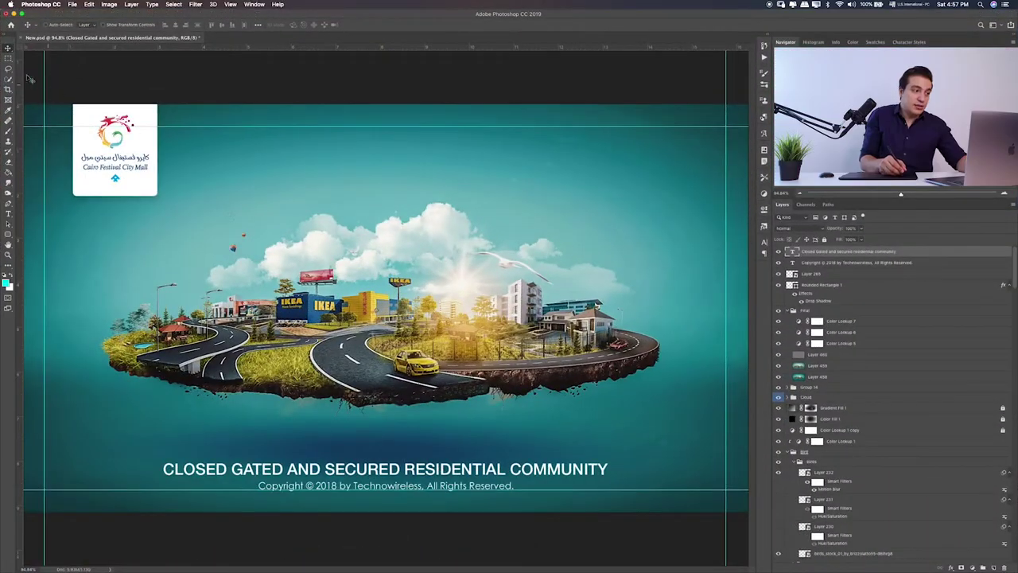
key("m")
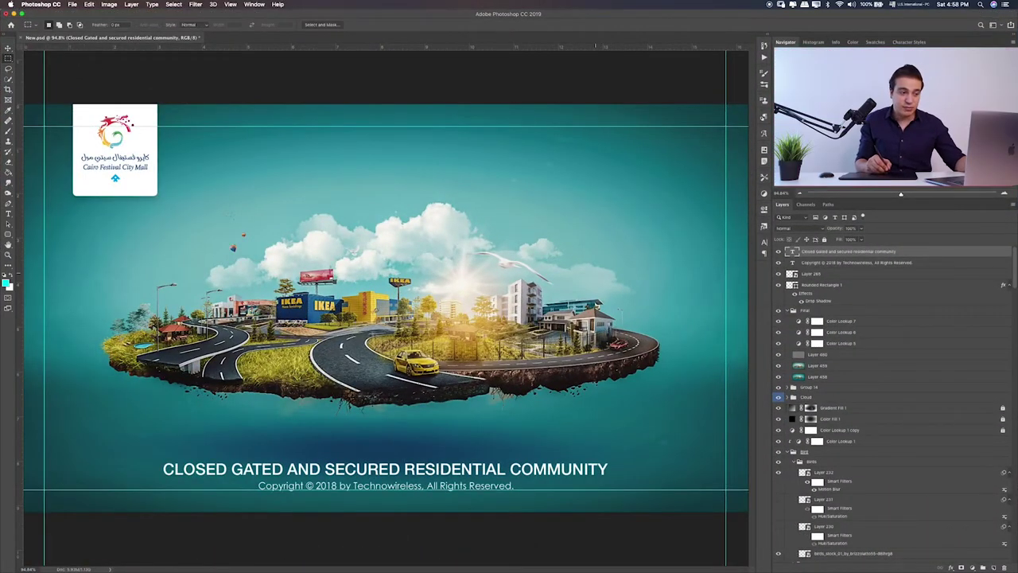
left_click_drag(657, 295, 596, 302)
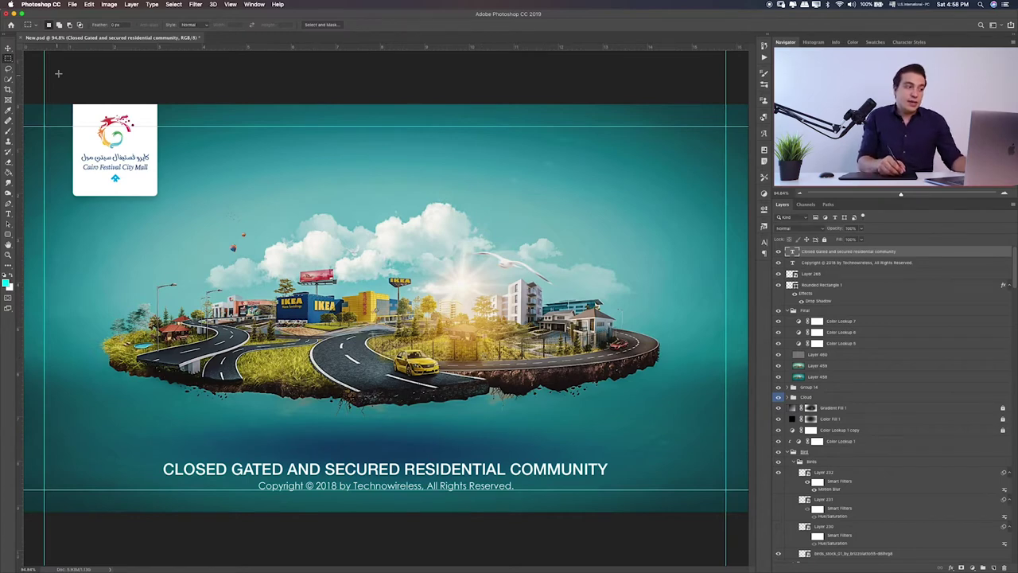
- Create a blank 1920 × 1080 px, 300 ppi document named 'Island'
left_click(72, 5)
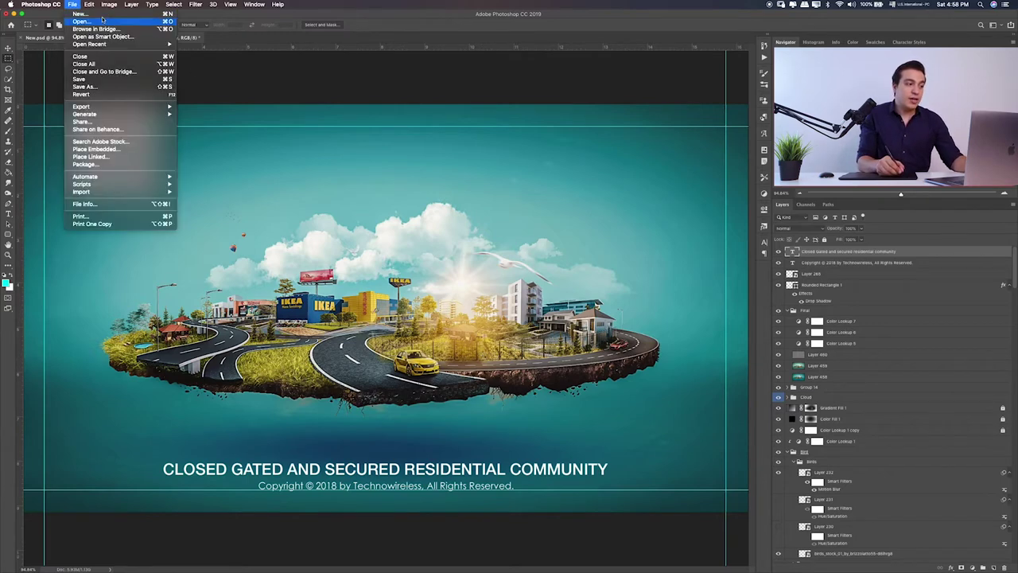
left_click(79, 17)
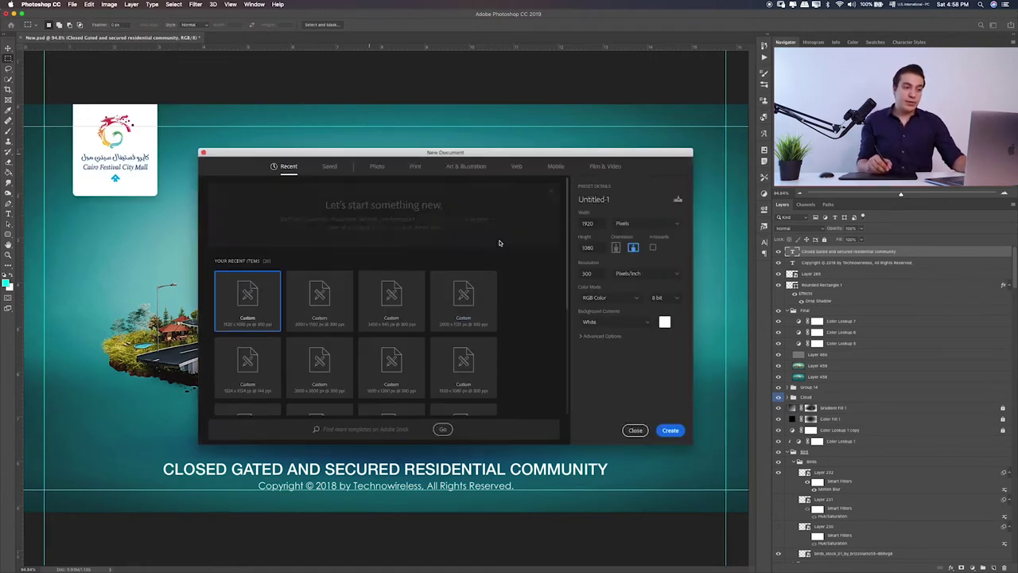
left_click(601, 227)
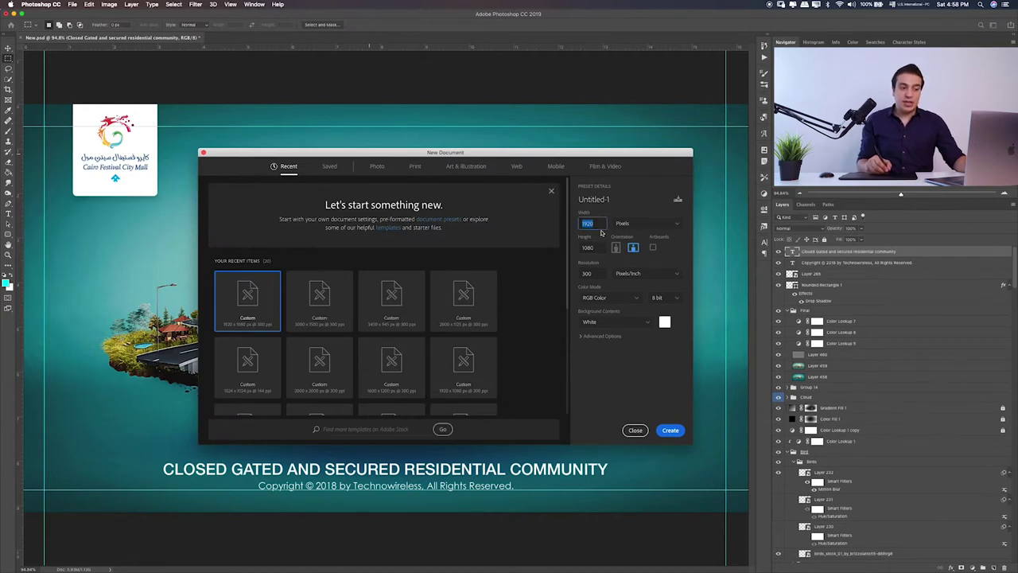
left_click(625, 199)
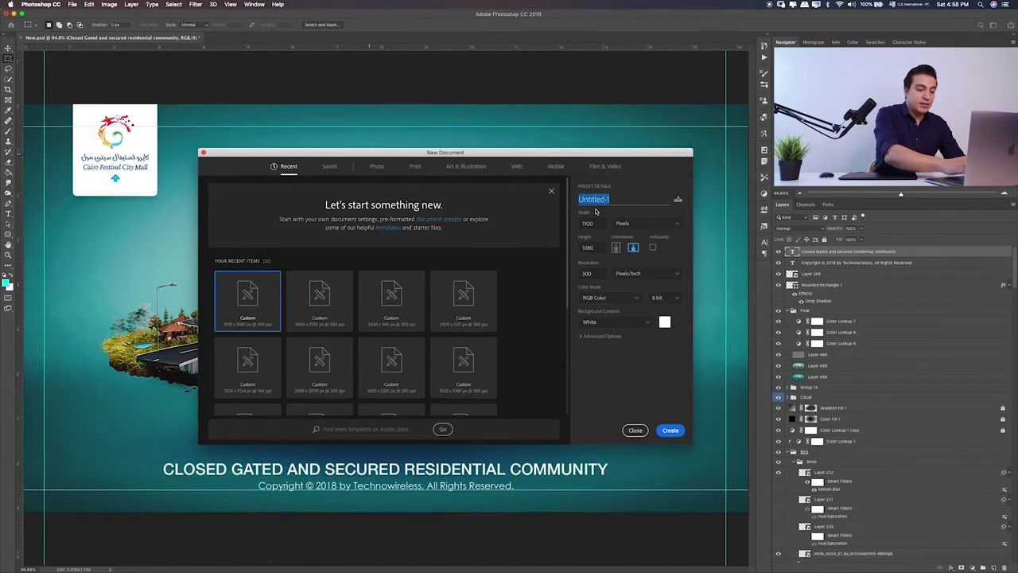
key("BackSpace")
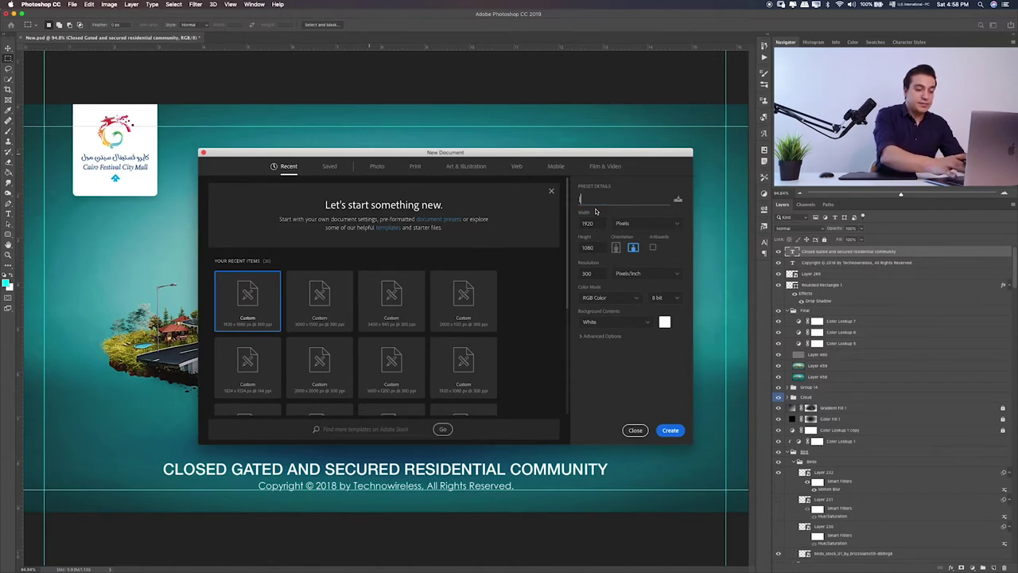
type("Island")
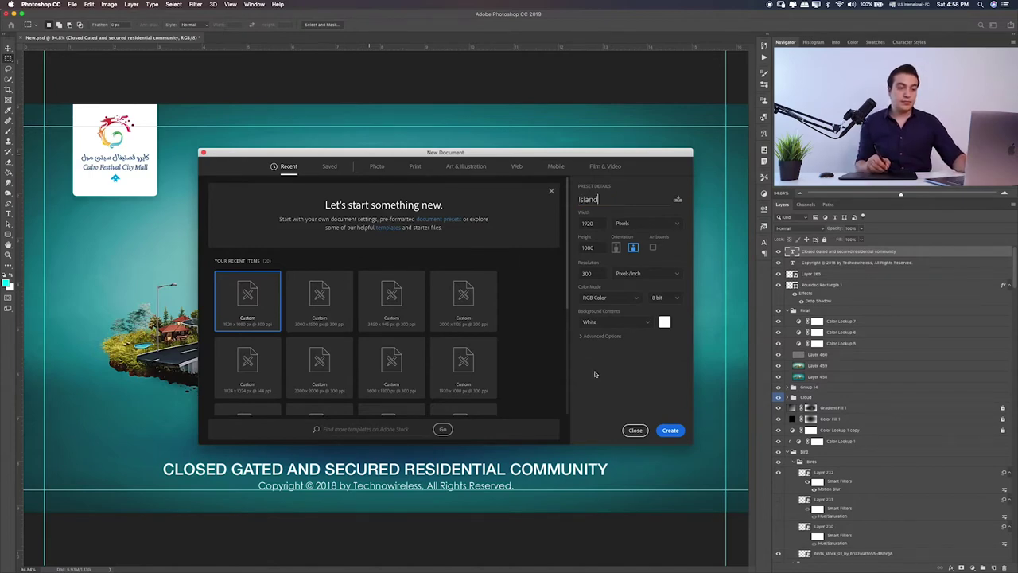
left_click(670, 431)
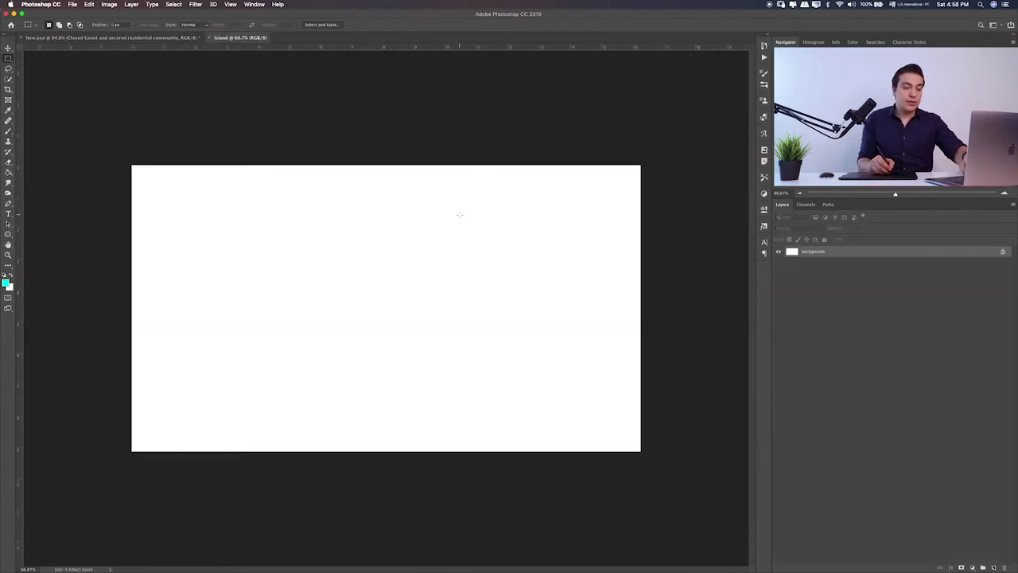
- Fit the blank canvas, then Quick Look Background color.png and the following asset files through Final Text
key("super+0")
key("super+Tab")
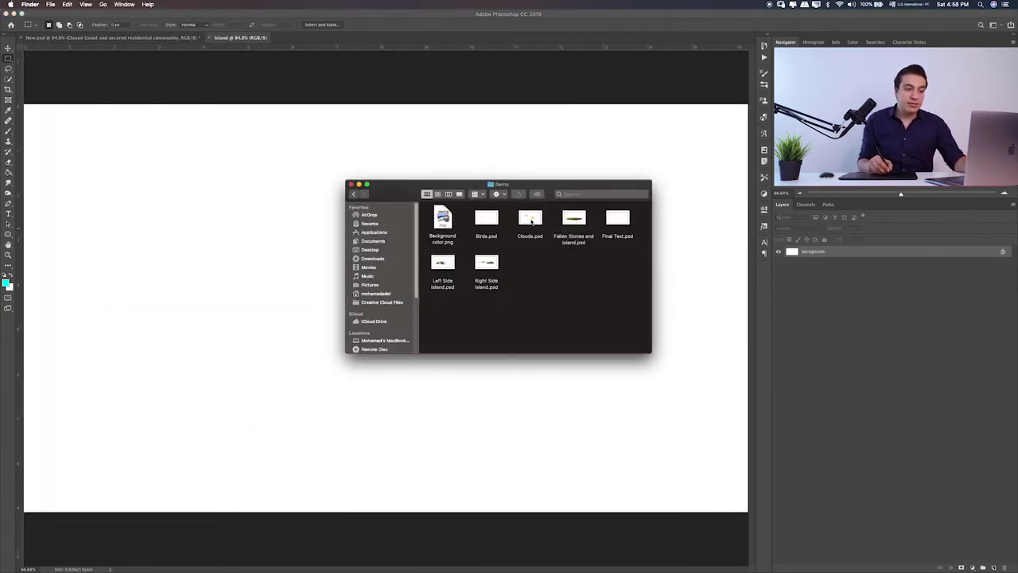
left_click(530, 221)
key("Left")
key("Left")
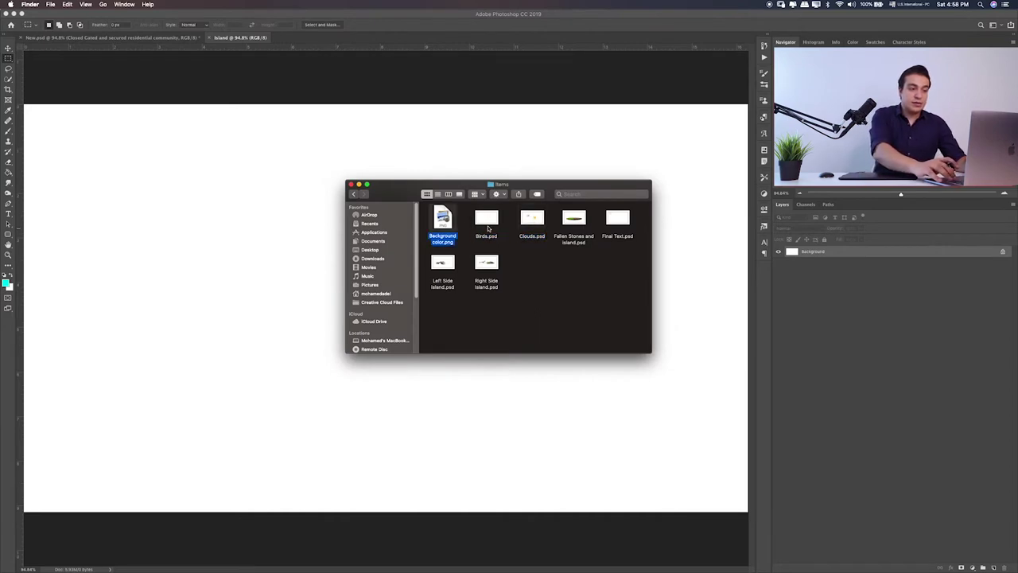
key("space")
key("Right")
key("Right")
key("Right")
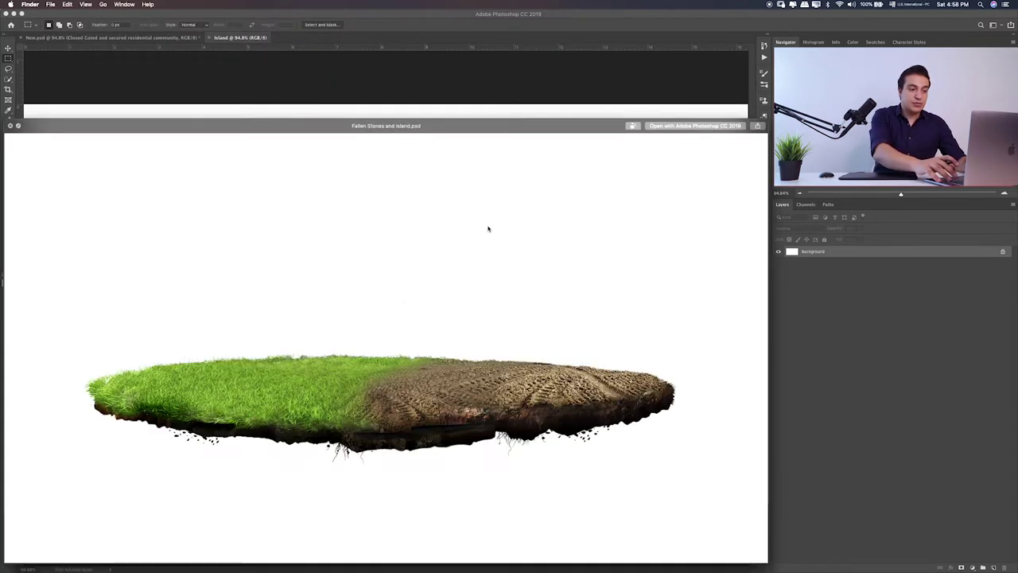
key("Right")
key("Left")
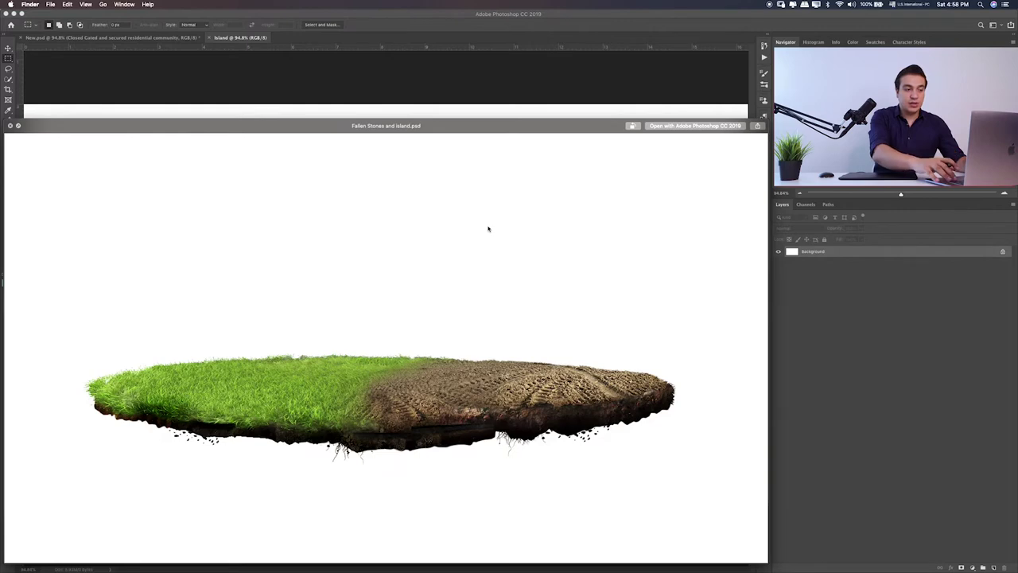
key("Right")
key("space")
- Preview the second-row files, the city island and Left Side Island.psd, then close Quick Look
key("Left")
key("Down")
key("space")
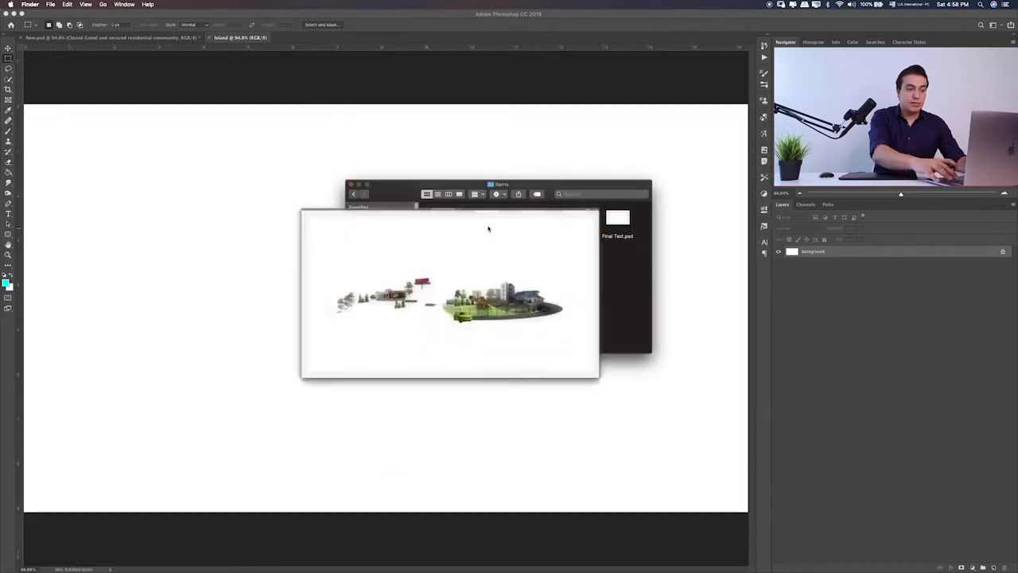
key("Left")
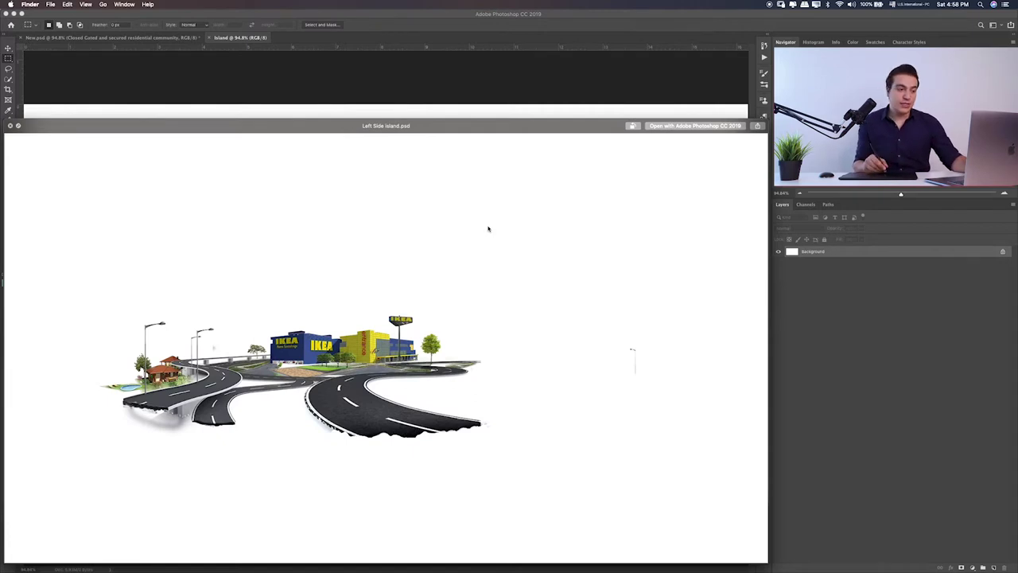
key("space")
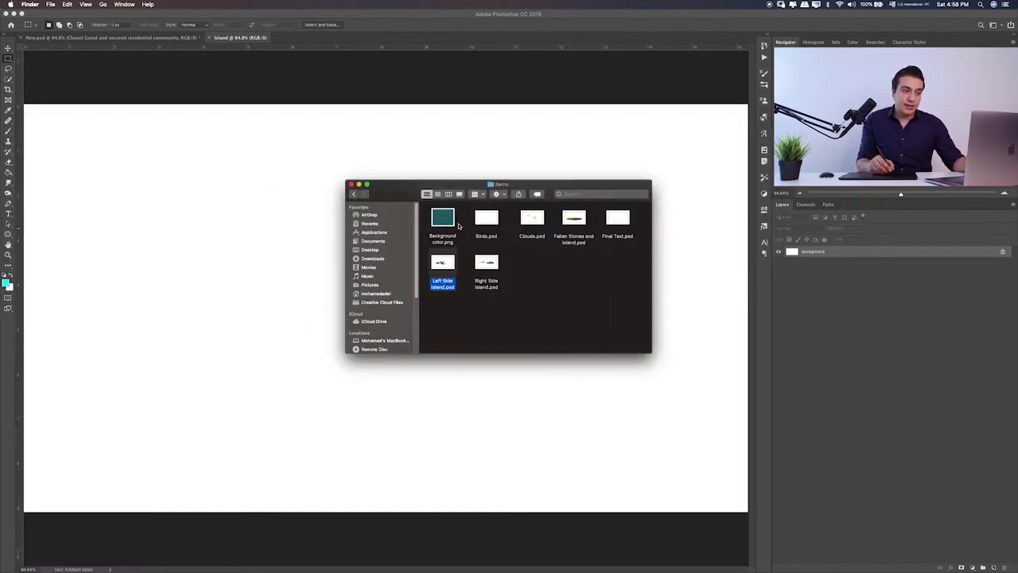
- Place Background color.png into Island and stretch the teal layer to fill the canvas width
left_click_drag(450, 221, 255, 274)
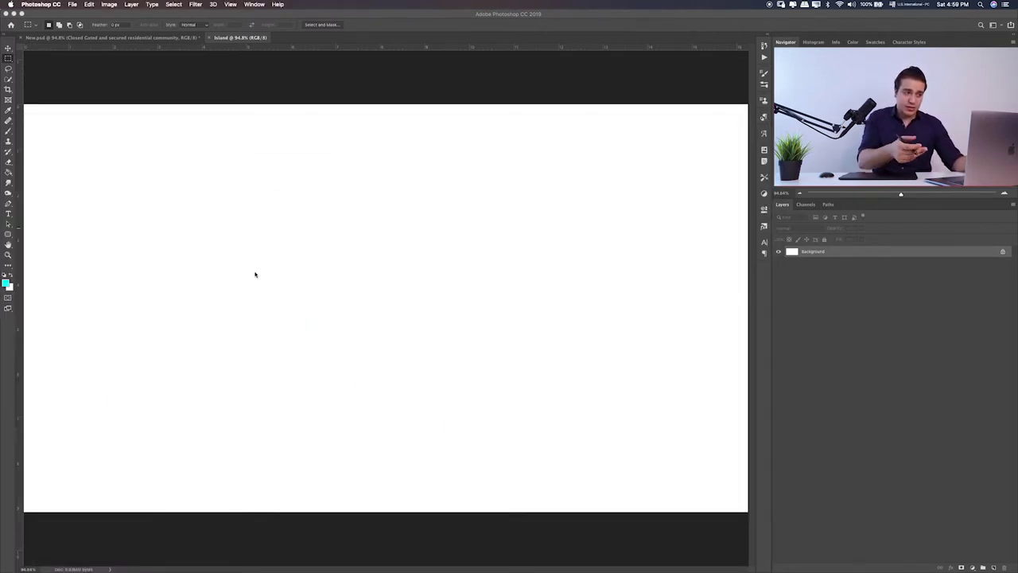
key("Return")
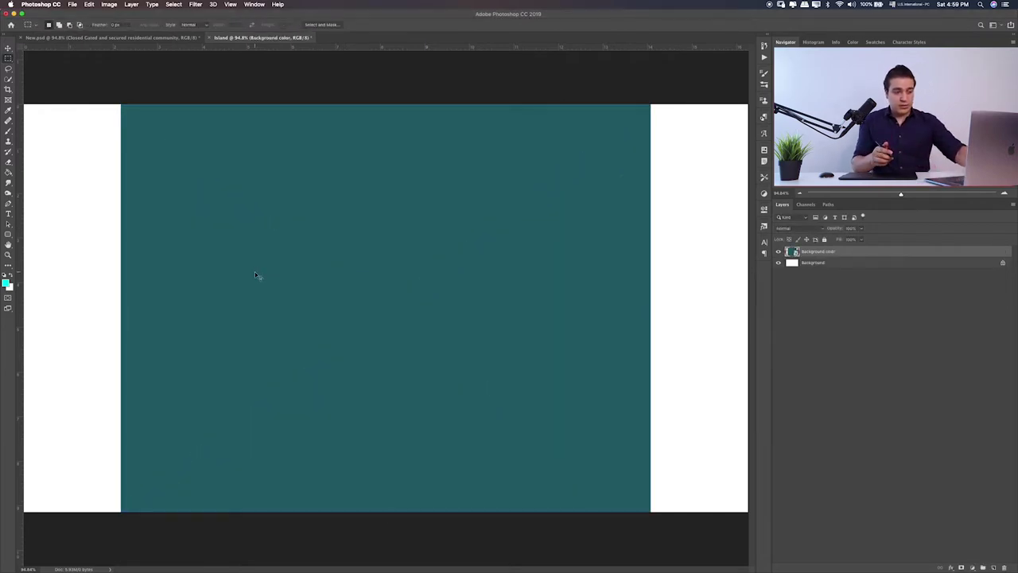
key("ctrl+t")
left_click_drag(652, 307, 745, 300)
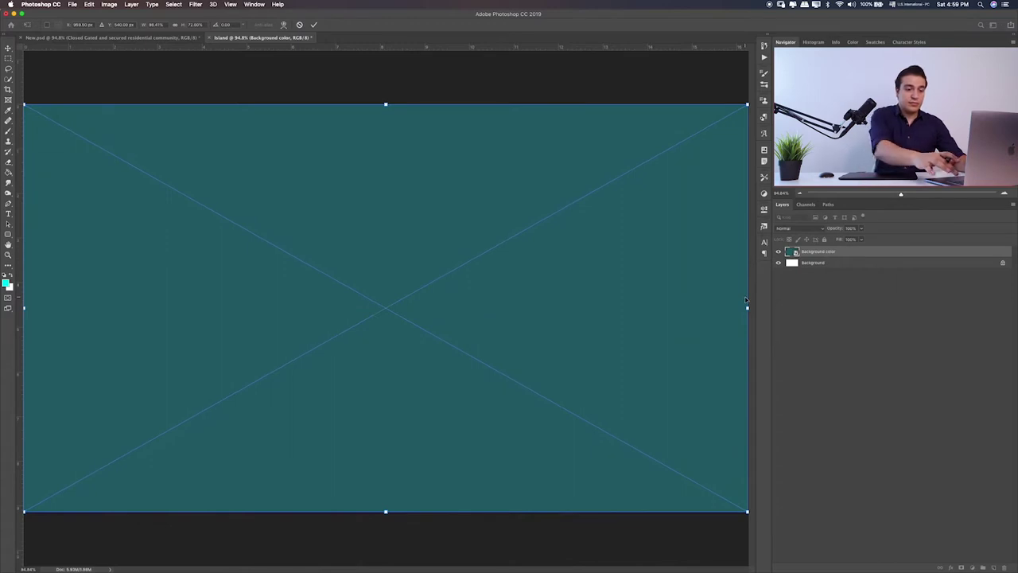
key("Return")
key("ctrl+minus")
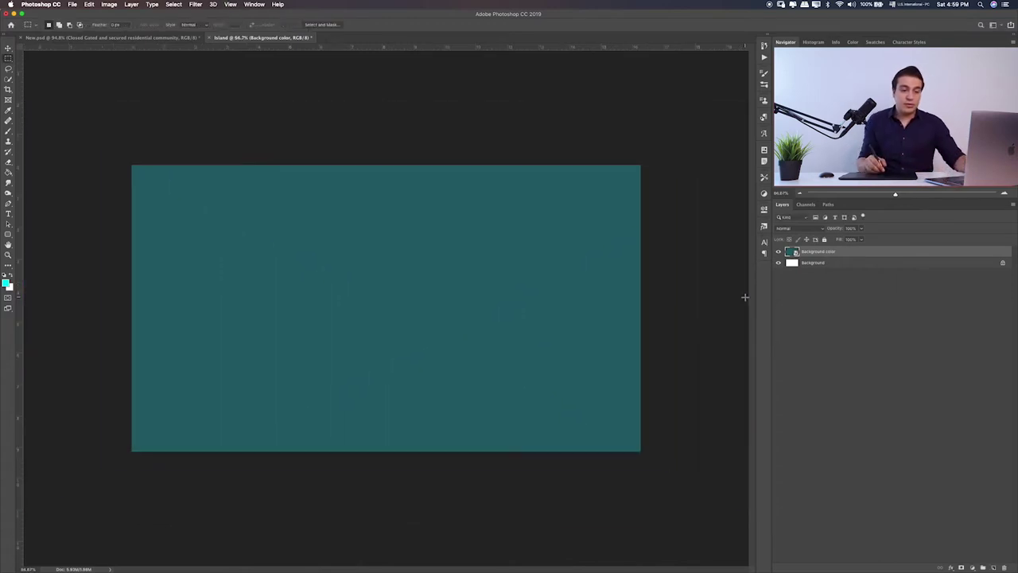
- Add a new layer and paint a soft orange dab mid-canvas
left_click(994, 567)
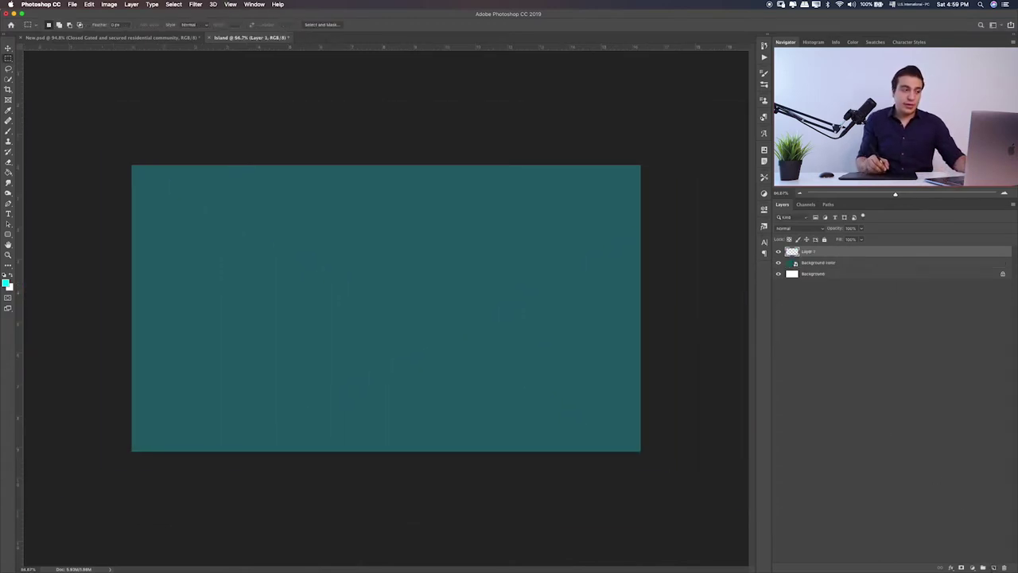
left_click(9, 131)
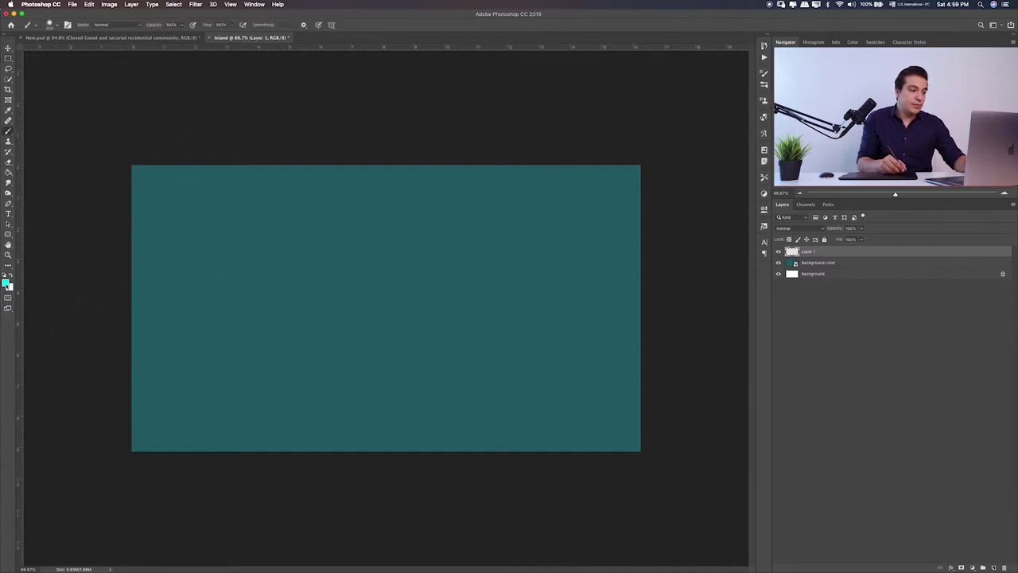
left_click(6, 283)
left_click_drag(583, 245, 579, 278)
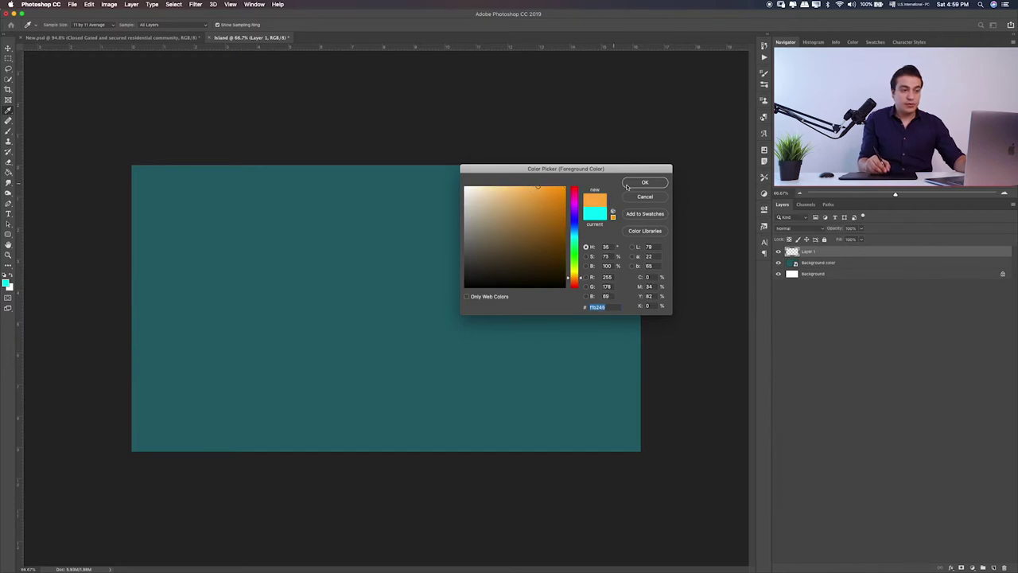
left_click(630, 186)
left_click(378, 294)
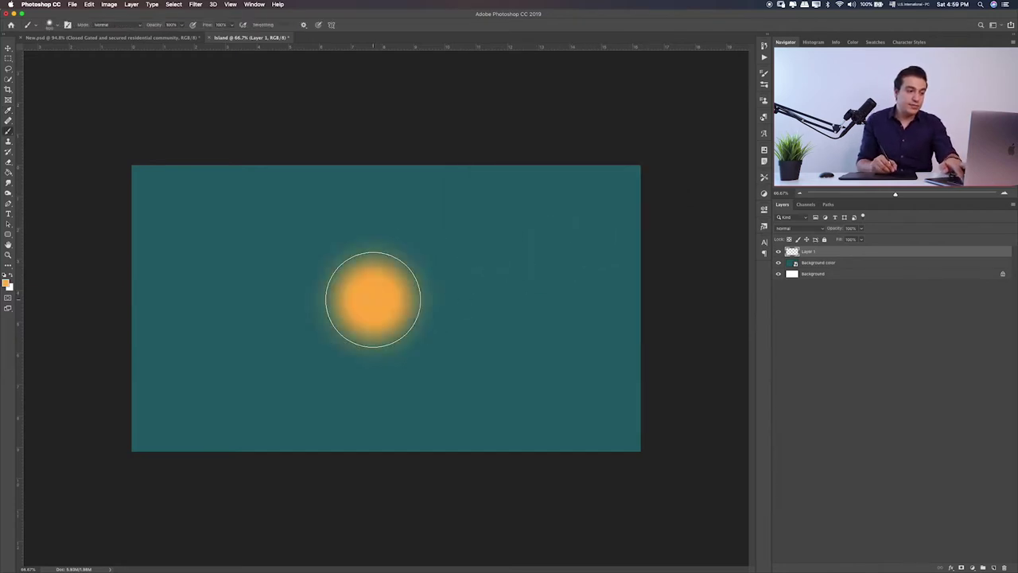
left_click(374, 300)
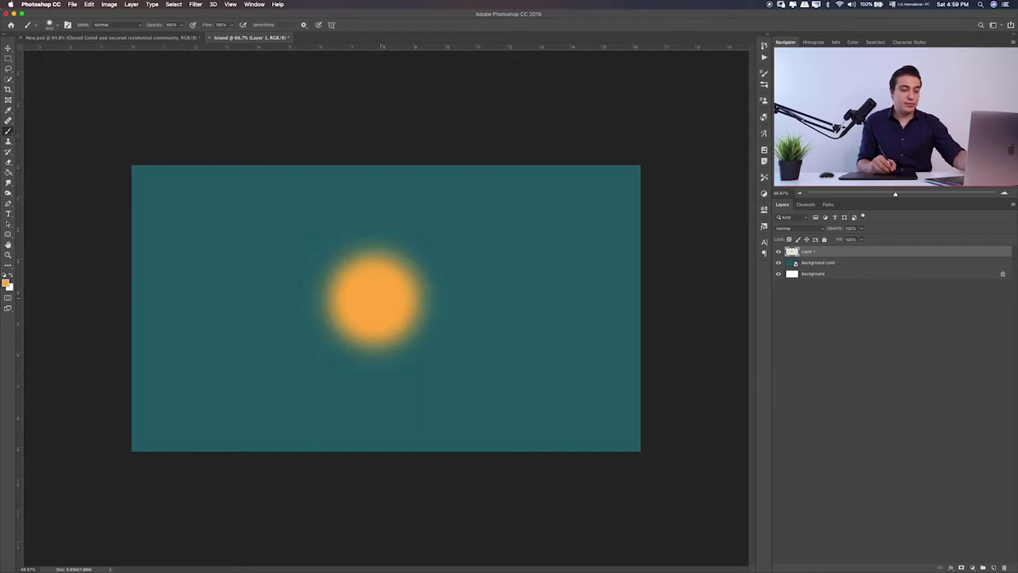
- Stretch the orange dab into a wide flat ellipse and give it a lighter blending mode
key("ctrl+t")
left_click_drag(454, 299, 634, 284)
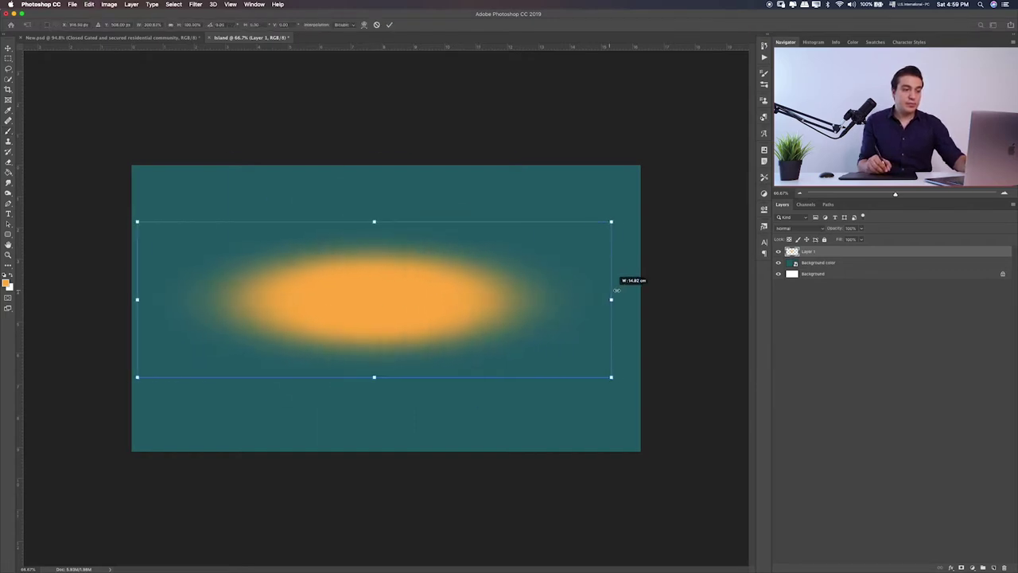
mouse_move(497, 303)
left_mouse_down()
mouse_move(514, 294)
mouse_move(510, 285)
left_mouse_up()
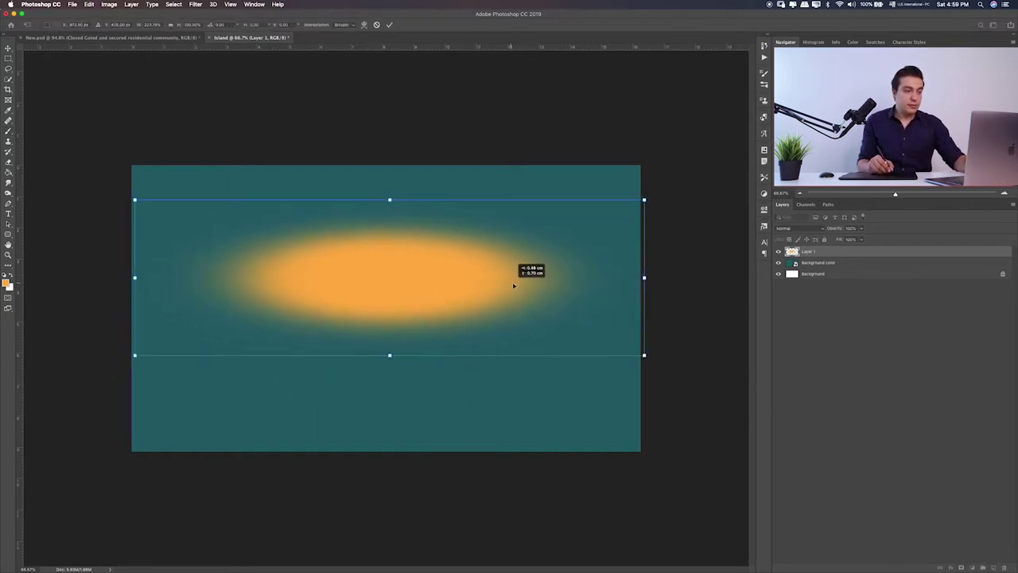
key("Return")
key("shift+plus")
key("shift+plus")
key("shift+plus")
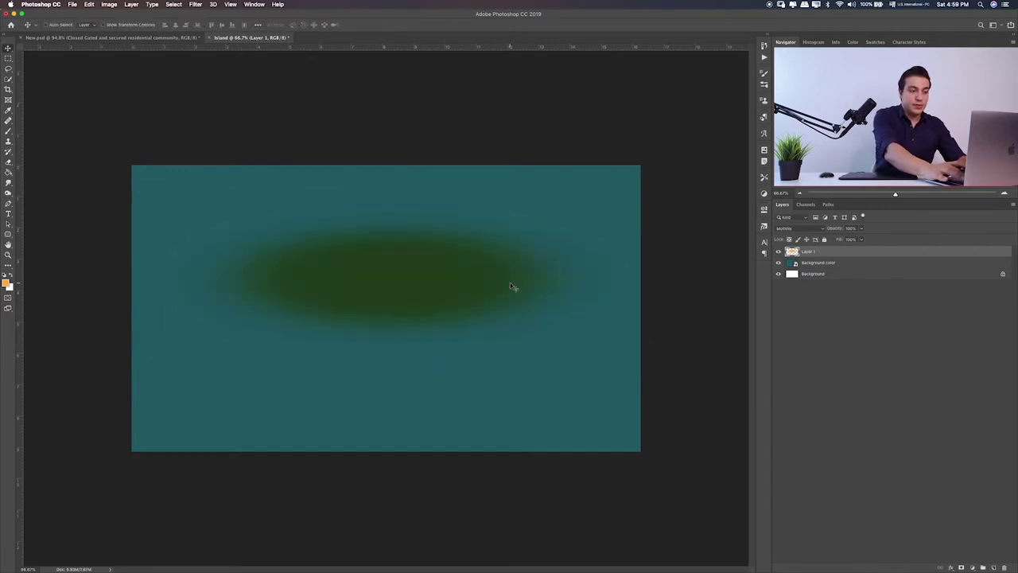
key("shift+plus")
key("shift+plus")
key("shift+plus")
key("shift+plus")
key("shift+plus")
key("shift+plus")
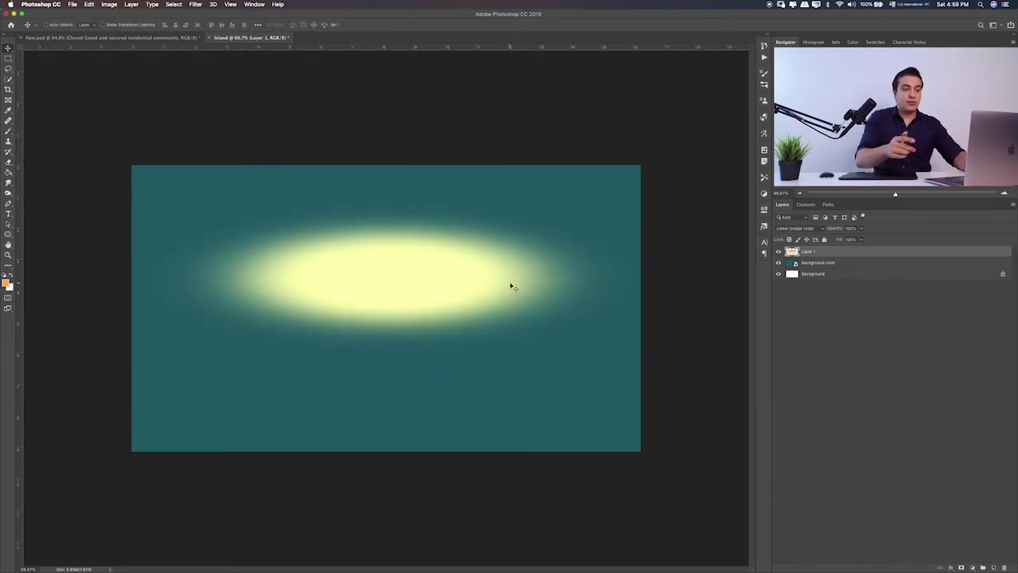
key("ctrl+t")
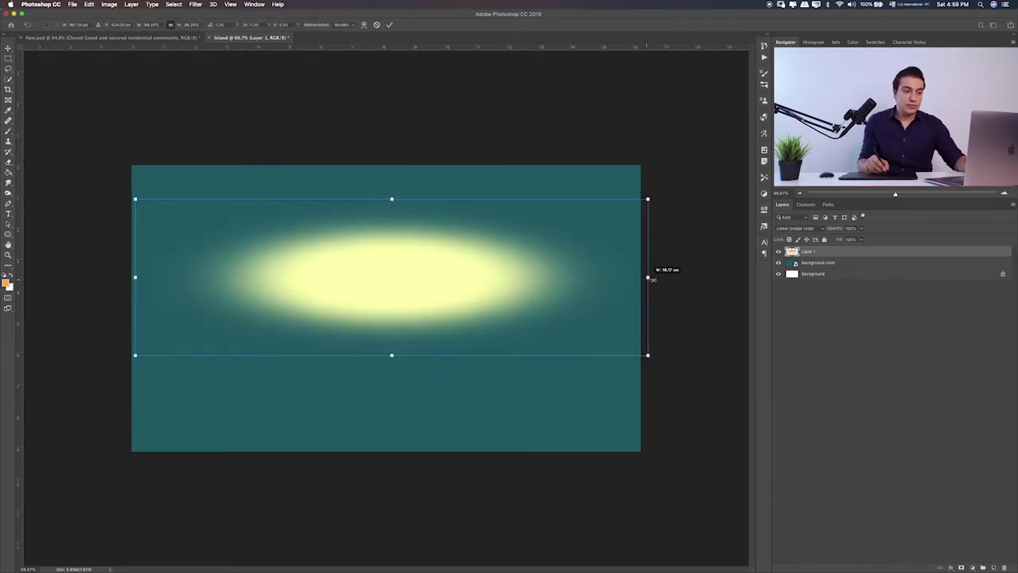
left_click_drag(649, 278, 682, 269)
key("Return")
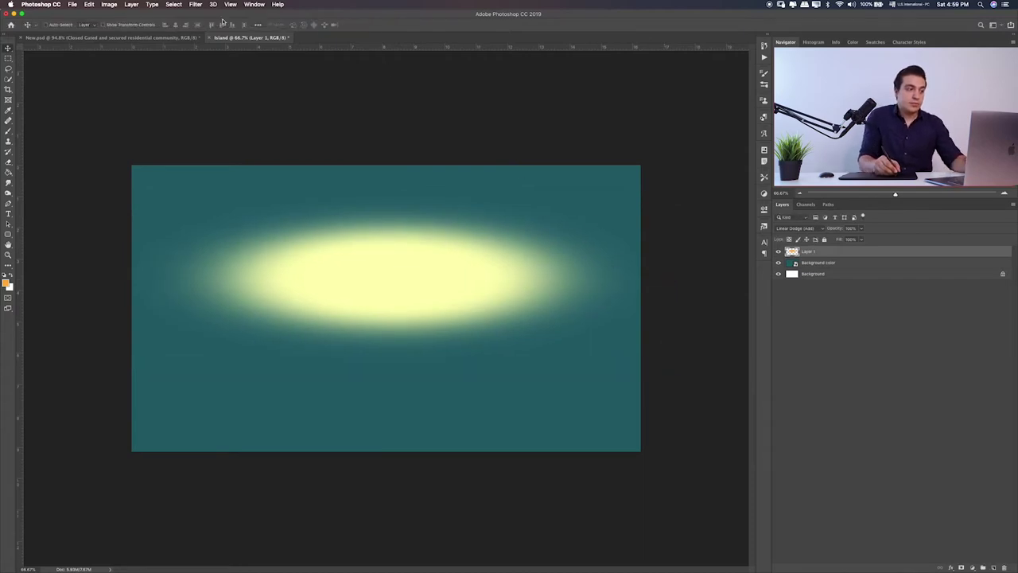
- Apply a large-radius Gaussian Blur to the glow and lower Layer 1's opacity
left_click(195, 4)
mouse_move(199, 99)
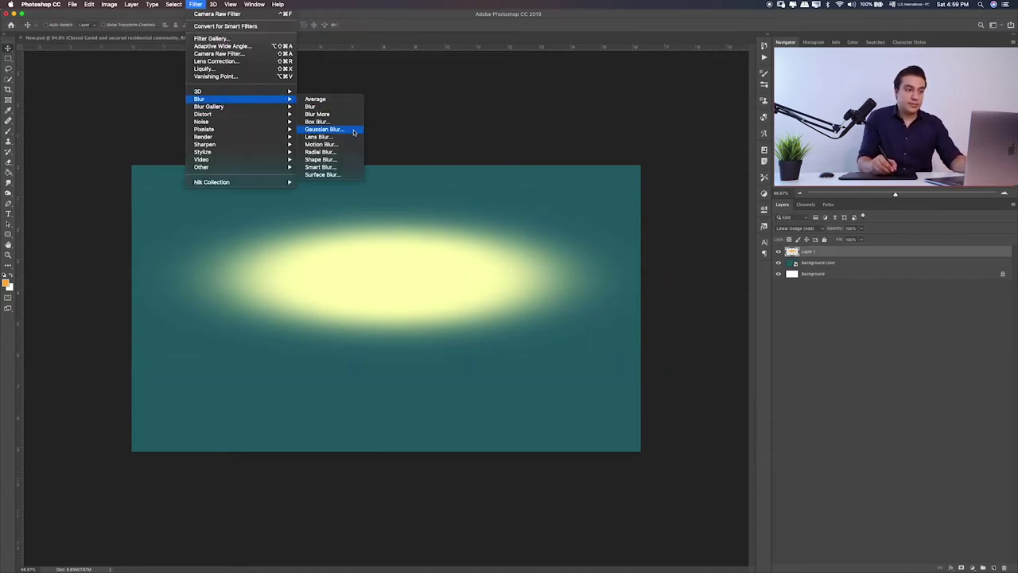
left_click(354, 132)
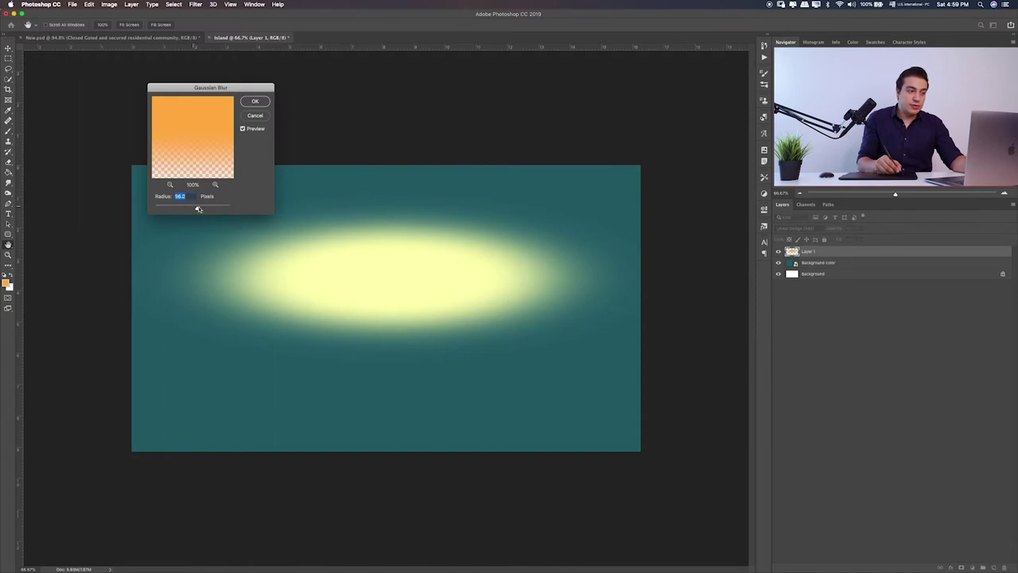
left_click_drag(198, 209, 212, 209)
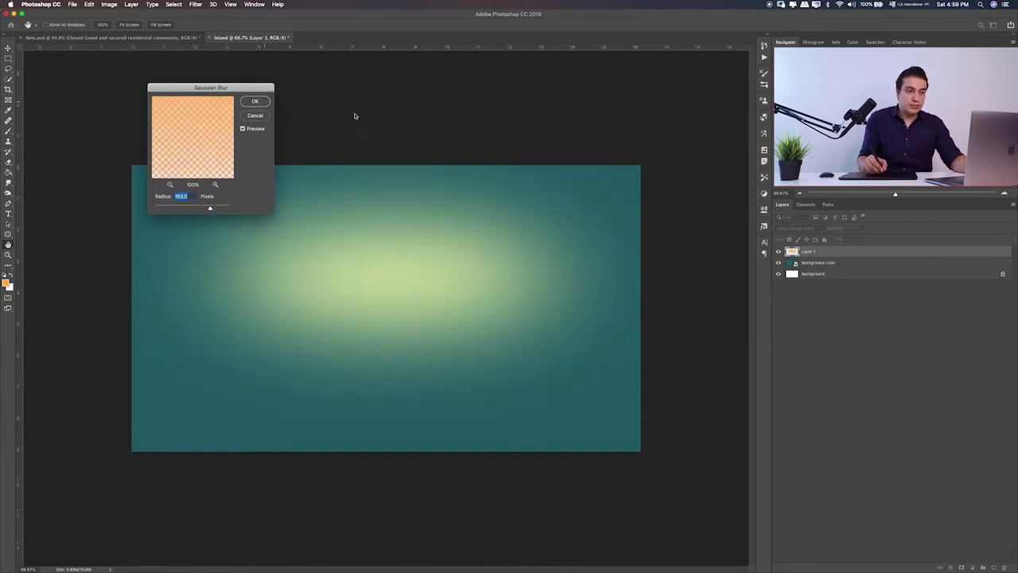
key("Return")
left_click_drag(852, 239, 849, 240)
- Add a new empty layer directly above the Background color layer
left_click(779, 251)
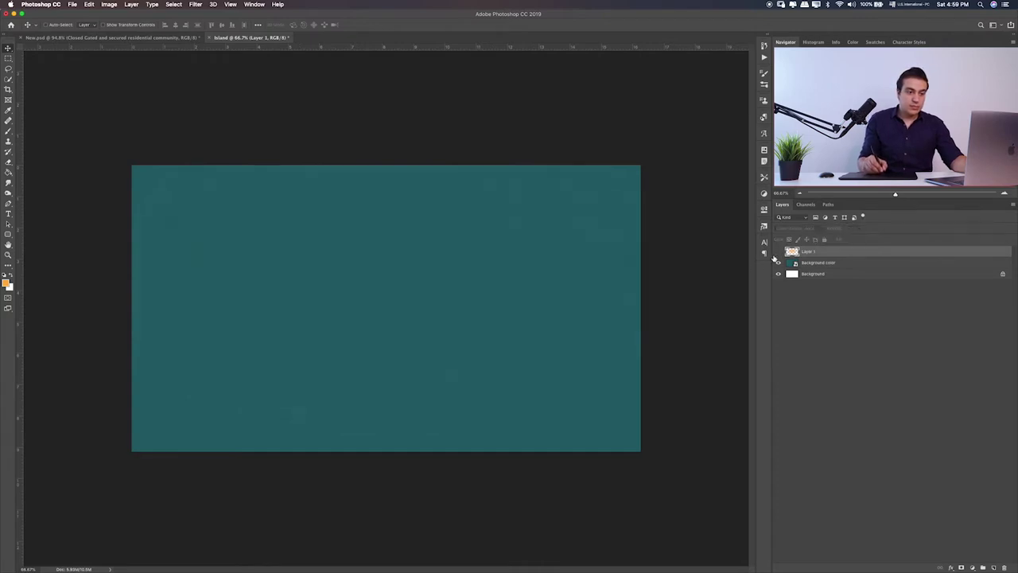
left_click(778, 251)
left_click(827, 264)
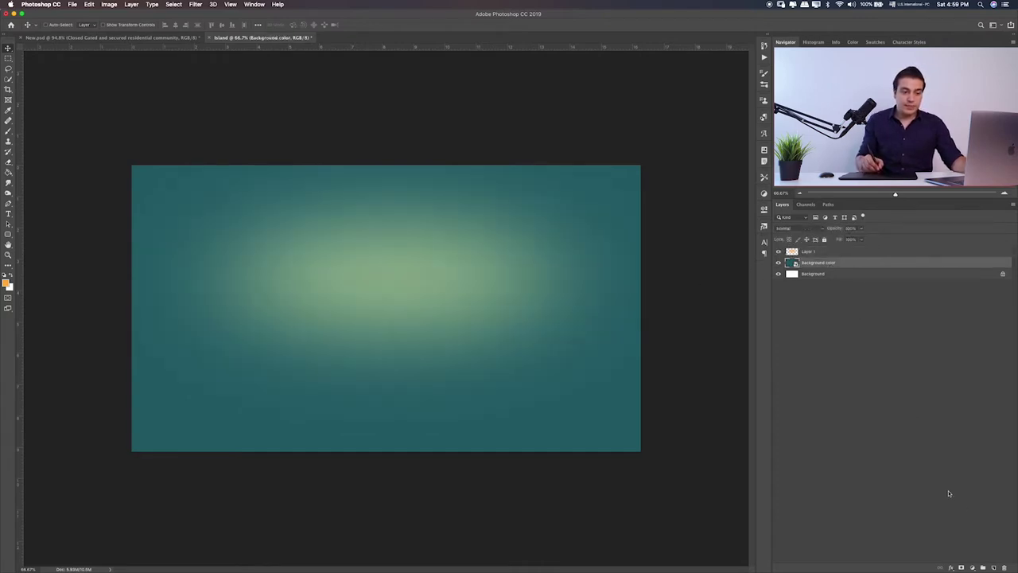
left_click(993, 566)
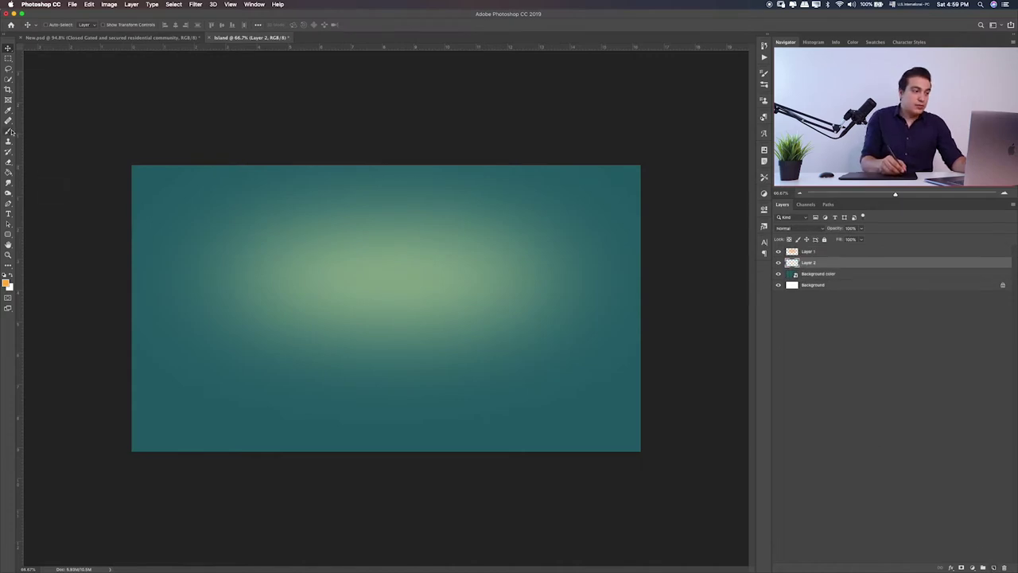
- Paint a soft dark teal blob below the glow with the Brush
left_click(11, 131)
left_click(7, 283)
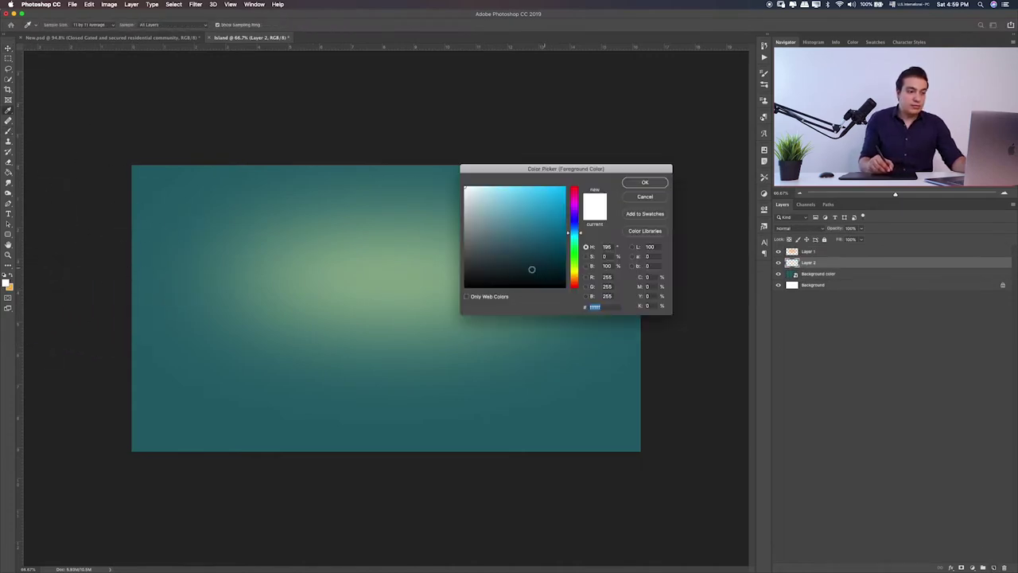
type("000000")
left_click(643, 183)
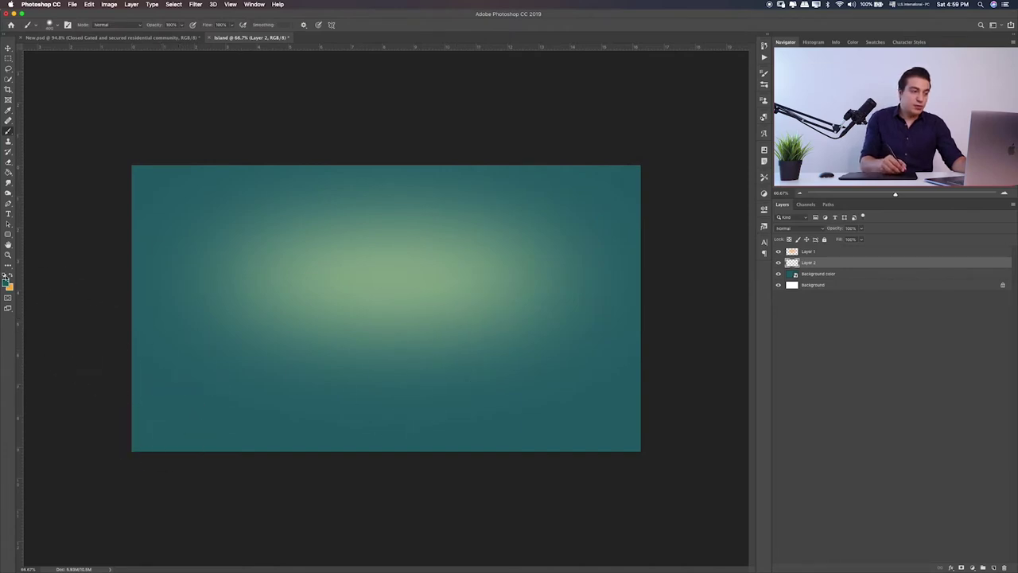
left_click(6, 280)
left_click(538, 254)
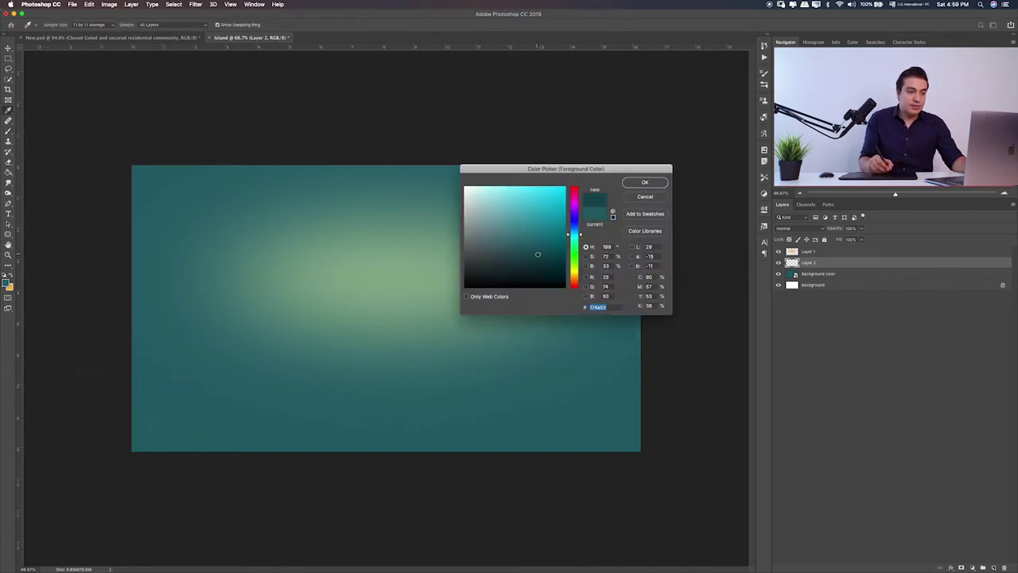
left_click(665, 182)
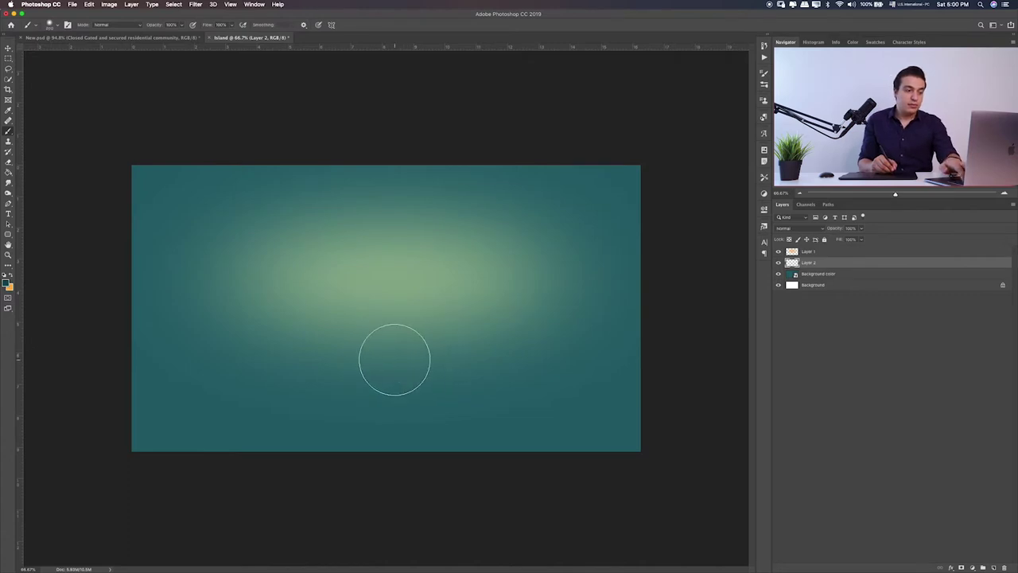
left_click(394, 358)
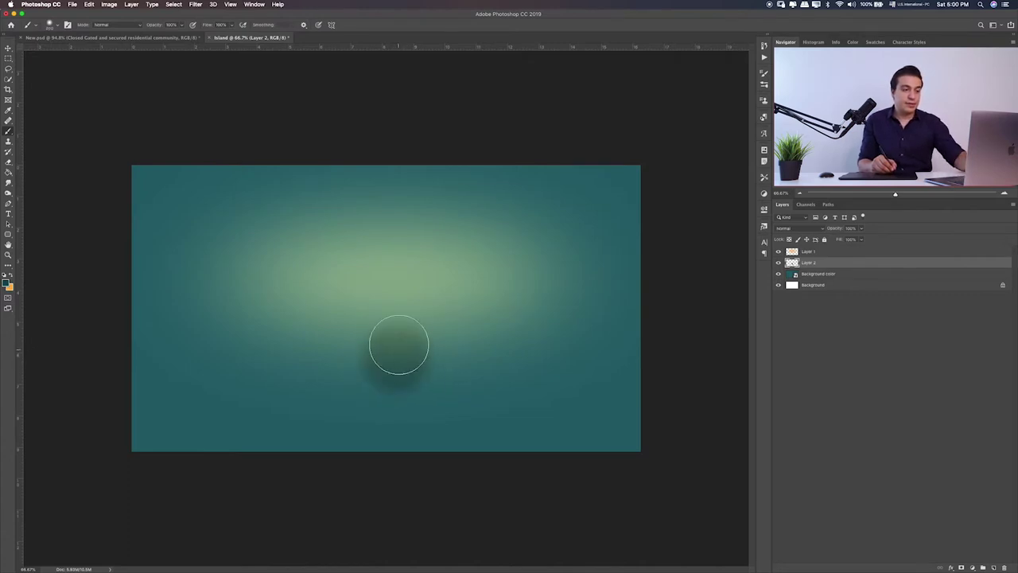
- Squash and widen the blob into a flat shadow band across the canvas bottom
key("ctrl+t")
mouse_move(395, 309)
left_mouse_down()
mouse_move(394, 371)
mouse_move(599, 388)
left_mouse_up()
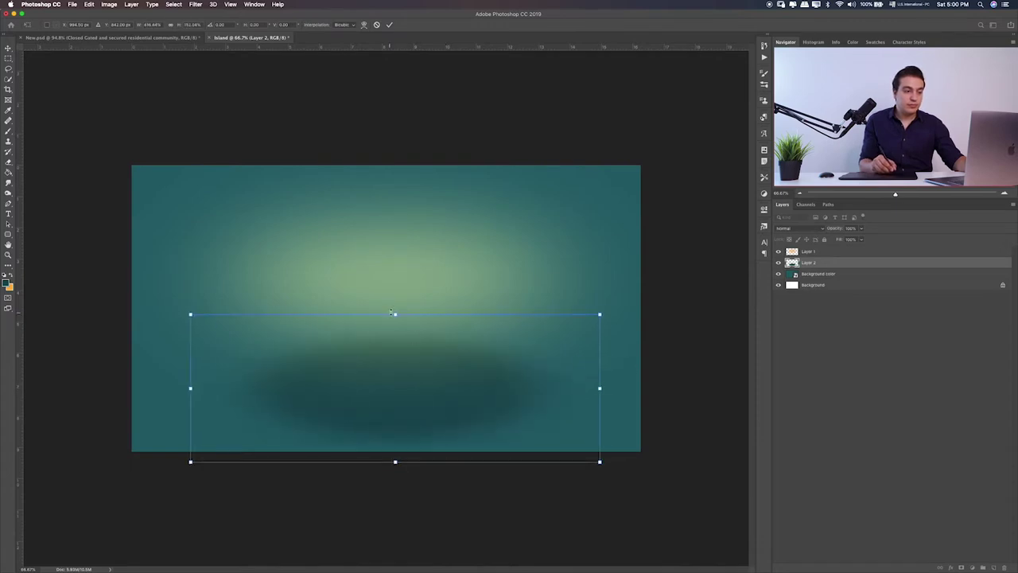
left_click_drag(395, 314, 395, 394)
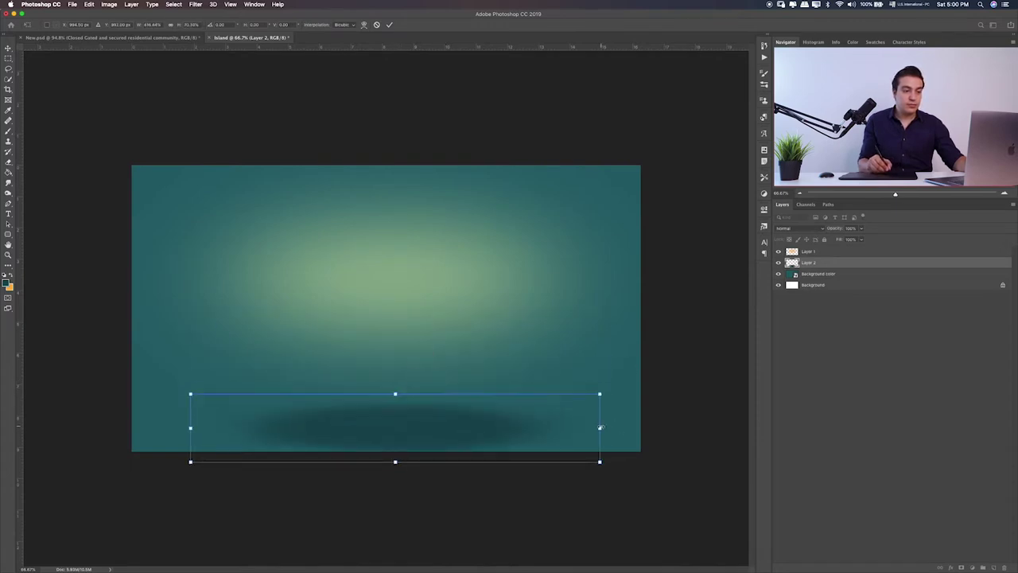
mouse_move(600, 427)
left_mouse_down()
mouse_move(764, 411)
mouse_move(920, 416)
left_mouse_up()
left_click_drag(524, 429, 518, 430)
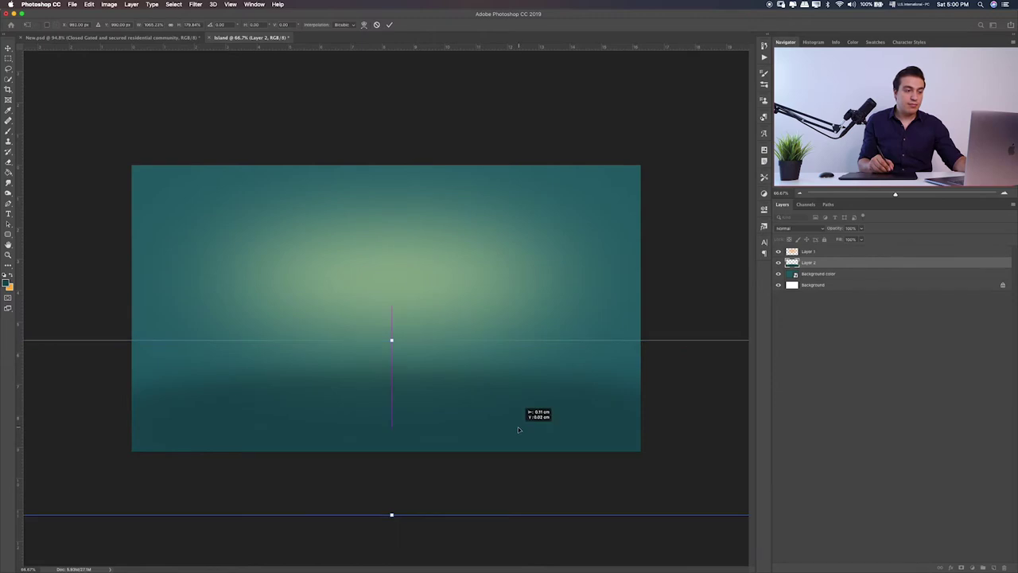
key("Return")
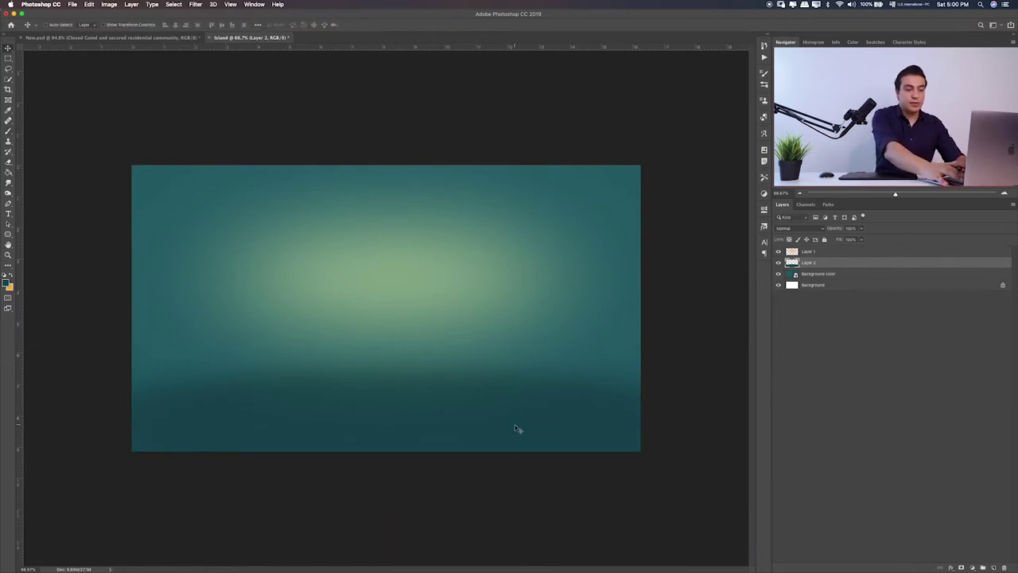
- Set the shadow layer, Layer 2, to the Soft Light blend mode
key("shift+plus")
key("shift+plus")
key("shift+plus")
key("shift+plus")
key("shift+plus")
key("shift+plus")
key("shift+plus")
key("shift+plus")
key("shift+plus")
key("shift+plus")
key("shift+plus")
key("shift+plus")
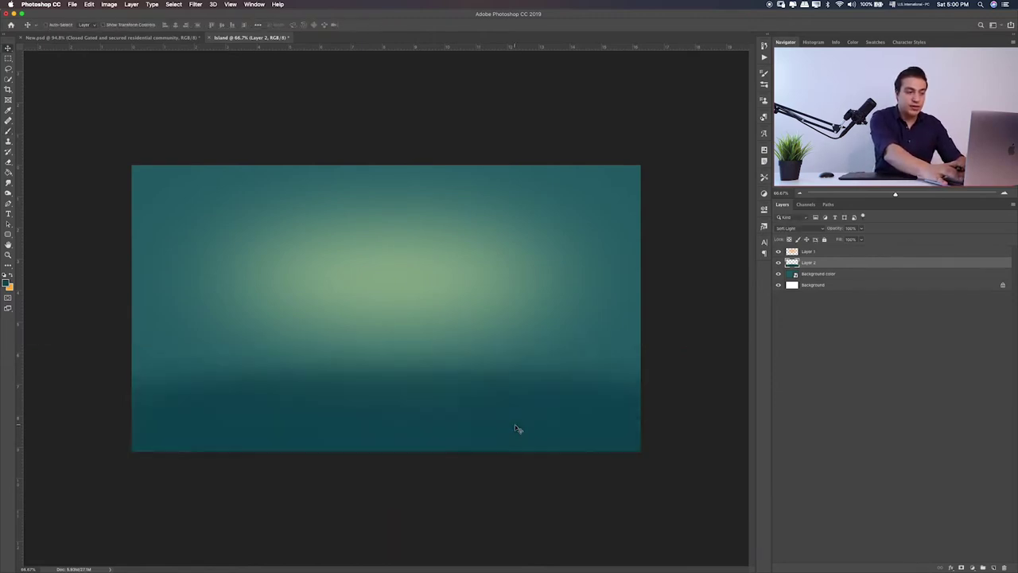
key("shift+plus")
key("shift+minus")
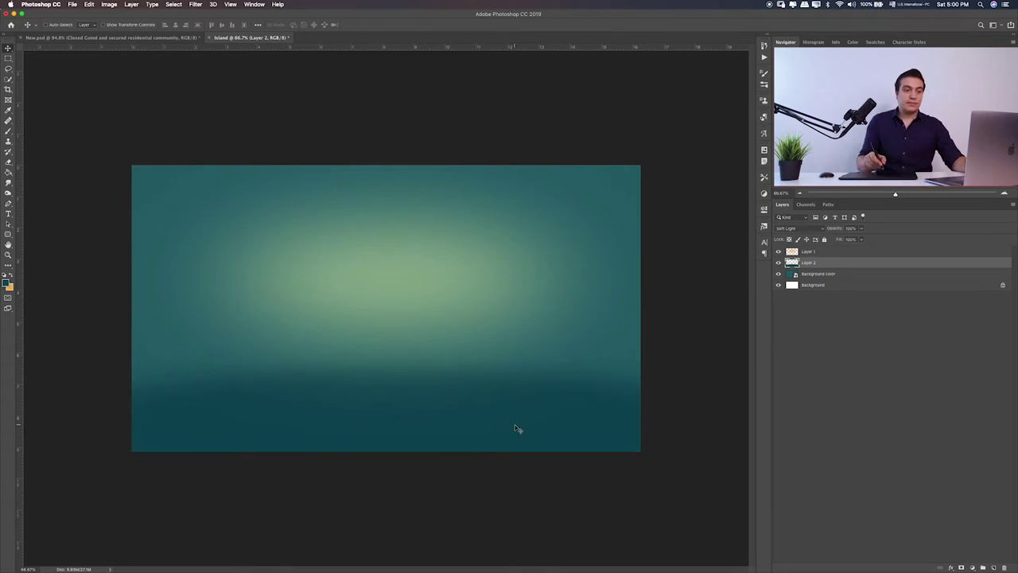
- Gaussian-blur the shadow at about 47 px, then add a new Layer 3 above Layer 1
left_click(195, 4)
mouse_move(199, 99)
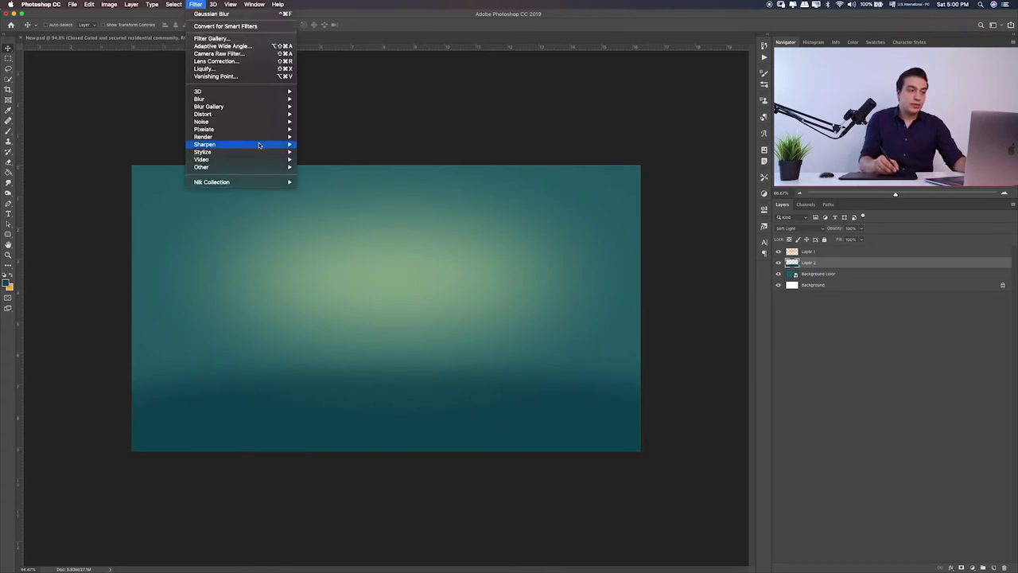
left_click(322, 129)
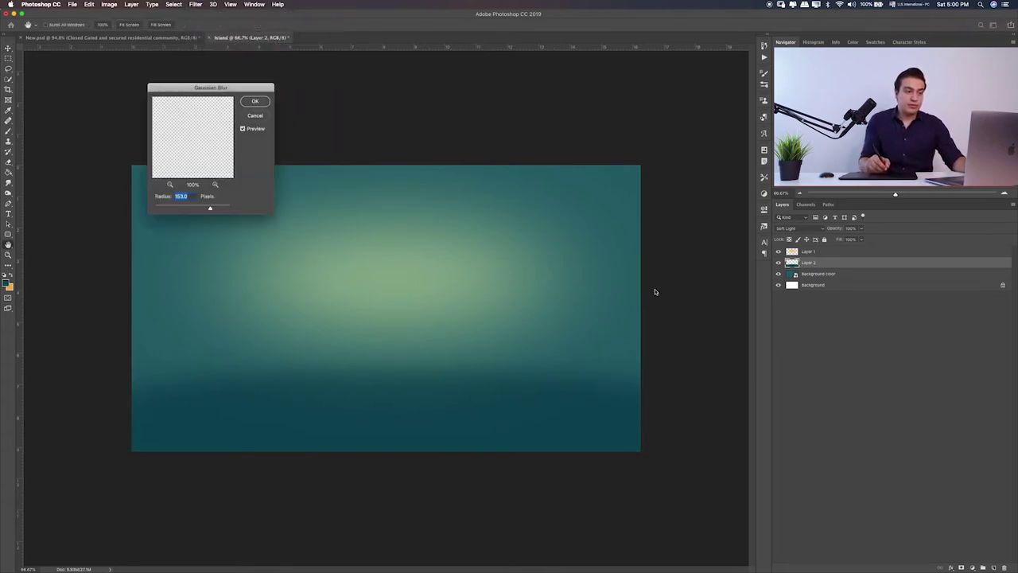
left_click_drag(202, 211, 196, 209)
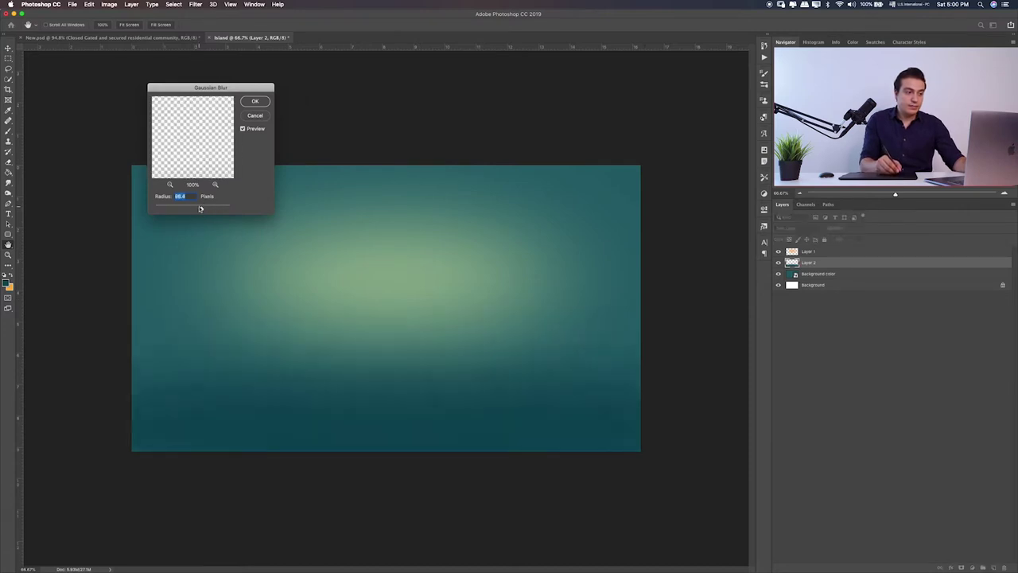
left_click(255, 102)
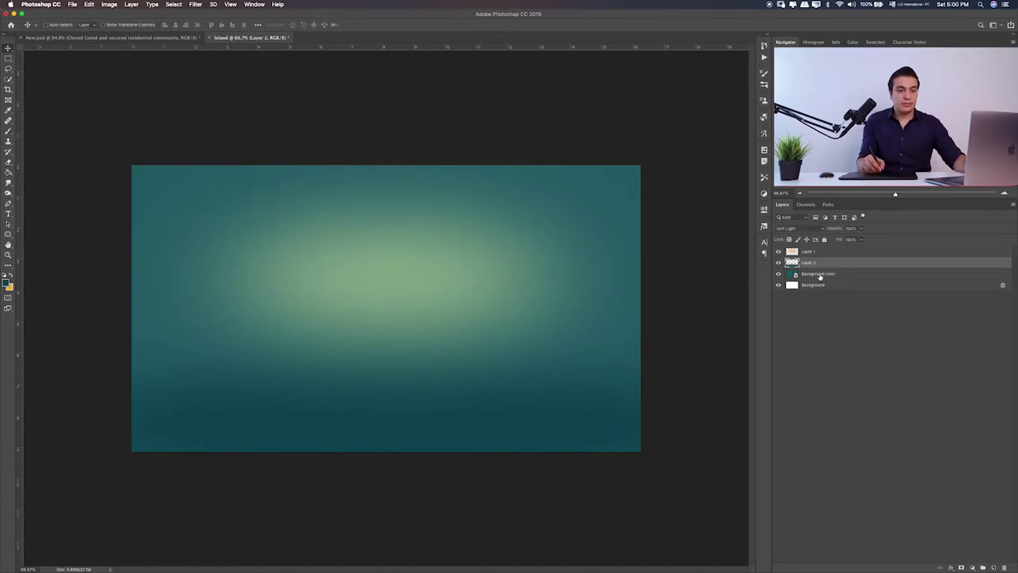
left_click(875, 253)
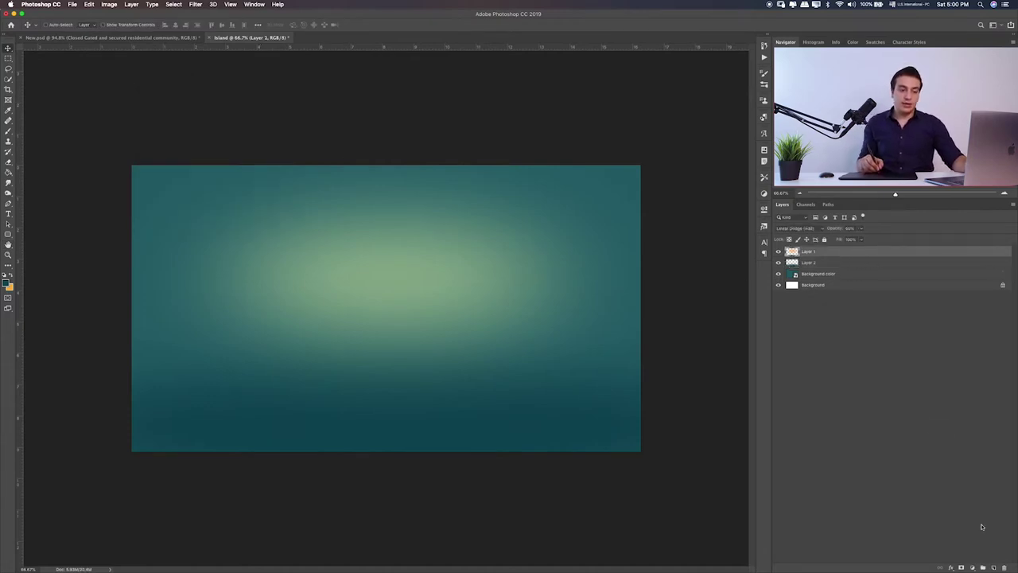
left_click(994, 567)
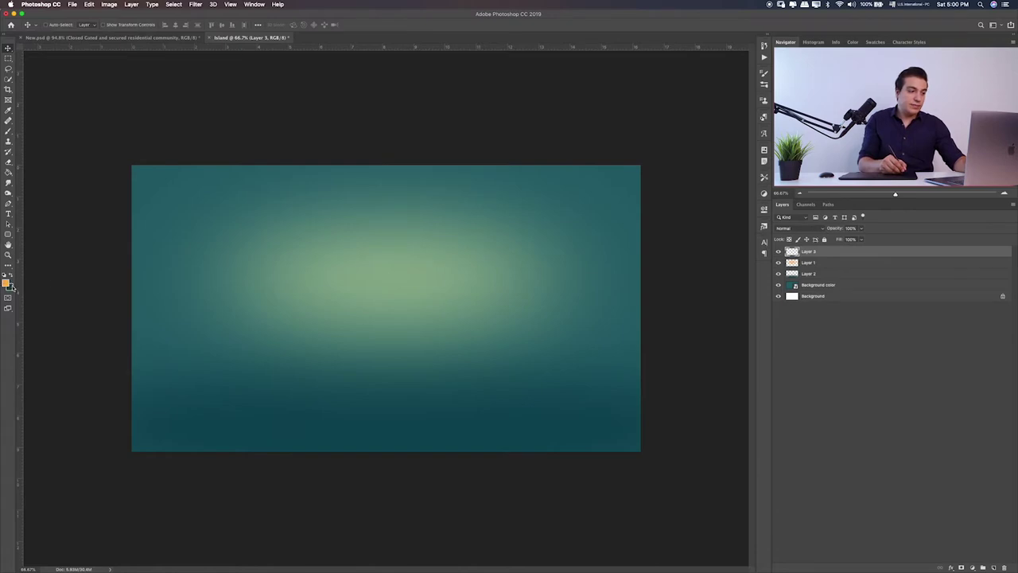
- Paint a soft white dab at the canvas centre on Layer 3
left_click(7, 283)
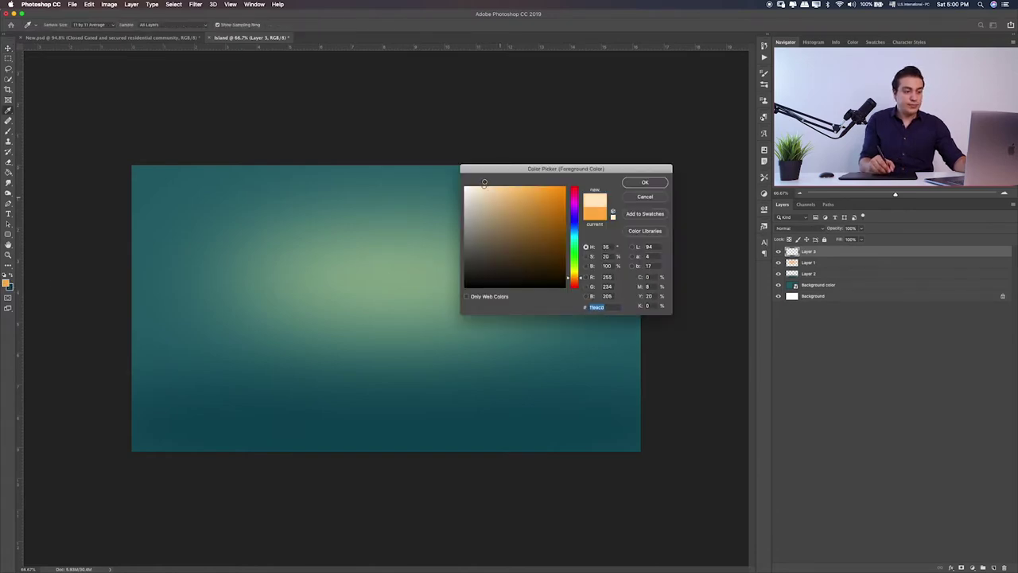
left_click_drag(492, 185, 468, 179)
left_click(641, 183)
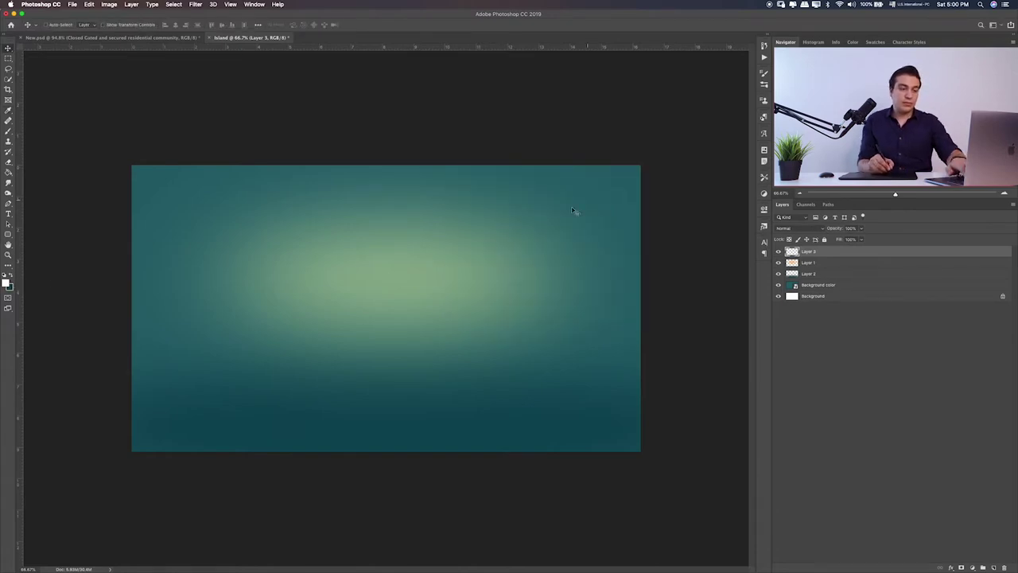
key("b")
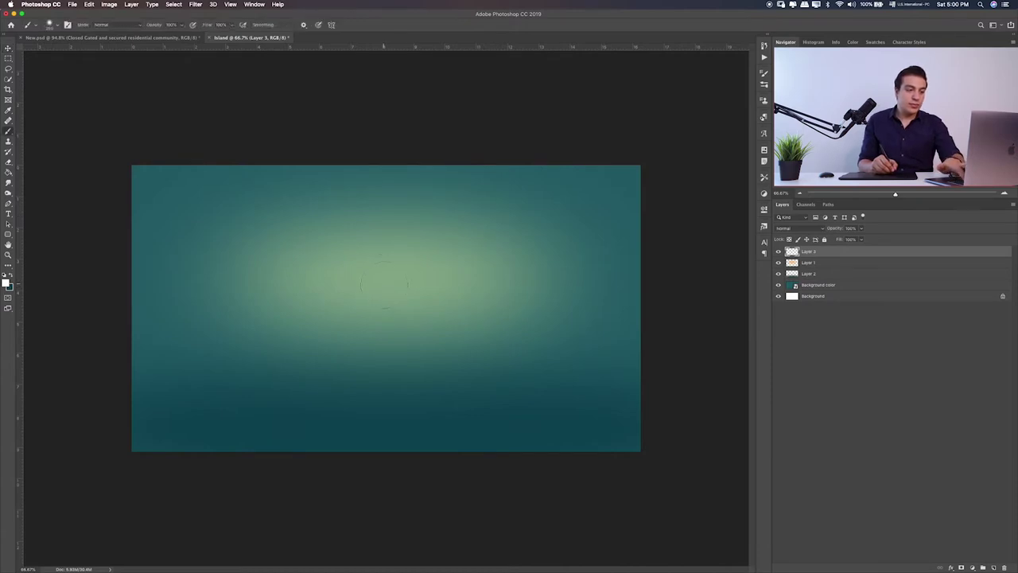
left_click(388, 321)
left_click(387, 321)
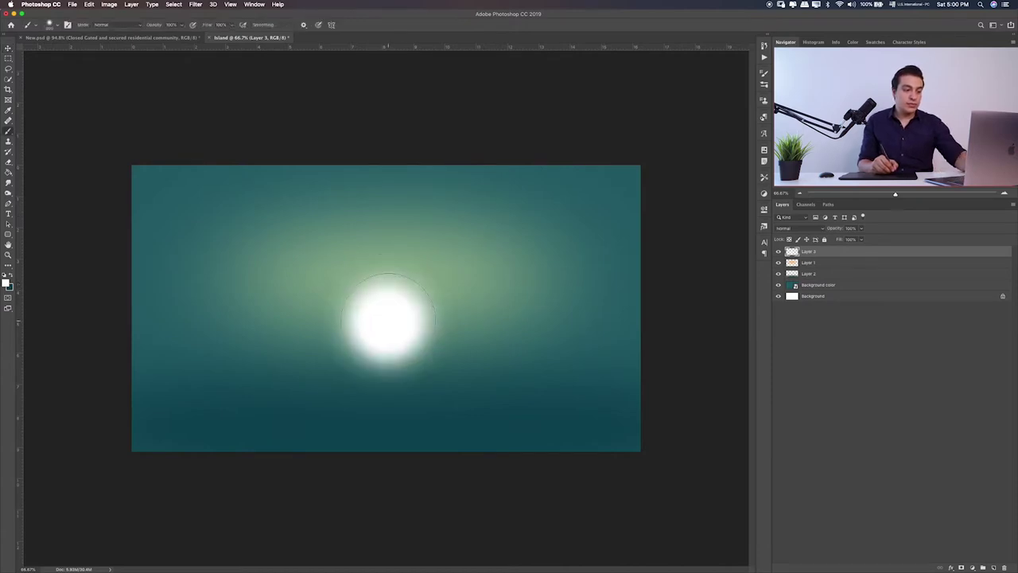
- Stretch the white dab into a wide bright oval and move it higher
key("ctrl+t")
left_click_drag(466, 321, 654, 322)
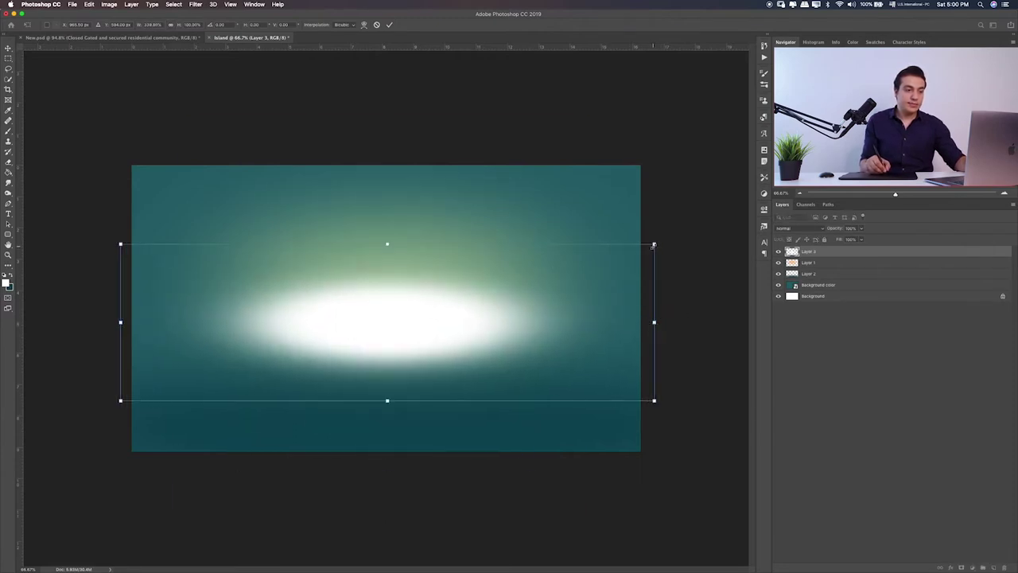
left_click_drag(654, 244, 754, 178)
left_click_drag(536, 300, 536, 256)
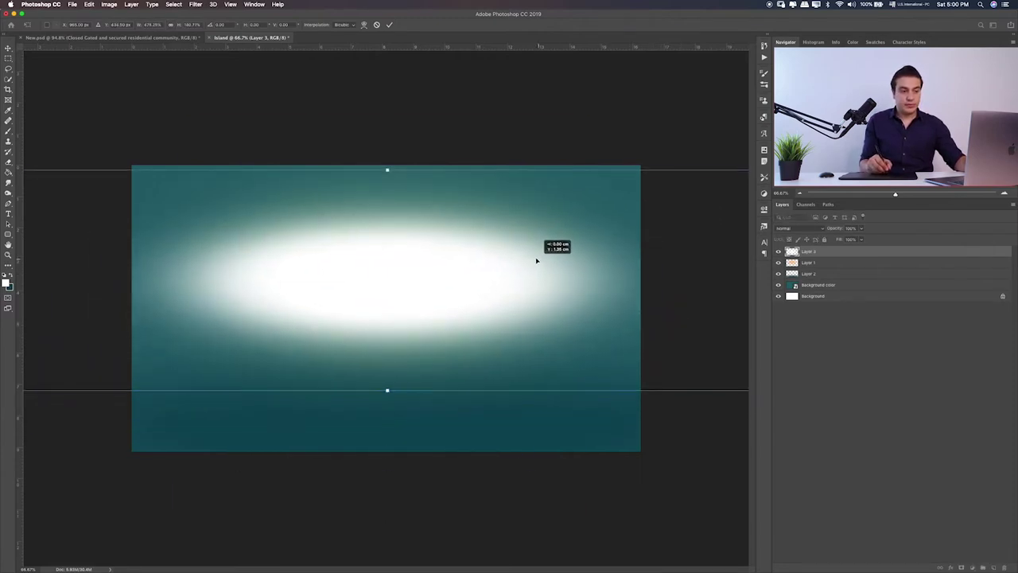
key("Return")
- Cycle the white glow through blend modes, ending on Luminosity
key("shift+alt+o")
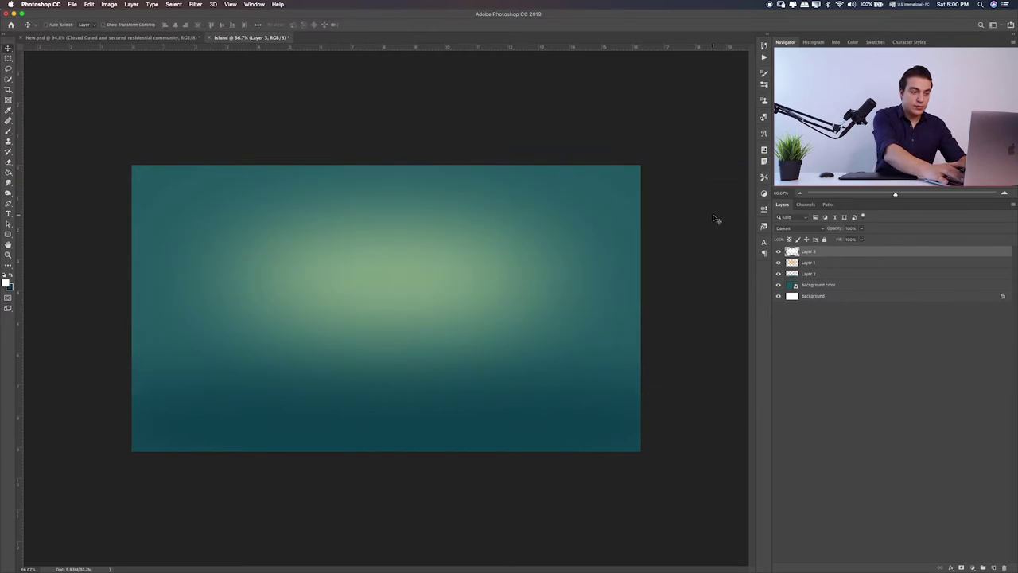
key("shift+alt+s")
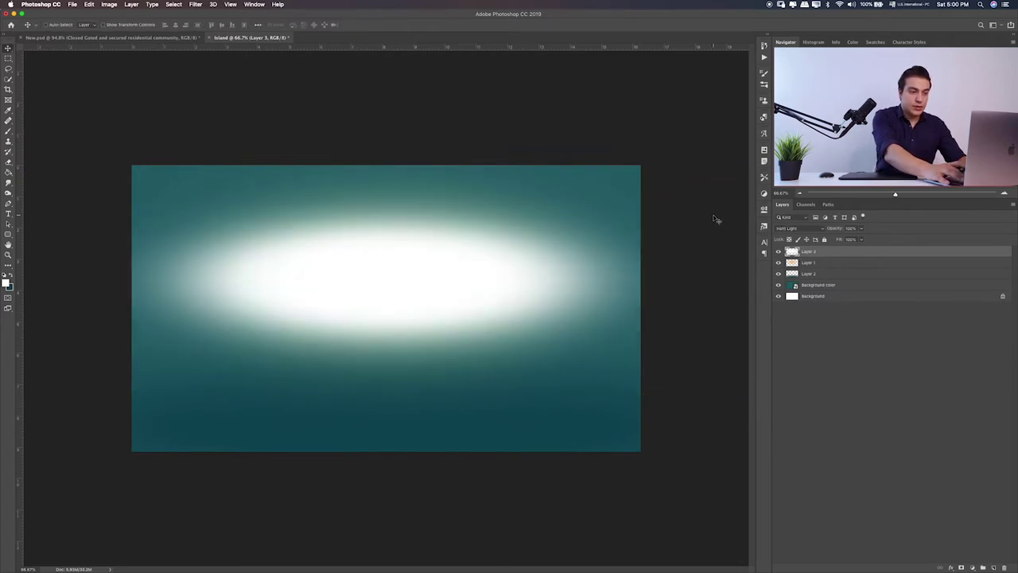
key("shift+alt+f")
key("shift+alt+h")
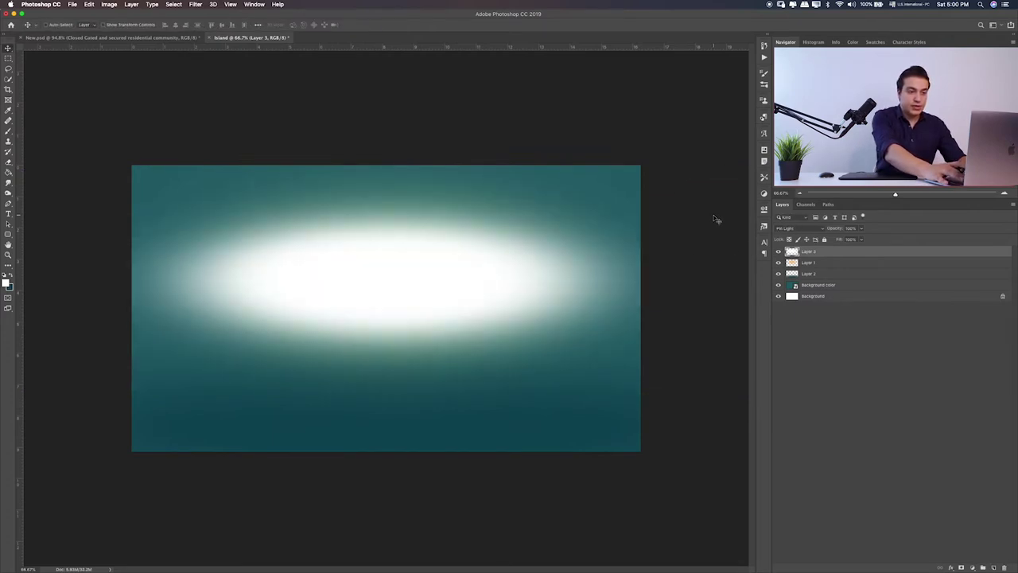
key("shift+plus")
key("shift+plus")
key("shift+plus")
key("shift+plus")
key("shift+plus")
key("shift+plus")
key("shift+plus")
key("shift+plus")
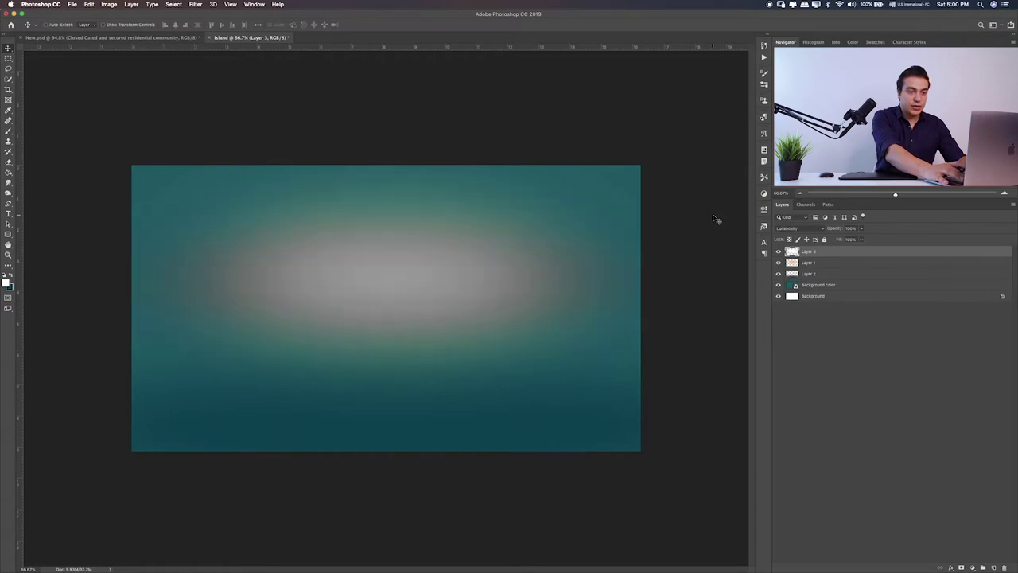
key("shift+plus")
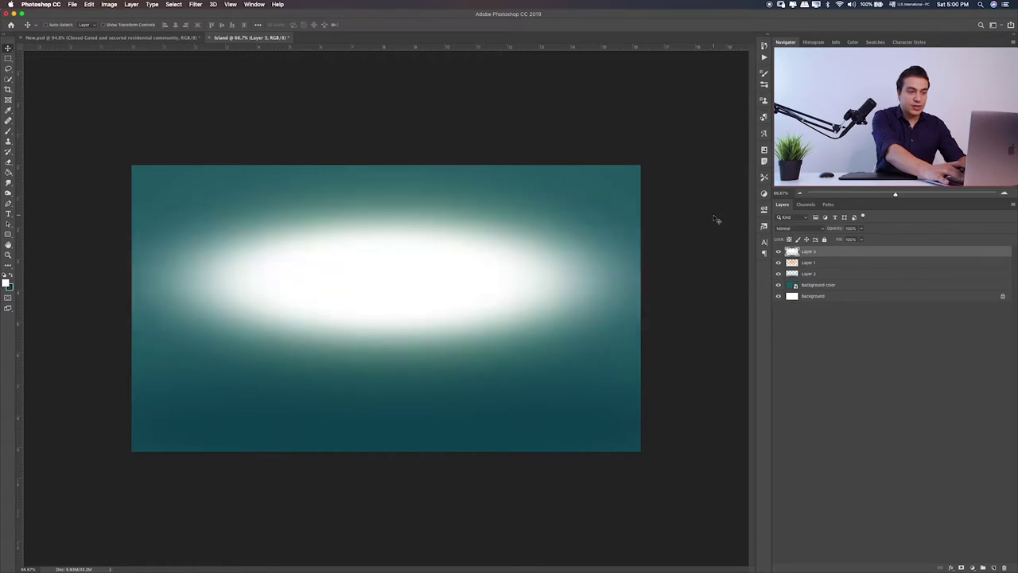
key("shift+plus")
key("shift+minus")
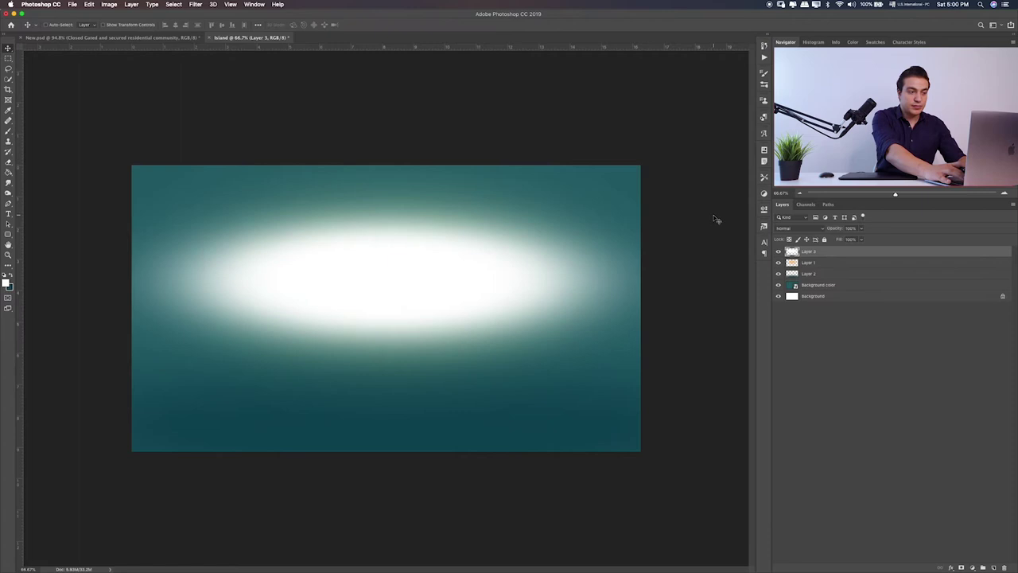
key("shift+minus")
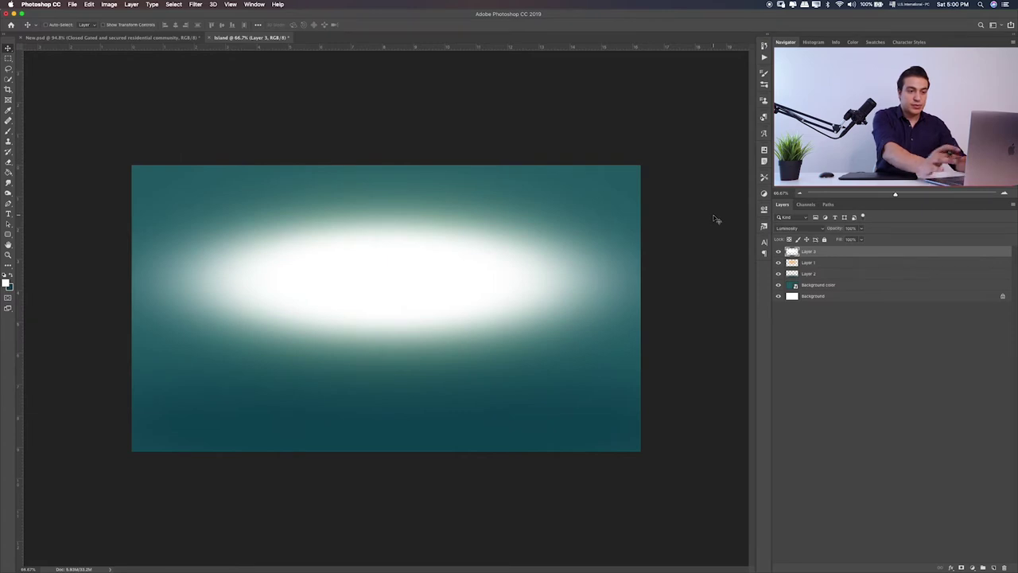
- Set Layer 3 to Overlay and lower Layer 1's opacity to 47%
left_click(820, 231)
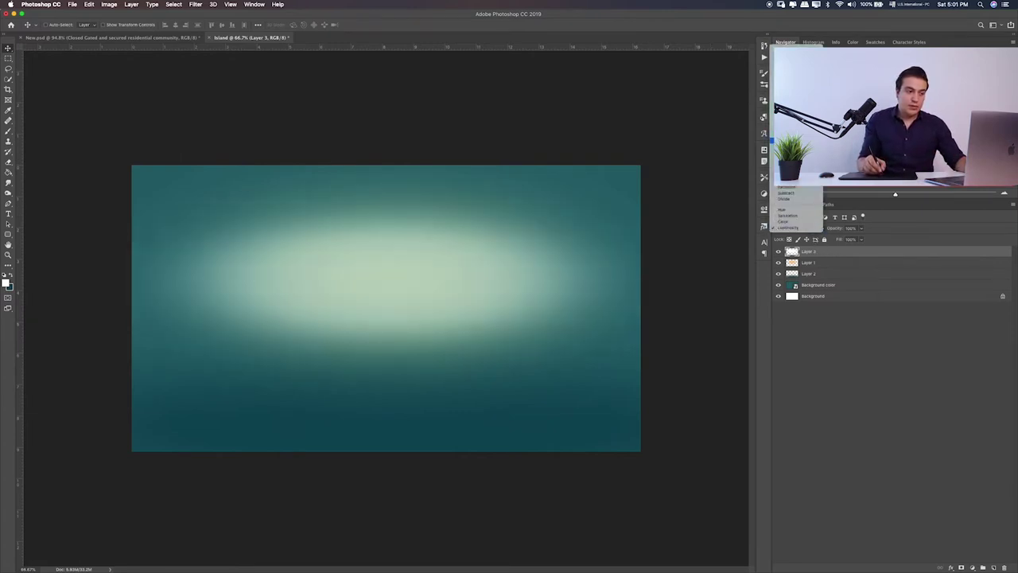
left_click(811, 245)
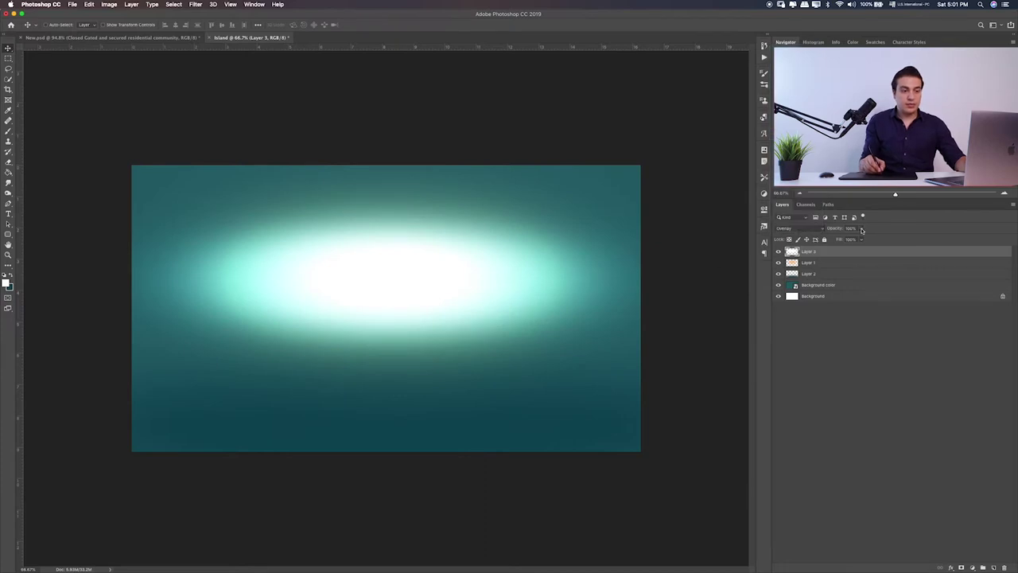
left_click(821, 263)
left_click(860, 228)
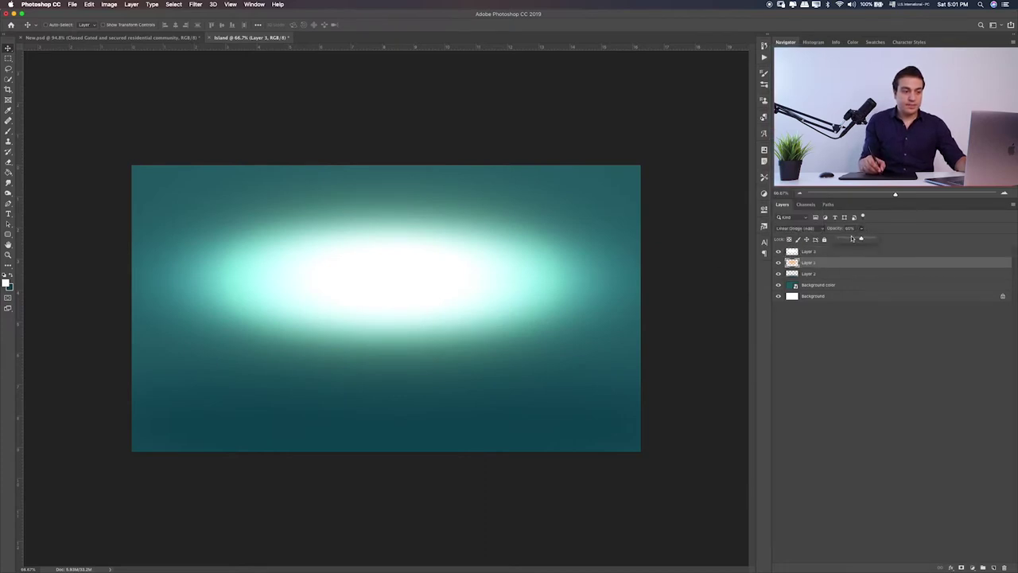
left_click_drag(875, 239, 853, 240)
left_click(843, 252)
left_click(861, 228)
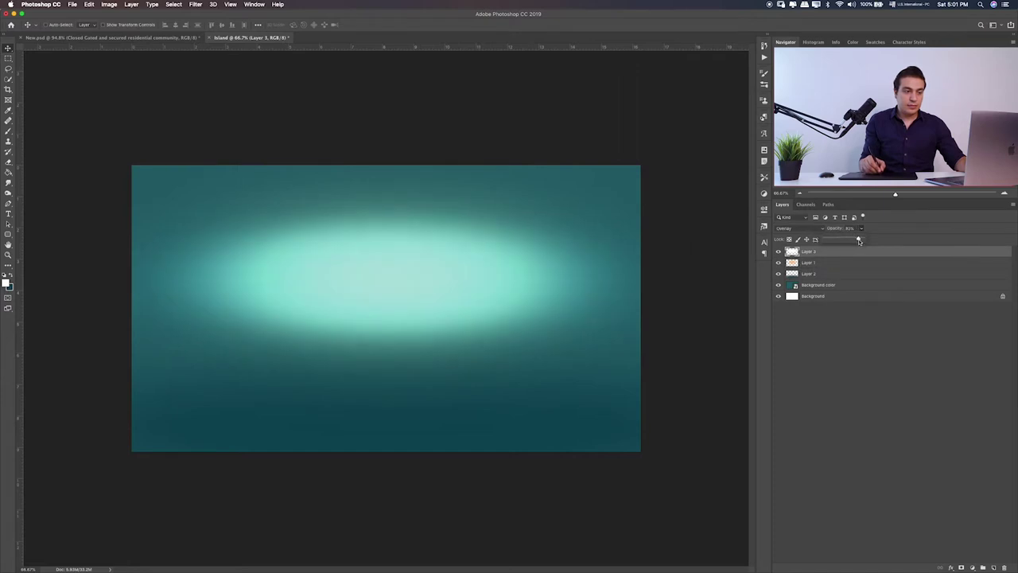
- Gaussian-blur the glow at radius 156 and set Layer 3's opacity to 93%
left_click(196, 4)
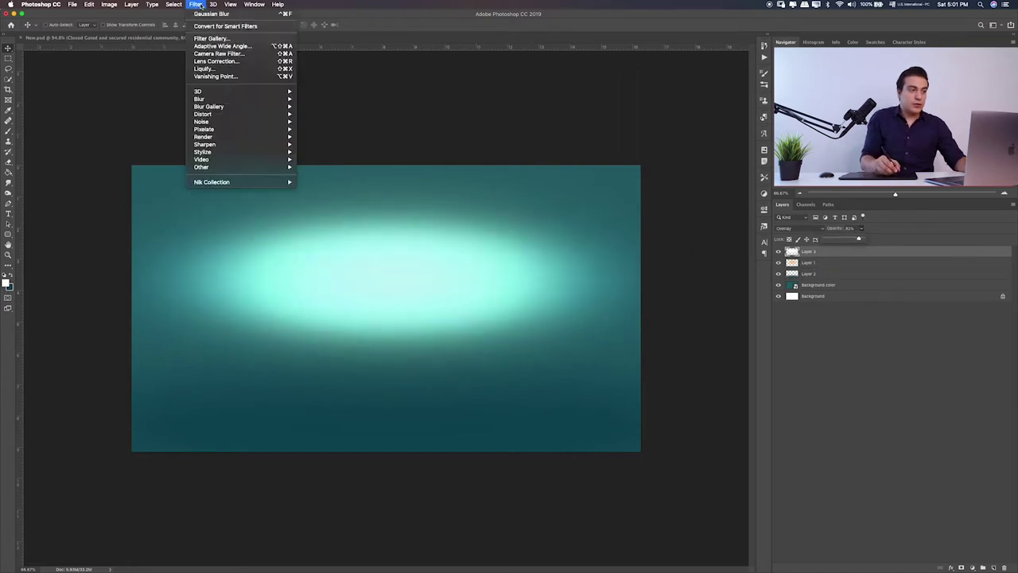
mouse_move(200, 99)
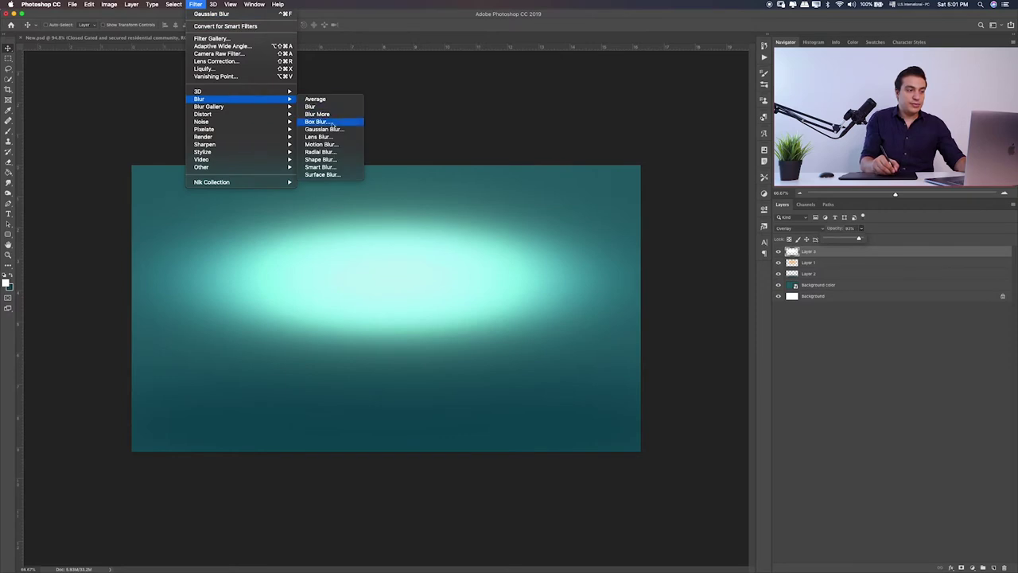
left_click(324, 129)
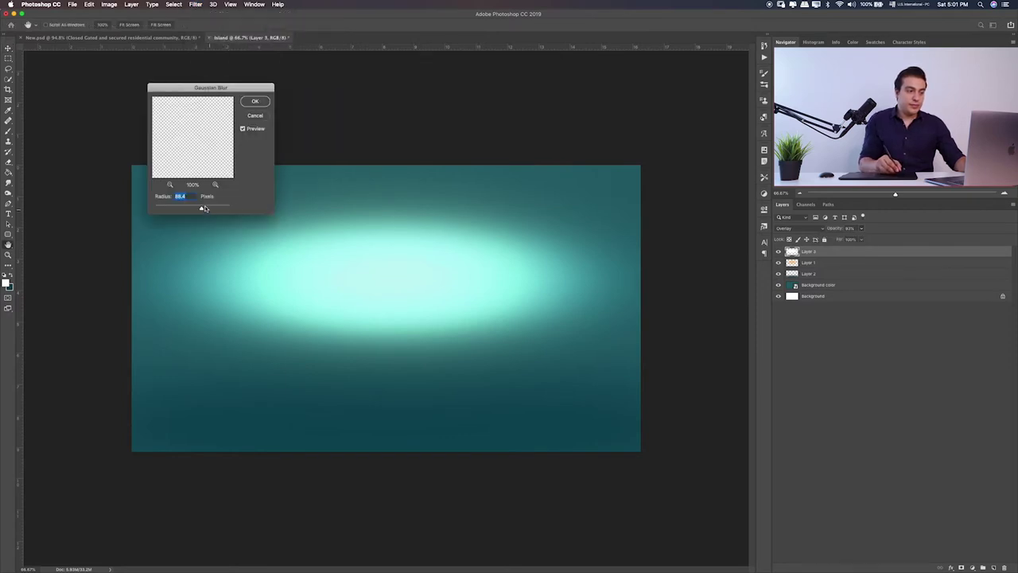
left_click_drag(197, 207, 209, 209)
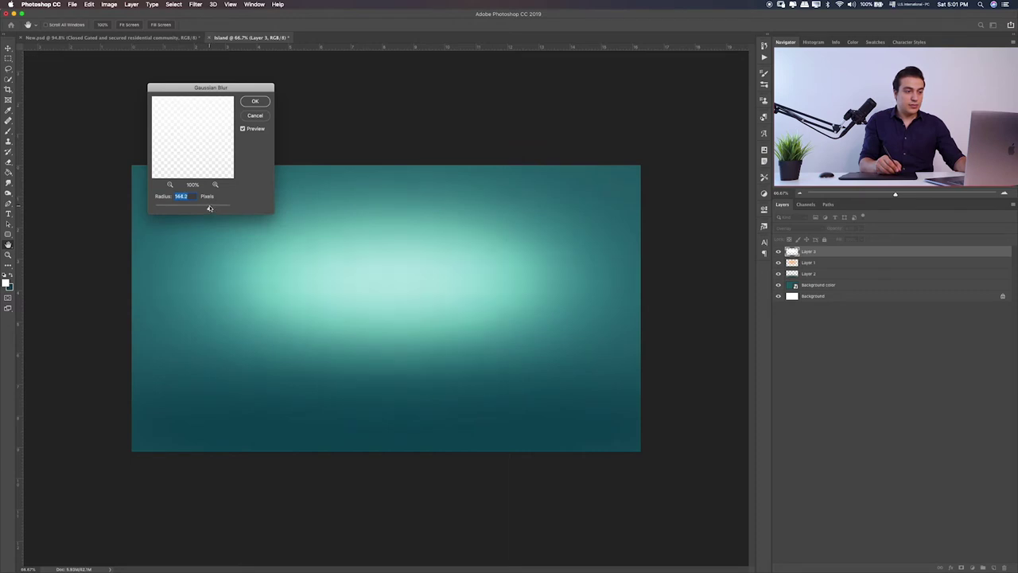
key("Return")
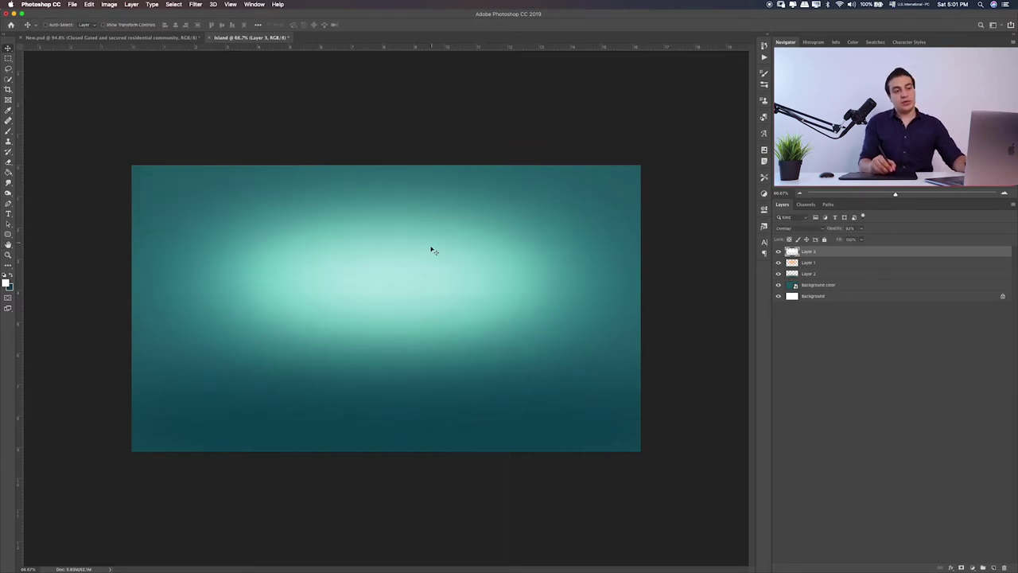
key("9")
key("3")
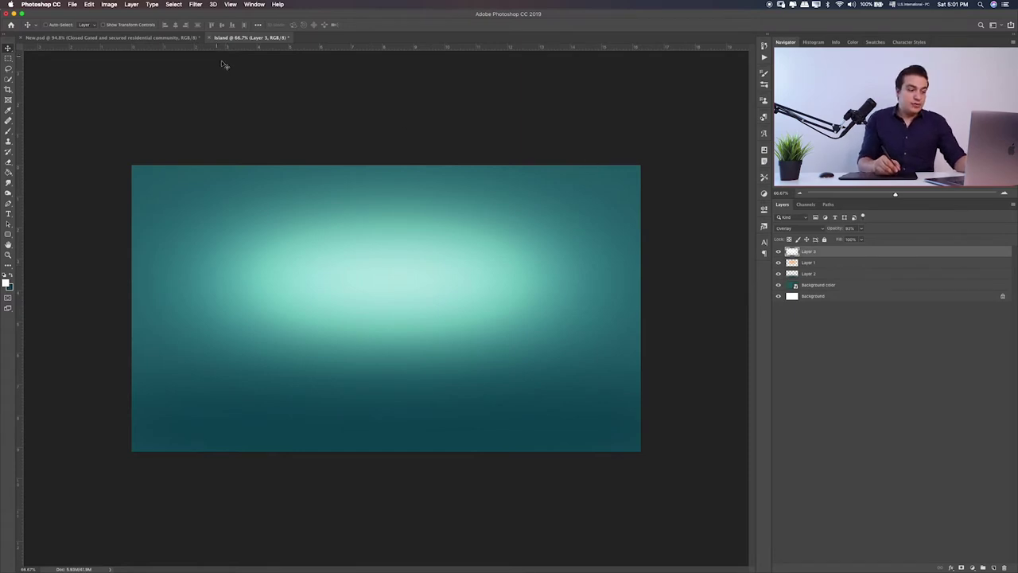
key("super+Tab")
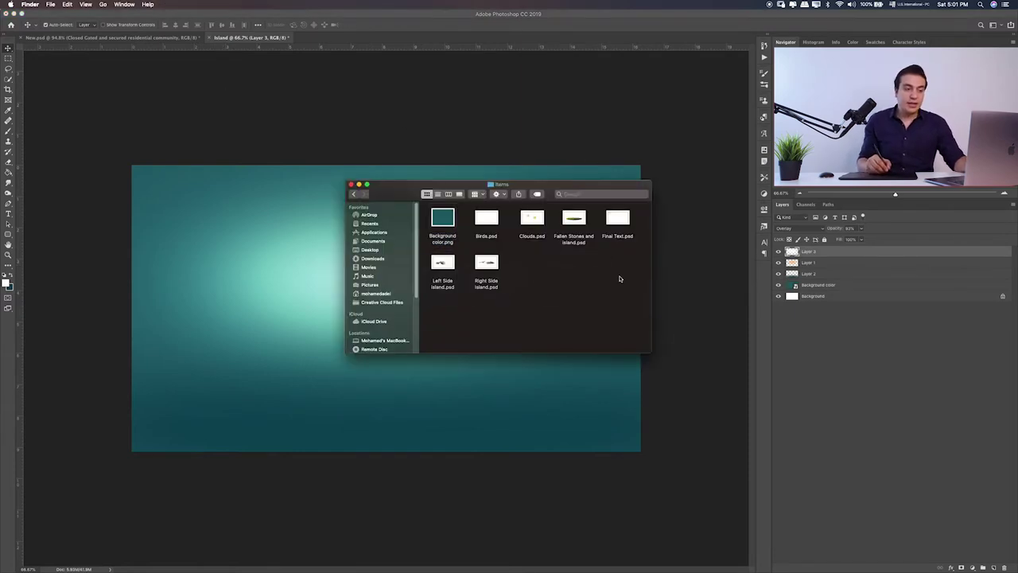
- Open Fallen Stones and island.psd from the Items folder and fit it to the window
double_click(574, 218)
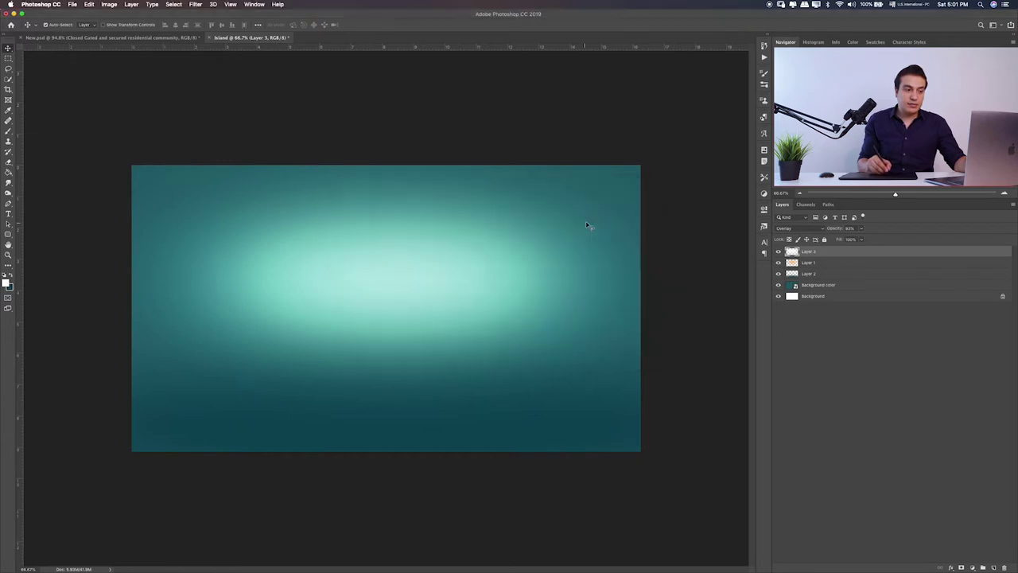
key("super+0")
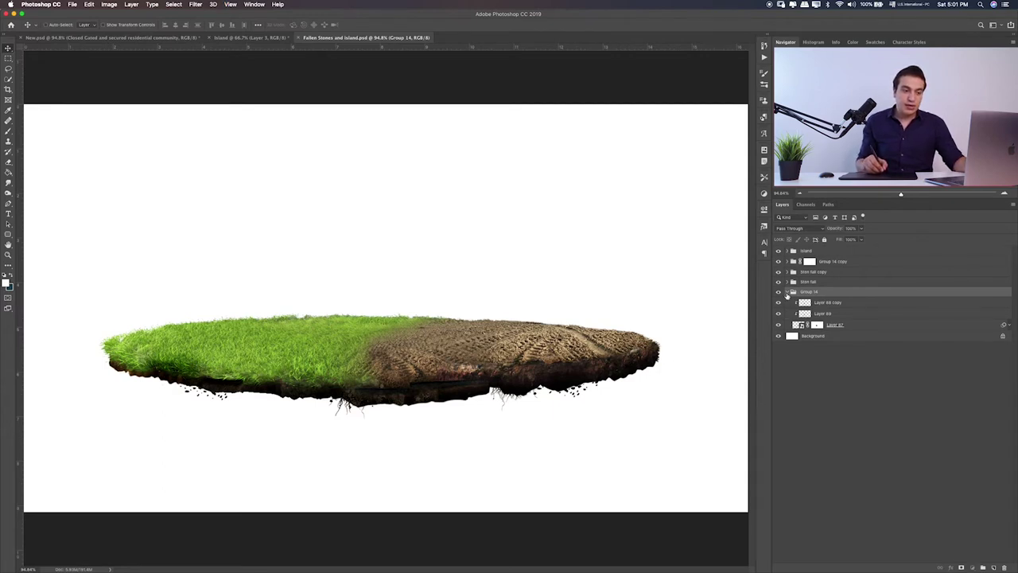
- Open Layer 213's grass island smart object as Layer 2.psb and fit it to the window
left_click(787, 292)
left_click(788, 251)
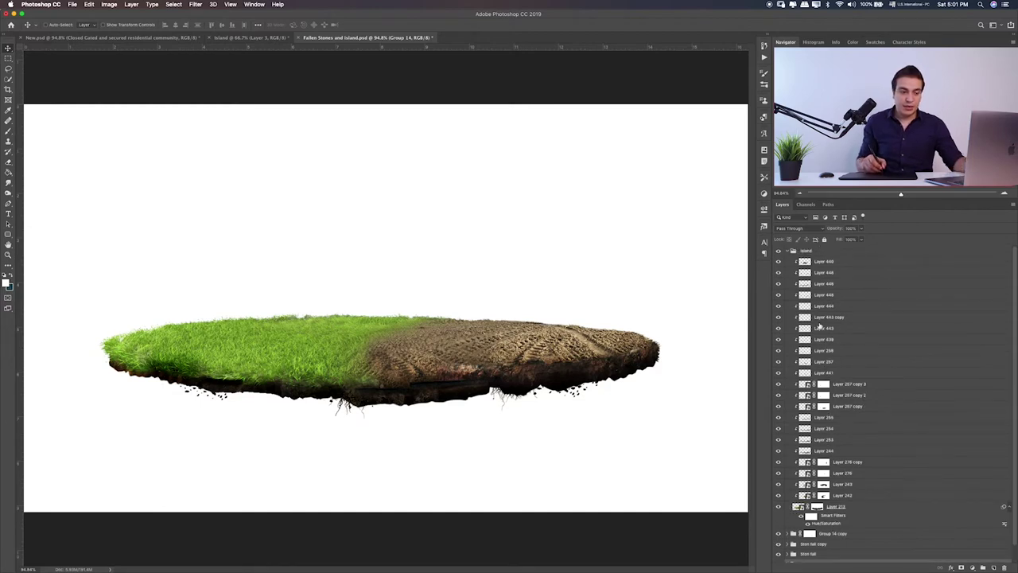
left_click(796, 507)
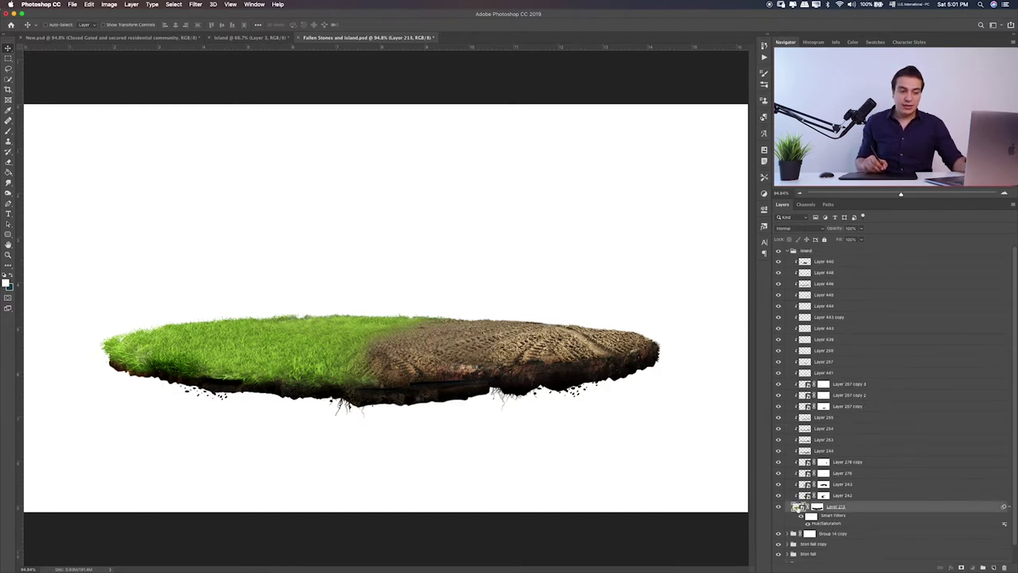
double_click(796, 506)
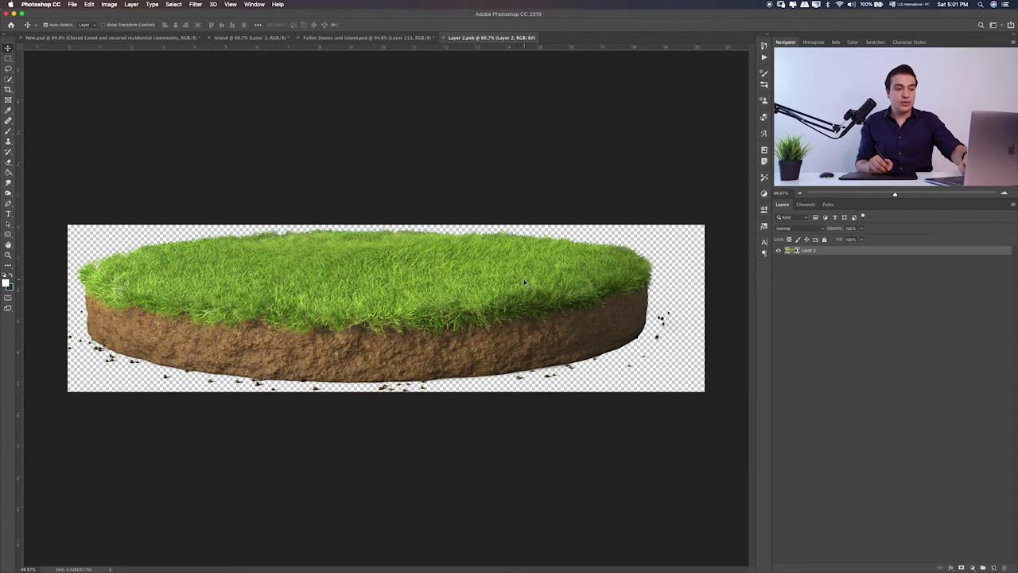
key("super+0")
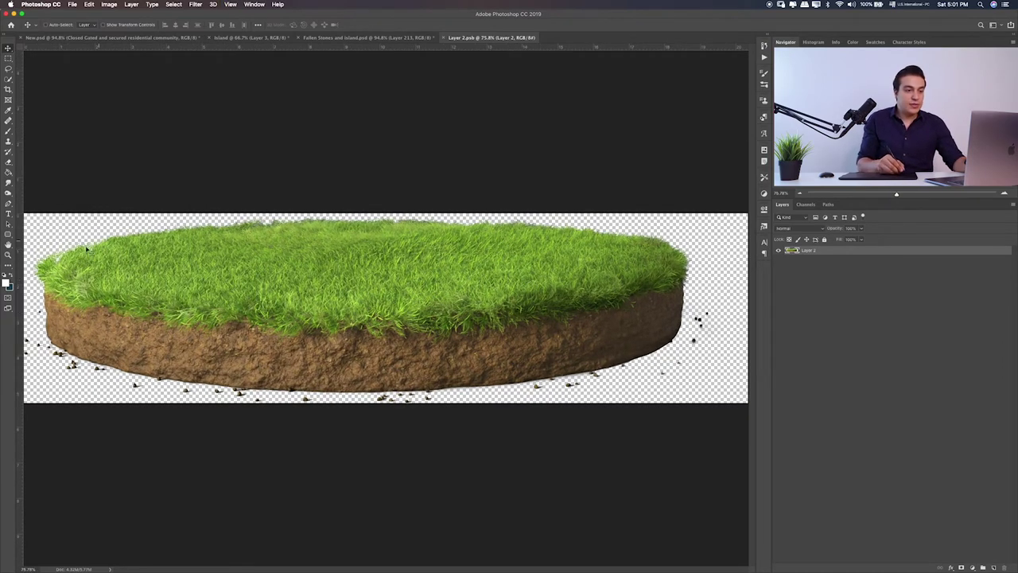
- Try a Lasso selection along the grass edge, clear it, and return to Fallen Stones and island
key("l")
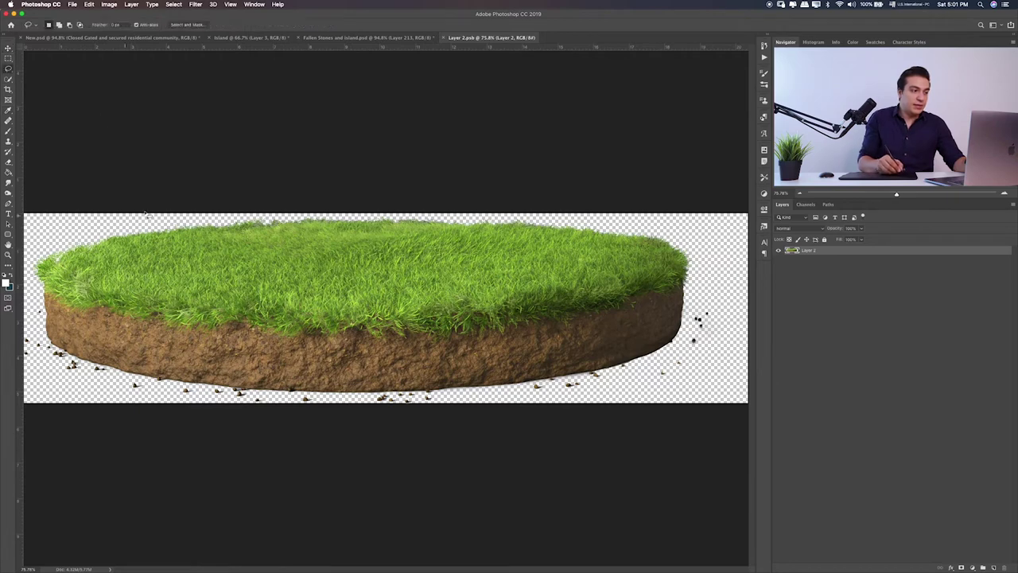
mouse_move(127, 216)
left_mouse_down()
mouse_move(32, 248)
mouse_move(66, 304)
mouse_move(300, 358)
mouse_move(599, 325)
mouse_move(695, 295)
mouse_move(641, 234)
mouse_move(239, 217)
left_mouse_up()
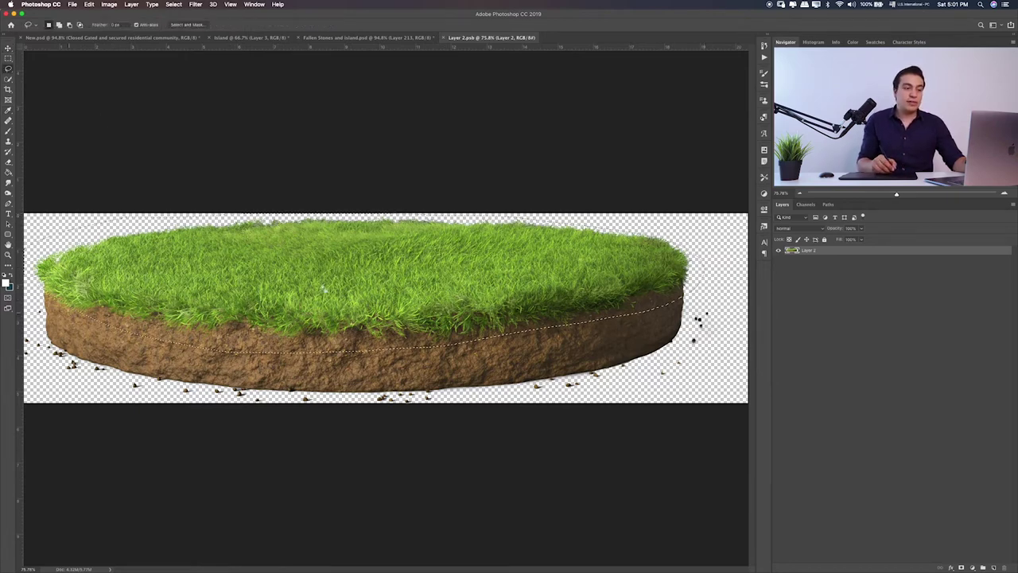
left_click(9, 58)
left_click(211, 81)
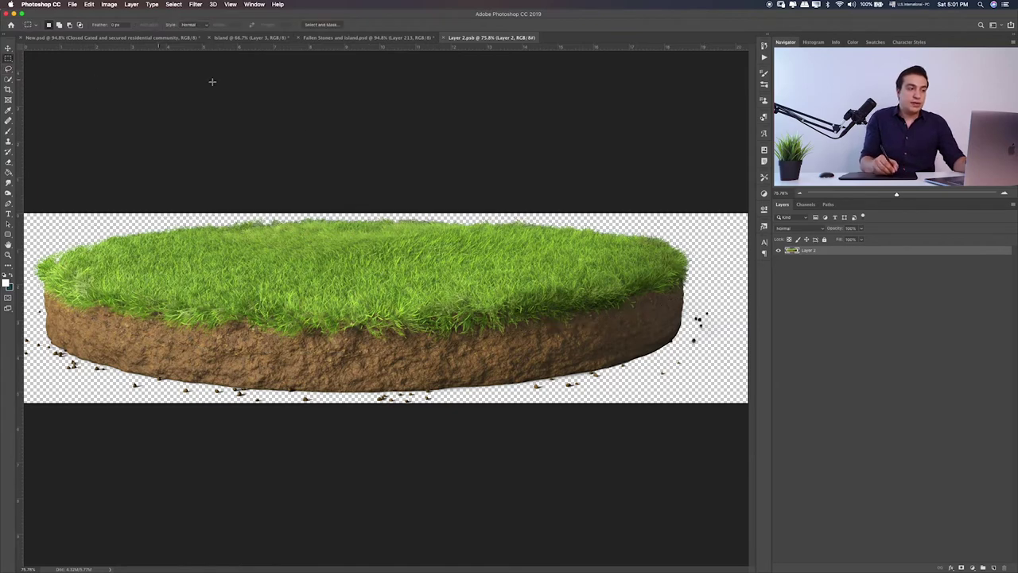
left_click(343, 38)
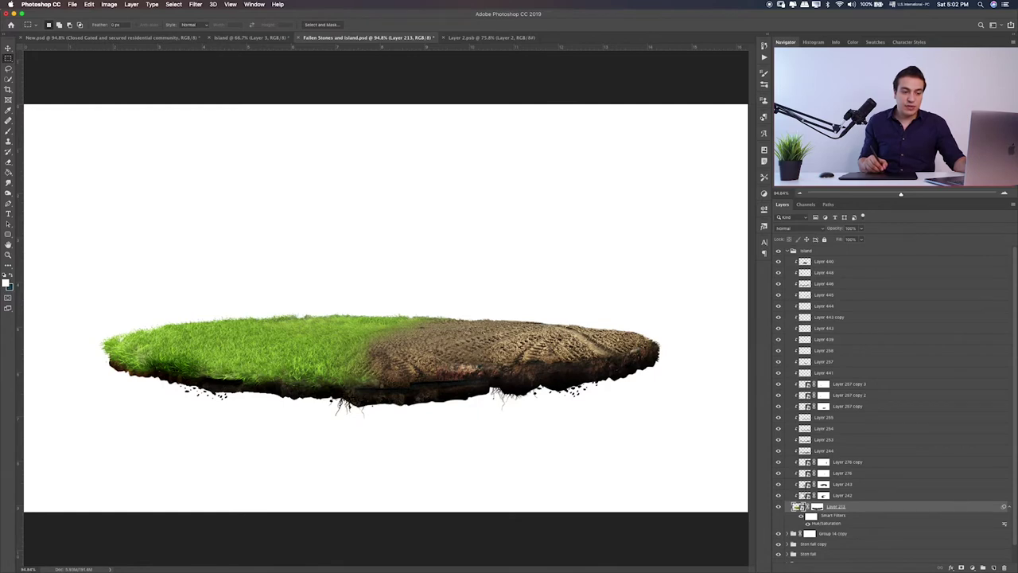
- Inspect Layer 243's rock smart object, then close it and the grass island smart object document
double_click(806, 486)
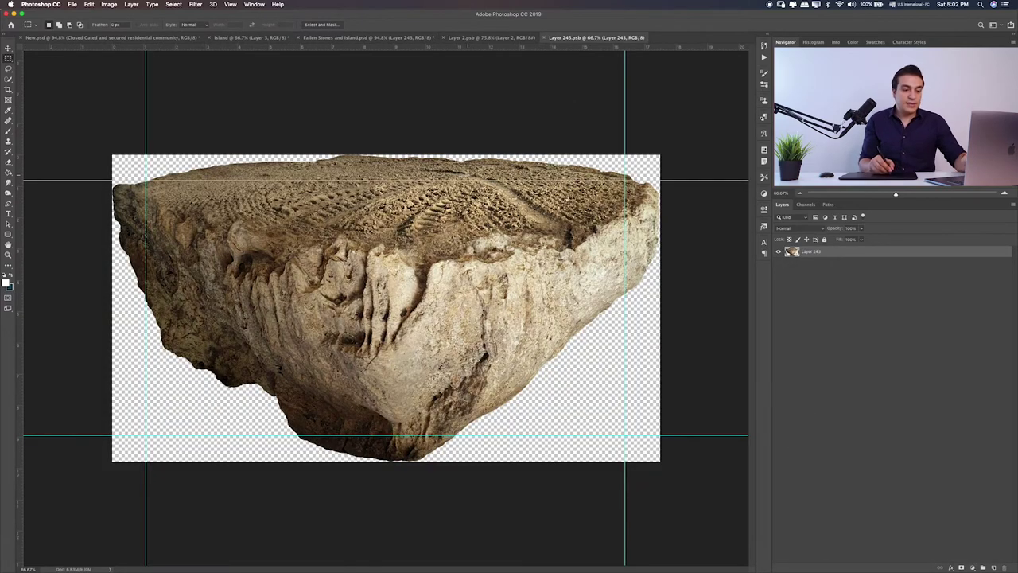
key("ctrl+0")
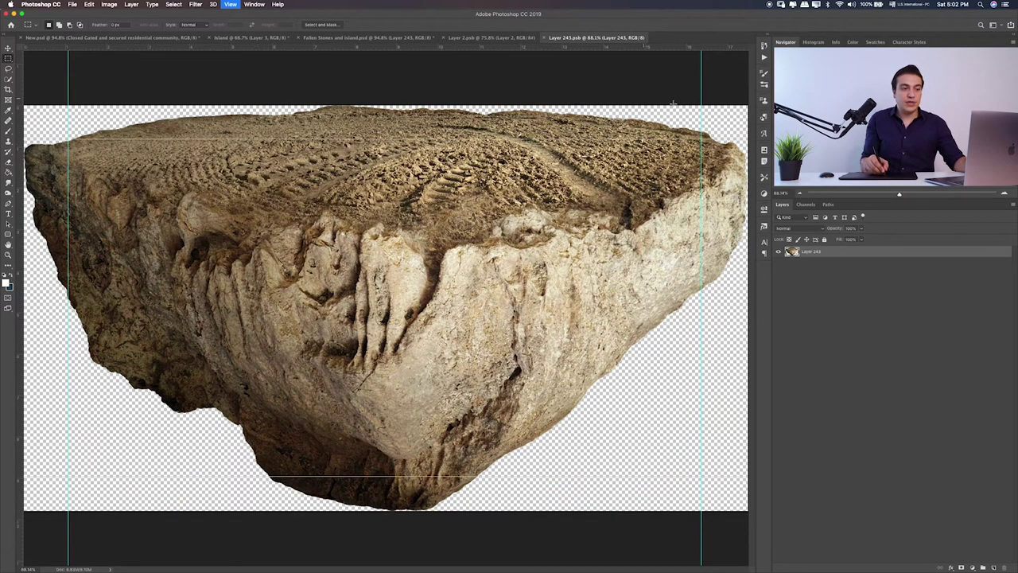
key("ctrl+w")
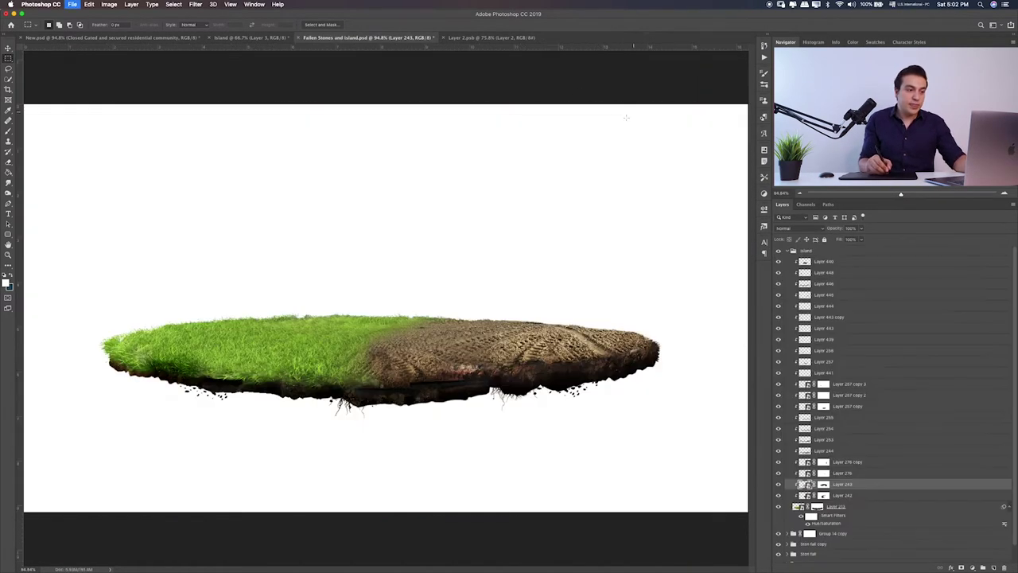
left_click(480, 38)
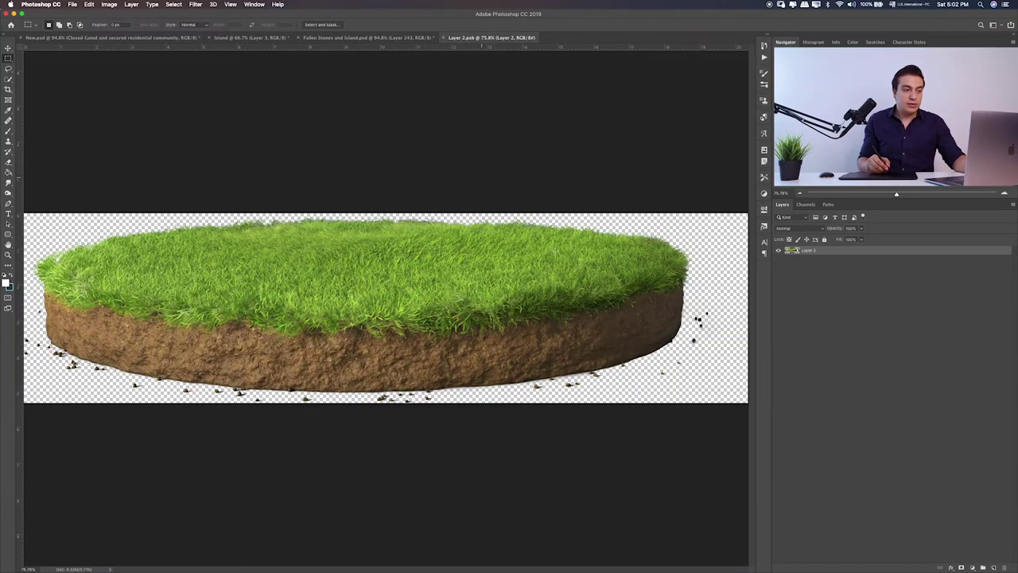
key("ctrl+w")
- Toggle the dirt-edge rocks and Layer 276 copy, and inspect the dirt smart object's contents
left_click(778, 483)
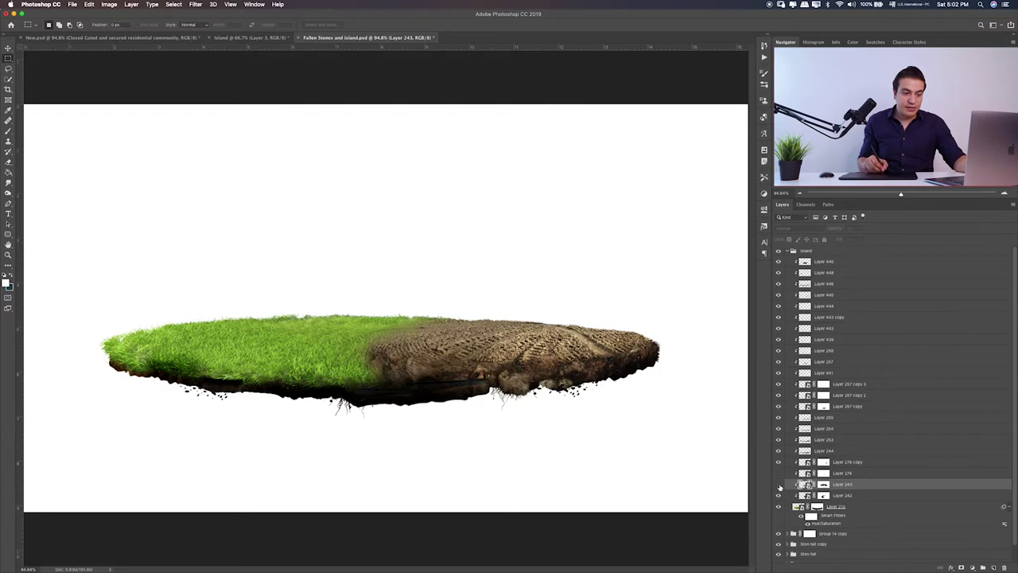
left_click(780, 485)
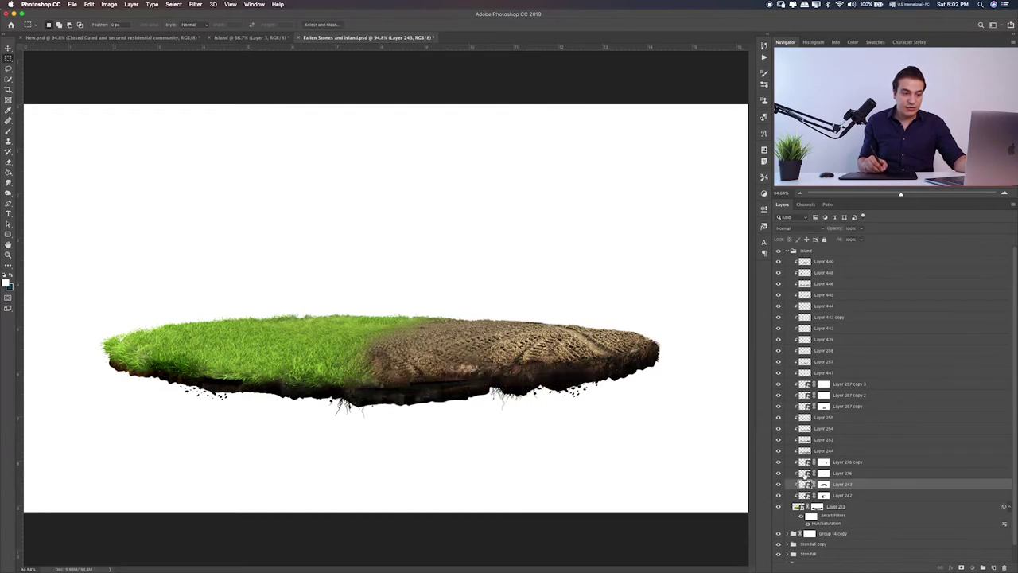
double_click(806, 473)
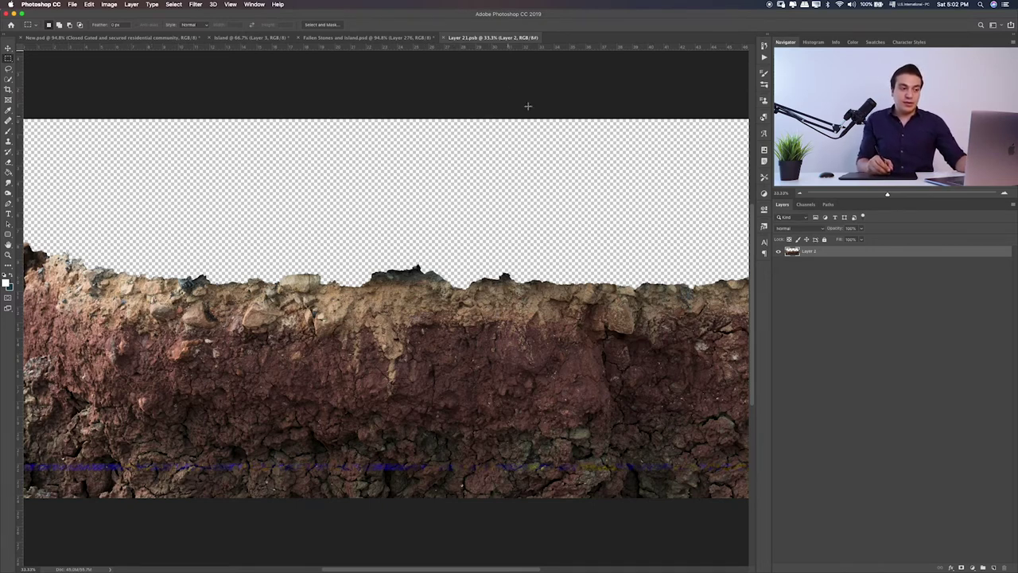
key("super+w")
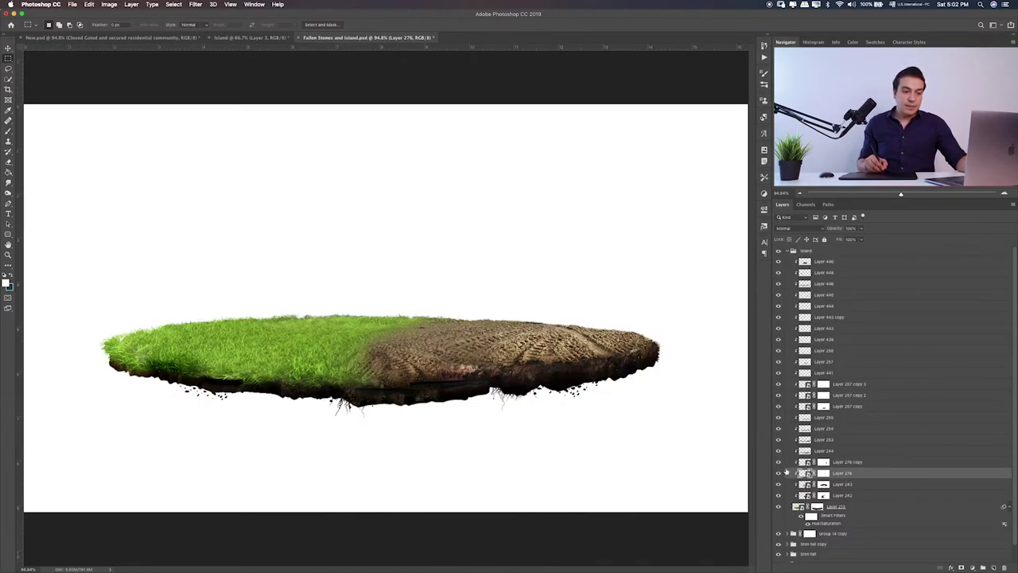
left_click(777, 462)
left_click(777, 463)
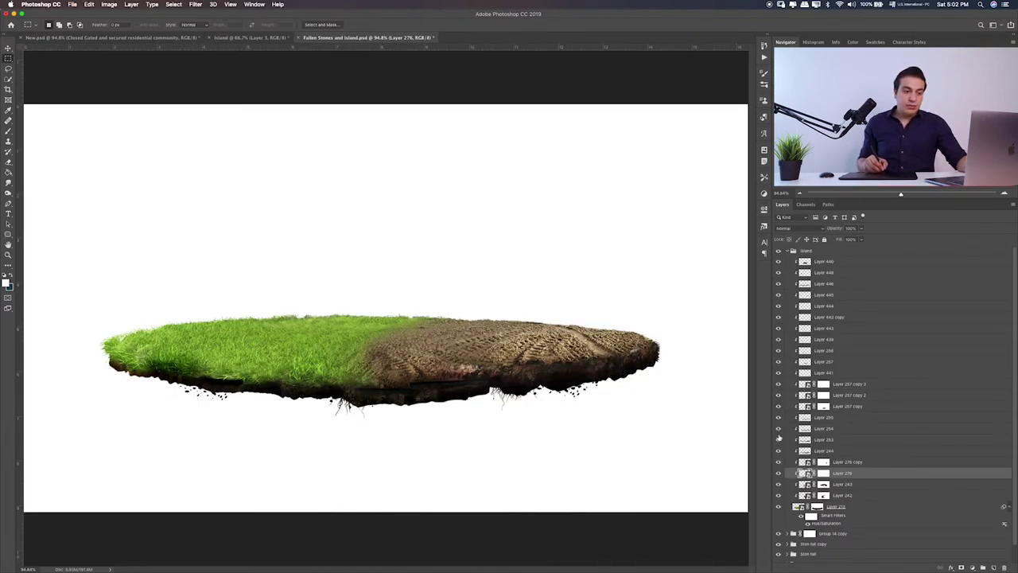
- Hide Layers 440 through 244 at once, then reshow each from Layer 244 up to Layer 440
left_click_drag(779, 451, 777, 263)
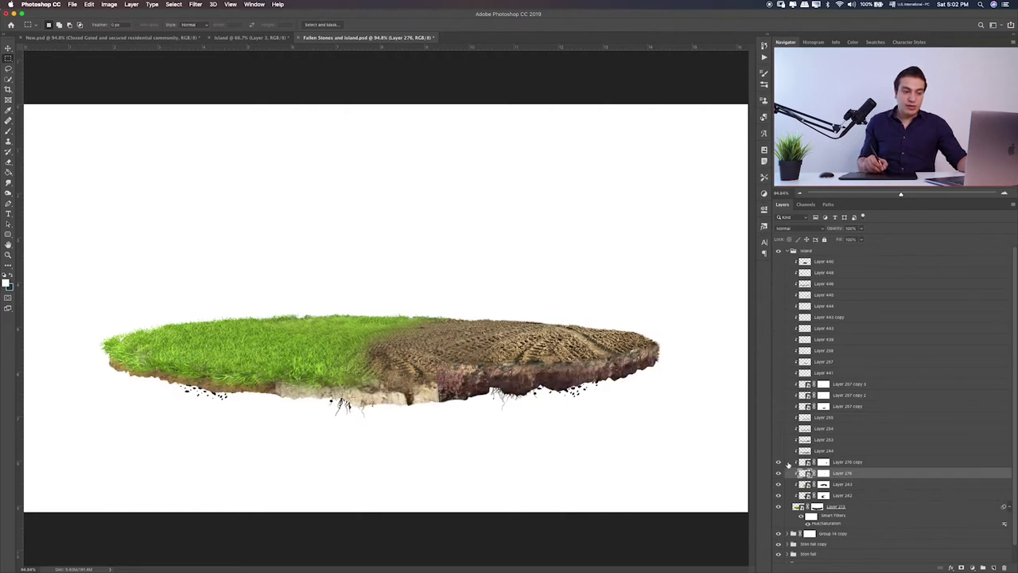
left_click(779, 451)
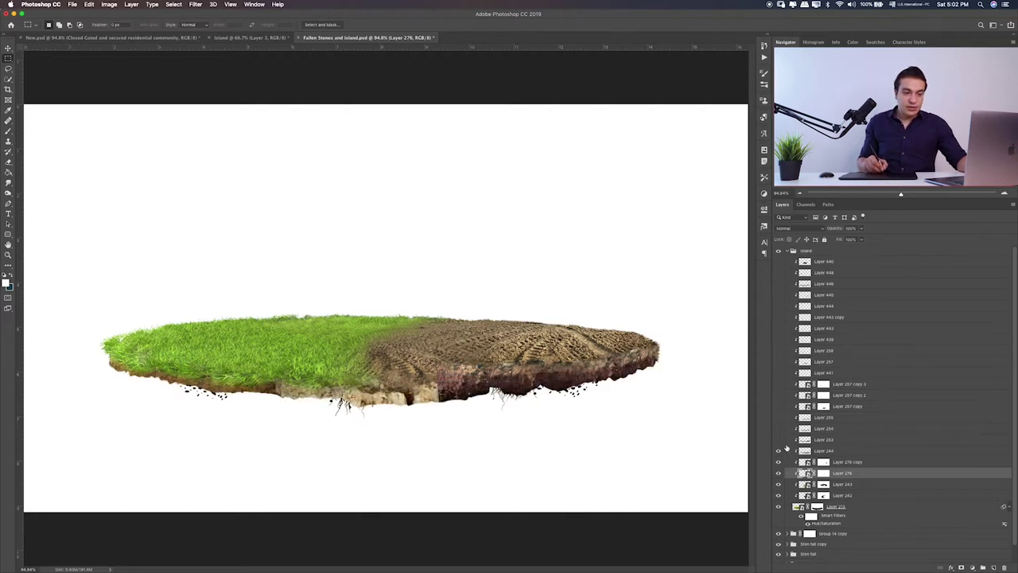
left_click(778, 439)
left_click(779, 428)
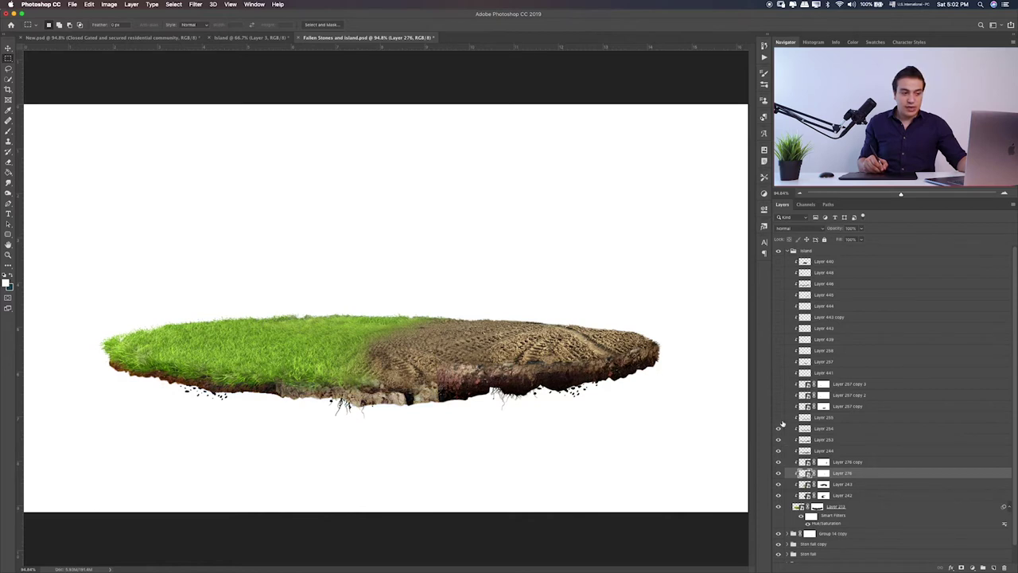
left_click(779, 417)
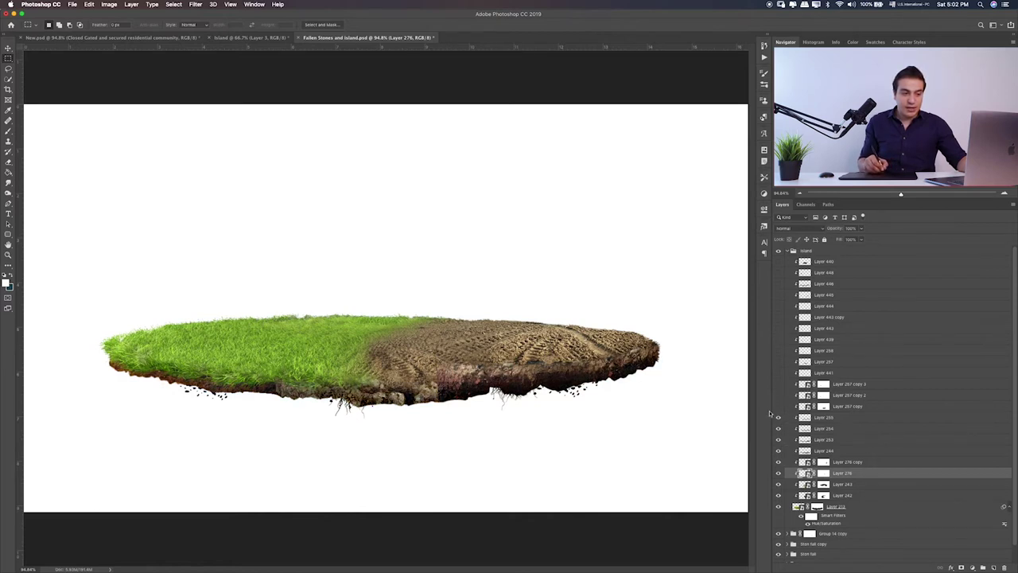
left_click(778, 406)
left_click(779, 394)
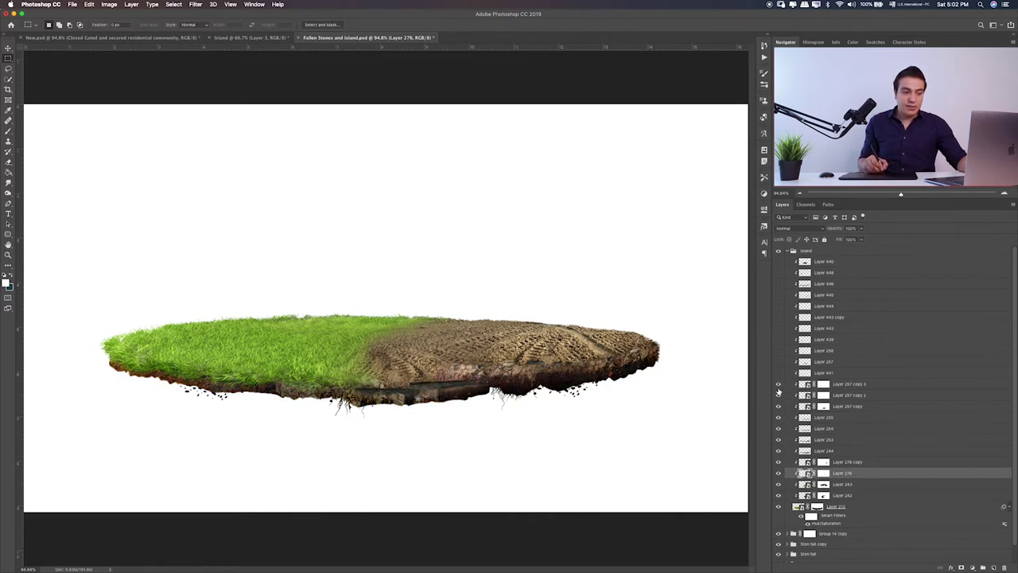
left_click(779, 372)
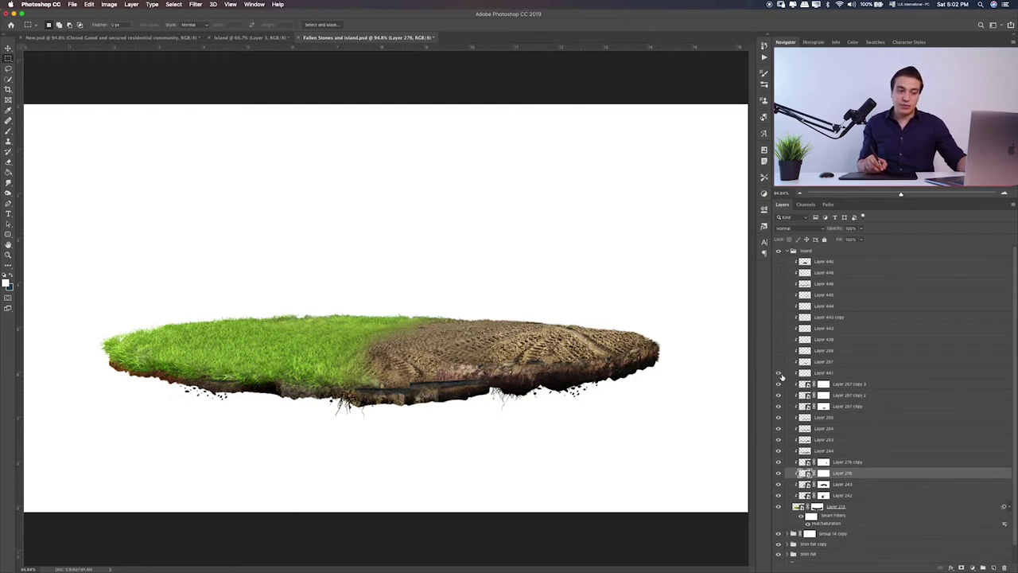
left_click(779, 361)
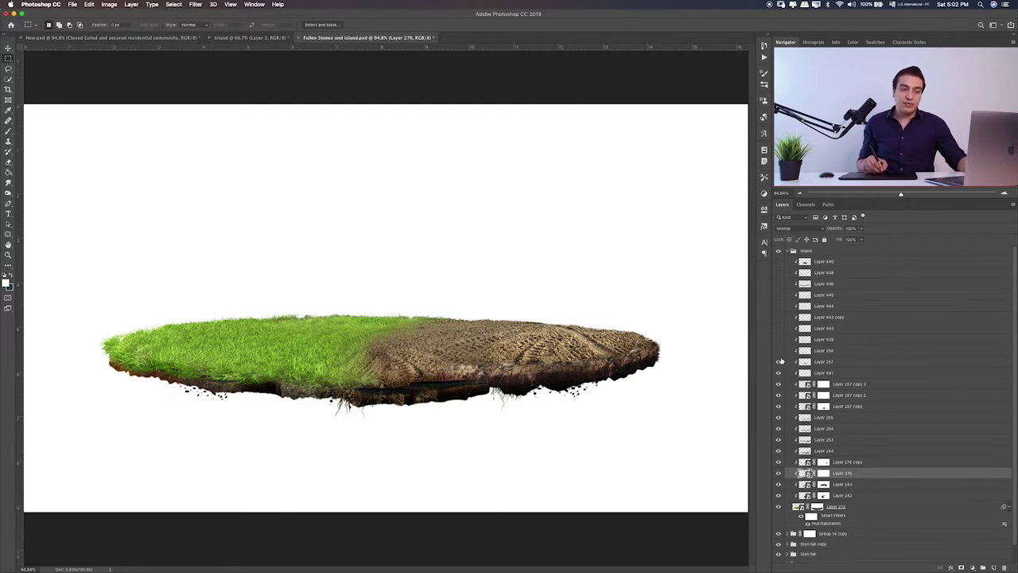
left_click(778, 350)
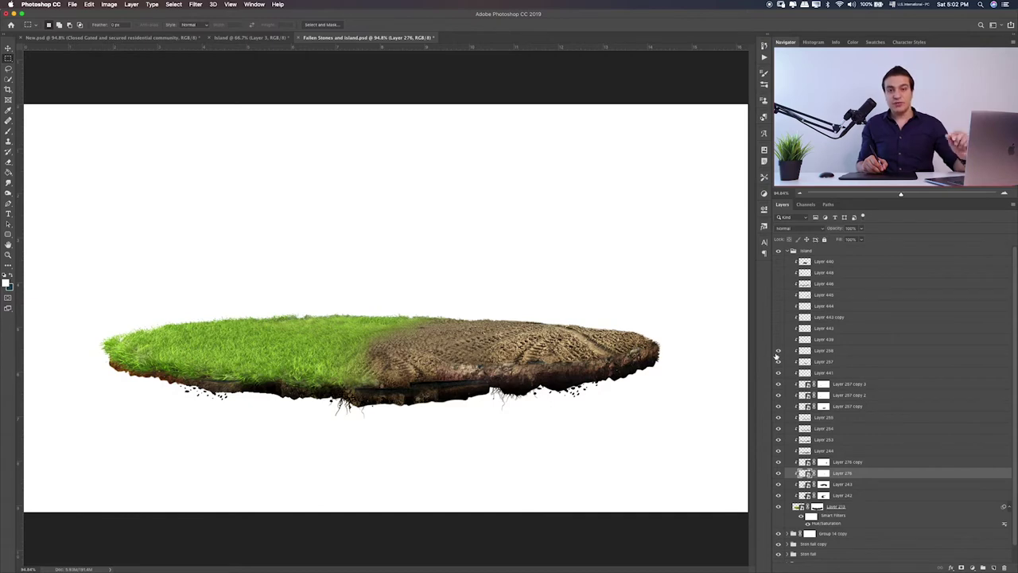
left_click(778, 339)
left_click(779, 328)
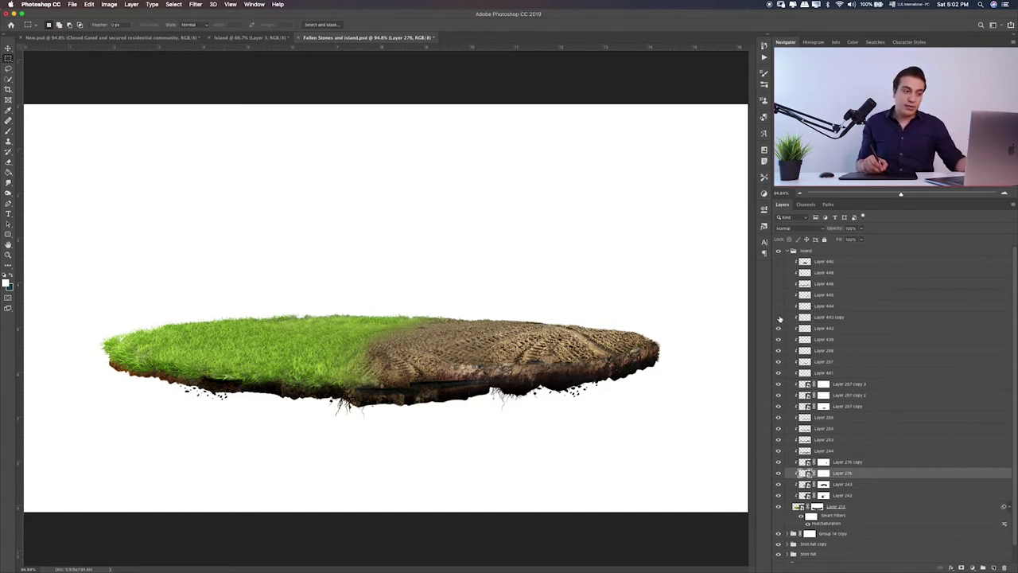
left_click(779, 316)
left_click(779, 306)
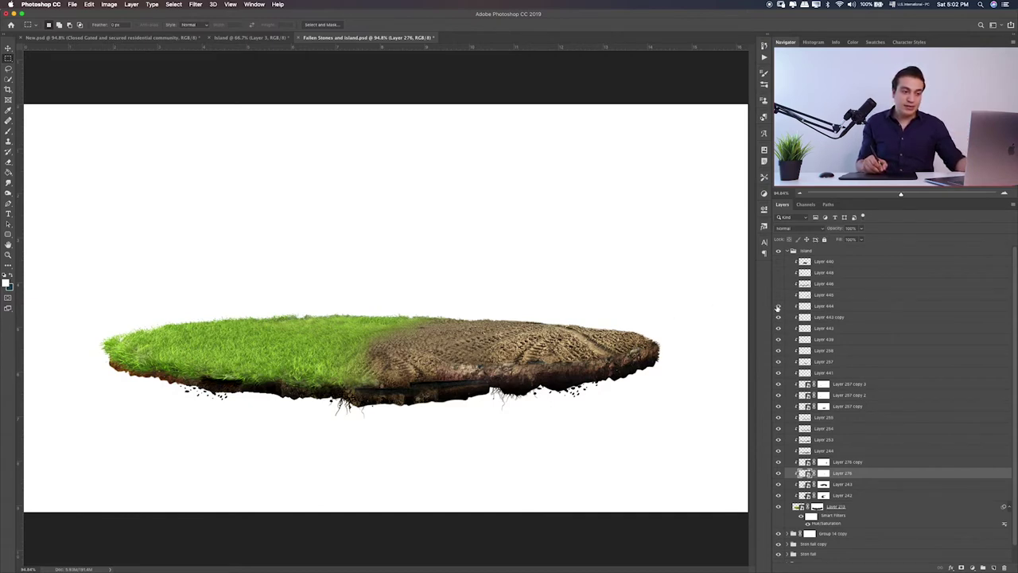
left_click(778, 294)
left_click(778, 284)
left_click(778, 272)
left_click(779, 261)
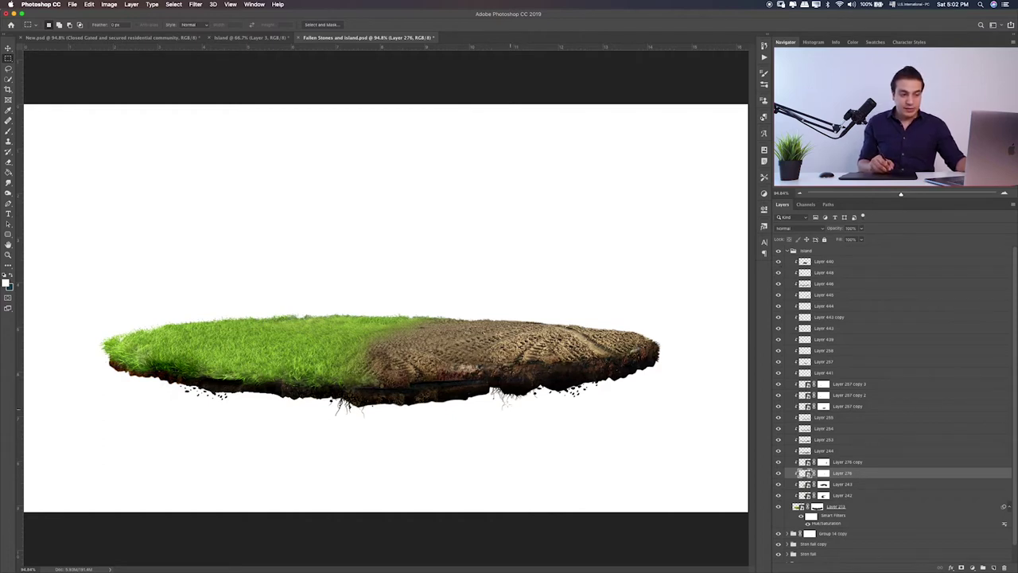
- Expand Group 14 copy, check Layer 87's visibility and make Layer 87 active
scroll(830, 473, "down", 2)
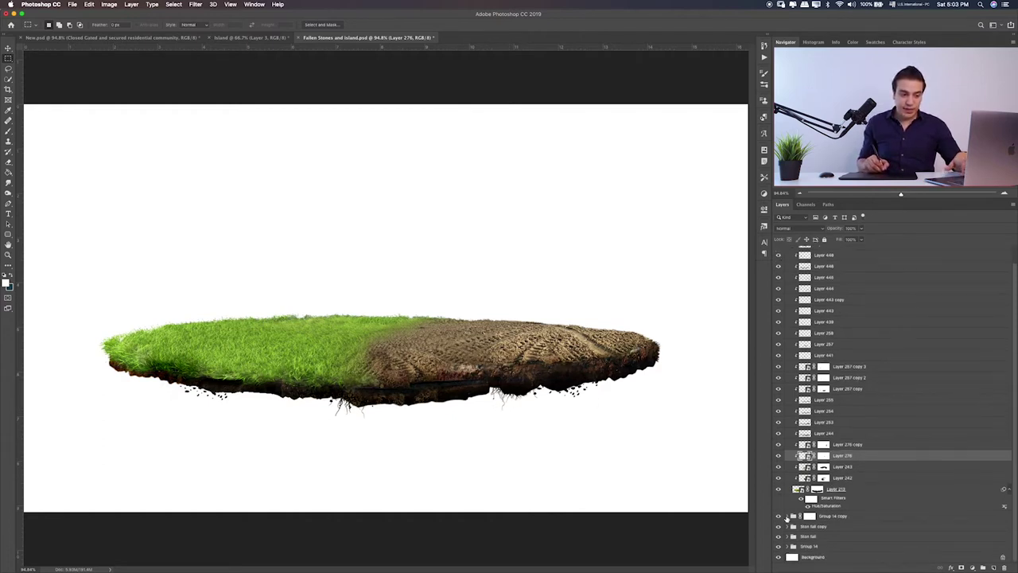
left_click(787, 515)
left_click(778, 515)
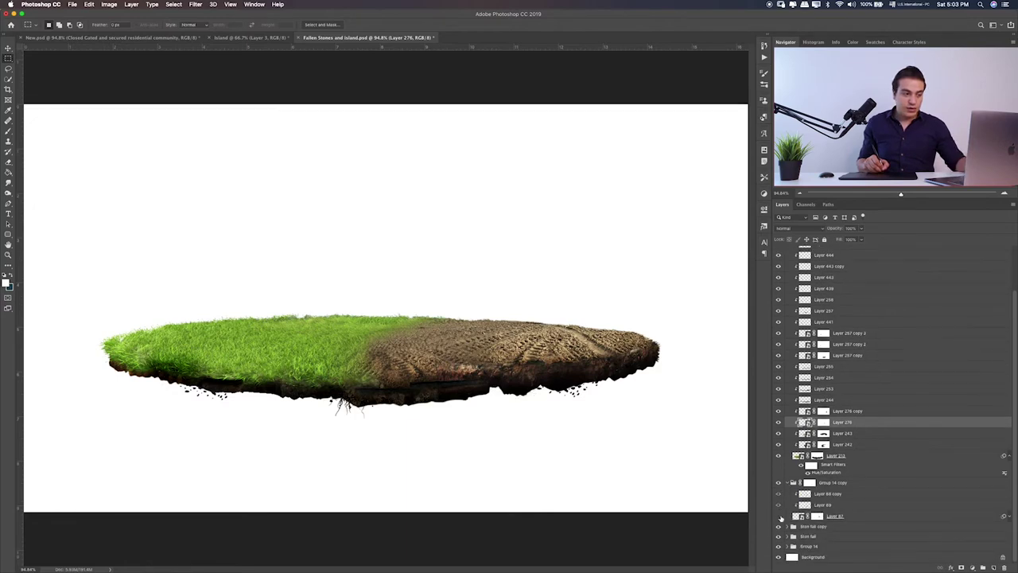
left_click(778, 516)
left_click(860, 514)
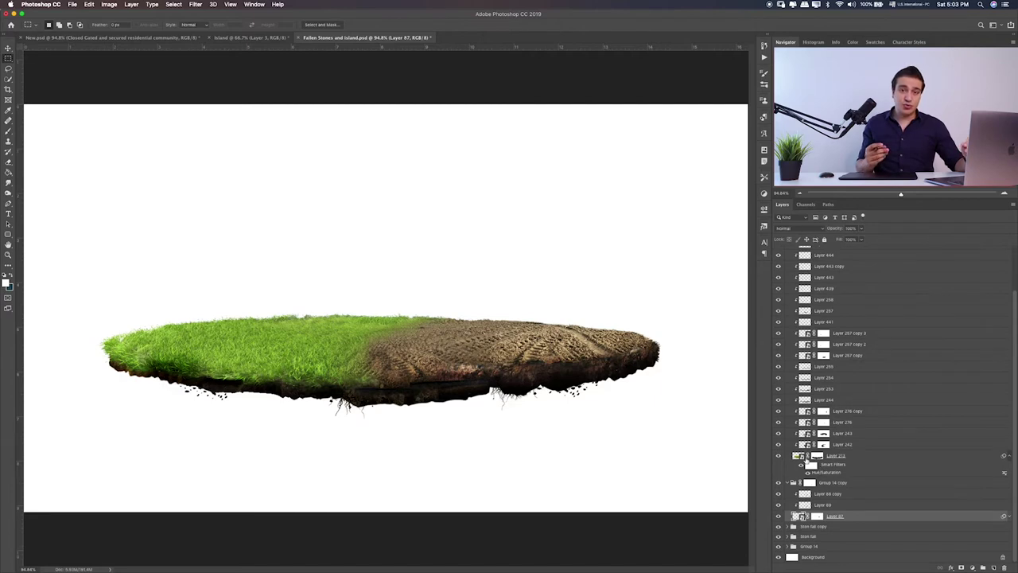
- Expand Ston fall copy and compare the island with its right-side debris layer hidden and shown
left_click(791, 527)
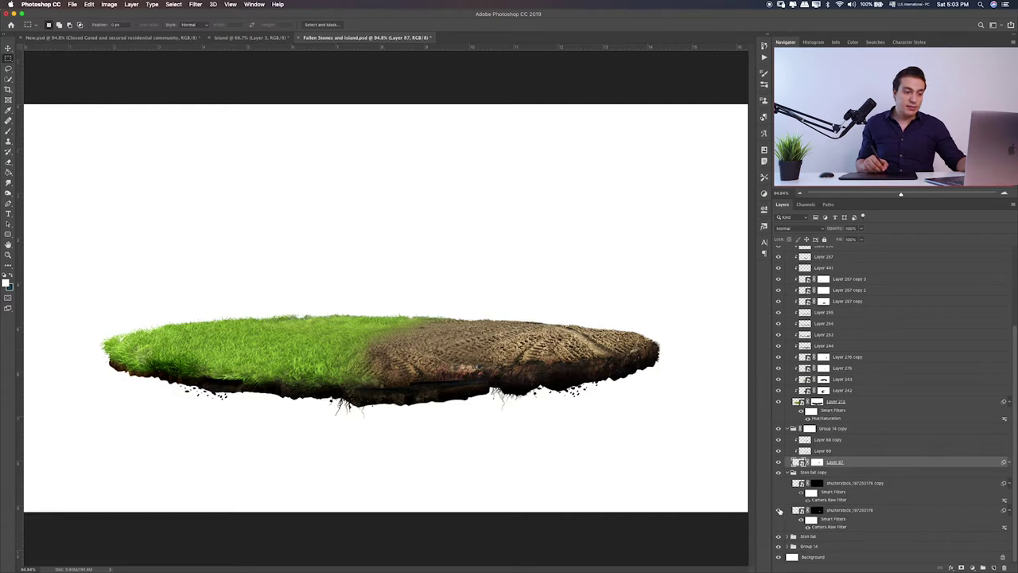
left_click(779, 510)
left_click(779, 509)
left_click(779, 510)
left_click(778, 510)
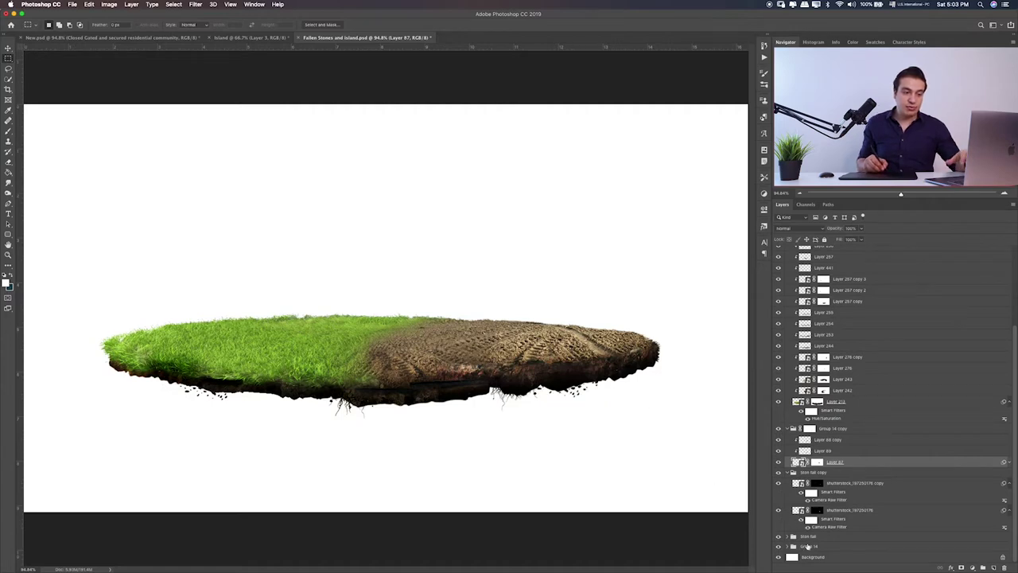
- Expand Ston fall and Group 14, and turn on the roots under the grass side
left_click(794, 537)
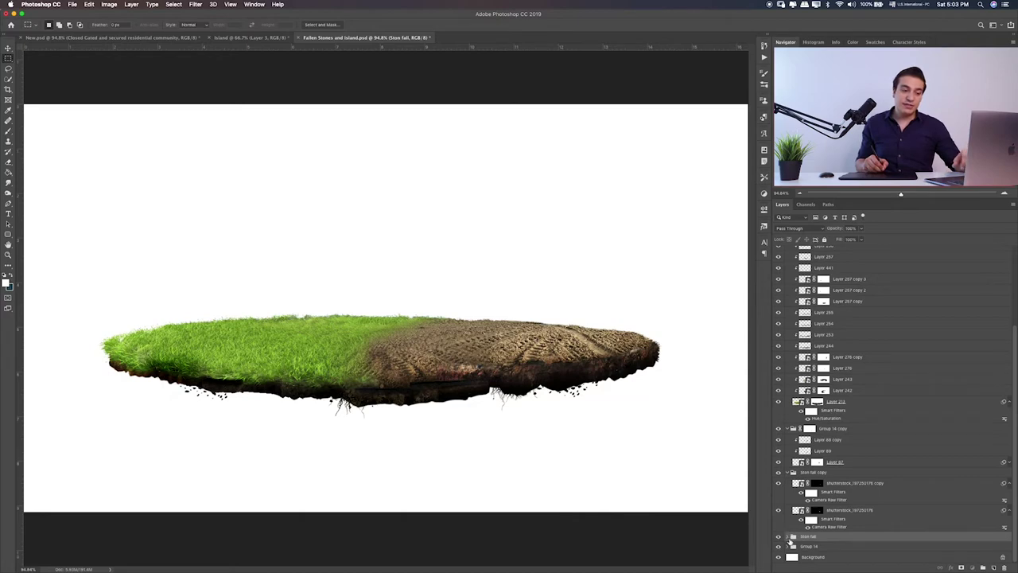
left_click(789, 537)
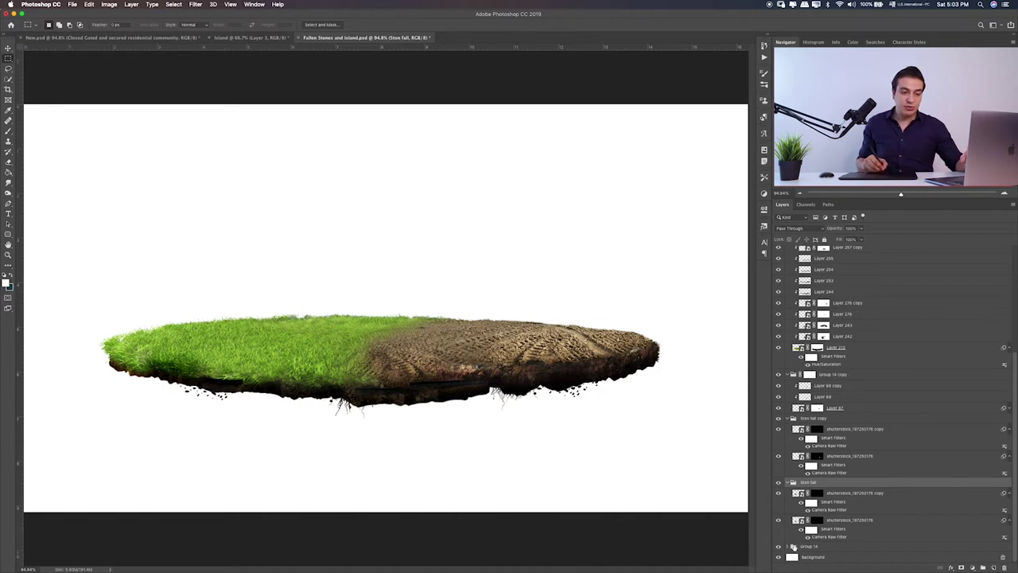
left_click(795, 547)
left_click(792, 547)
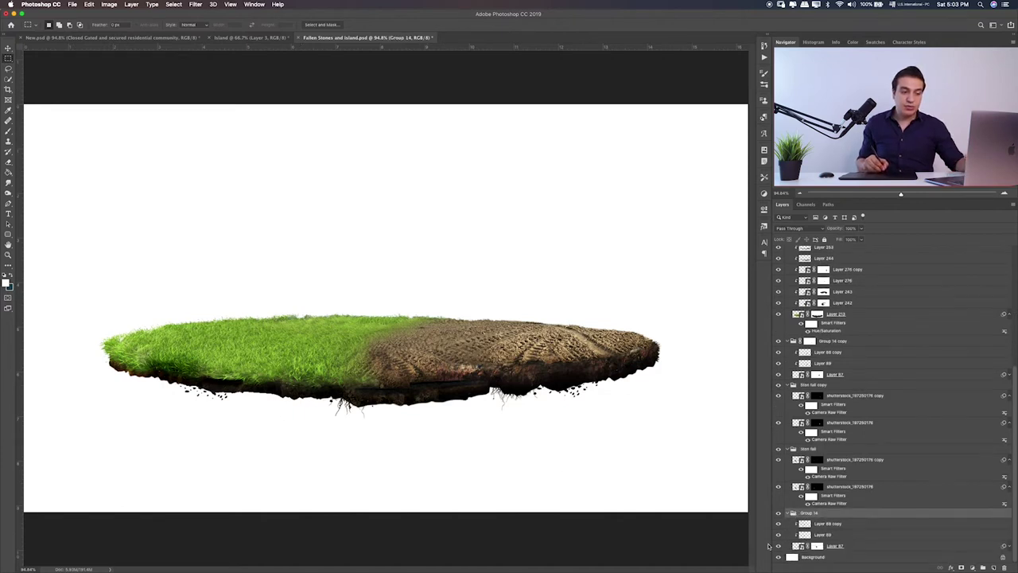
left_click(779, 549)
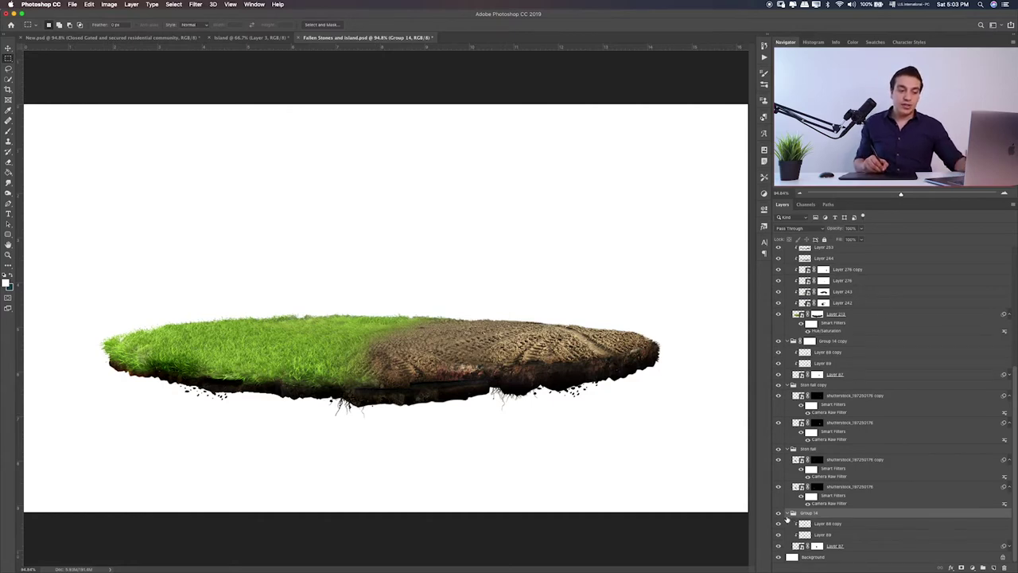
- Collapse Group 14, Ston fall, Ston fall copy, Group 14 copy and the Island group
left_click(785, 513)
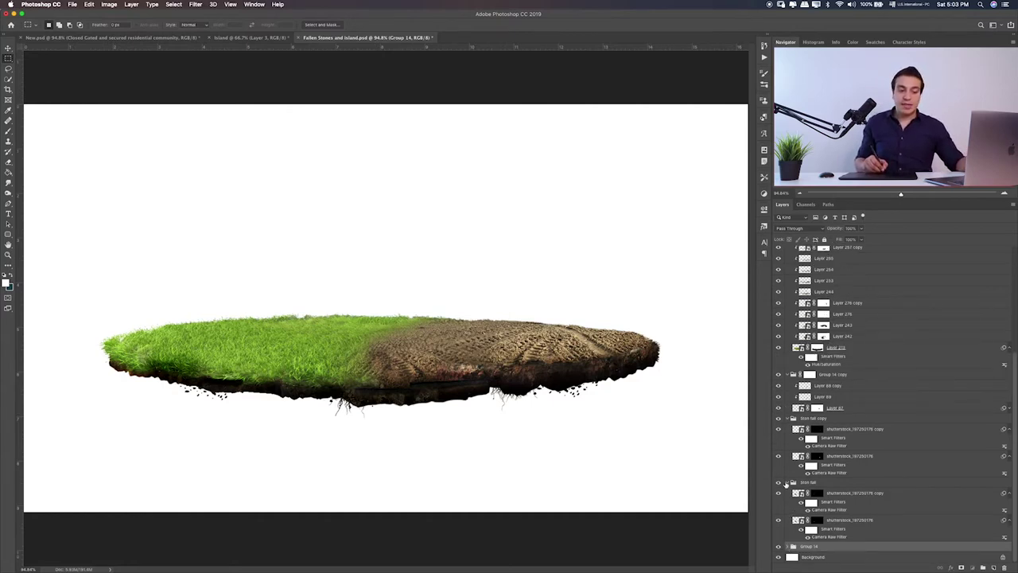
left_click(785, 483)
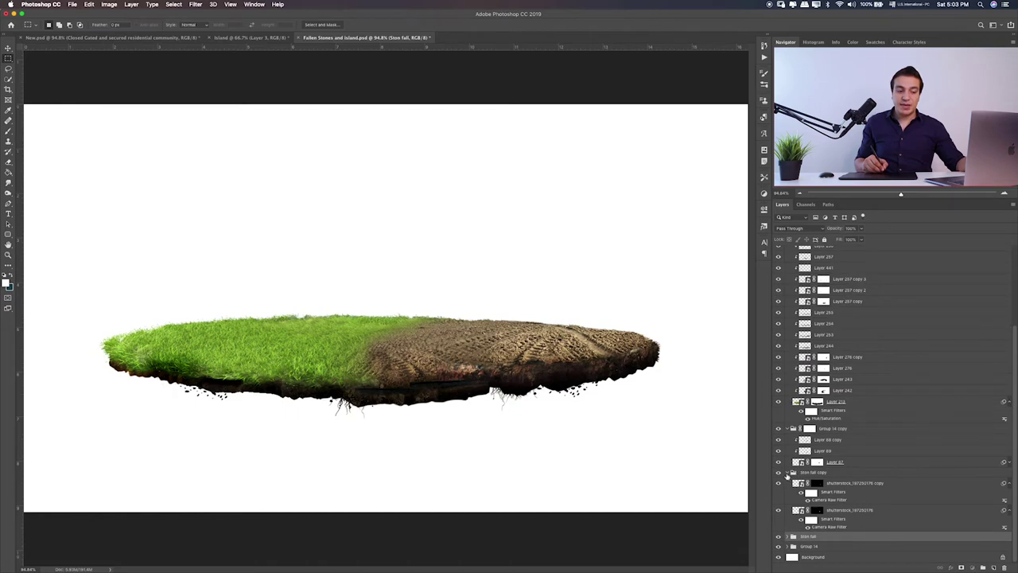
left_click(787, 473)
left_click(788, 482)
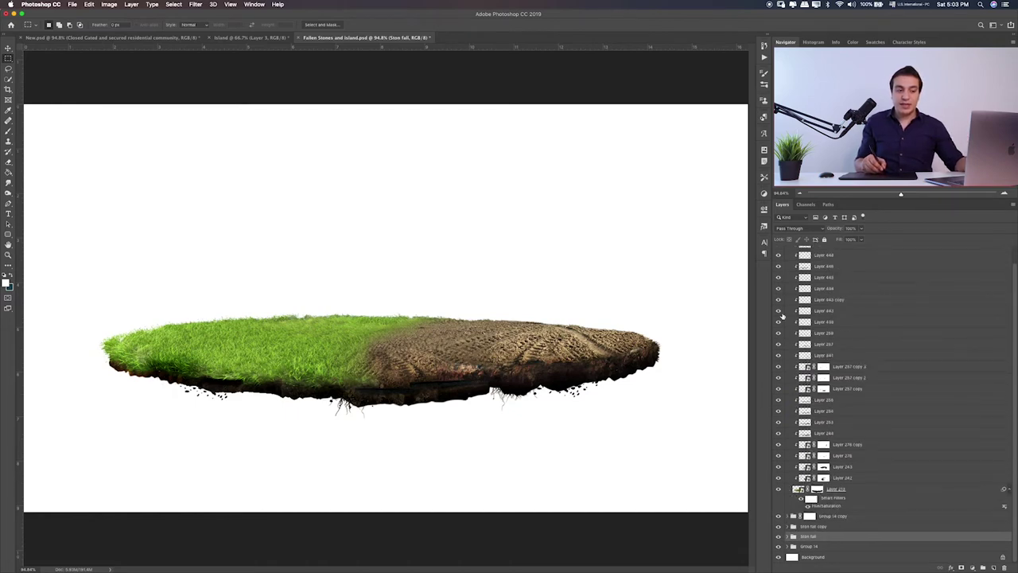
scroll(786, 265, "up", 3)
left_click(787, 252)
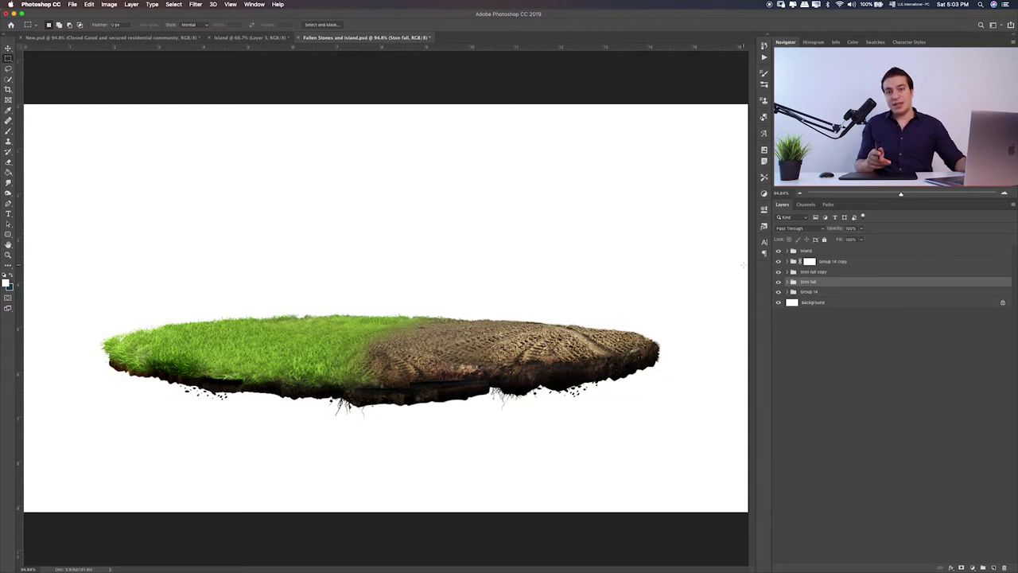
- Group all island groups together into a new group named 'Island'
left_click(828, 251)
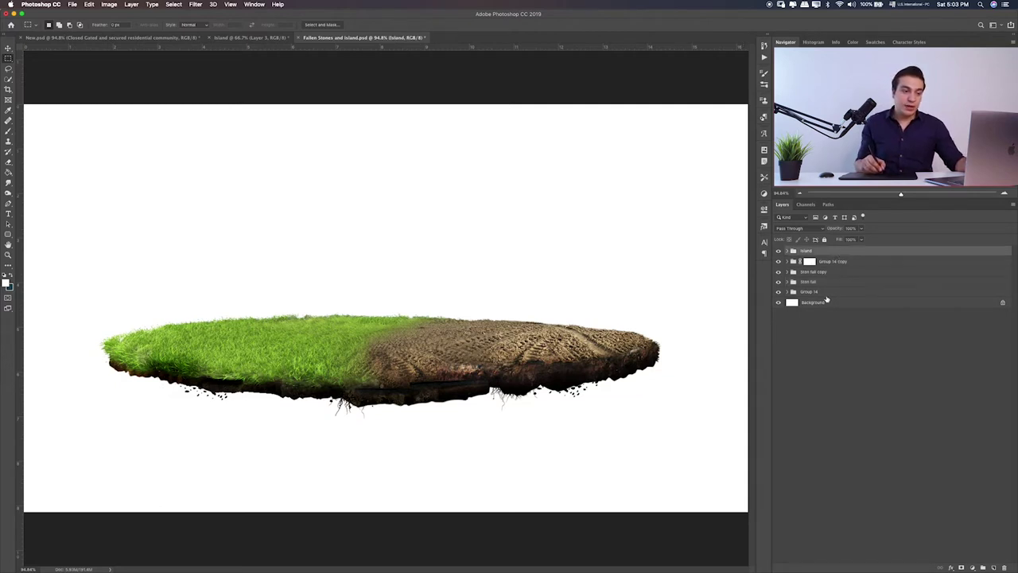
left_click(827, 292, "shift")
key("ctrl+g")
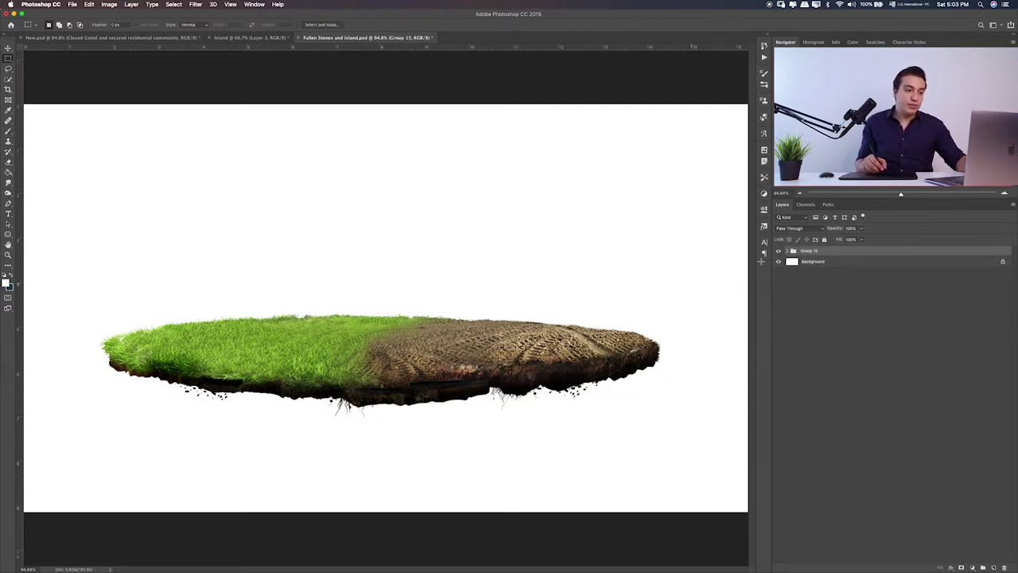
double_click(807, 250)
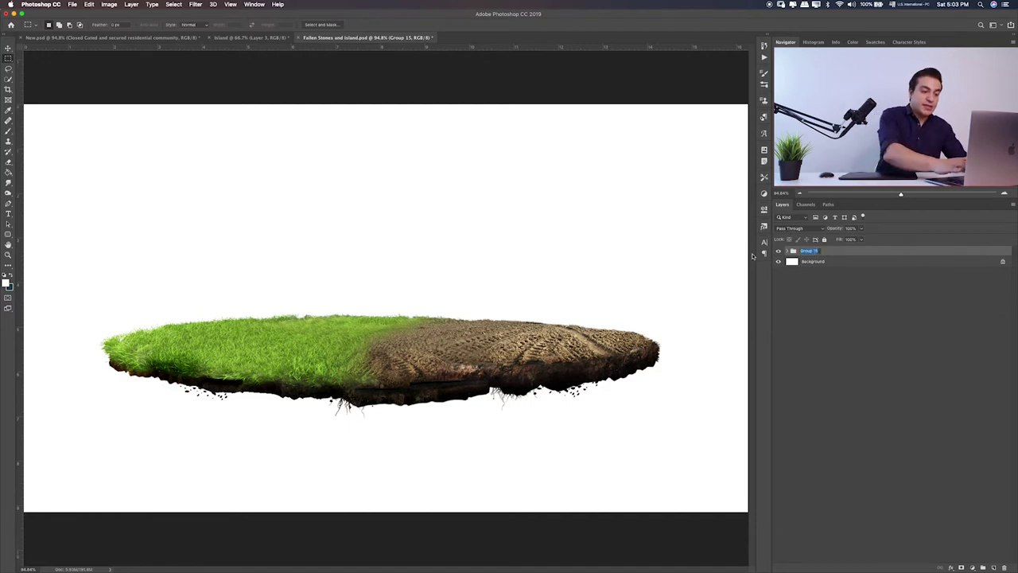
key("BackSpace")
type("Island")
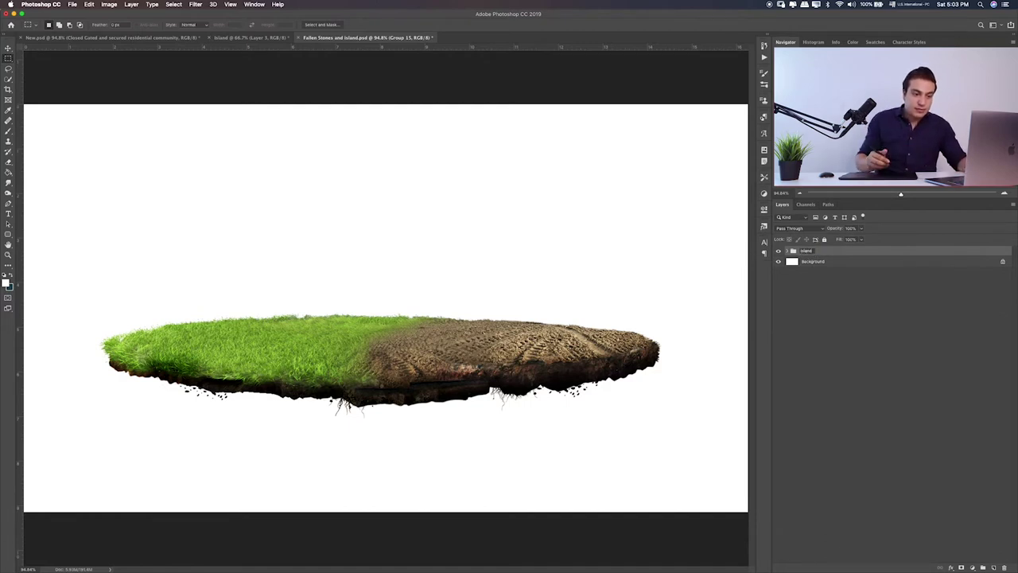
- Give the Island group a green colour label
right_click(849, 252)
right_click(878, 525)
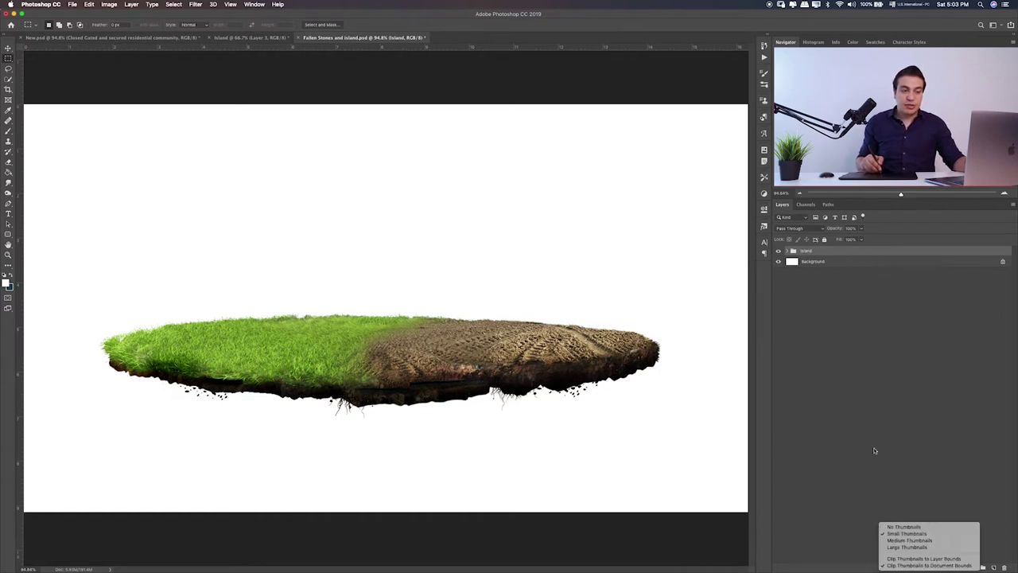
right_click(864, 251)
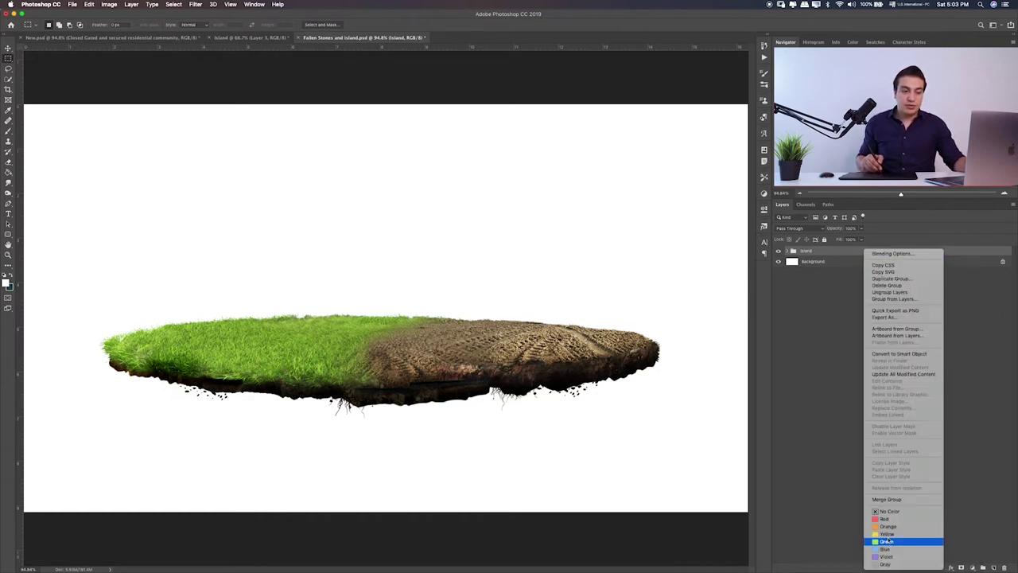
left_click(886, 541)
- With the Move tool, drag the island toward the Island document tab
key("v")
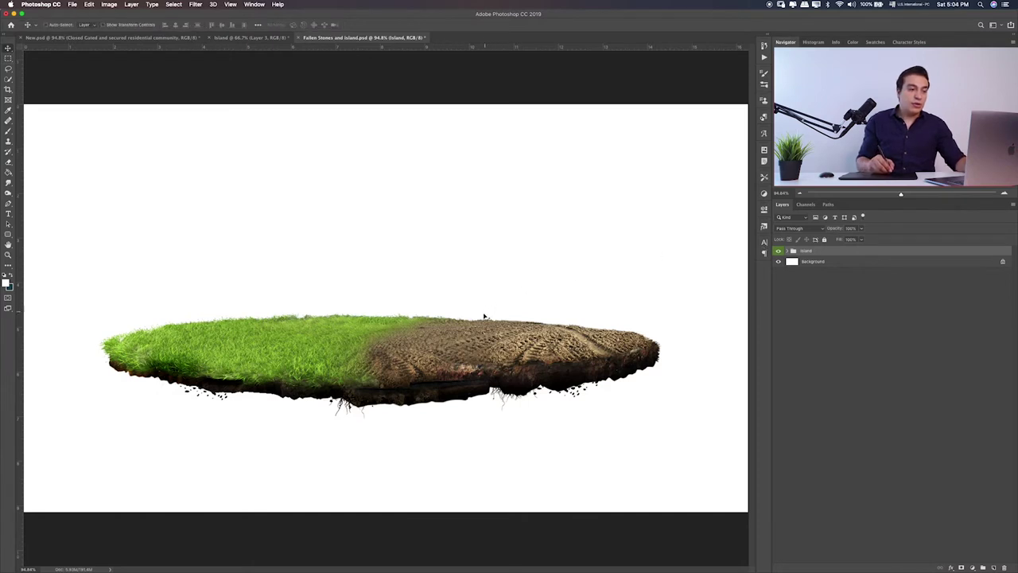
left_click_drag(487, 318, 510, 302)
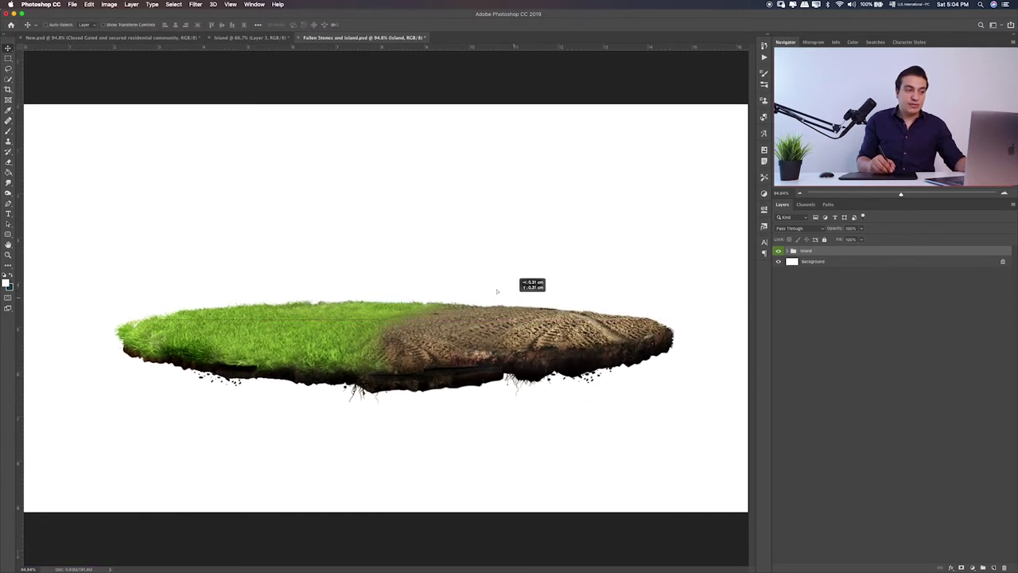
mouse_move(510, 302)
left_mouse_down()
mouse_move(360, 155)
mouse_move(282, 44)
left_mouse_up()
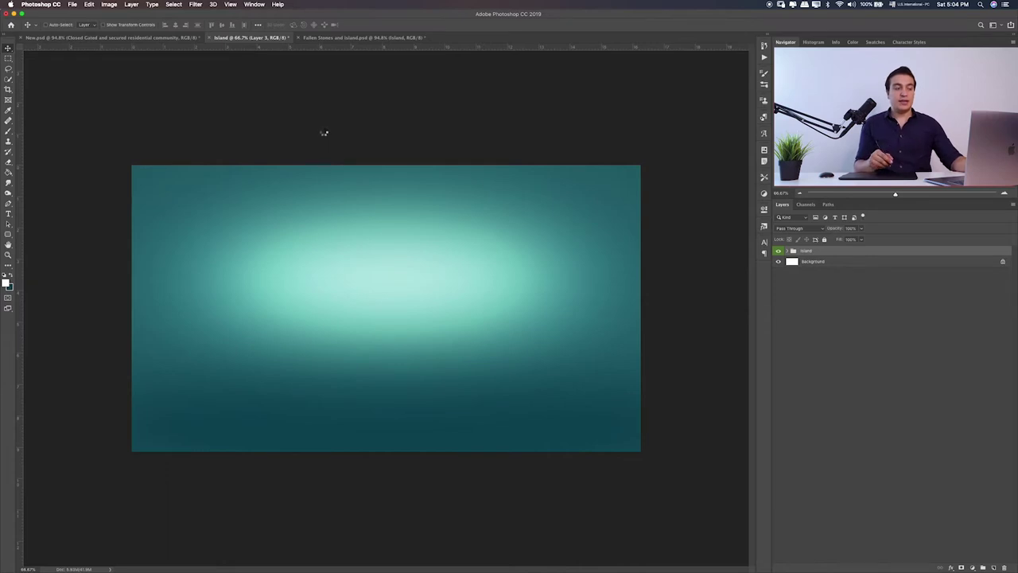
- Drop the island mid-canvas on the teal Island document and fit the document to the window
left_click_drag(324, 132, 642, 257)
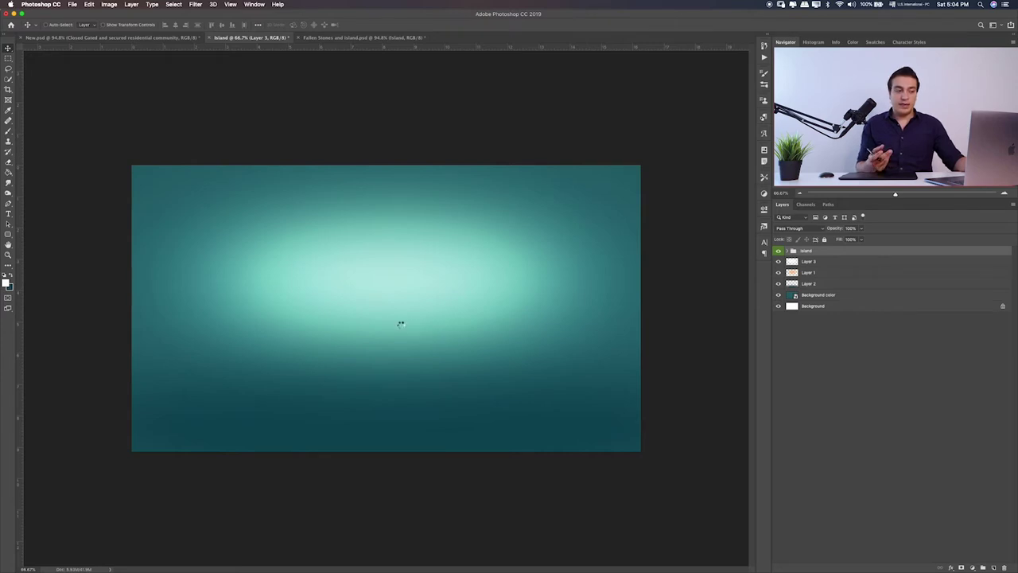
left_click_drag(401, 327, 402, 327)
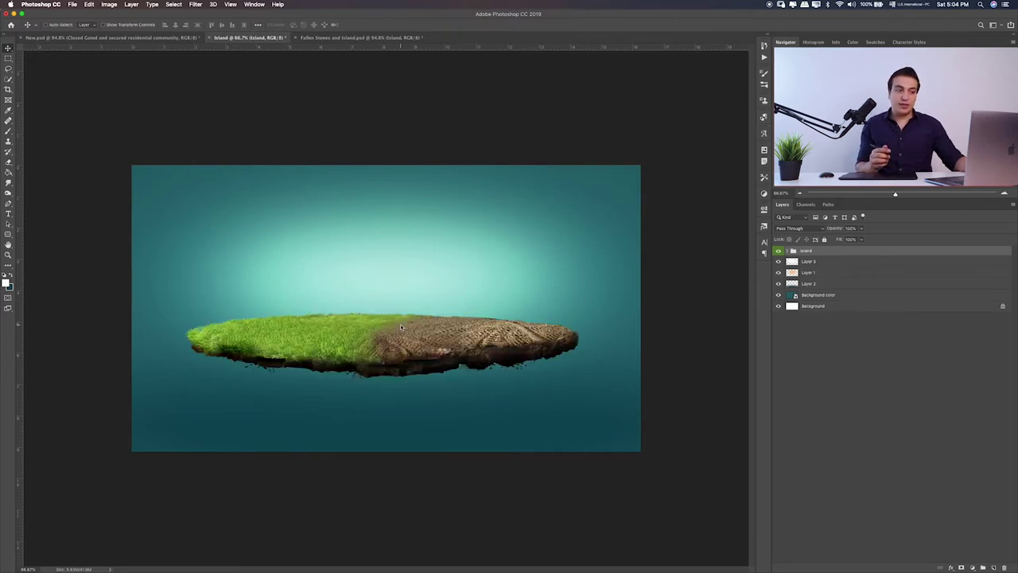
key("ctrl+0")
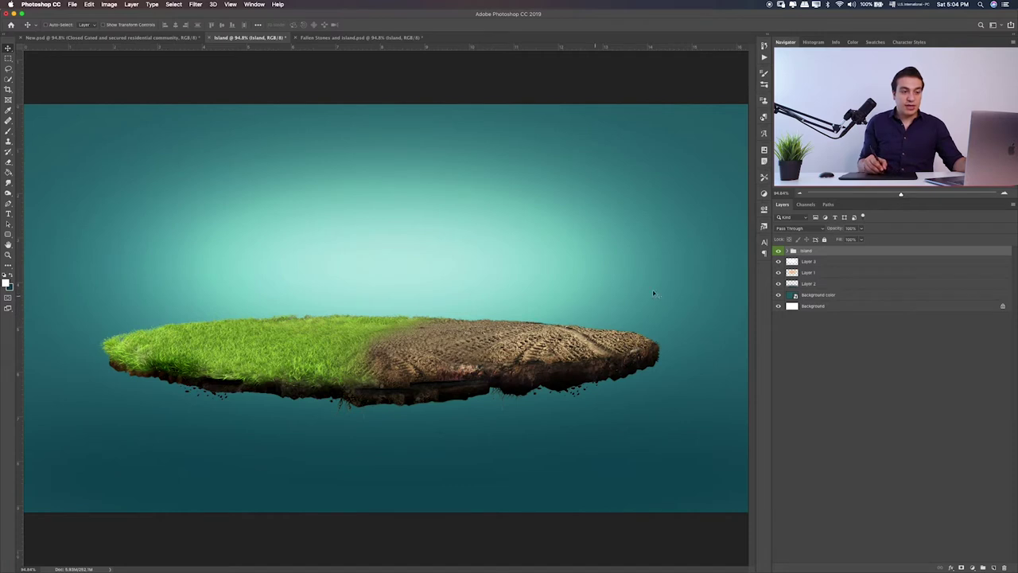
- Group the glow, shadow and teal layers into an orange-labelled group named Background
left_click(816, 261)
left_click(839, 295, "shift")
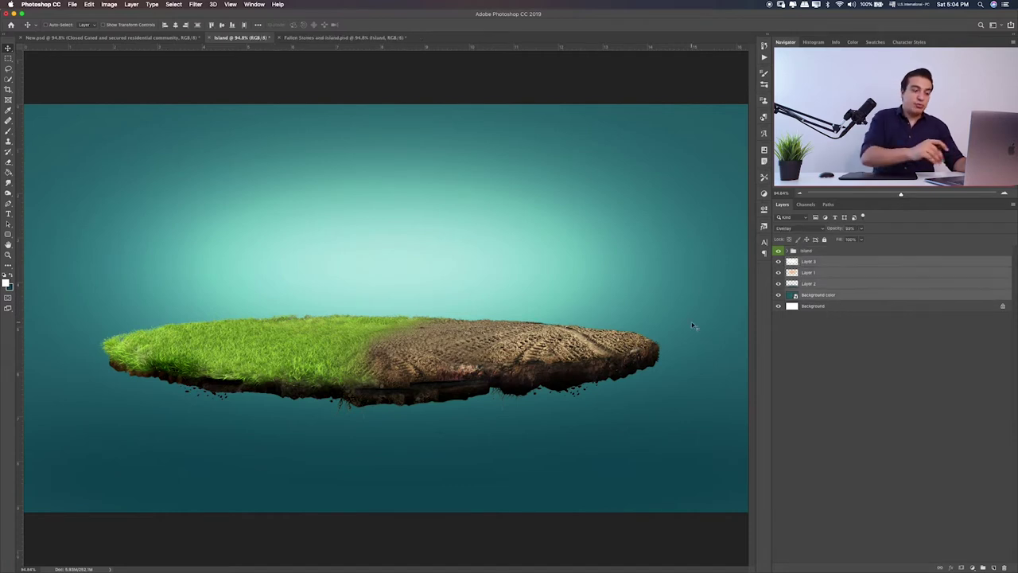
key("ctrl+g")
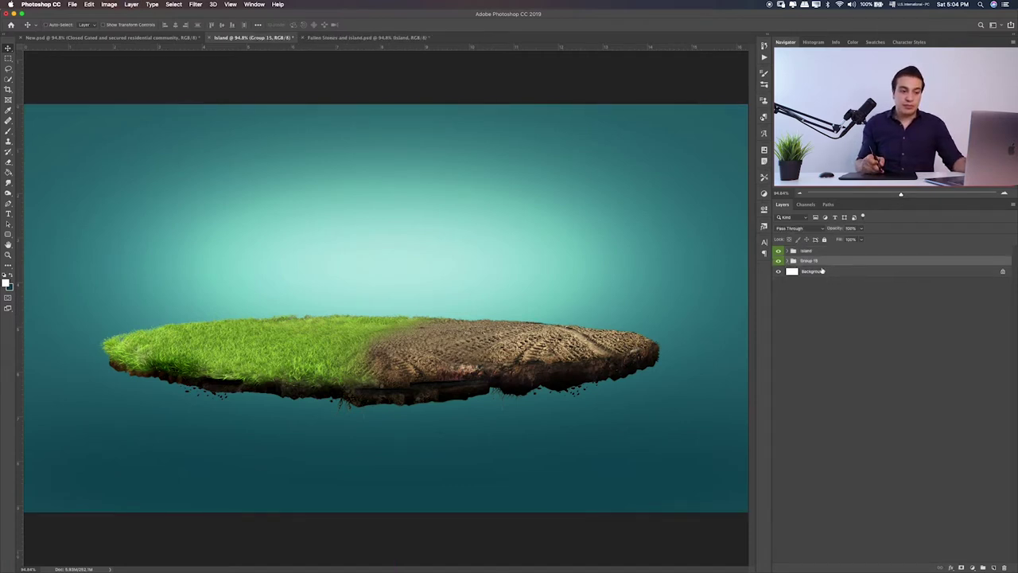
right_click(832, 263)
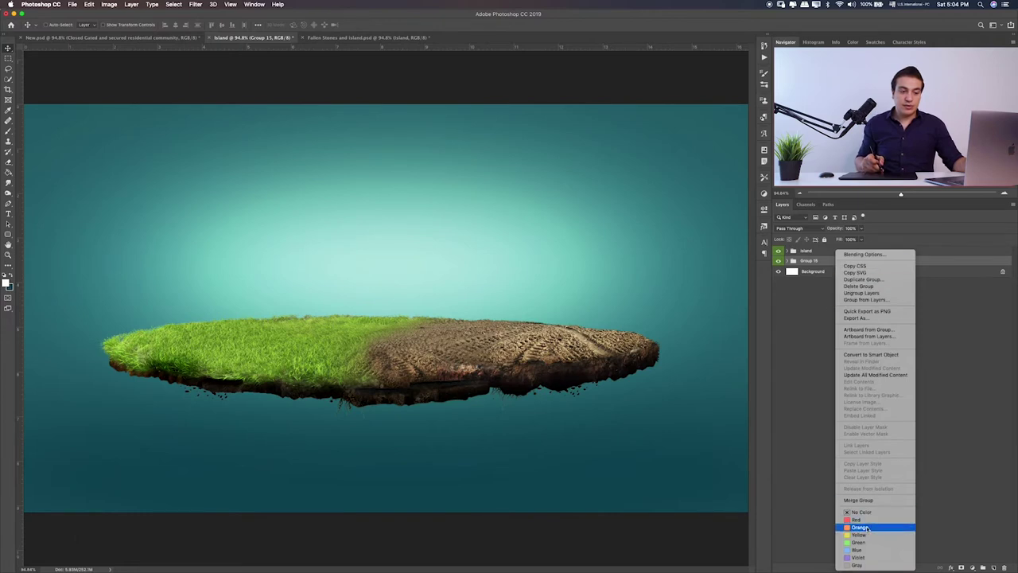
left_click(867, 528)
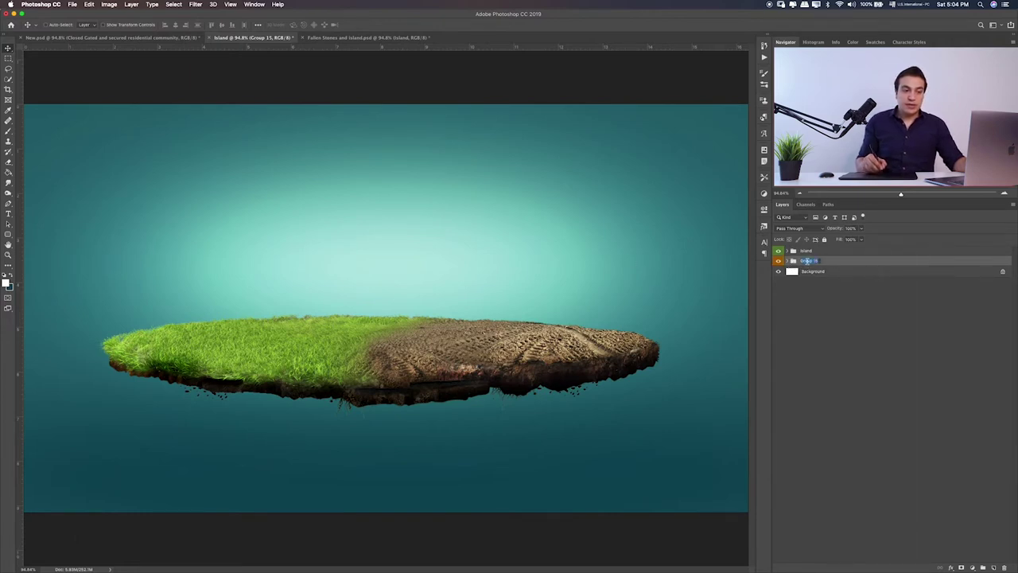
type("I")
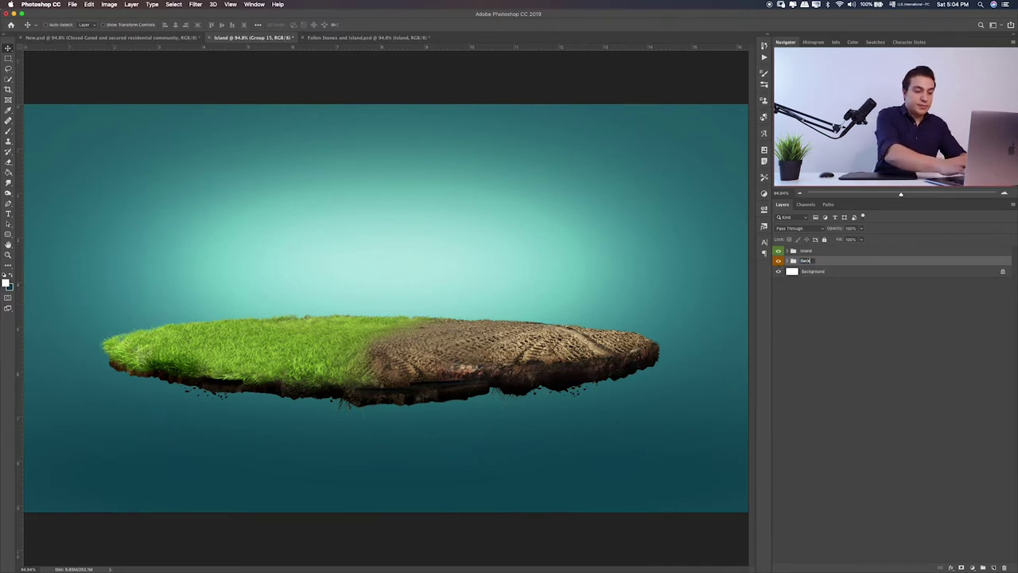
type("ground")
key("Return")
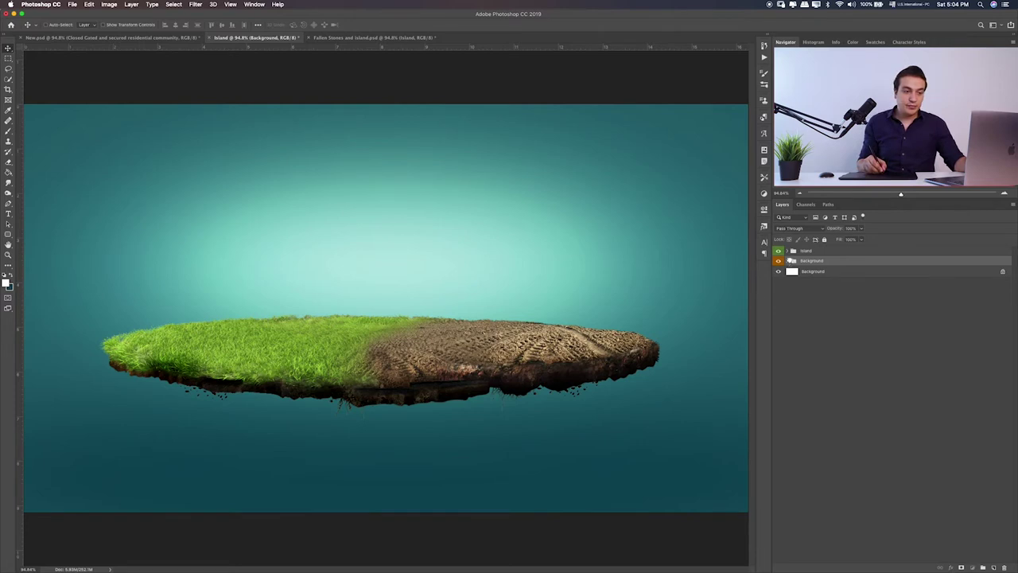
- Add a new empty Layer 449 above Layer 3 inside the Background group
left_click(787, 262)
left_click(854, 271)
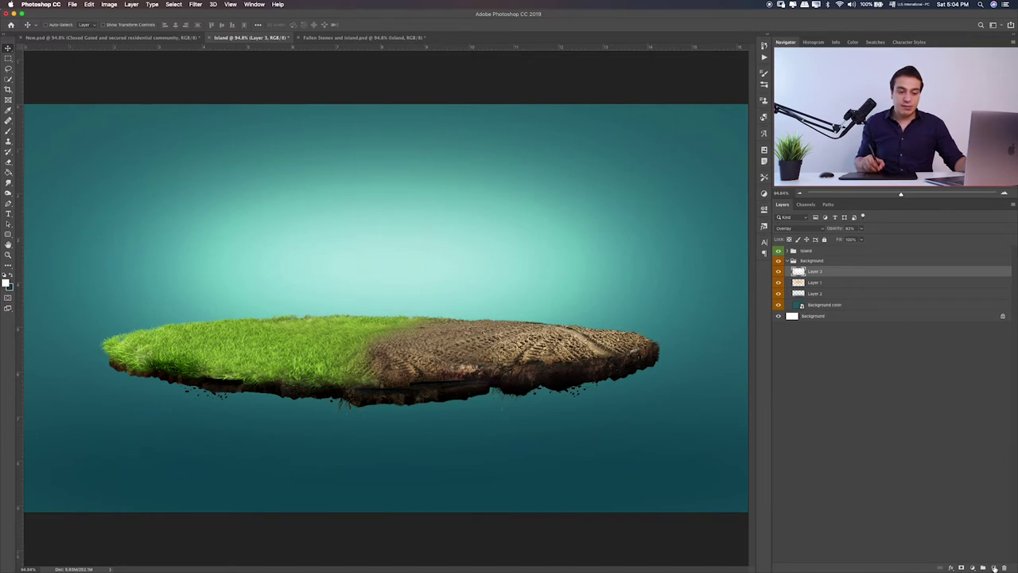
left_click(993, 567)
- Paint a single soft dab of dark teal with the Brush behind the island
key("b")
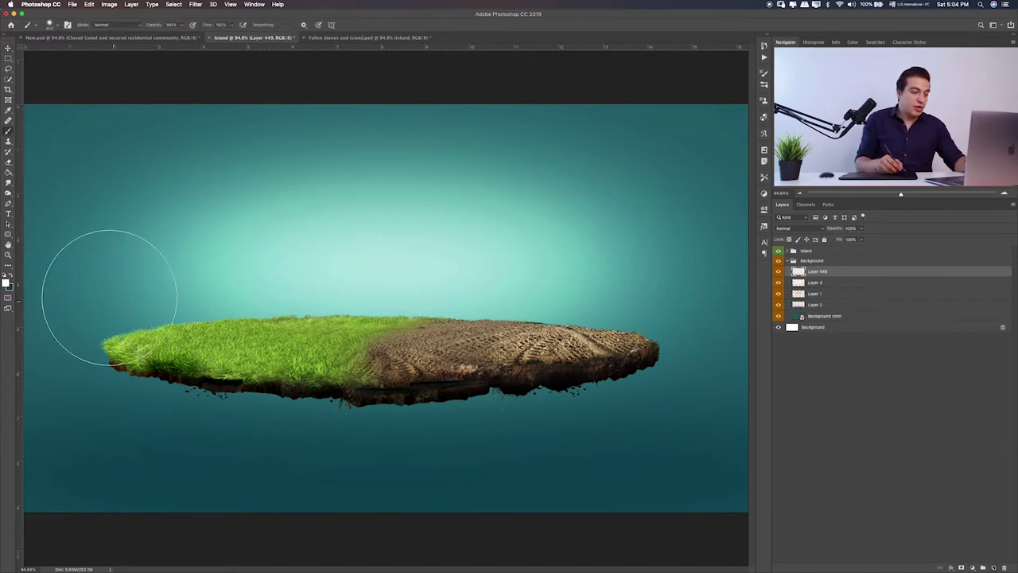
left_click(6, 282)
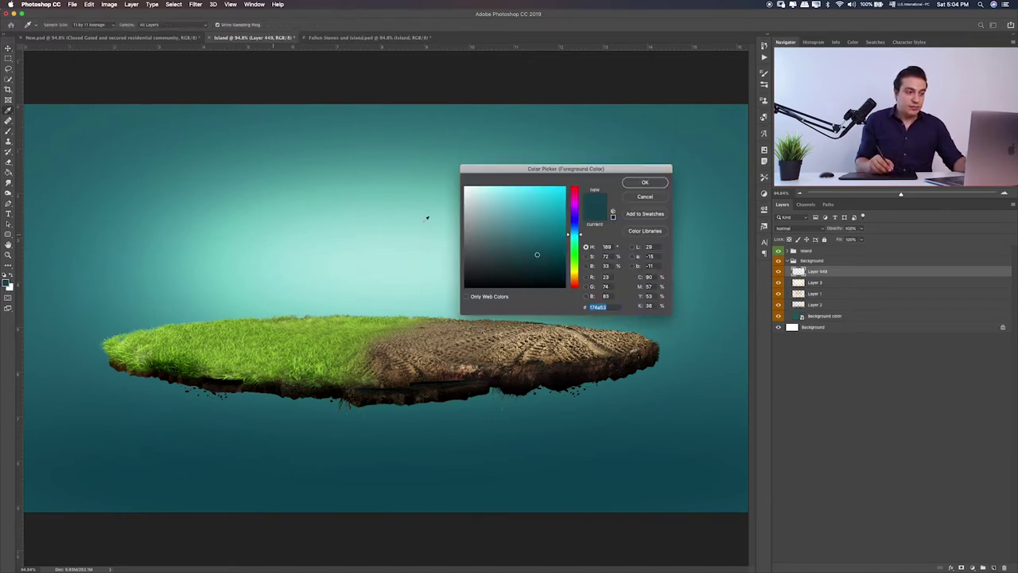
left_click(541, 270)
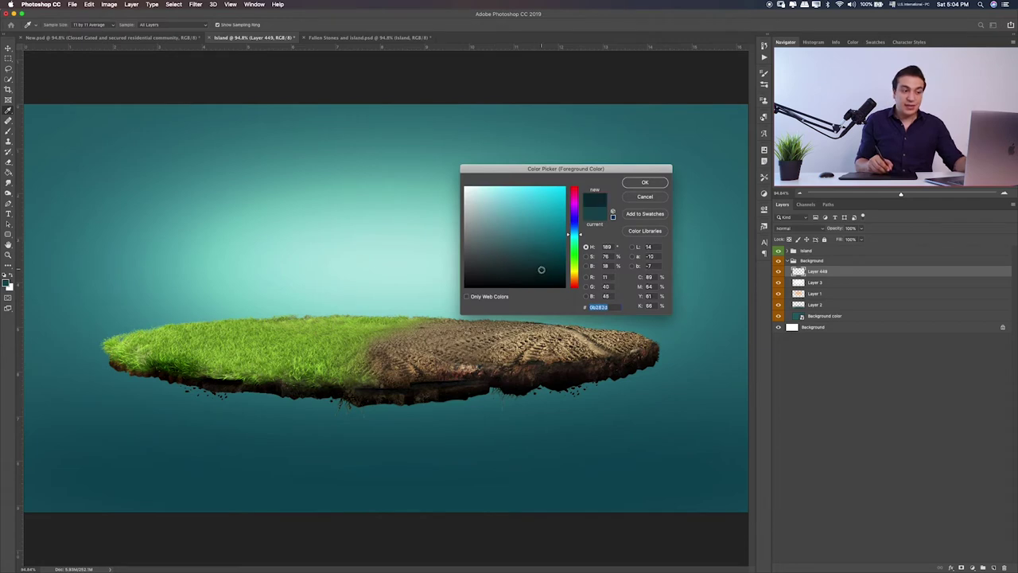
left_click(645, 183)
left_click(395, 280)
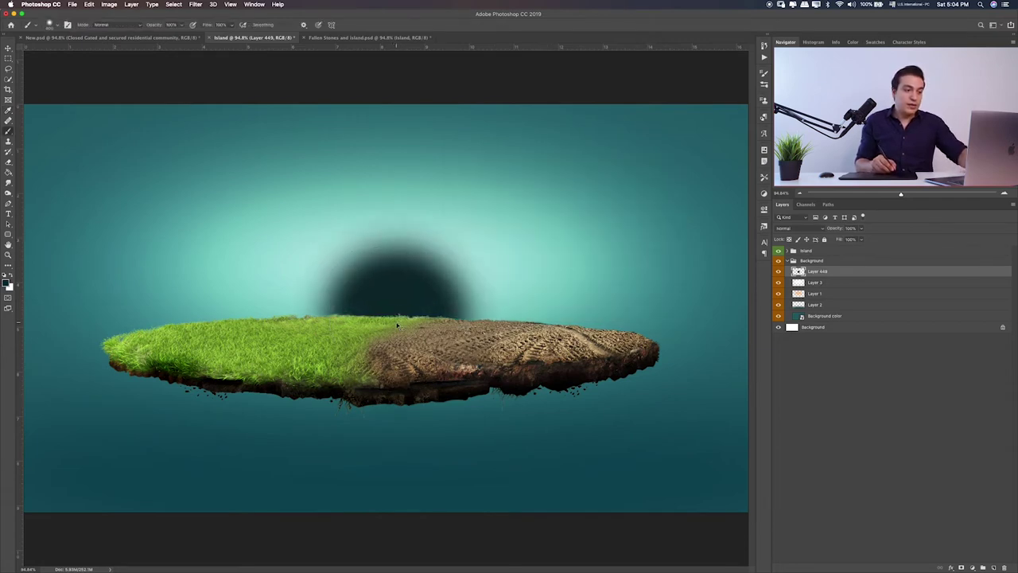
- Free-transform the dab into a wide flat shadow under the island, then duplicate it as Layer 449 copy
key("ctrl+t")
mouse_move(392, 205)
left_mouse_down()
mouse_move(430, 400)
mouse_move(409, 385)
mouse_move(413, 414)
mouse_move(389, 433)
left_mouse_up()
left_click_drag(484, 424, 687, 425)
left_click_drag(262, 403, 51, 383)
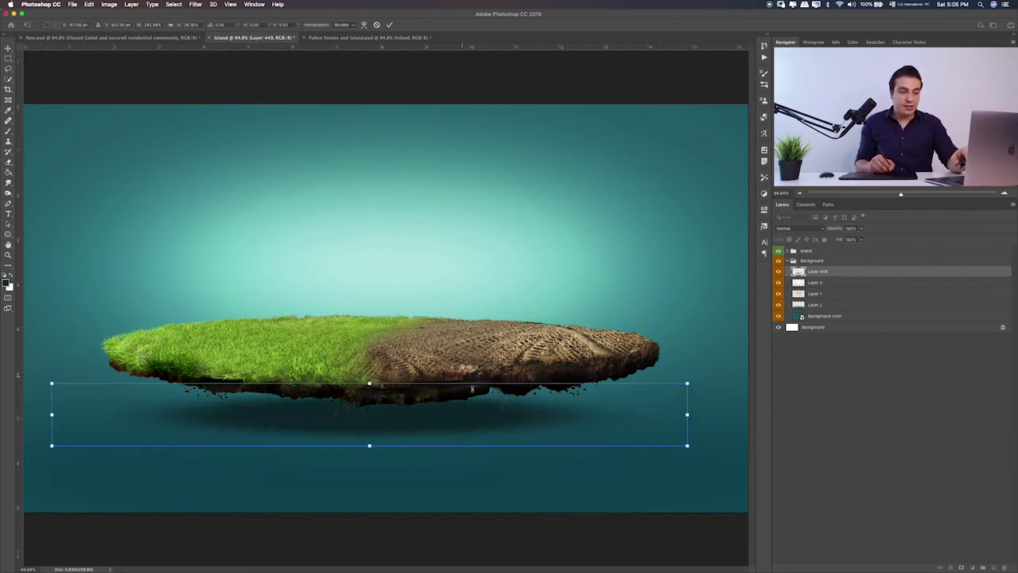
left_click_drag(562, 396, 571, 385)
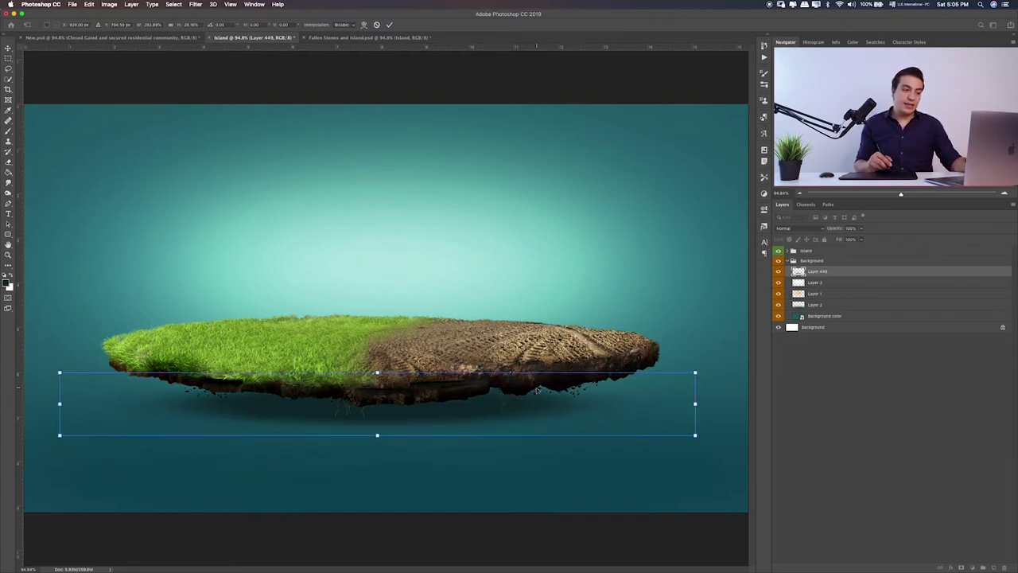
left_click_drag(407, 406, 443, 458)
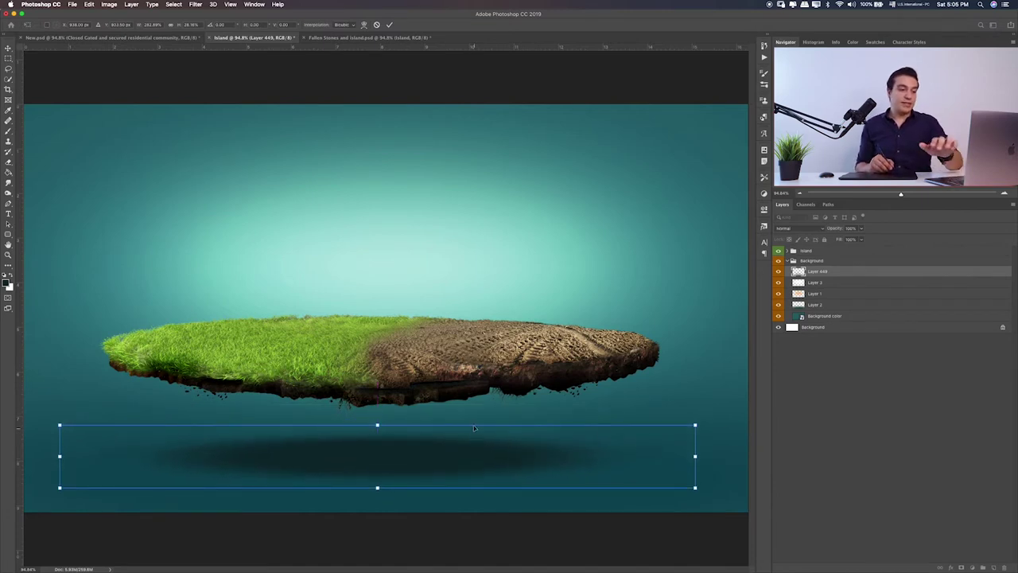
key("Return")
key("b")
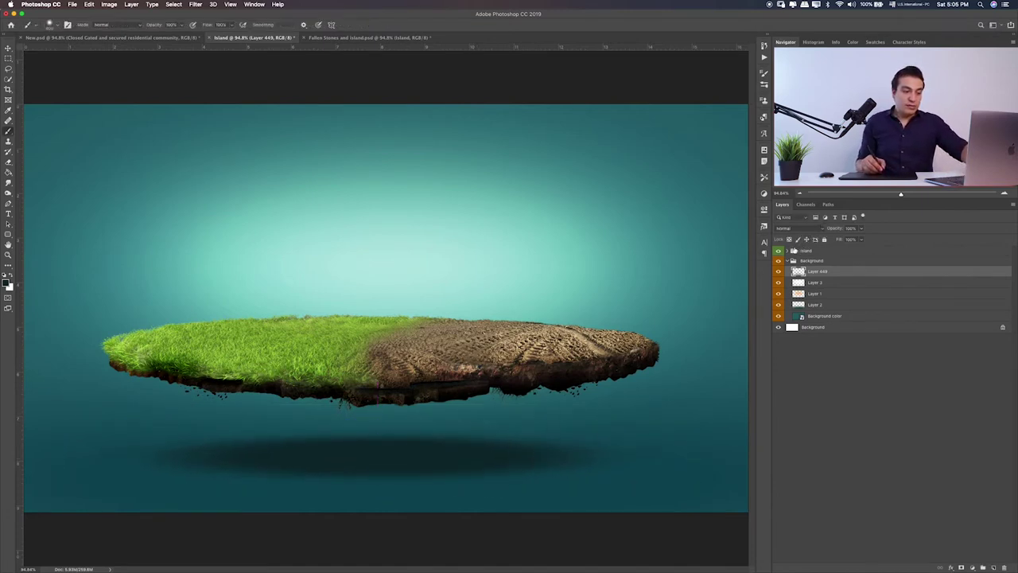
key("ctrl+j")
- Shrink the copied shadow around its centre to make it narrower
key("ctrl+t")
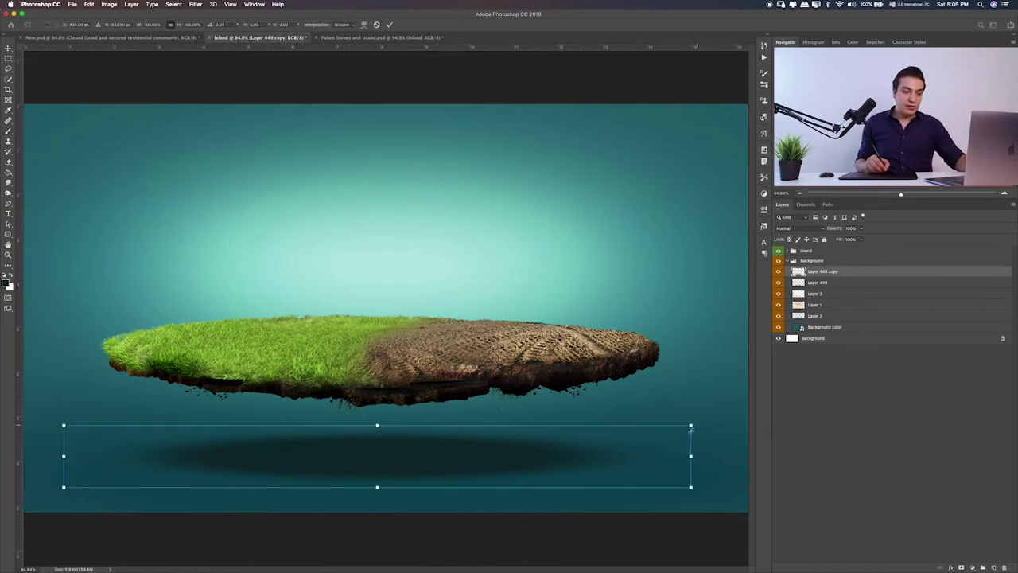
left_click_drag(690, 426, 546, 439)
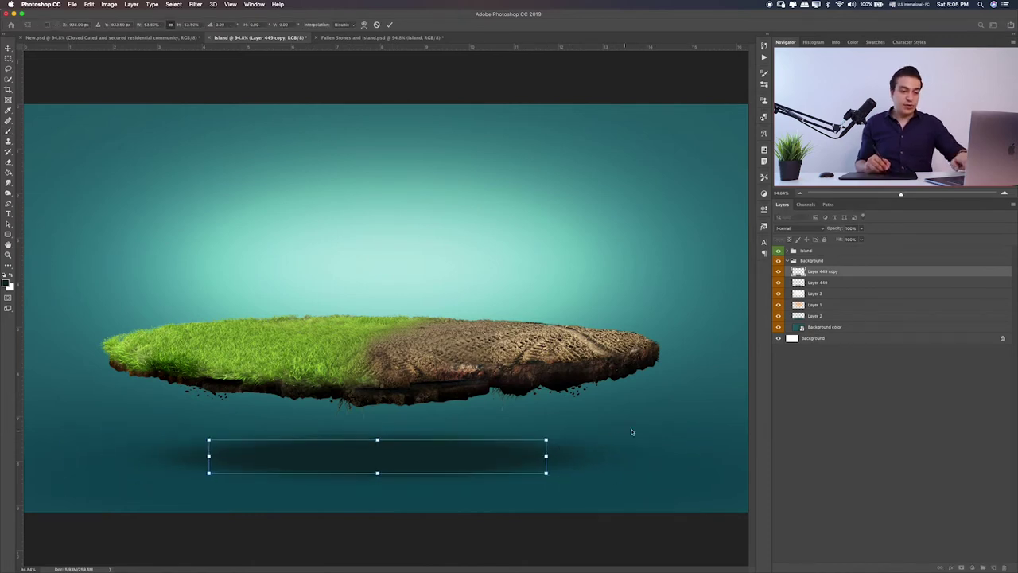
key("Return")
key("b")
- Set Layer 449 to Soft Light blending at 43% opacity
left_click(874, 282)
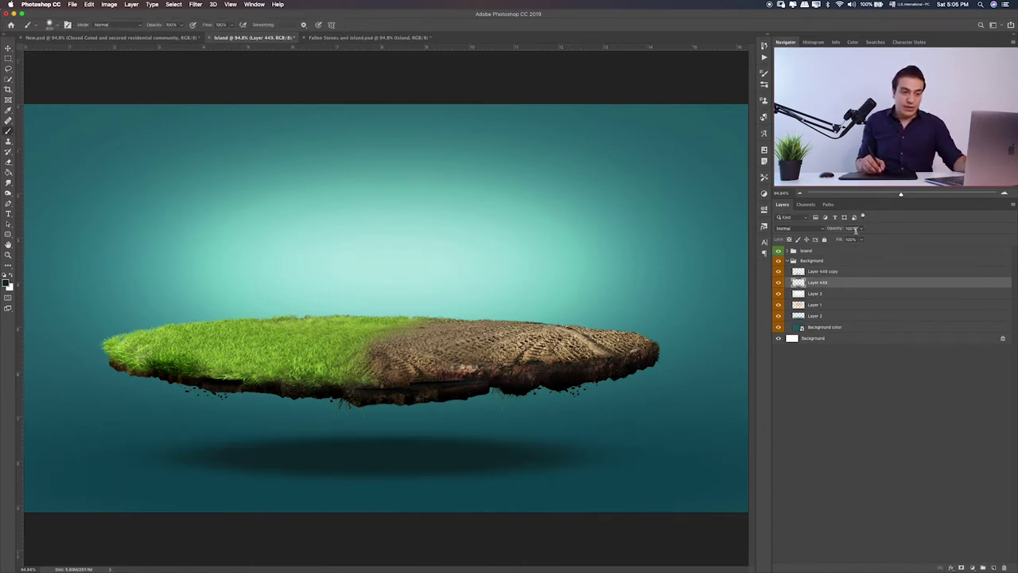
left_click(799, 228)
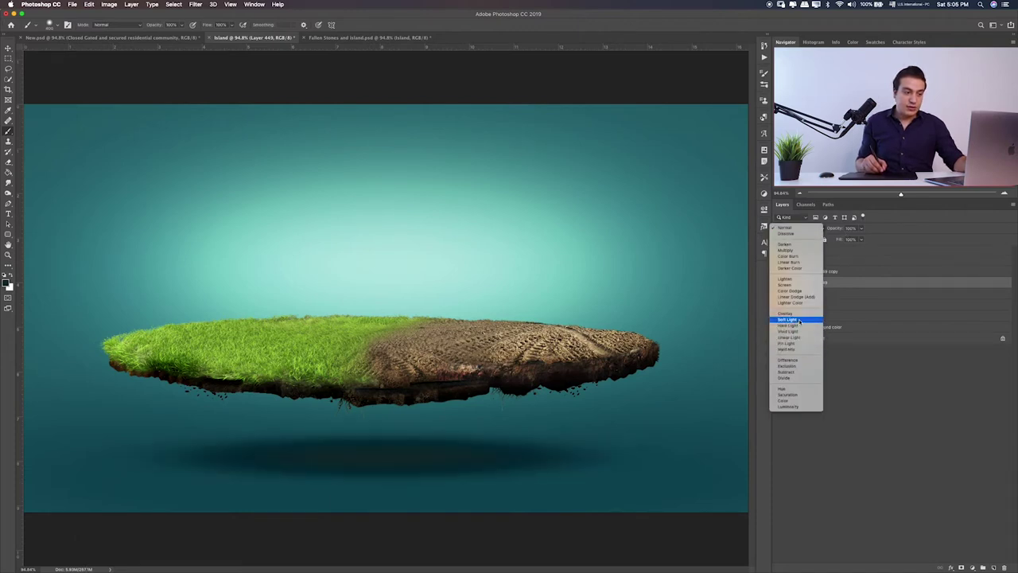
left_click(800, 320)
left_click(802, 228)
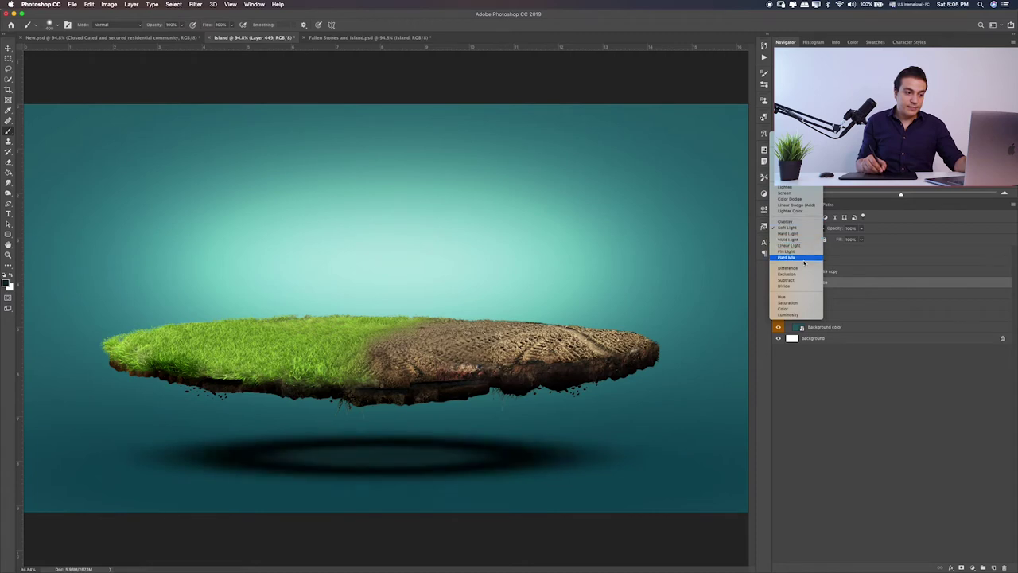
left_click(908, 289)
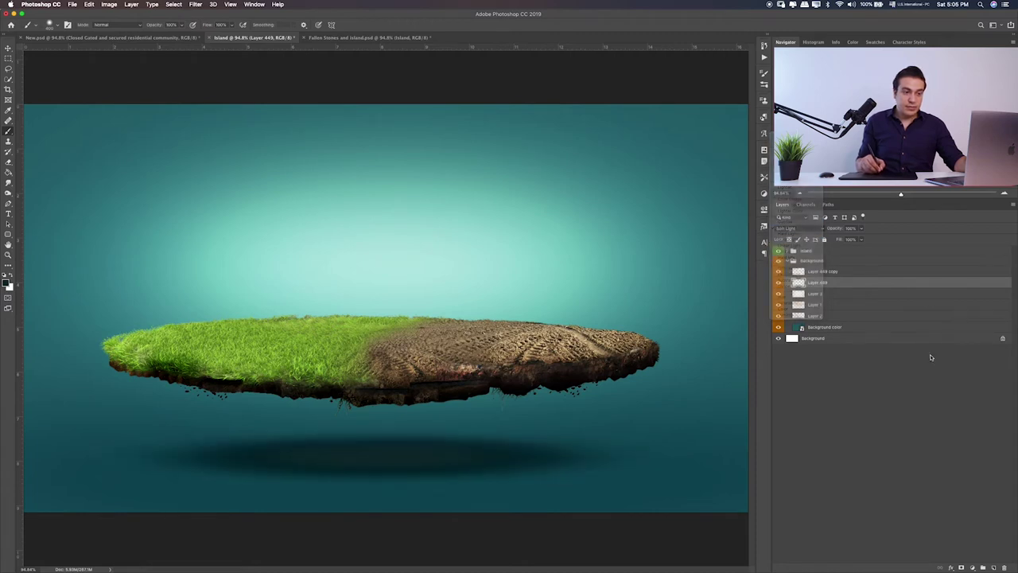
left_click_drag(844, 239, 841, 239)
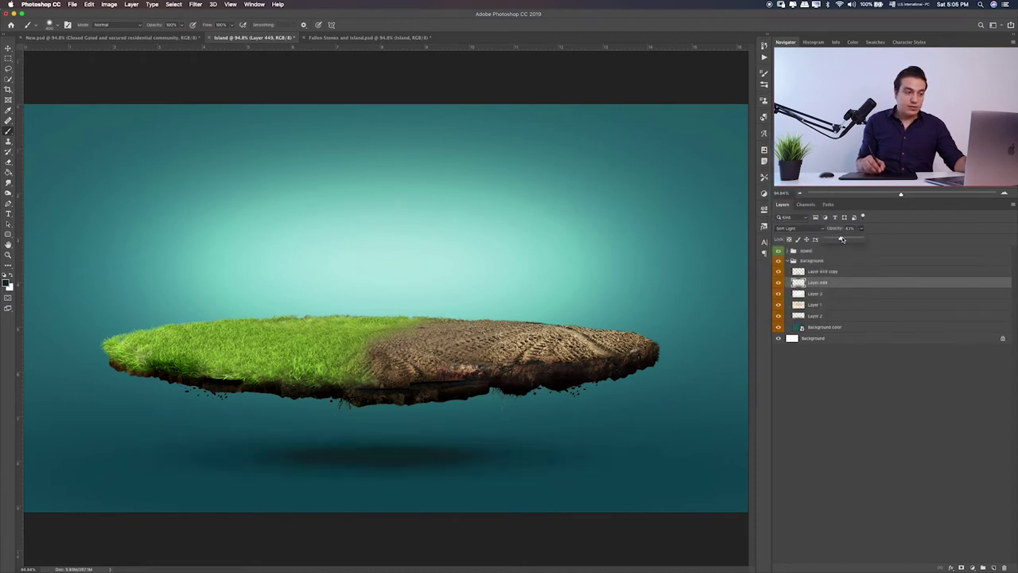
- Set Layer 449 copy to Soft Light blending at 84% opacity
key("alt+bracketright")
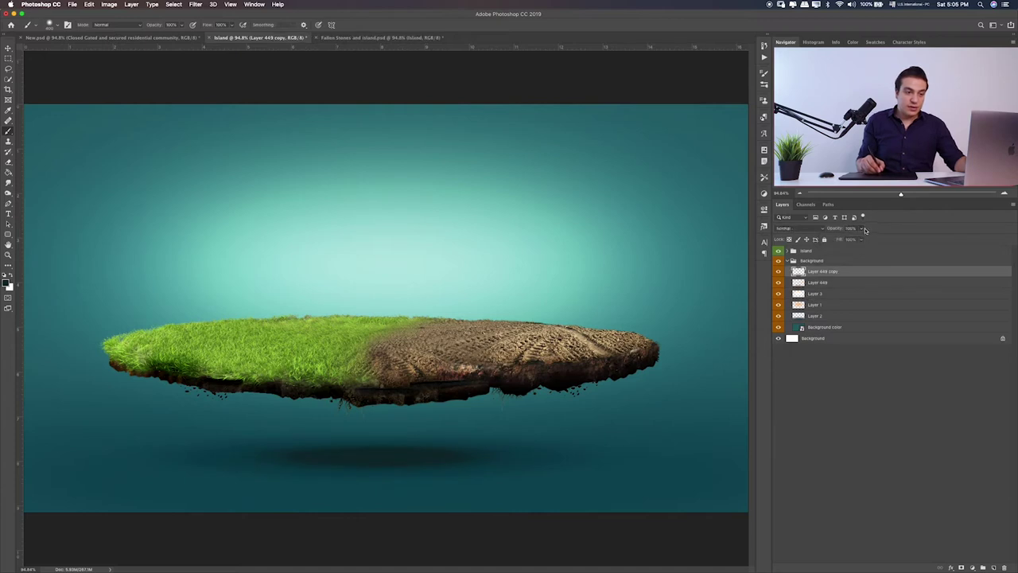
left_click(815, 231)
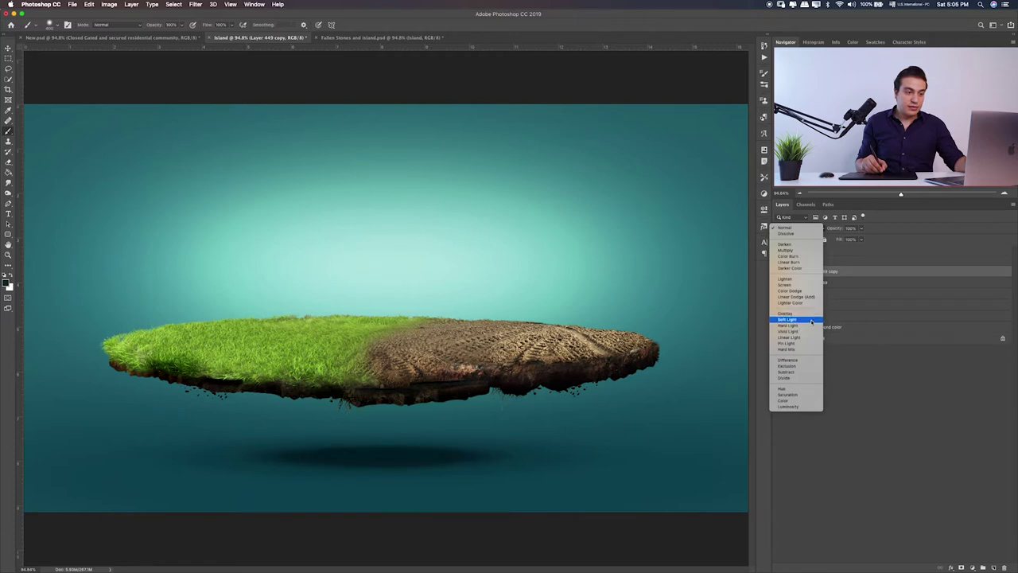
left_click(812, 320)
left_click_drag(861, 228, 853, 241)
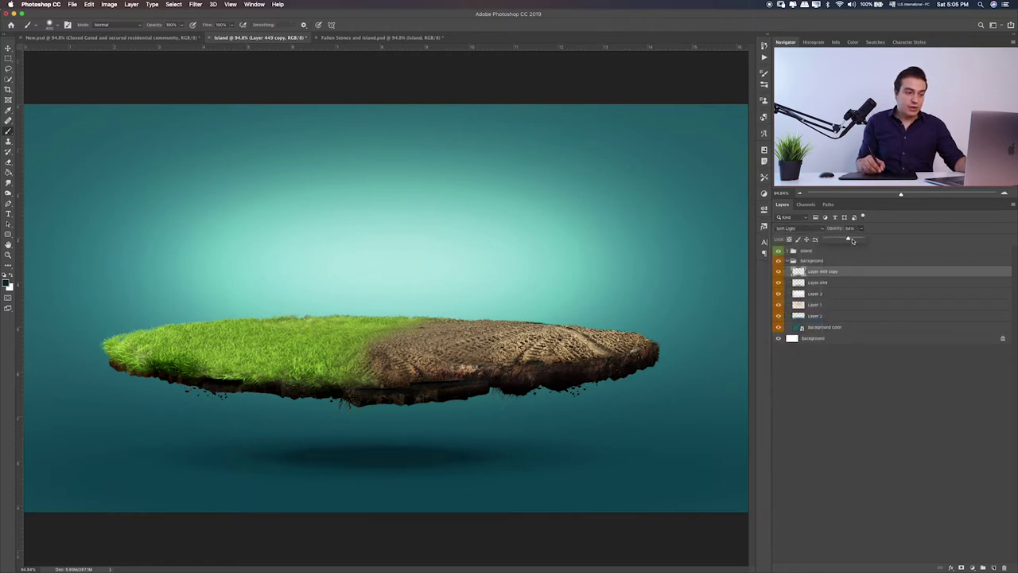
left_click(213, 4)
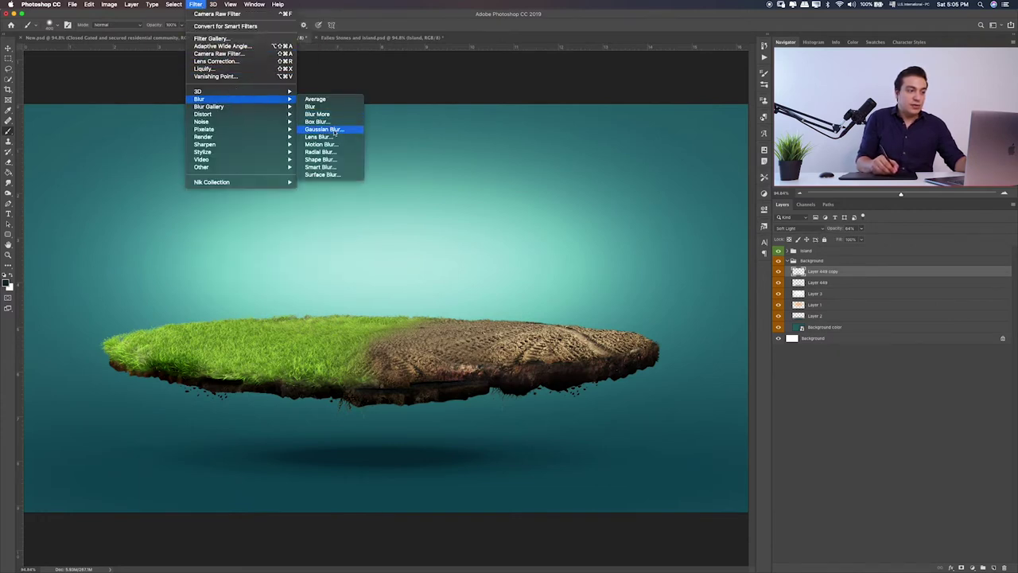
- Apply a 19-pixel Gaussian Blur to the Layer 449 copy shadow
left_click(326, 129)
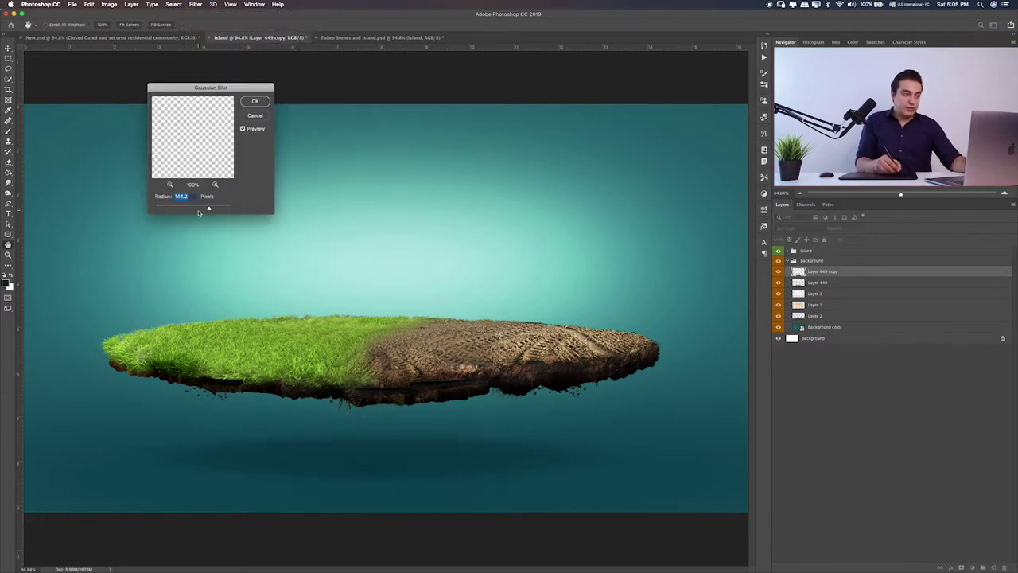
left_click(175, 210)
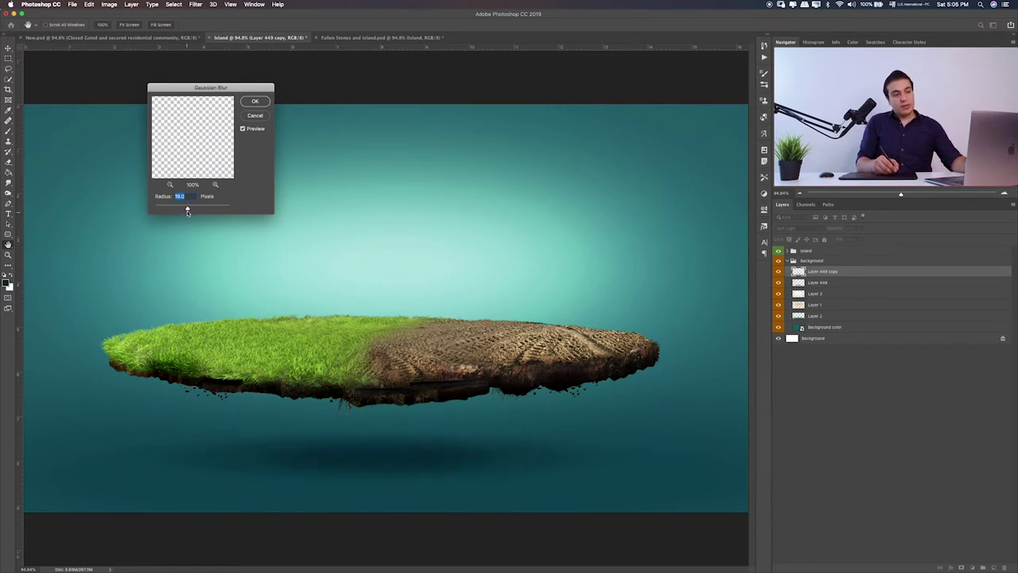
key("Return")
- Apply the same 19-pixel Gaussian Blur to Layer 449 and collapse the Background group
left_click(827, 282)
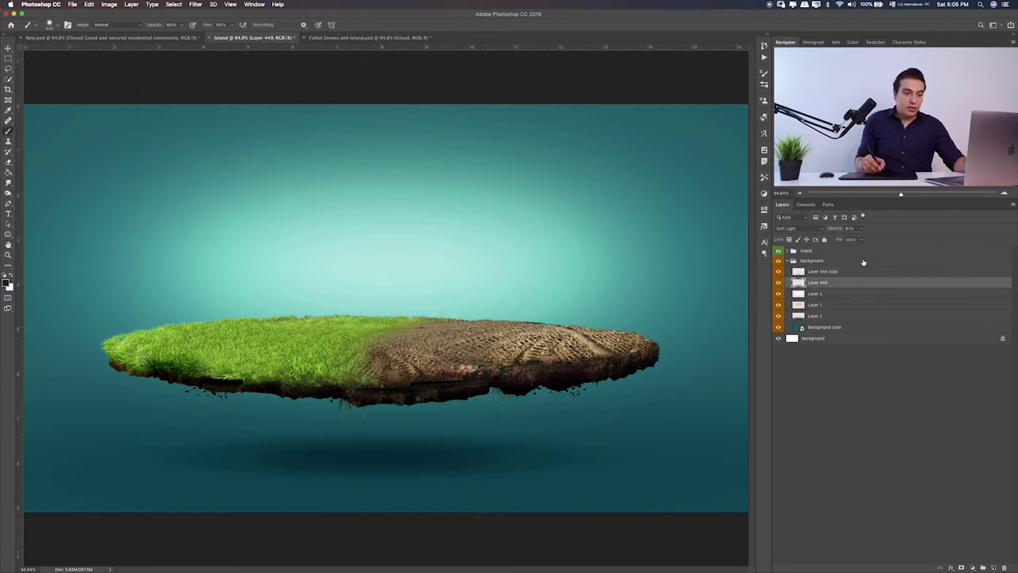
left_click(199, 4)
mouse_move(200, 99)
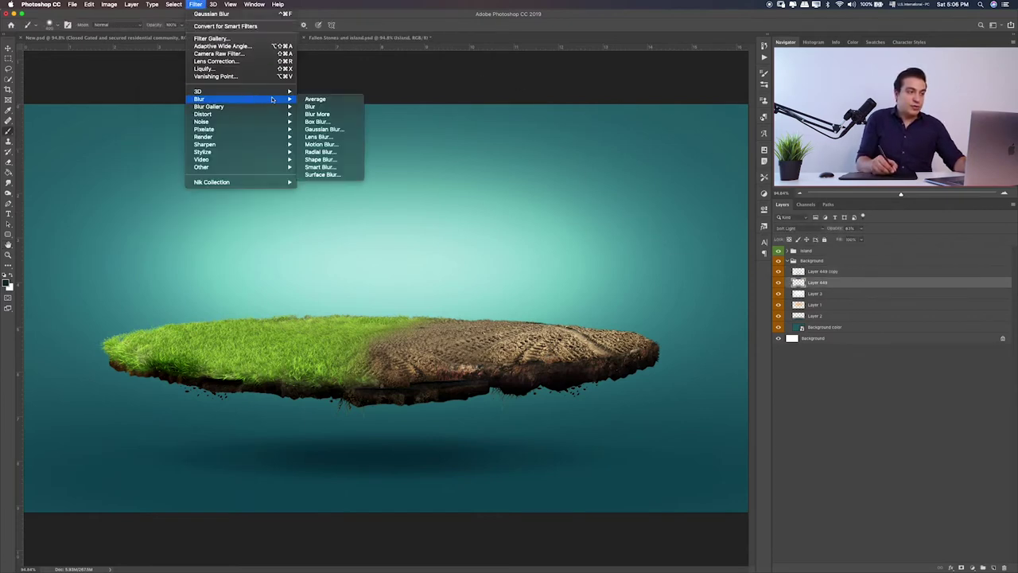
left_click(326, 129)
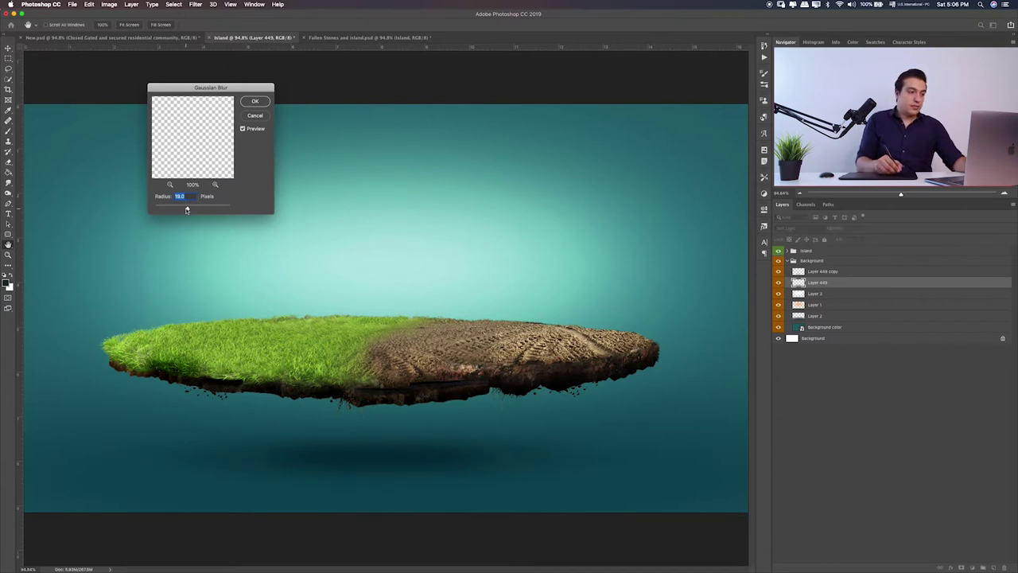
left_click(256, 101)
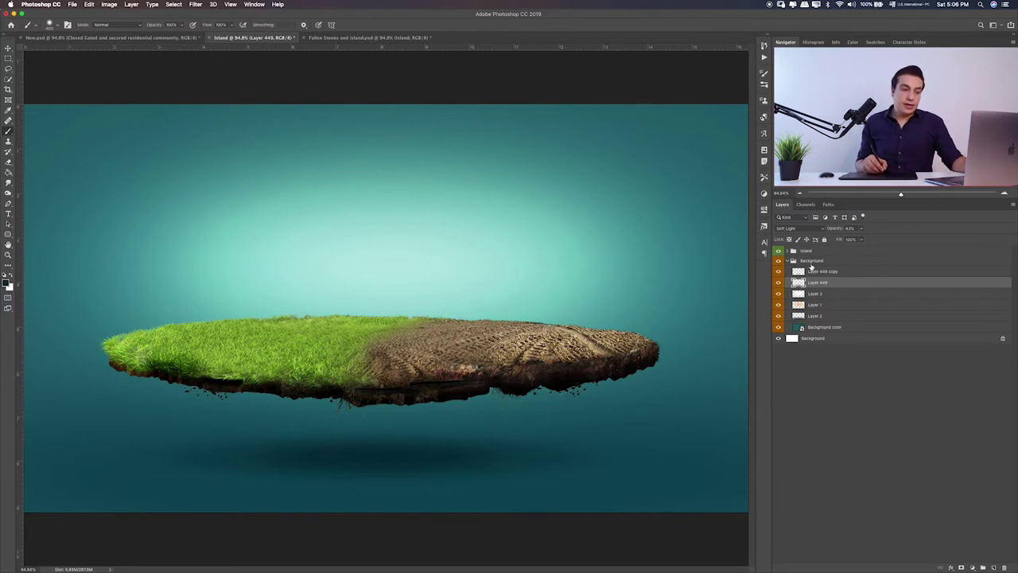
left_click(787, 261)
left_click(799, 251)
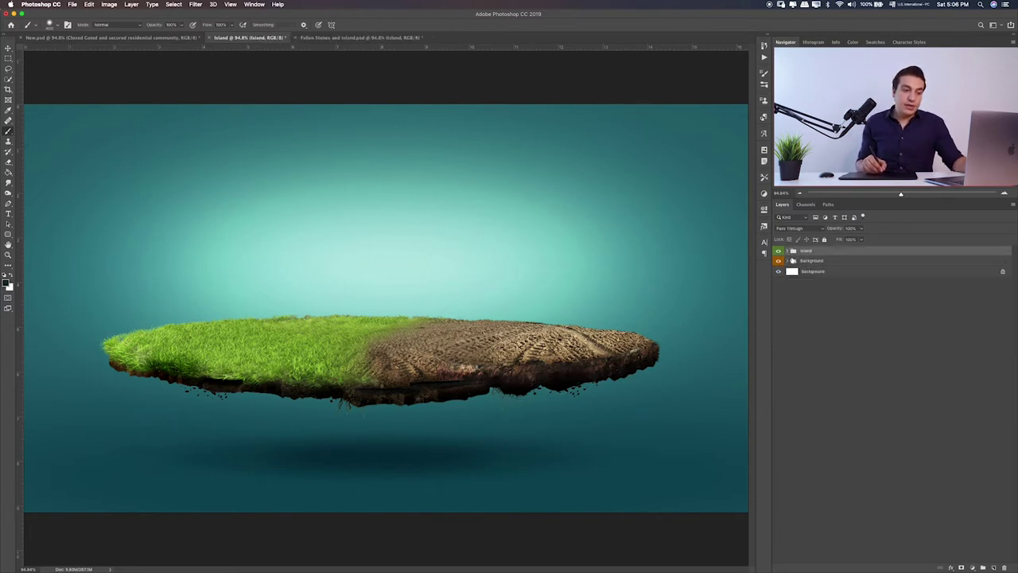
left_click(788, 251)
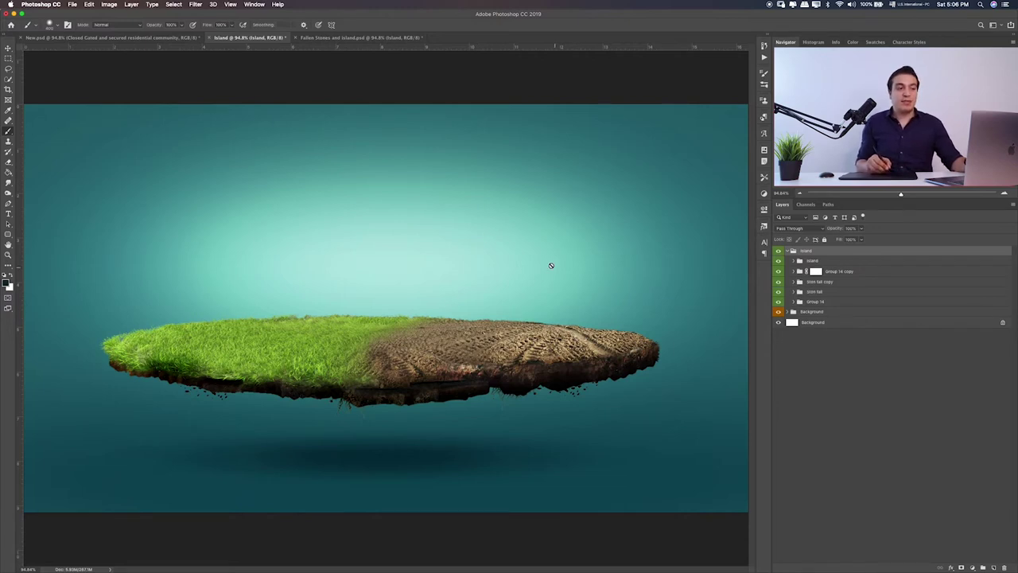
left_click(835, 262)
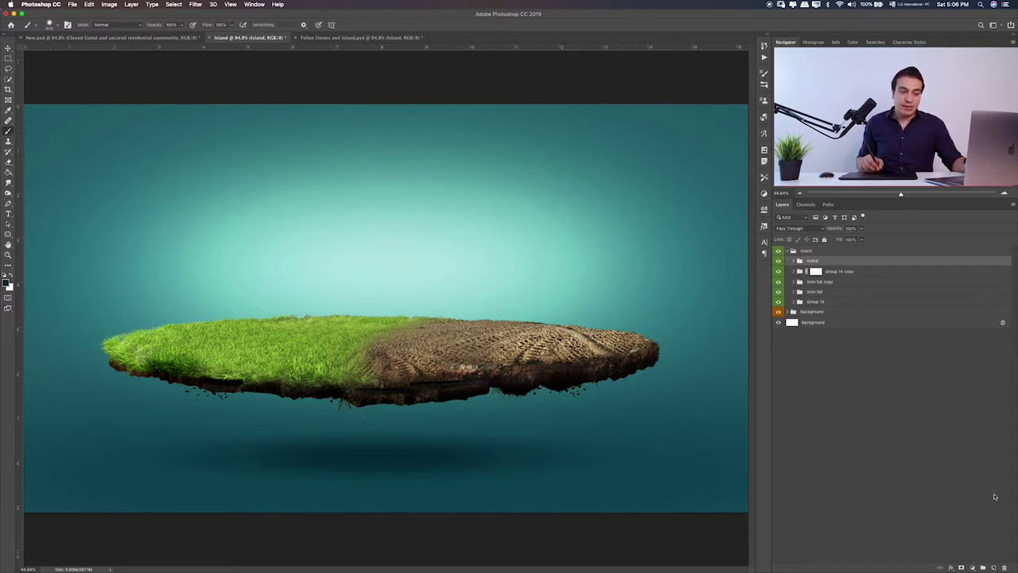
left_click(992, 567)
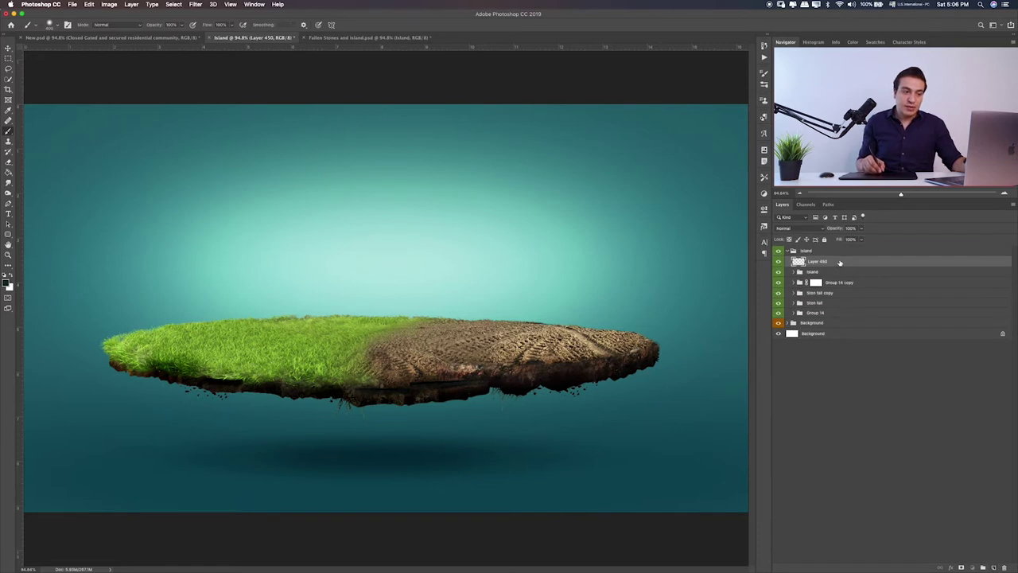
left_click_drag(839, 263, 825, 248)
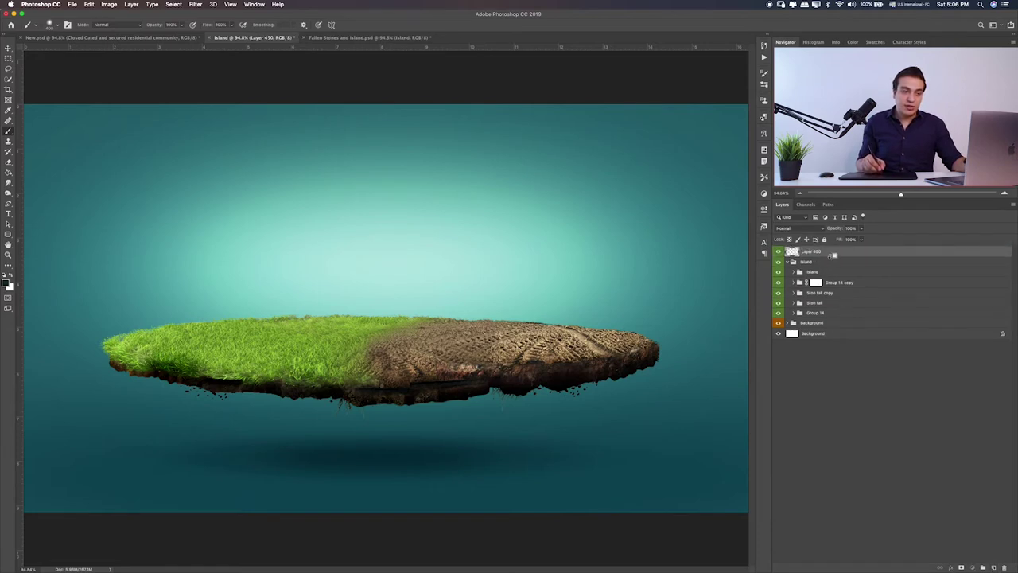
left_click(833, 255, "alt")
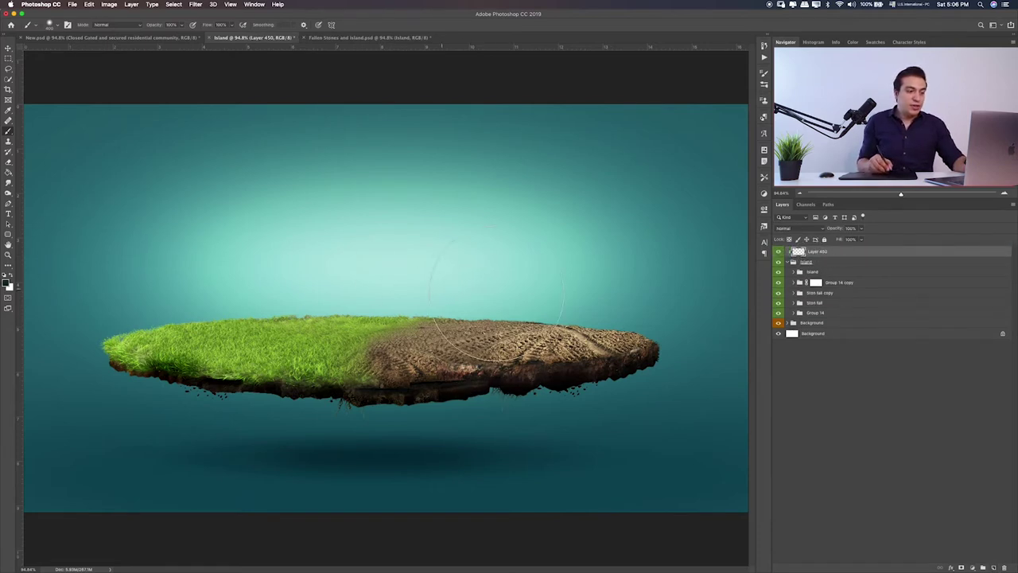
left_click_drag(589, 326, 136, 334)
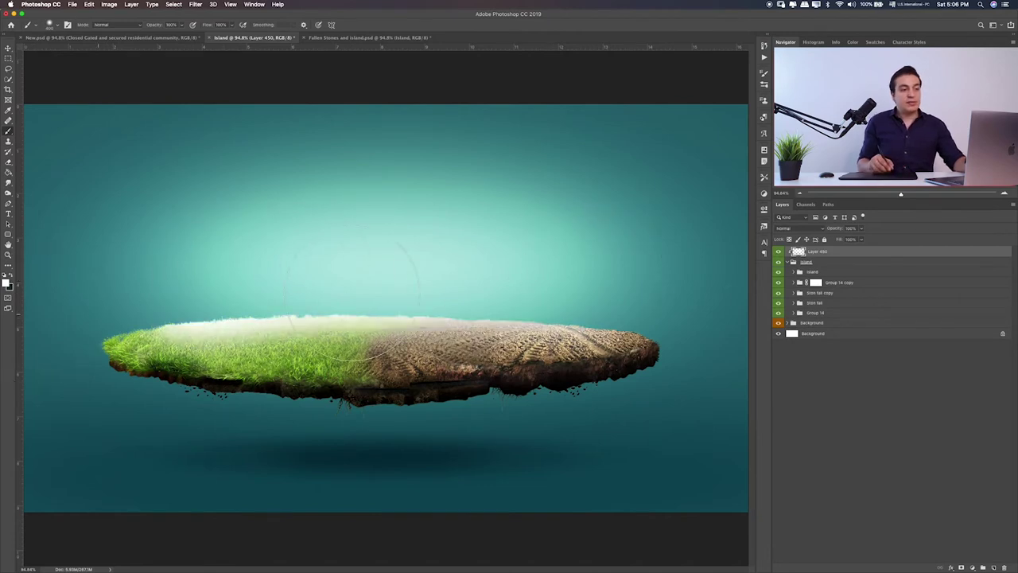
left_click_drag(350, 314, 159, 267)
key("v")
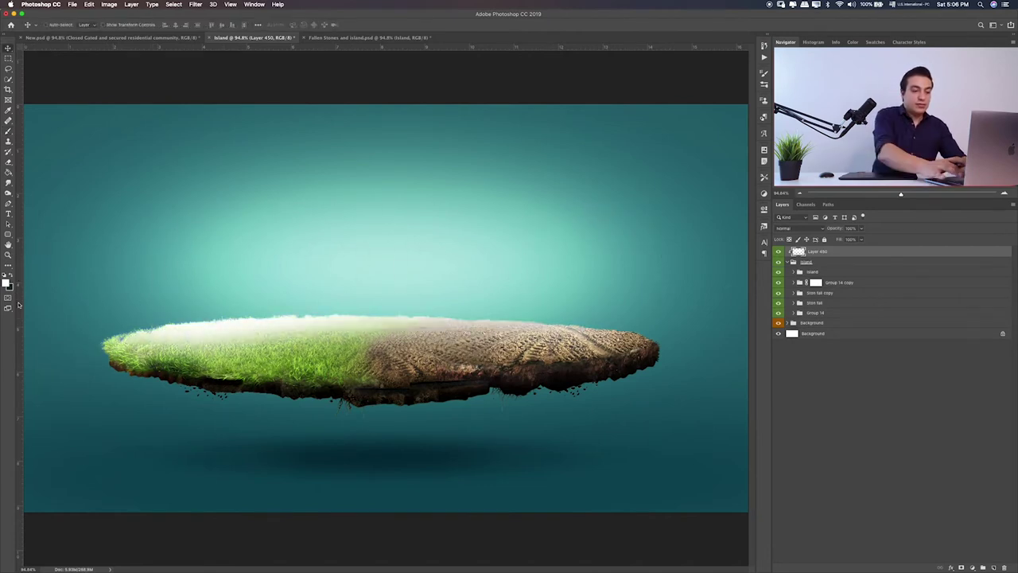
key("alt+shift+k")
key("alt+shift+w")
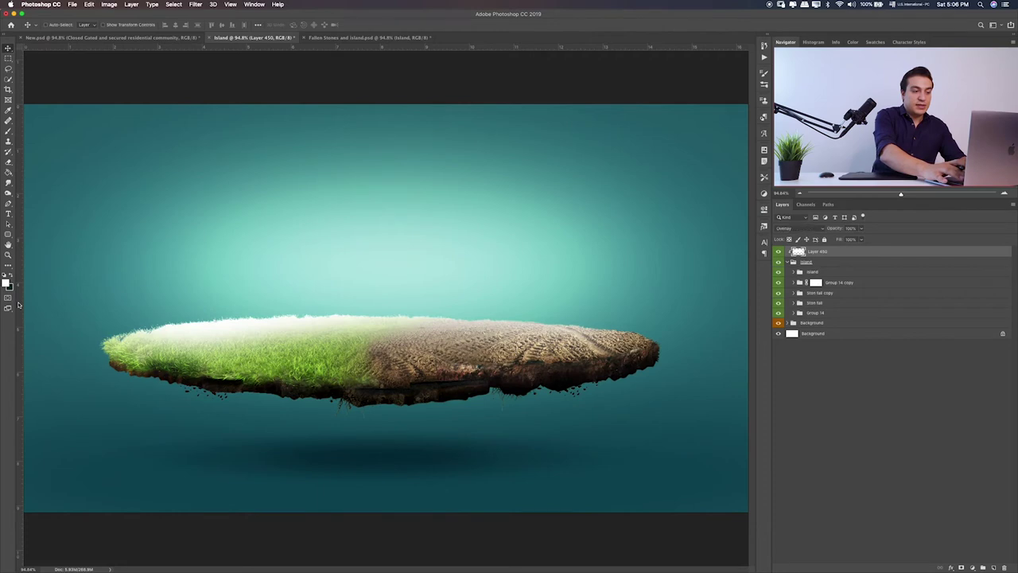
key("alt+shift+o")
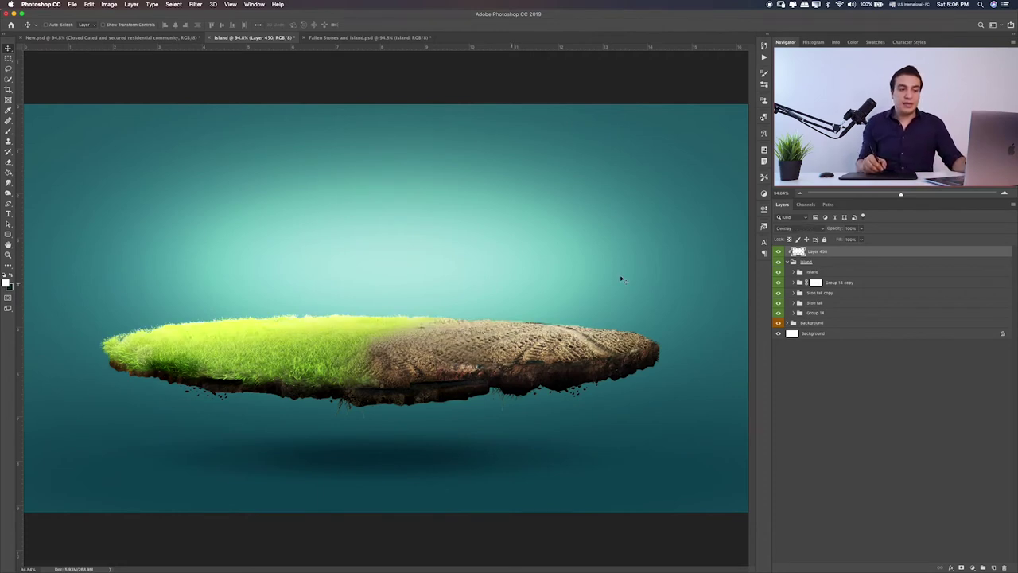
left_click(820, 230)
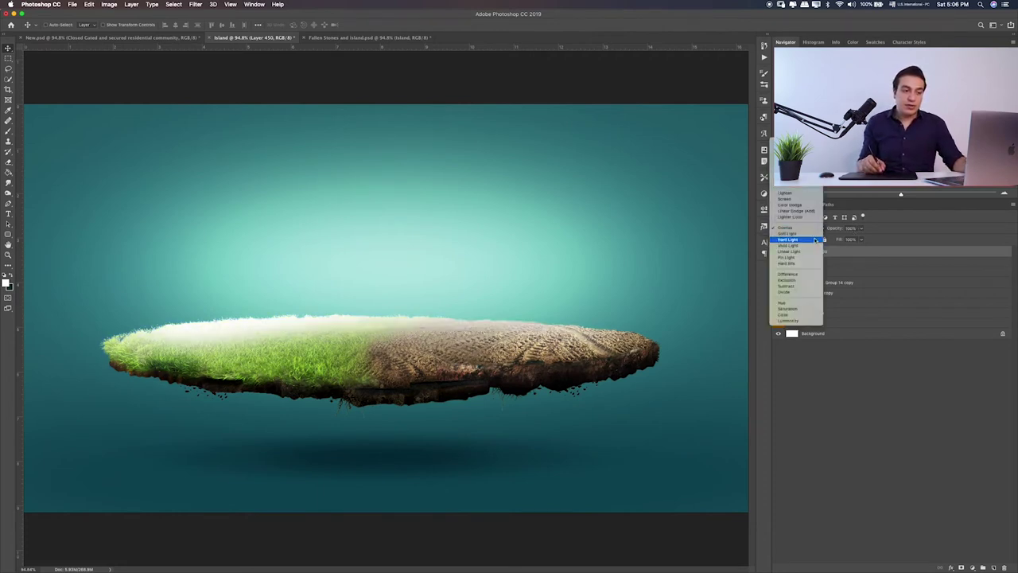
left_click(799, 237)
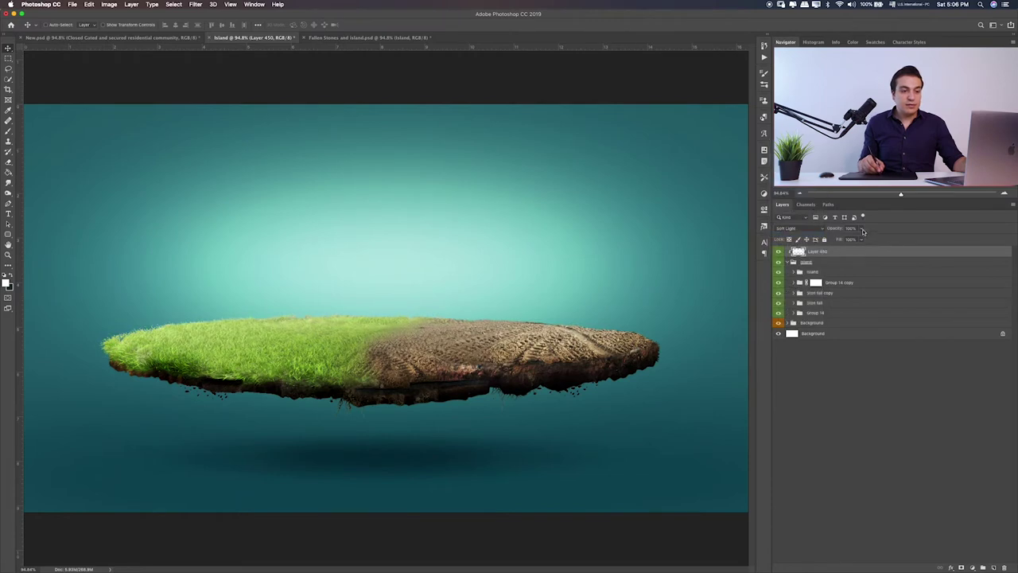
left_click_drag(862, 230, 849, 239)
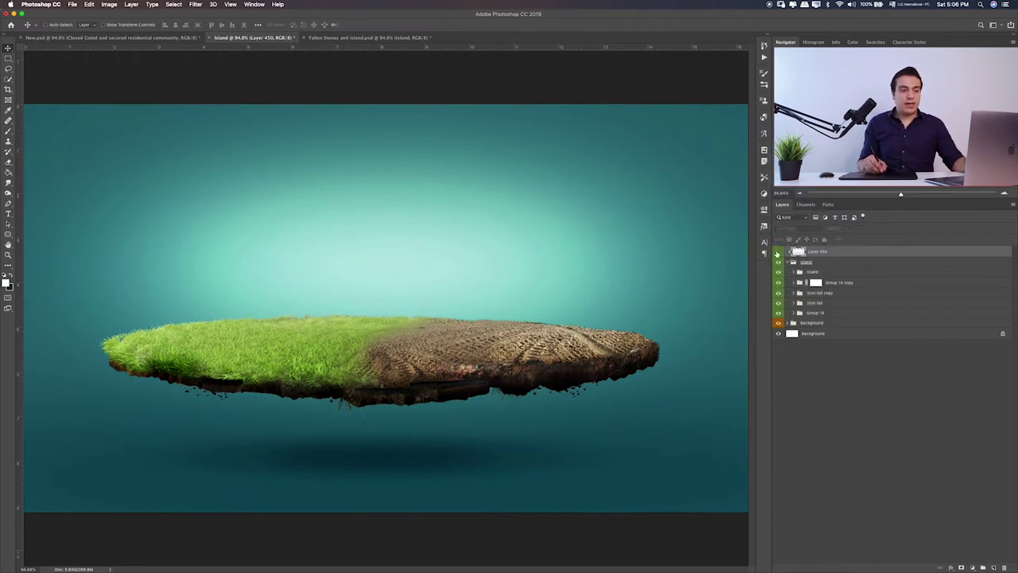
left_click(778, 252)
left_click(778, 252)
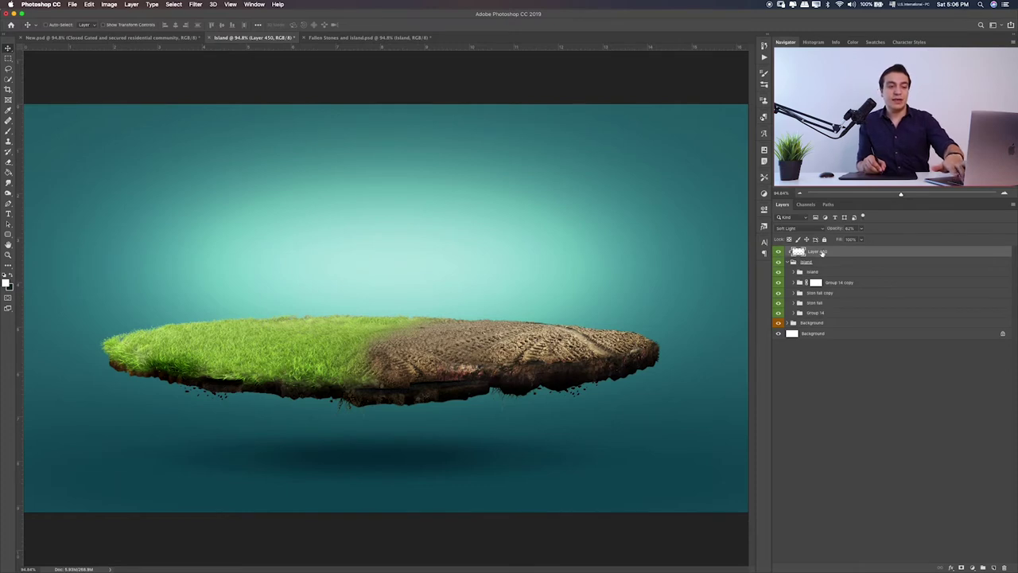
left_click_drag(821, 252, 1004, 567)
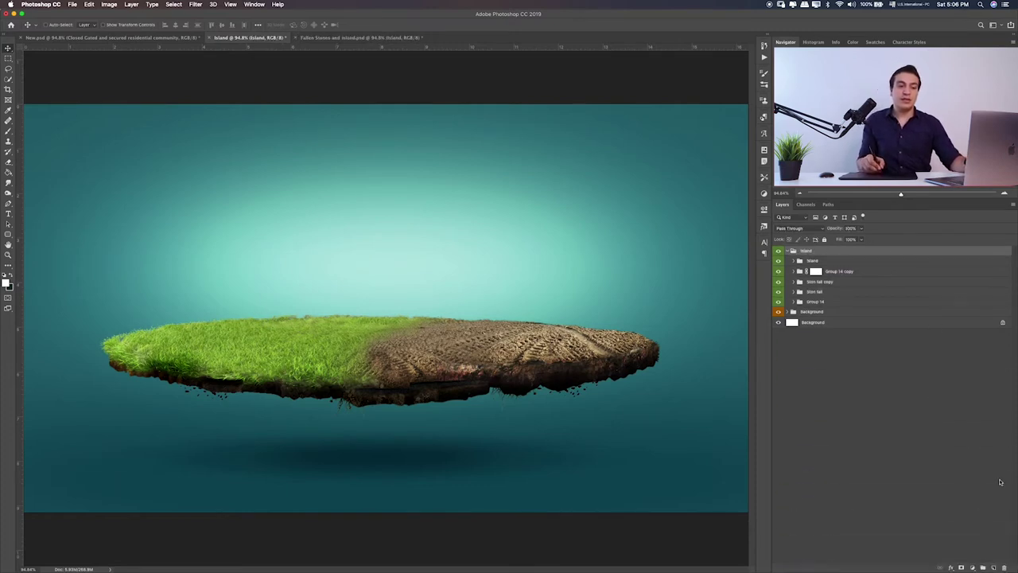
- Compare the scene with the Background group, island and shadow layer each hidden and shown
left_click(787, 251)
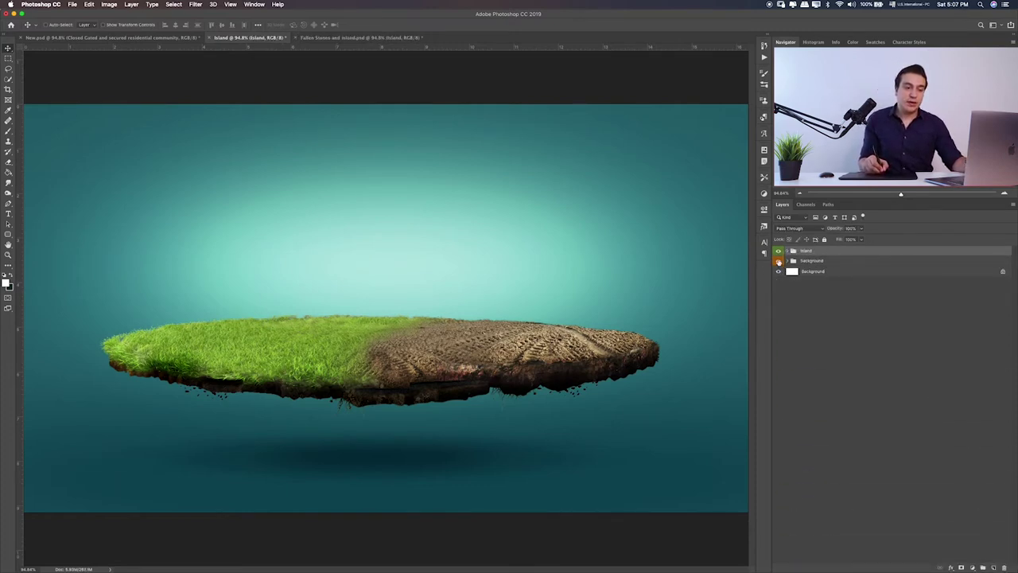
left_click(779, 261)
left_click(779, 261)
left_click(778, 251)
left_click(779, 252)
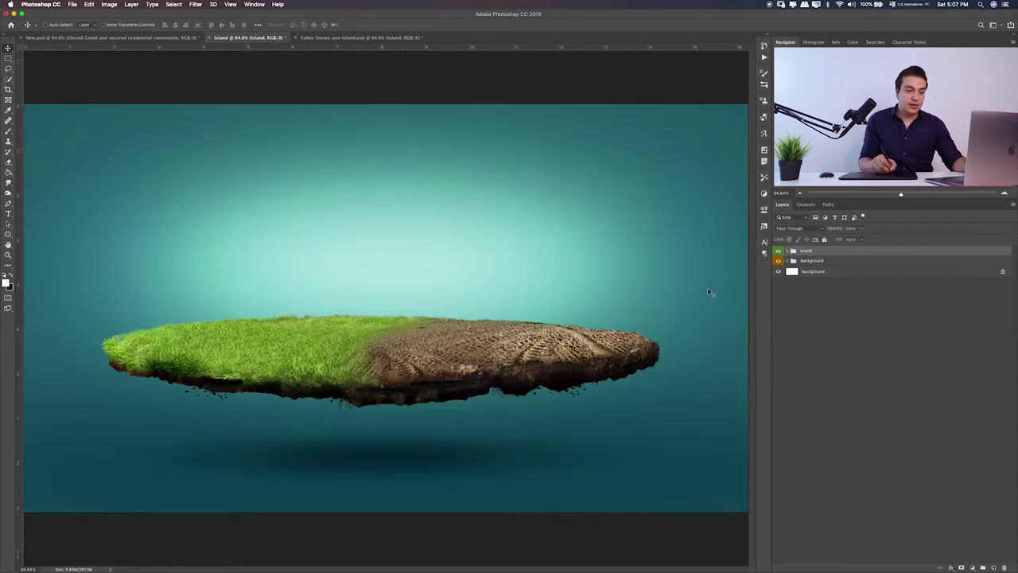
left_click(788, 261)
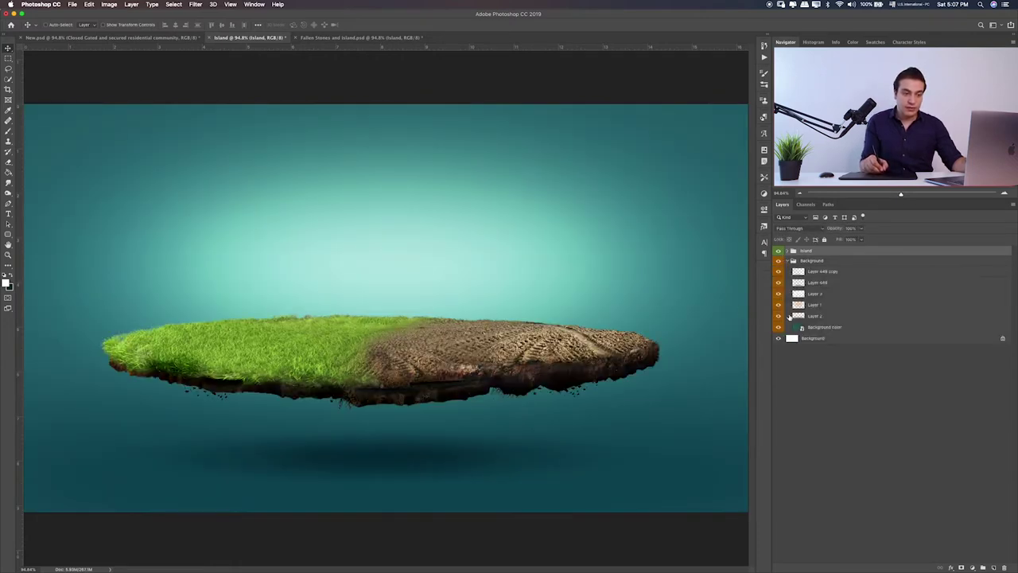
left_click(779, 282)
left_click(779, 282)
- Lower Layer 449 copy's opacity to 48%, leaving Layer 449 unchanged
left_click(819, 282)
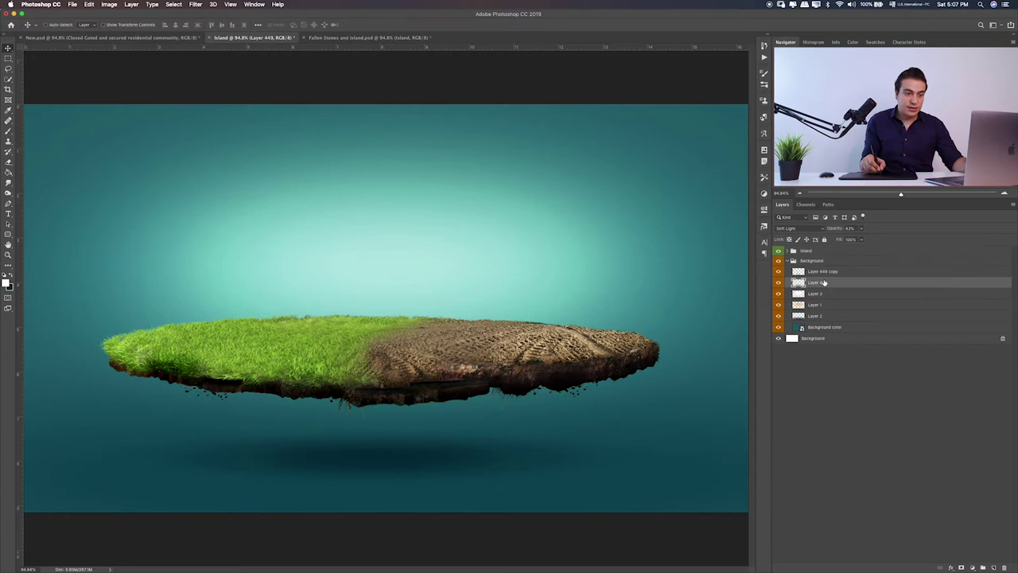
left_click(862, 228)
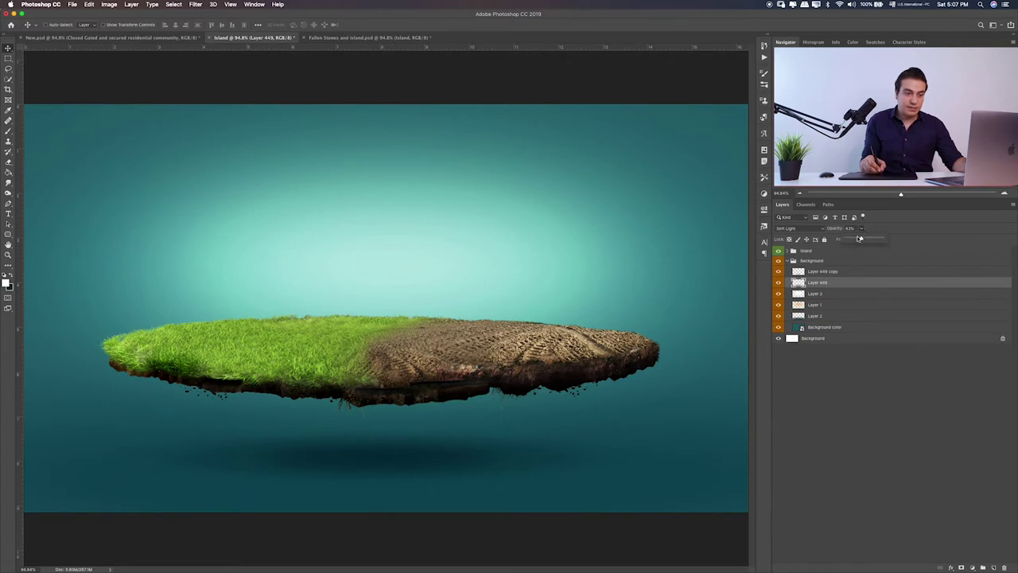
left_click(832, 269)
left_click(832, 272)
left_click(862, 228)
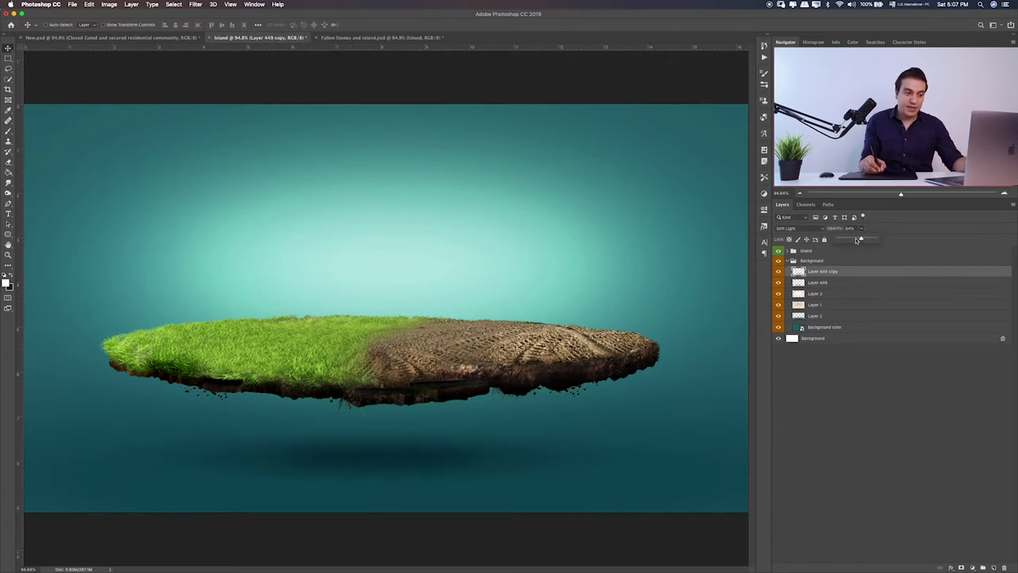
left_click_drag(856, 240, 854, 239)
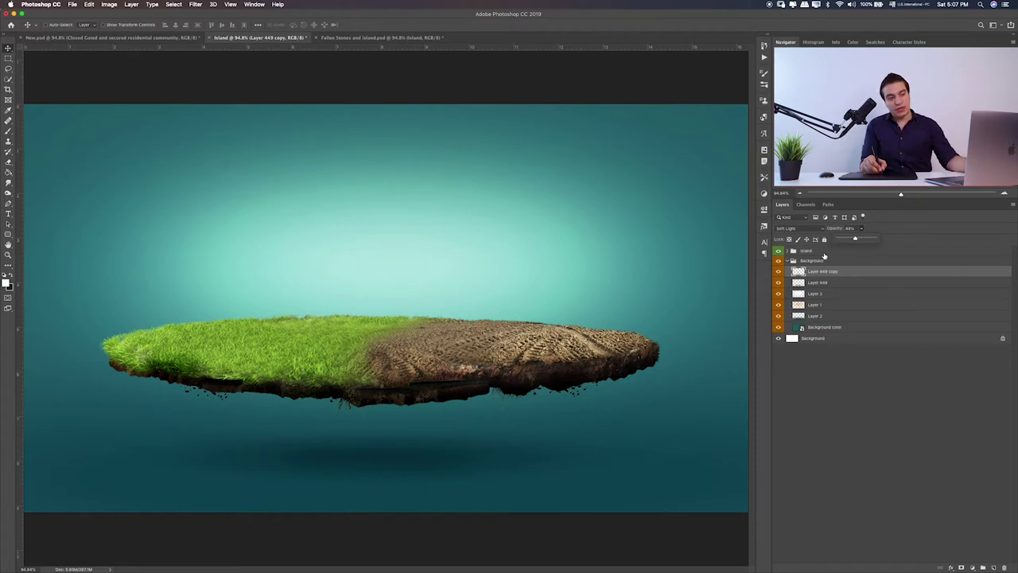
left_click(817, 260)
left_click(804, 250)
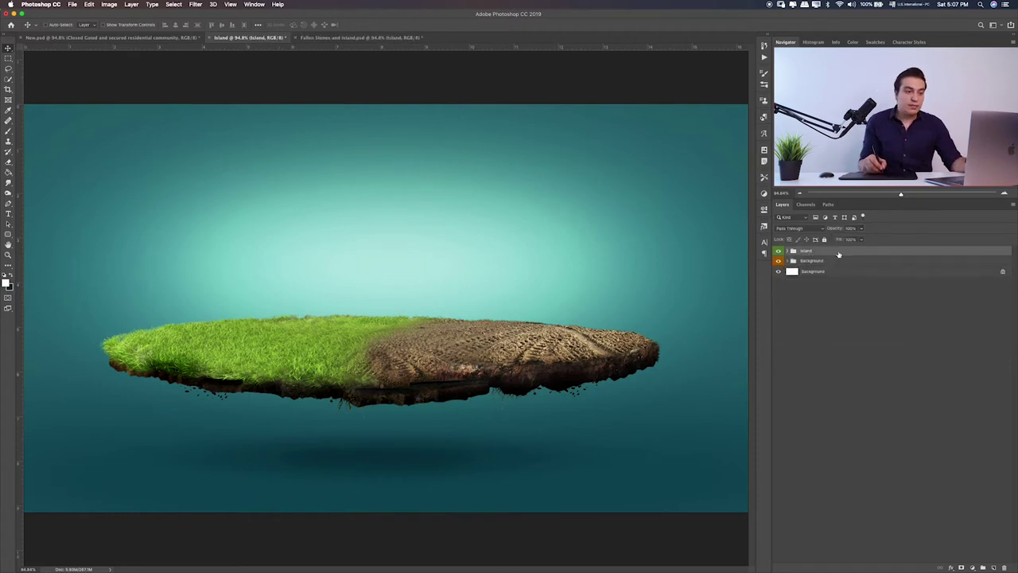
- In Finder, Quick Look preview Birds.psd and Final Text.psd among the project items
key("super+Tab")
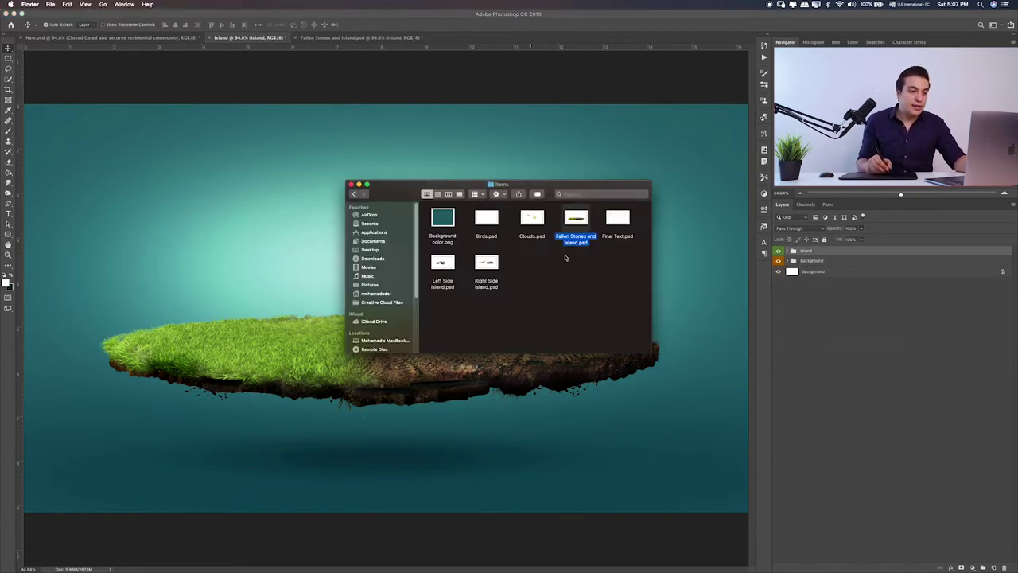
left_click(522, 222)
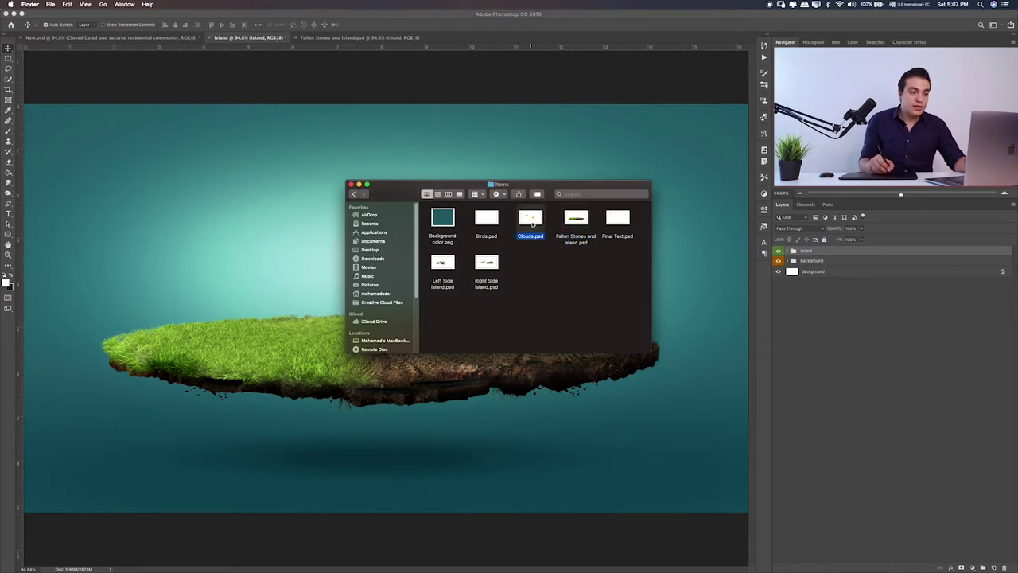
left_click(478, 223)
key("space")
key("space")
key("Right")
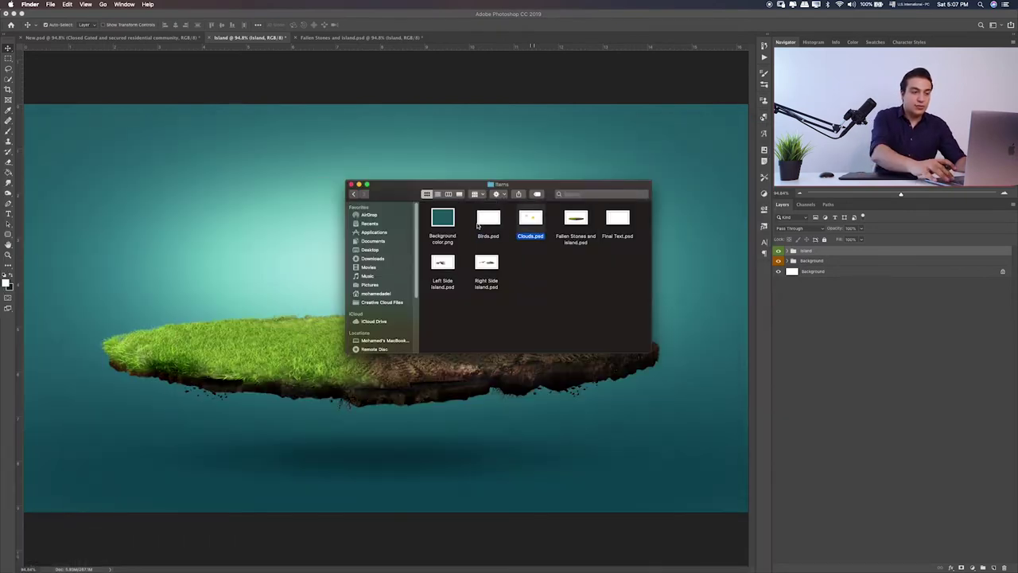
key("space")
key("space")
key("Right")
key("Right")
key("space")
key("space")
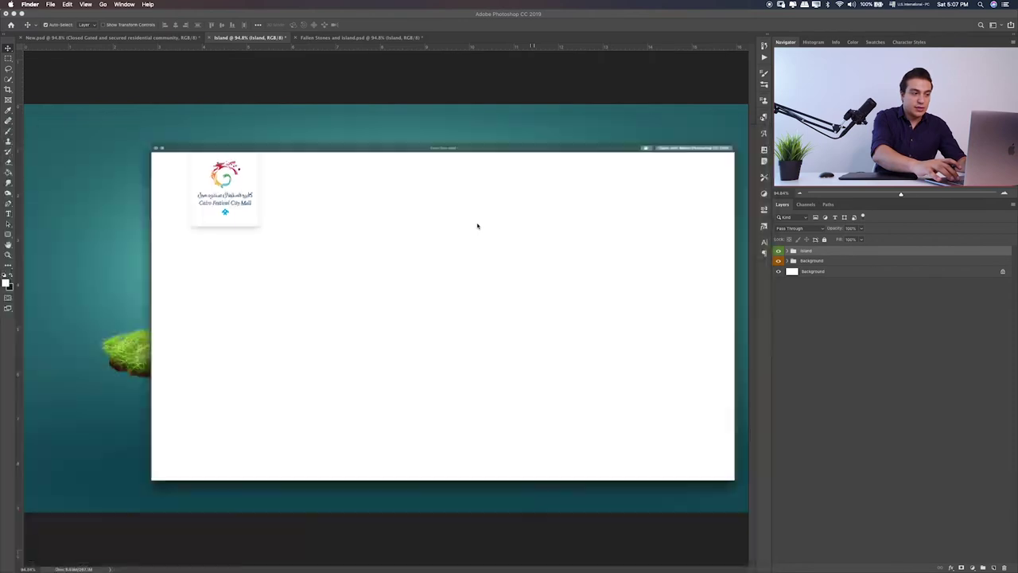
key("Down")
key("space")
- Compare previews of the road scene and Right Side Island, ending on the road scene
key("Down")
key("Down")
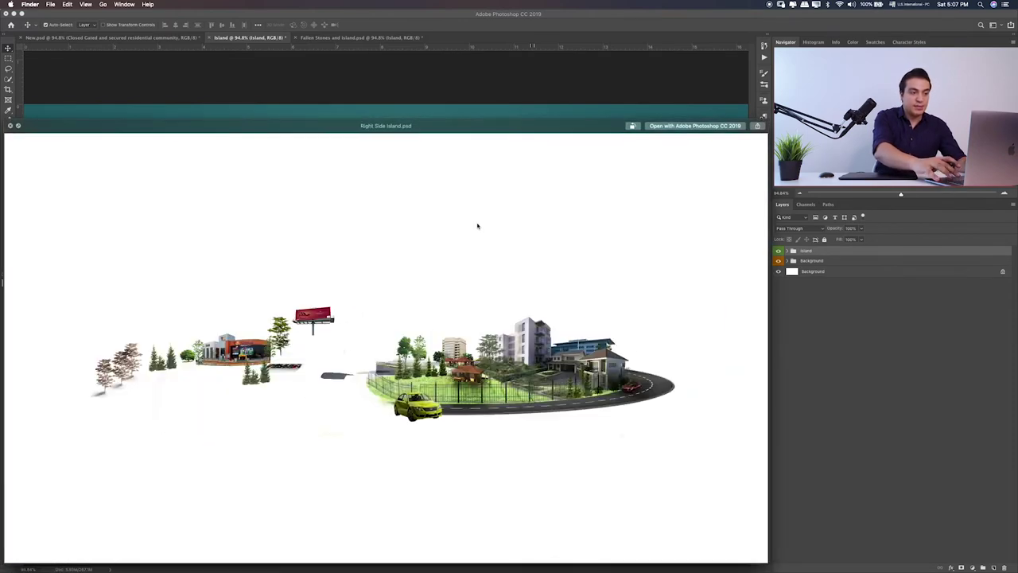
key("Up")
key("Up")
key("Down")
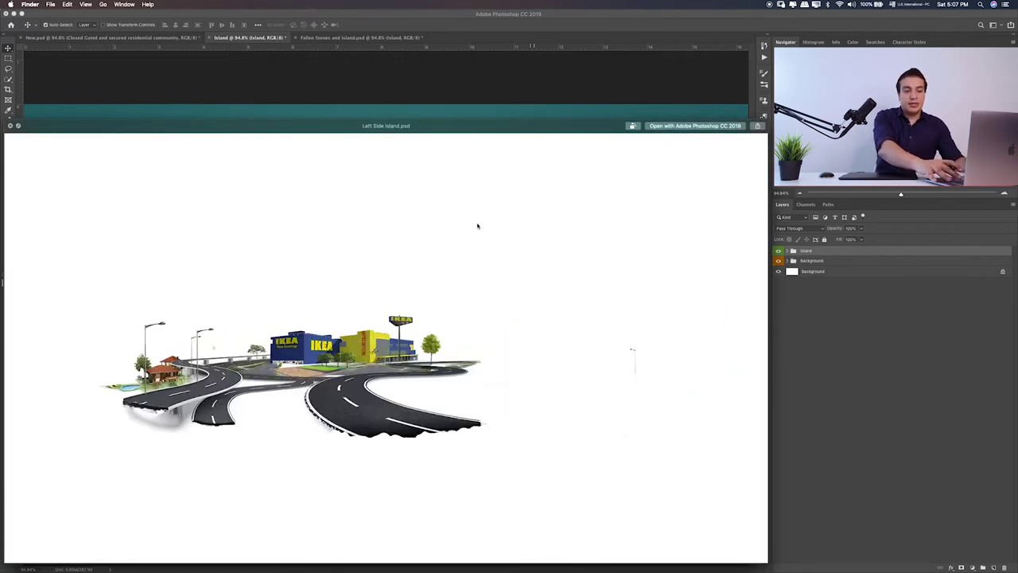
key("Up")
key("Down")
key("Up")
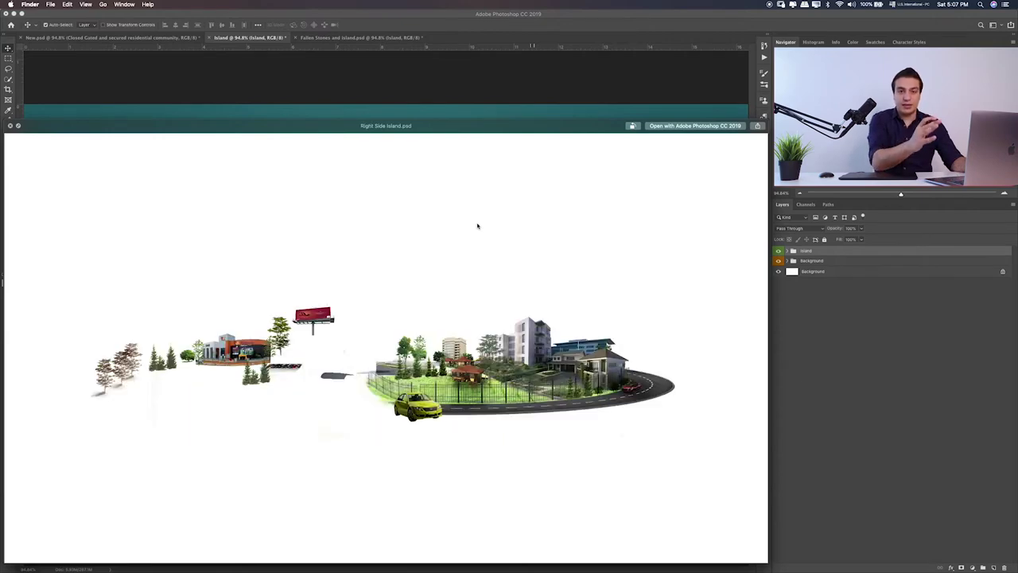
key("Left")
key("space")
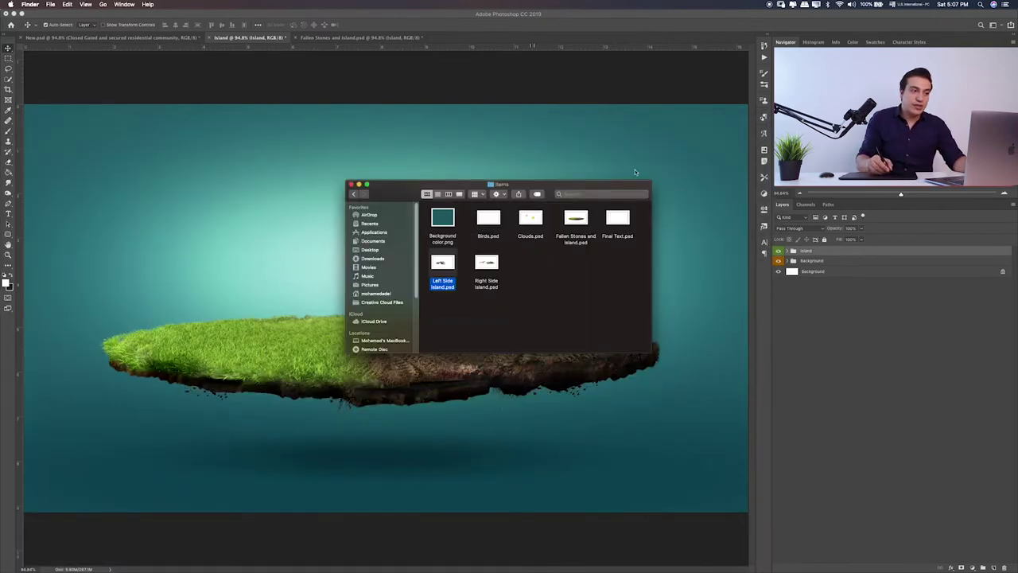
- Close Fallen Stones and Island with Don't Save, then open Left Side Island.psd
left_click(360, 53)
left_click(362, 37)
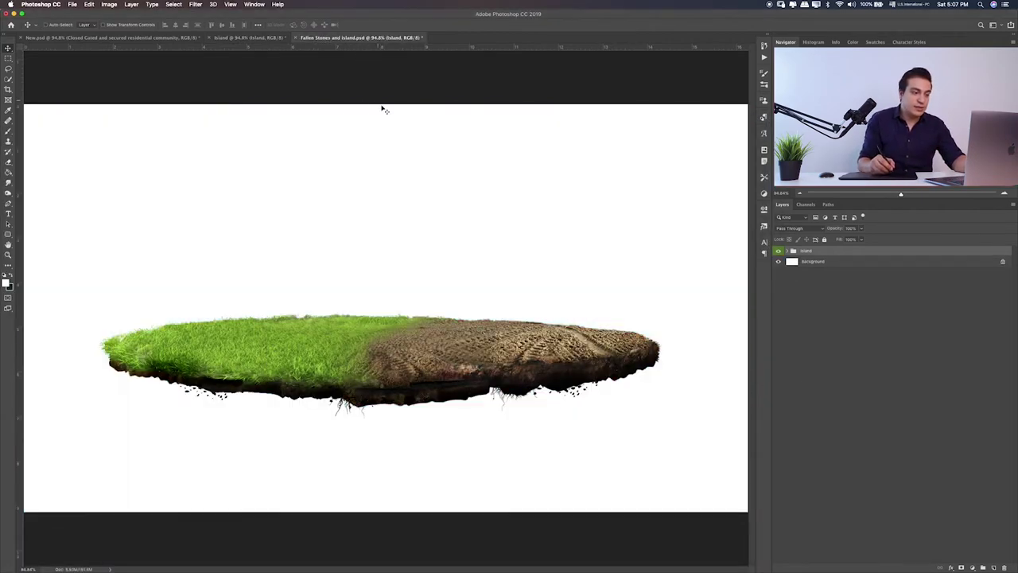
key("super+w")
left_click(482, 185)
key("super+Tab")
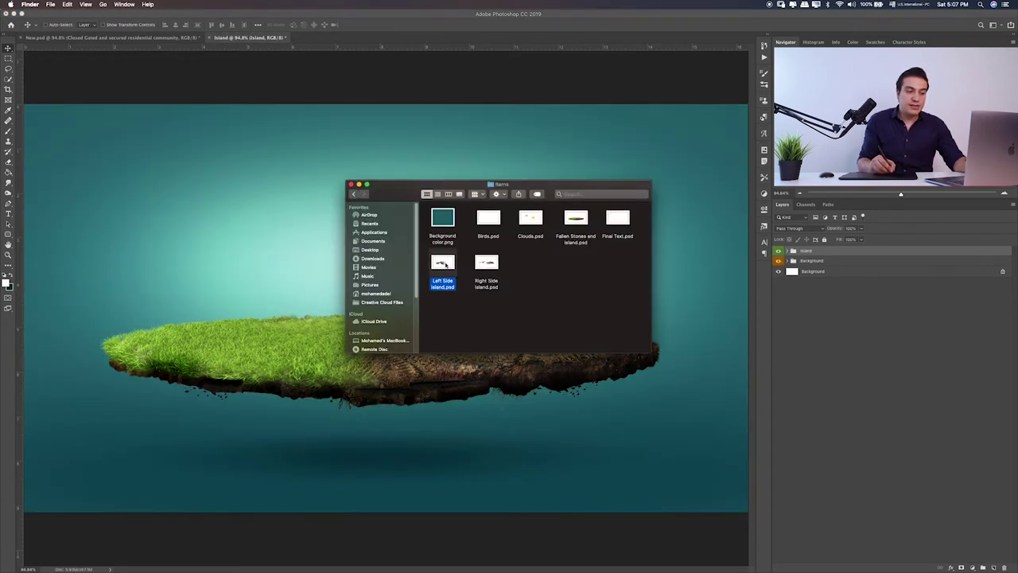
key("super+Tab")
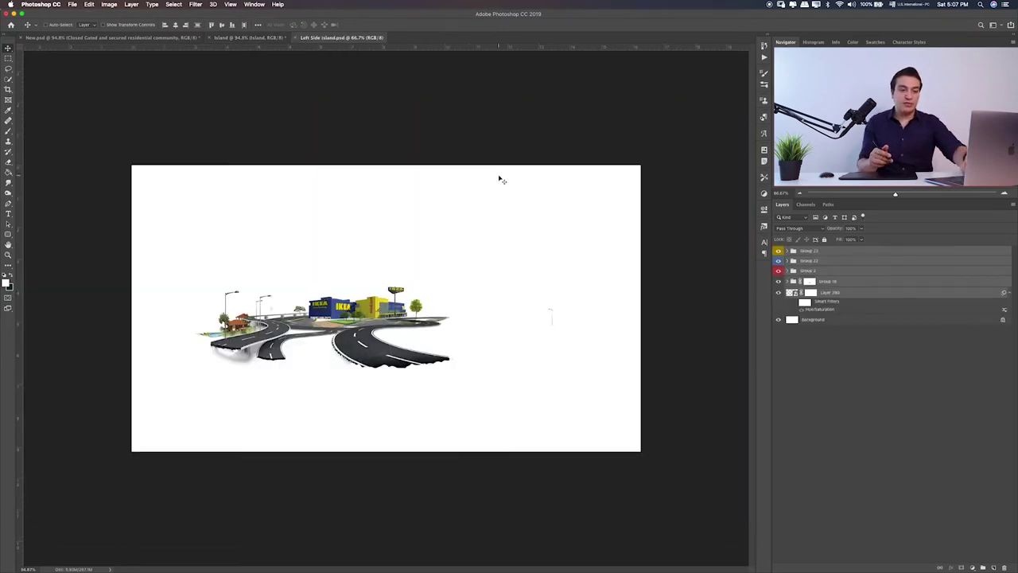
- Zoom to 200% on the road scene and briefly toggle Layer 380's visibility
key("super+0")
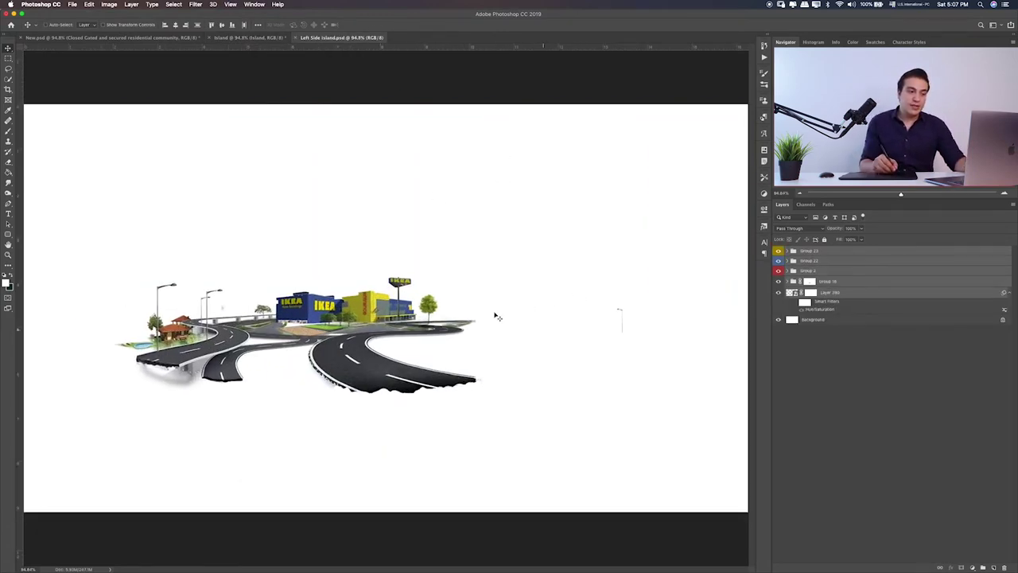
key("super+1")
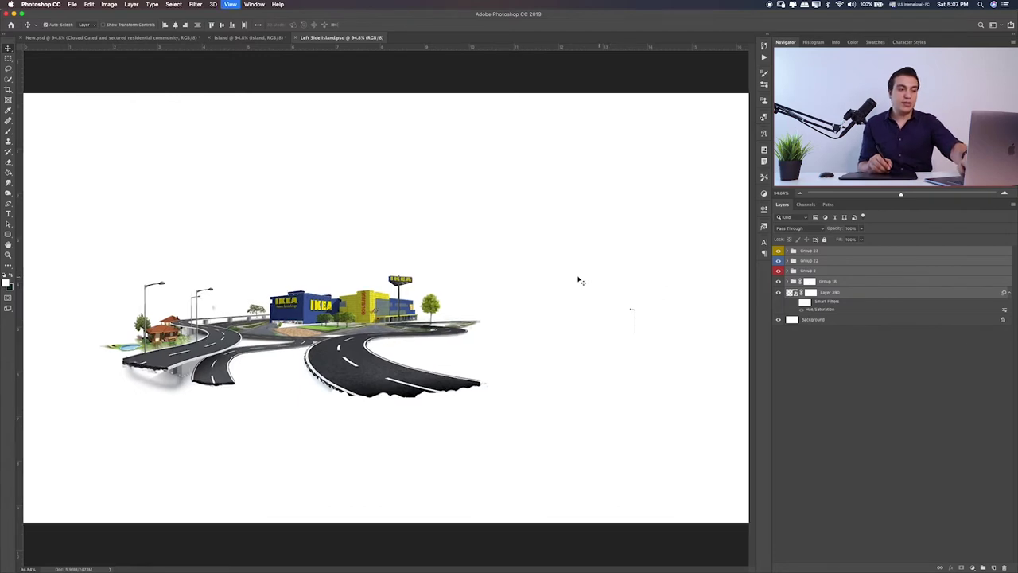
key("super+plus")
key("super+plus")
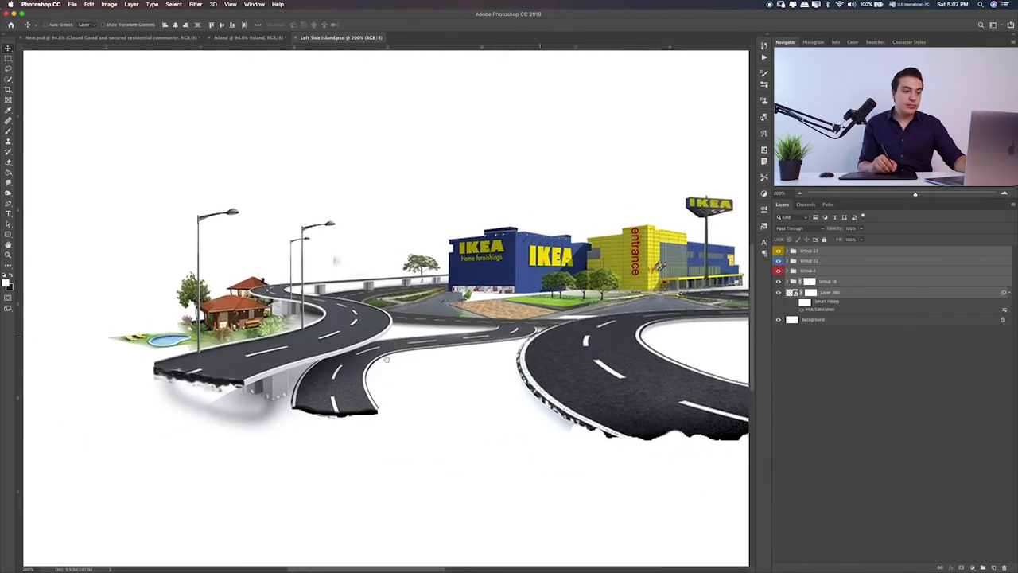
scroll(385, 359, "left", 3)
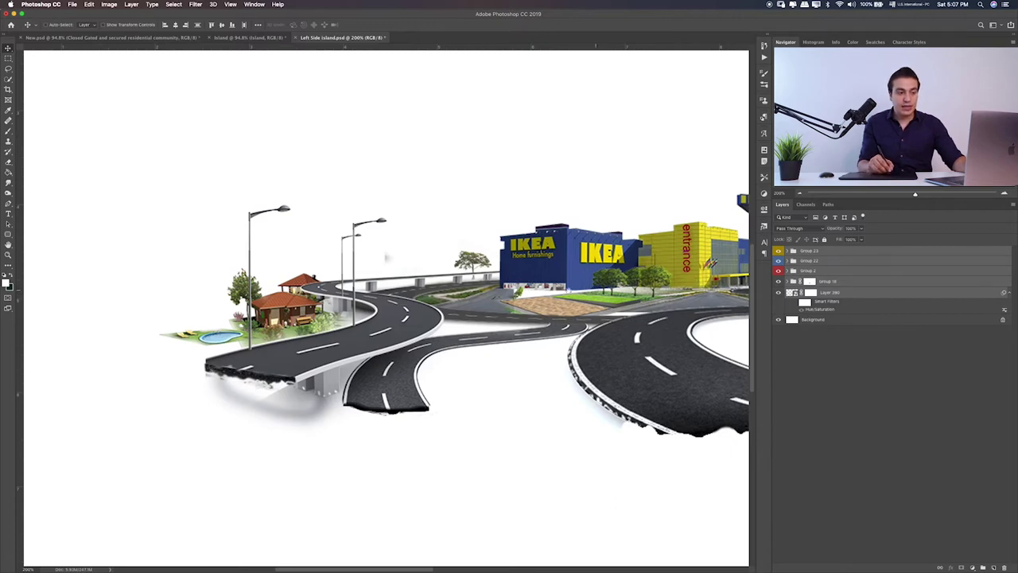
scroll(618, 288, "right", 5)
left_click(778, 293)
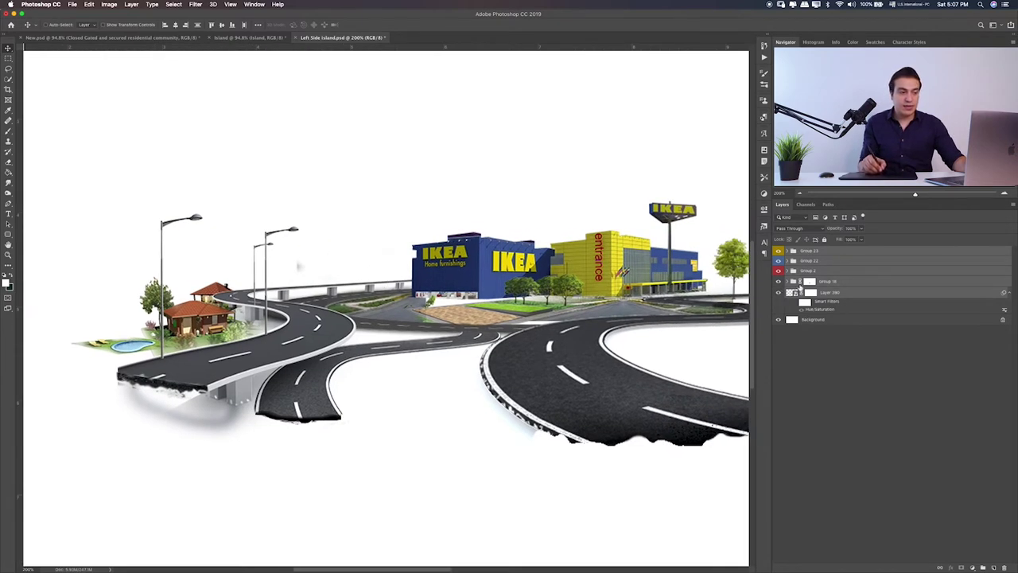
left_click(778, 293)
- Expand Group 18 and toggle its roads, buildings and left house layers to identify them
left_click(787, 282)
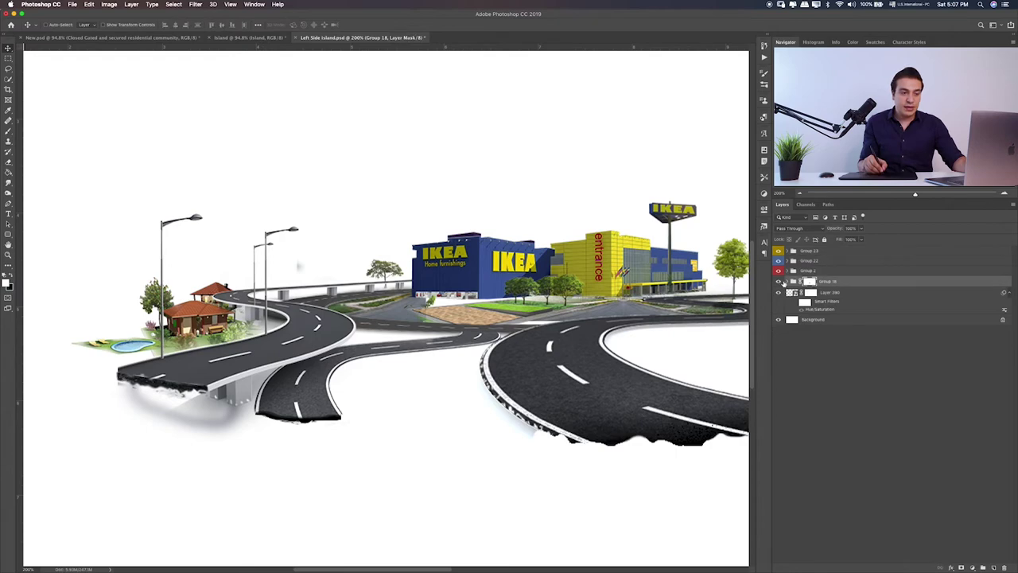
left_click(785, 282)
left_click(779, 360)
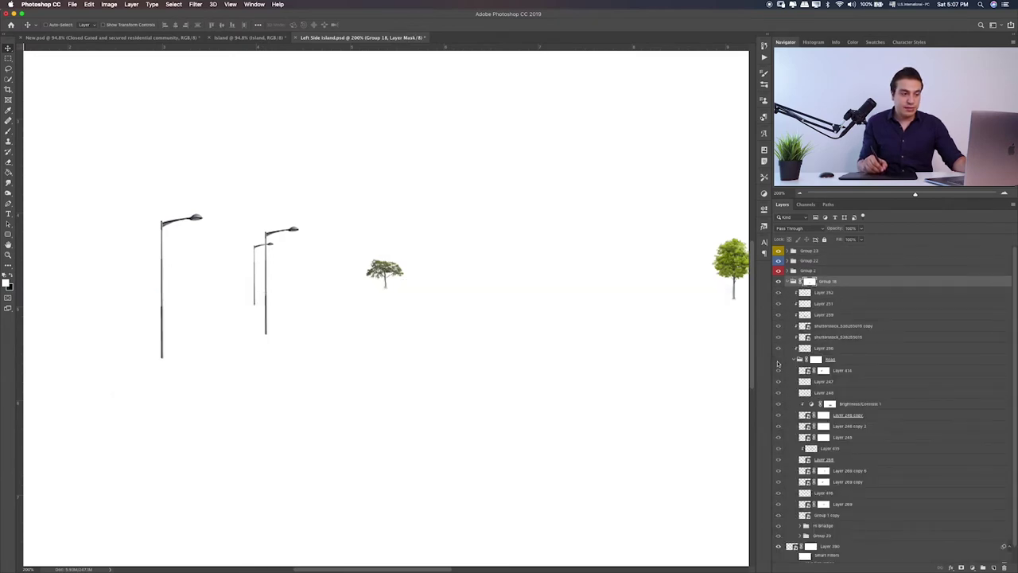
left_click(778, 360)
scroll(831, 441, "down", 1)
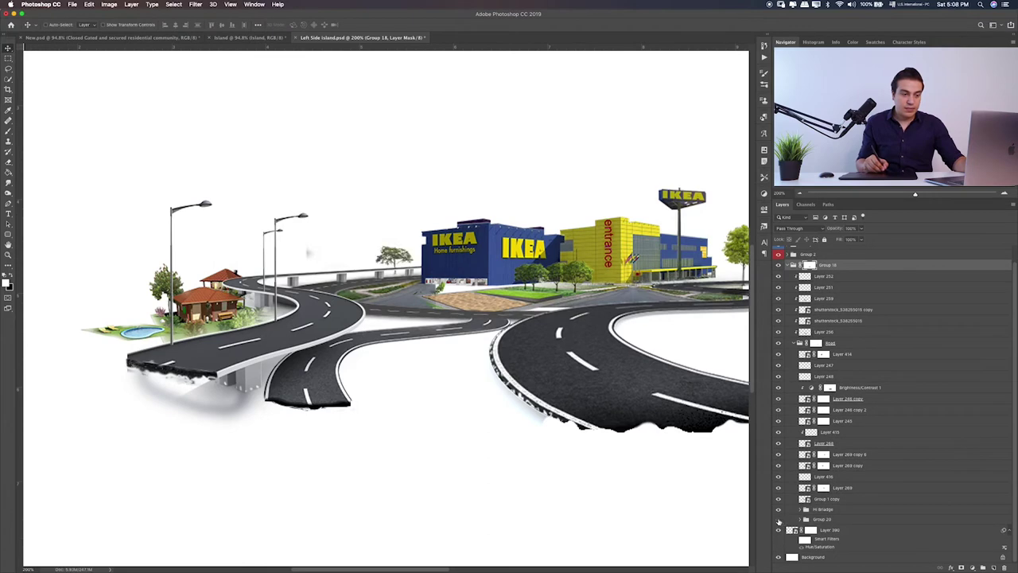
left_click(779, 520)
left_click(778, 519)
- Deselect all layers and re-zoom to 200%, centring the houses and IKEA store
key("ctrl+alt+a")
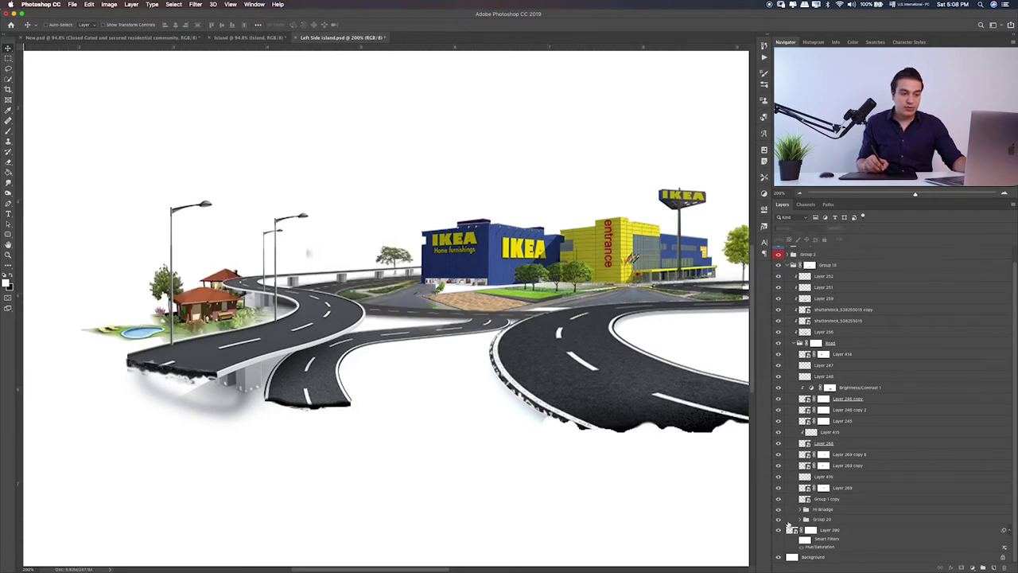
key("ctrl+0")
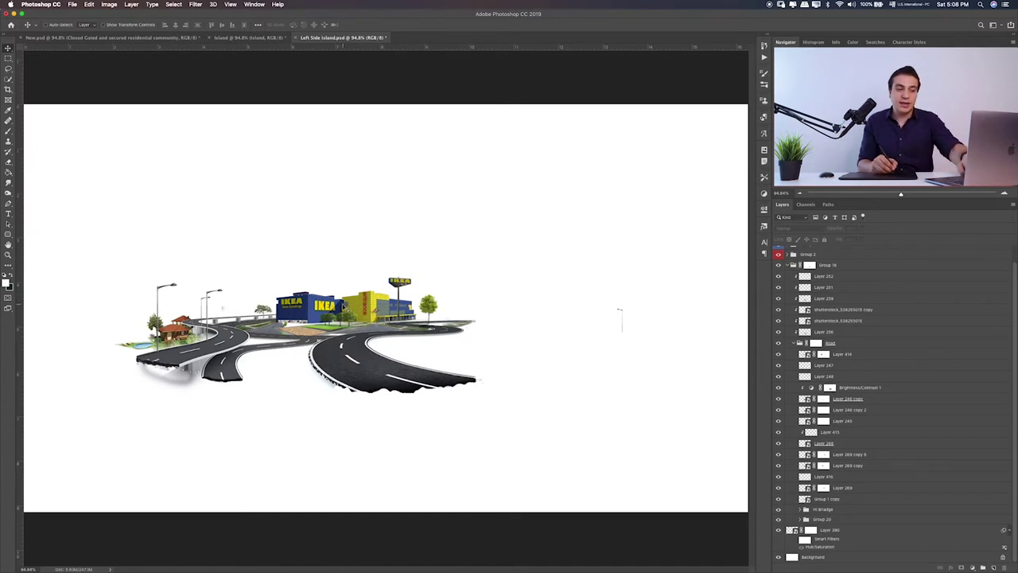
key("ctrl+1")
key("ctrl+plus")
left_click_drag(179, 328, 386, 298)
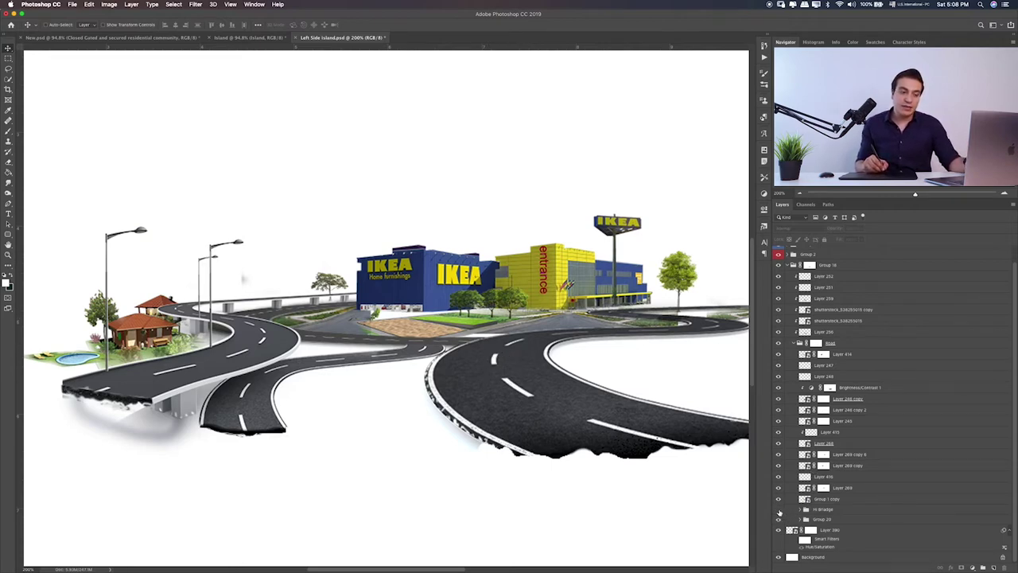
left_click(779, 510)
left_click(779, 510)
left_click(800, 512)
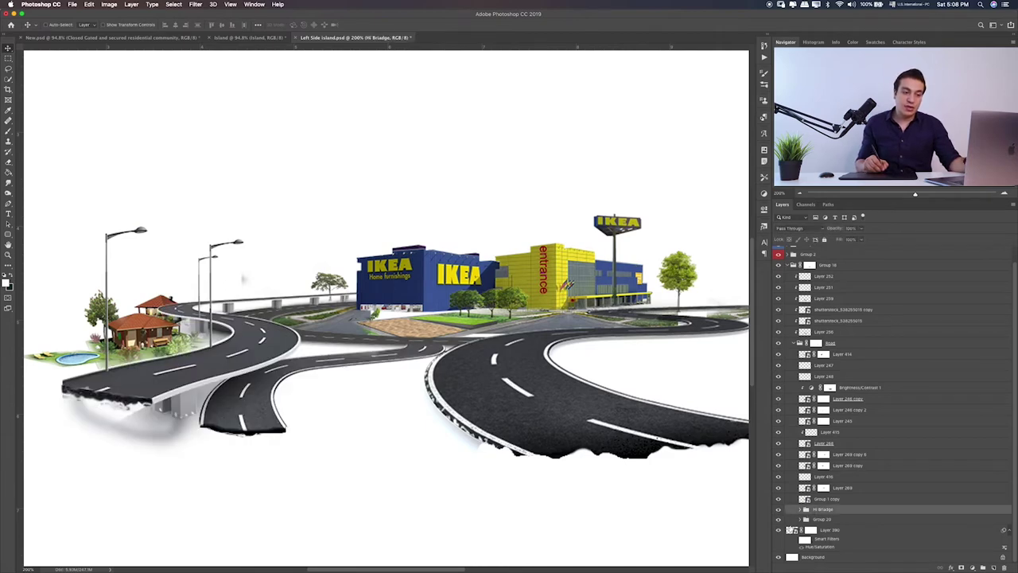
left_click(778, 510)
left_click(779, 510)
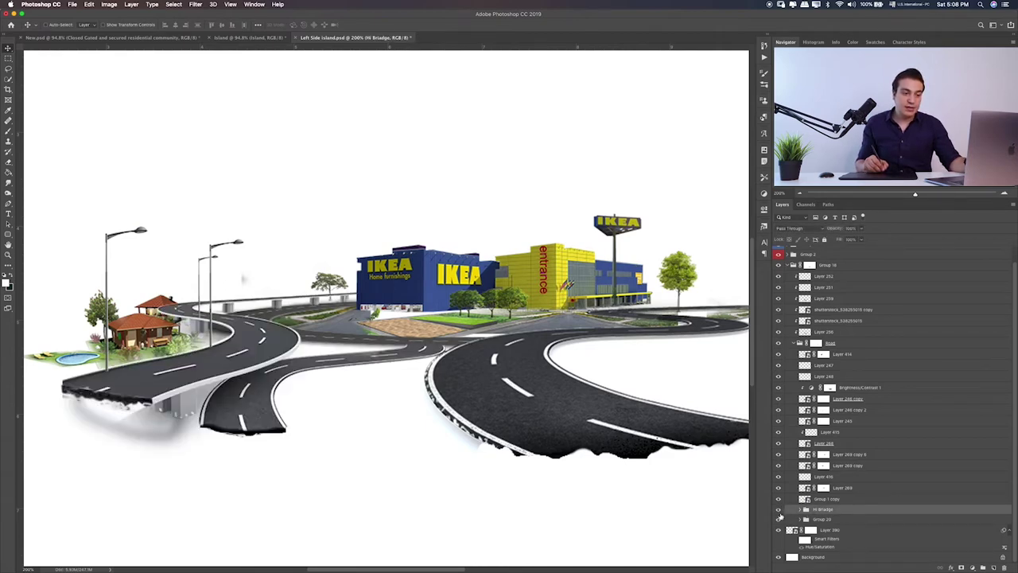
left_click(779, 520)
left_click(780, 520)
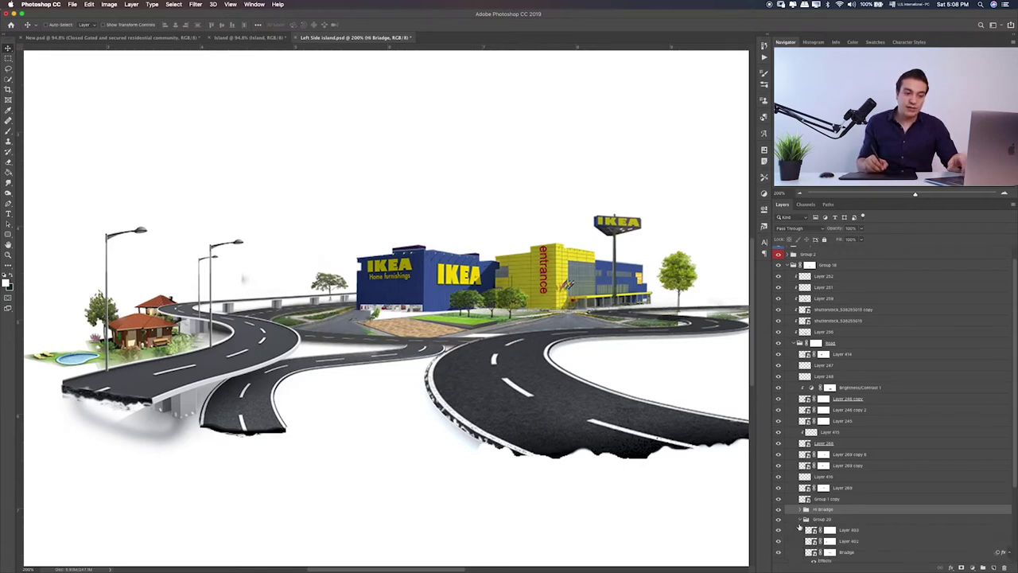
left_click(801, 520)
left_click(780, 530)
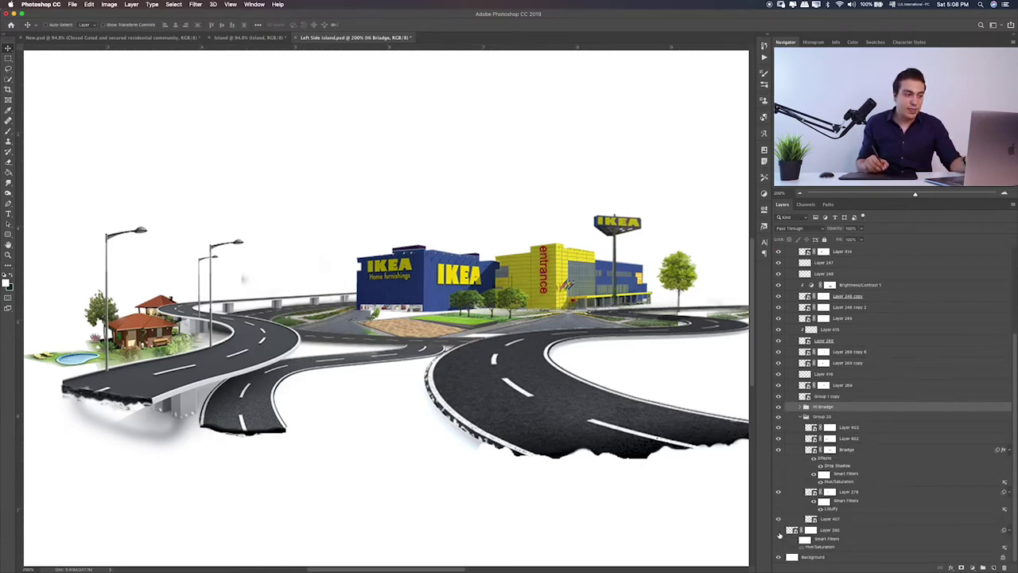
left_click(780, 529)
left_click(779, 521)
left_click(779, 521)
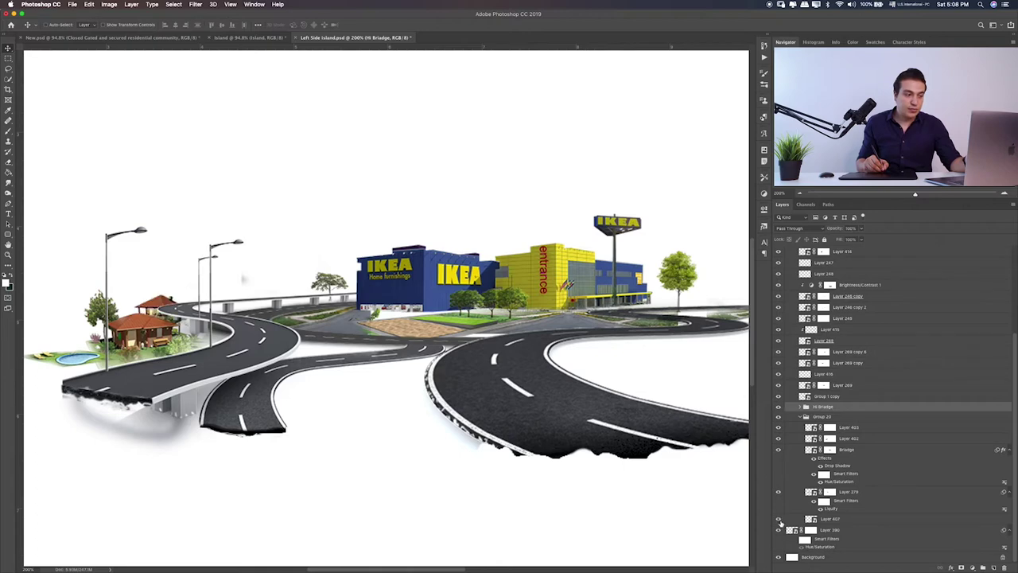
left_click(778, 493)
left_click(778, 493)
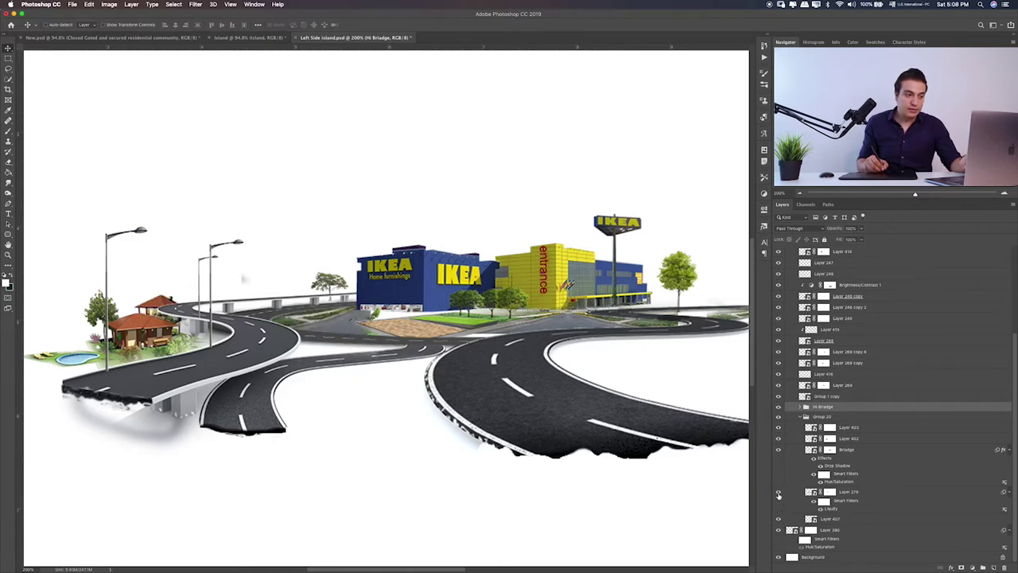
left_click(828, 492)
key("b")
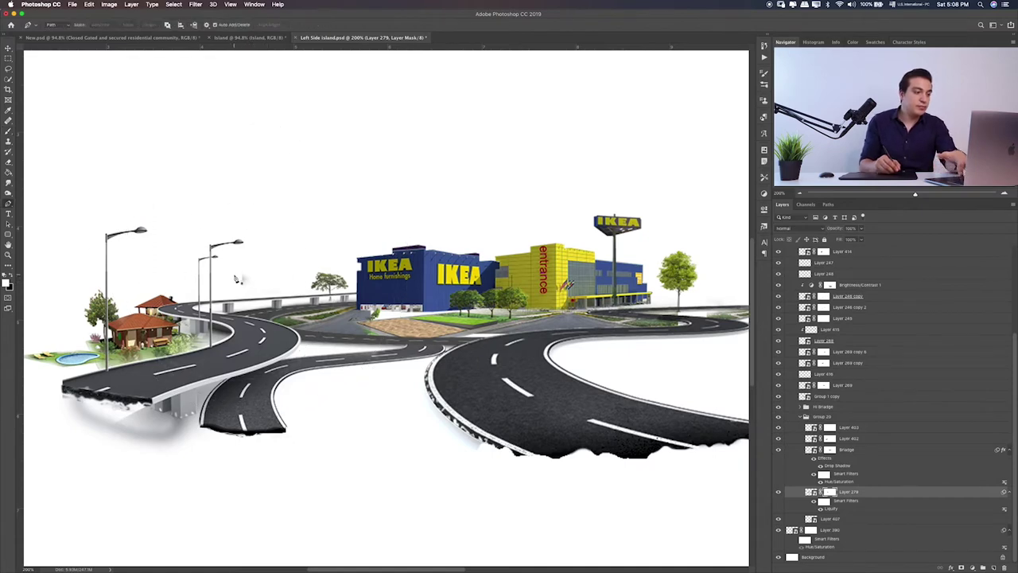
key("p")
key("b")
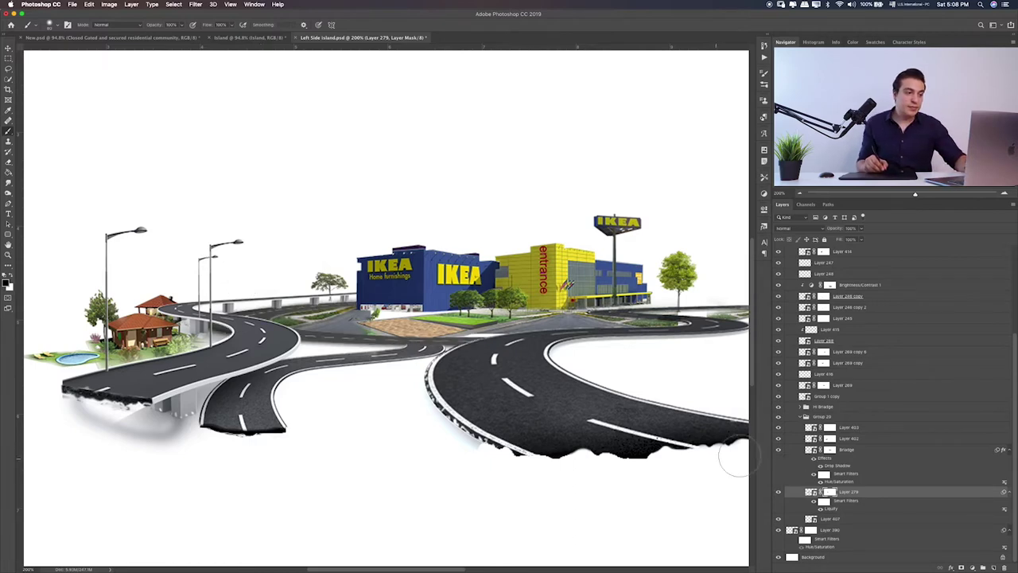
left_click(819, 450)
left_click(779, 450)
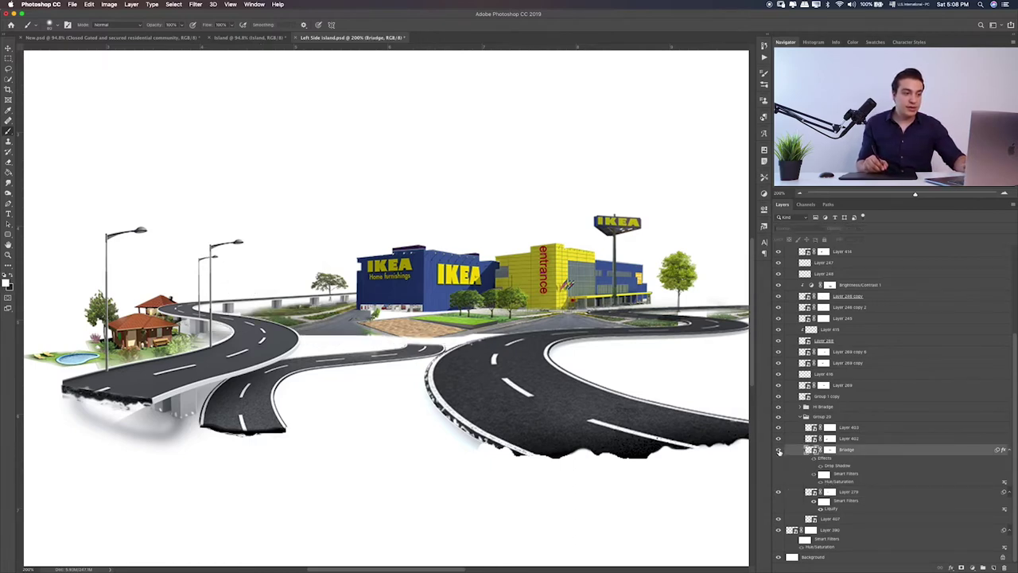
left_click(778, 450)
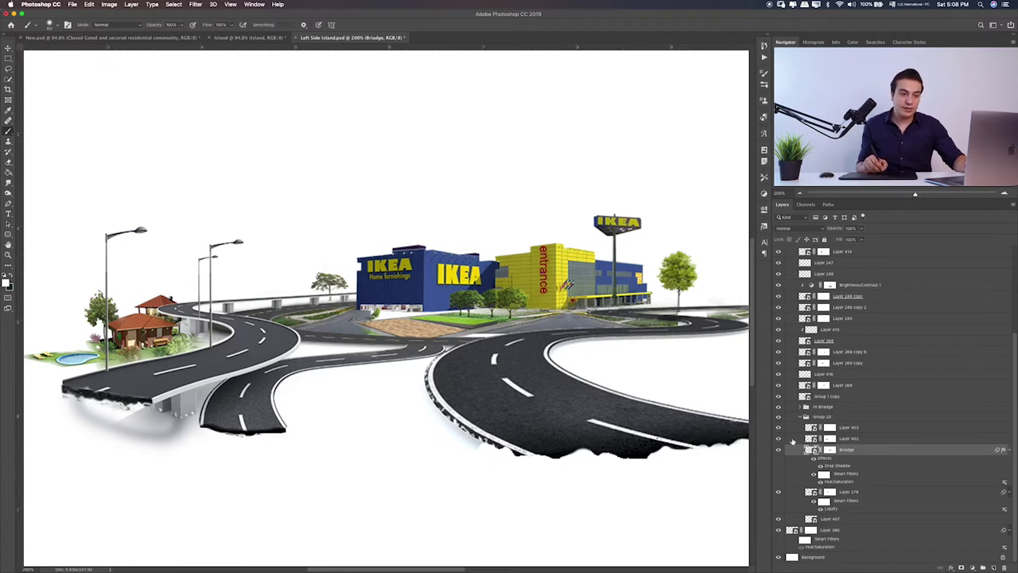
left_click(778, 438)
left_click(779, 438)
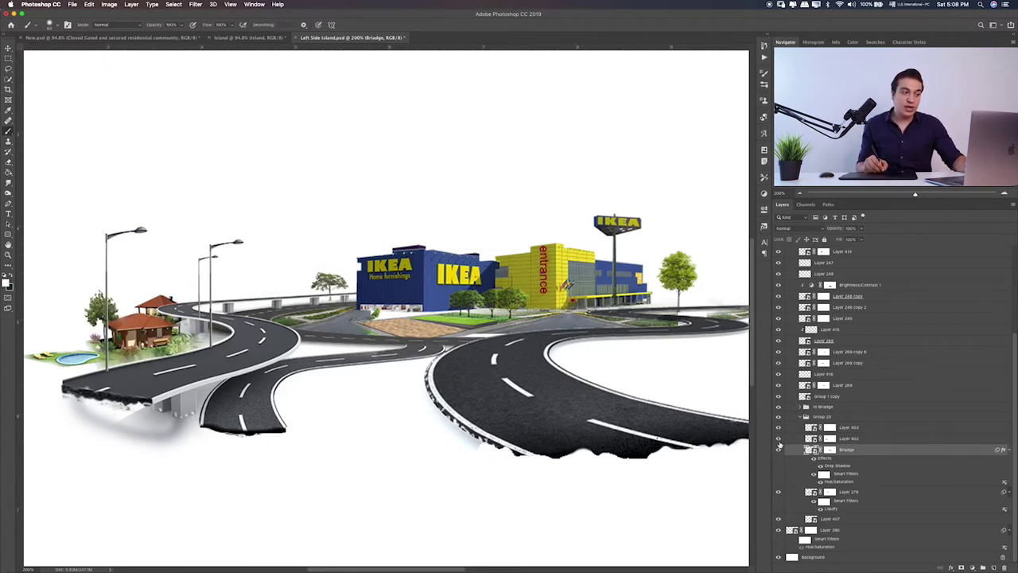
left_click(778, 438)
left_click(779, 438)
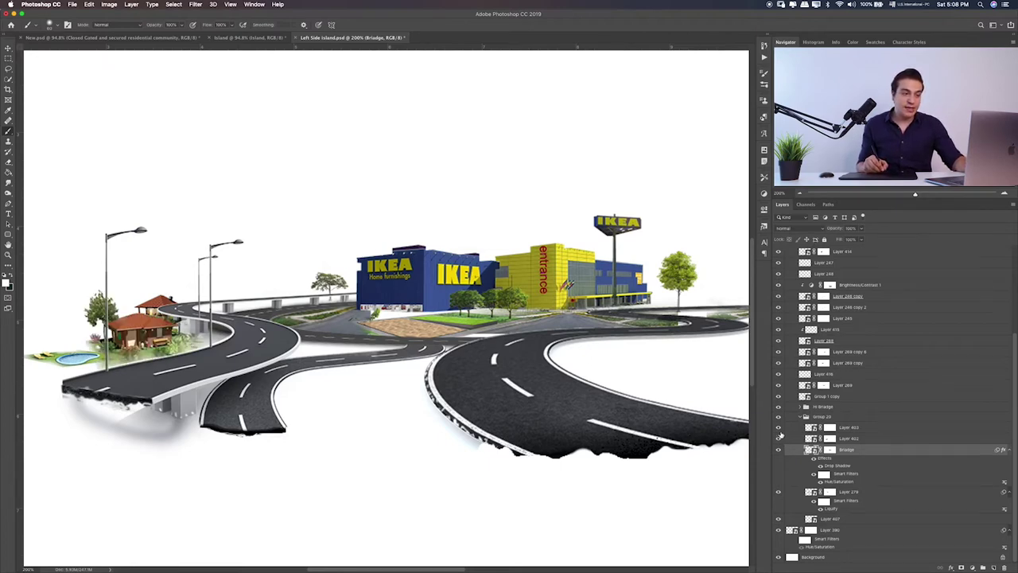
left_click(780, 428)
left_click(780, 428)
left_click(798, 428)
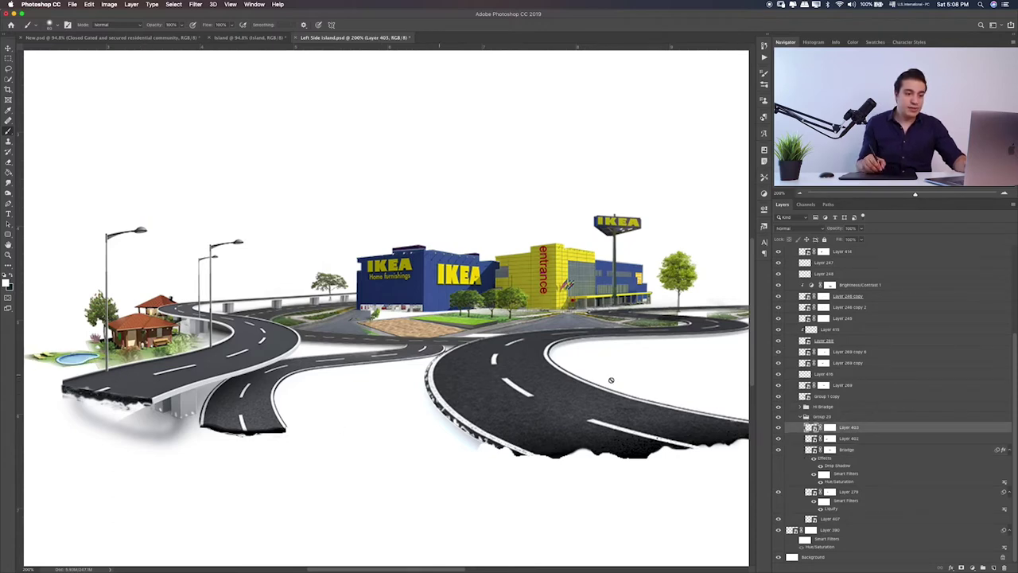
left_click(802, 416)
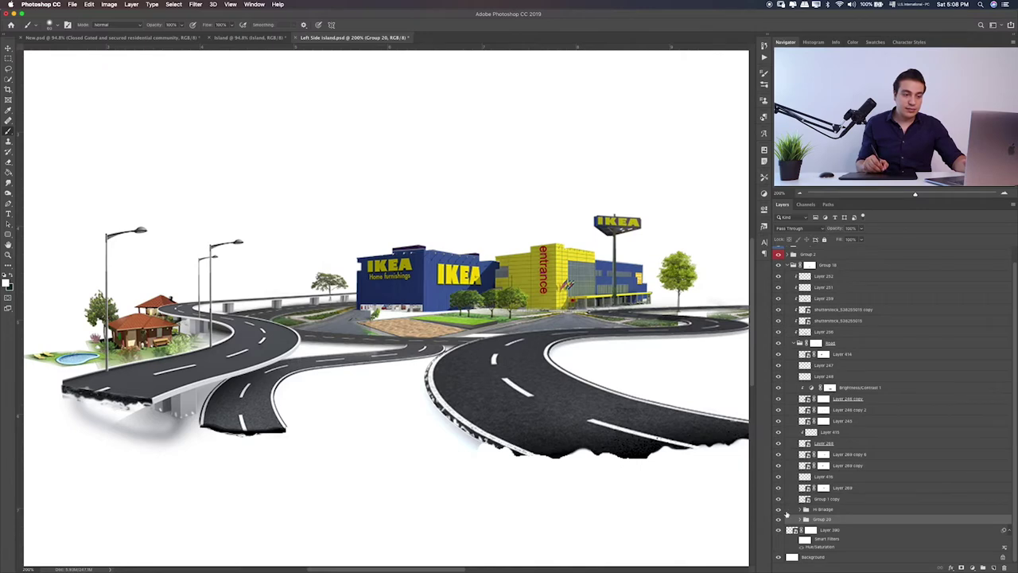
- Toggle the left bridge road and IKEA buildings layers to identify them, selecting Group 1 copy
left_click(779, 509)
left_click(779, 509)
left_click_drag(356, 403, 430, 403)
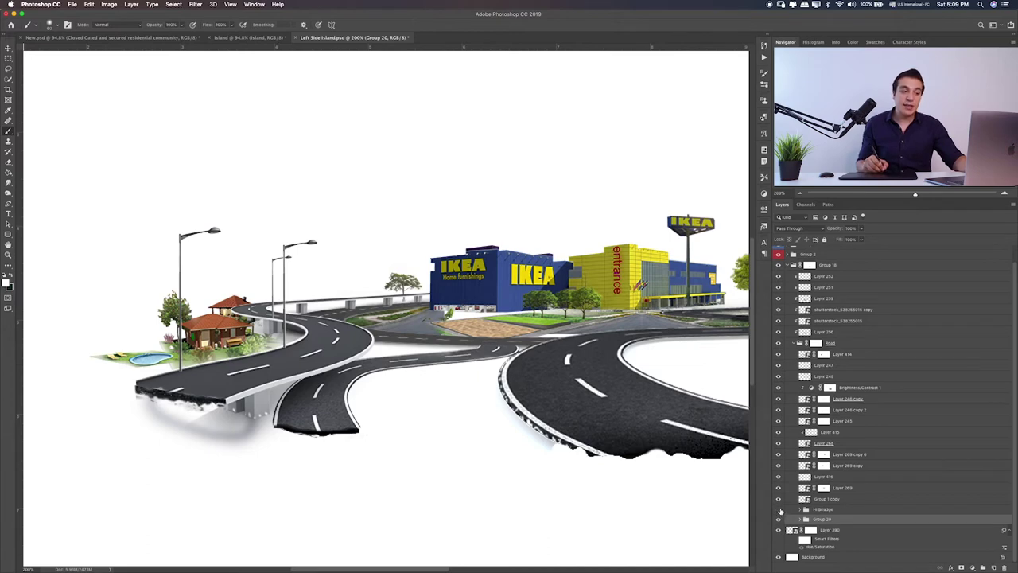
left_click(778, 509)
left_click(779, 509)
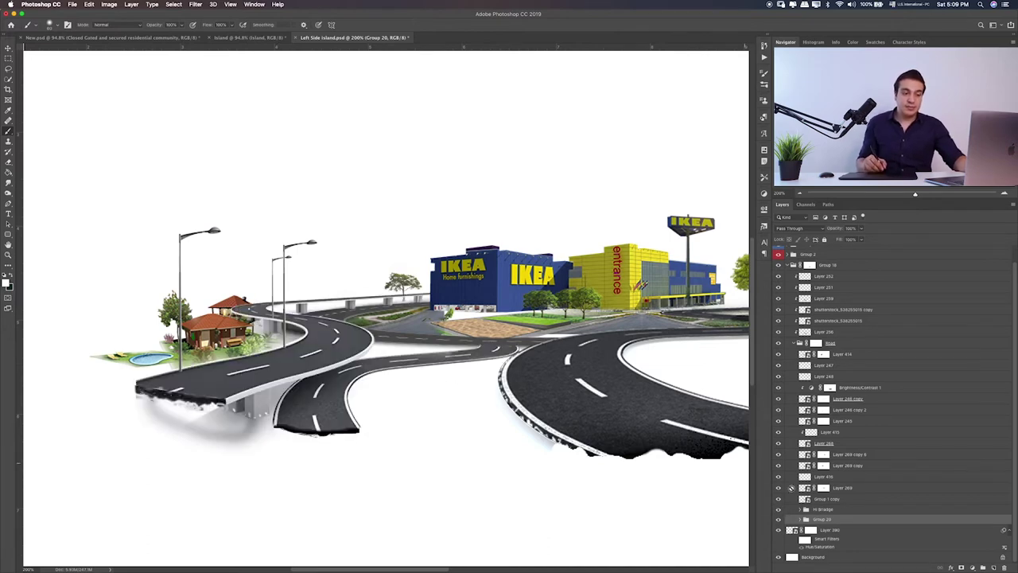
left_click(779, 509)
left_click(779, 509)
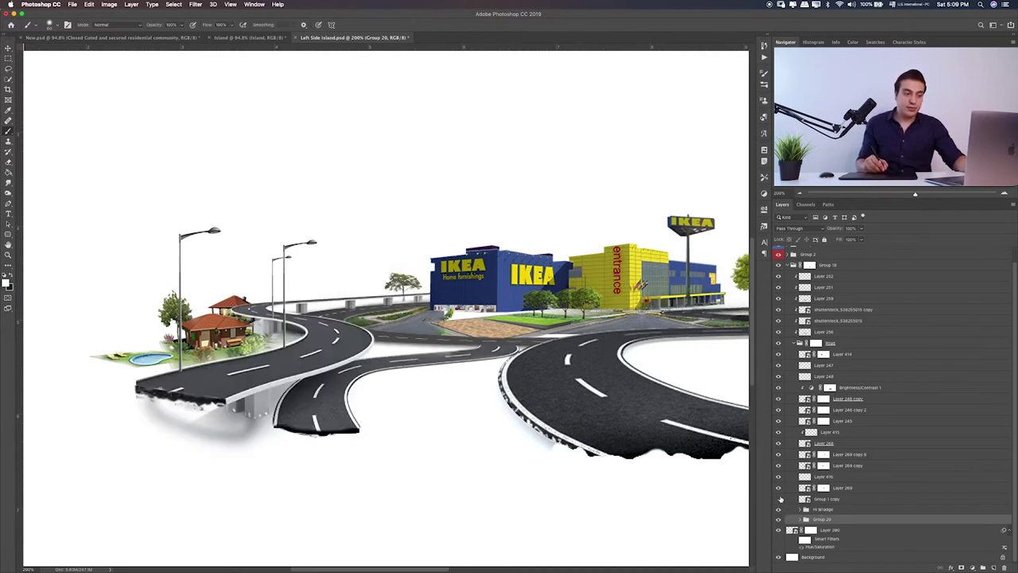
left_click(778, 498)
left_click(778, 499)
left_click(819, 504)
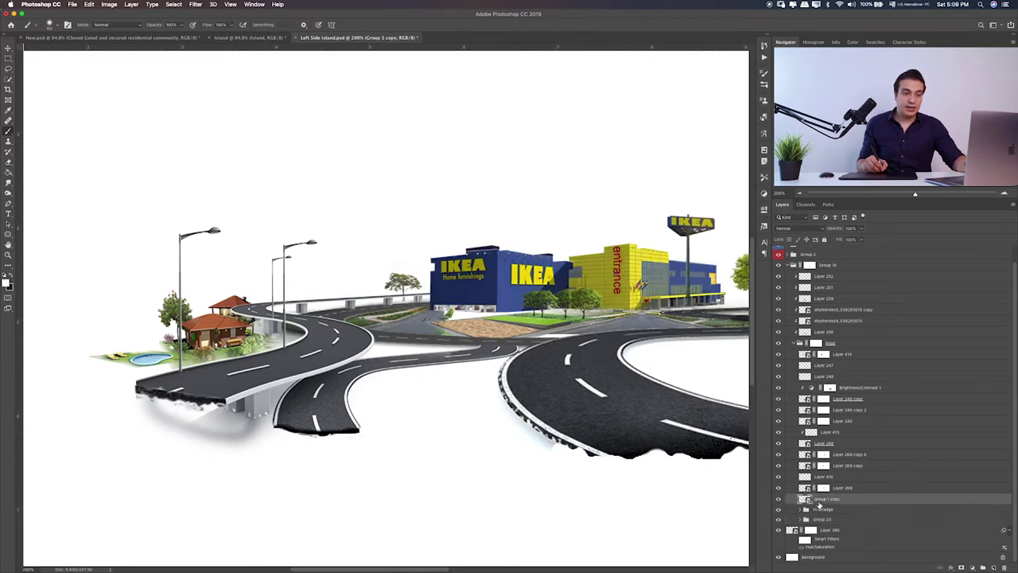
left_click(779, 499)
left_click(779, 498)
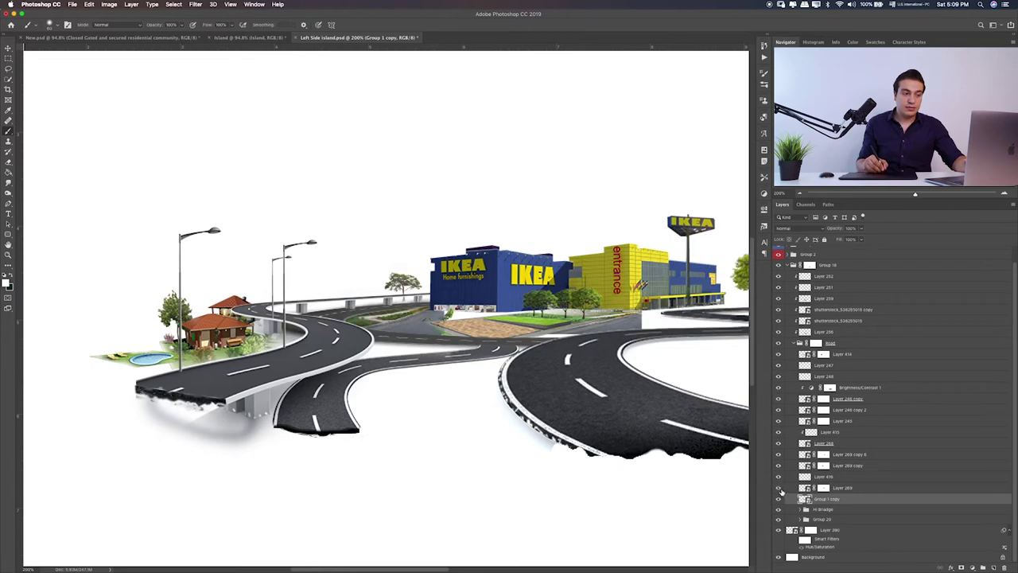
- Toggle the parking area, crosswalk, rear road, IKEA pylon sign, edge-line and right road layers
scroll(736, 466, "right", 5)
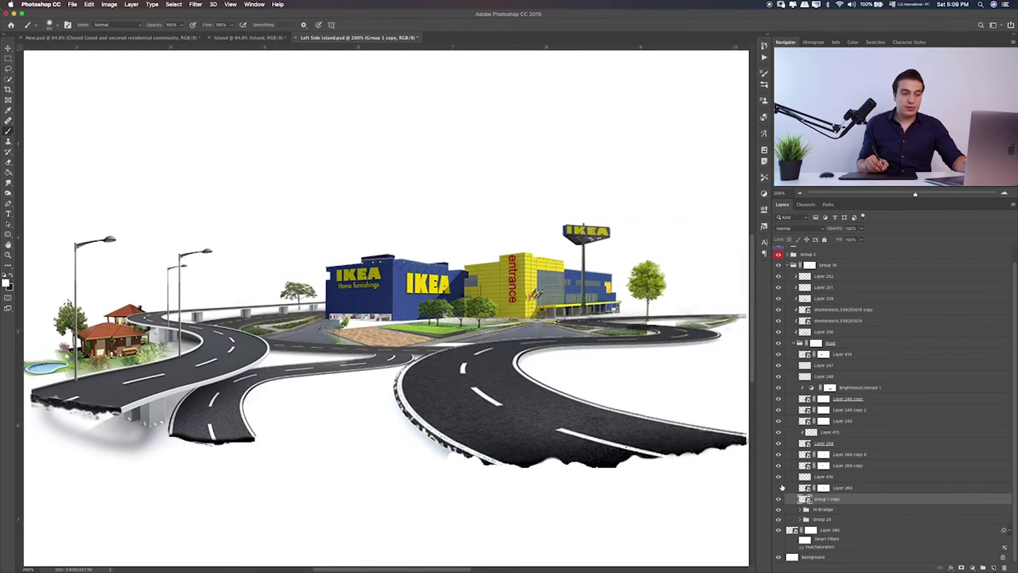
left_click(779, 486)
left_click(778, 486)
left_click(777, 467)
left_click(779, 465)
left_click(780, 454)
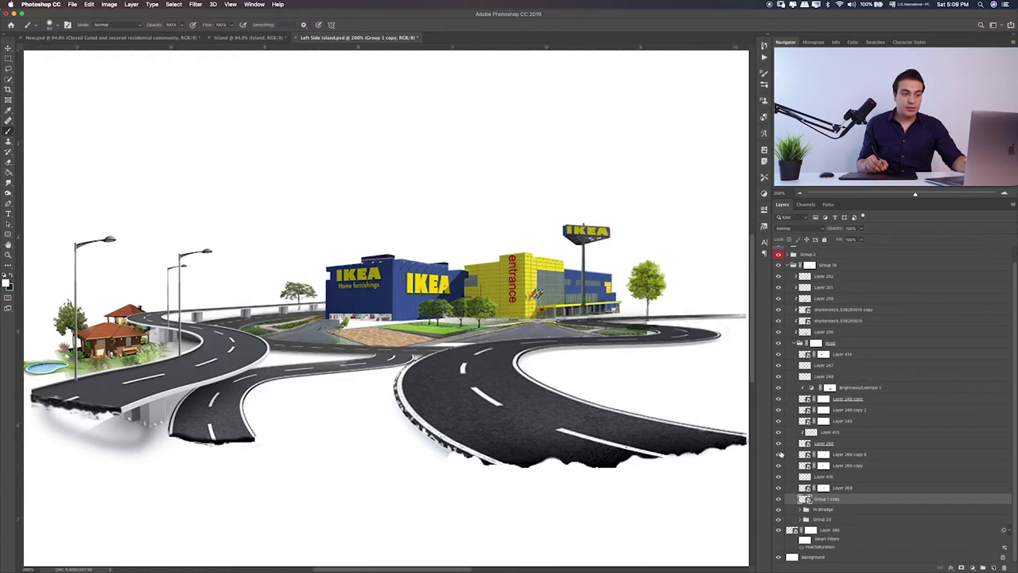
left_click(779, 454)
left_click(777, 443)
left_click(777, 443)
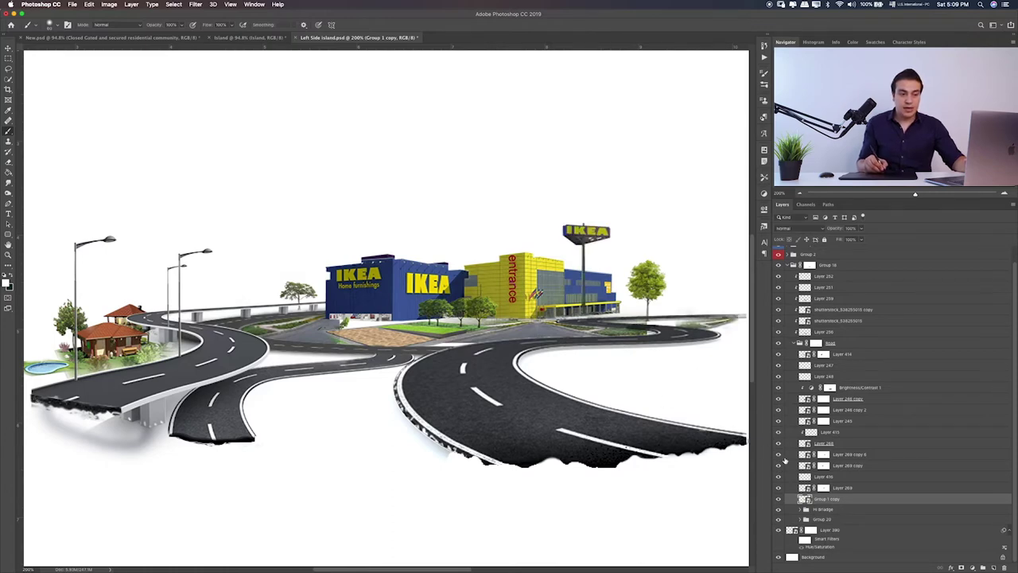
left_click(778, 430)
left_click(778, 429)
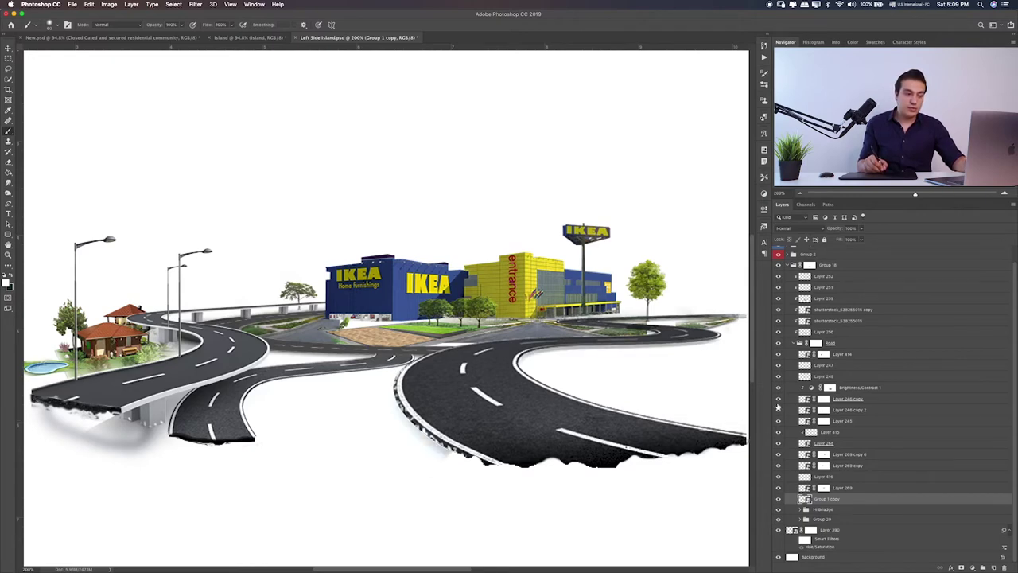
left_click(778, 397)
left_click(777, 396)
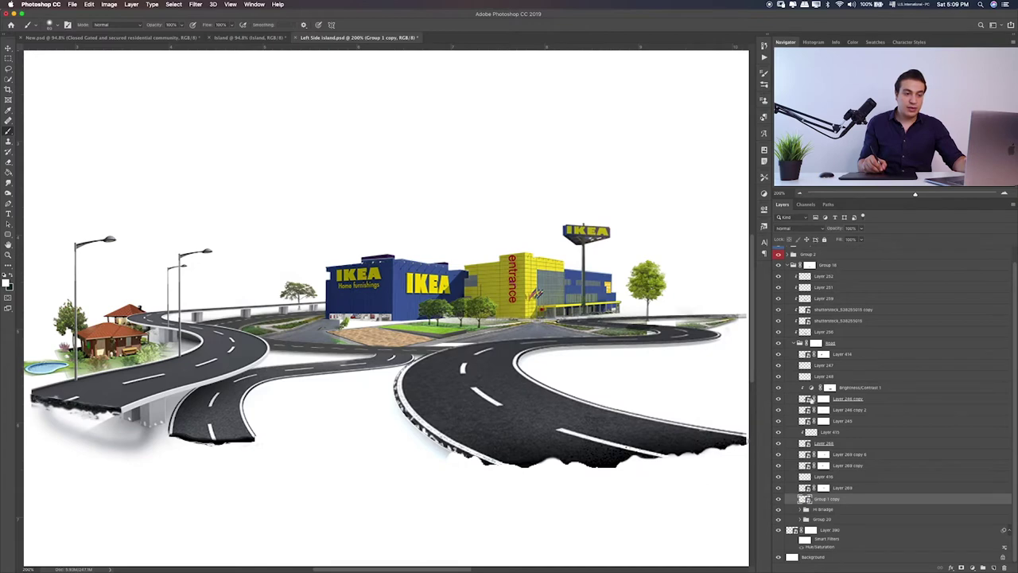
- Check Layer 246 copy and the central road, re-enable the hidden road layers, and collapse Group 18
left_click(802, 399)
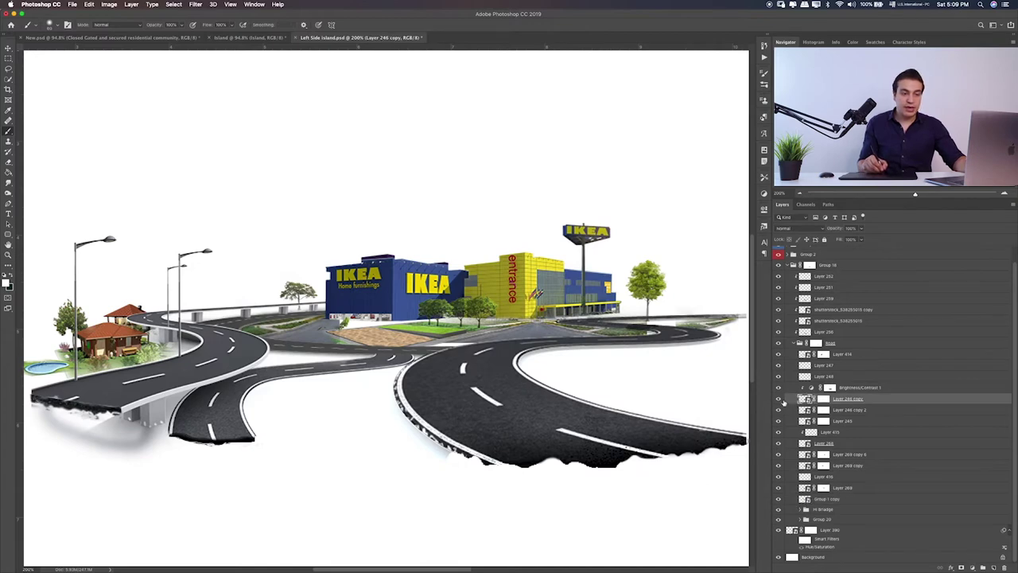
left_click(779, 400)
left_click(781, 401)
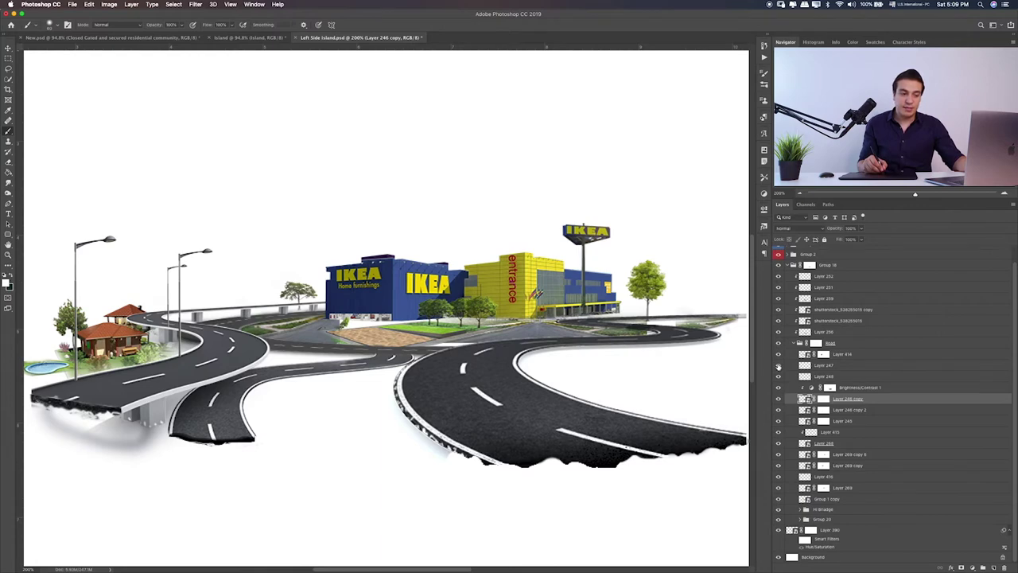
left_click(778, 357)
left_click(778, 357)
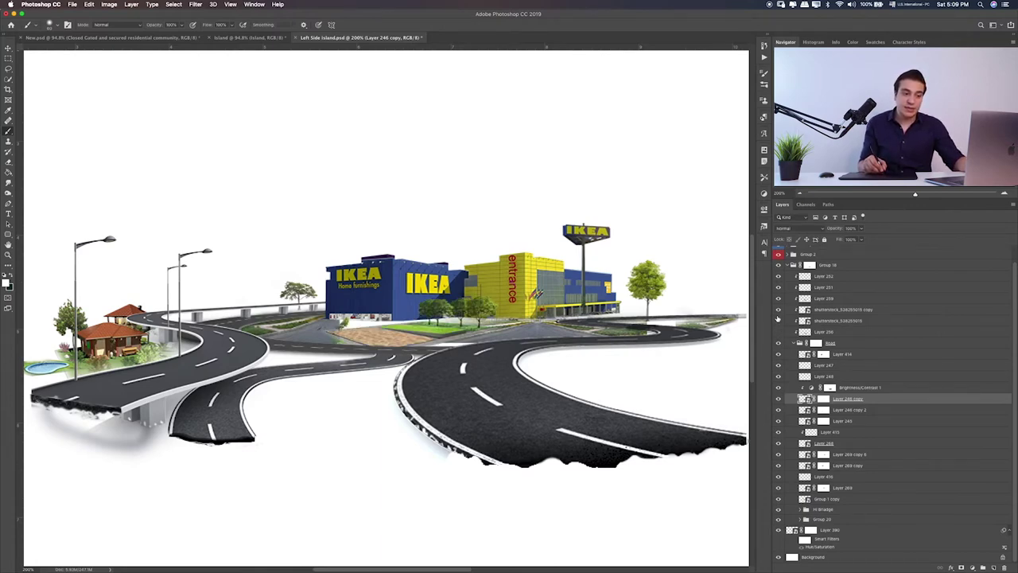
left_click_drag(778, 284, 788, 328)
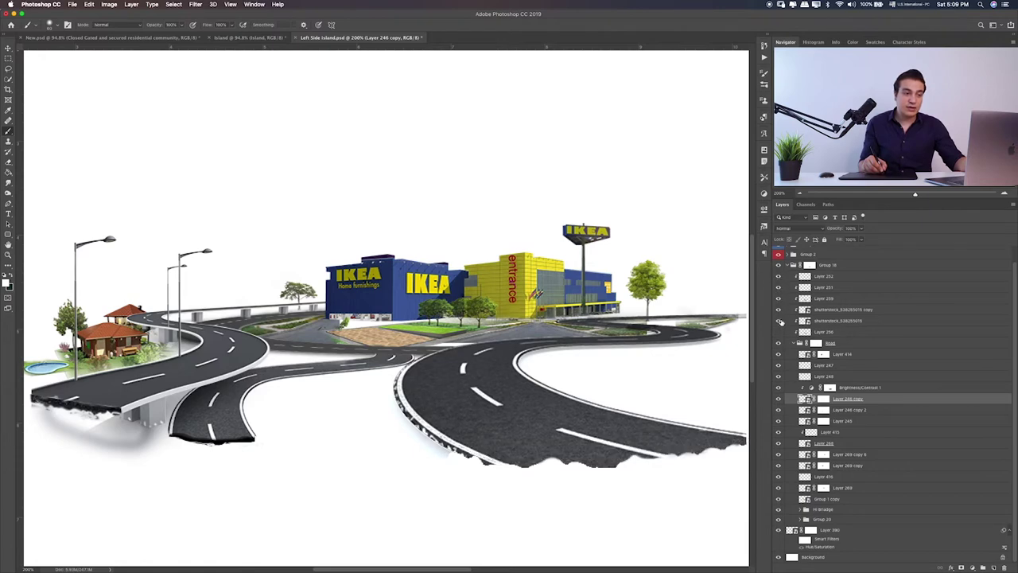
scroll(838, 276, "up", 1)
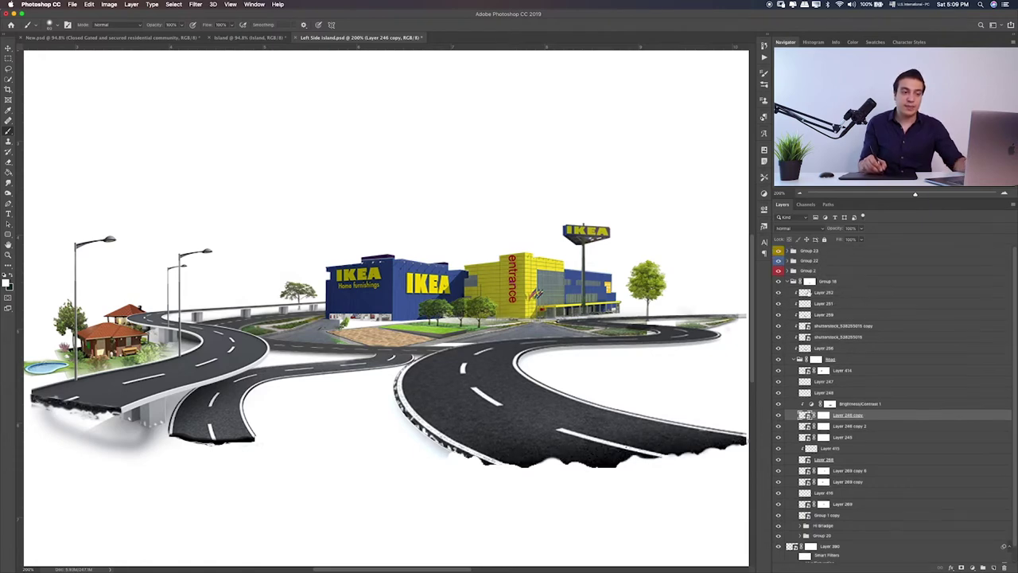
left_click(787, 282)
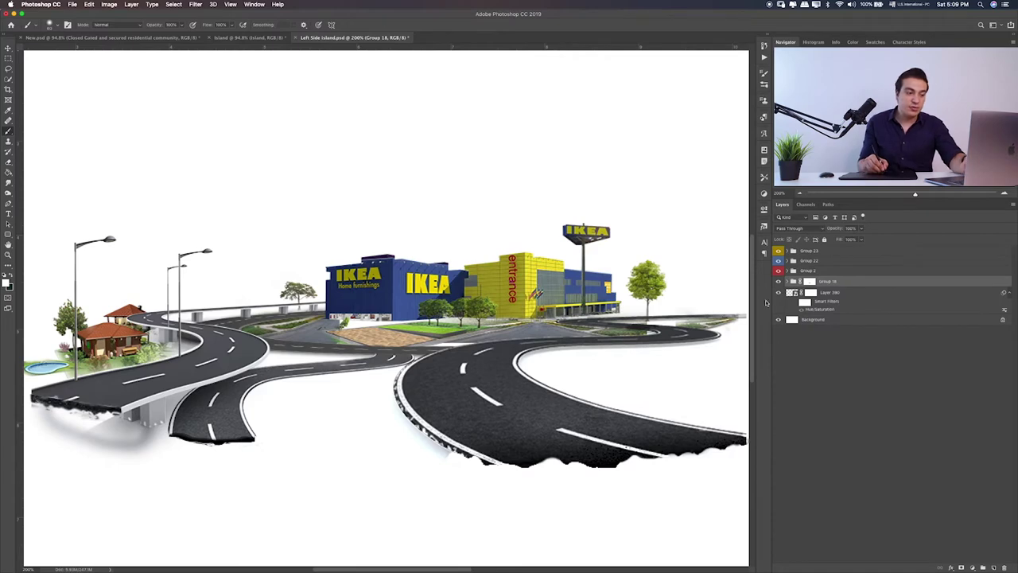
- Toggle the tree to find its group, then expand and collapse Group 2
left_click_drag(497, 380, 510, 368)
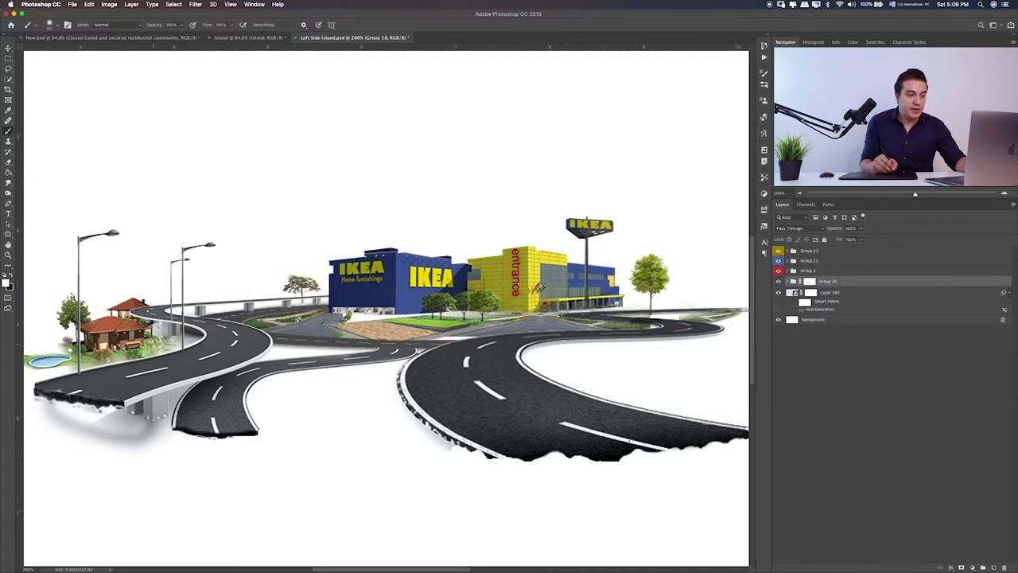
left_click(778, 272)
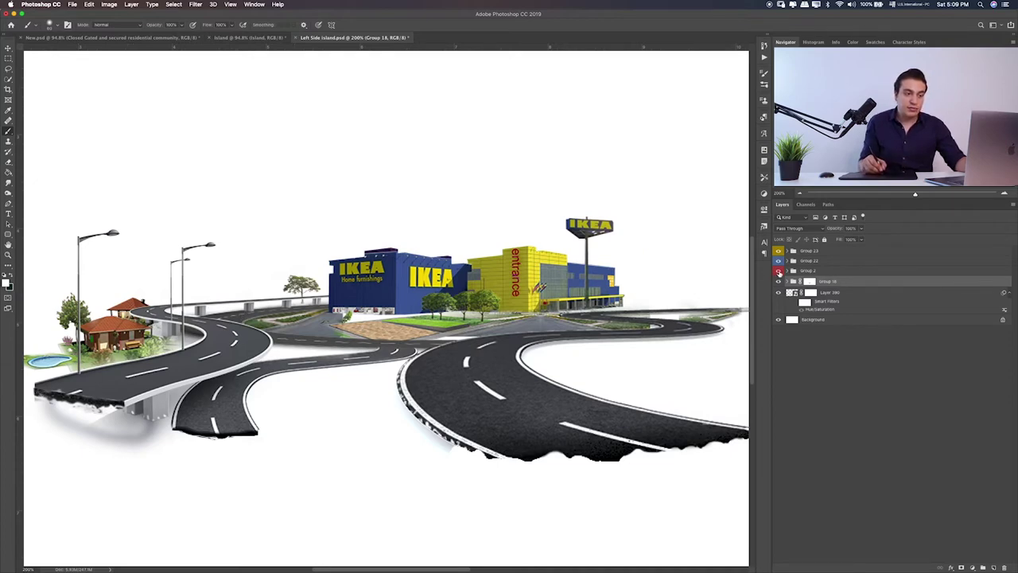
left_click(777, 271)
left_click(794, 272)
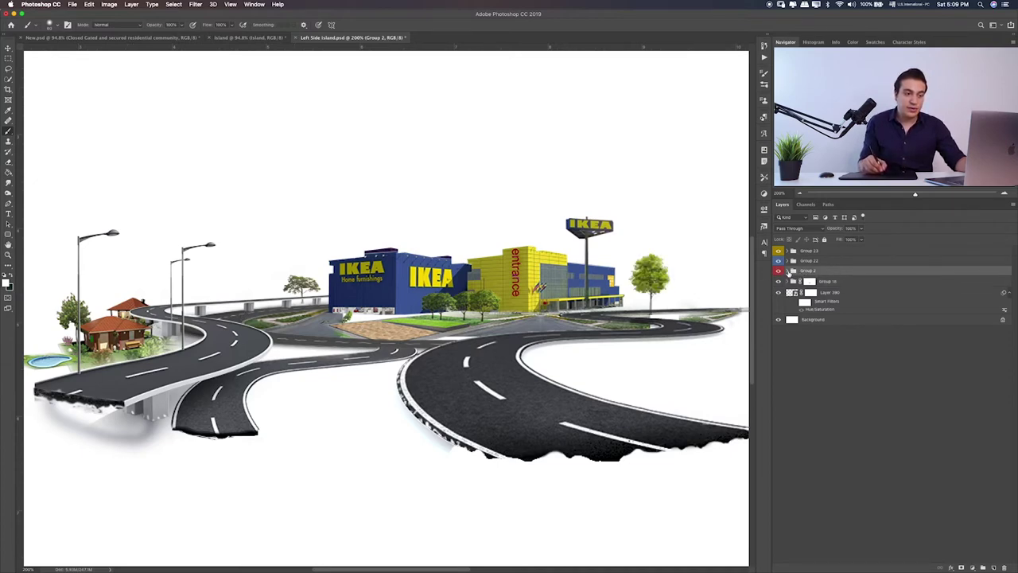
left_click(787, 272)
left_click(790, 272)
left_click(777, 271)
left_click(778, 271)
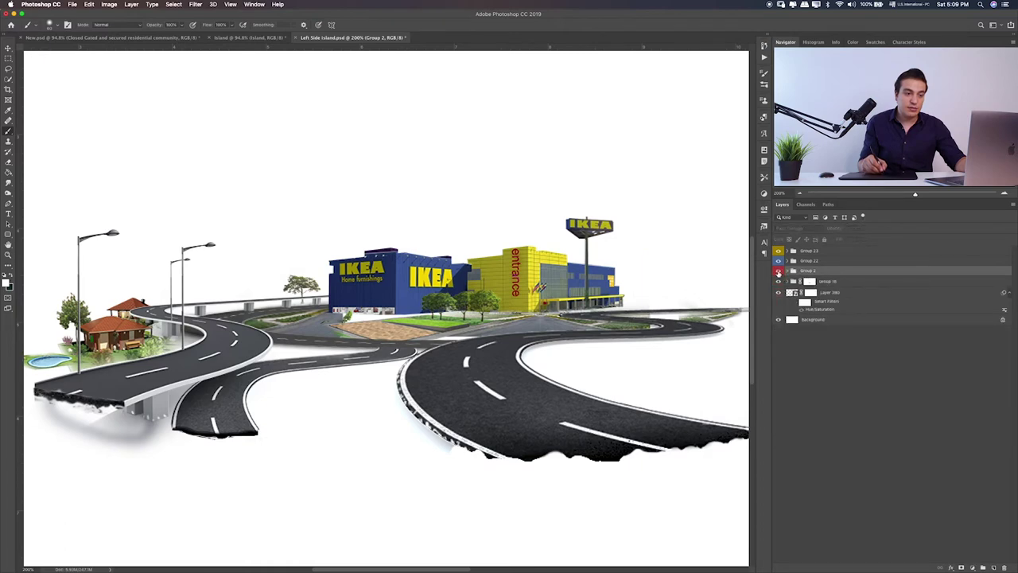
scroll(723, 289, "right", 3)
scroll(723, 289, "right", 2)
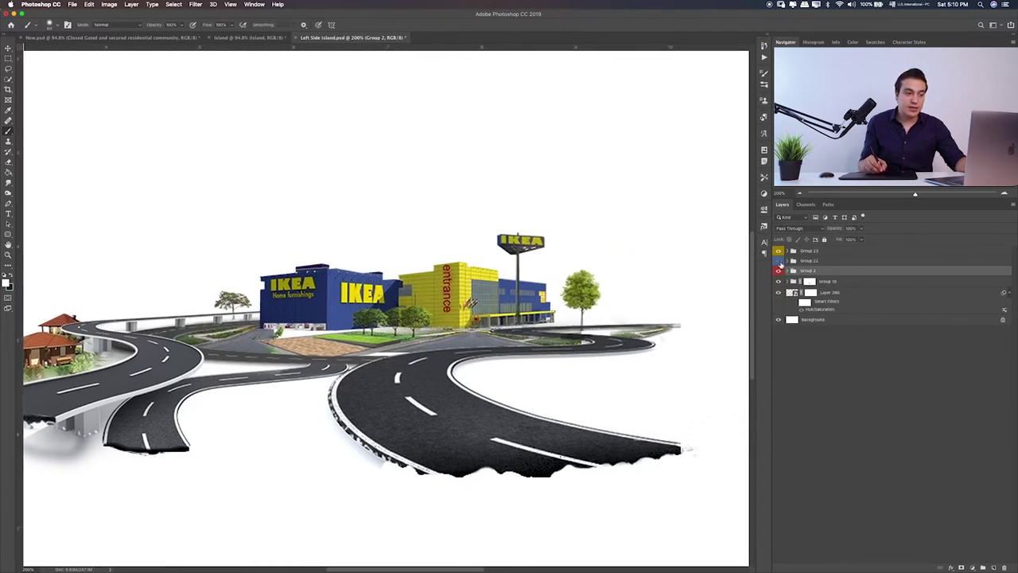
scroll(723, 289, "left", 5)
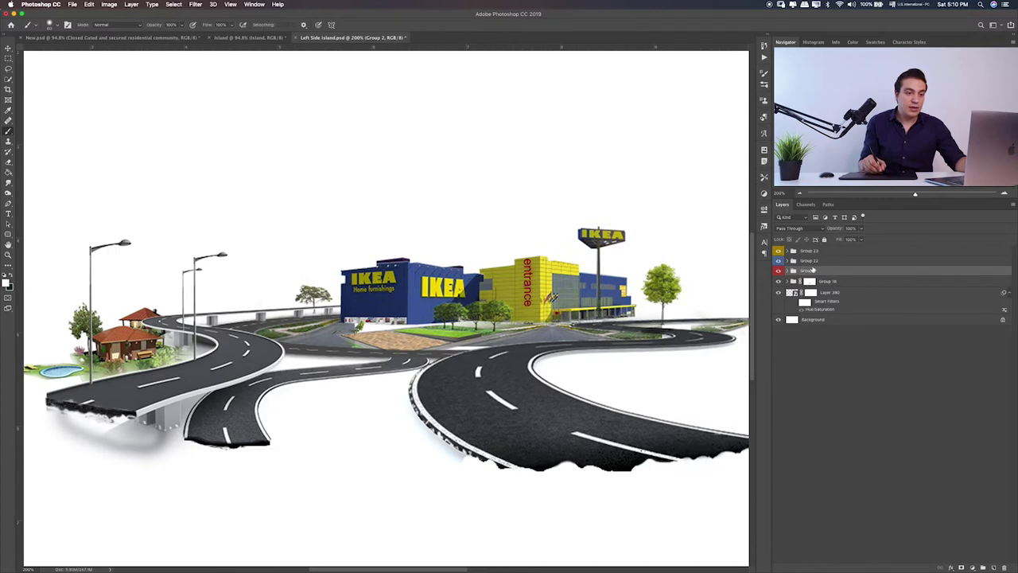
- Select Group 22 and make its street lamp posts visible
left_click(795, 260)
left_click(778, 261)
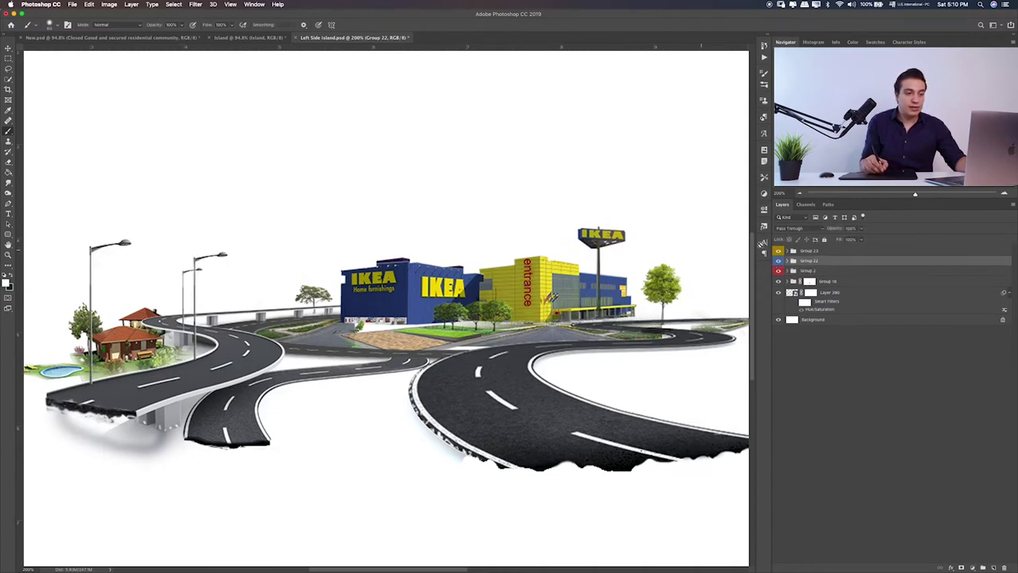
left_click(778, 261)
left_click(778, 261)
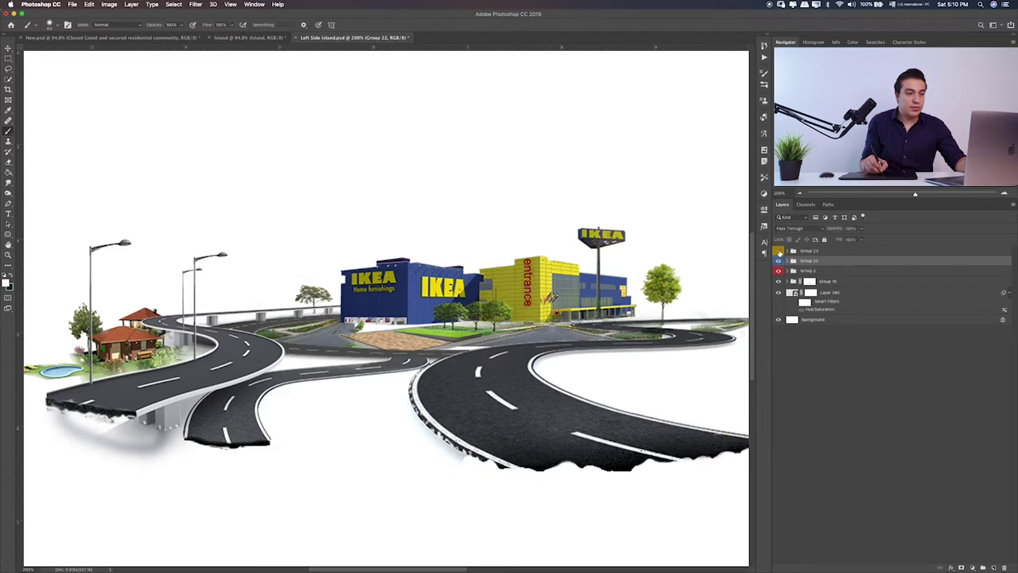
- Hide Group 23's between-road trees, then select Group 22 and Group 2 together
left_click(781, 251)
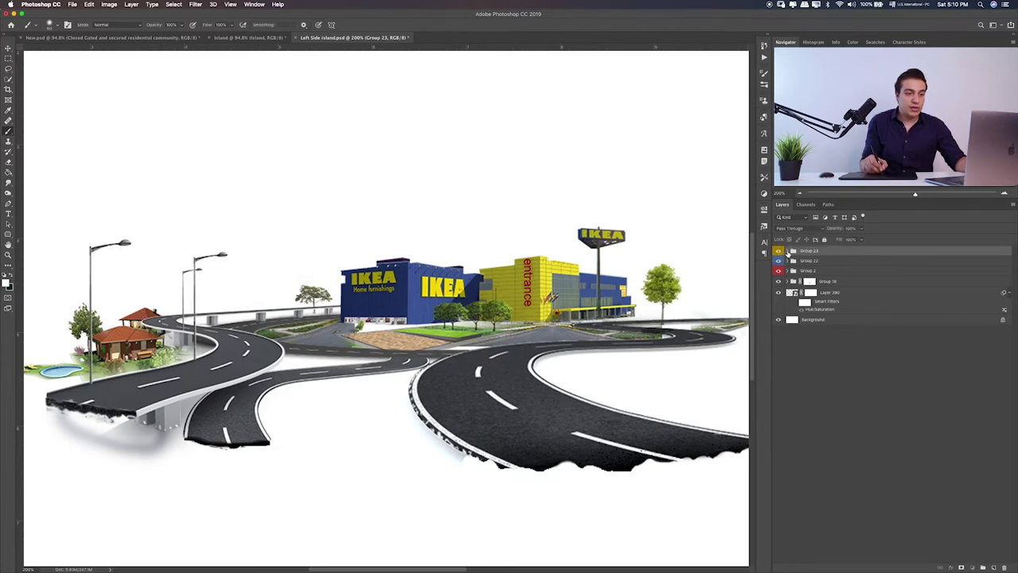
left_click(788, 252)
left_click(779, 295)
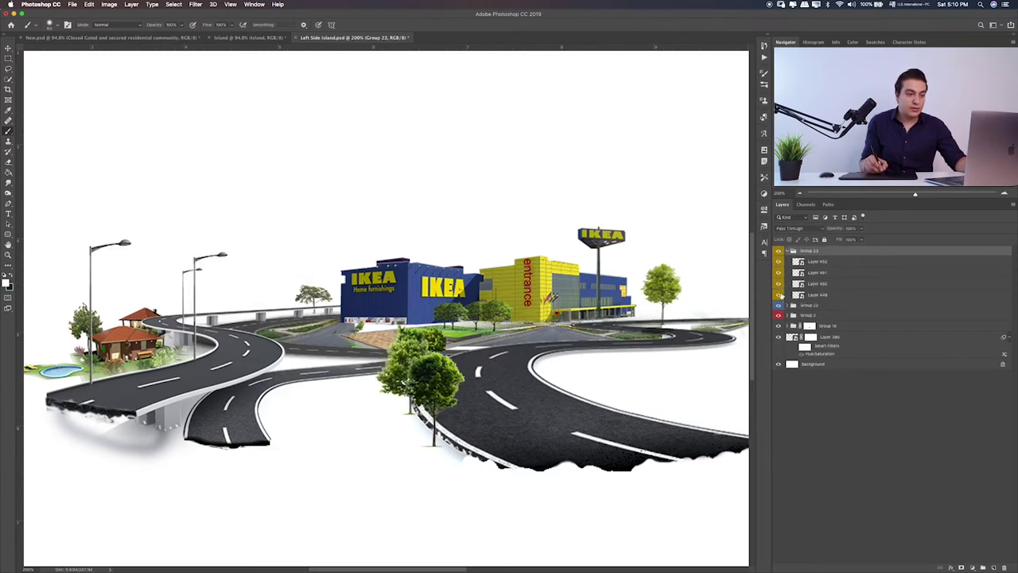
left_click(779, 272)
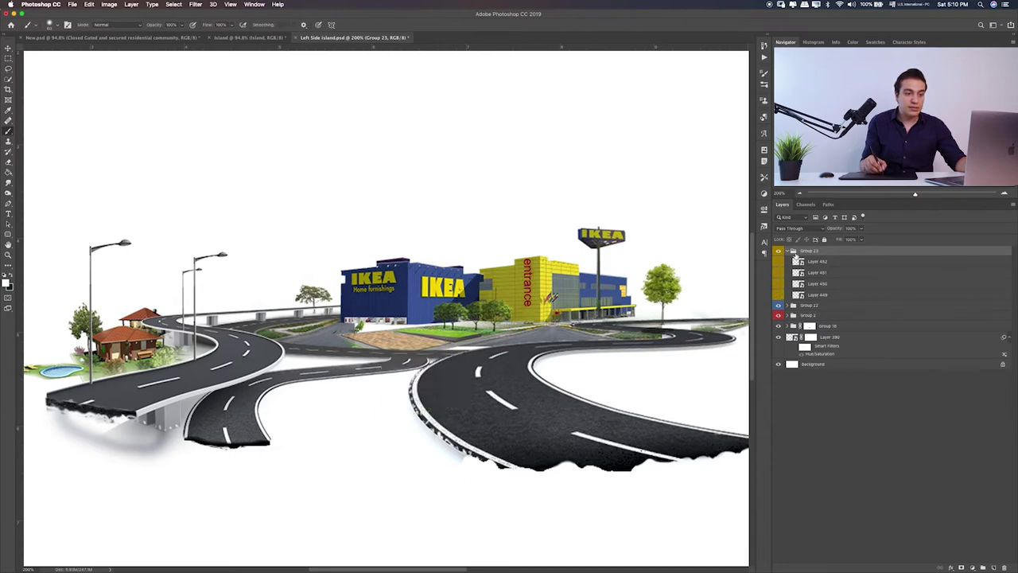
left_click(788, 251)
left_click(779, 251)
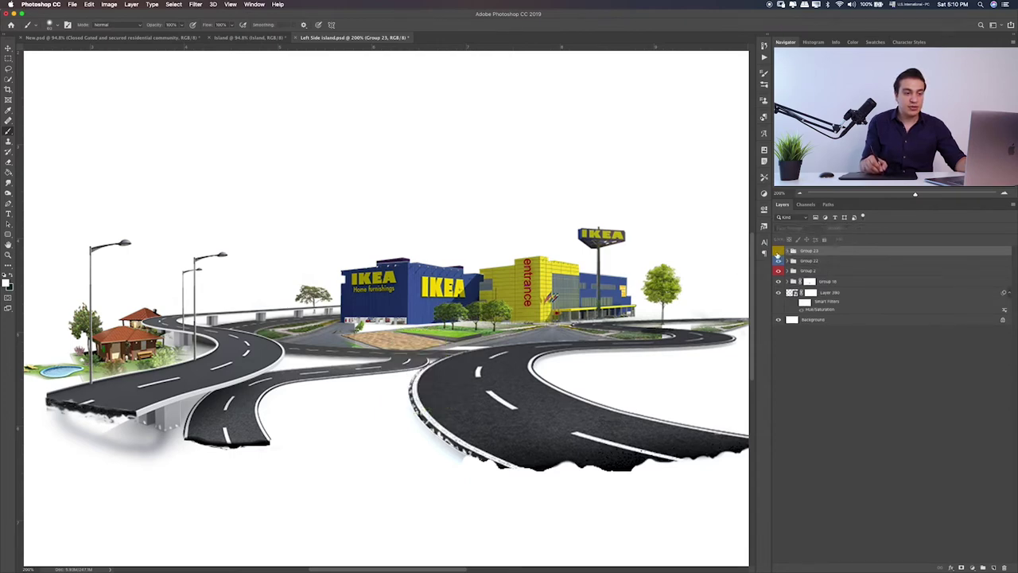
left_click(802, 262)
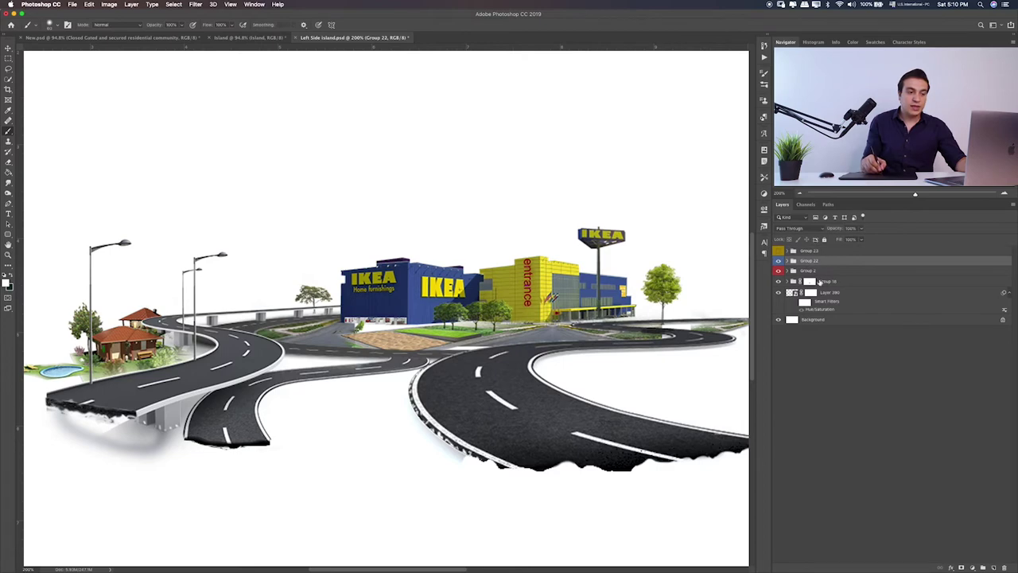
left_click(903, 271, "shift")
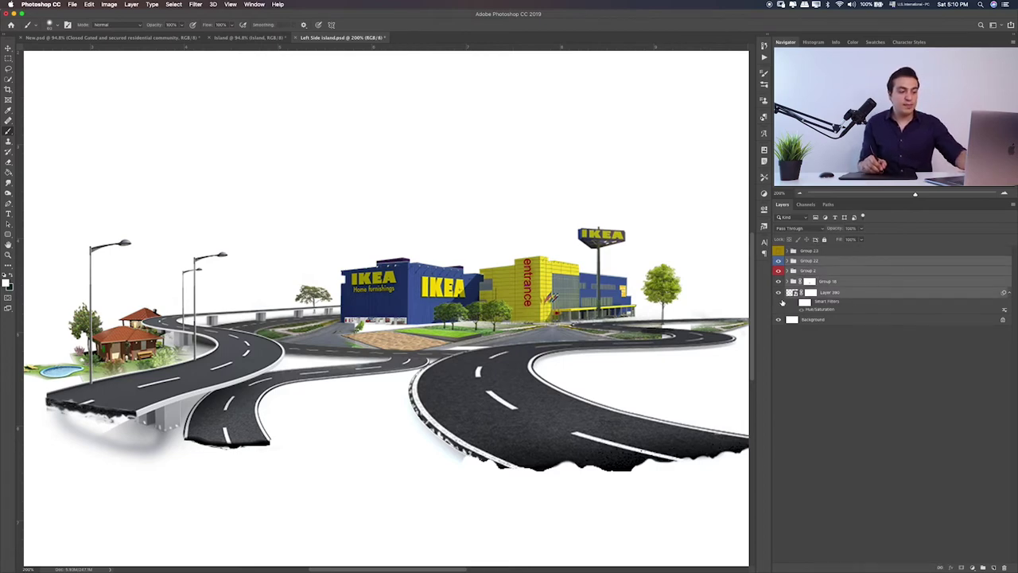
- Group the selected layers as Group 24 and drag it onto the Island document's floating island
key("ctrl+g")
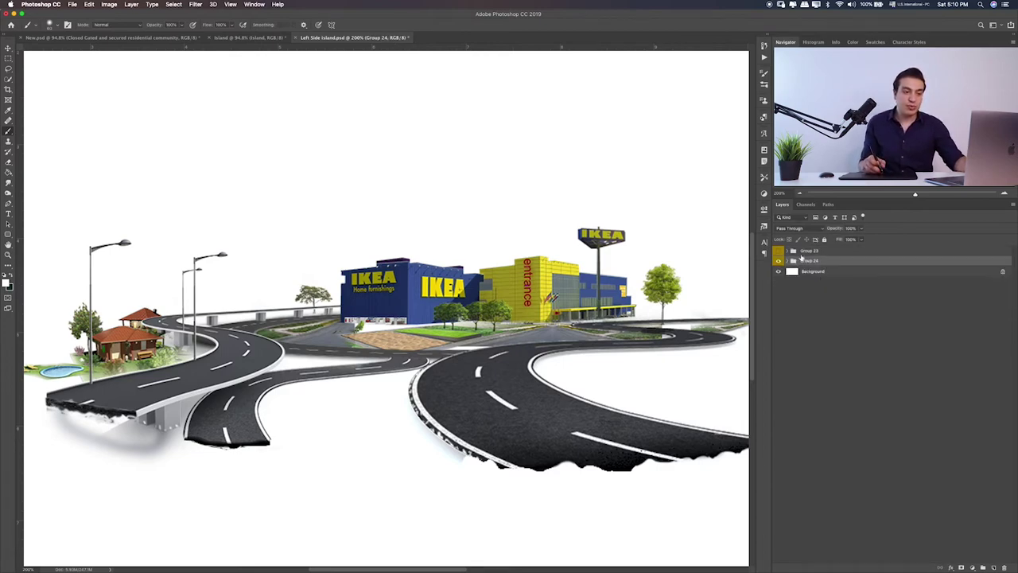
key("v")
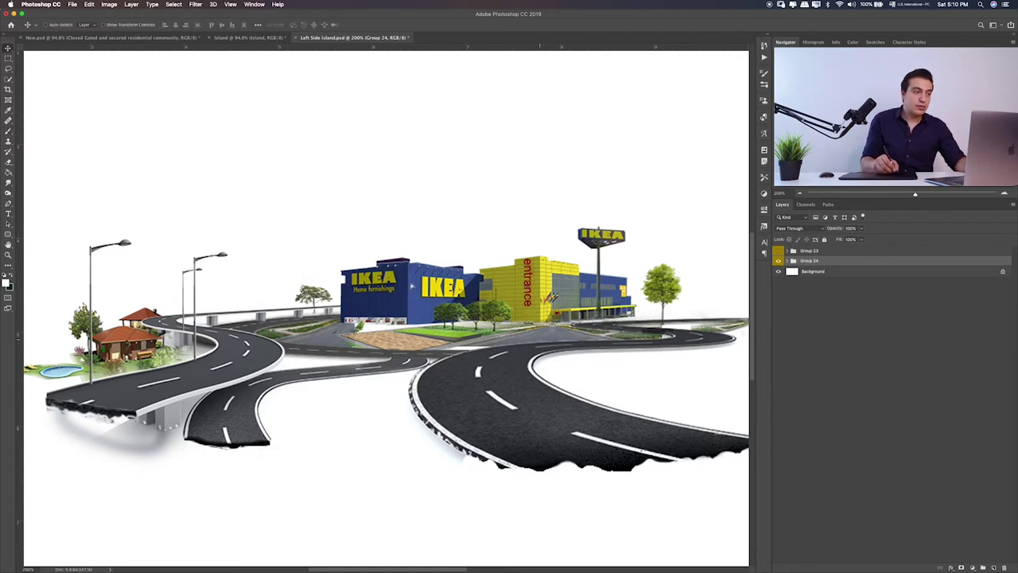
mouse_move(534, 296)
left_mouse_down()
mouse_move(238, 97)
mouse_move(257, 73)
left_mouse_up()
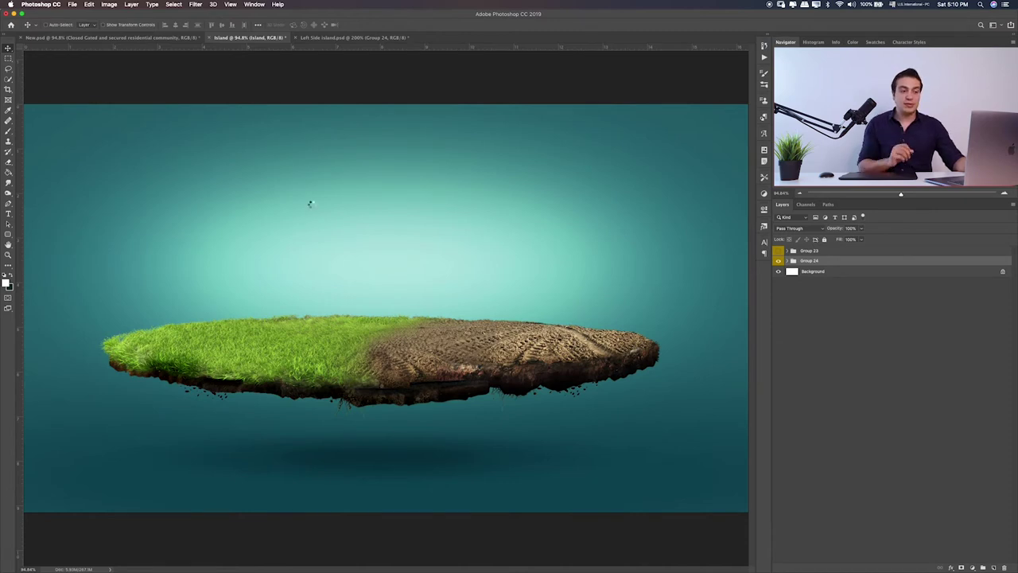
left_click_drag(310, 204, 311, 205)
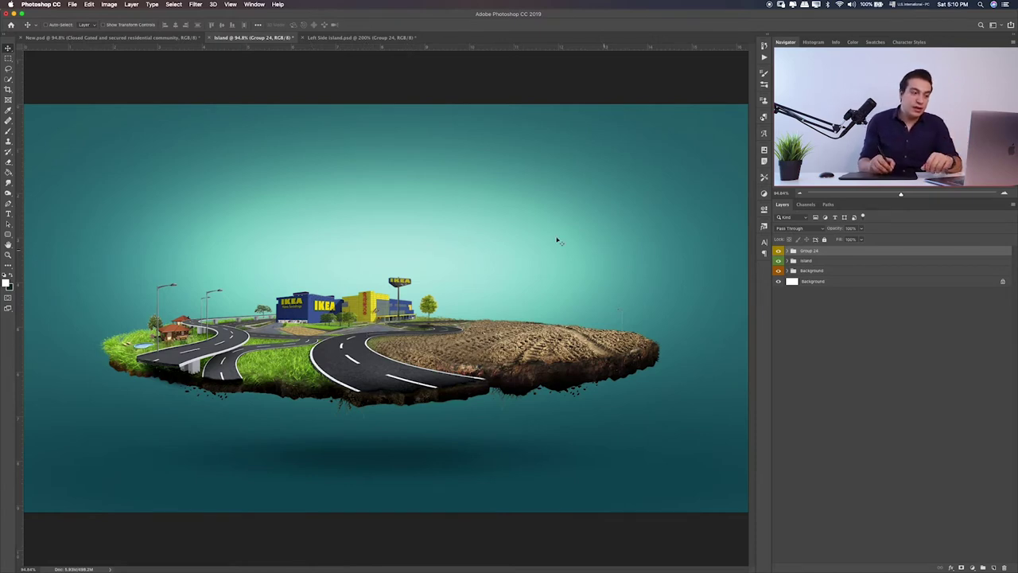
left_click(8, 58)
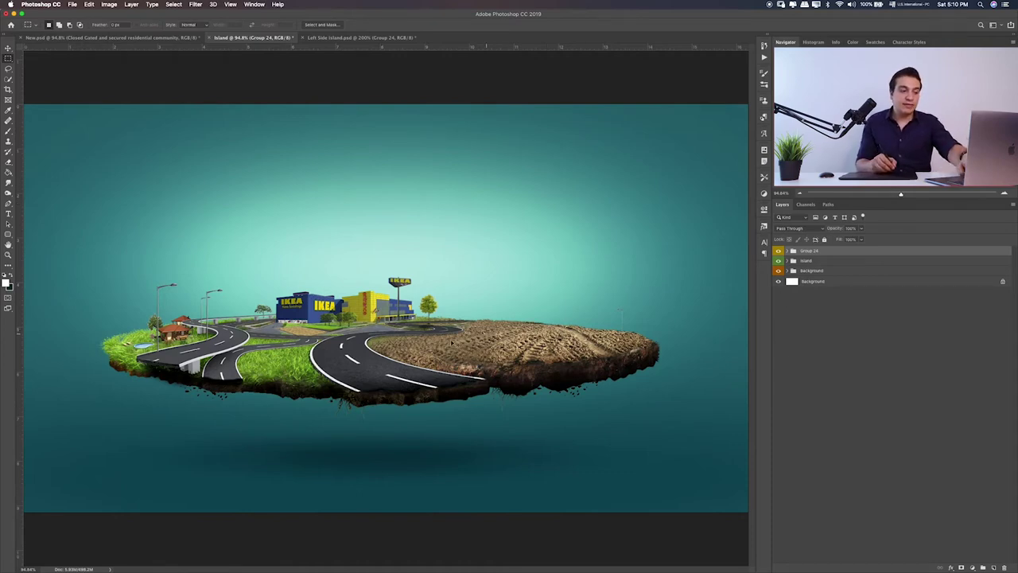
scroll(451, 342, "up", 5)
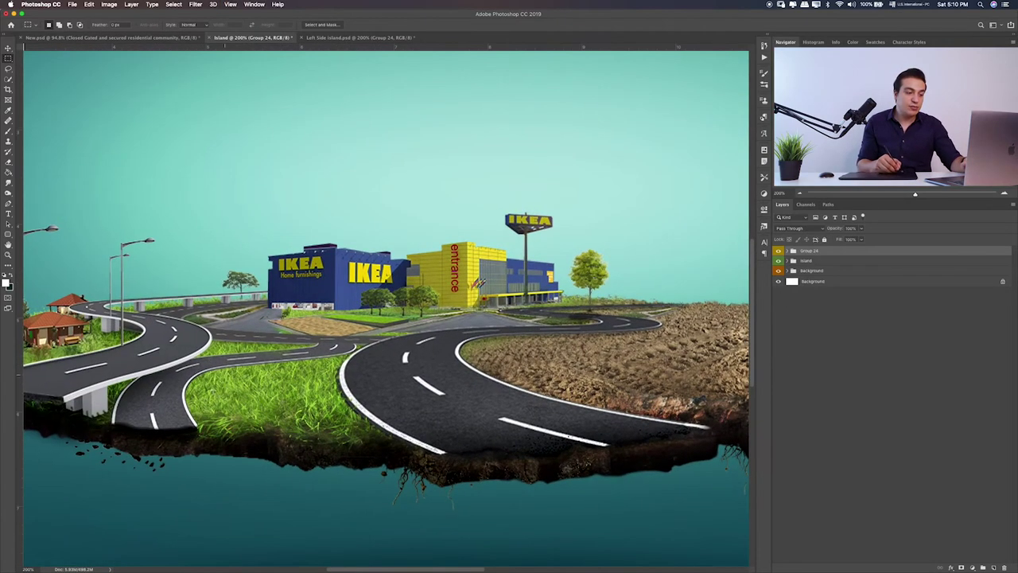
scroll(267, 350, "left", 3)
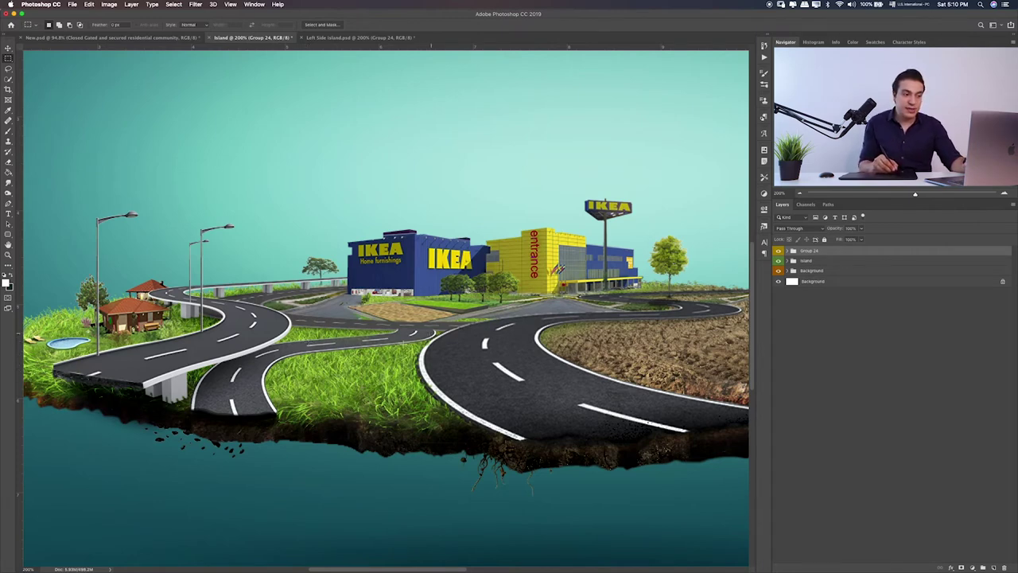
scroll(386, 303, "left", 5)
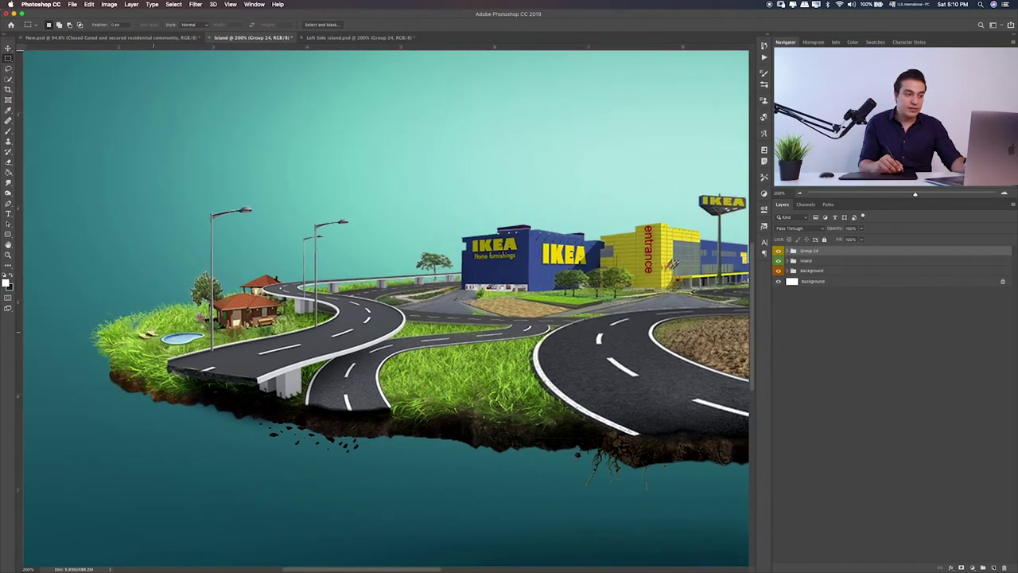
scroll(448, 322, "right", 5)
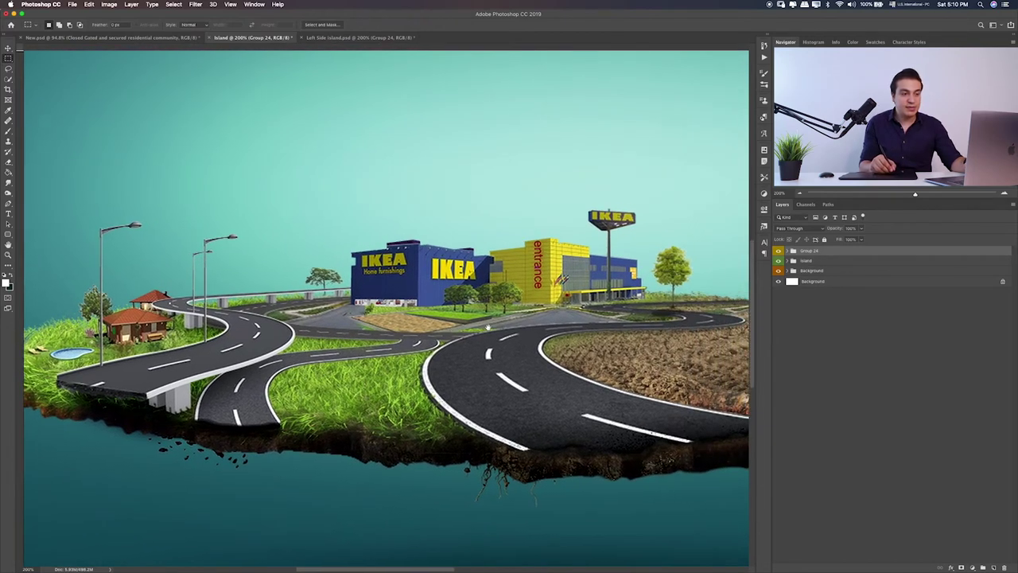
scroll(470, 340, "right", 5)
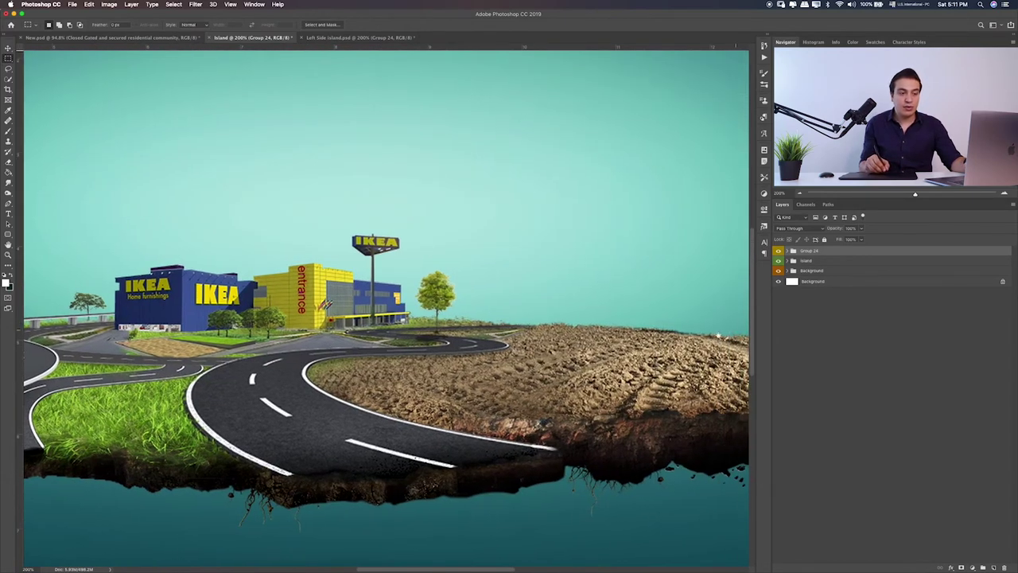
scroll(592, 326, "right", 3)
scroll(592, 326, "right", 2)
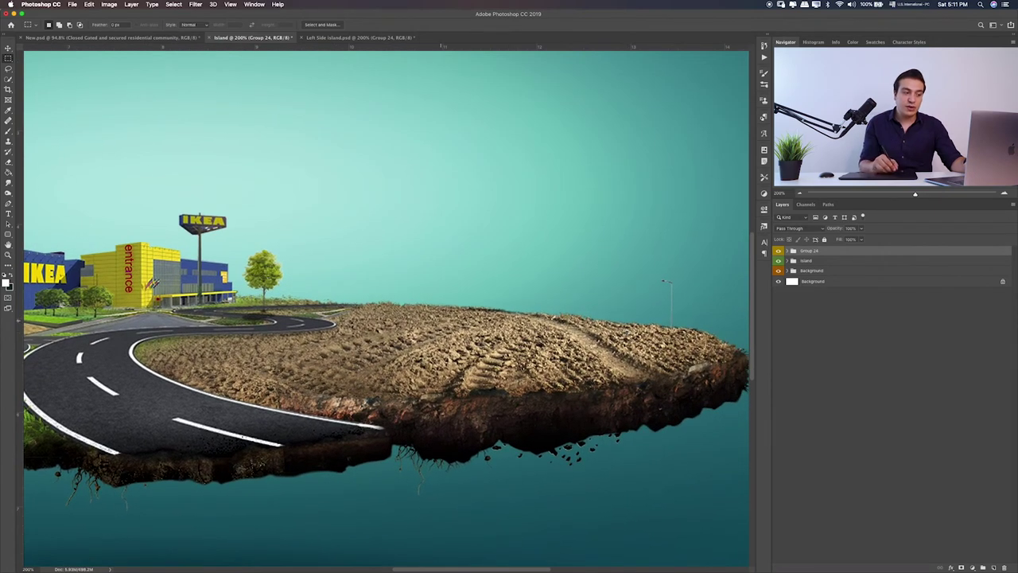
scroll(412, 340, "left", 3)
scroll(358, 369, "left", 2)
scroll(358, 370, "down", 1)
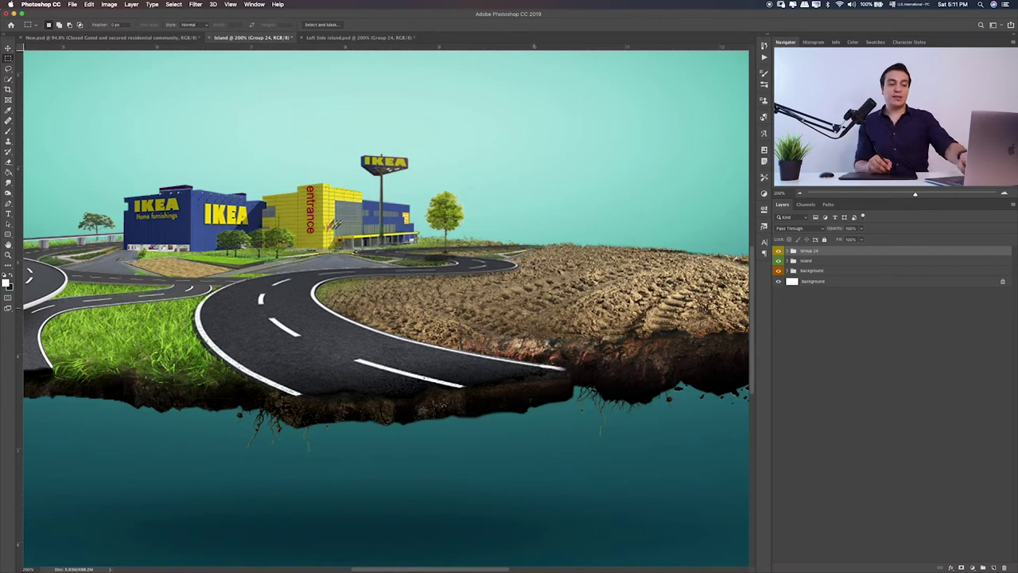
key("ctrl+0")
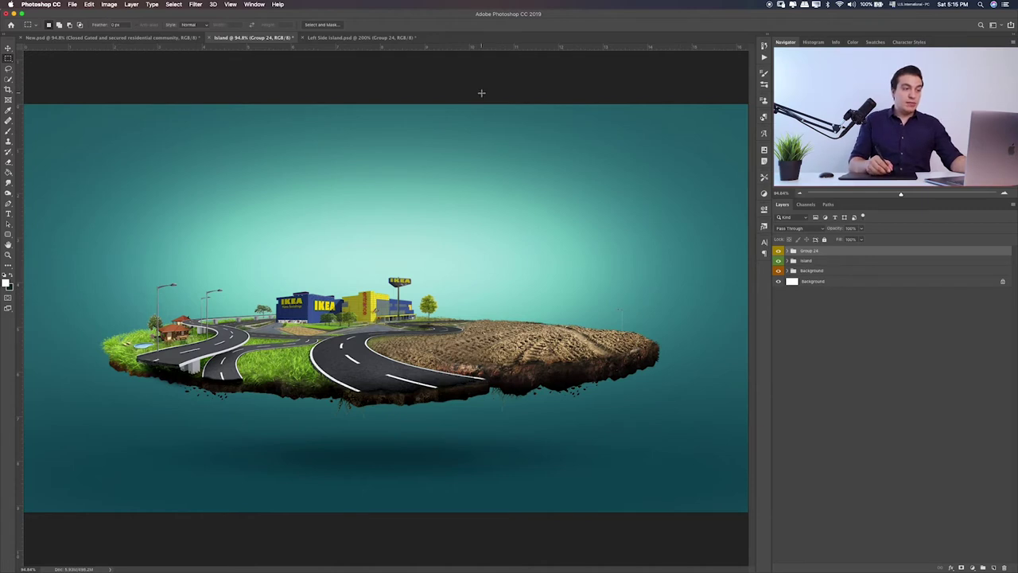
- Drag Right Side island.psd from Finder onto Photoshop's tab bar to open it
key("super+Tab")
key("super+Tab")
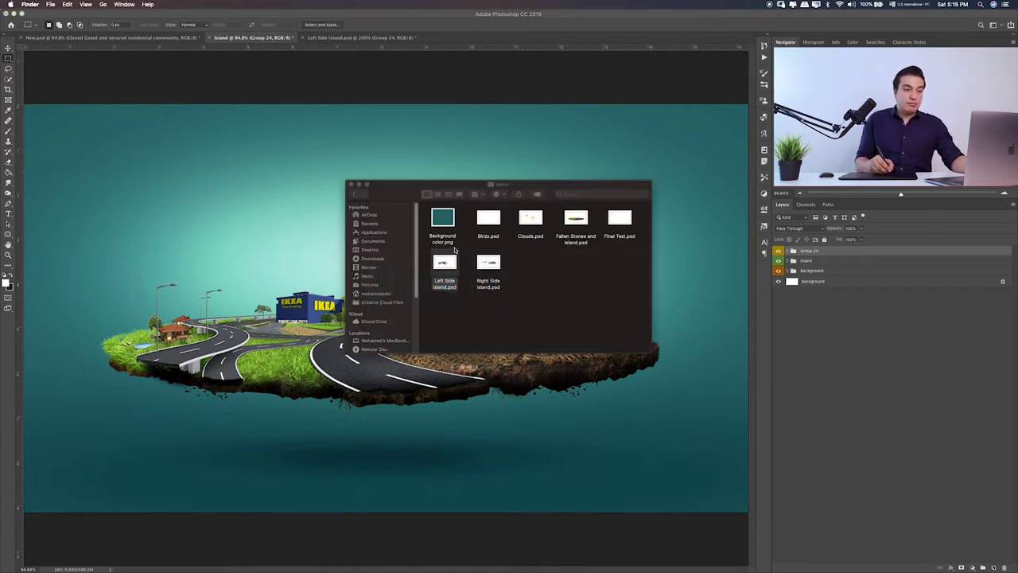
left_click_drag(491, 264, 340, 44)
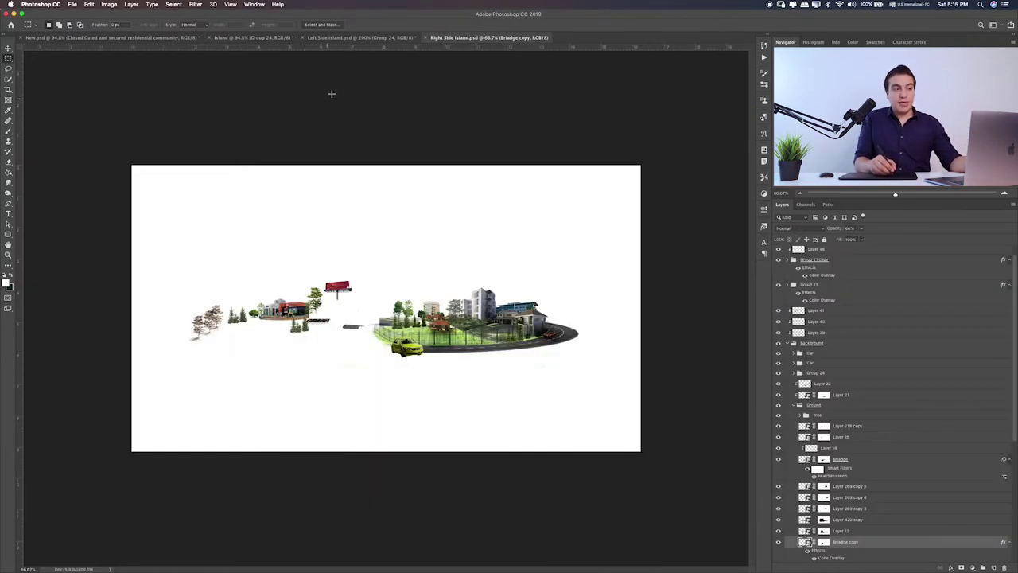
- Close Left Side island.psd without saving changes
left_click(353, 39)
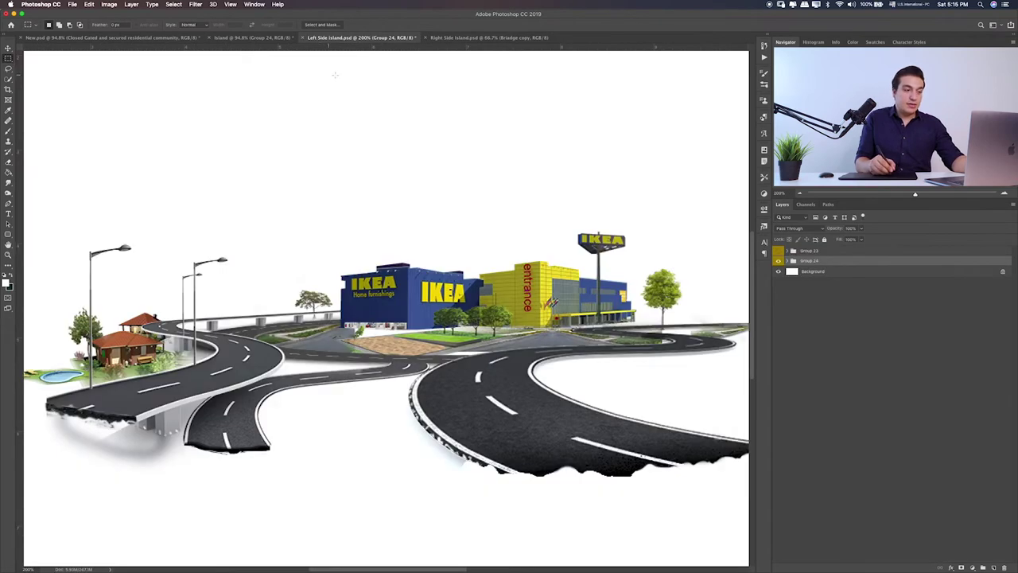
key("ctrl+w")
left_click(477, 185)
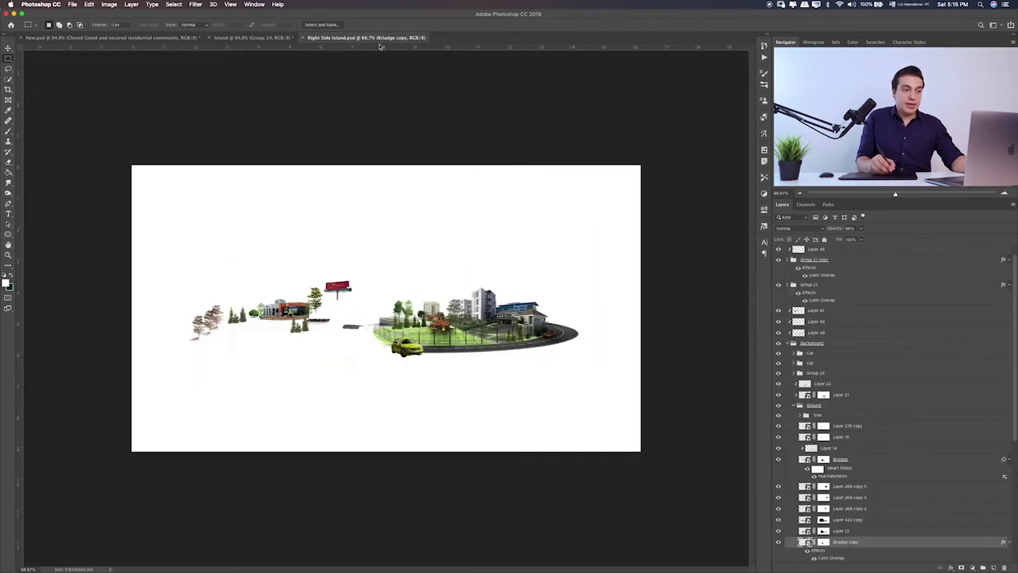
- Zoom Right Side island to 200% and pan across its car, houses and billboard
key("ctrl+0")
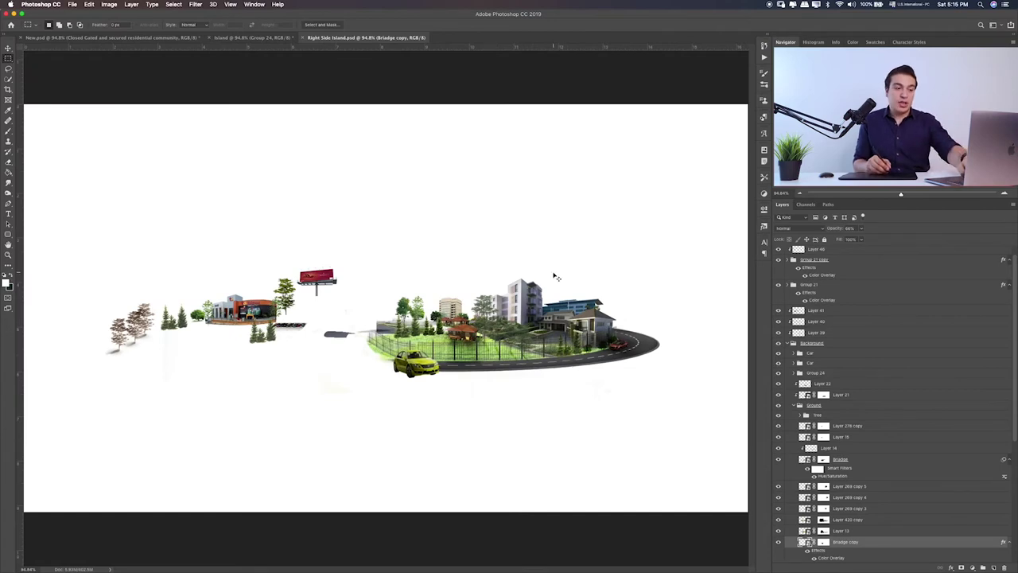
key("ctrl+plus")
key("ctrl+plus")
scroll(300, 314, "right", 5)
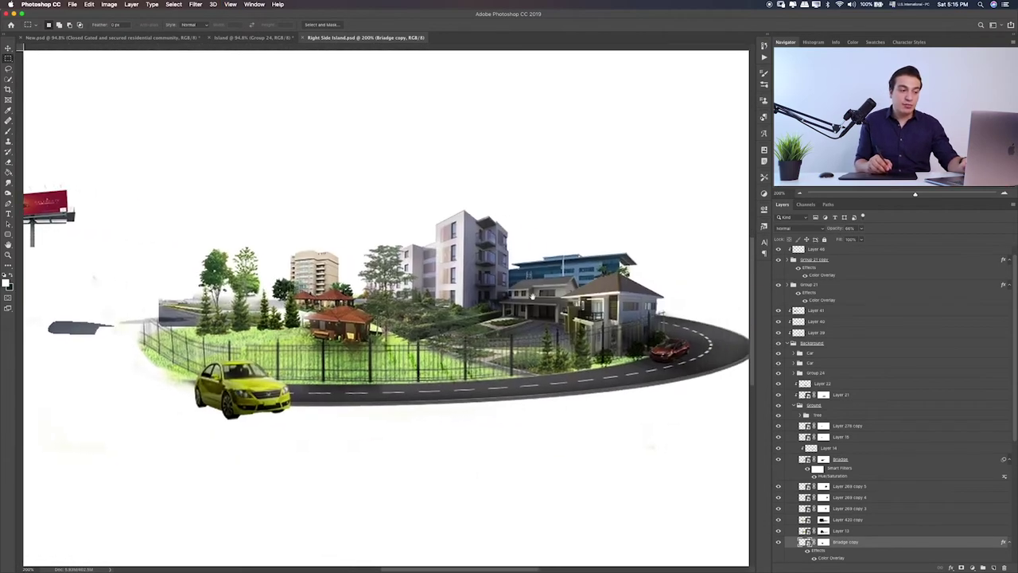
scroll(477, 302, "right", 2)
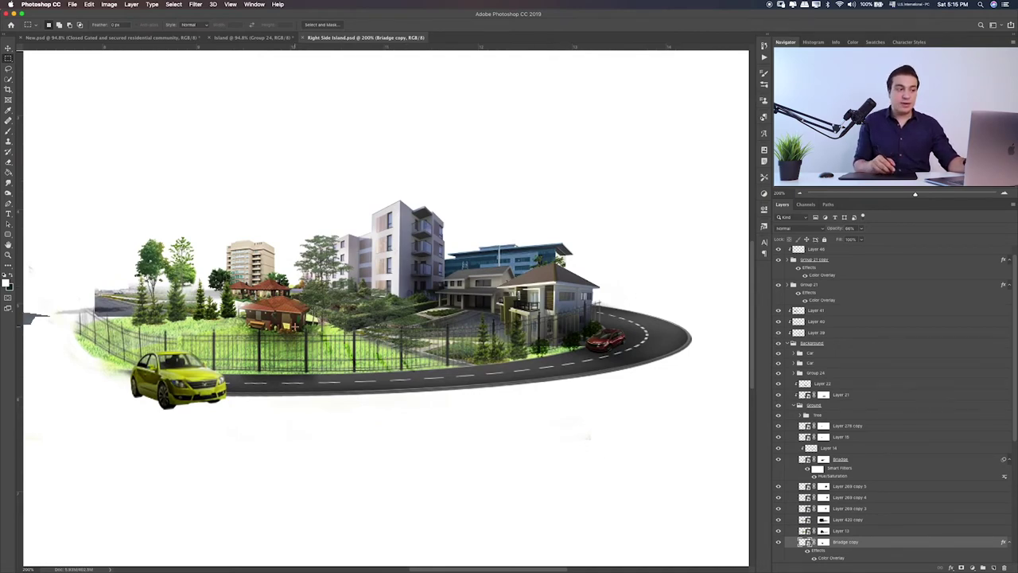
scroll(271, 306, "left", 10)
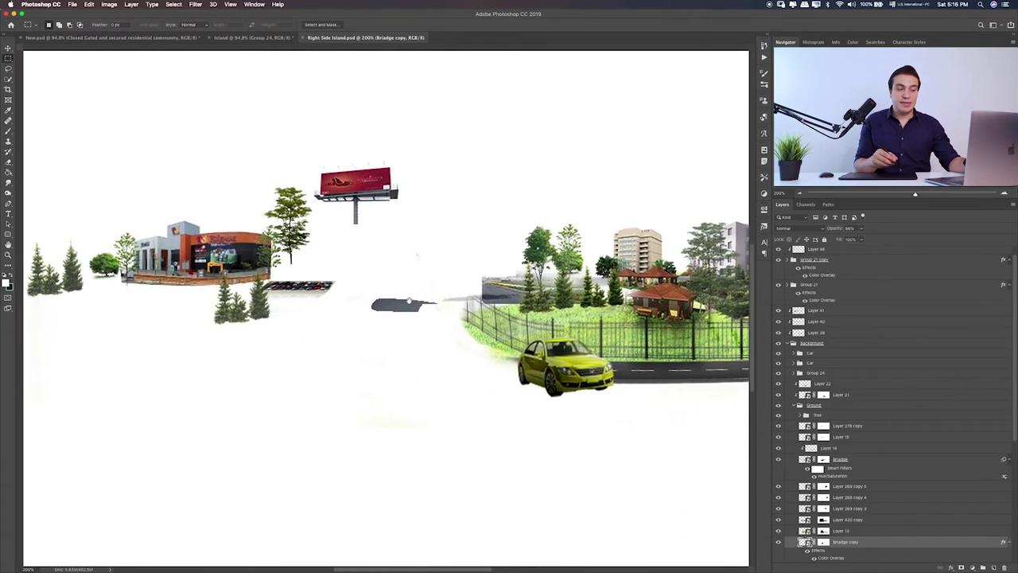
scroll(249, 289, "left", 5)
scroll(263, 302, "left", 5)
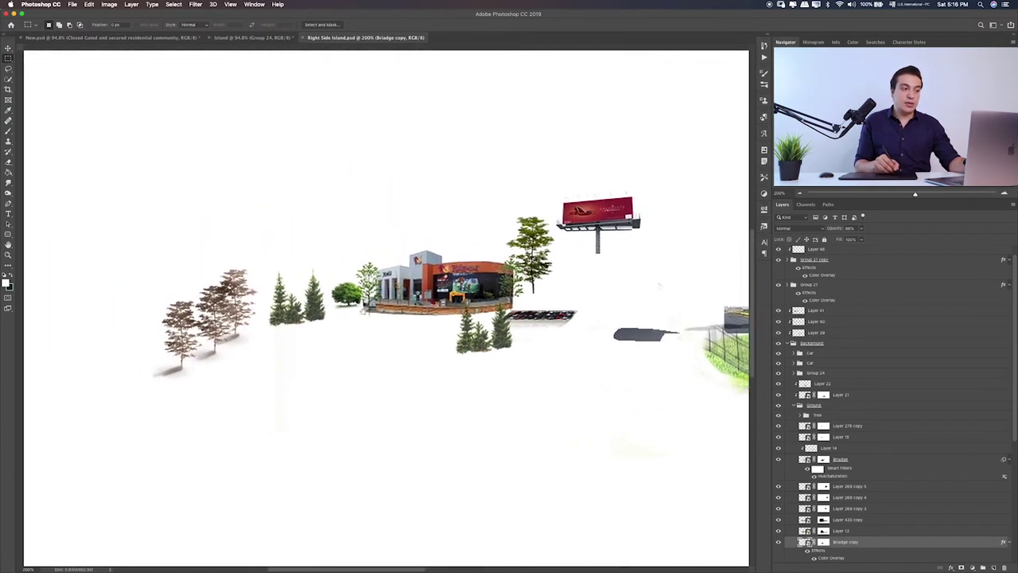
scroll(501, 303, "right", 5)
scroll(358, 301, "right", 3)
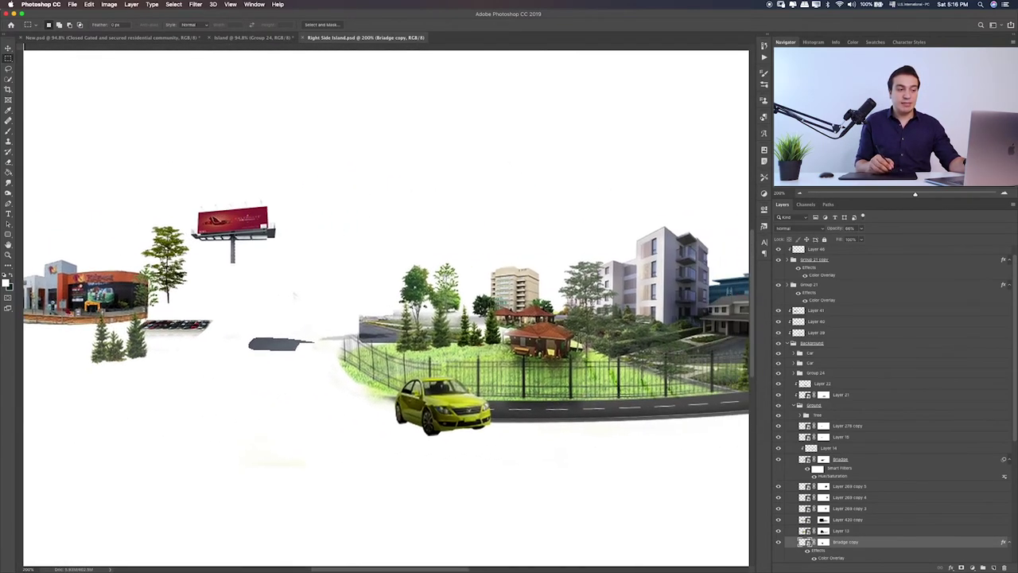
scroll(244, 299, "right", 1)
scroll(245, 299, "right", 1)
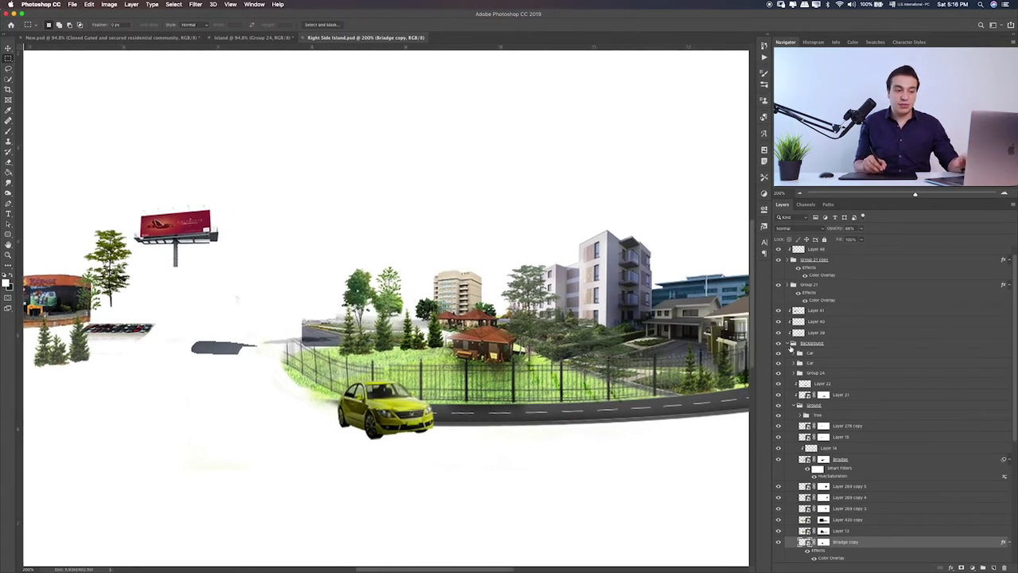
scroll(803, 374, "down", 4)
scroll(820, 410, "down", 3)
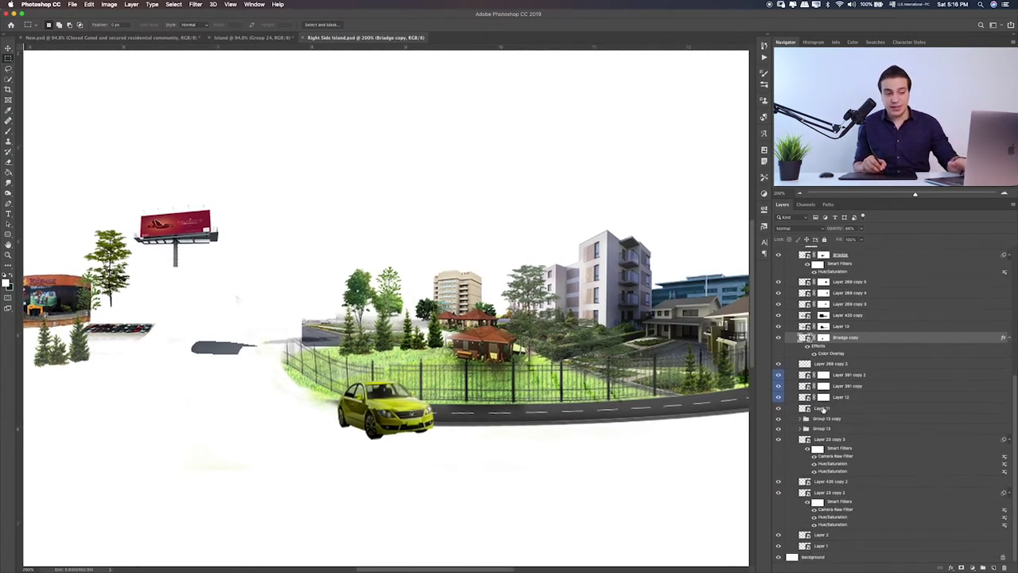
scroll(822, 414, "down", 1)
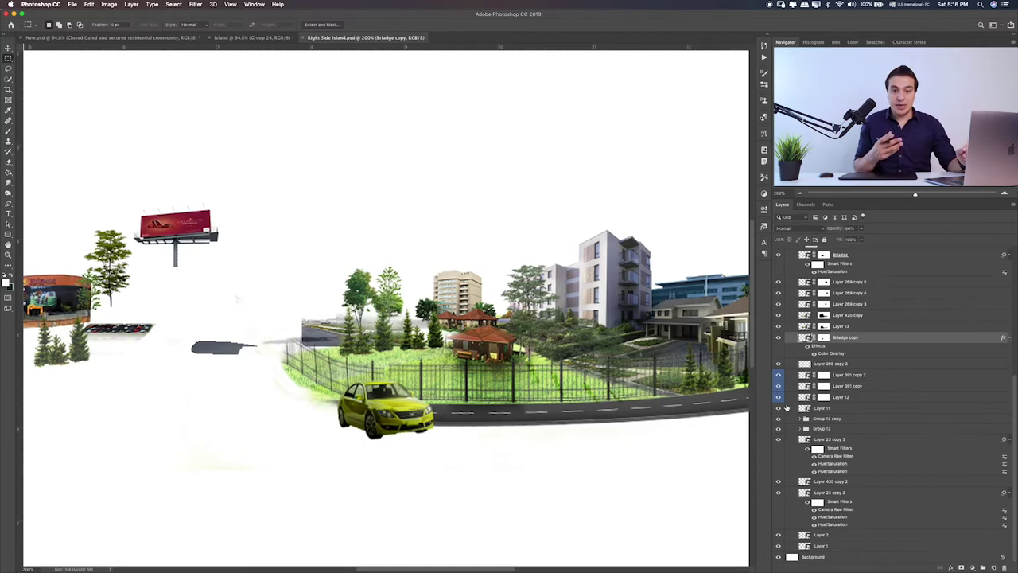
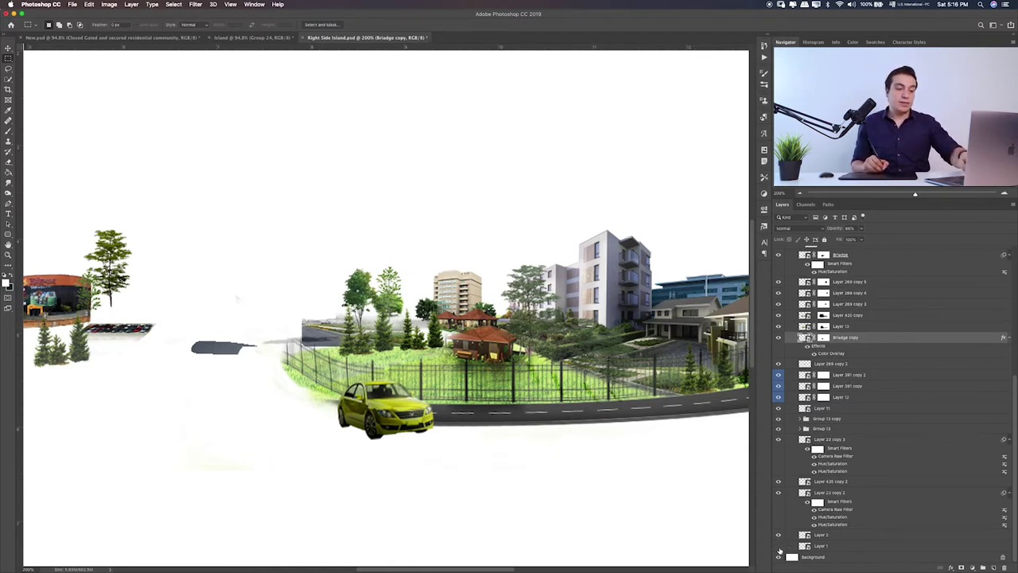
- Toggle the billboard, shop, tree, pine tree and bush layers to identify them
key("ctrl+0")
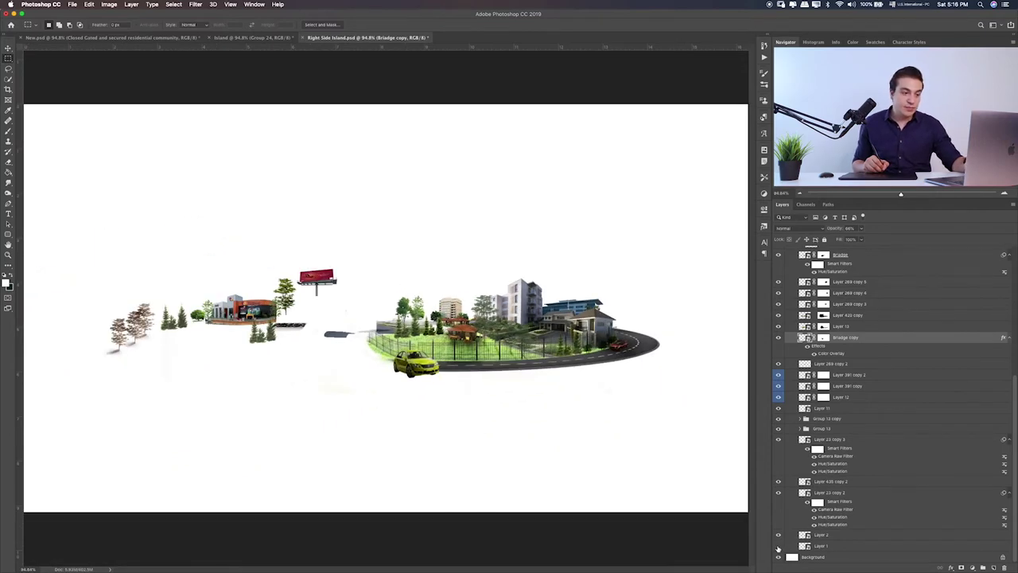
left_click(778, 547)
left_click(777, 540)
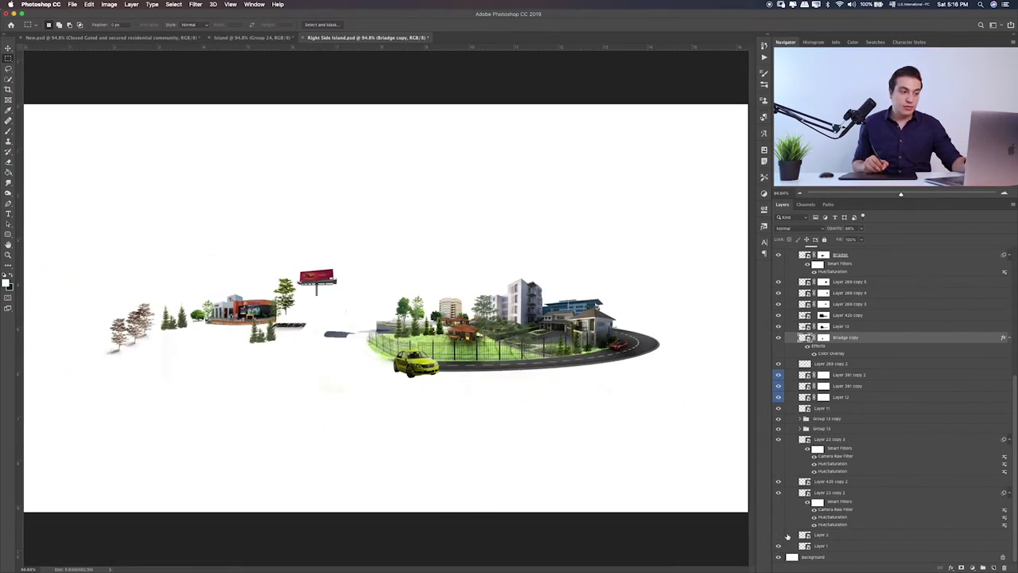
left_click(781, 535)
left_click(781, 536)
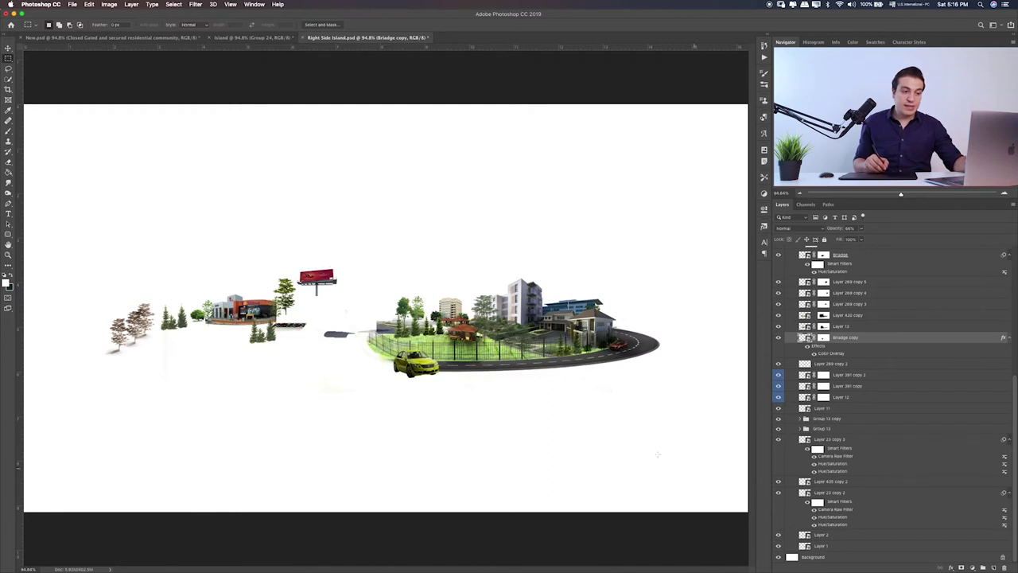
left_click(779, 496)
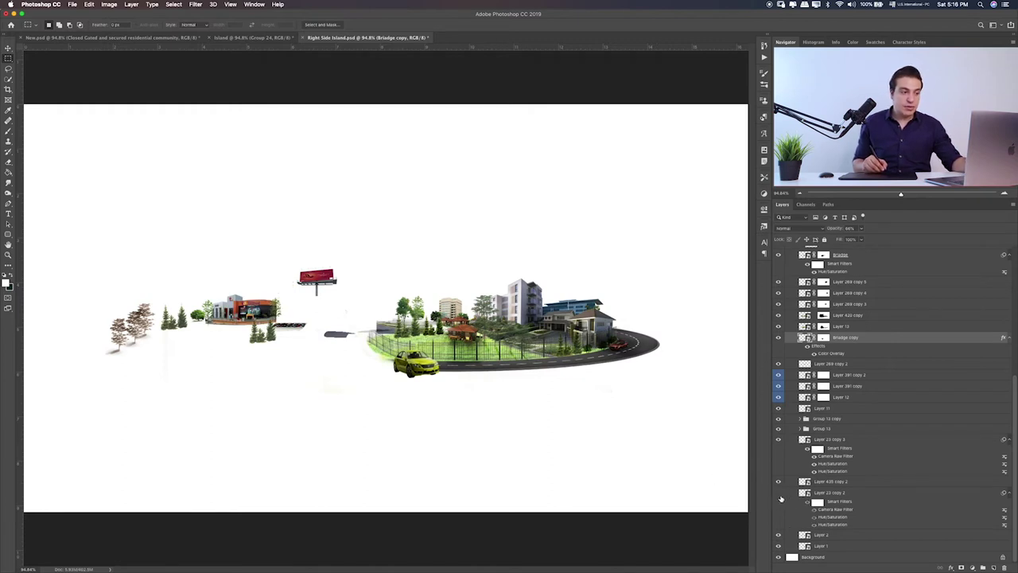
left_click(782, 490)
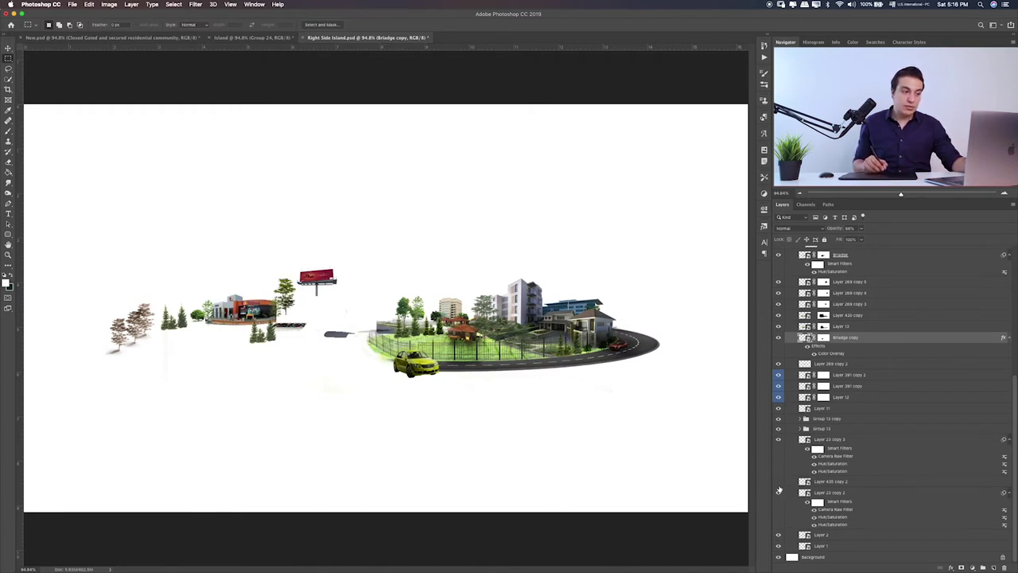
left_click(778, 482)
left_click(780, 445)
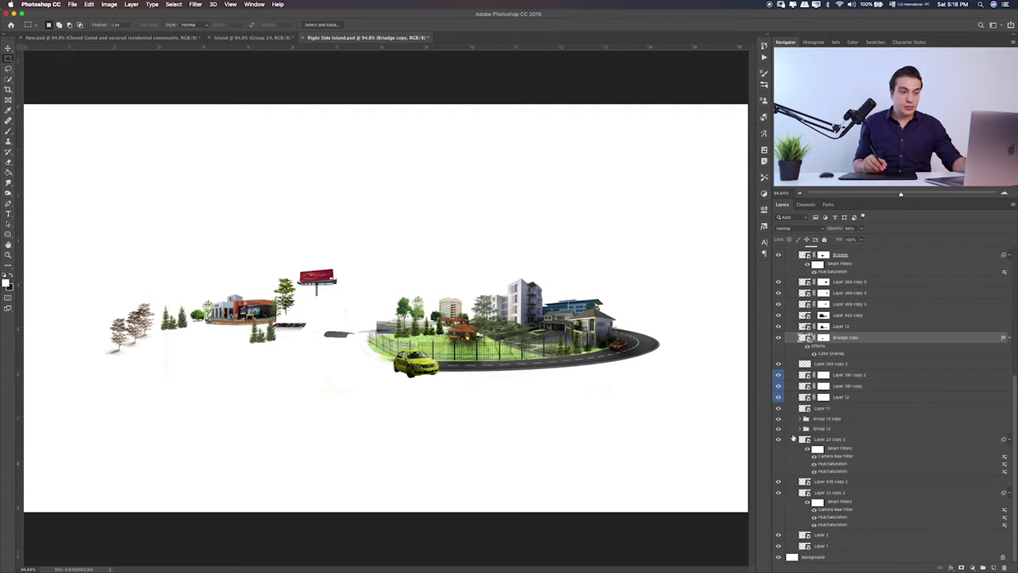
left_click(778, 429)
left_click(779, 429)
left_click(780, 421)
left_click(778, 409)
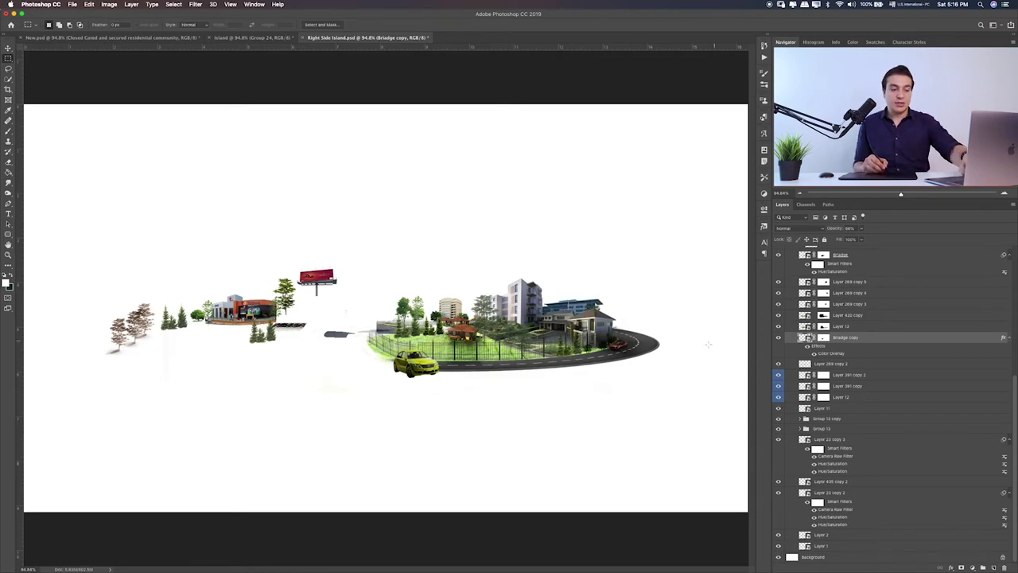
- At 200% zoom, check the grass, curved road, dark strip and middle tree layers
key("super+plus")
key("super+plus")
scroll(300, 314, "right", 5)
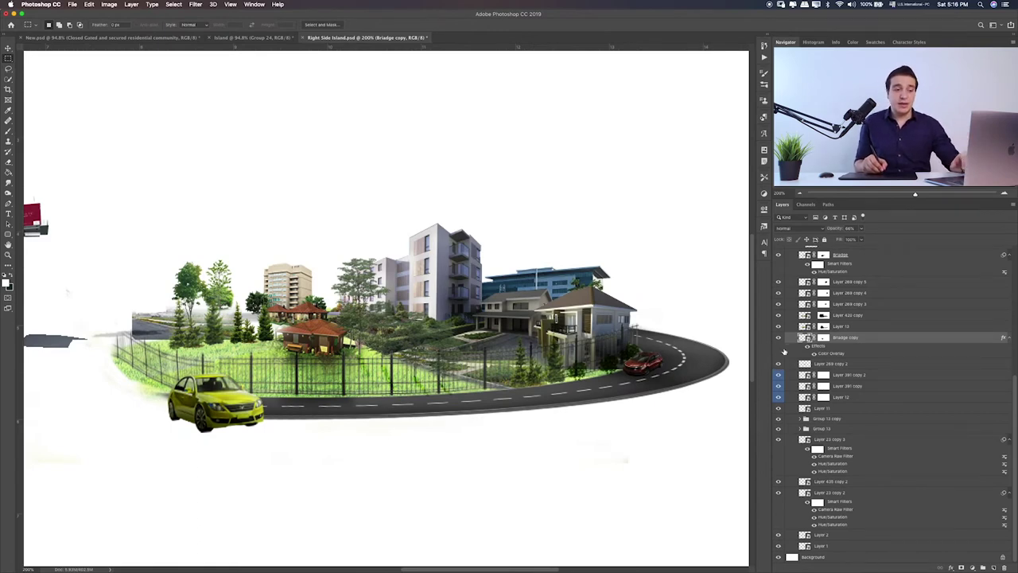
left_click(778, 325)
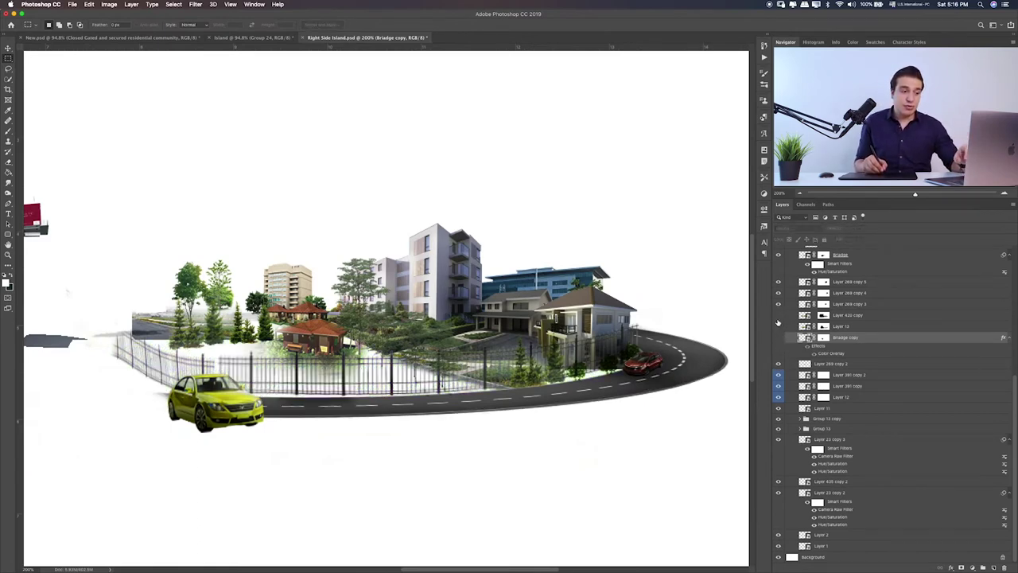
left_click(778, 326)
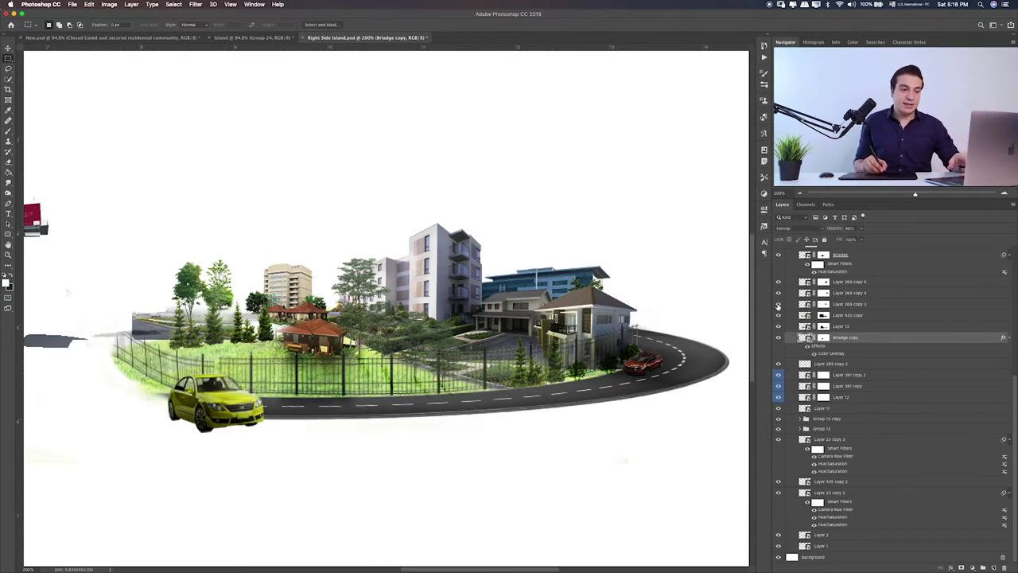
left_click(777, 293)
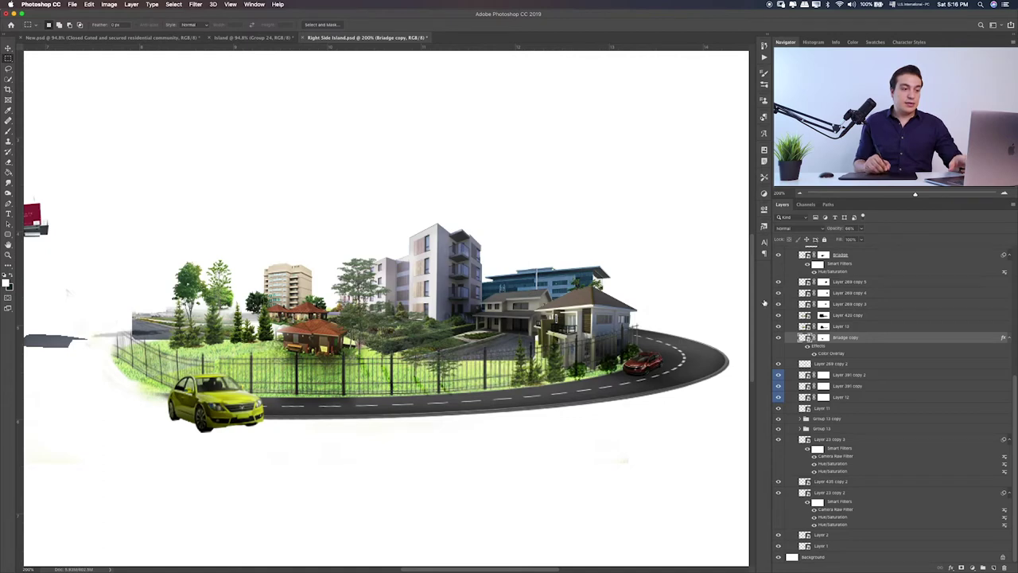
left_click(778, 292)
scroll(785, 323, "up", 2)
scroll(785, 323, "up", 2)
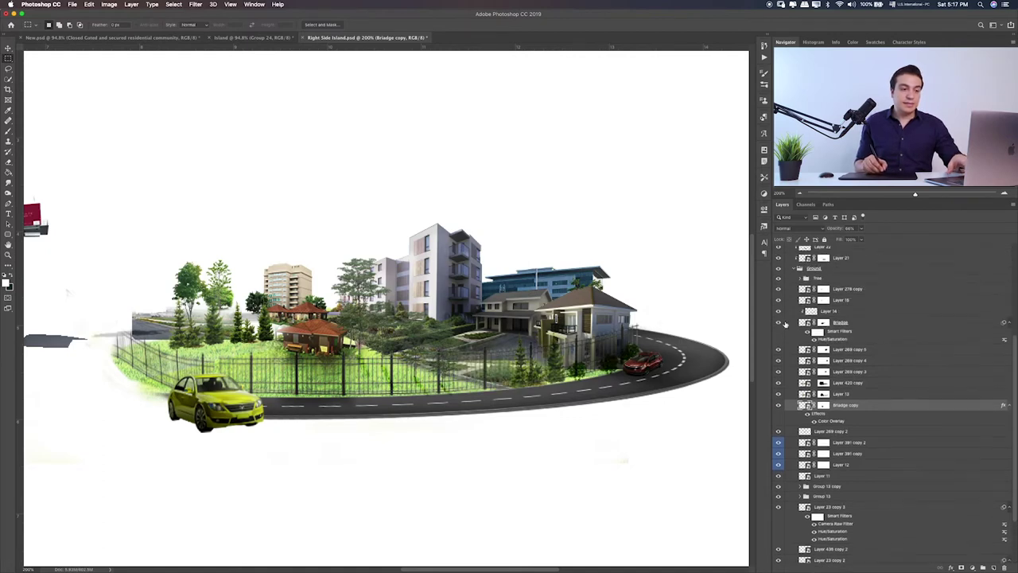
left_click(779, 322)
left_click(779, 322)
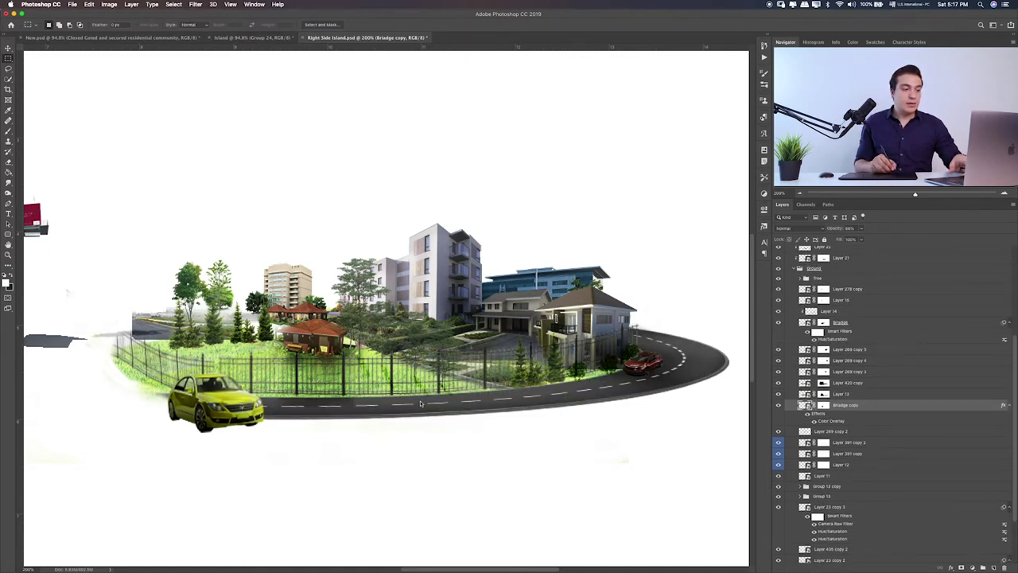
left_click(779, 322)
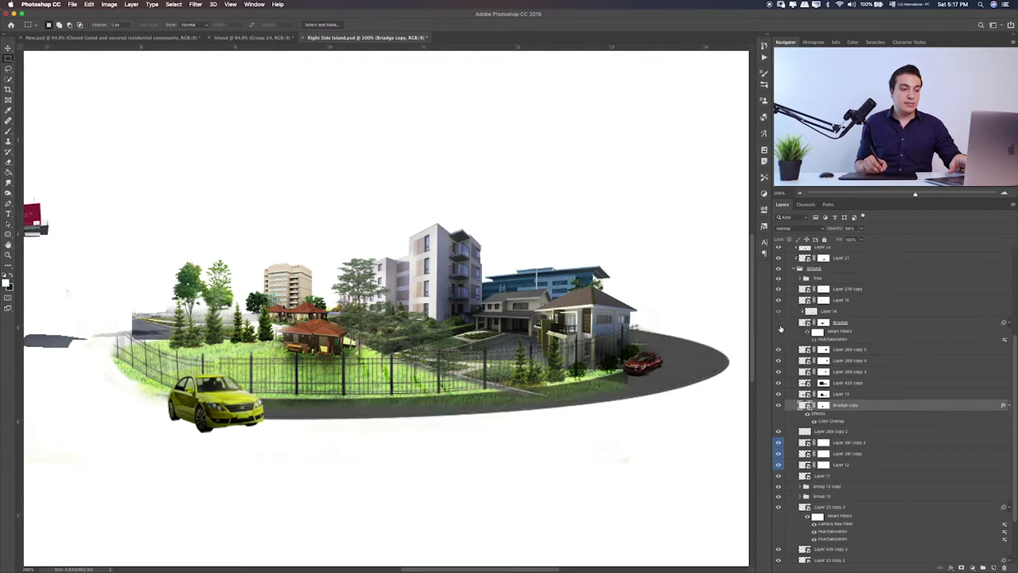
left_click(778, 322)
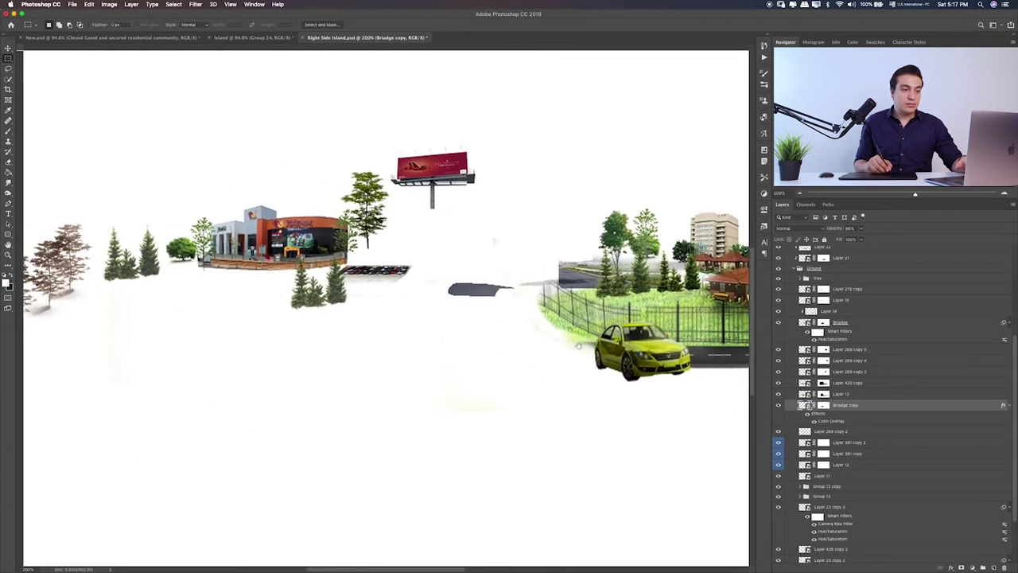
left_click(781, 301)
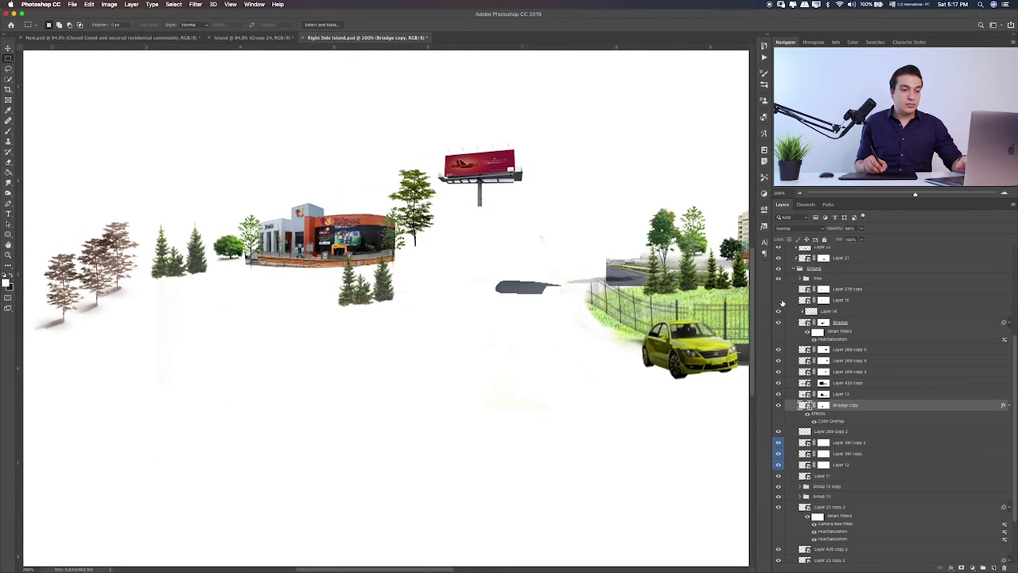
left_click(781, 299)
scroll(425, 296, "right", 2)
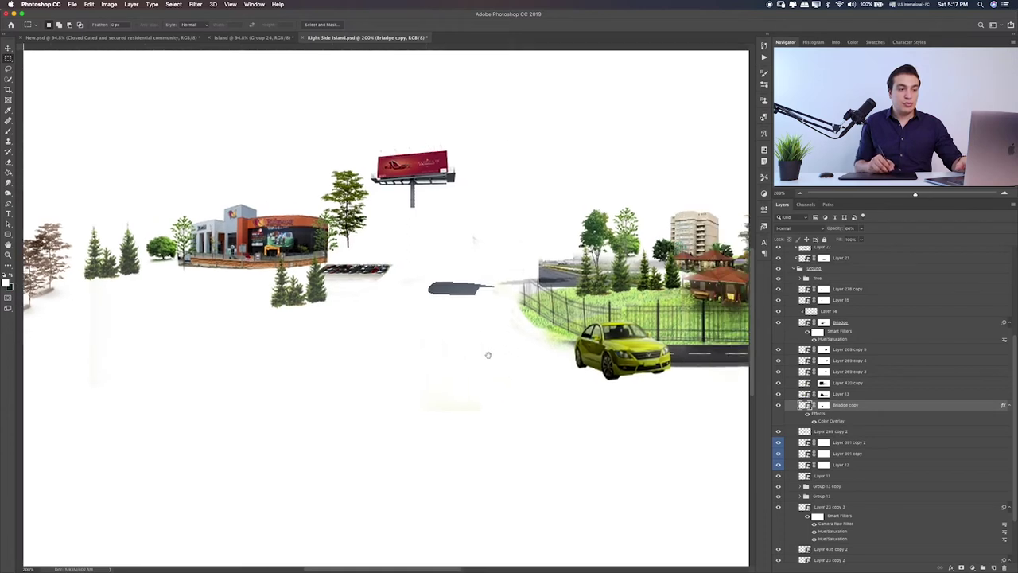
scroll(425, 296, "right", 2)
scroll(426, 296, "right", 1)
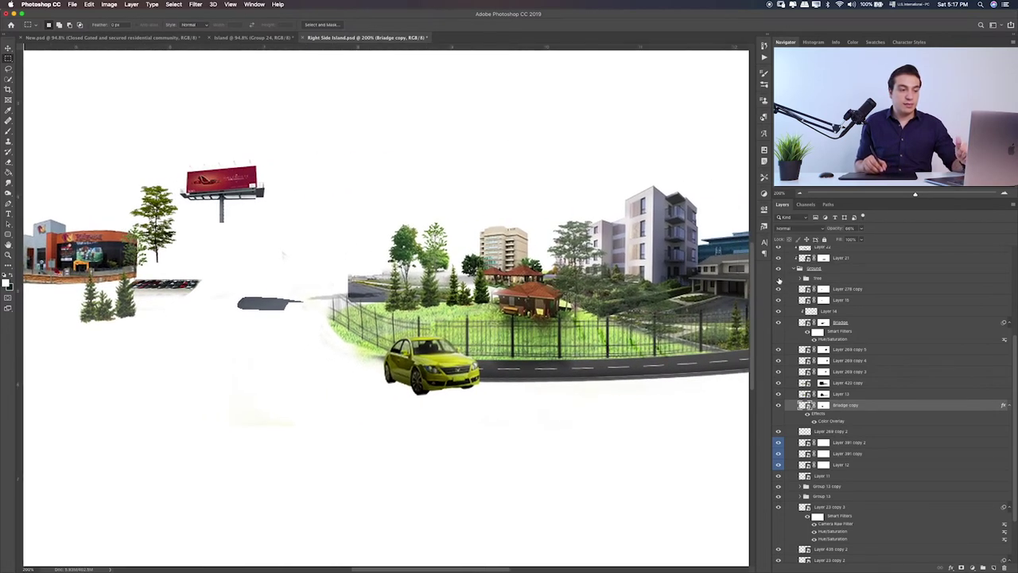
left_click(778, 278)
left_click(779, 279)
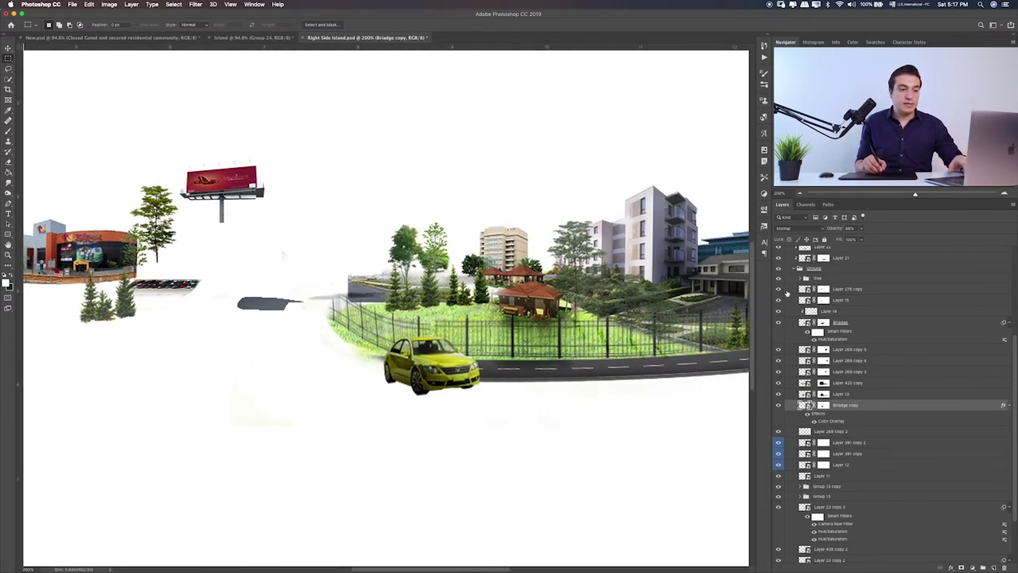
scroll(787, 319, "up", 3)
scroll(793, 343, "up", 2)
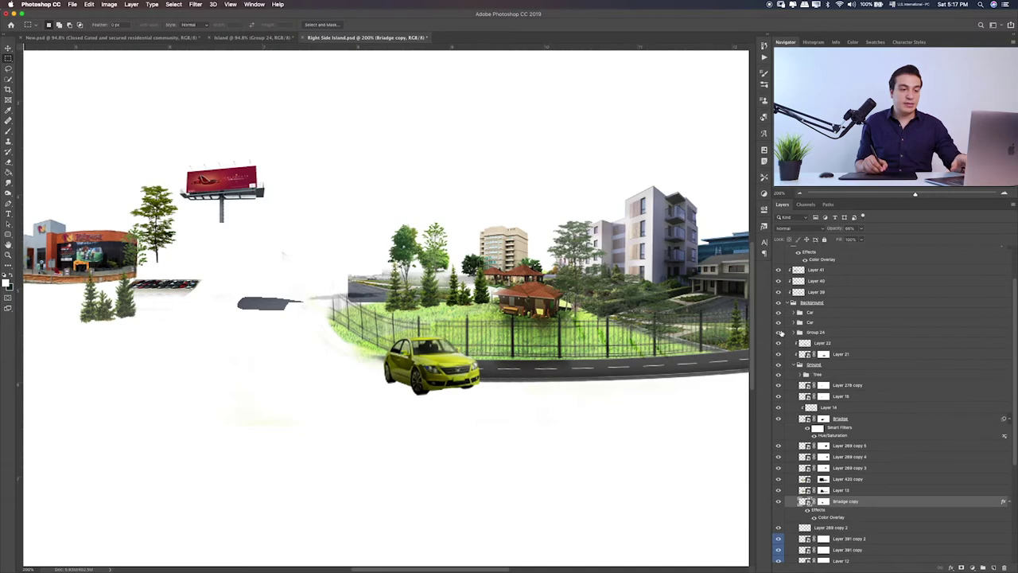
- Check Group 24's fence, houses and buildings and the yellow car layer
left_click(779, 332)
left_click(780, 333)
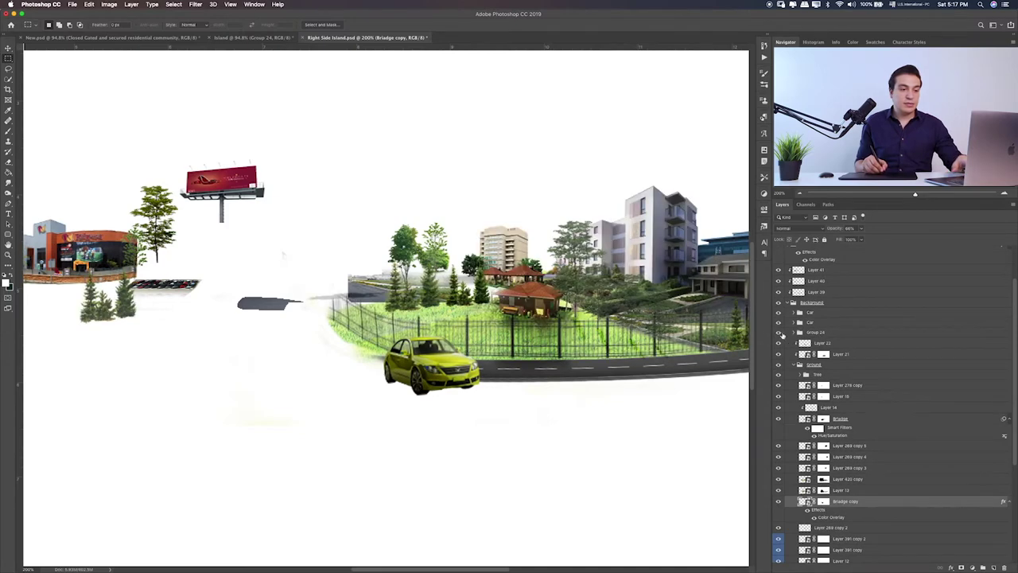
left_click(795, 334)
left_click(779, 332)
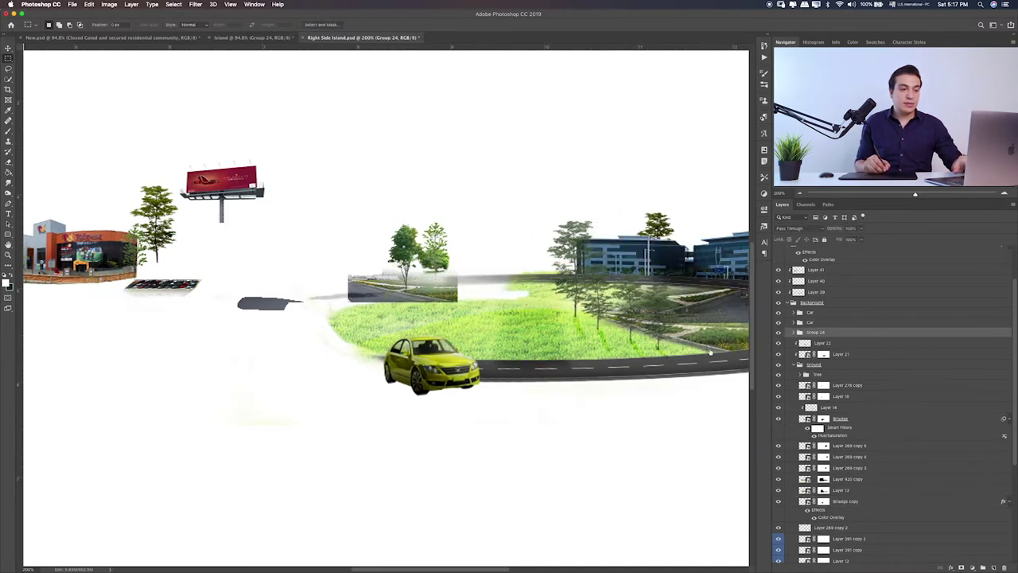
left_click(779, 333)
scroll(385, 307, "right", 5)
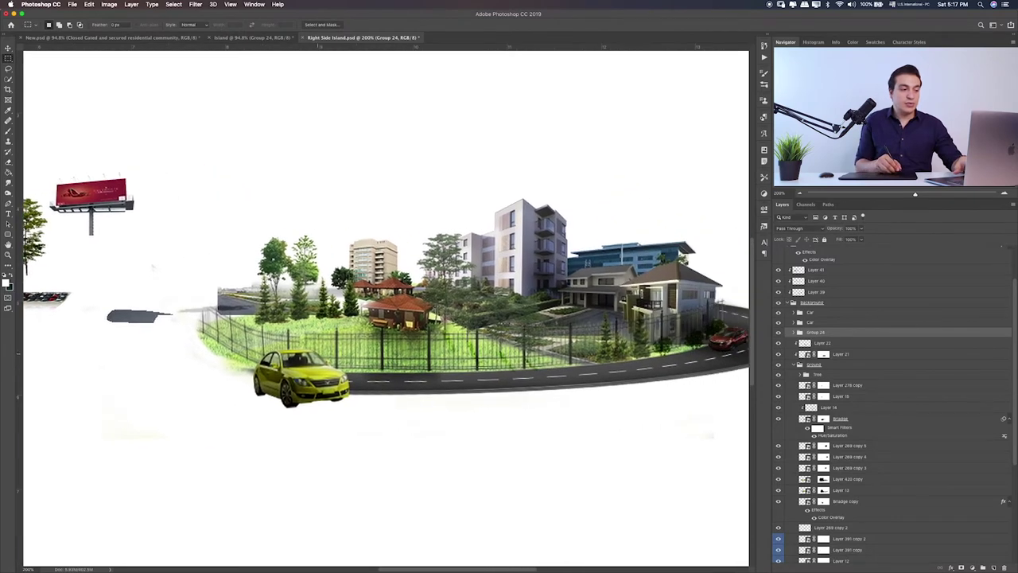
scroll(385, 306, "left", 10)
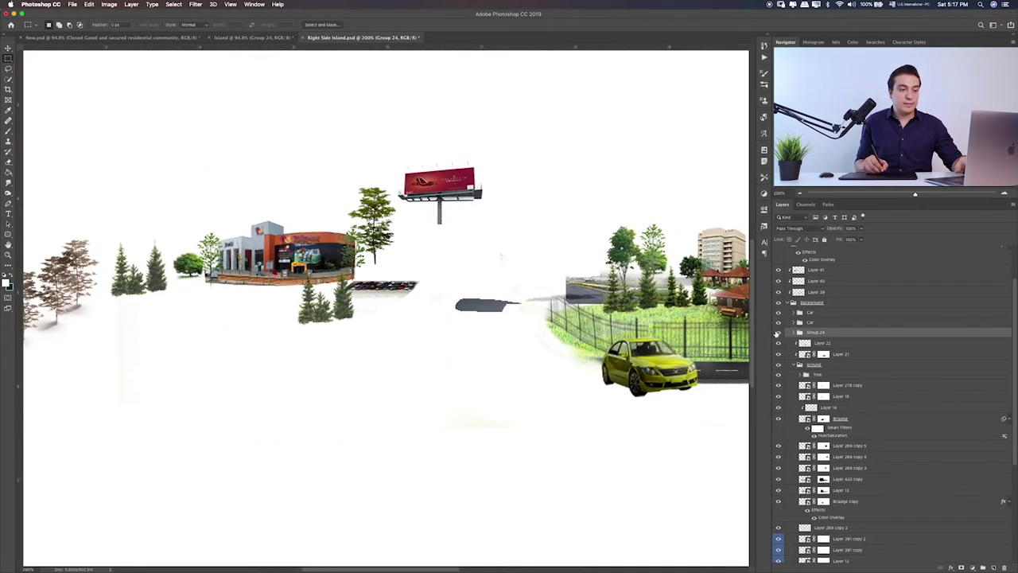
left_click(778, 333)
left_click(778, 330)
left_click(778, 322)
left_click(781, 322)
scroll(786, 324, "up", 3)
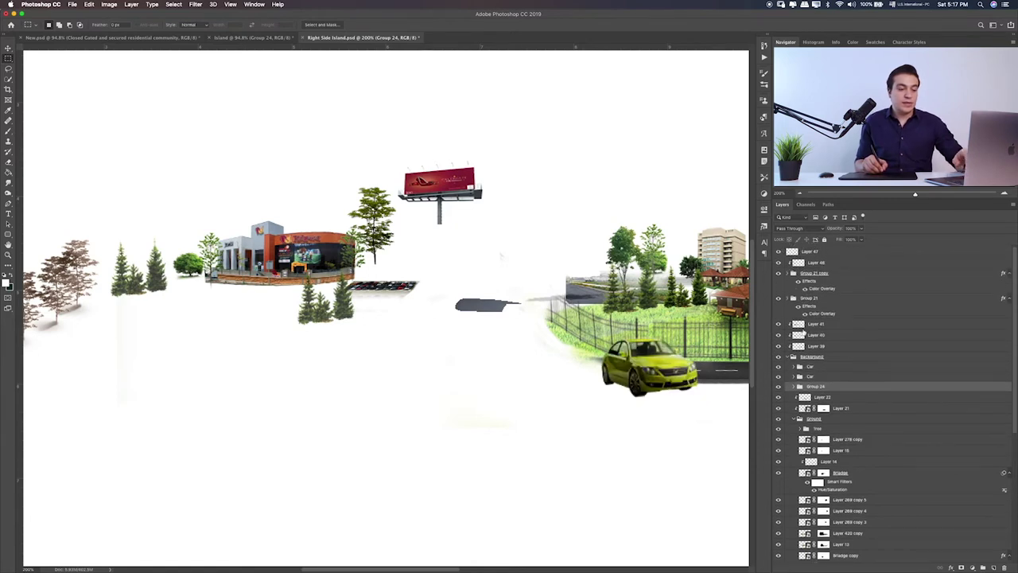
- Fit the image, check the Group 21 copy trees and Group 21, and collapse Background
key("ctrl+0")
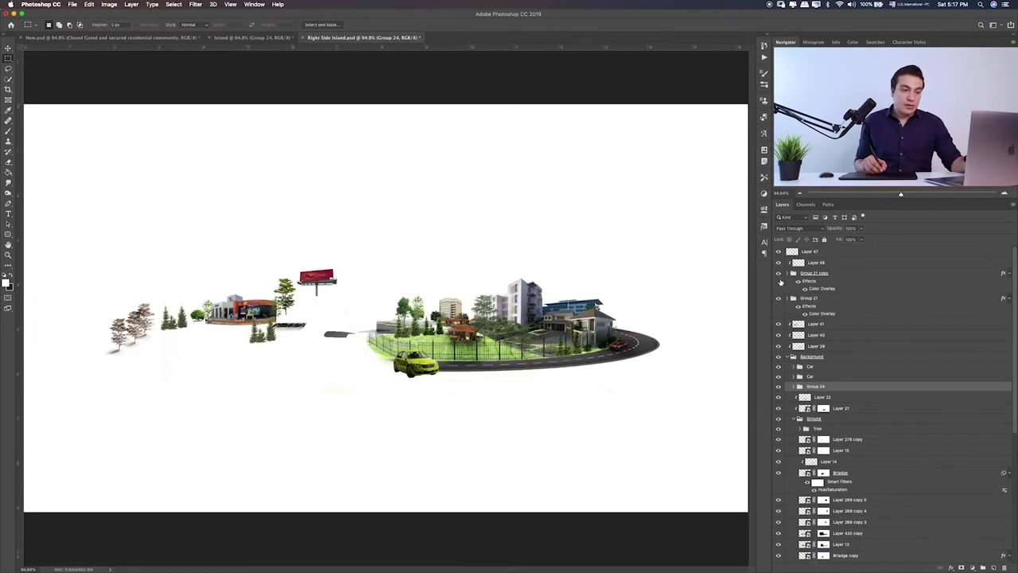
left_click(779, 274)
left_click(779, 274)
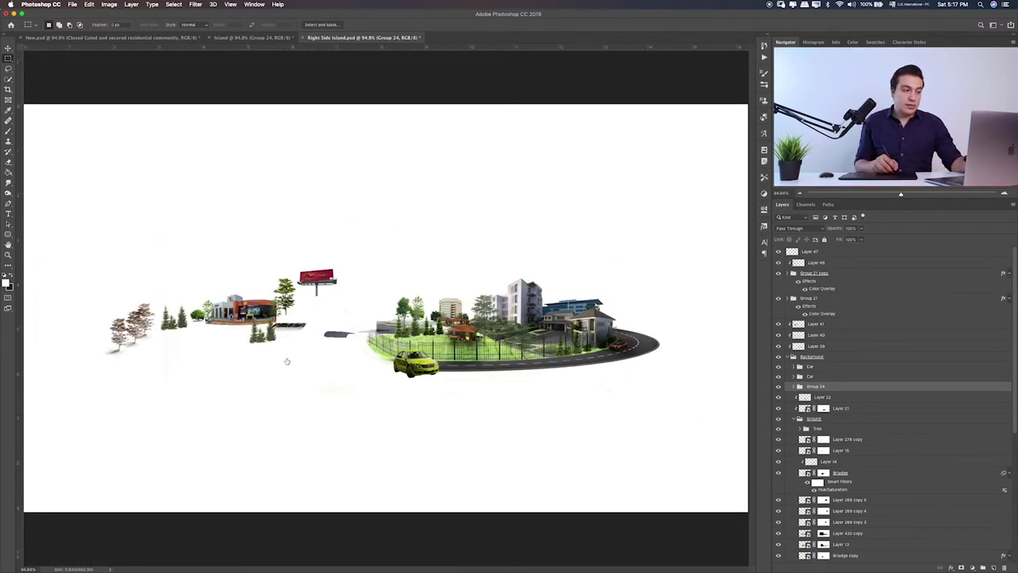
left_click(780, 302)
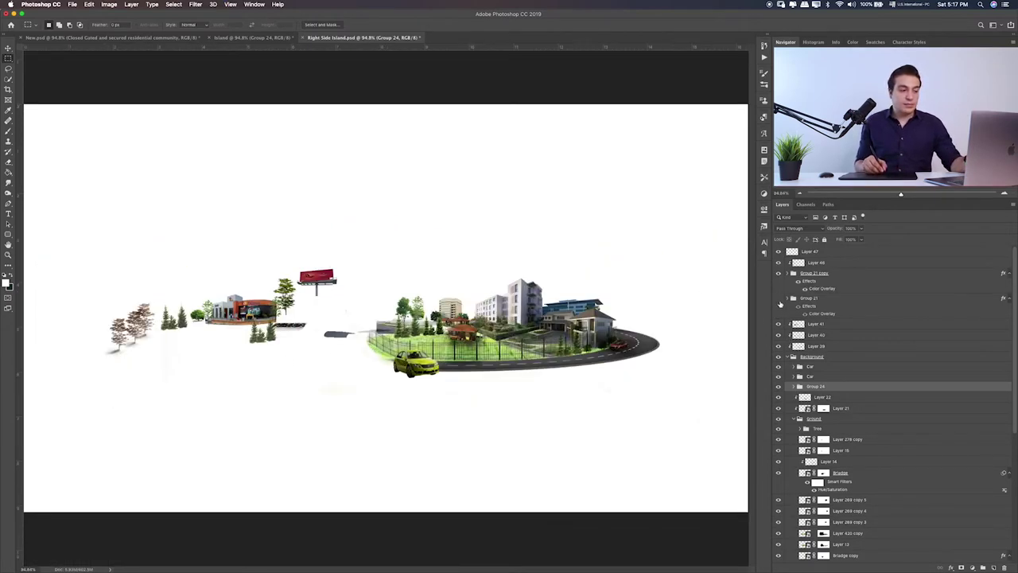
left_click(779, 302)
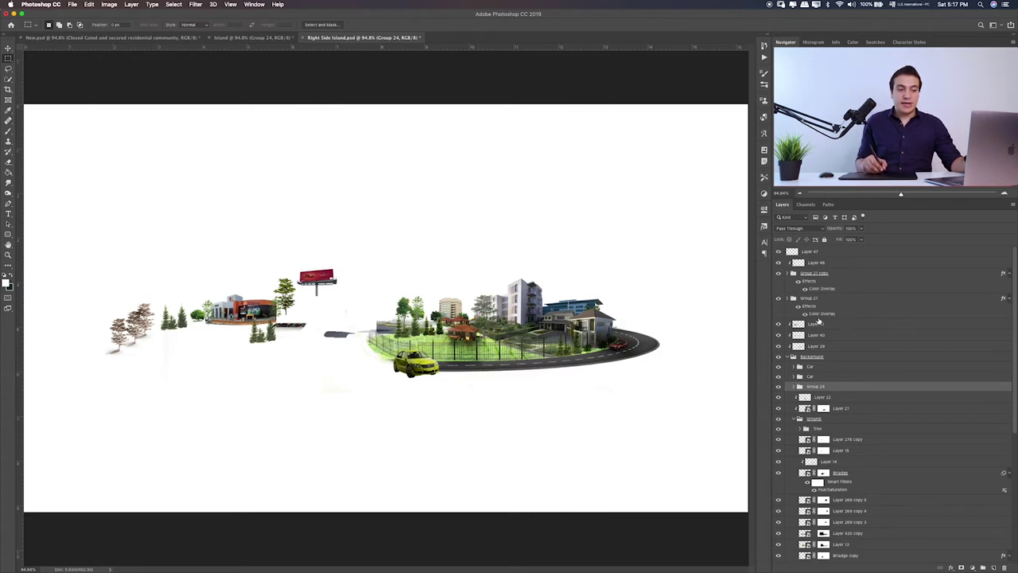
left_click(787, 357)
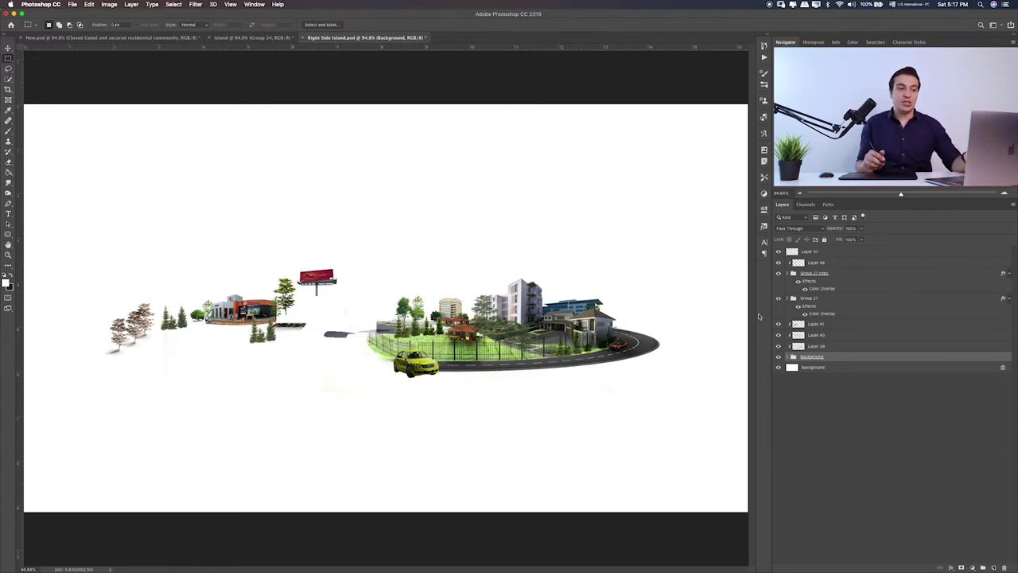
- Group Layer 47 through Background as 'Right Side' and label it Red
left_click(850, 254, "shift")
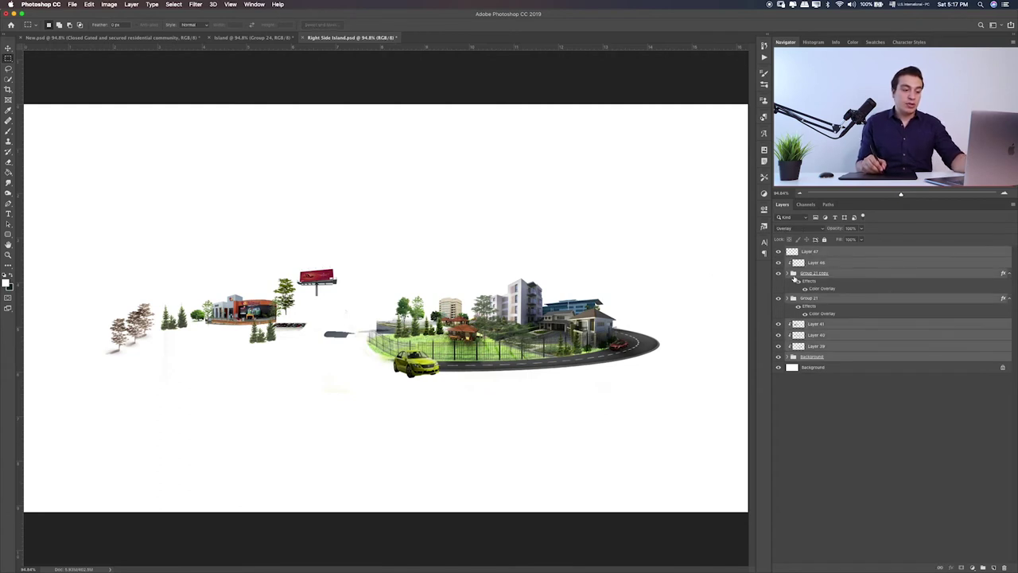
key("ctrl+g")
double_click(809, 250)
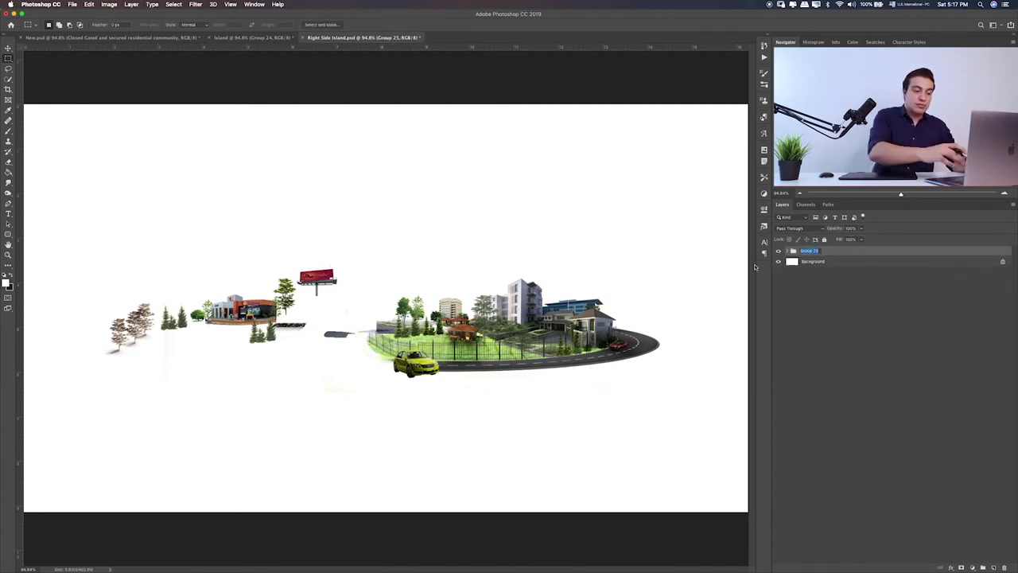
type("sign")
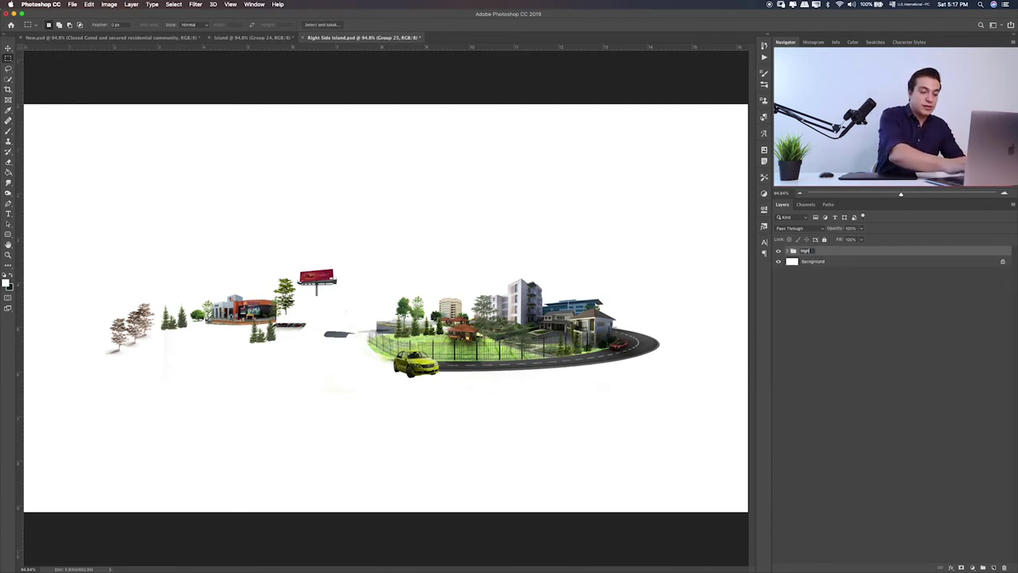
type("t Side")
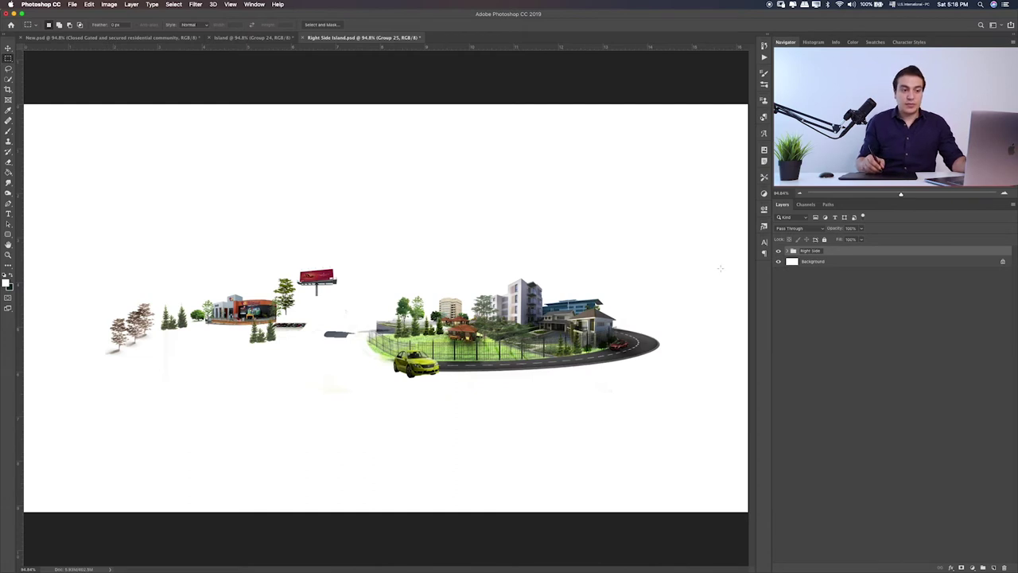
key("Return")
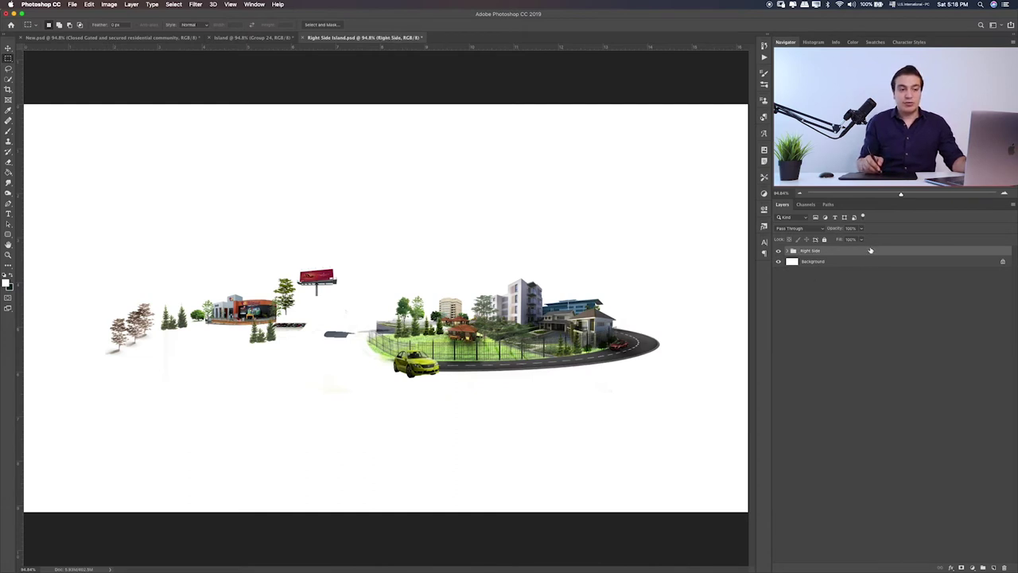
right_click(873, 252)
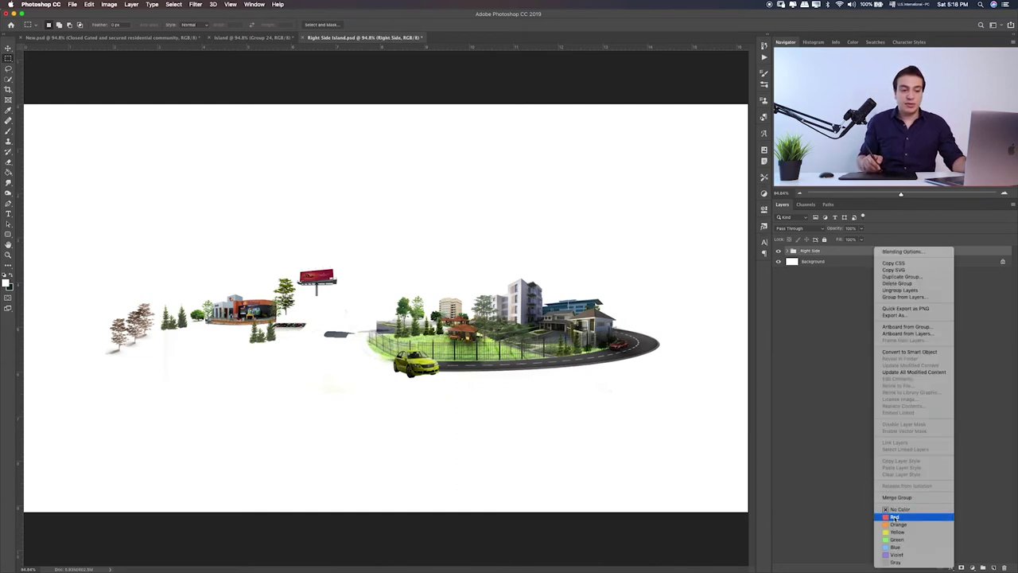
left_click(895, 518)
- Move the Right Side group into the Island document and inspect it at 200%
key("v")
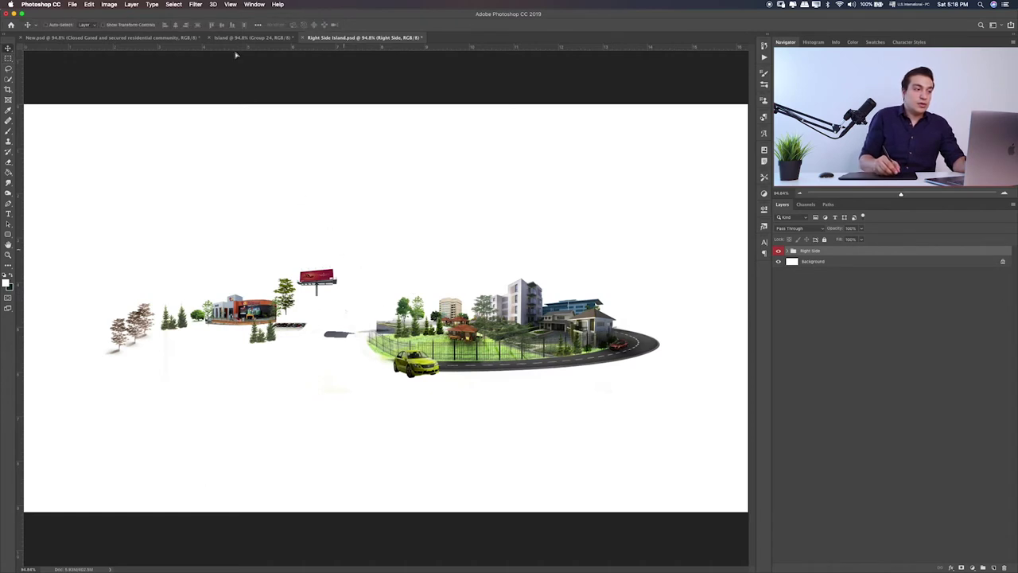
left_click_drag(236, 54, 247, 40)
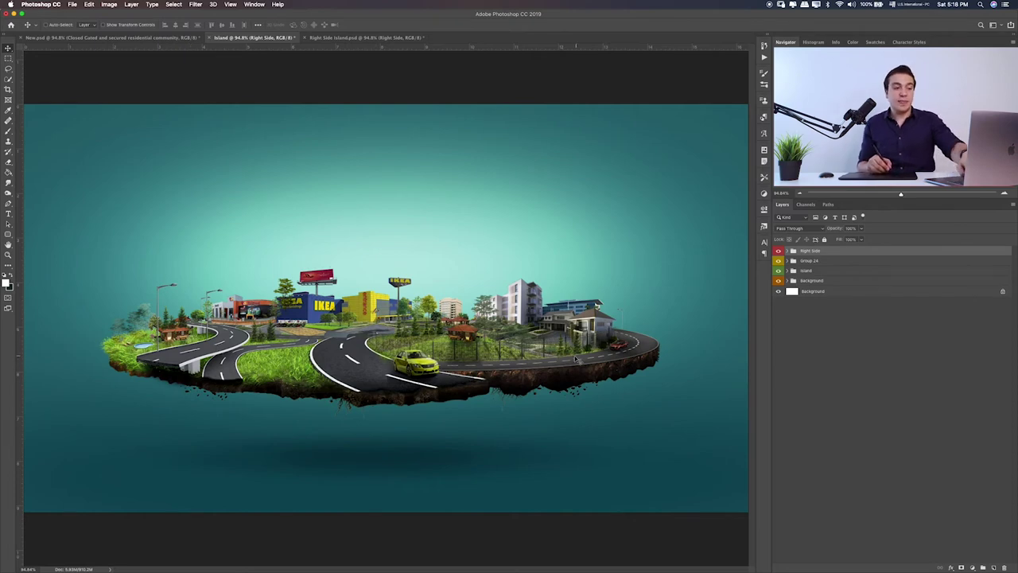
key("super+1")
key("super+plus")
scroll(494, 361, "right", 3)
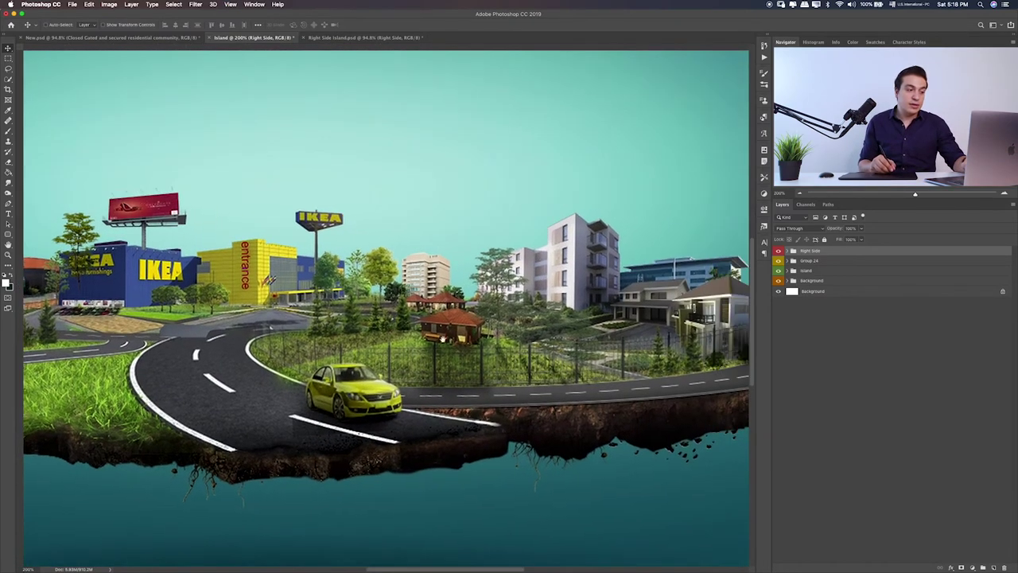
scroll(541, 356, "right", 3)
scroll(588, 350, "right", 3)
scroll(634, 343, "right", 2)
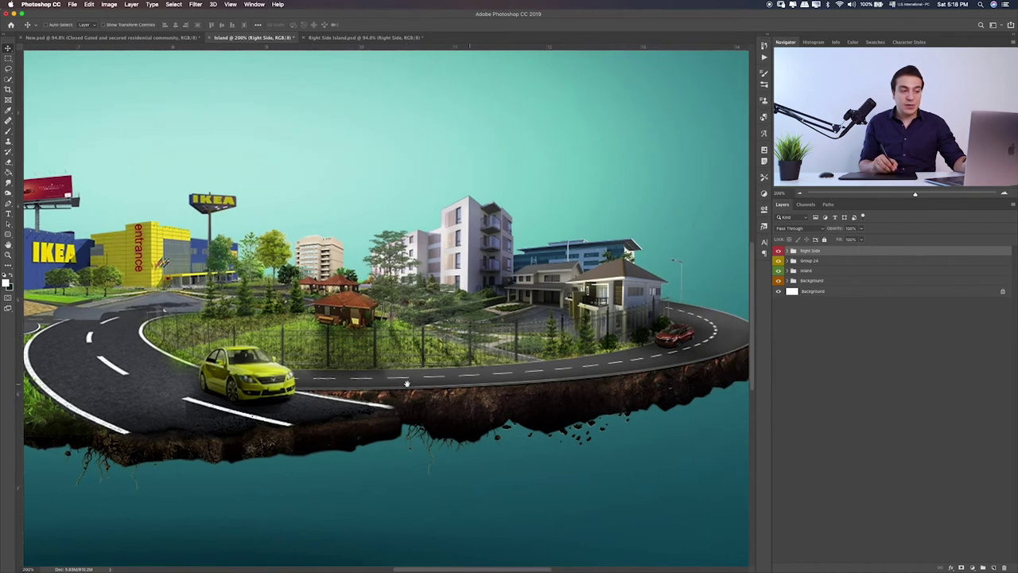
scroll(299, 320, "left", 2)
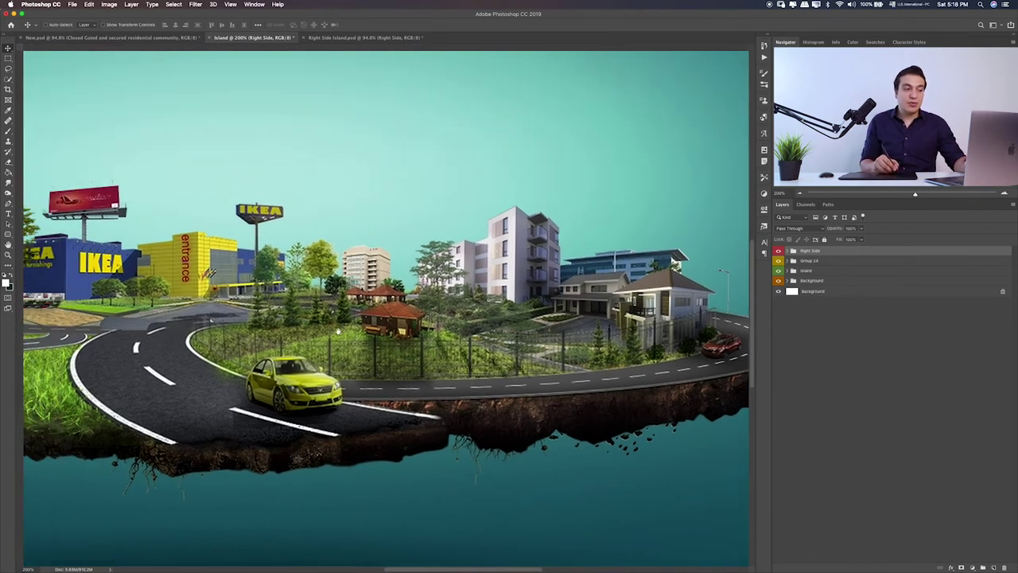
scroll(302, 324, "left", 2)
scroll(308, 331, "left", 5)
scroll(313, 337, "left", 2)
scroll(358, 336, "left", 1)
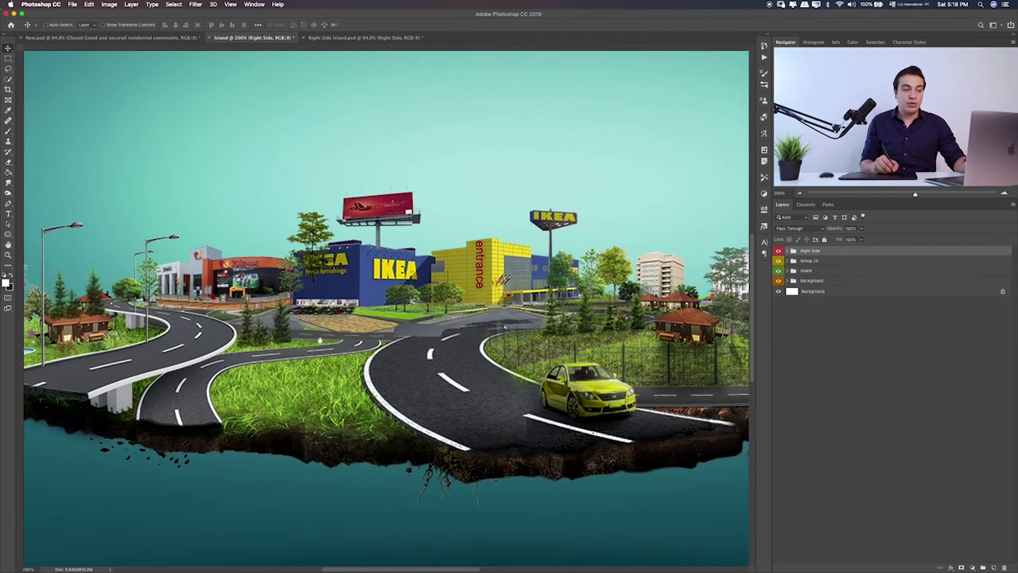
scroll(429, 330, "left", 3)
scroll(493, 326, "left", 5)
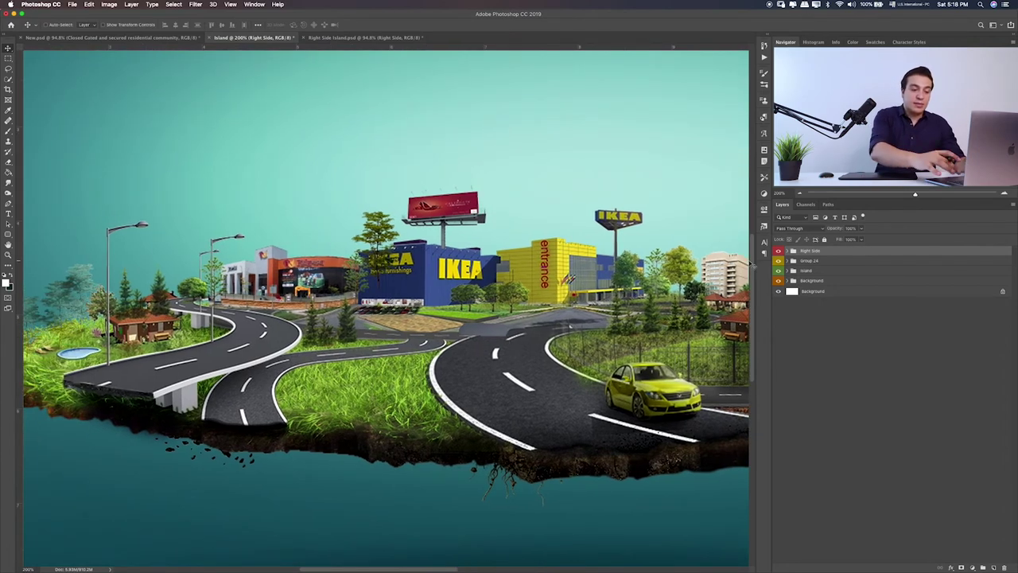
- Stack the Right Side group above Group 24
left_click_drag(795, 264, 795, 265)
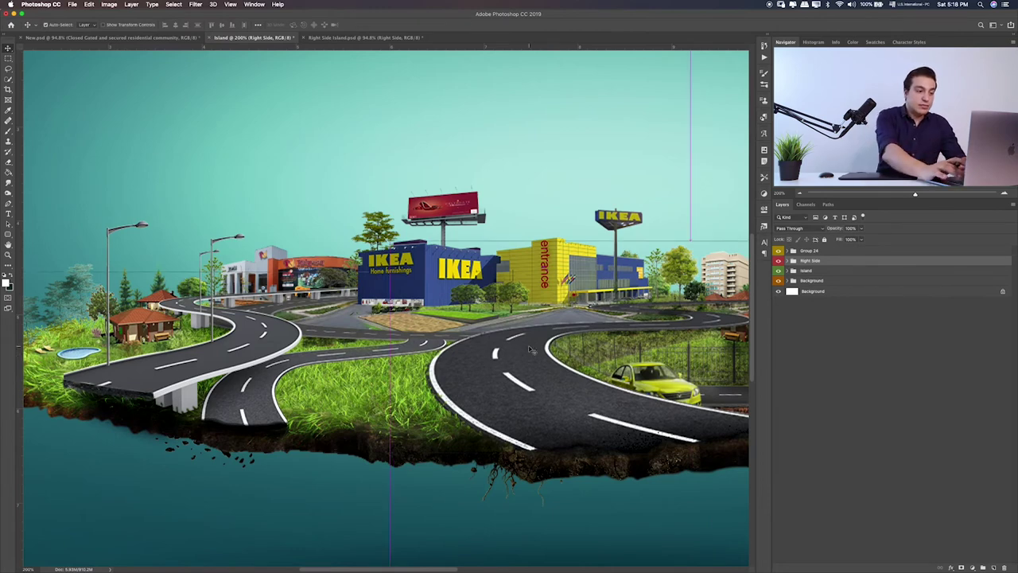
key("ctrl+bracketright")
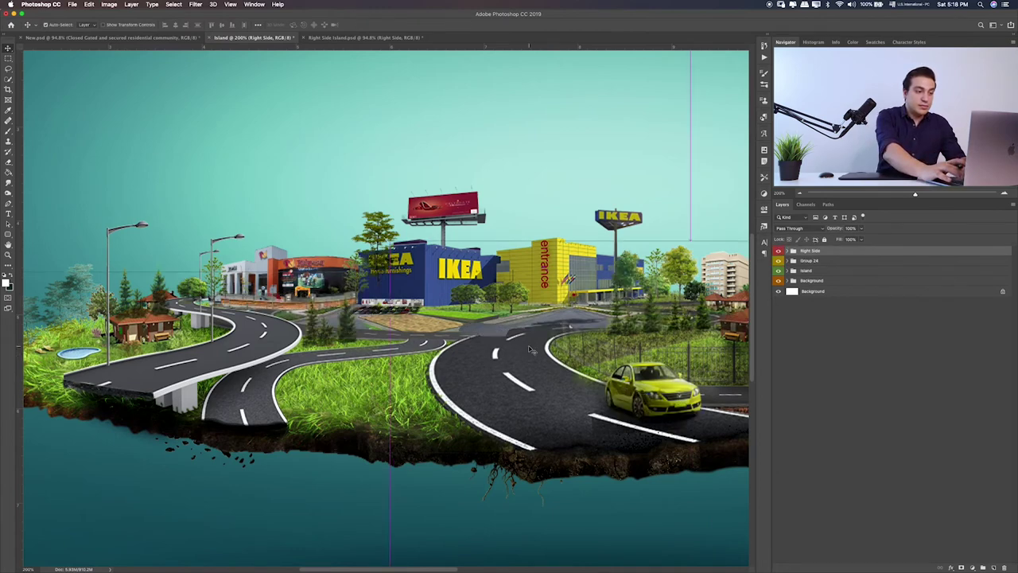
key("ctrl+bracketleft")
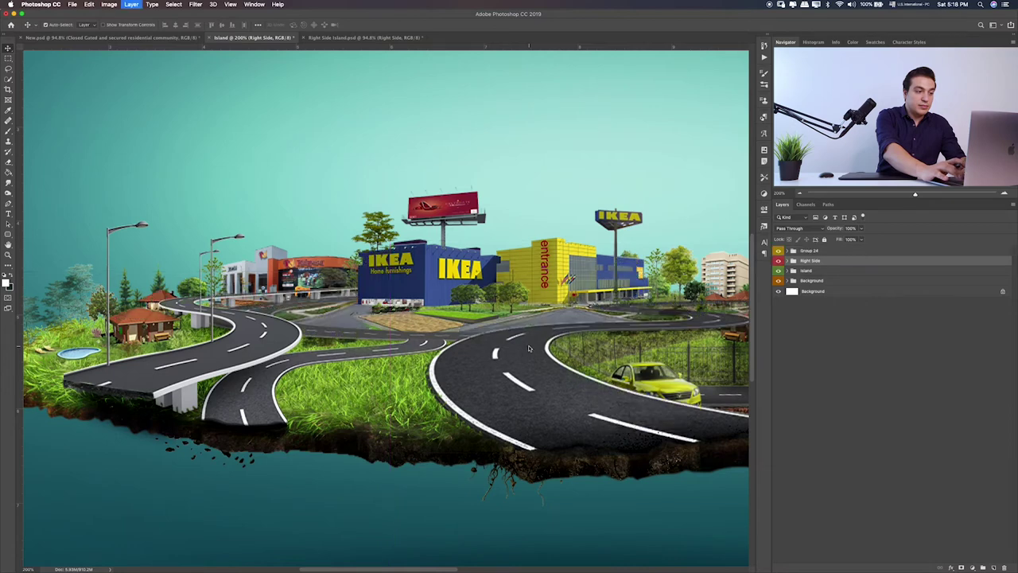
key("ctrl+bracketright")
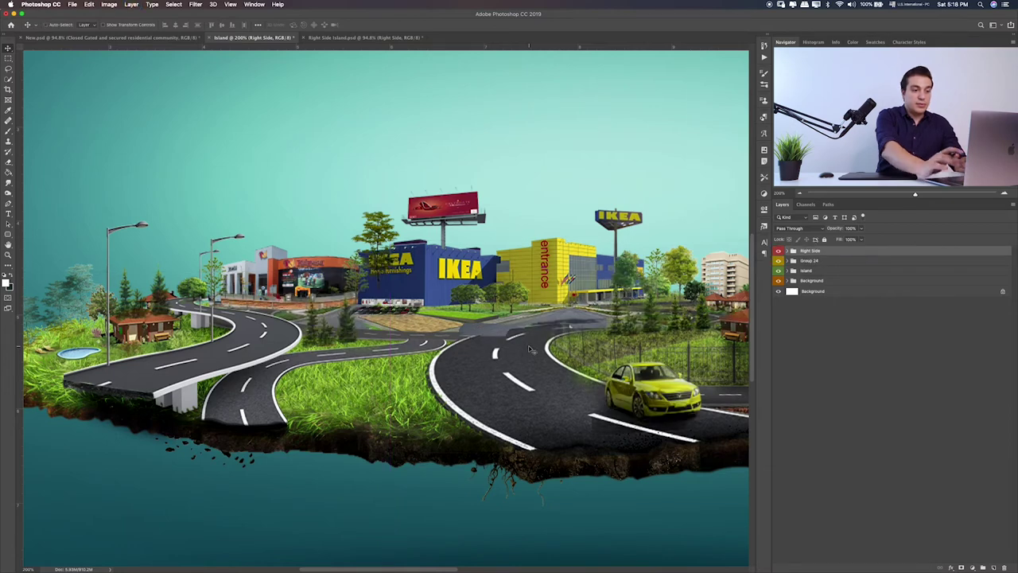
- Pan across the island's right-side houses to review them, then fit the whole image
left_click_drag(569, 325, 323, 329)
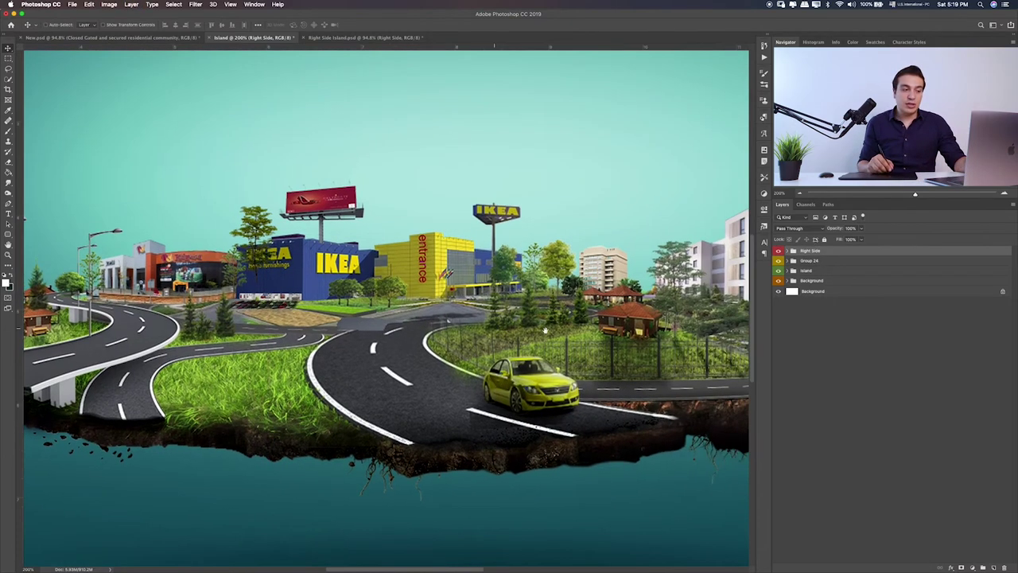
scroll(502, 332, "right", 3)
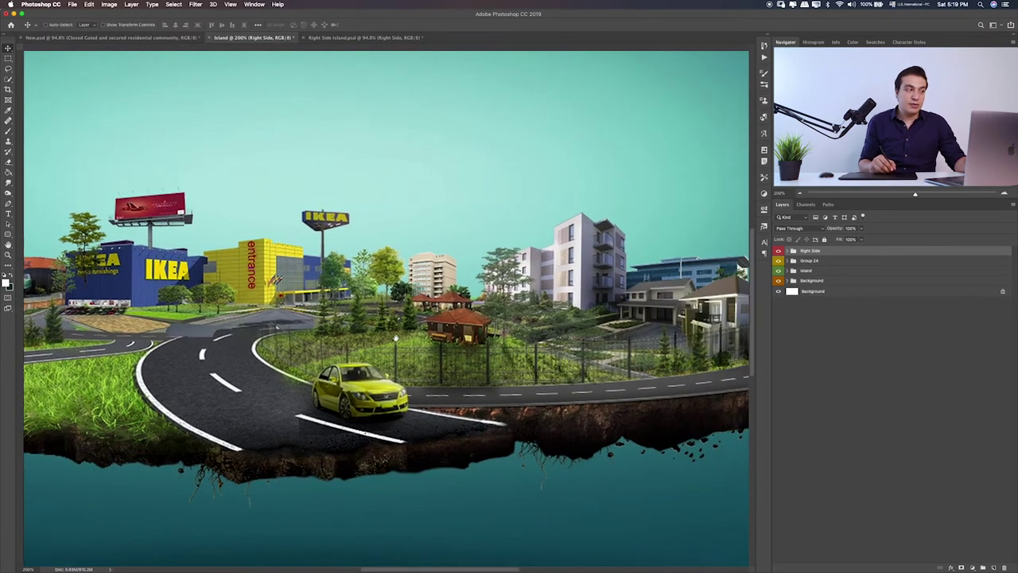
scroll(502, 333, "right", 4)
scroll(503, 348, "right", 2)
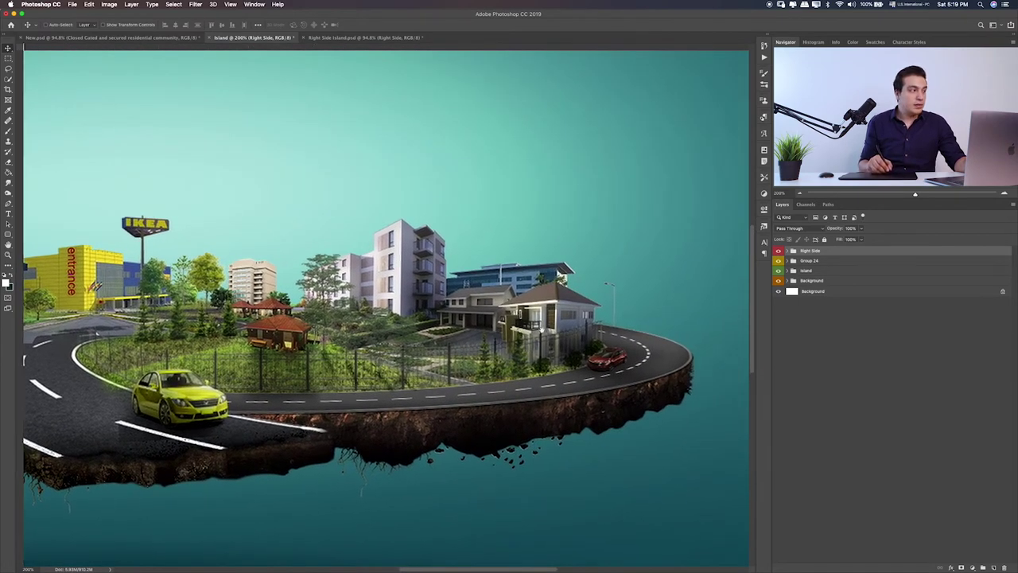
scroll(503, 348, "left", 4)
scroll(502, 348, "left", 4)
scroll(503, 348, "left", 2)
scroll(503, 348, "left", 4)
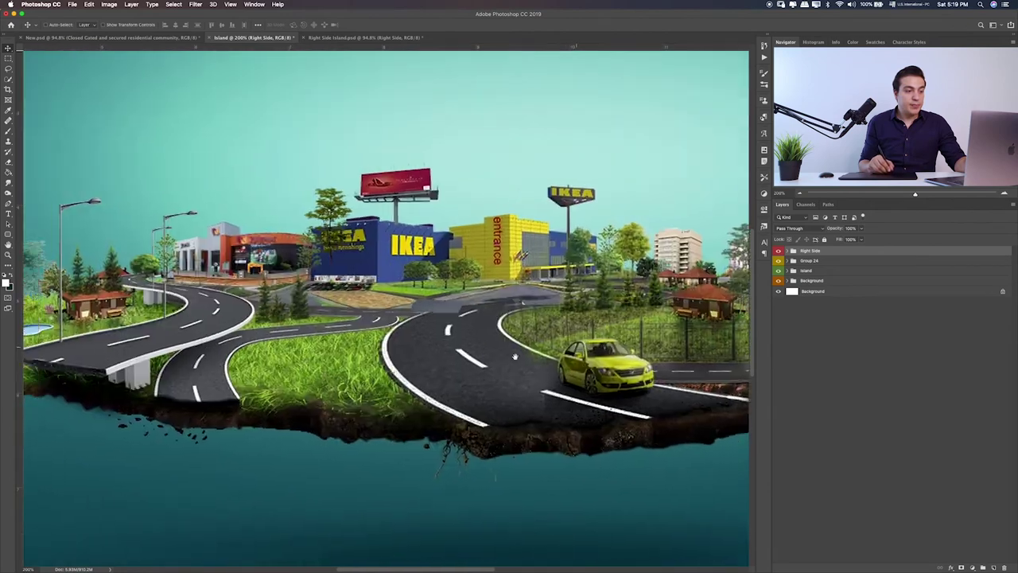
scroll(524, 326, "left", 2)
scroll(553, 305, "left", 1)
scroll(553, 305, "left", 4)
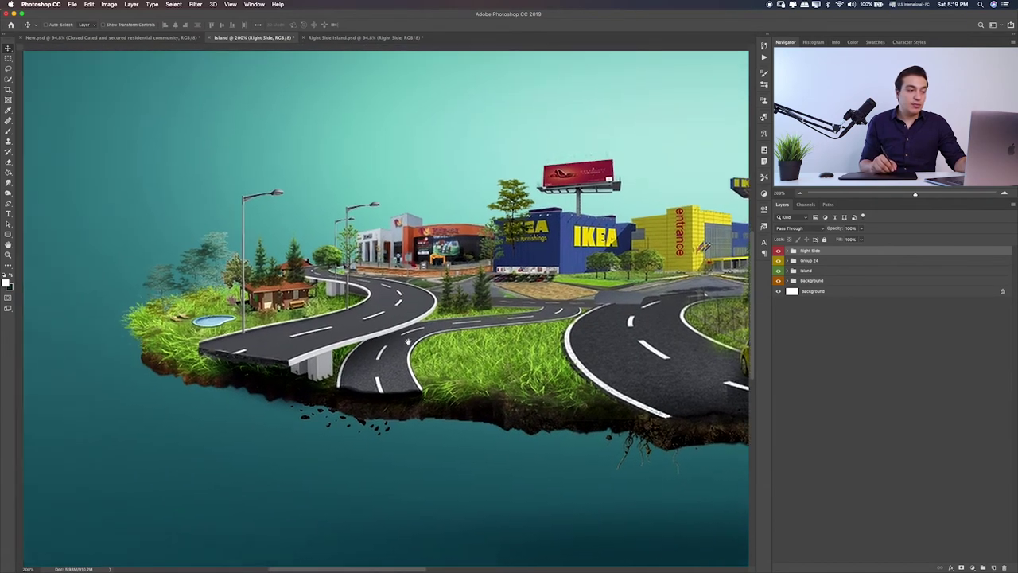
scroll(553, 304, "left", 3)
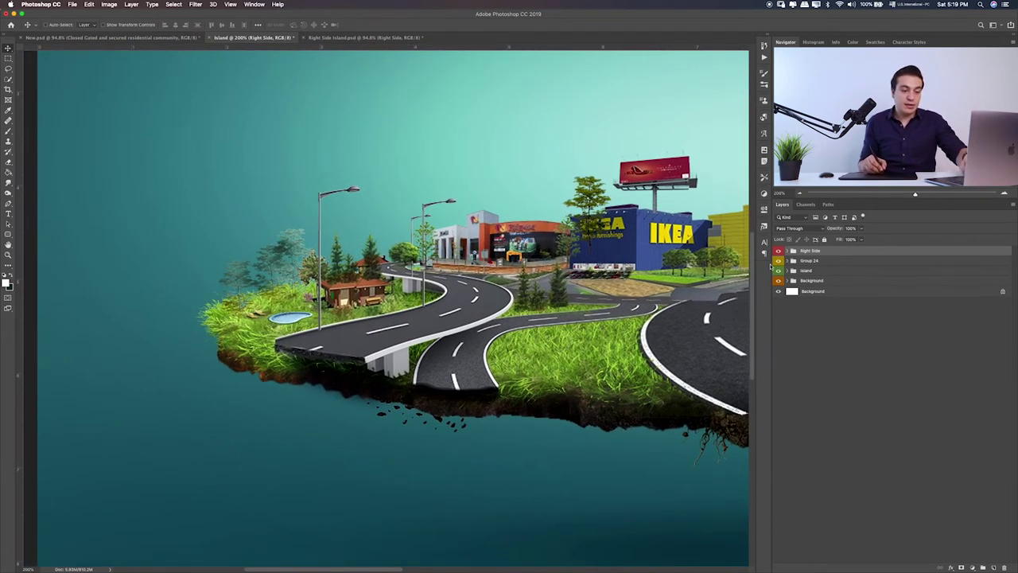
key("super+0")
- Expand Right Side and toggle Layer 48, the dark trees, Group 21 and Layers 39-41
left_click(788, 251)
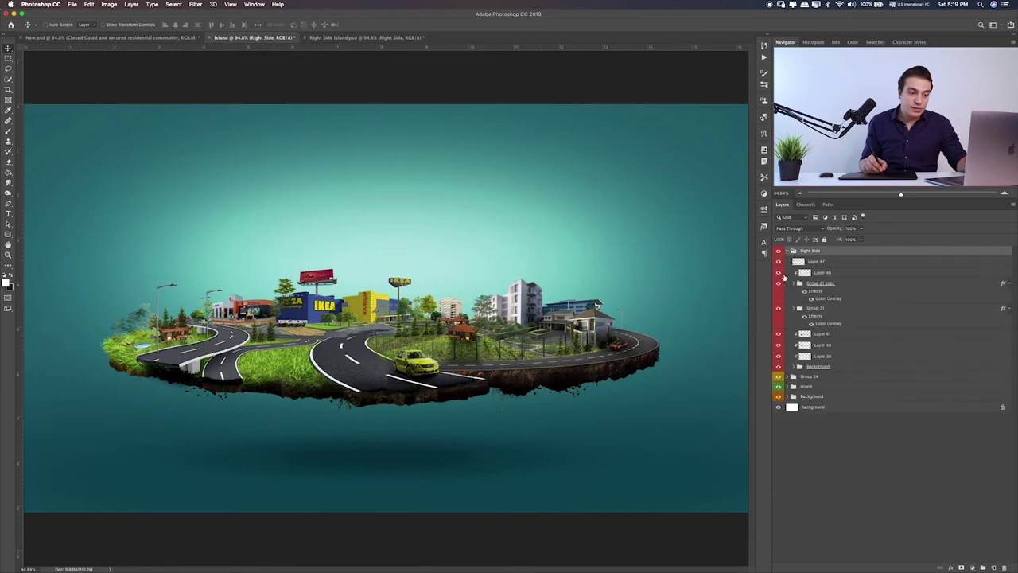
left_click_drag(779, 271, 780, 293)
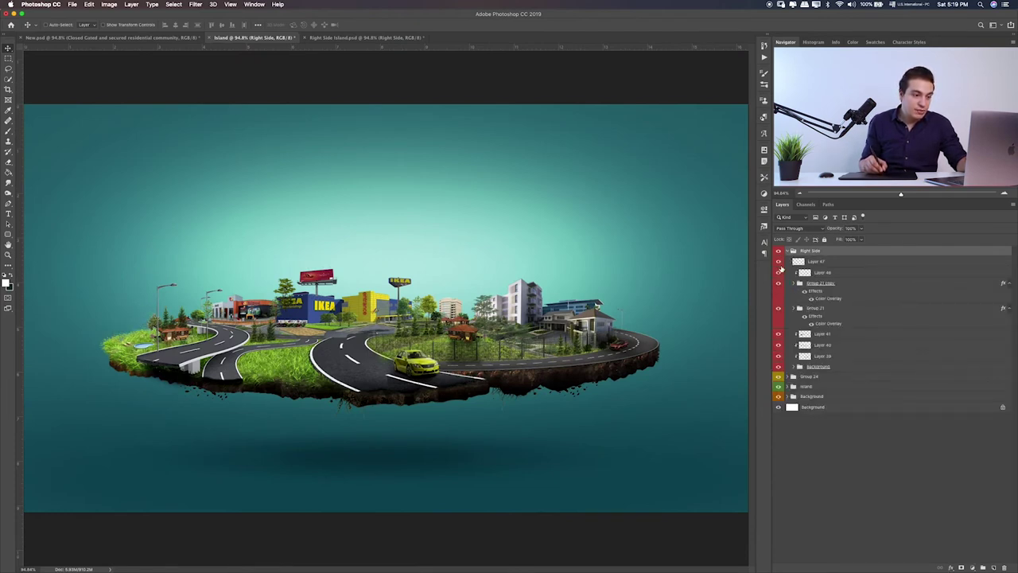
left_click(779, 271)
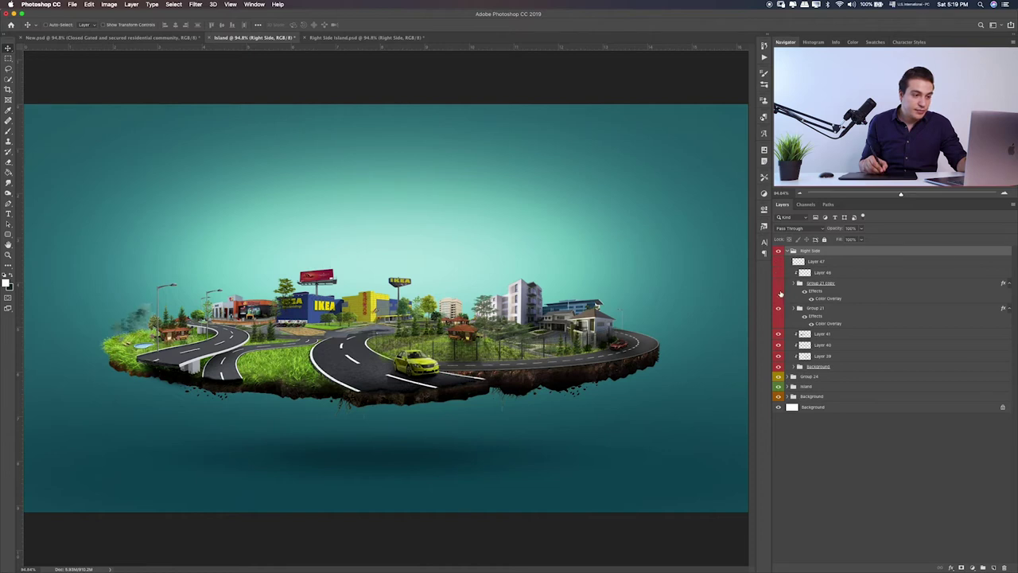
left_click(781, 292)
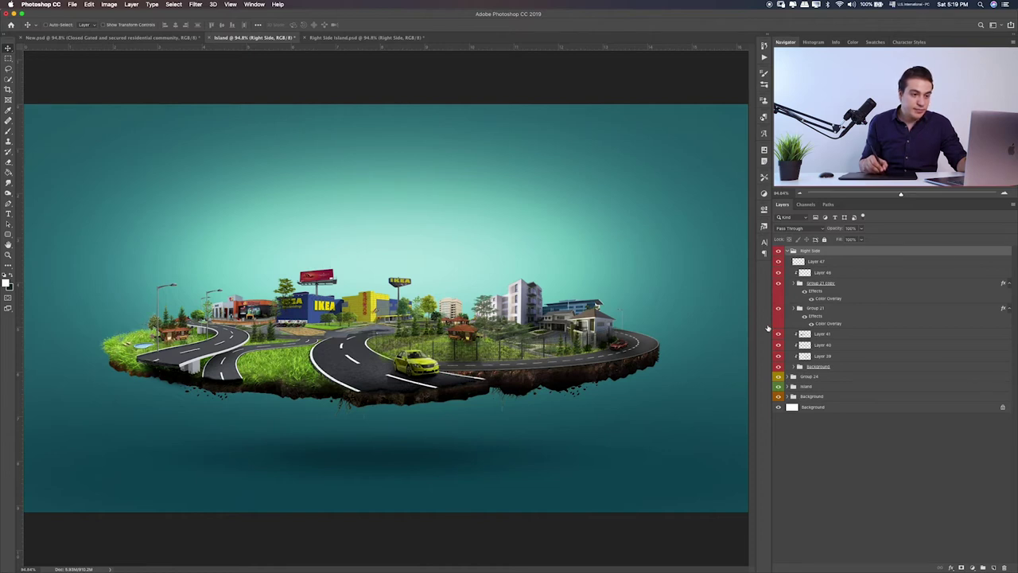
left_click(779, 311)
left_click(780, 312)
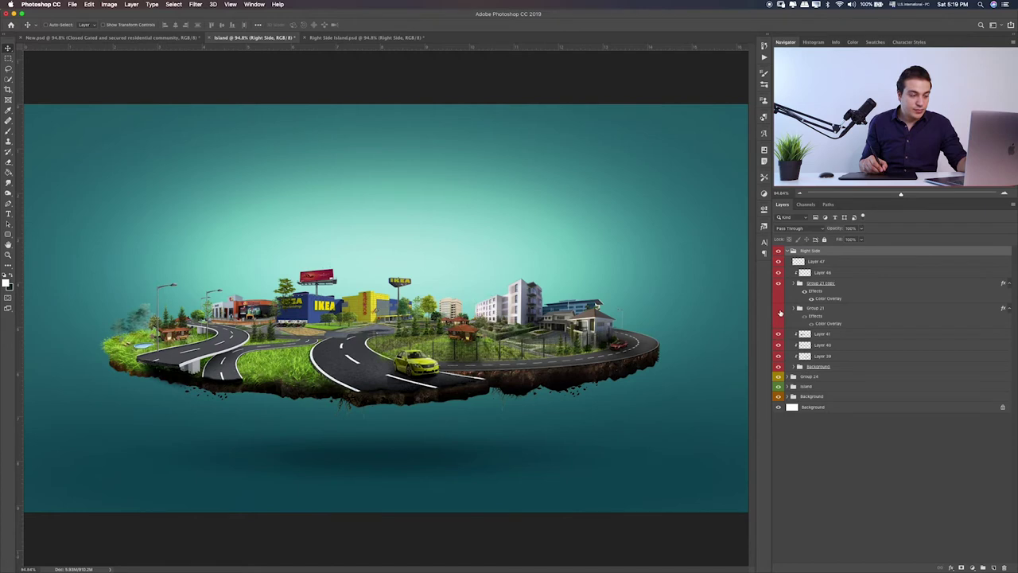
left_click(780, 312)
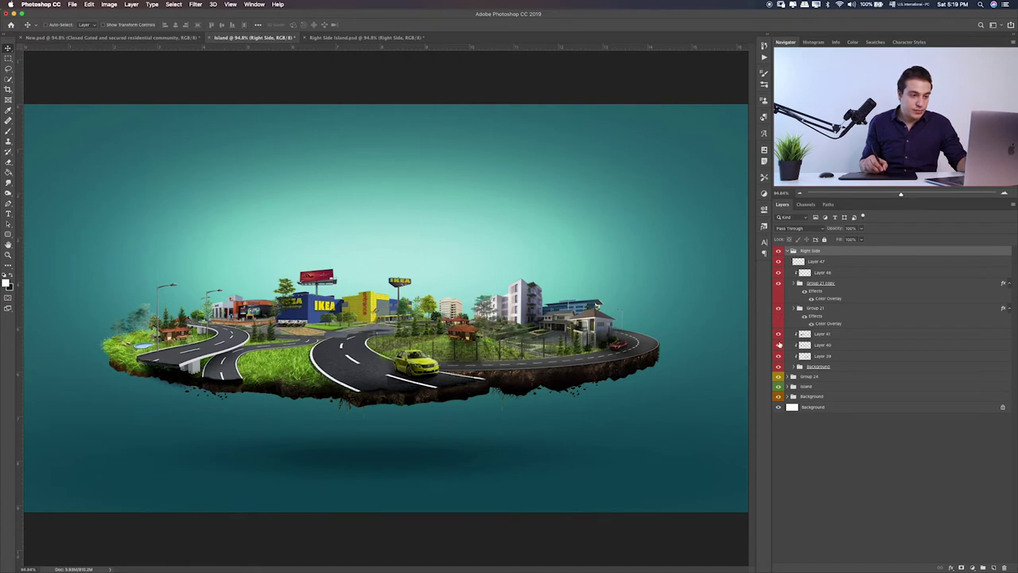
left_click_drag(779, 335, 781, 370)
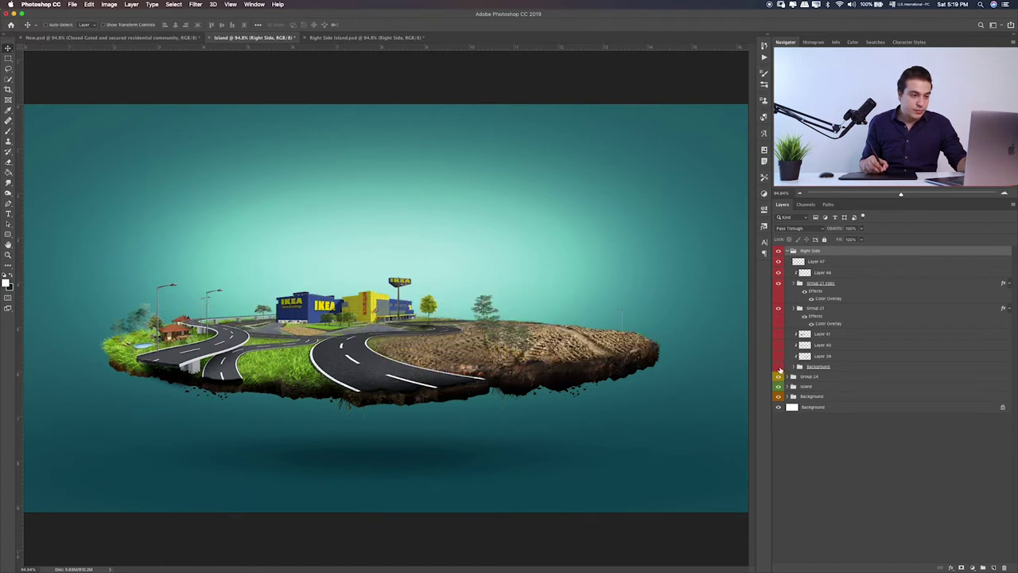
left_click(779, 369)
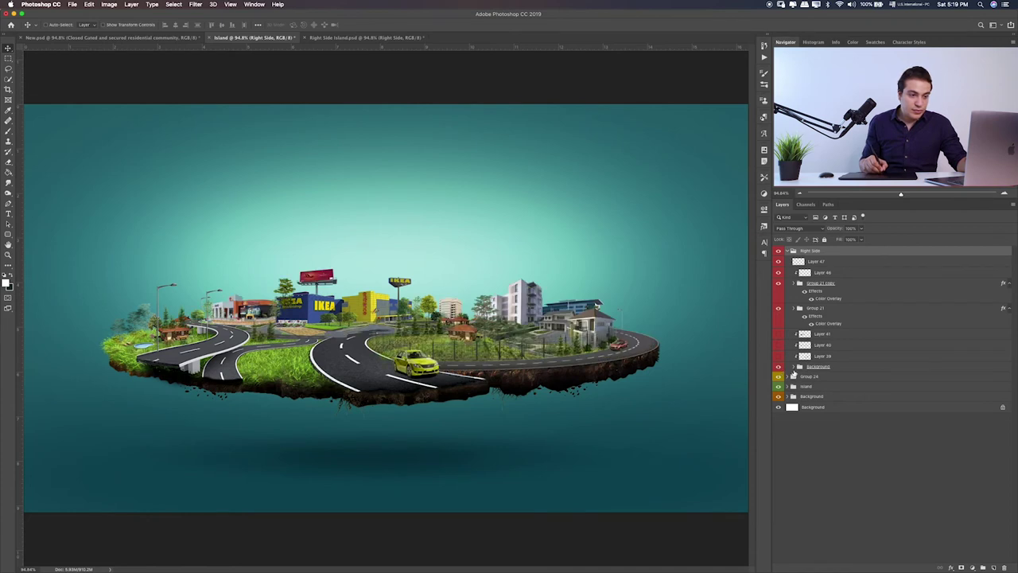
- Select both Car layers and Group 24 and drag them upward
left_click(793, 367)
scroll(782, 350, "down", 2)
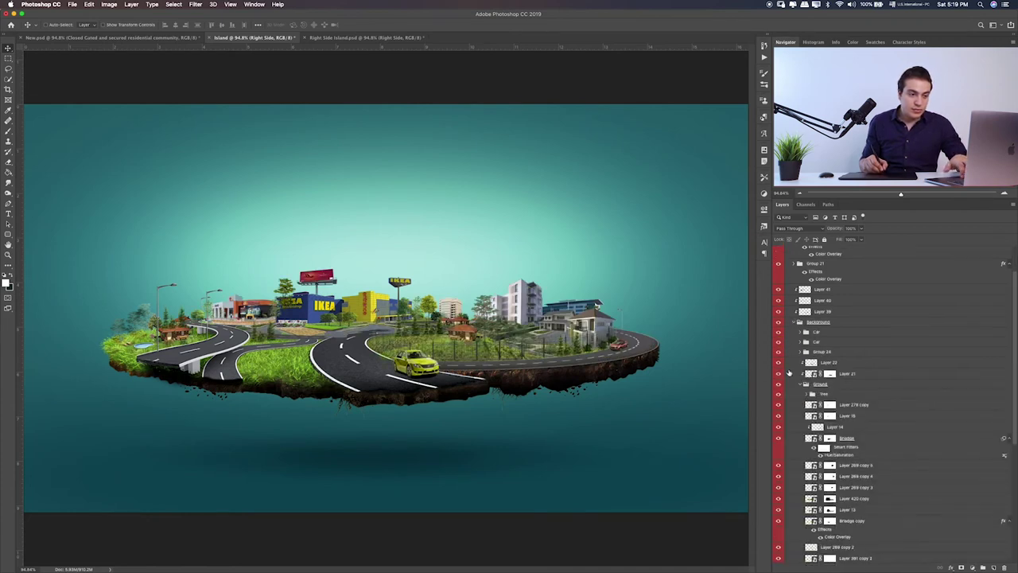
scroll(783, 334, "down", 2)
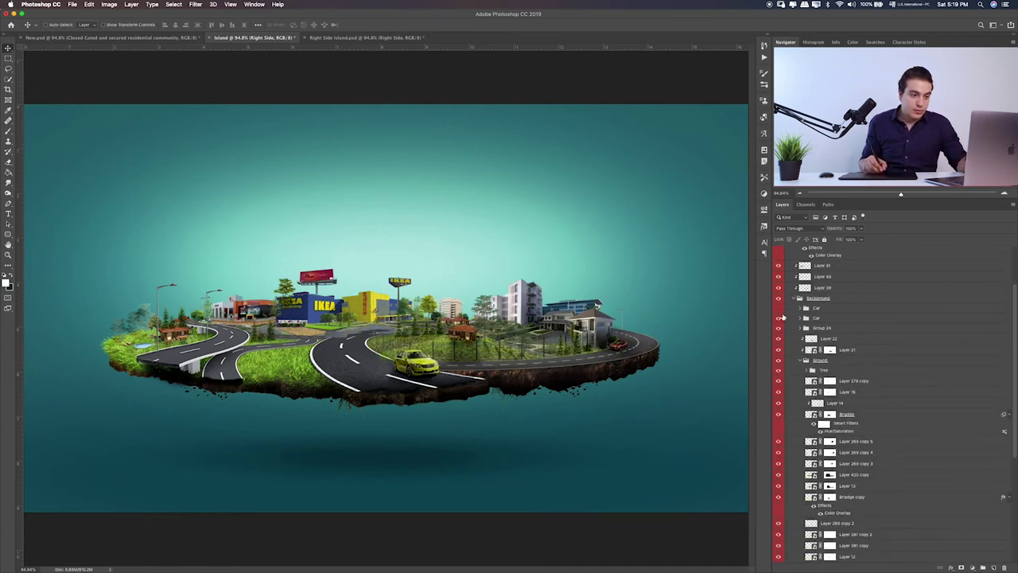
left_click(781, 314)
left_click(815, 308)
left_click(816, 319, "shift")
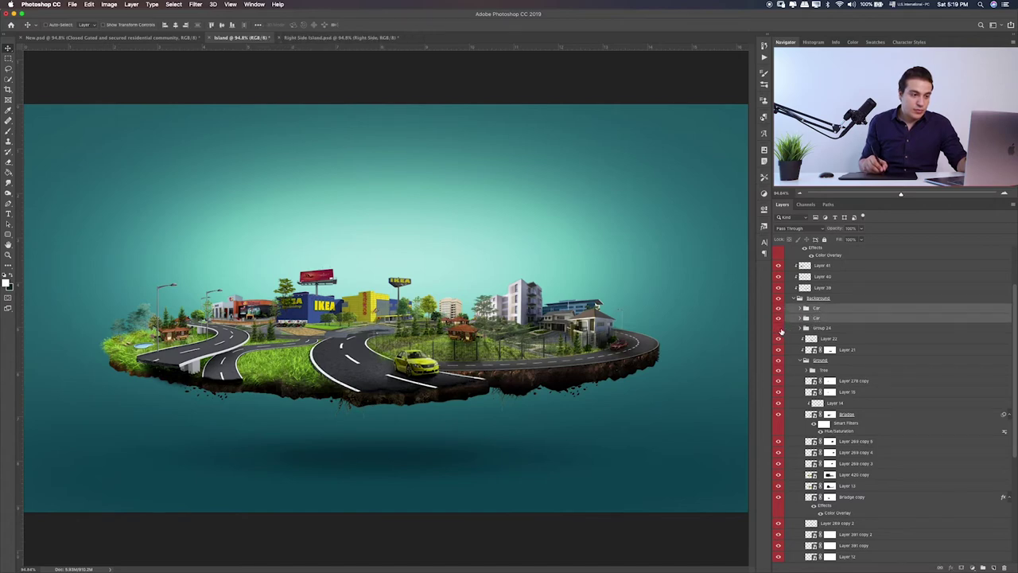
left_click(778, 328)
left_click(781, 329)
left_click(818, 327, "shift")
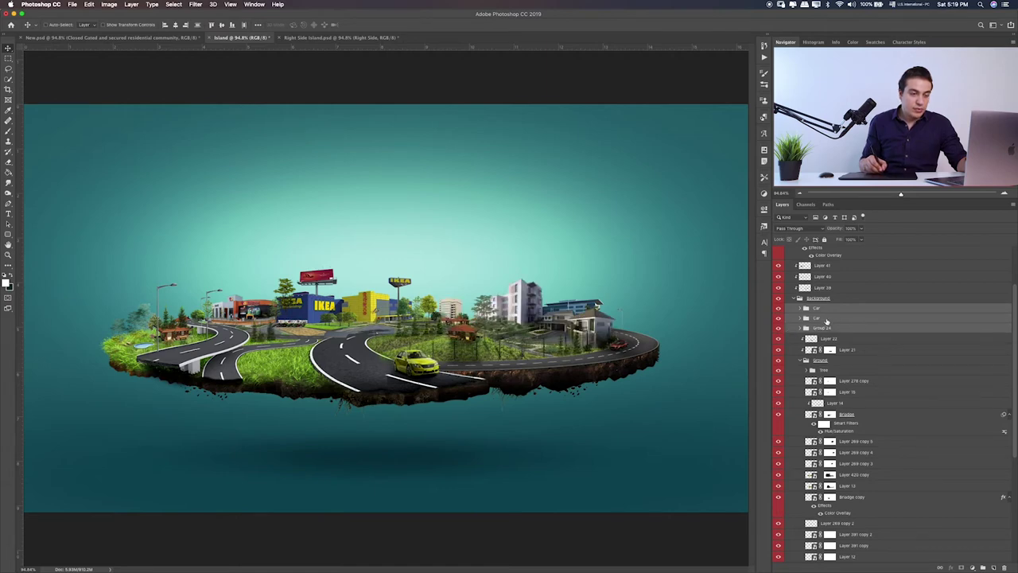
left_click_drag(823, 313, 825, 239)
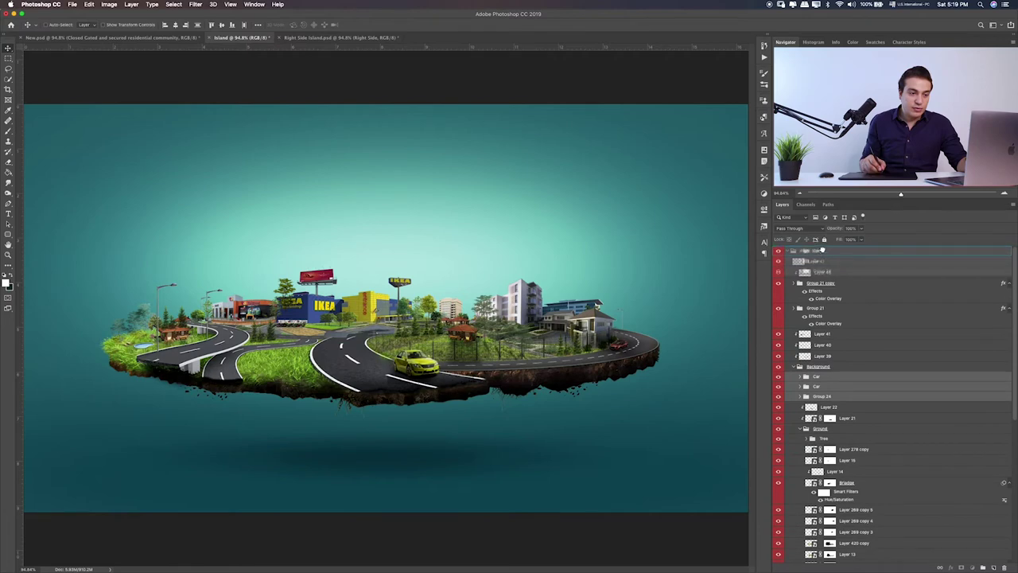
- Drop the two Car layers and Group 24 at the top of the layer stack
left_click_drag(819, 250, 819, 248)
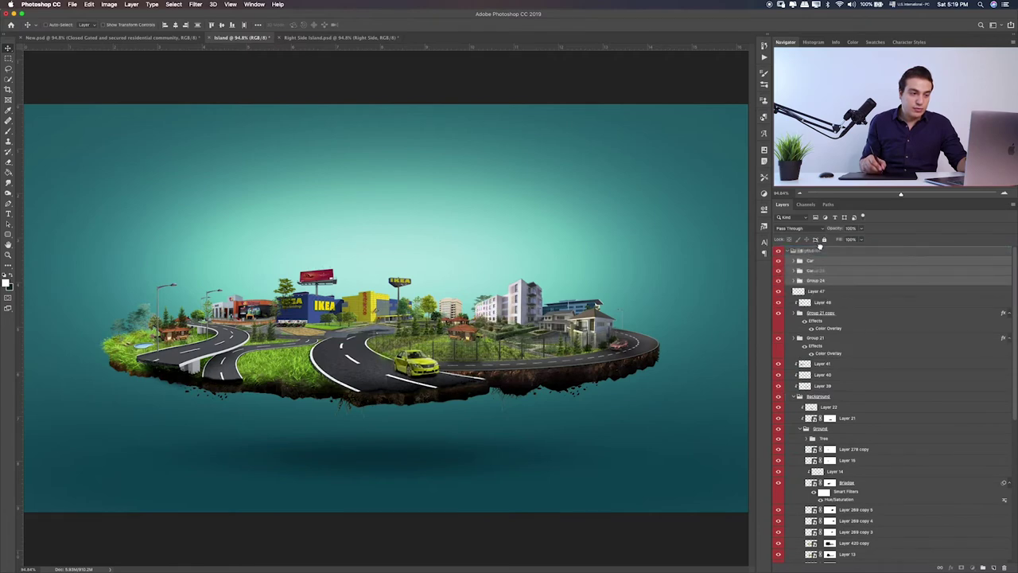
scroll(793, 318, "down", 2)
scroll(793, 330, "down", 2)
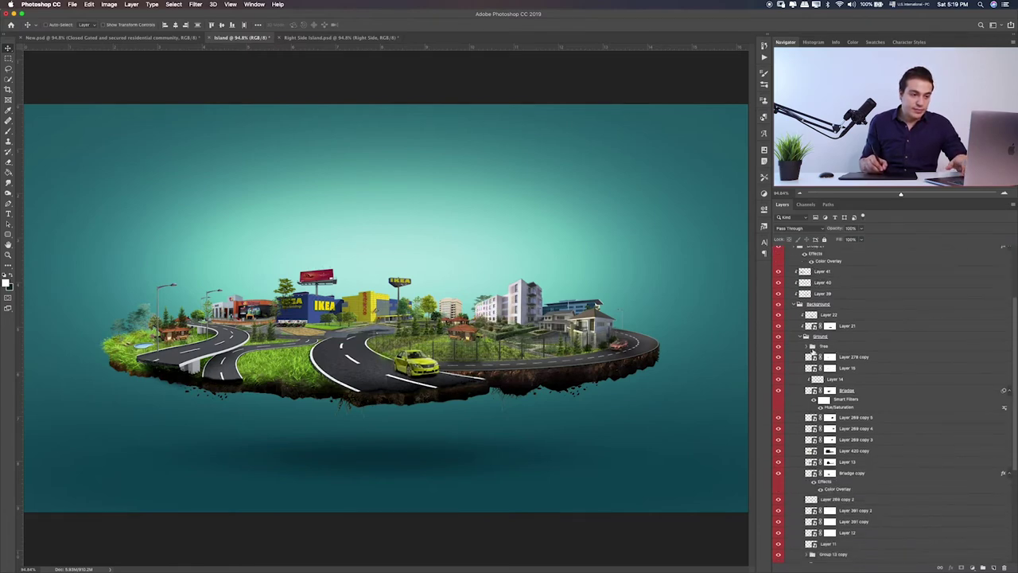
scroll(792, 335, "down", 1)
- Check the Ground group's visibility, then collapse the Ground and Right Side groups
left_click(779, 330)
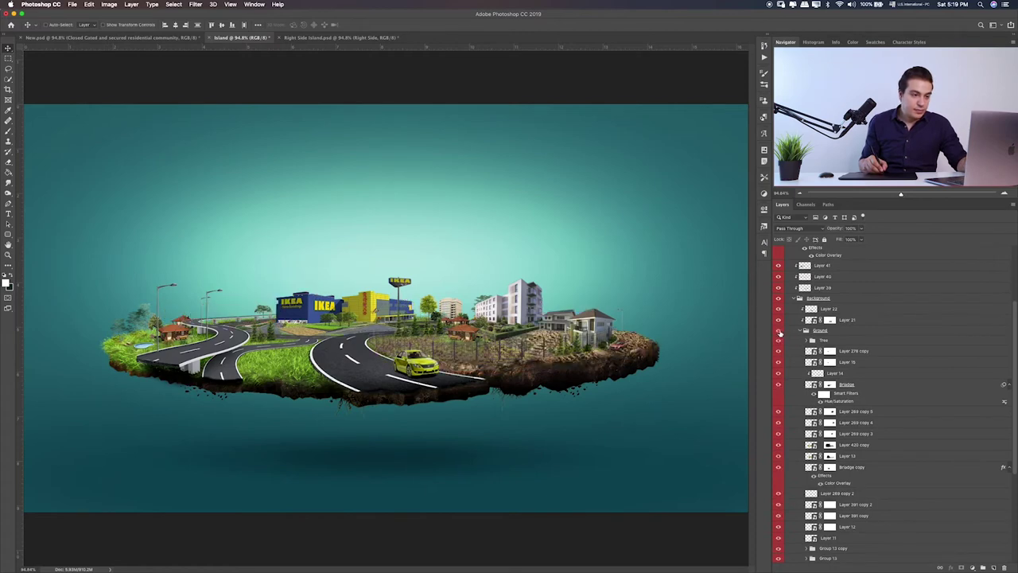
left_click(778, 330)
left_click(803, 330)
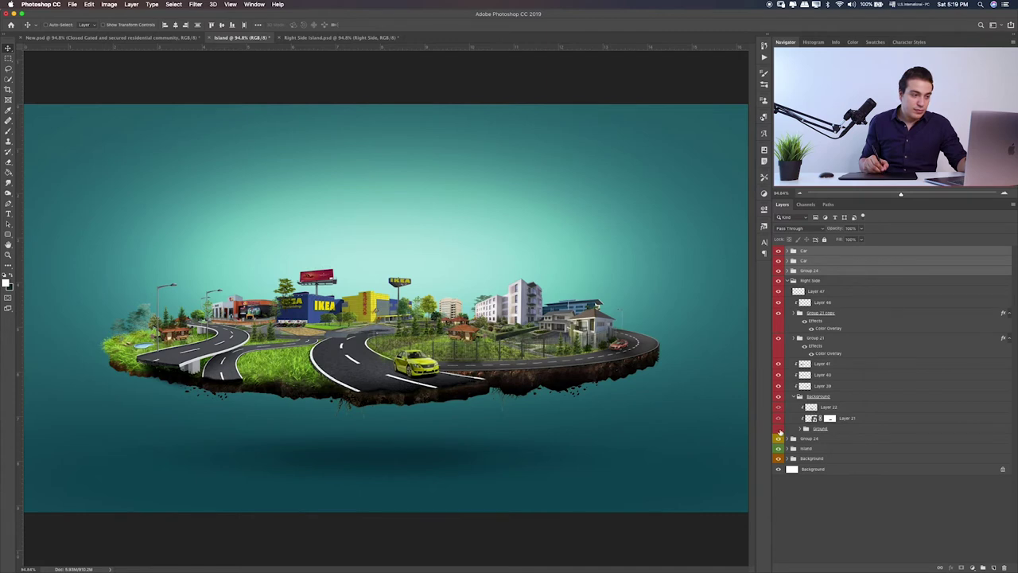
left_click(779, 430)
left_click(778, 429)
left_click(779, 429)
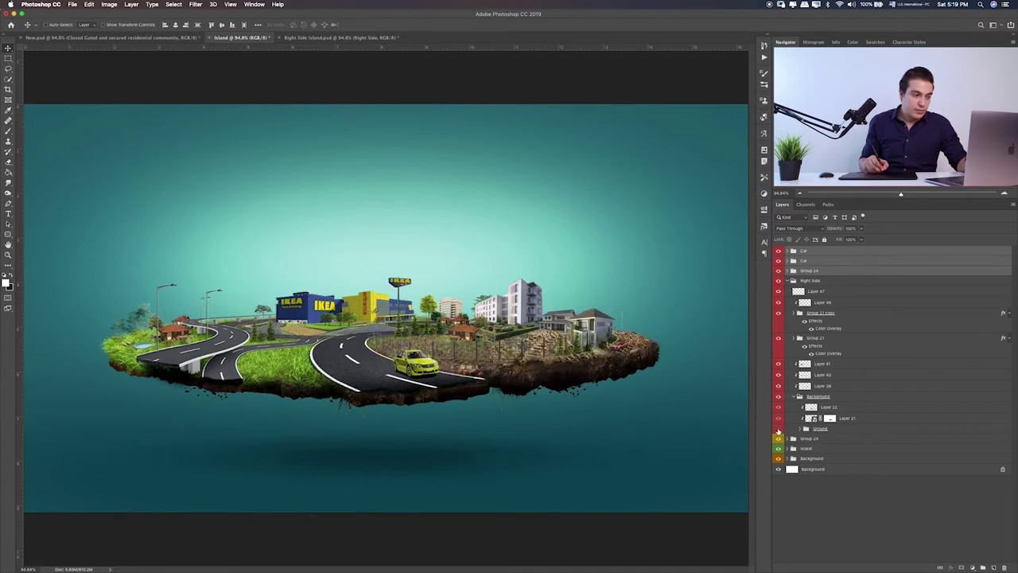
left_click(778, 430)
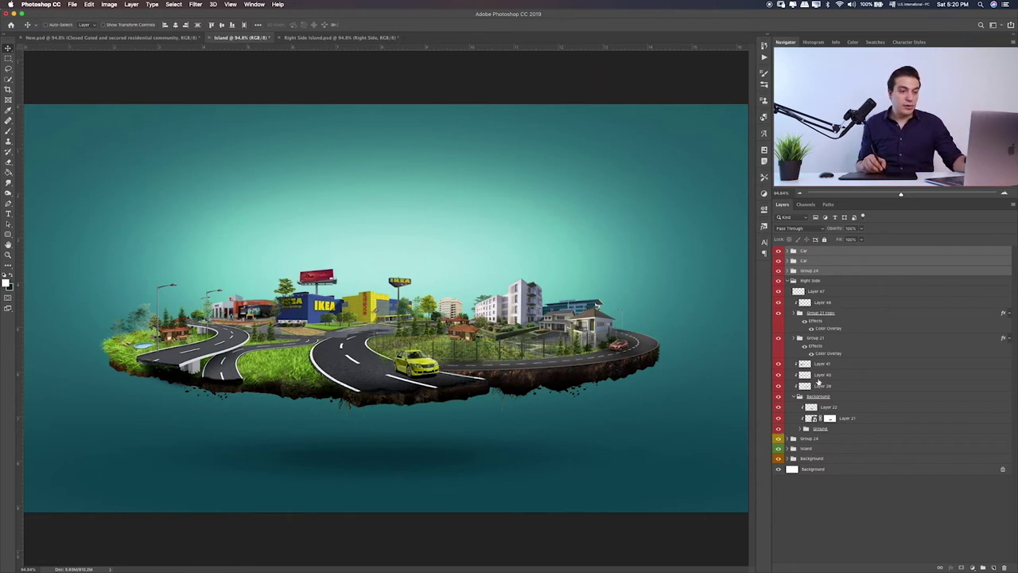
left_click(793, 281)
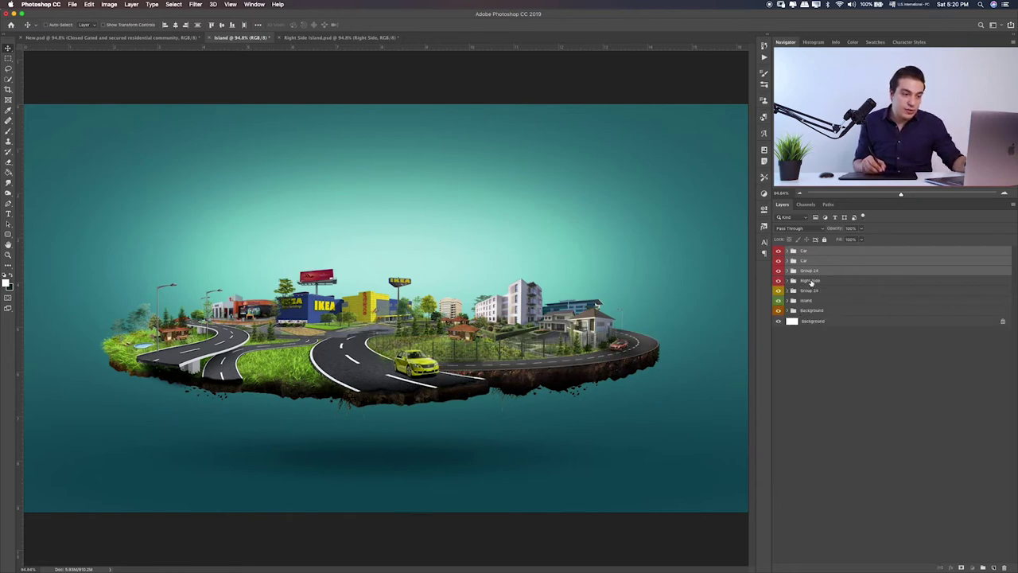
- Move the Right Side group below Group 24 and inspect the island at 200%
left_click_drag(810, 283, 799, 297)
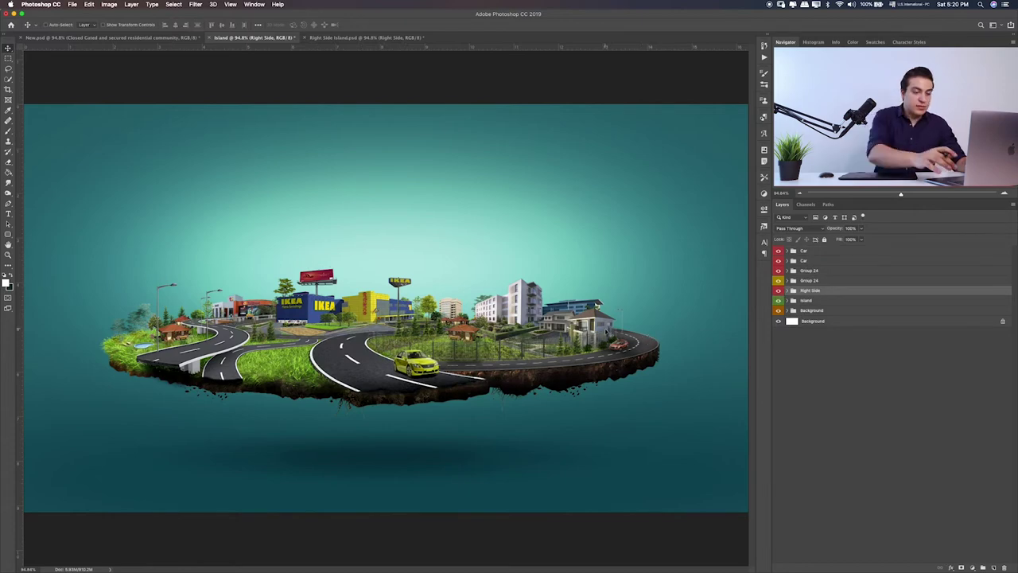
key("ctrl+plus")
key("ctrl+plus")
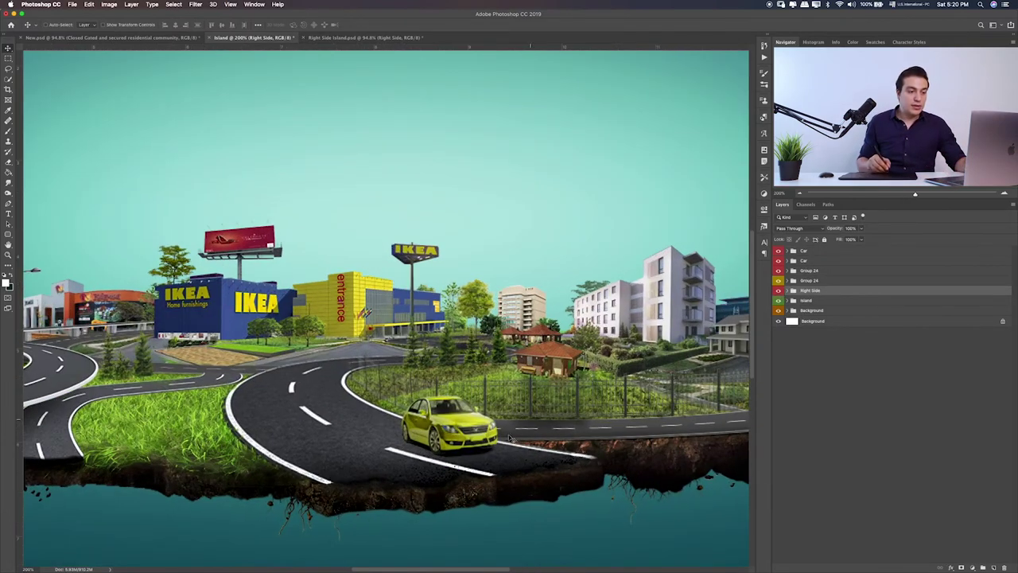
scroll(610, 425, "right", 5)
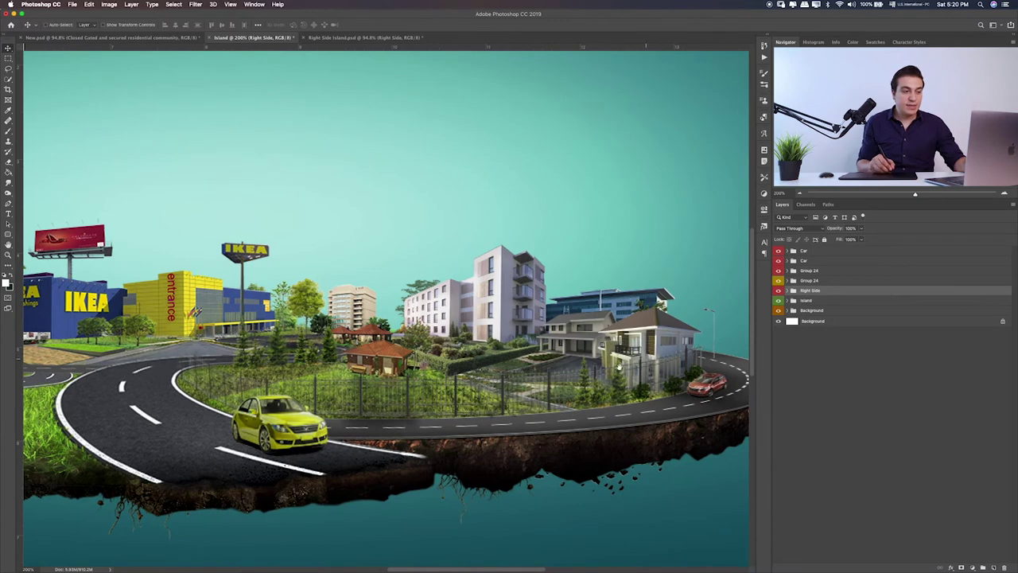
scroll(619, 366, "left", 3)
scroll(572, 366, "left", 3)
scroll(525, 367, "left", 3)
scroll(478, 367, "left", 3)
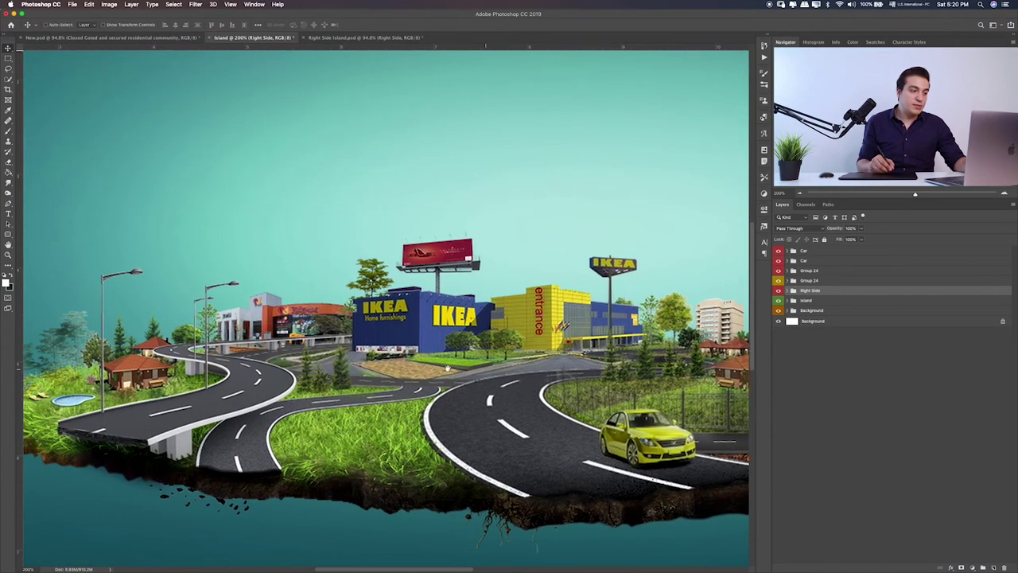
scroll(398, 334, "left", 4)
scroll(318, 333, "left", 2)
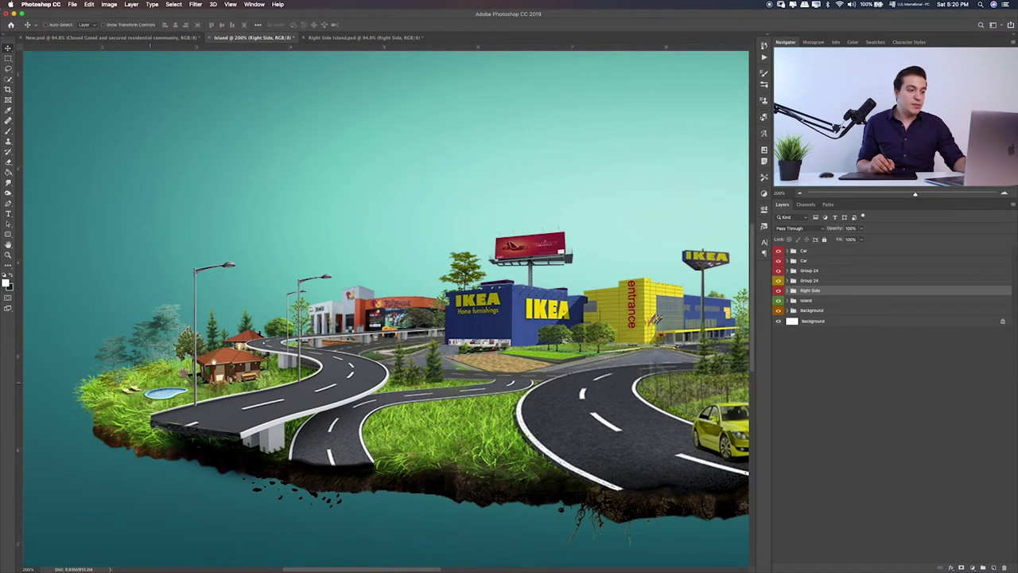
scroll(386, 306, "right", 3)
key("ctrl+0")
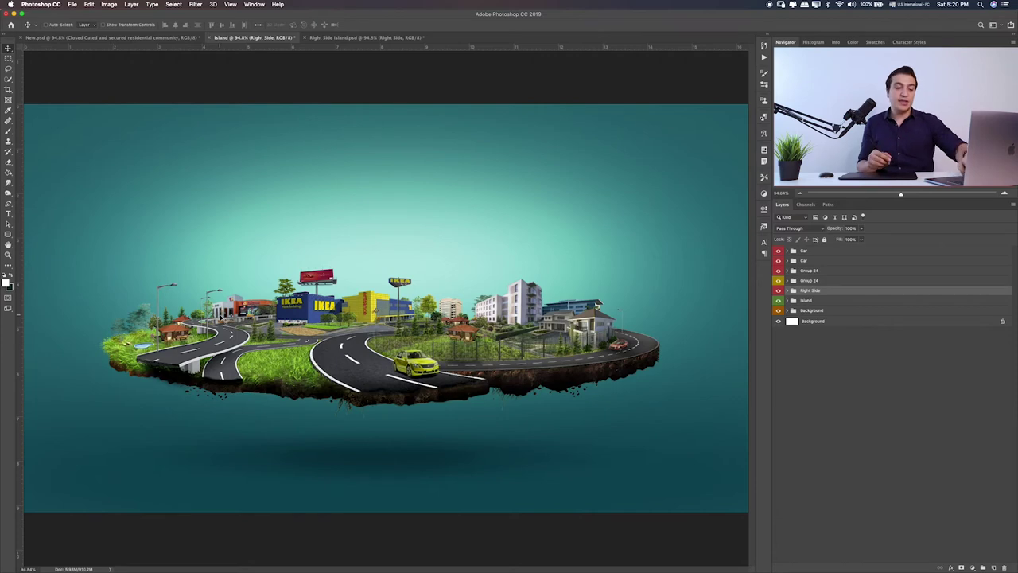
- Select the two Car layers and Group 24 for grouping into Group 25
key("ctrl+plus")
key("ctrl+plus")
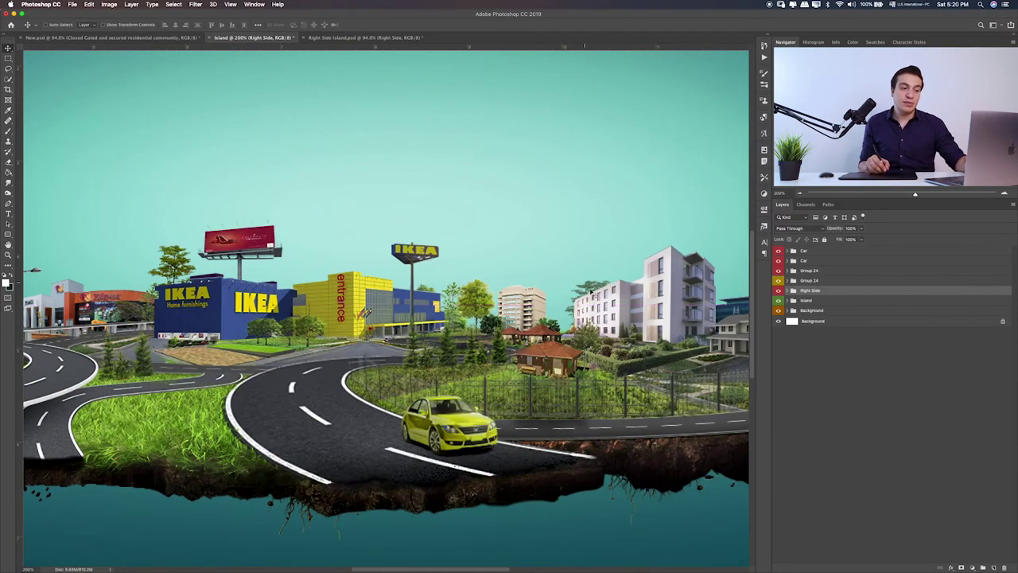
scroll(385, 306, "right", 5)
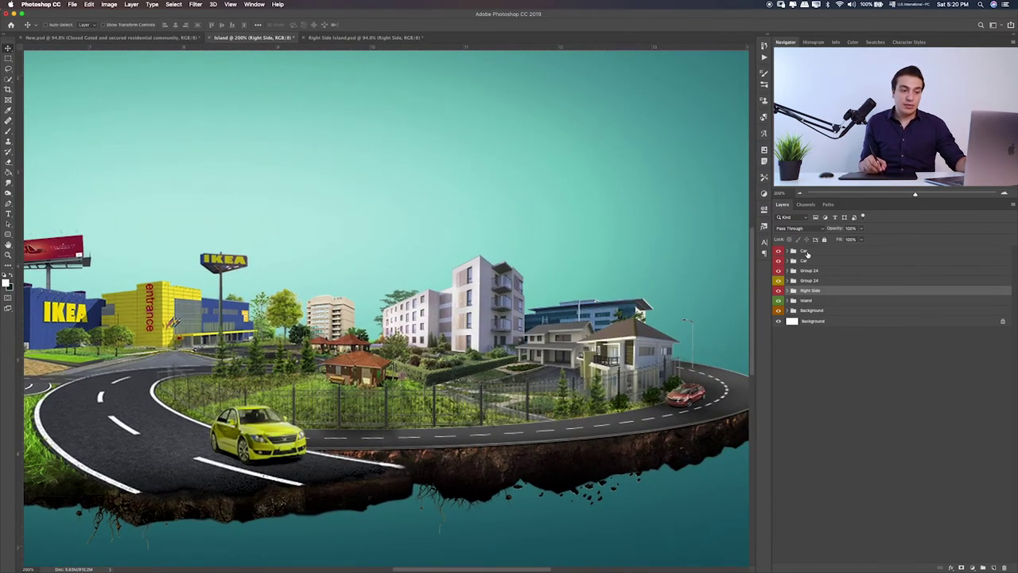
left_click(805, 251)
left_click(809, 271, "shift")
- Group the cars with Group 24 into Group 25 and give it a red colour label
key("super+g")
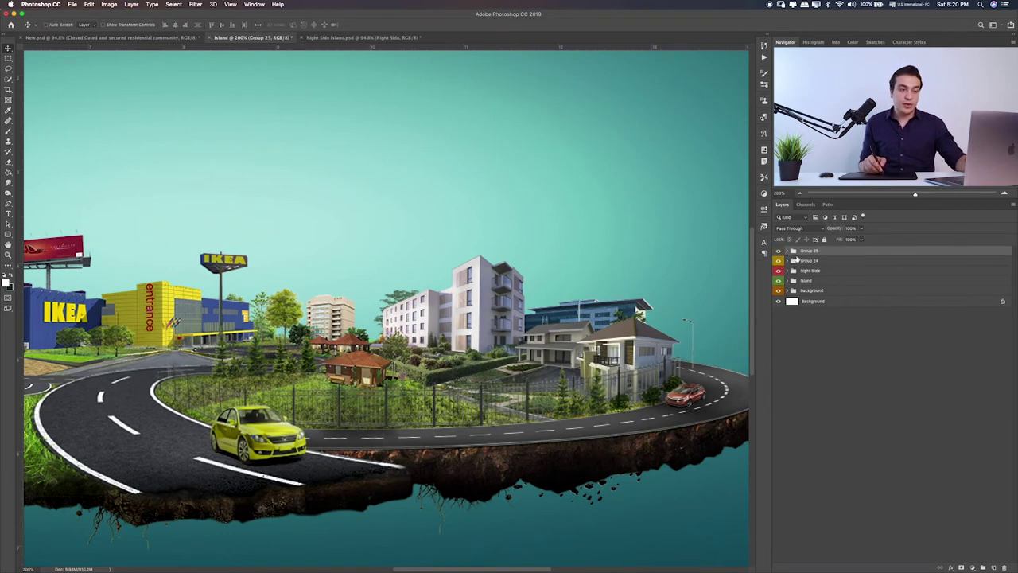
right_click(821, 253)
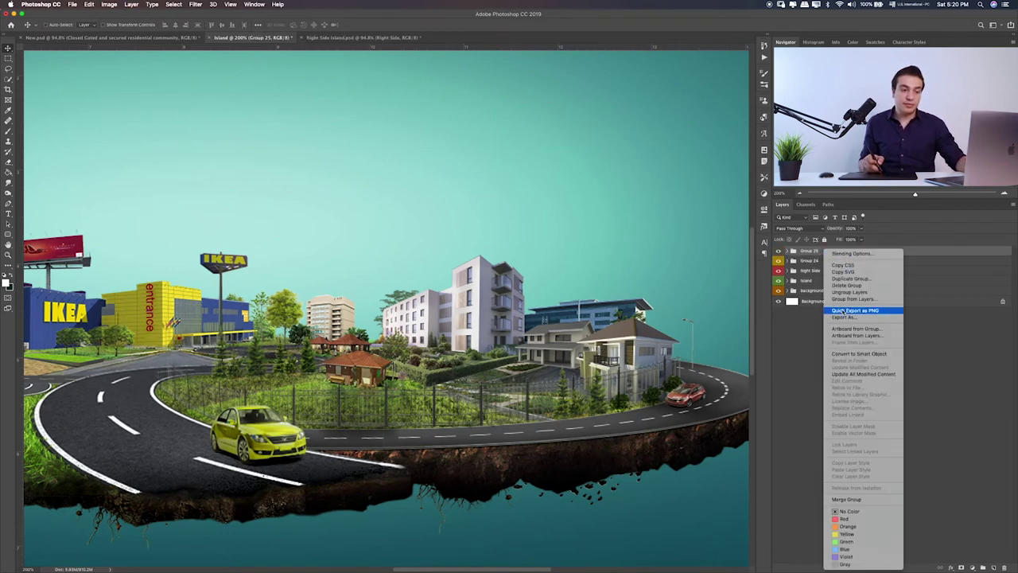
left_click(860, 518)
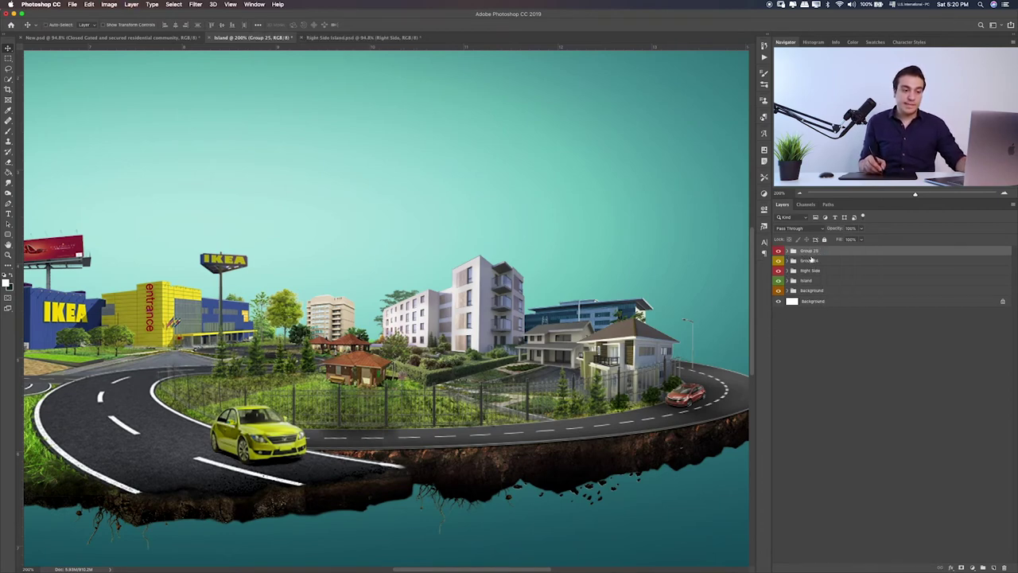
left_click(779, 260)
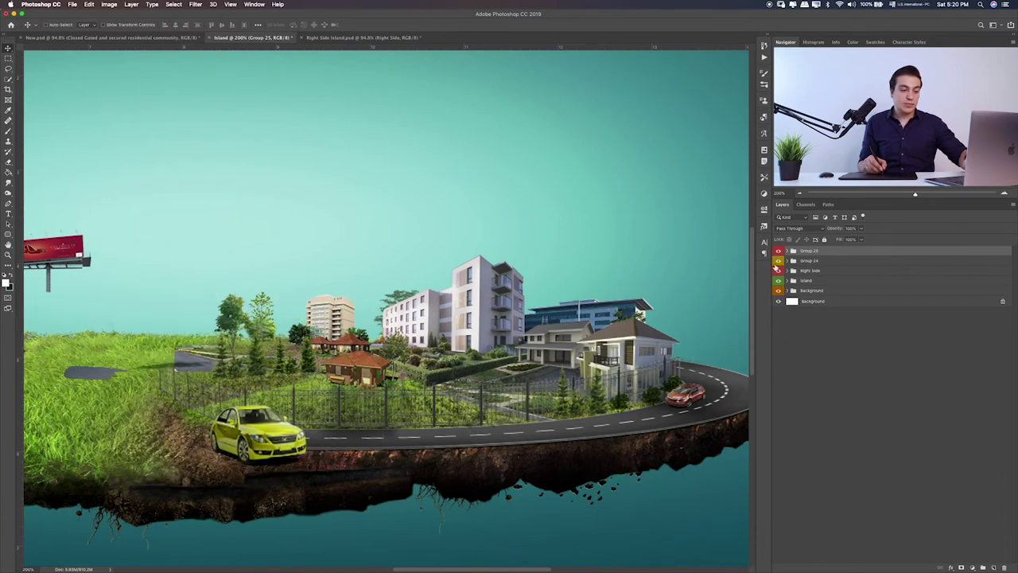
left_click(779, 260)
- Toggle the Car layers in Group 25 to find the yellow car's layer, leaving it hidden and selected
key("super+0")
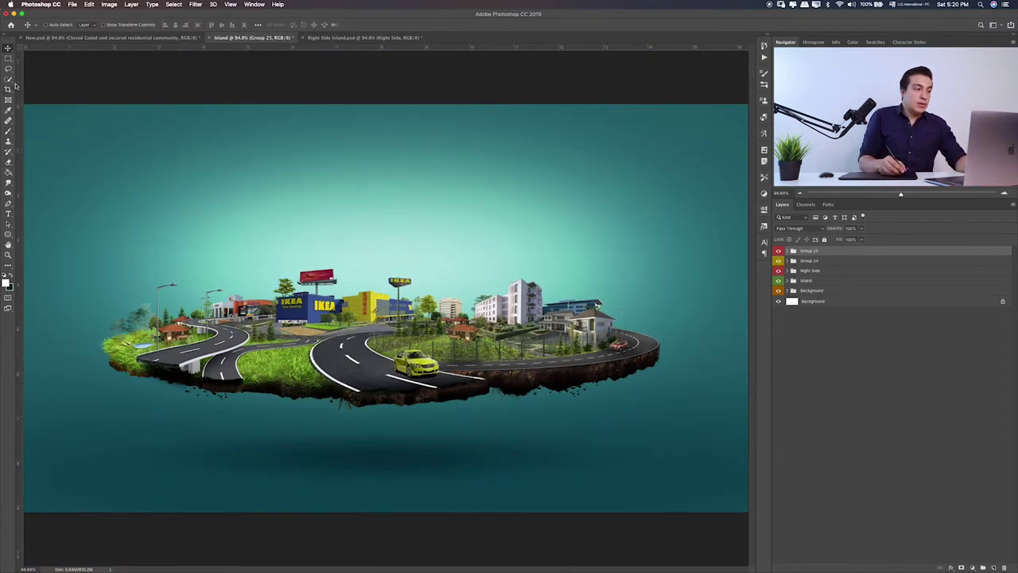
left_click(9, 58)
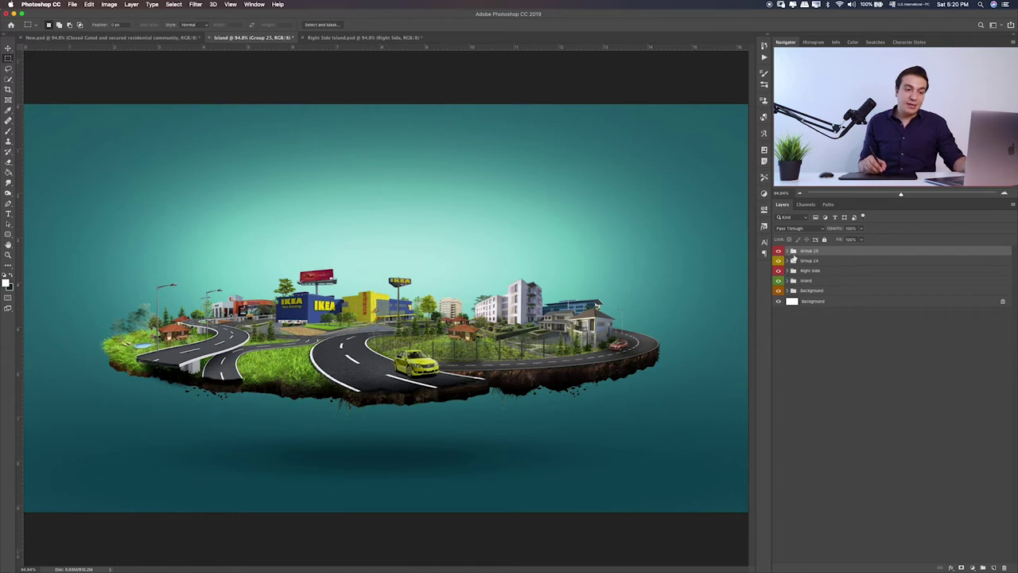
left_click(788, 252)
left_click(778, 263)
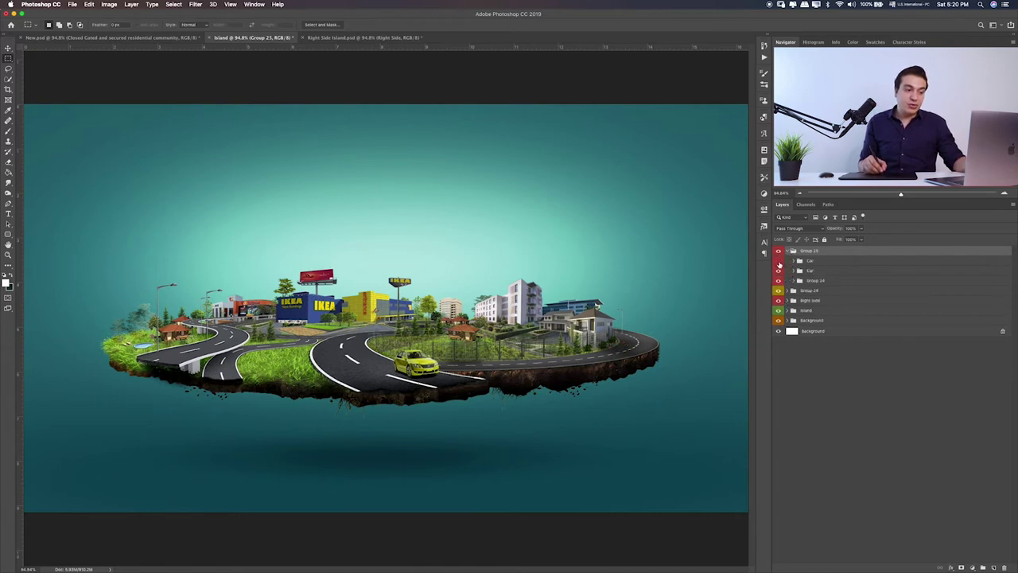
left_click(779, 271)
left_click(778, 271)
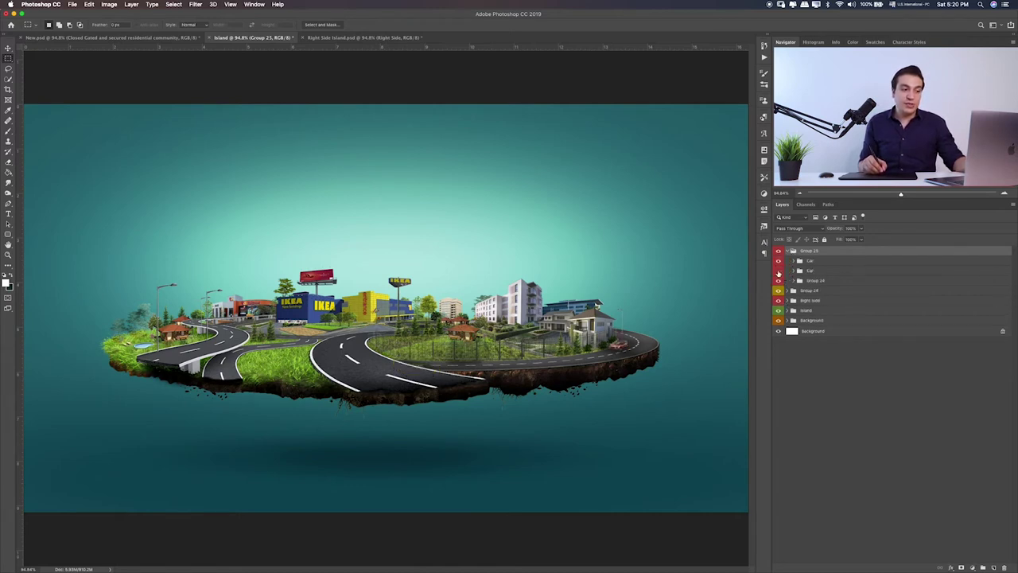
left_click(807, 271)
- Show the yellow car again and slide it along the road with a slight skew
left_click(779, 271)
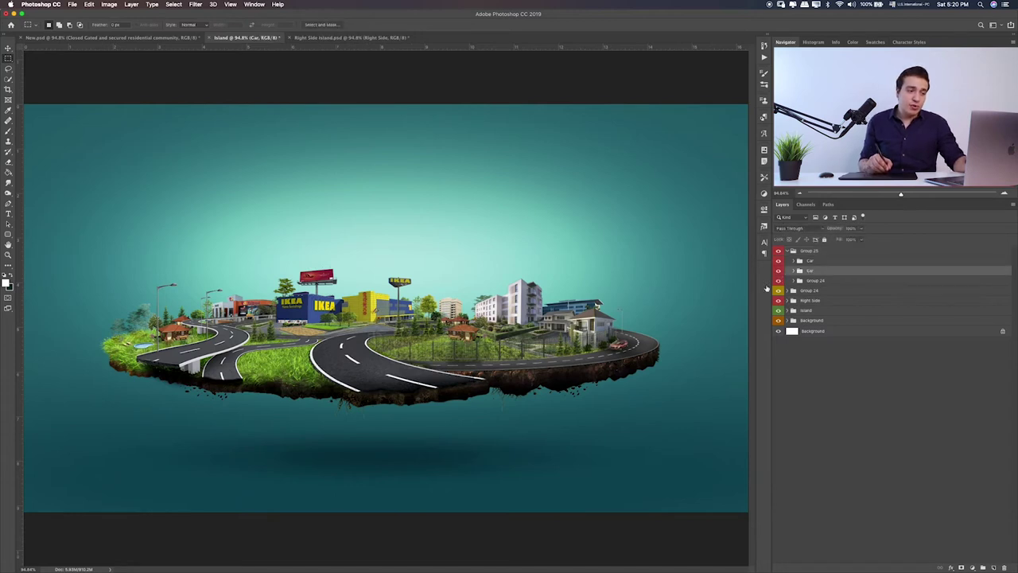
key("v")
mouse_move(406, 373)
left_mouse_down()
mouse_move(429, 372)
mouse_move(436, 357)
left_mouse_up()
key("ctrl+t")
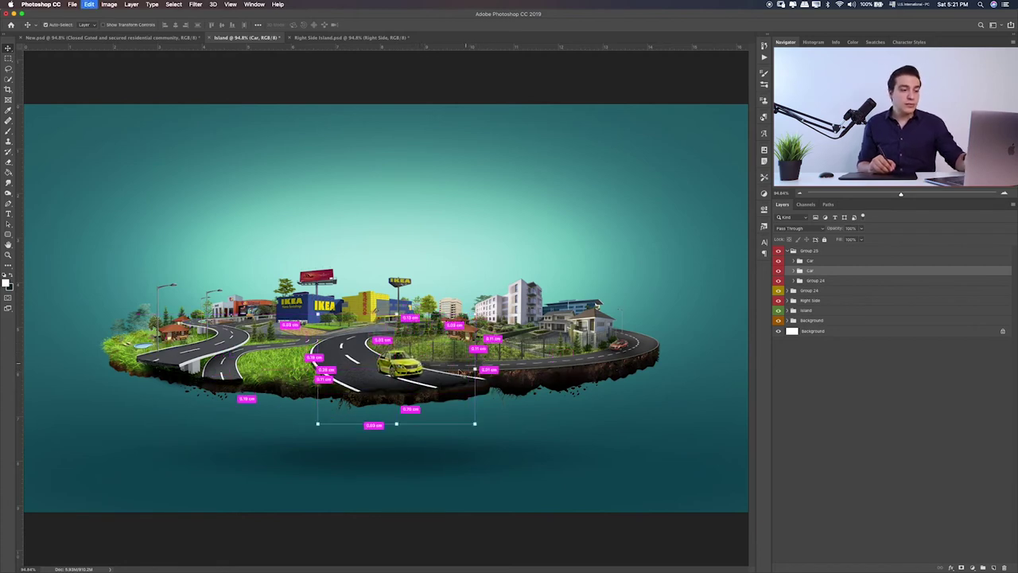
left_click_drag(475, 372, 477, 370)
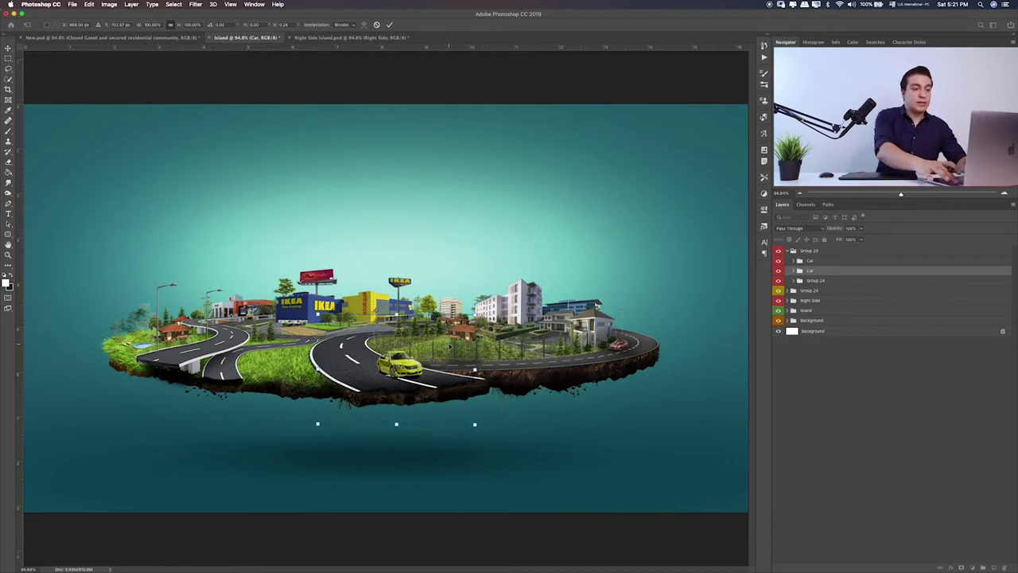
key("Return")
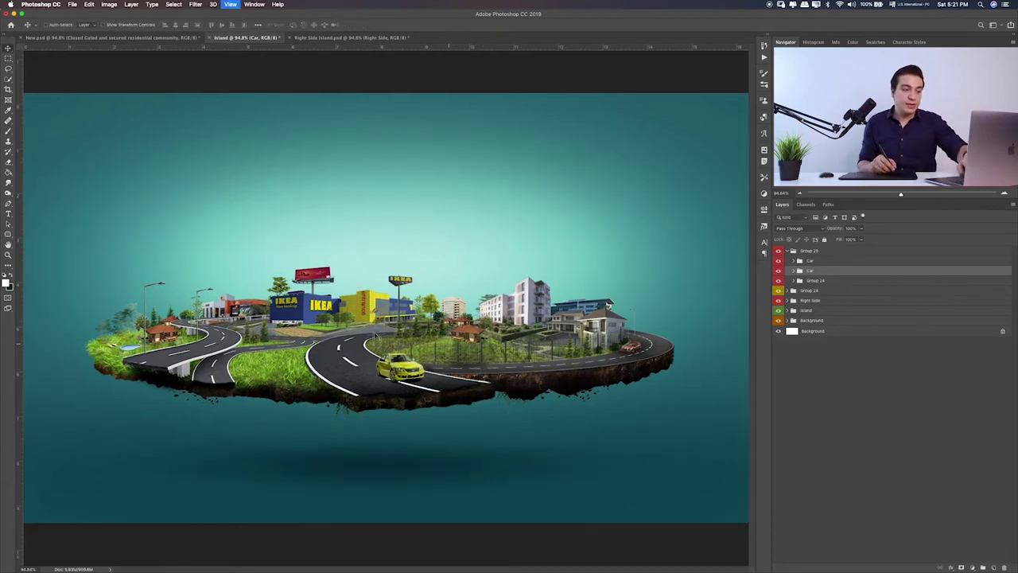
- Move the car slightly right and skew its base rightward along the road
scroll(416, 348, "up", 3)
scroll(417, 348, "up", 3)
scroll(404, 317, "down", 3)
scroll(409, 362, "right", 3)
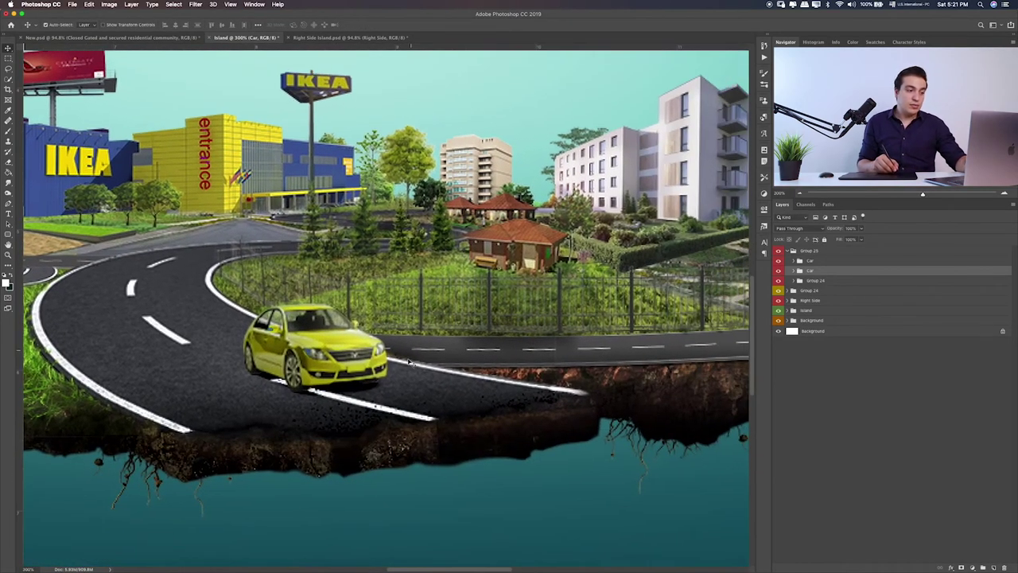
left_click_drag(344, 374, 391, 377)
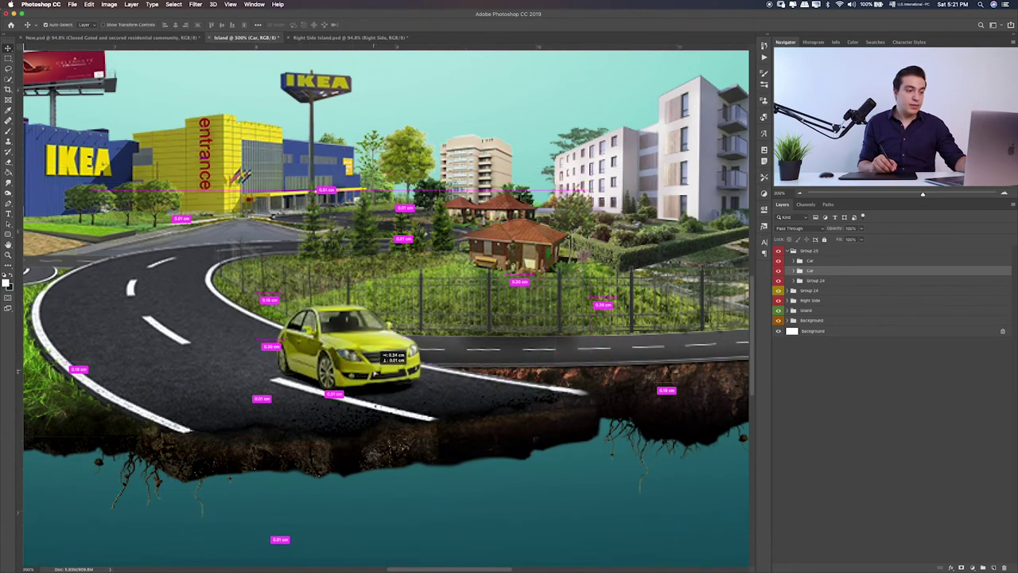
key("ctrl+t")
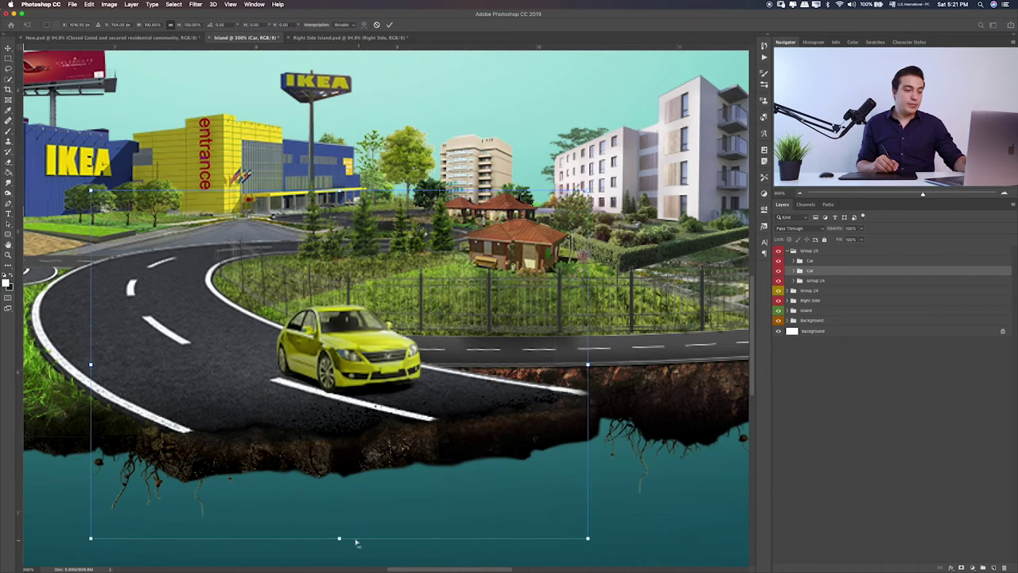
left_click_drag(340, 541, 358, 537)
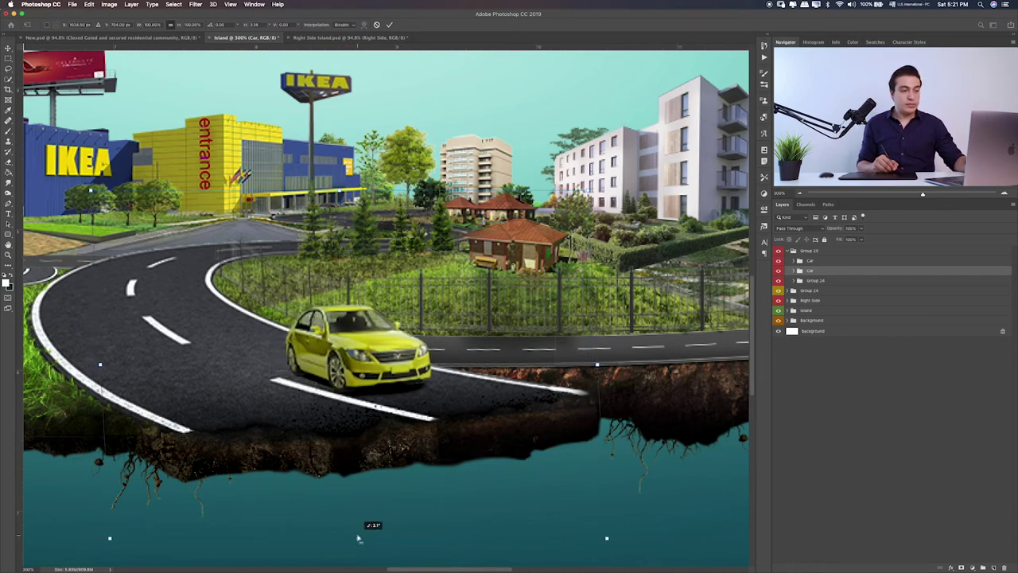
key("Return")
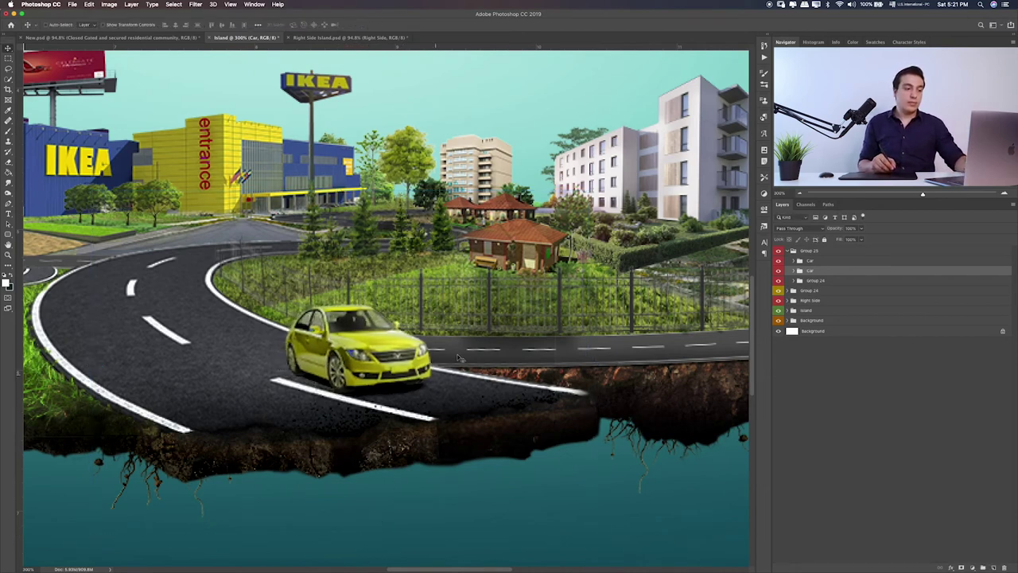
- Rotate the car about -1.3 degrees to match the road's curve
key("ctrl+t")
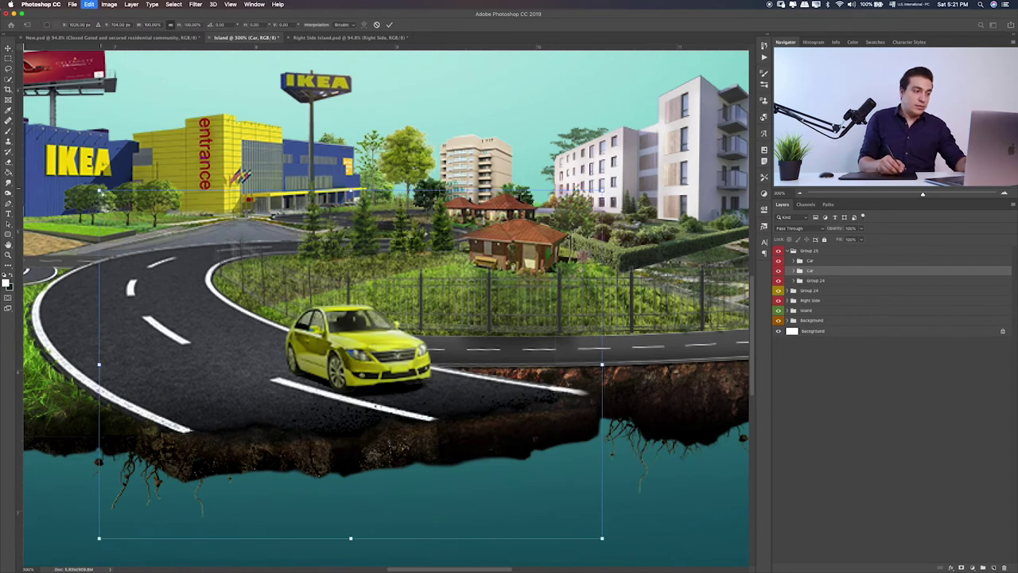
left_click_drag(100, 191, 118, 189)
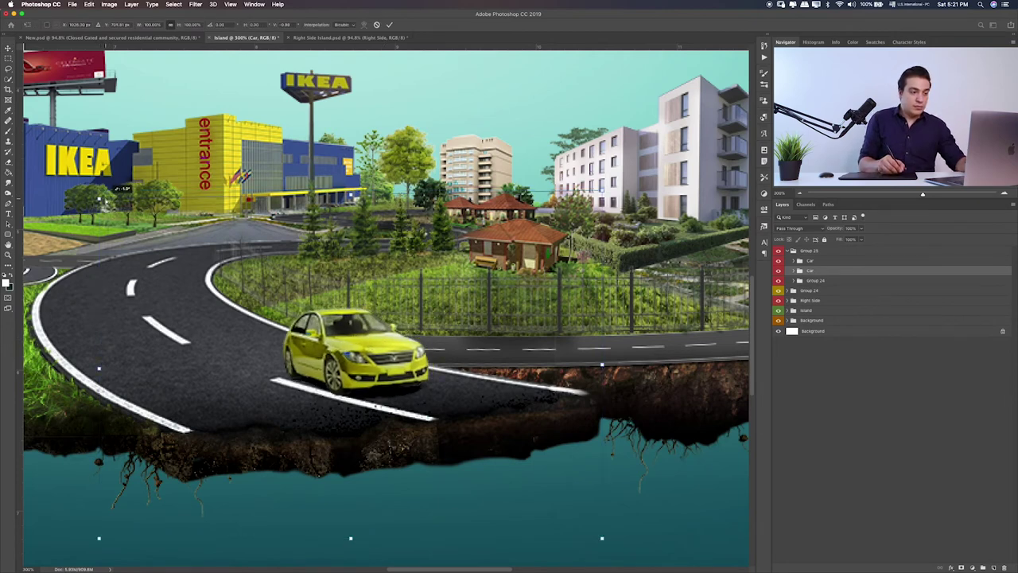
key("ctrl+z")
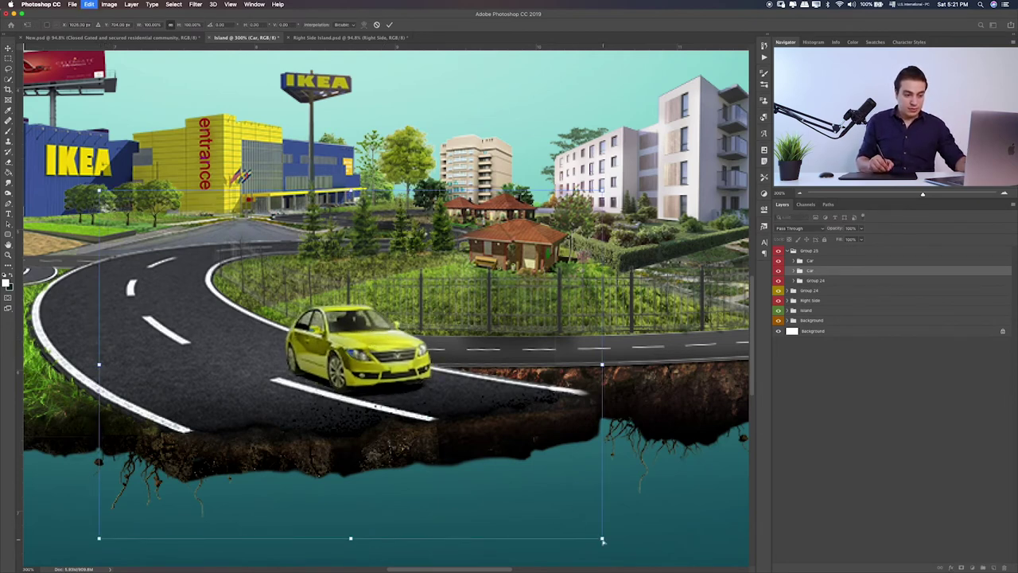
left_click_drag(602, 540, 595, 521)
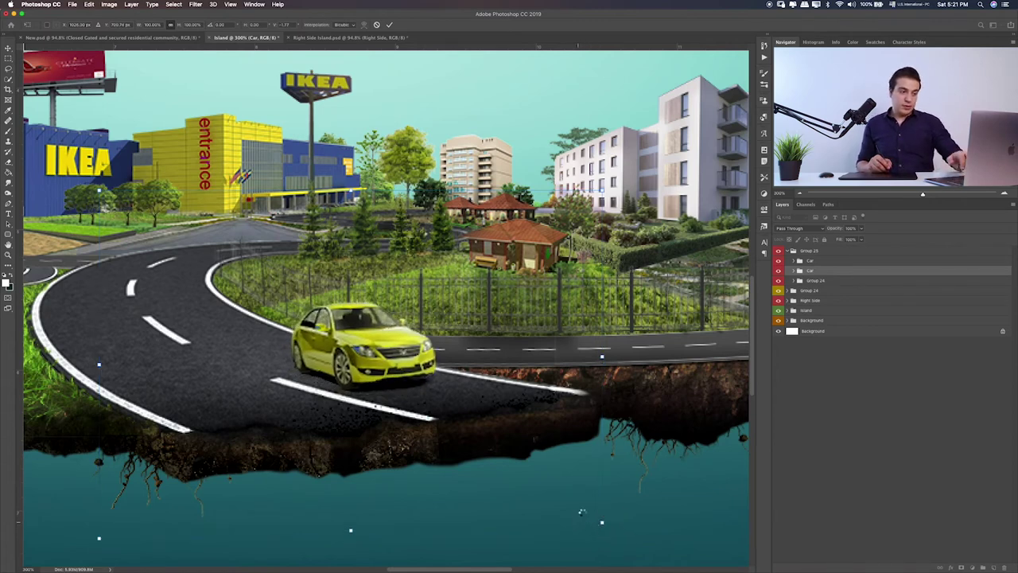
key("Return")
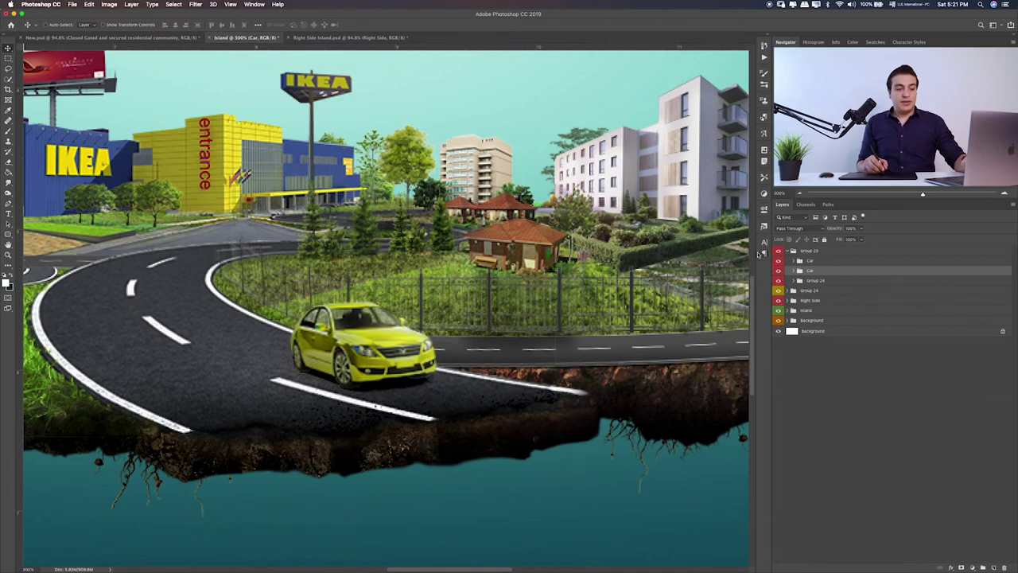
- Nudge the car down about two pixels, then expand the second Car group
key("ctrl+0")
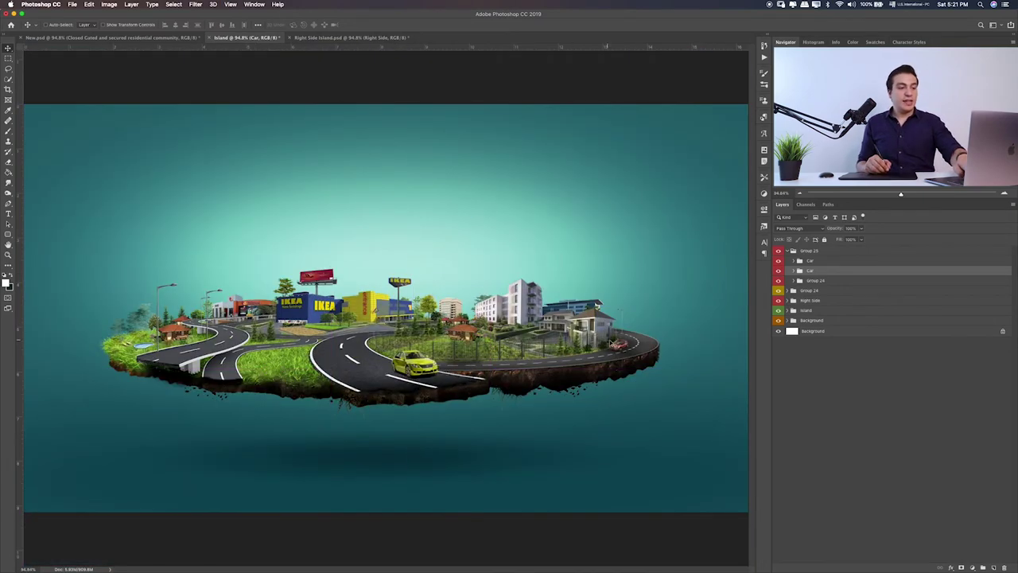
key("ctrl+t")
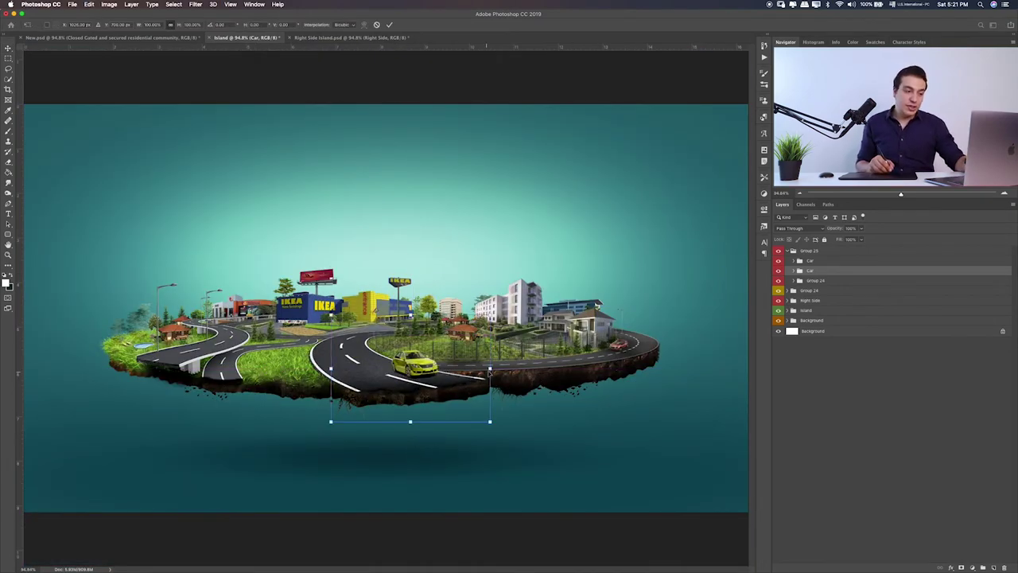
left_click_drag(491, 374, 491, 378)
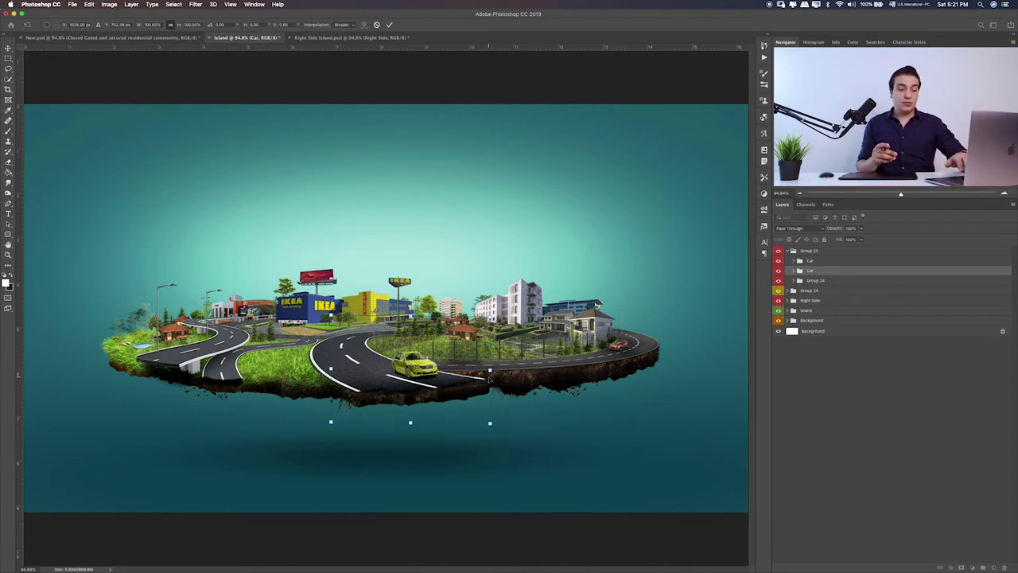
key("Return")
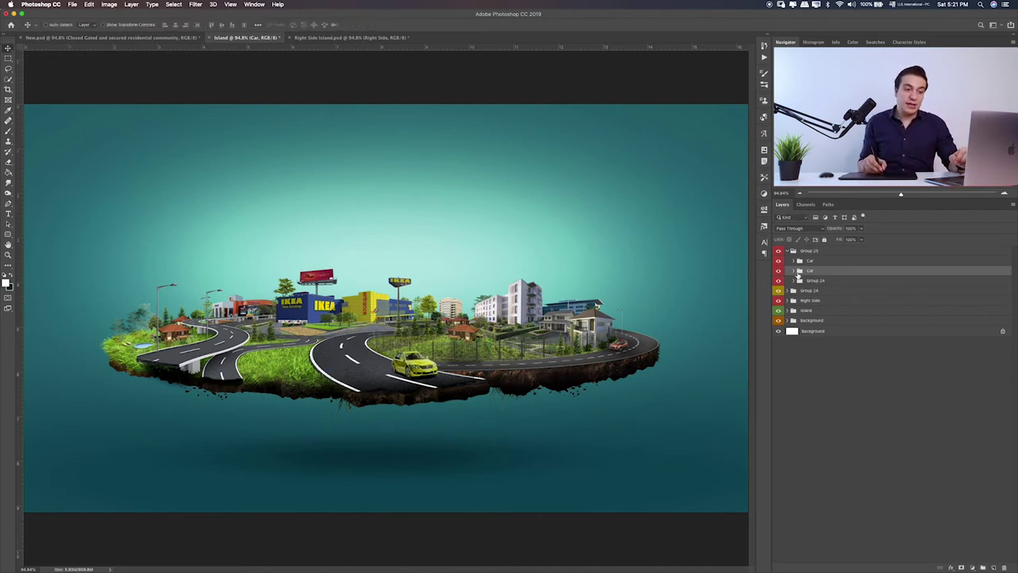
left_click(795, 271)
key("ctrl+plus")
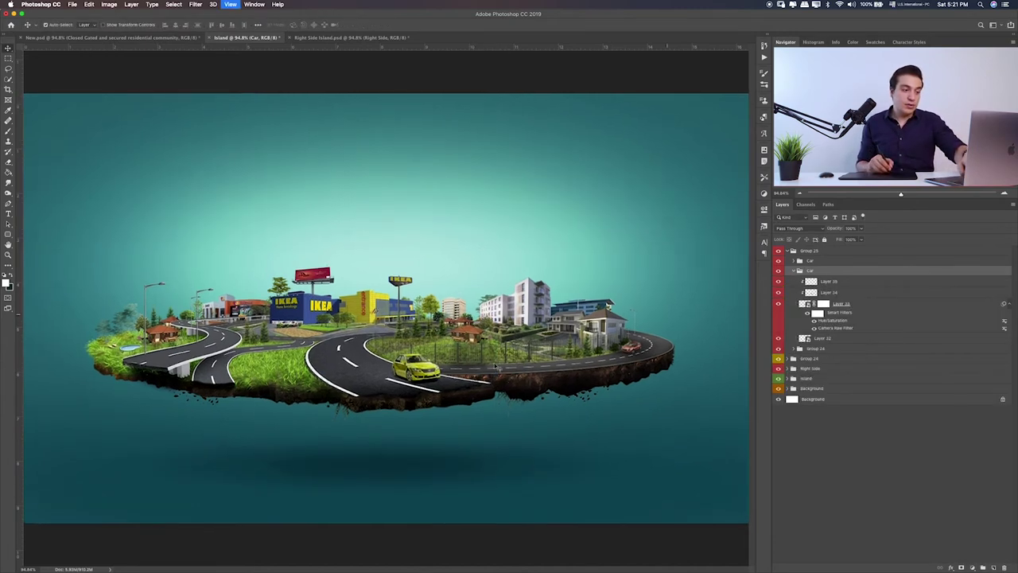
key("ctrl+plus")
key("ctrl+plus")
scroll(415, 364, "down", 3)
scroll(415, 365, "right", 5)
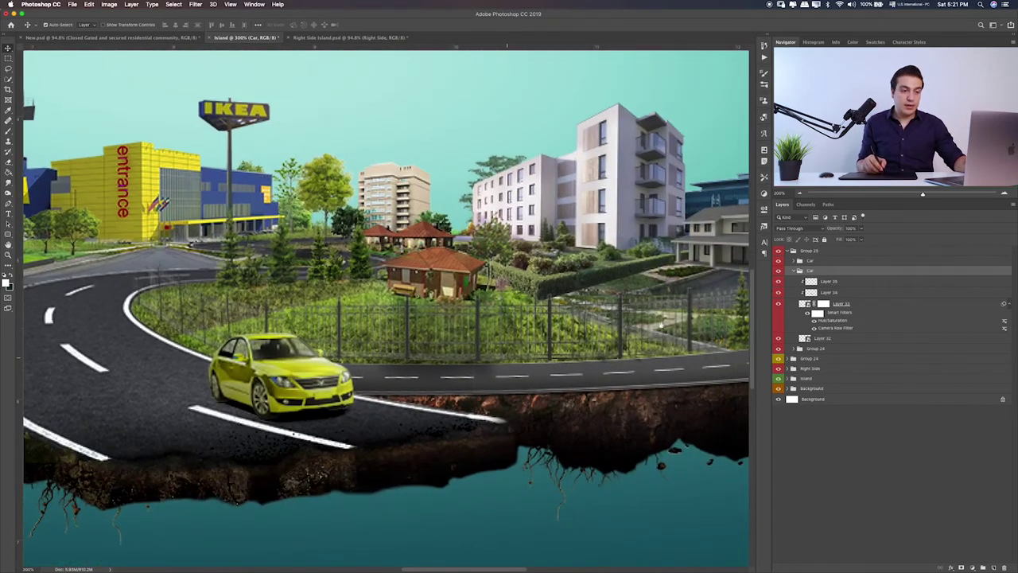
left_click(808, 315)
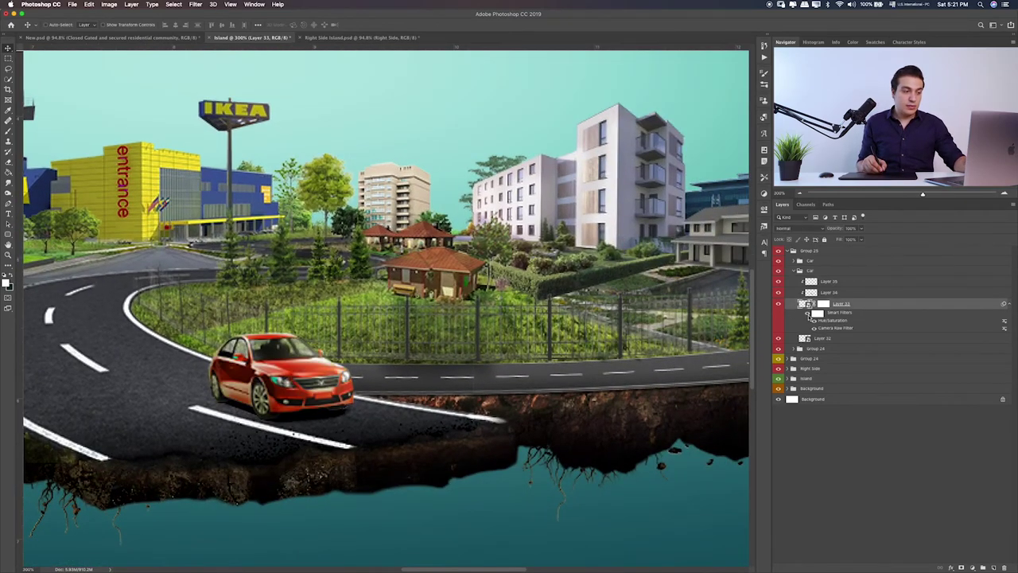
left_click(808, 315)
left_click(807, 317)
left_click(807, 317)
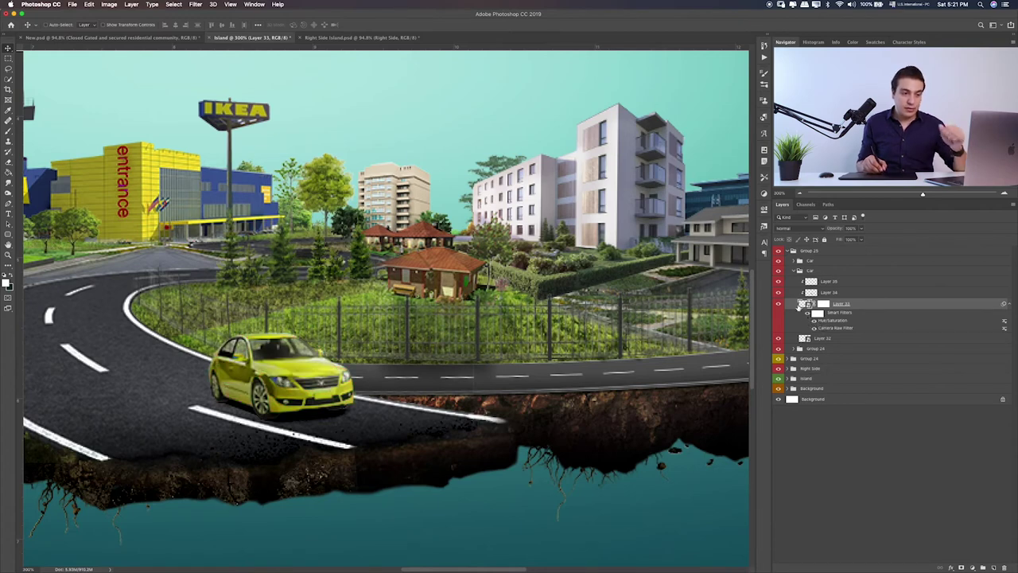
left_click(778, 295)
left_click(779, 295)
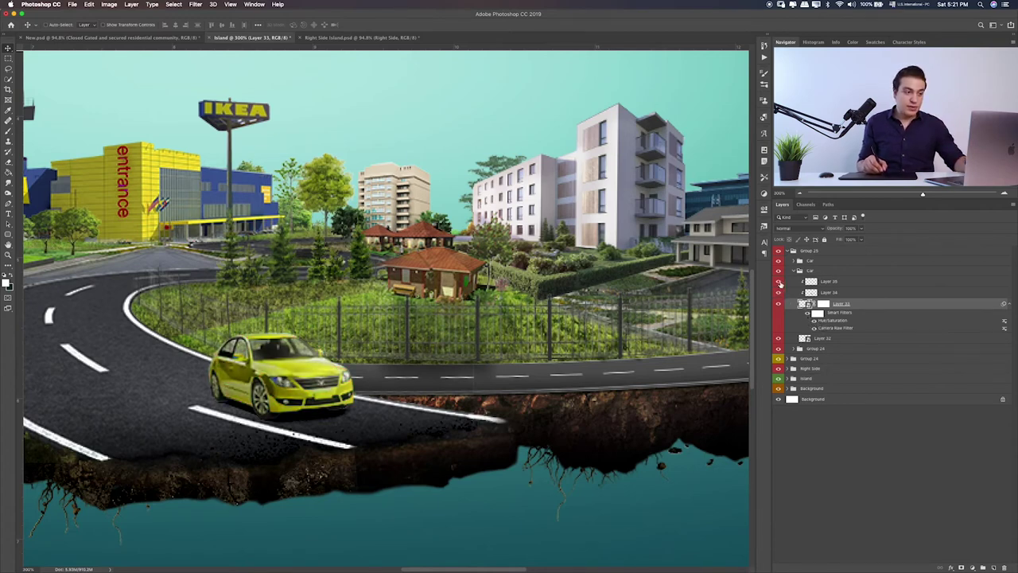
left_click(778, 284)
left_click(779, 285)
left_click(779, 338)
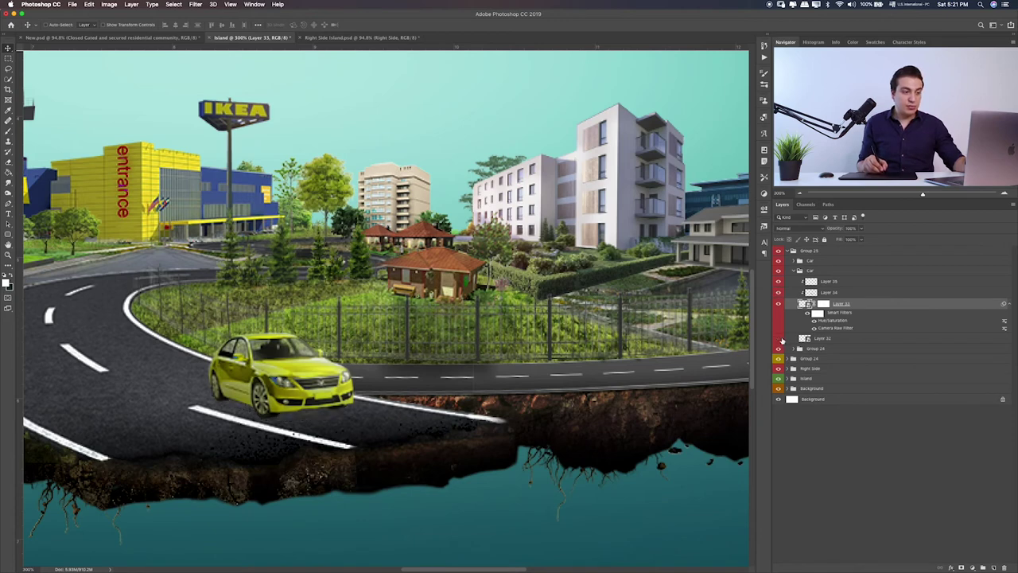
left_click(779, 338)
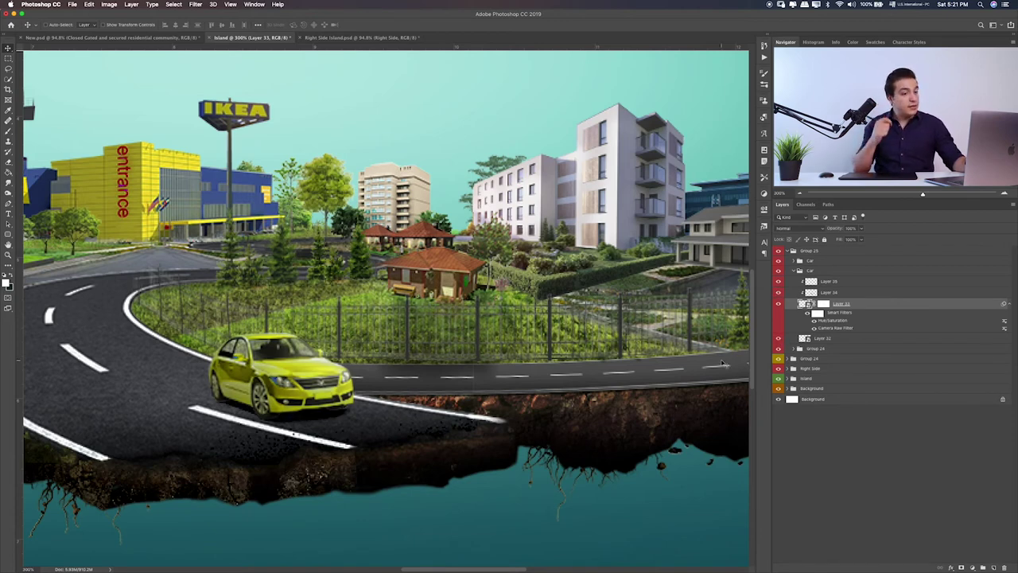
left_click(839, 338)
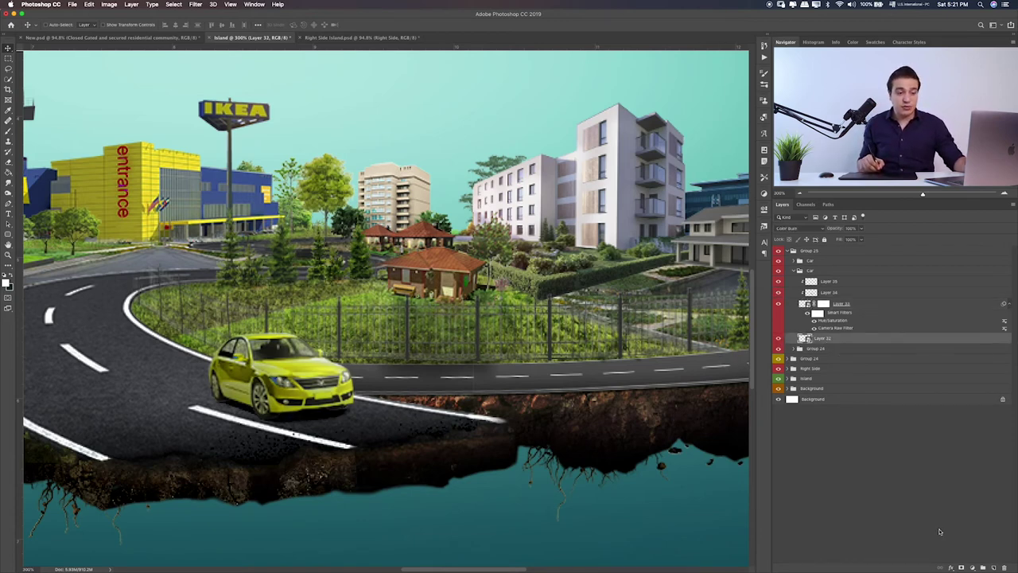
- Add a new layer above Layer 32 and try a smaller-brush stroke under the car
left_click(987, 567)
key("b")
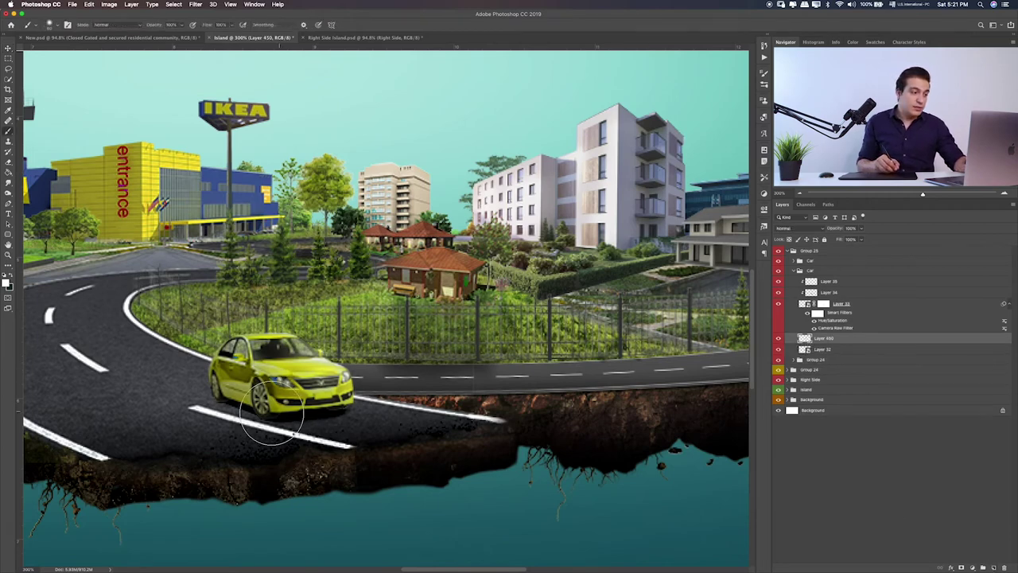
key("bracketleft")
key("bracketleft")
key("bracketleft")
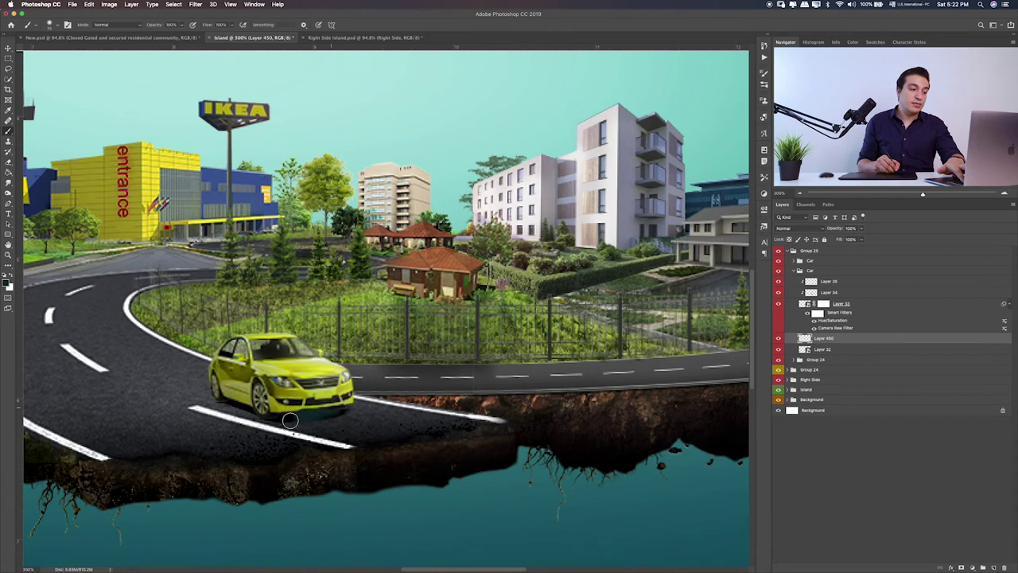
left_click_drag(322, 410, 274, 425)
key("ctrl+z")
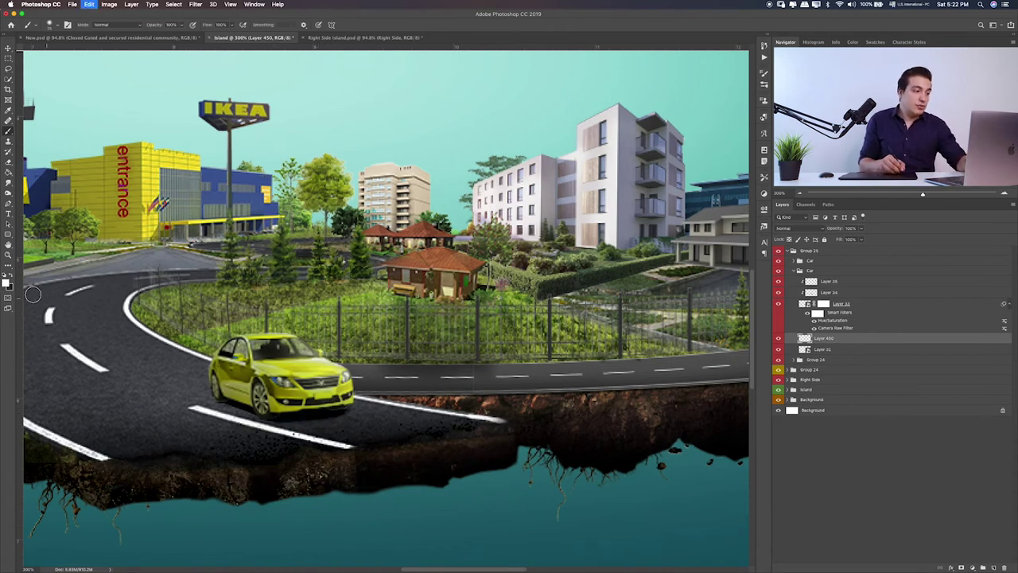
- Paint a pure black shadow over the stripe beneath the car
left_click(7, 282)
left_click_drag(532, 281, 576, 291)
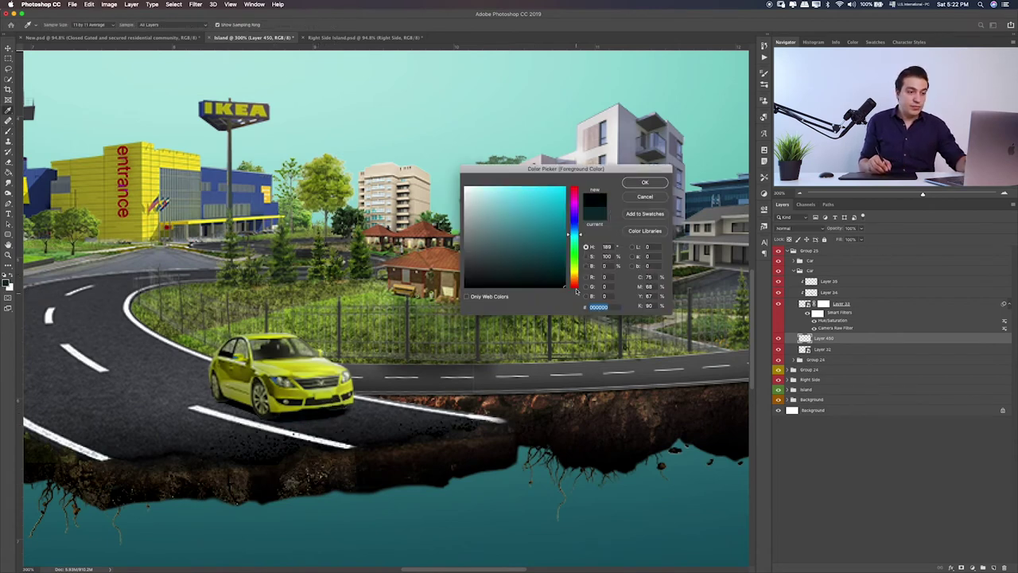
left_click(646, 184)
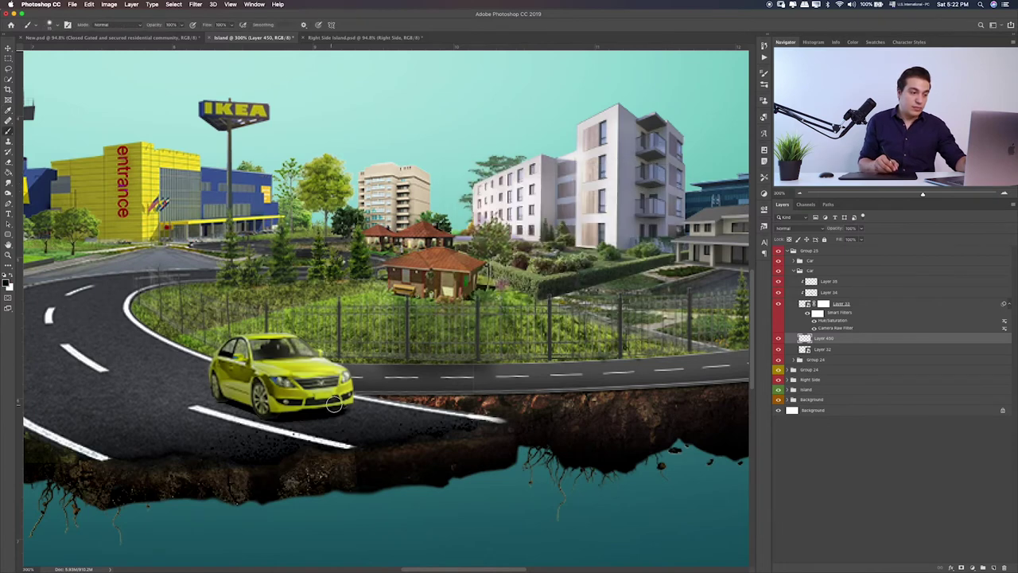
mouse_move(302, 416)
left_mouse_down()
mouse_move(219, 398)
mouse_move(221, 422)
mouse_move(273, 432)
mouse_move(227, 426)
mouse_move(232, 449)
mouse_move(307, 414)
mouse_move(268, 445)
mouse_move(220, 432)
left_mouse_up()
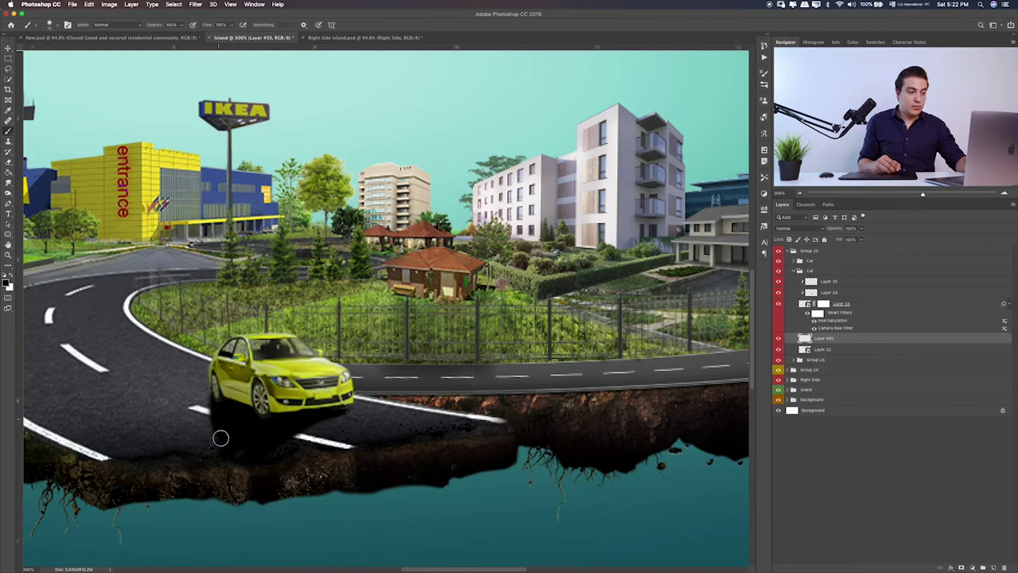
left_click_drag(339, 403, 275, 451)
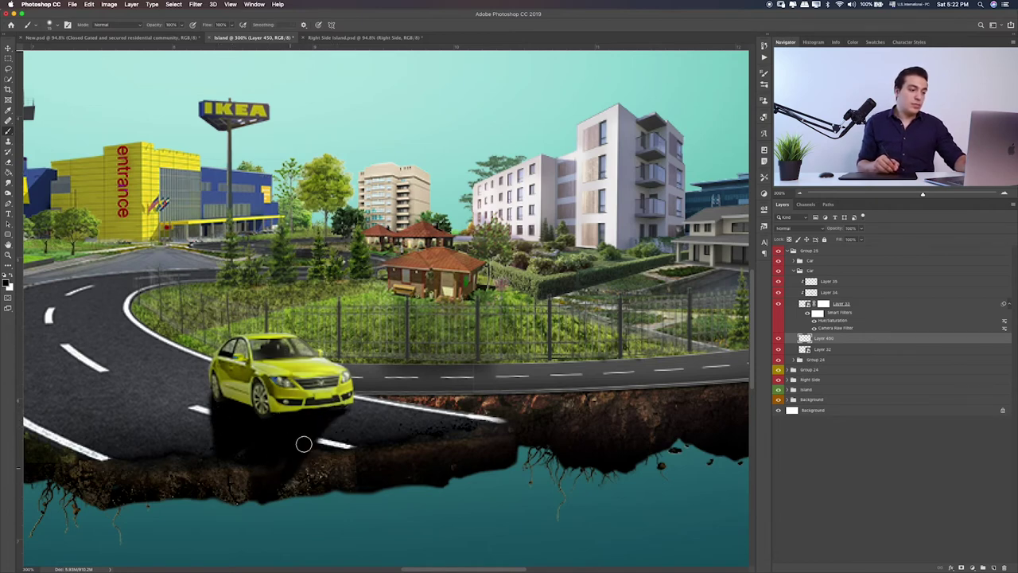
key("v")
- Set the shadow layer's blend mode to Soft Light
key("shift+alt+i")
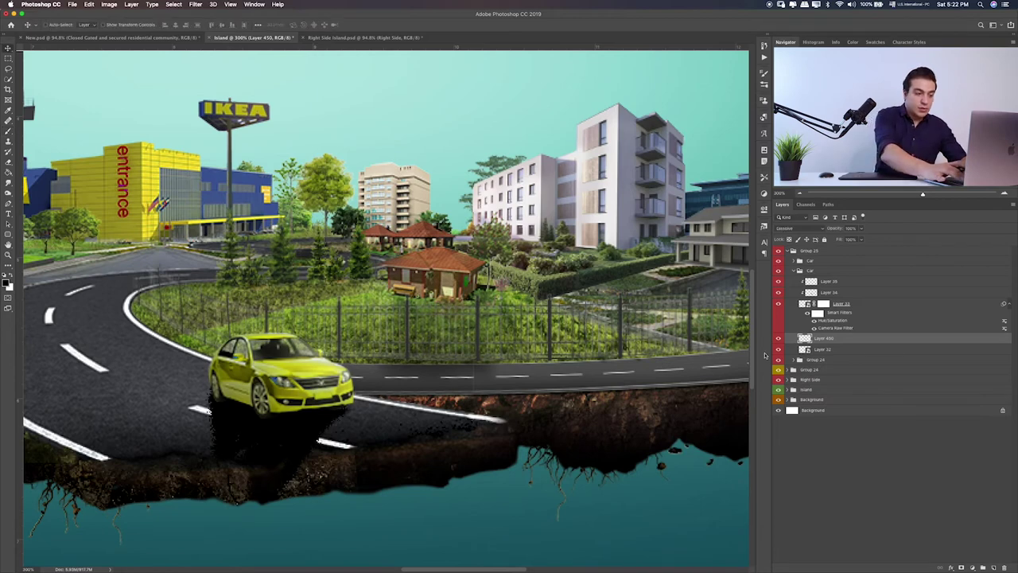
key("shift+plus")
key("shift+plus")
key("shift+plus")
key("shift+plus")
key("shift+plus")
key("shift+plus")
key("shift+plus")
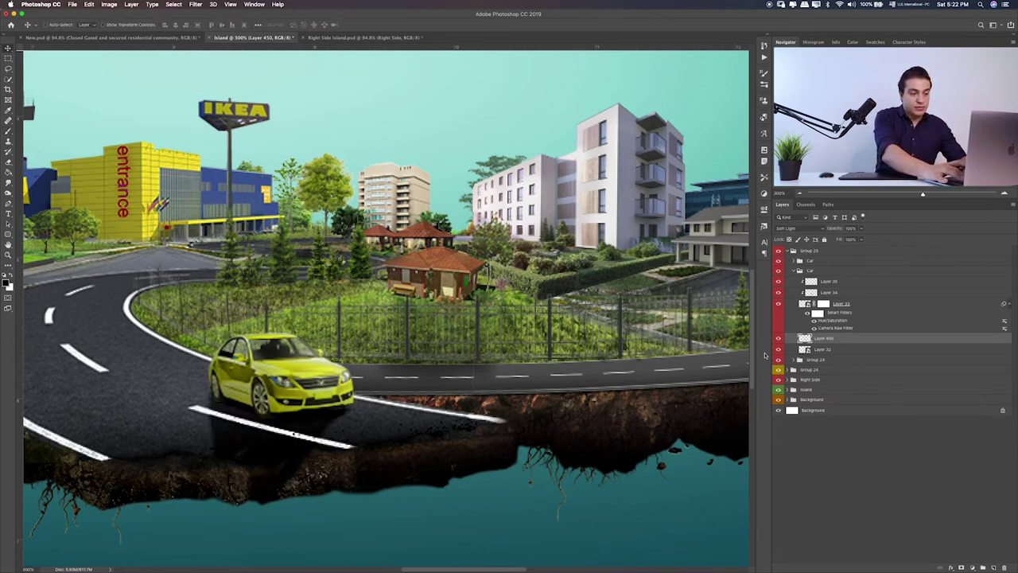
key("shift+plus")
key("shift+plus")
key("shift+minus")
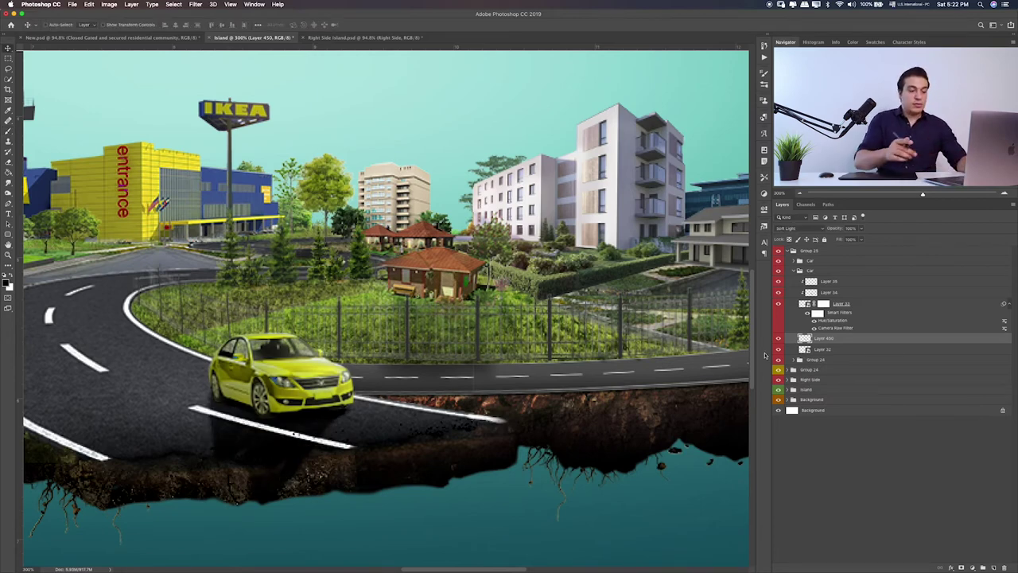
- Try a smaller eraser and the Fill setting, leaving fill at 100%, then select Layer 33
key("e")
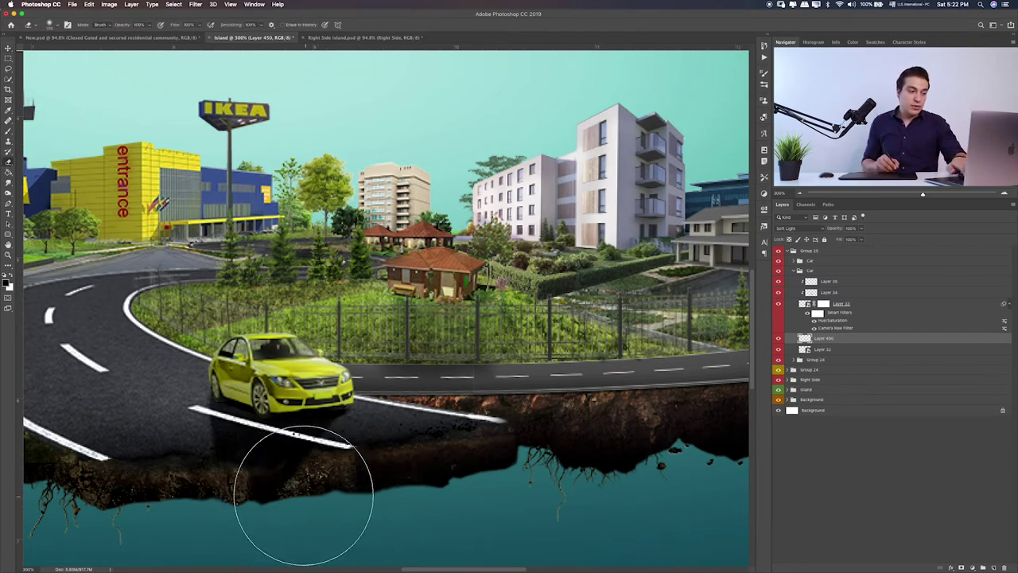
key("bracketleft")
key("bracketleft")
key("bracketleft")
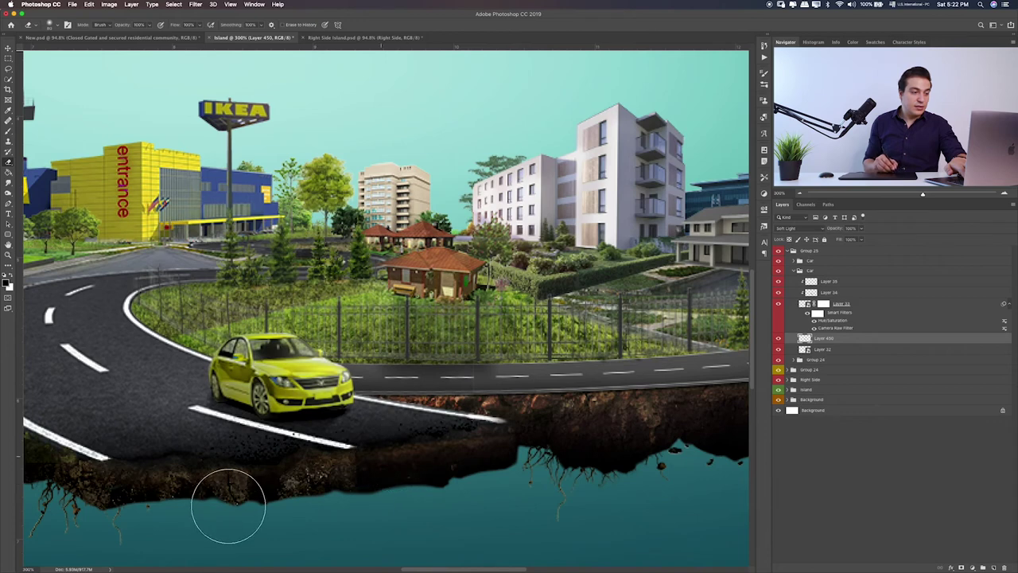
left_click(858, 239)
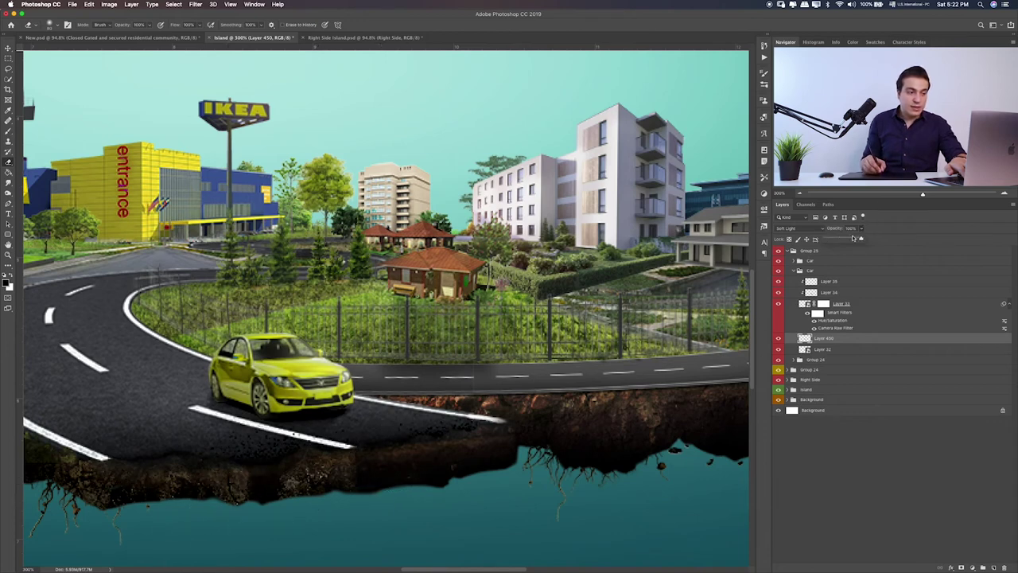
left_click(778, 349)
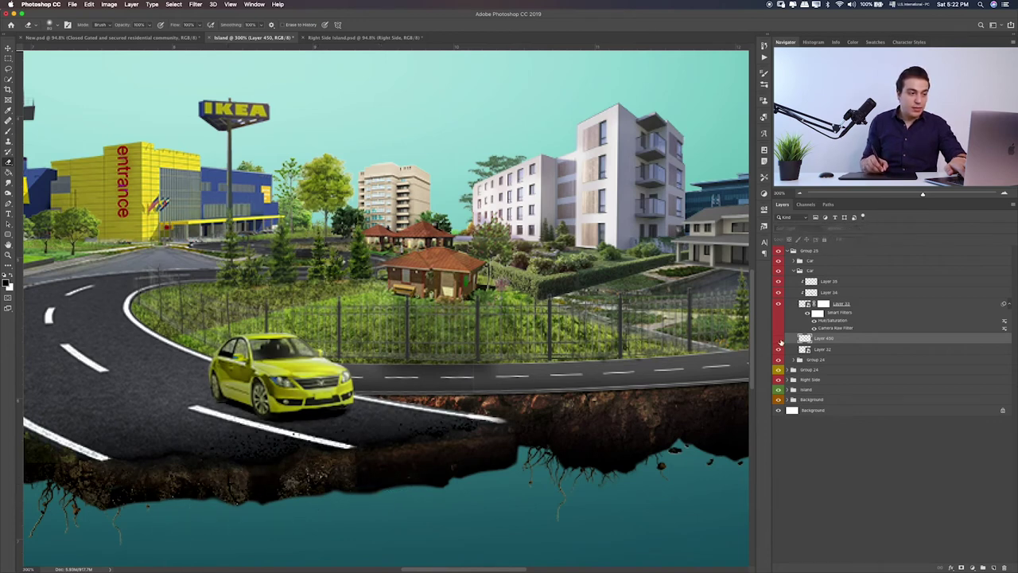
left_click(854, 309)
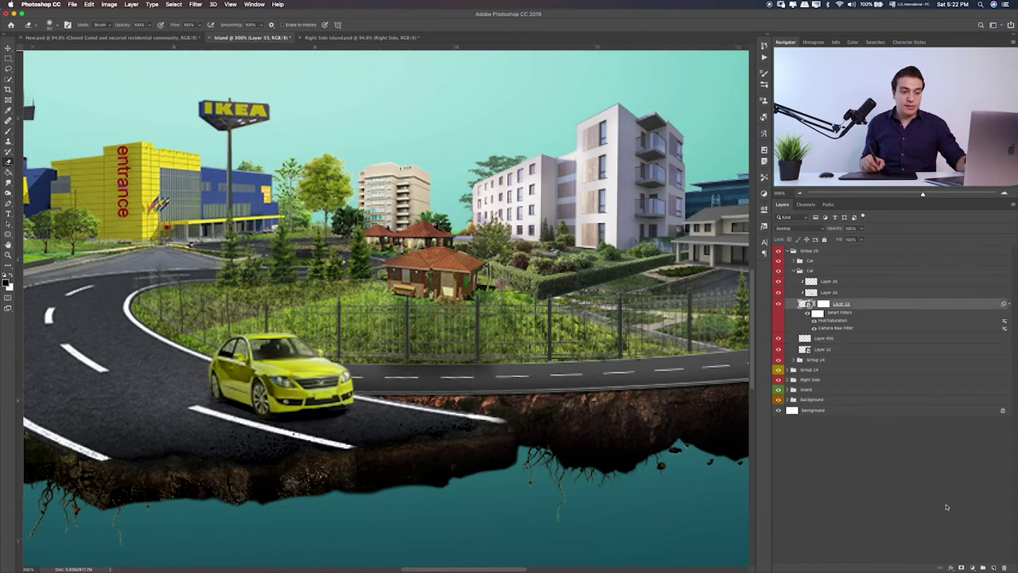
- Paint a dark shadow beneath the car's wheels on new Layer 451, blended Soft Light
left_click(993, 567)
key("b")
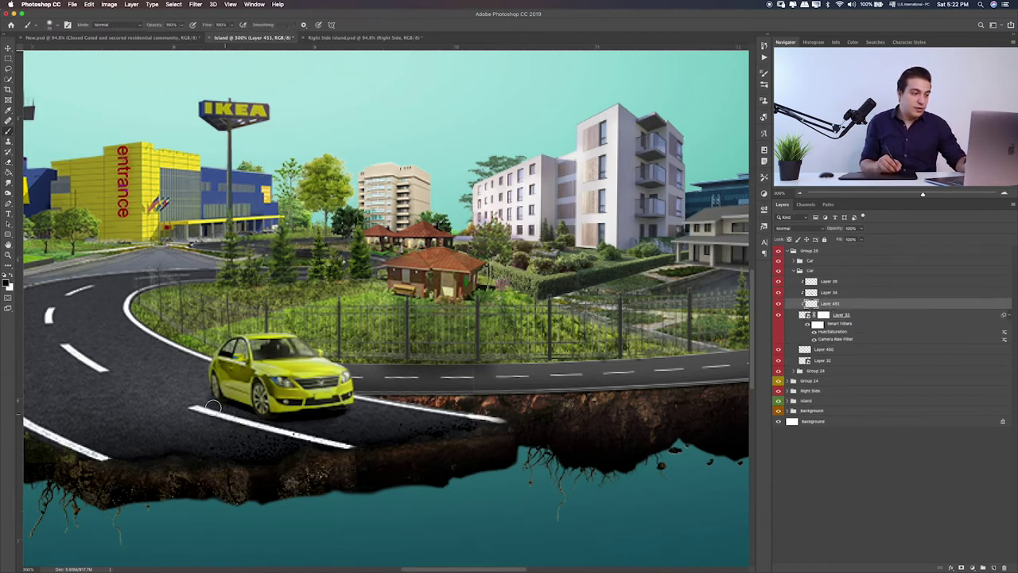
key("bracketright")
key("bracketright")
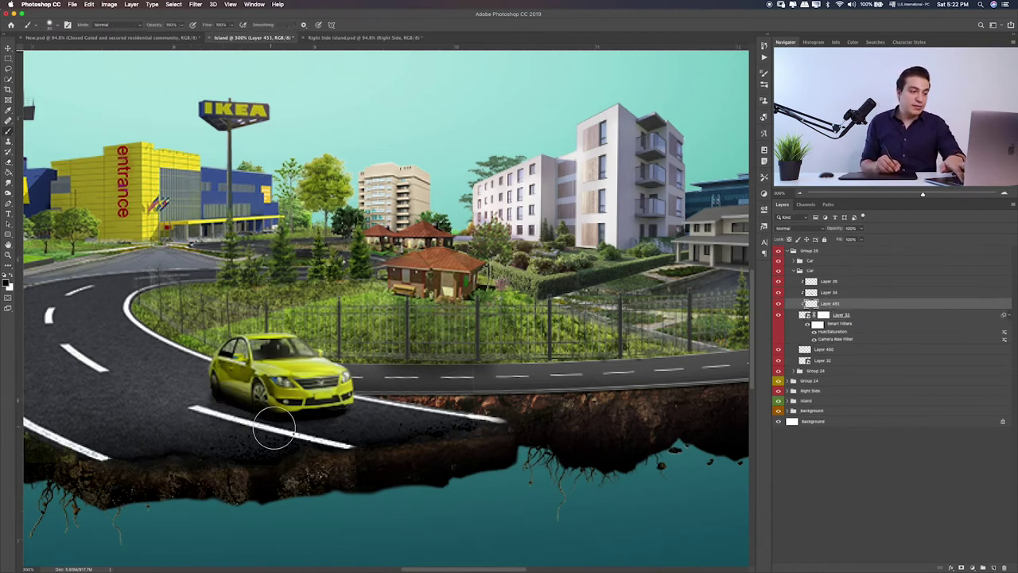
mouse_move(273, 430)
left_mouse_down()
mouse_move(375, 411)
mouse_move(205, 428)
mouse_move(214, 396)
mouse_move(342, 422)
left_mouse_up()
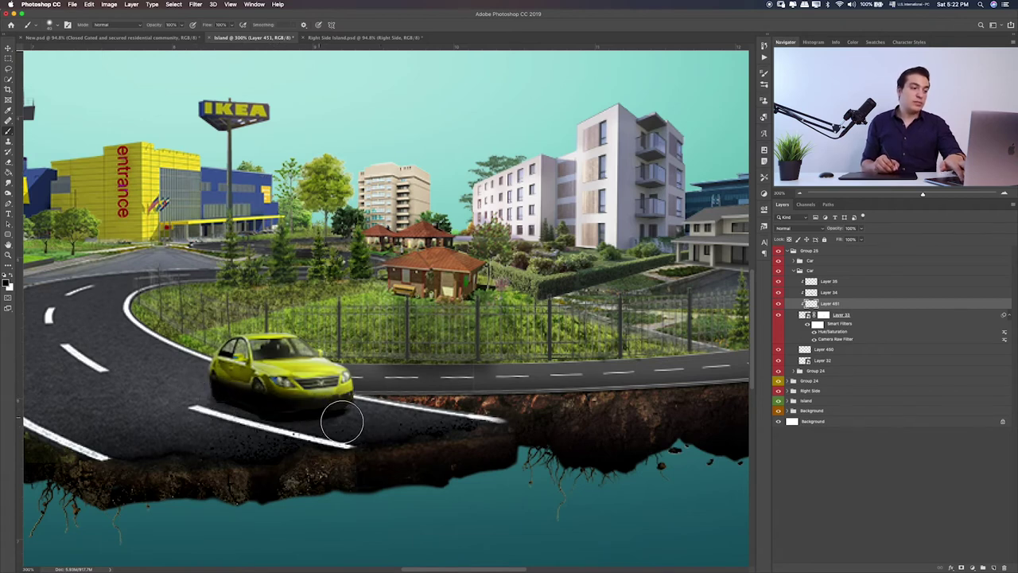
key("v")
key("shift+alt+i")
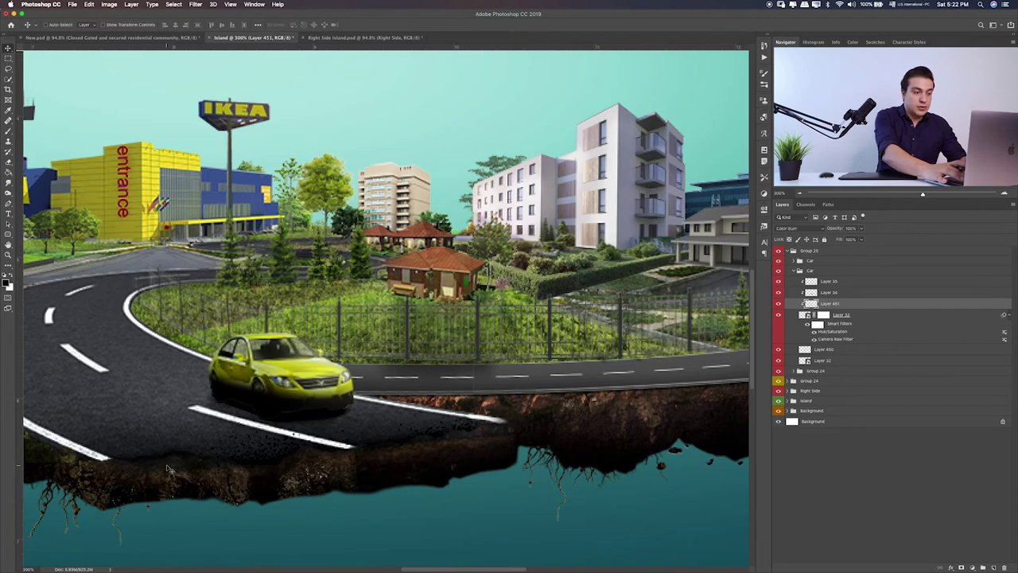
key("shift+plus")
key("shift+plus")
key("shift+plus")
key("shift+plus")
key("shift+plus")
key("shift+plus")
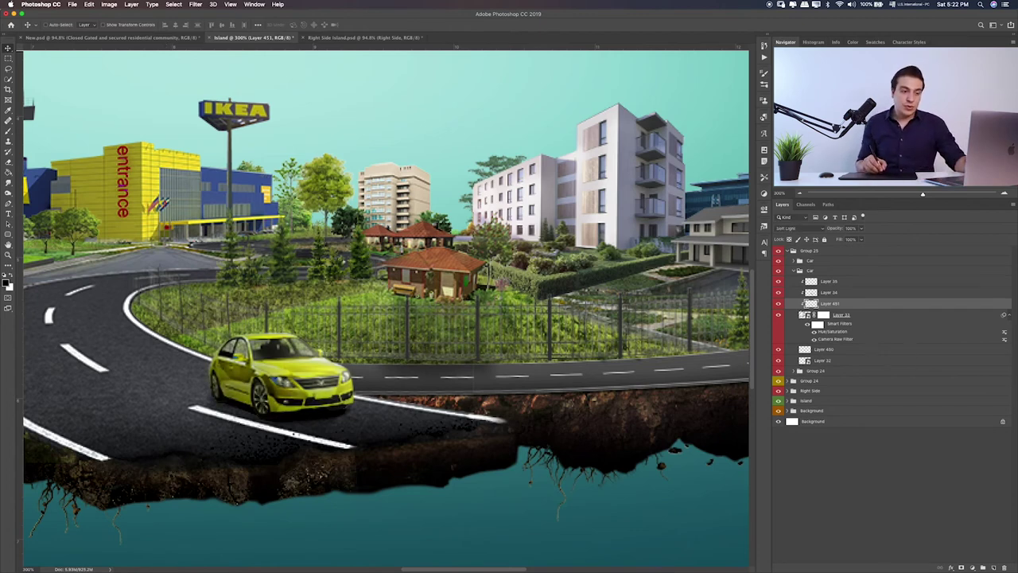
left_click(828, 333)
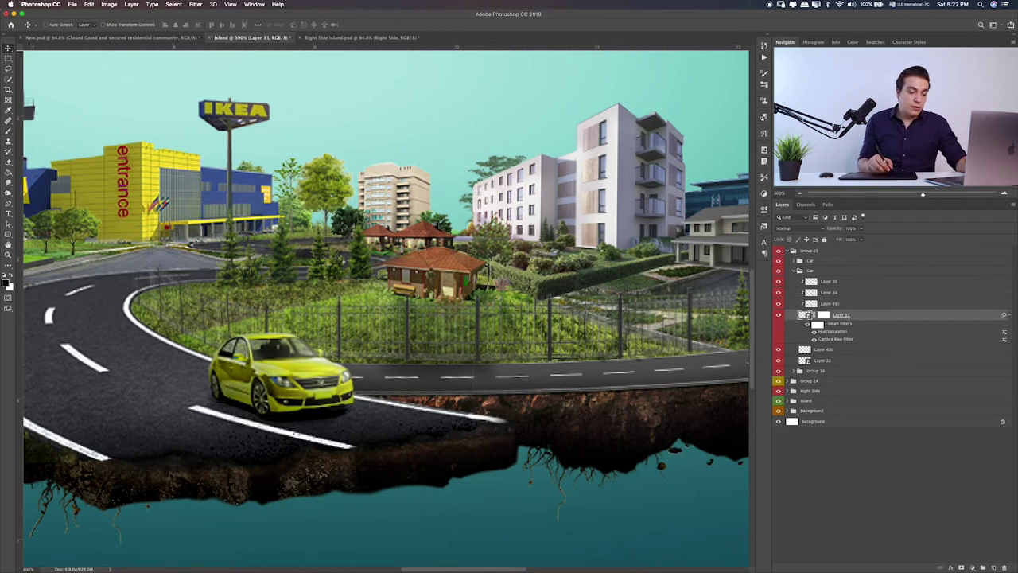
- Change the car's Hue/Saturation smart filter hue from +48 to +31
double_click(832, 331)
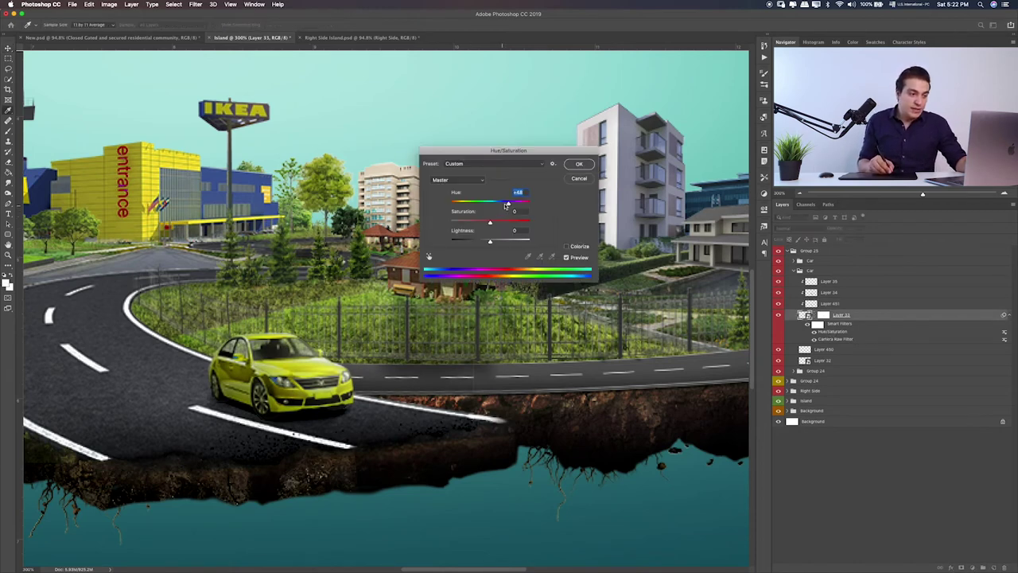
left_click_drag(507, 204, 498, 204)
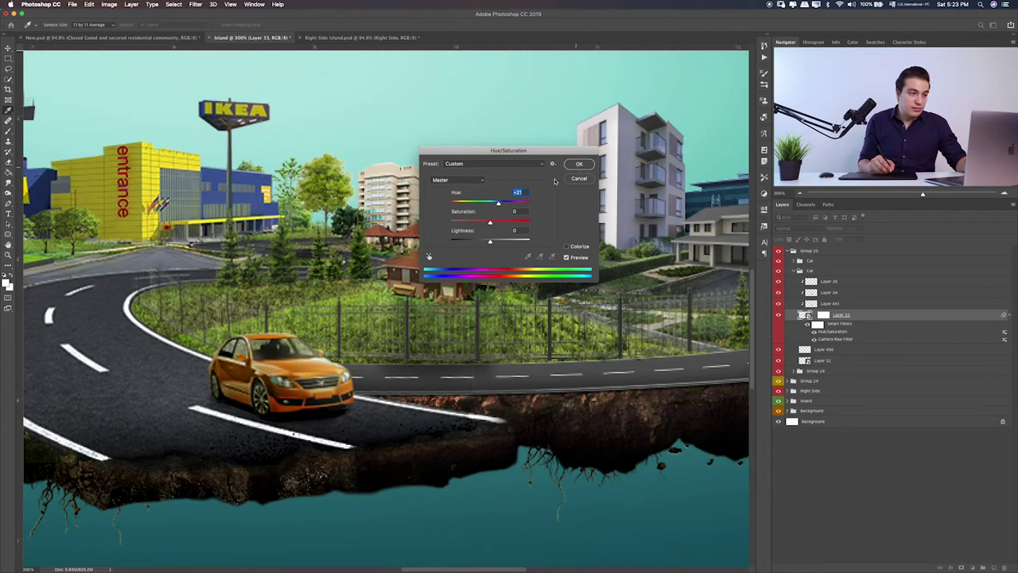
key("Return")
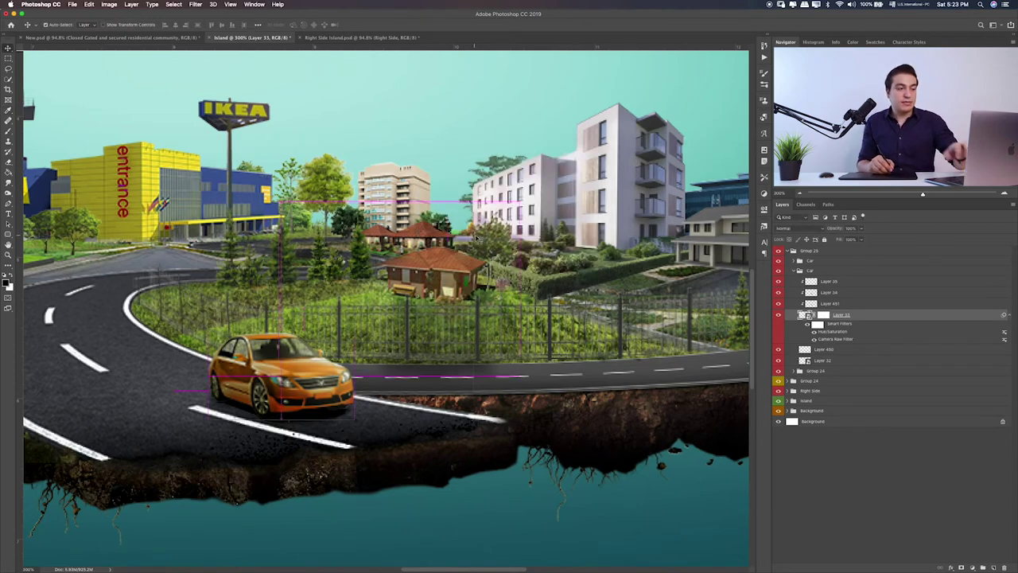
key("ctrl+0")
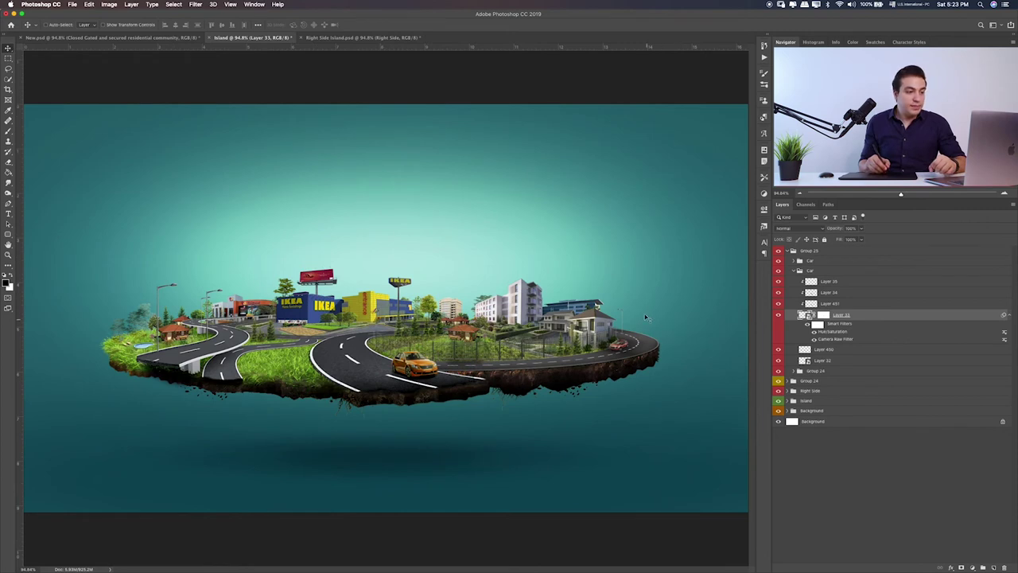
- Pick the Rectangular Marquee tool and select the Car layer group
left_click(9, 58)
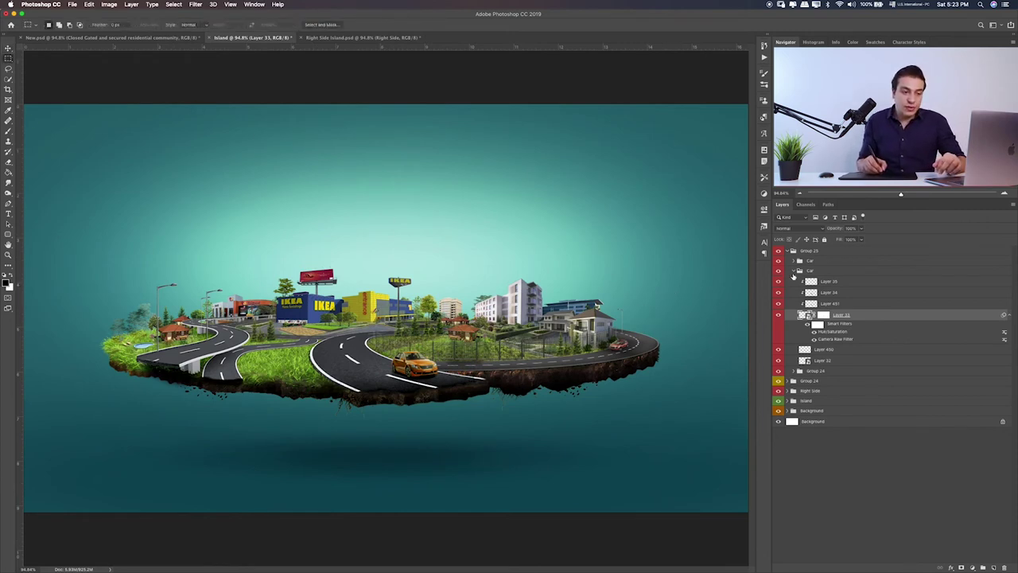
left_click(795, 273)
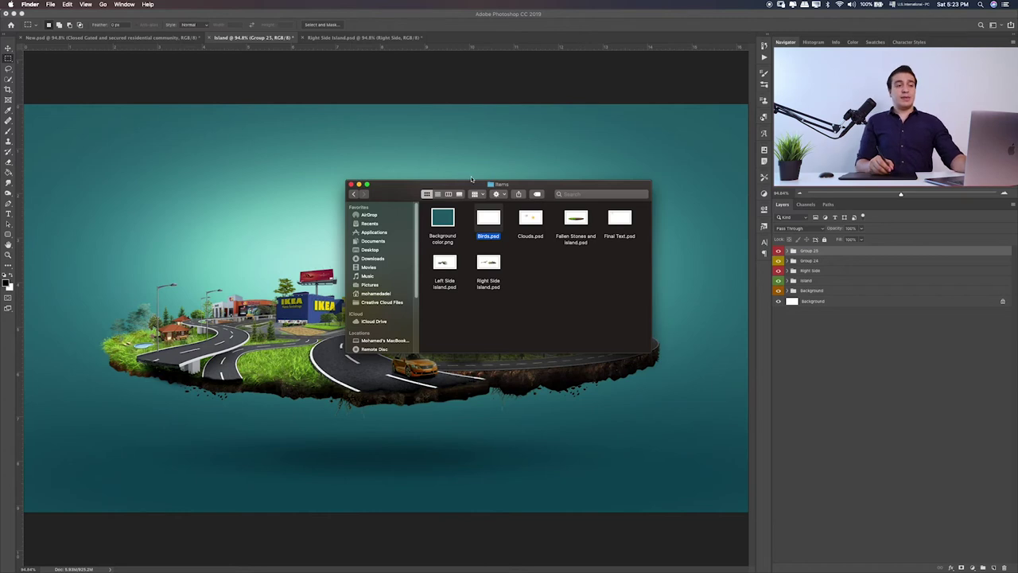
- Open Birds.psd and drag its Bird group into the Island composite's sky
double_click(489, 219)
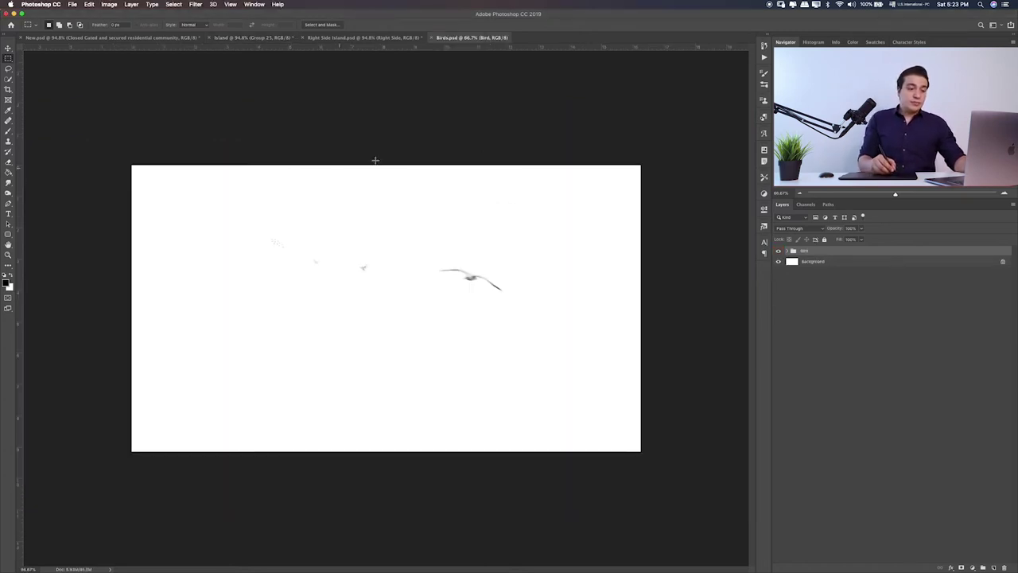
key("ctrl+0")
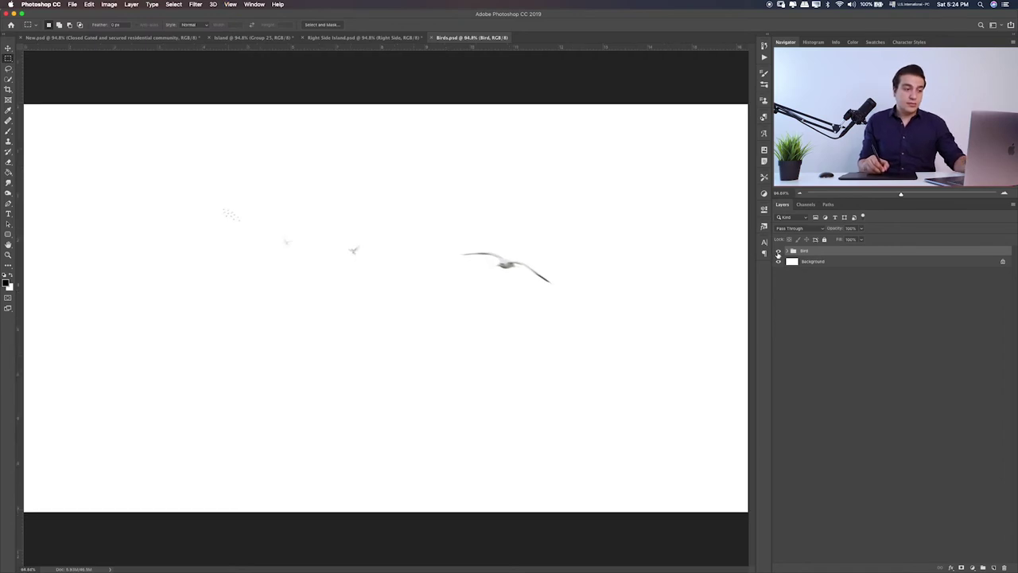
key("v")
mouse_move(572, 249)
left_mouse_down()
mouse_move(269, 37)
mouse_move(314, 119)
left_mouse_up()
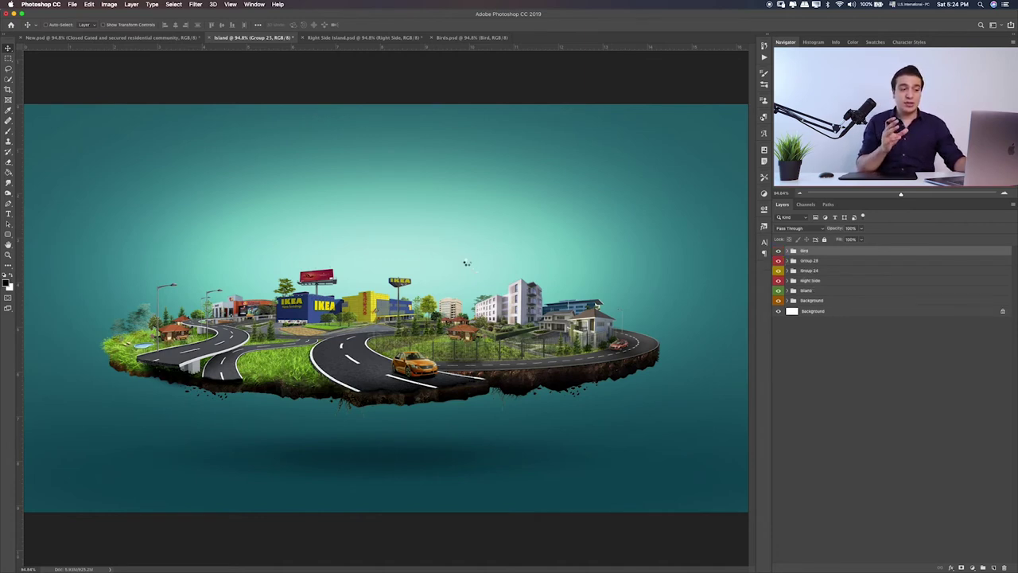
left_click_drag(467, 263, 469, 266)
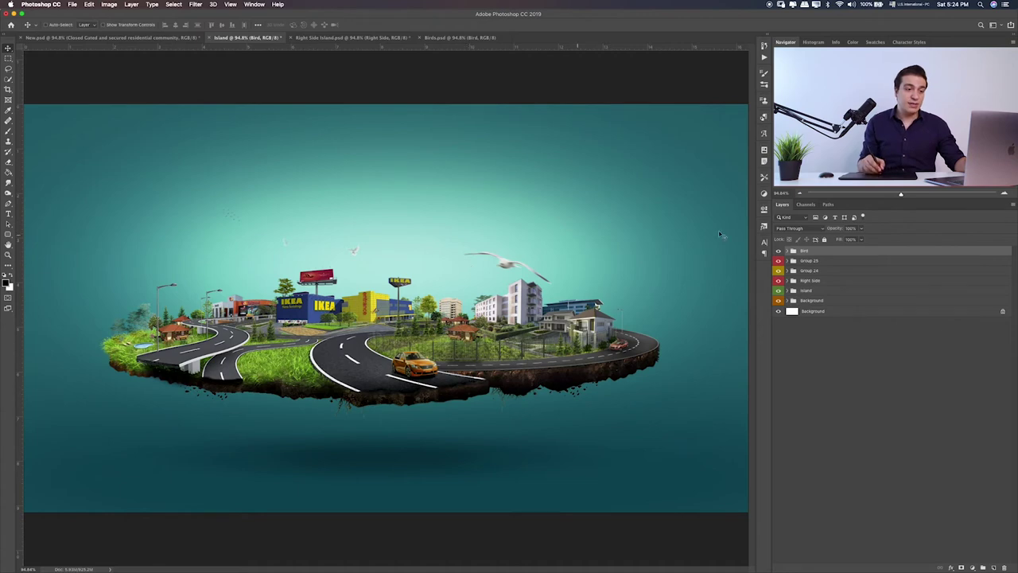
- Close Birds.psd and the Right Side Island document without saving
left_click(459, 37)
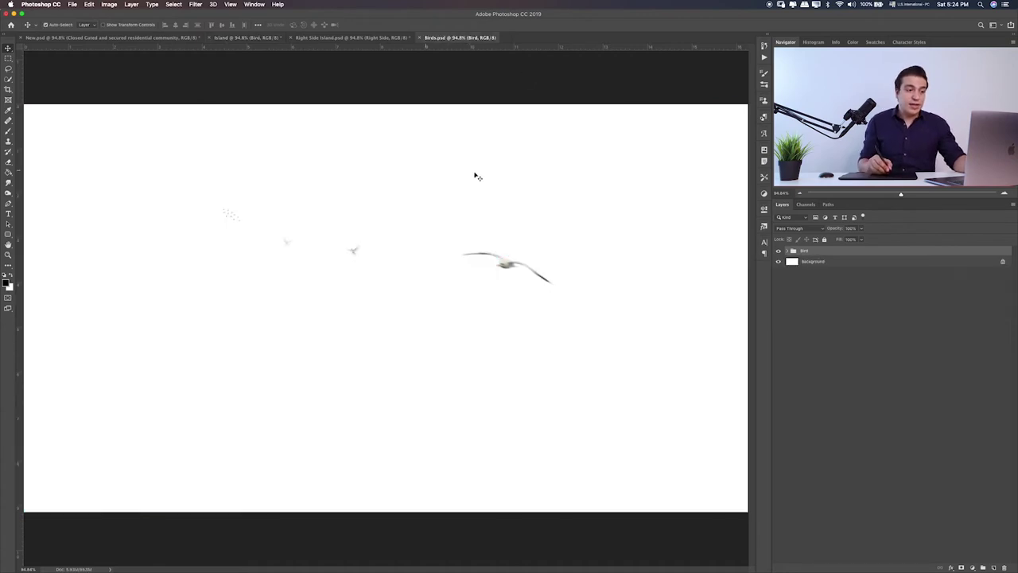
key("super+w")
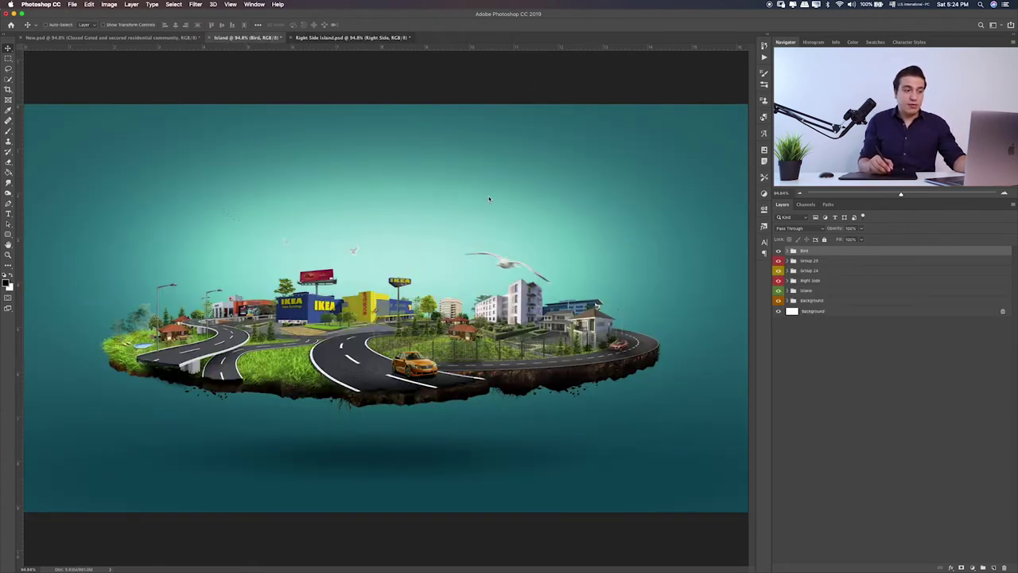
key("ctrl+Tab")
key("super+w")
- Confirm closing without saving, zoom the island to 200% and expand the Bird group
left_click(483, 187)
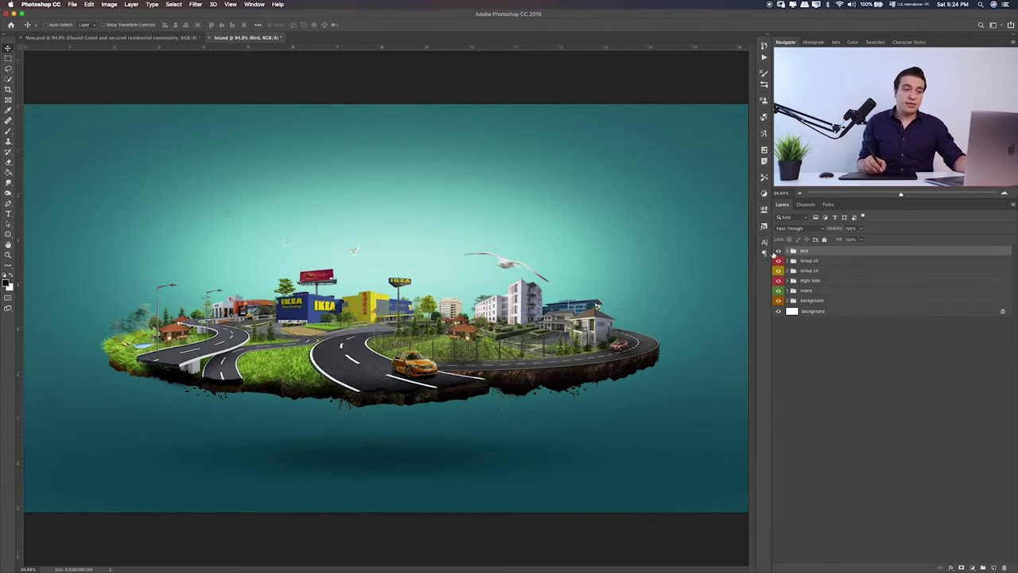
key("super+equal")
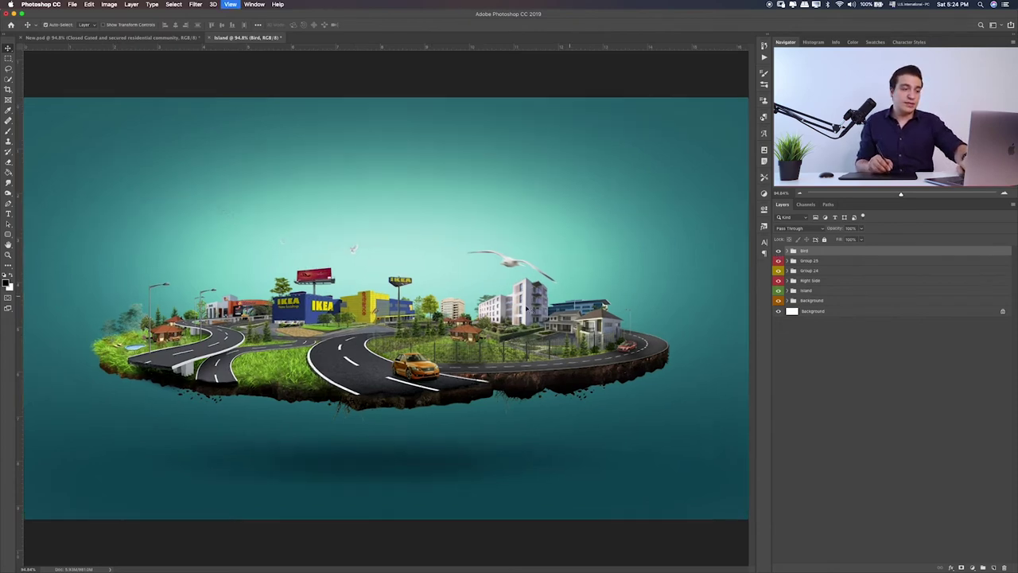
key("super+equal")
scroll(566, 294, "right", 3)
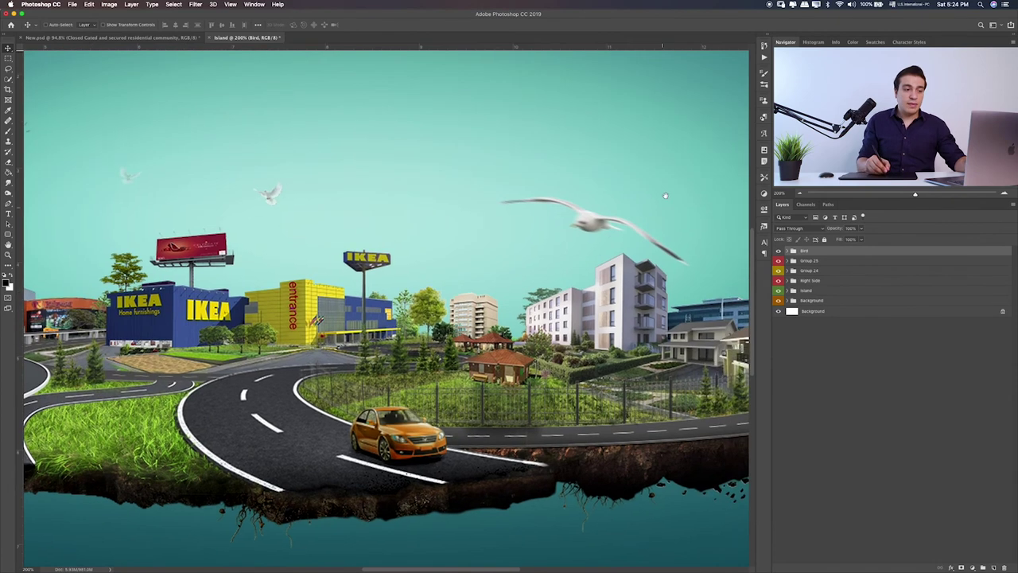
left_click(788, 251)
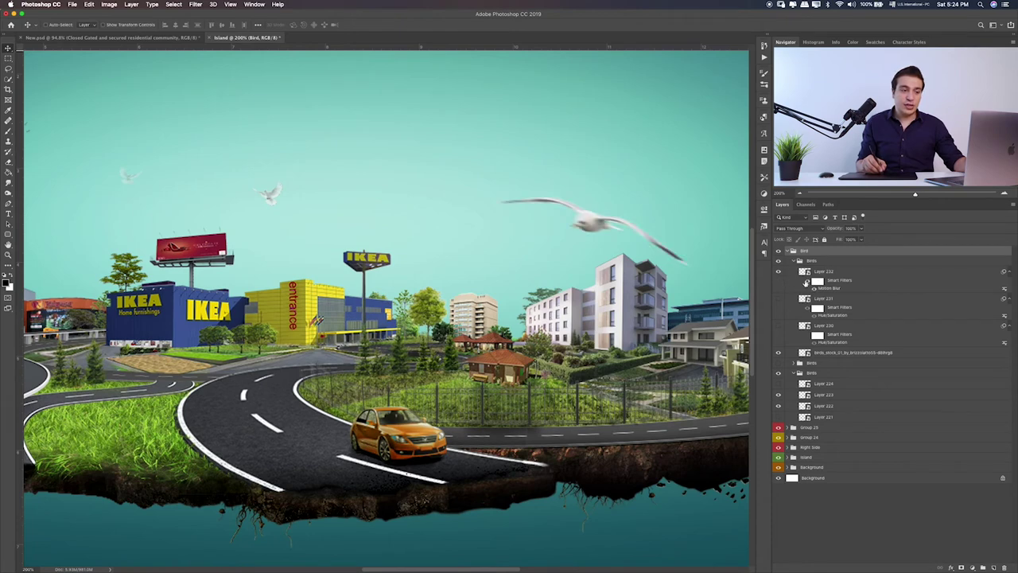
- Set the seagull's Motion Blur smart filter to 11 pixels at −21°
double_click(819, 287)
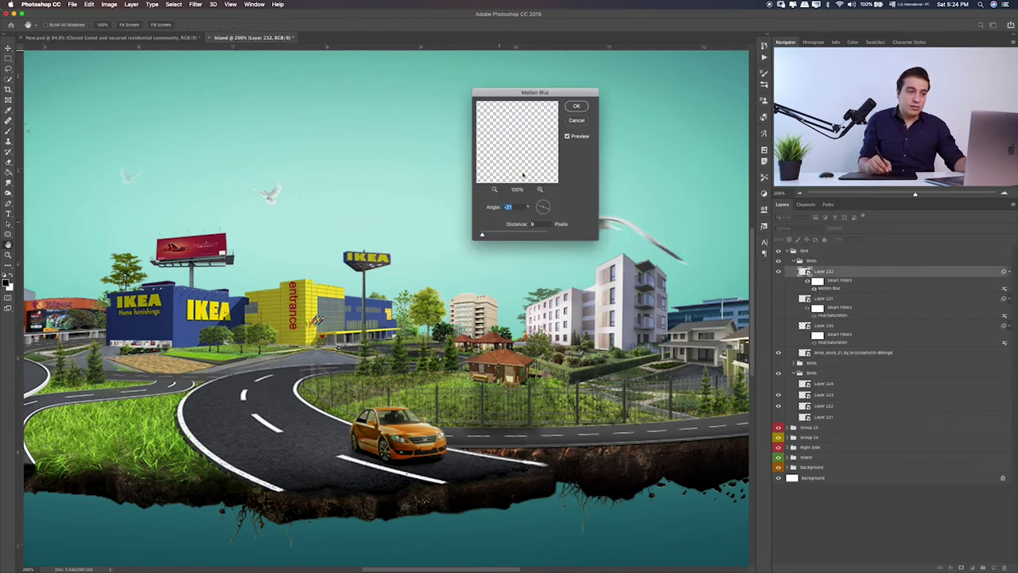
left_click_drag(516, 96, 454, 99)
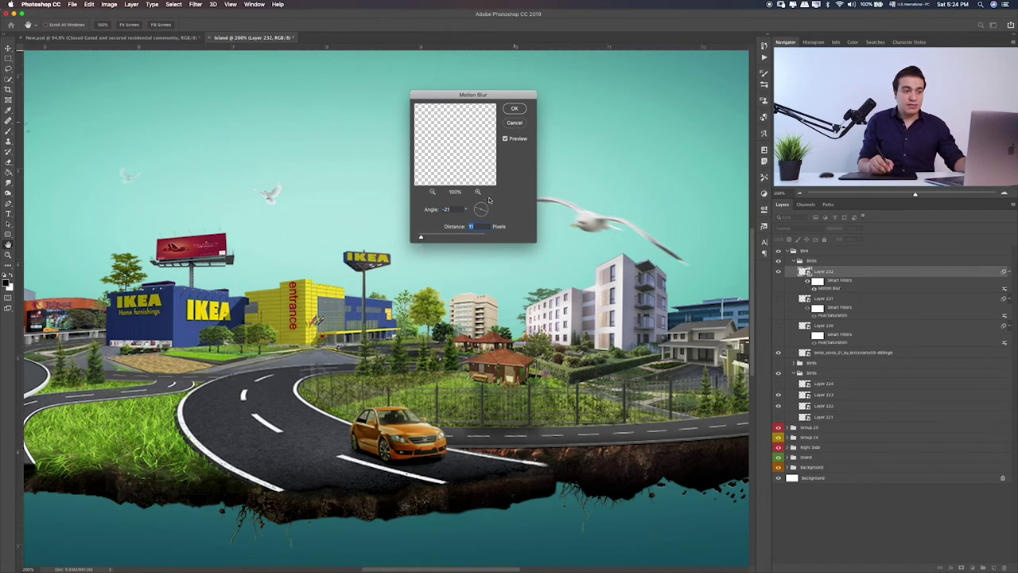
left_click(514, 108)
scroll(594, 311, "left", 5)
scroll(595, 312, "up", 2)
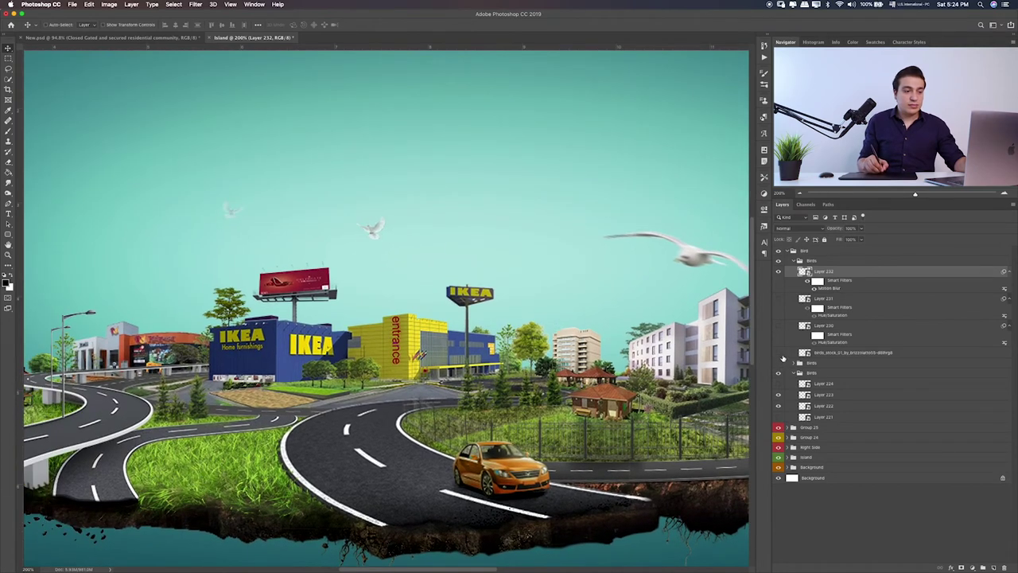
- Turn the small bird flock white with a Normal-mode white Color Overlay style
left_click(851, 352)
scroll(385, 310, "left", 5)
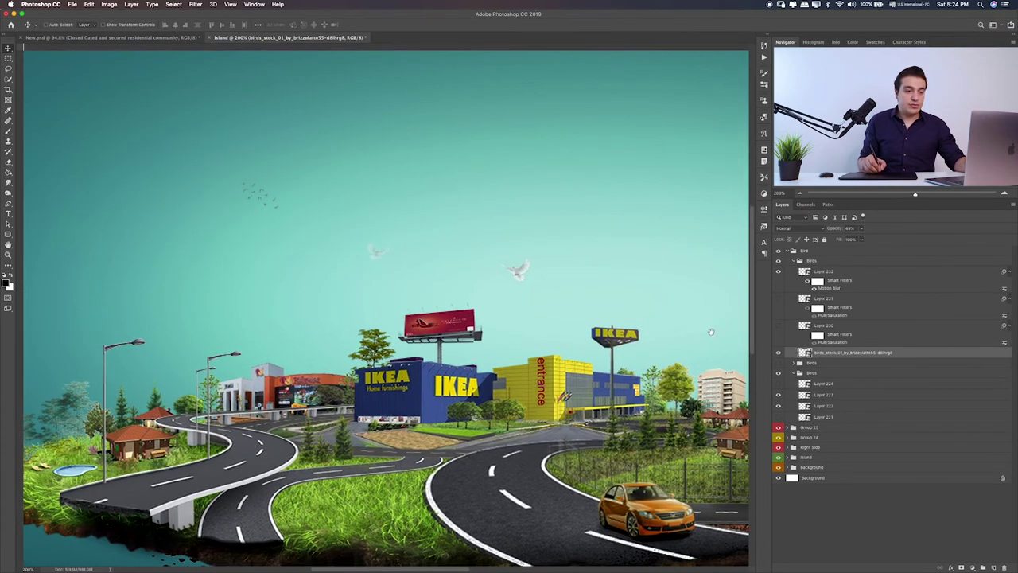
key("ctrl+alt+b")
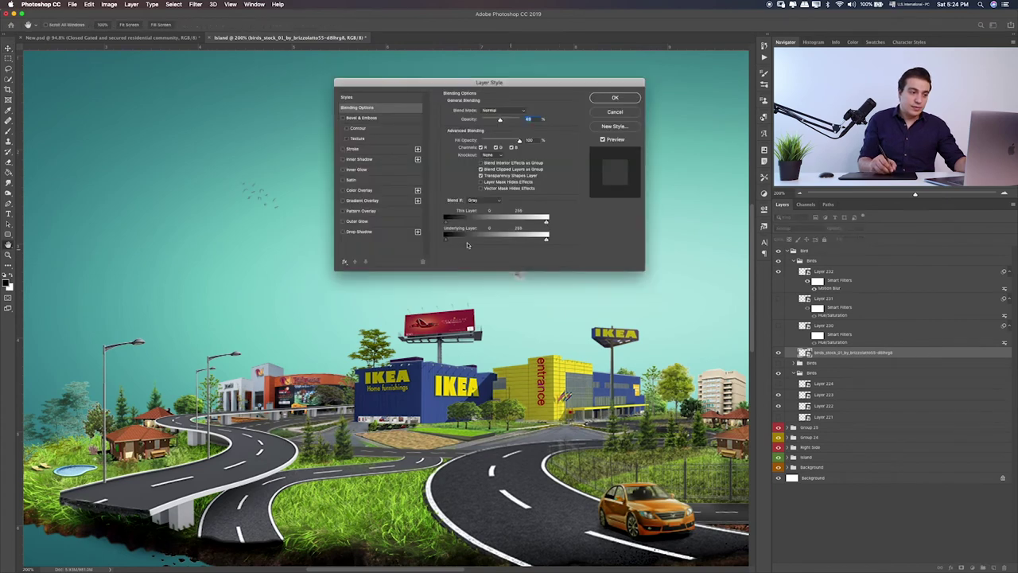
left_click(362, 191)
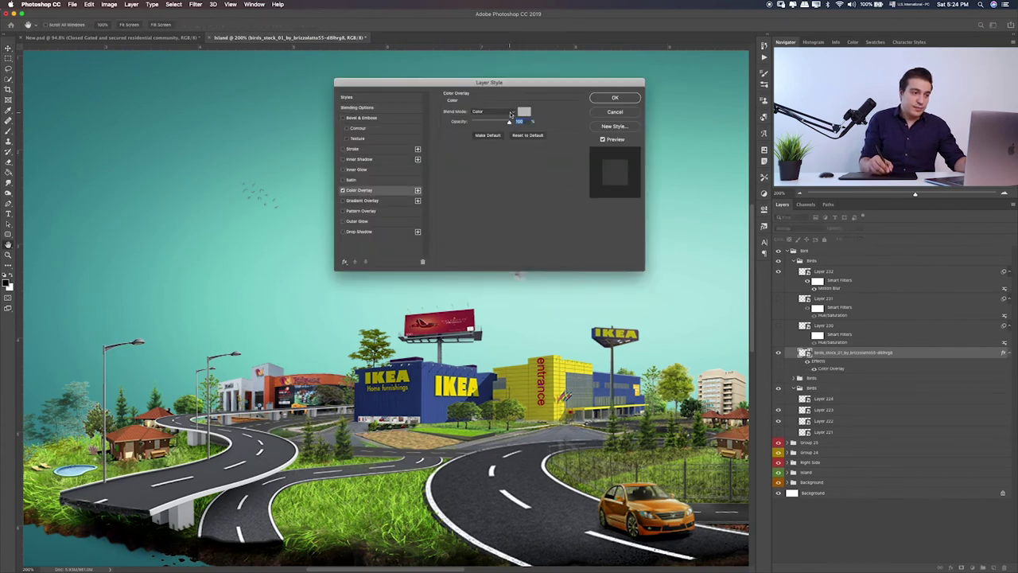
left_click(511, 114)
left_click(548, 117)
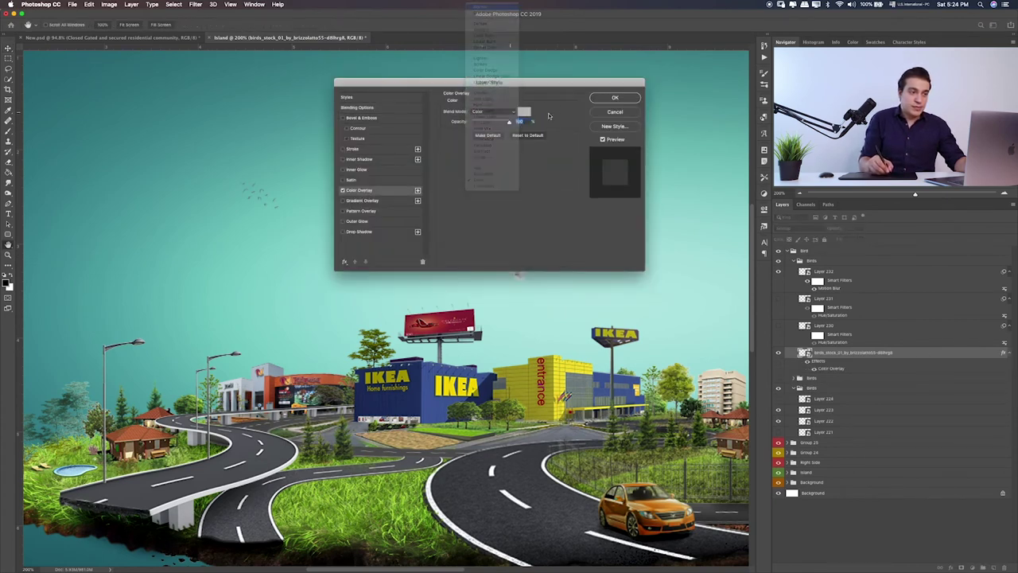
left_click(524, 112)
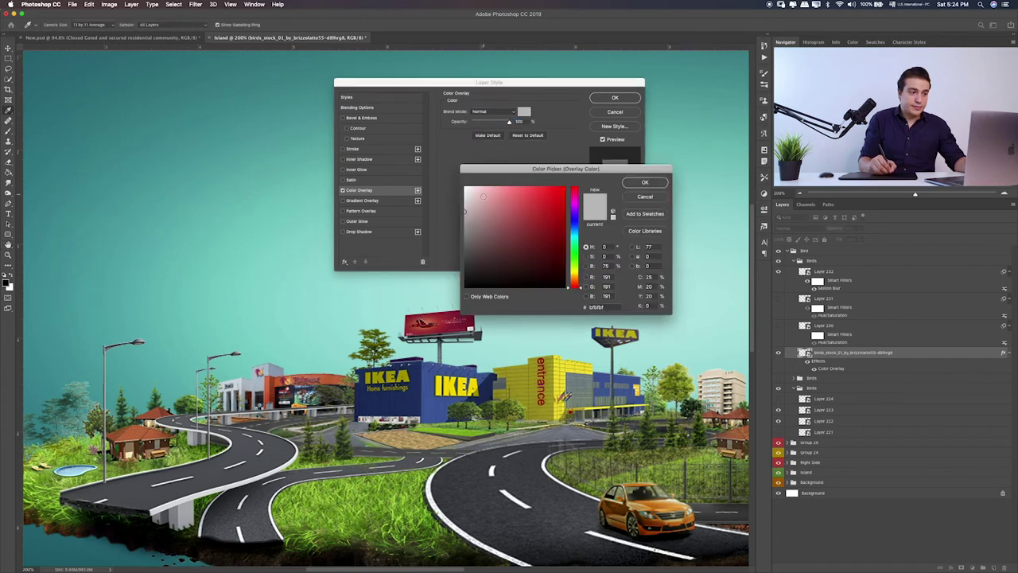
left_click_drag(464, 211, 427, 171)
left_click(645, 184)
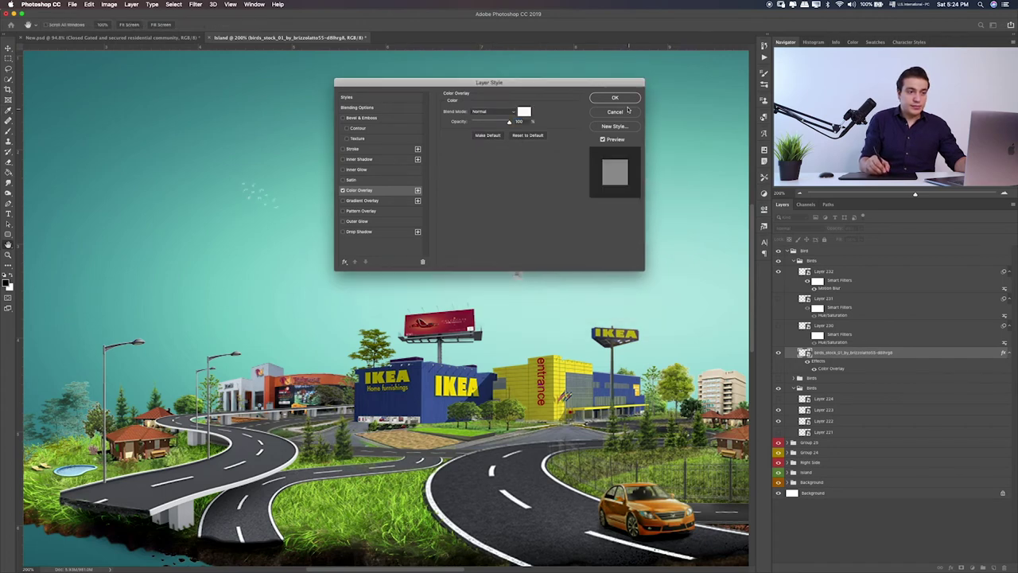
key("Return")
- Check the Birds group's visibility and opacity, collapse it, and give it a blue label
left_click(779, 388)
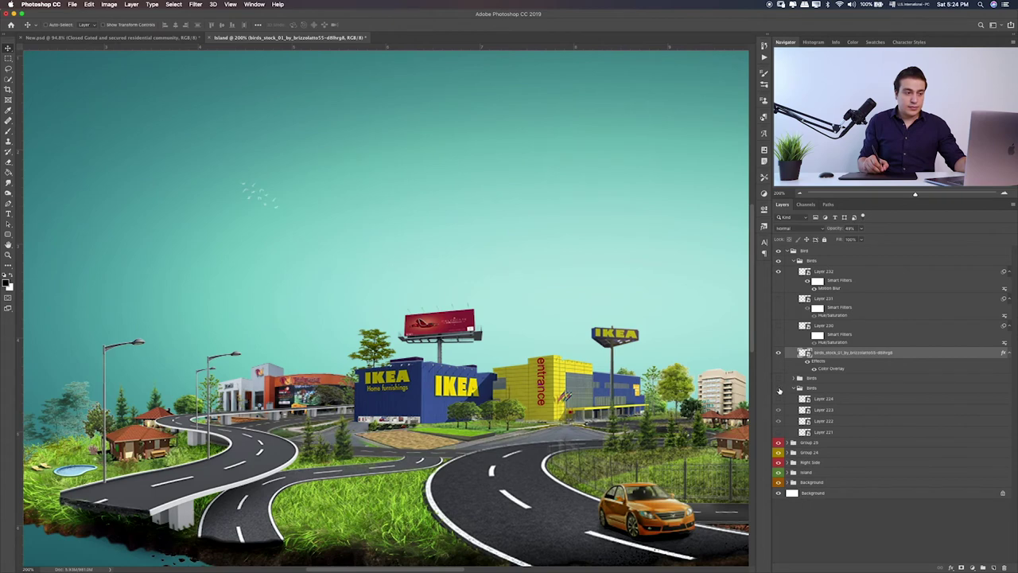
left_click(779, 388)
left_click(811, 387)
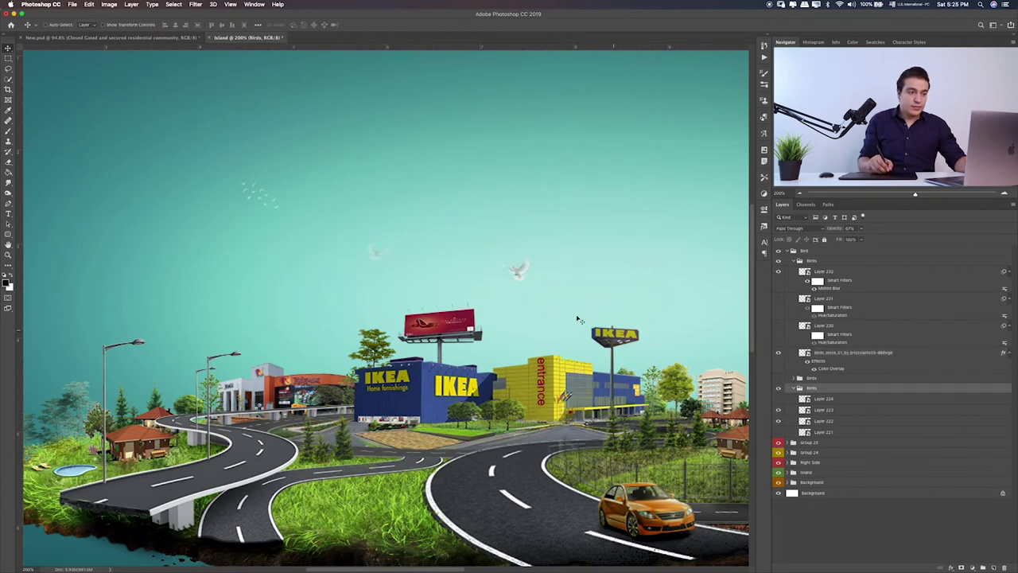
left_click(861, 229)
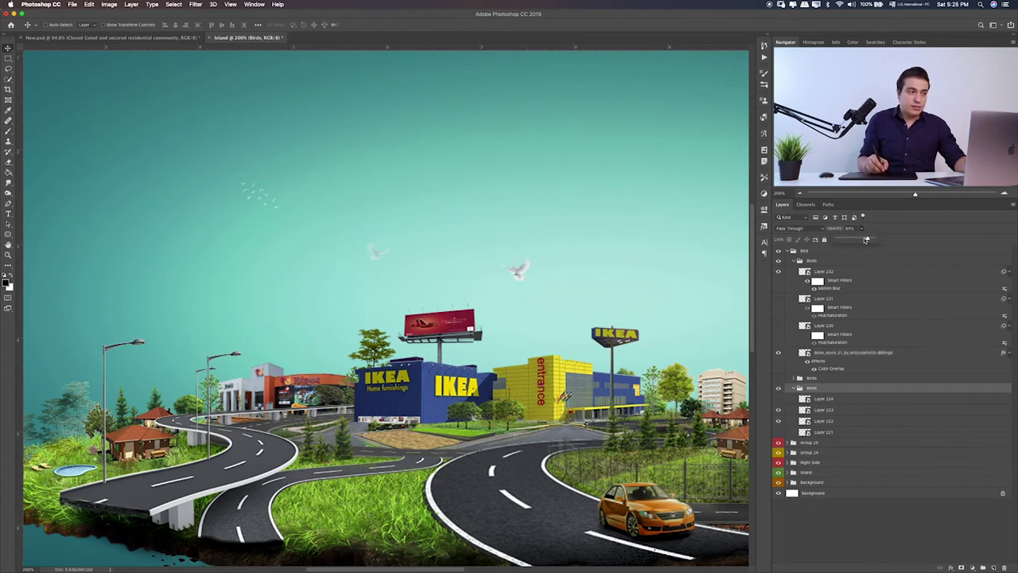
left_click(8, 58)
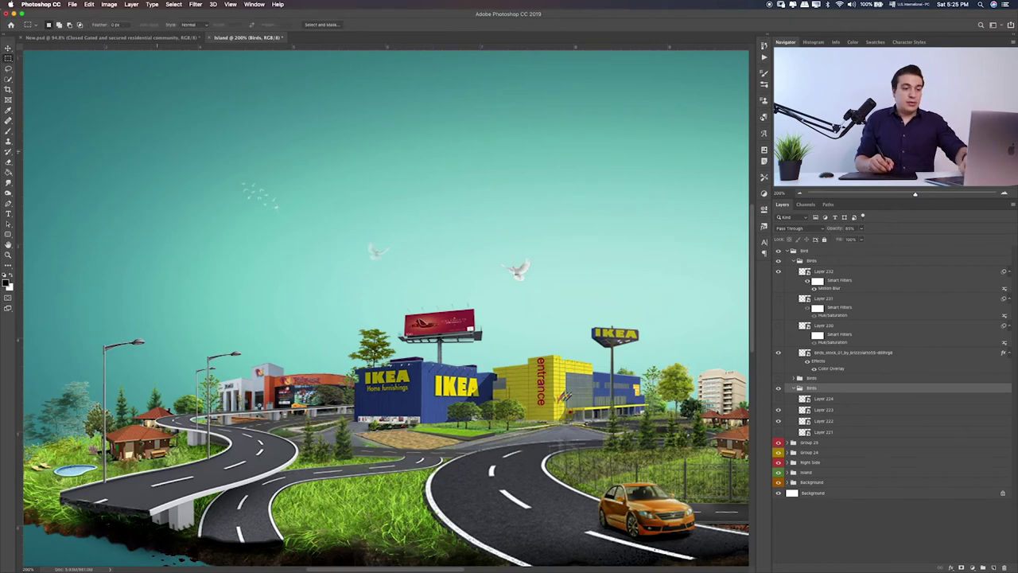
key("ctrl+0")
left_click(796, 253)
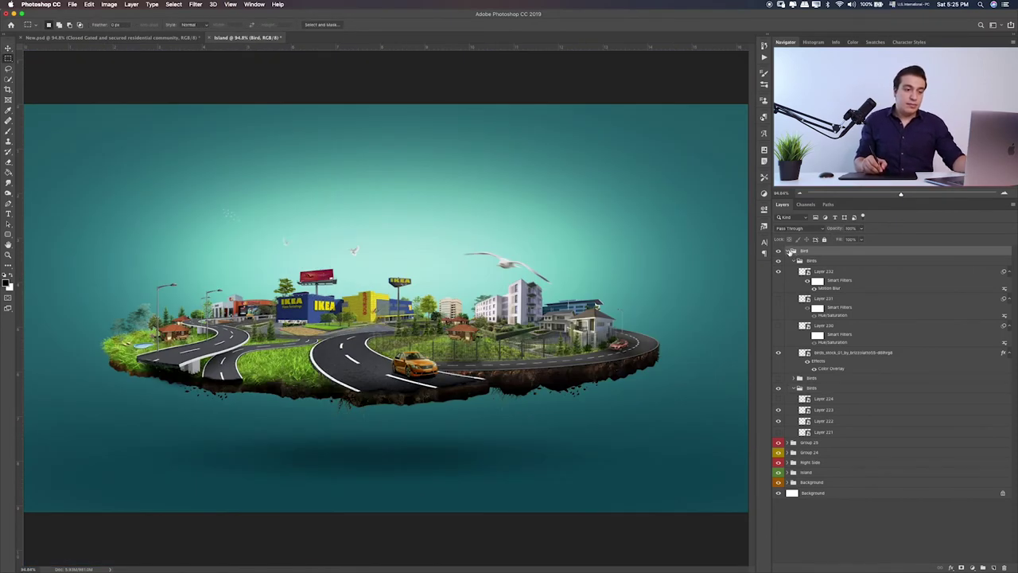
left_click(792, 252)
right_click(819, 253)
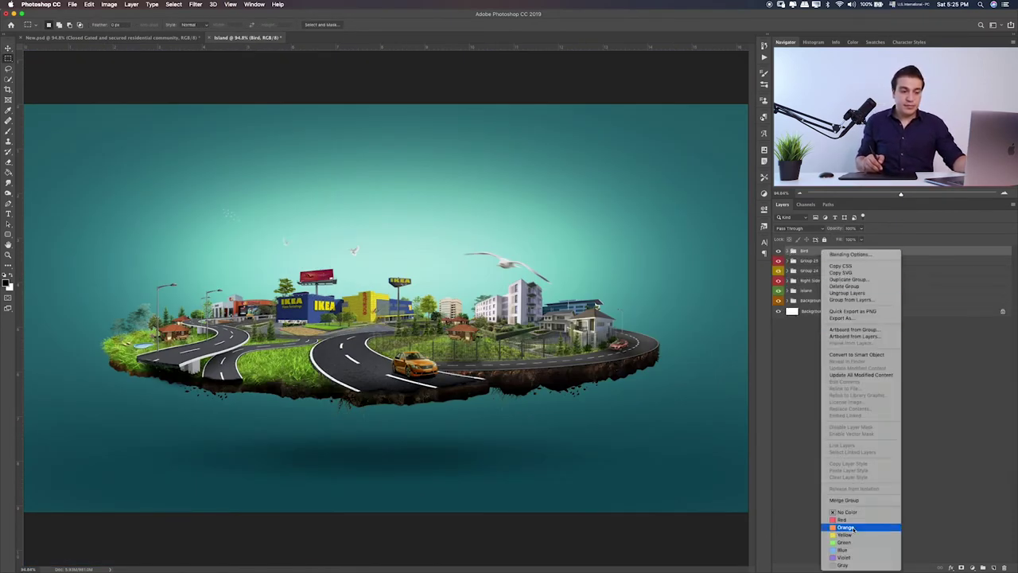
left_click(843, 550)
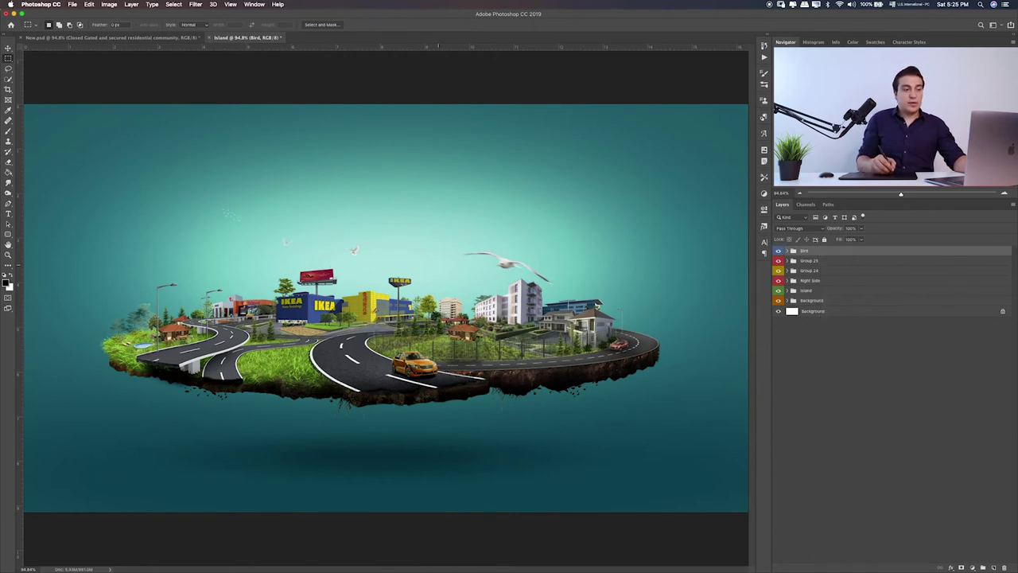
- Open Clouds.psd from the Items folder
key("super+Tab")
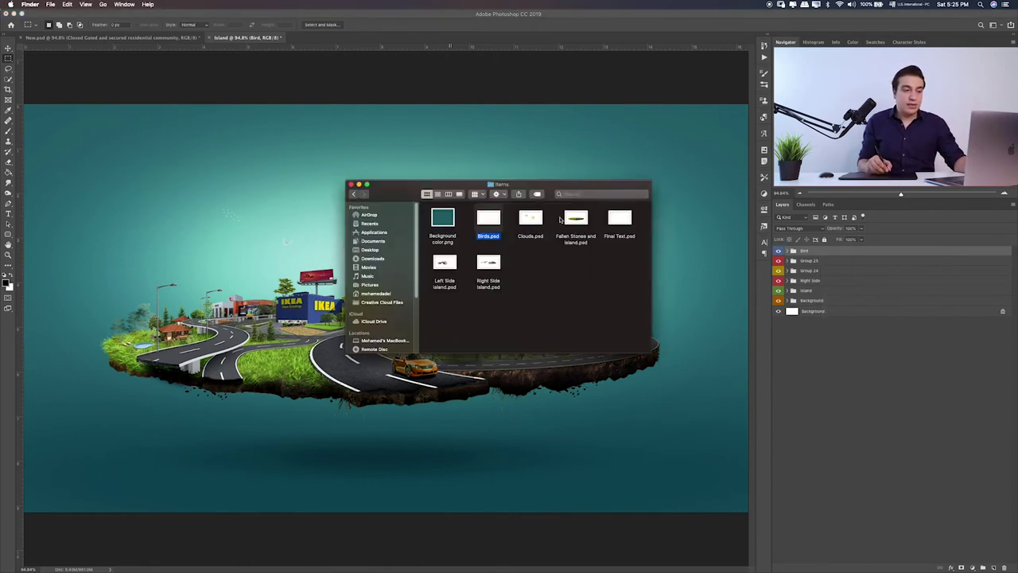
left_click(621, 221)
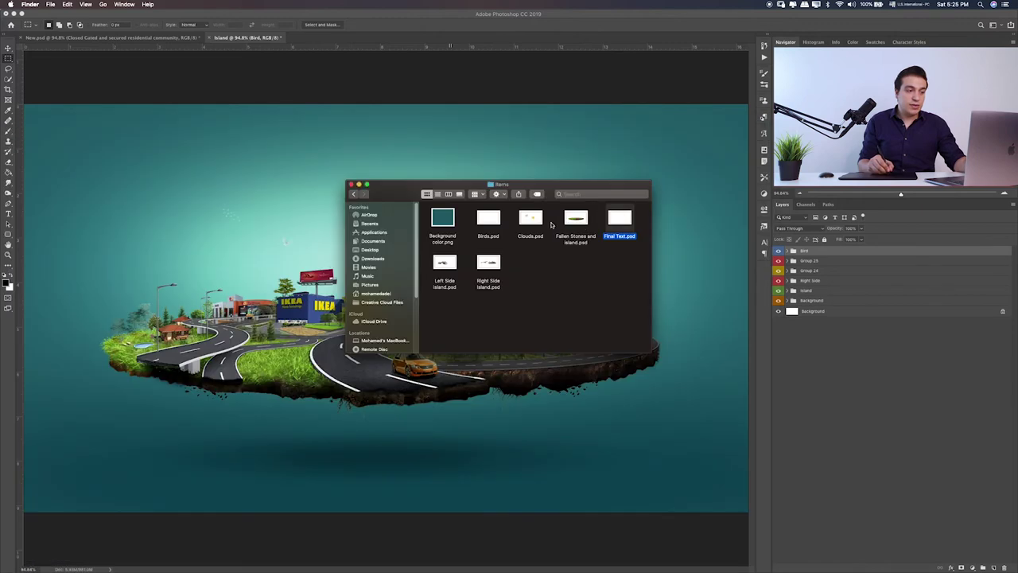
double_click(531, 219)
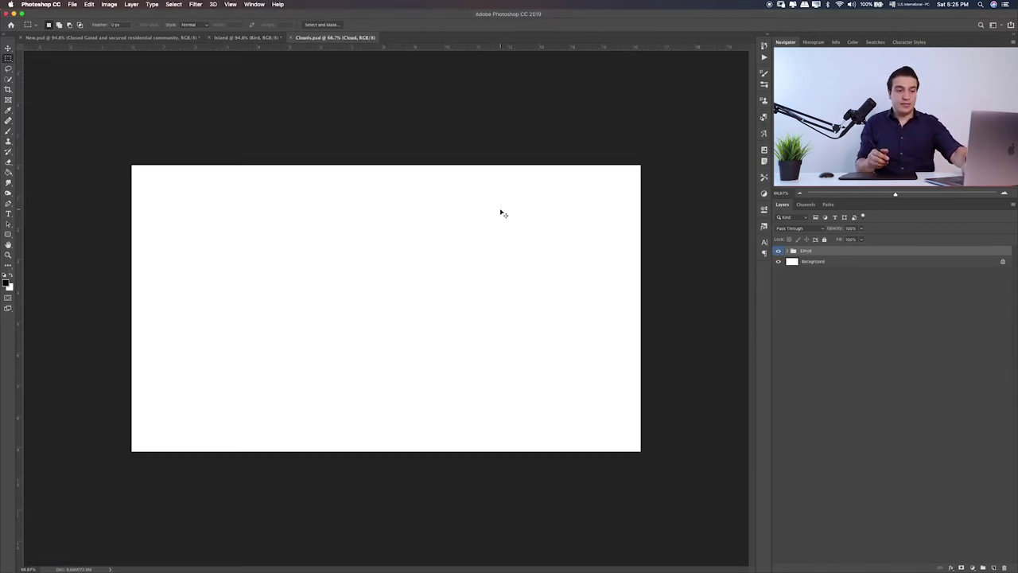
- Drag the Cloud group from Clouds.psd onto the Island composite's canvas
key("super+0")
left_click(790, 251)
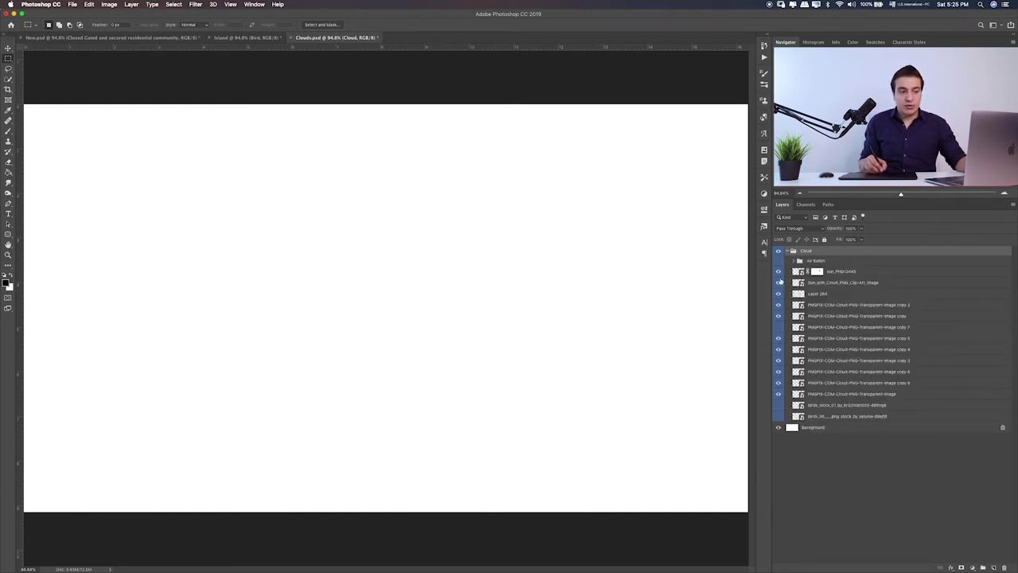
key("v")
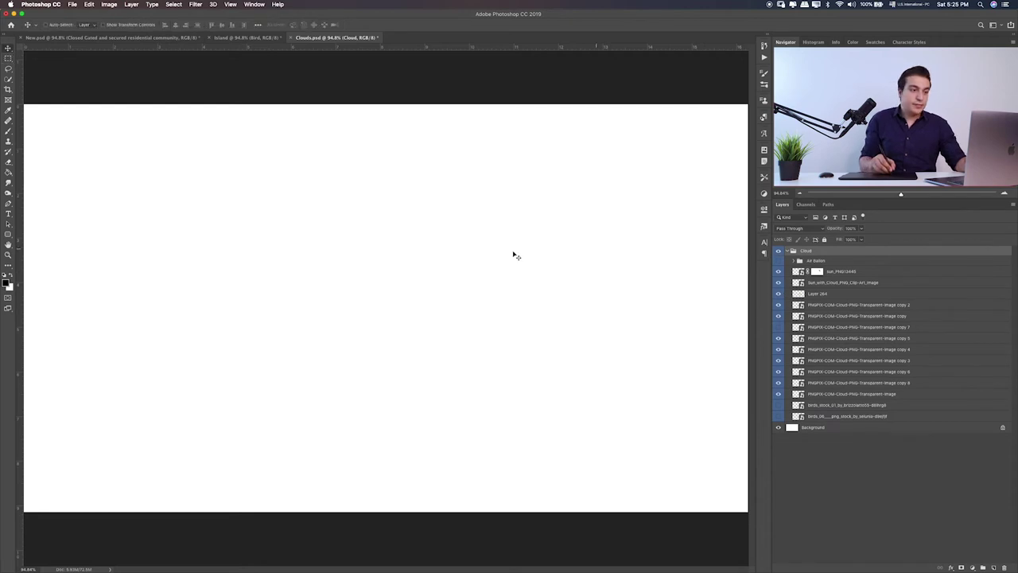
left_click(790, 251)
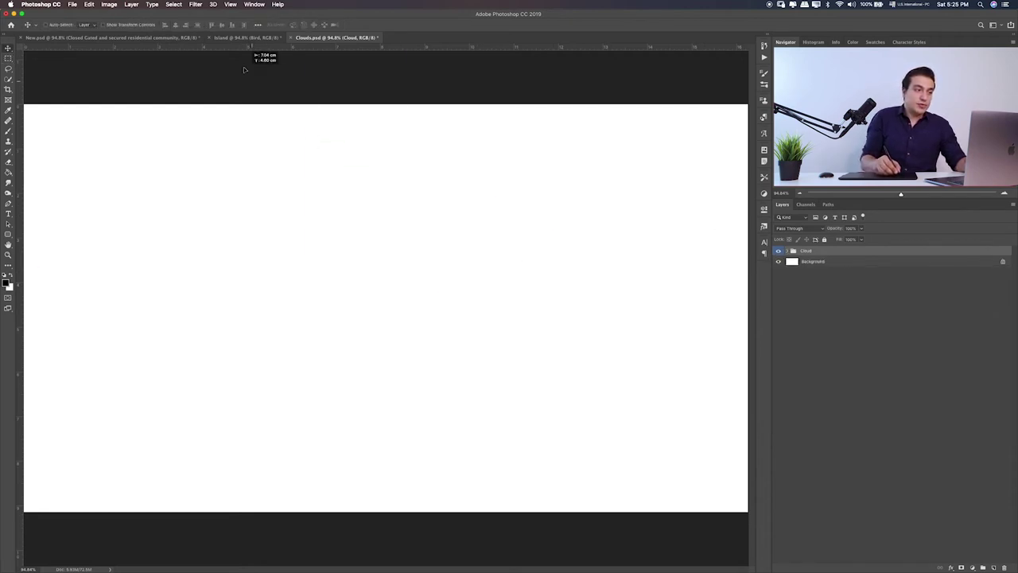
left_click(250, 37)
left_click_drag(259, 62, 282, 134)
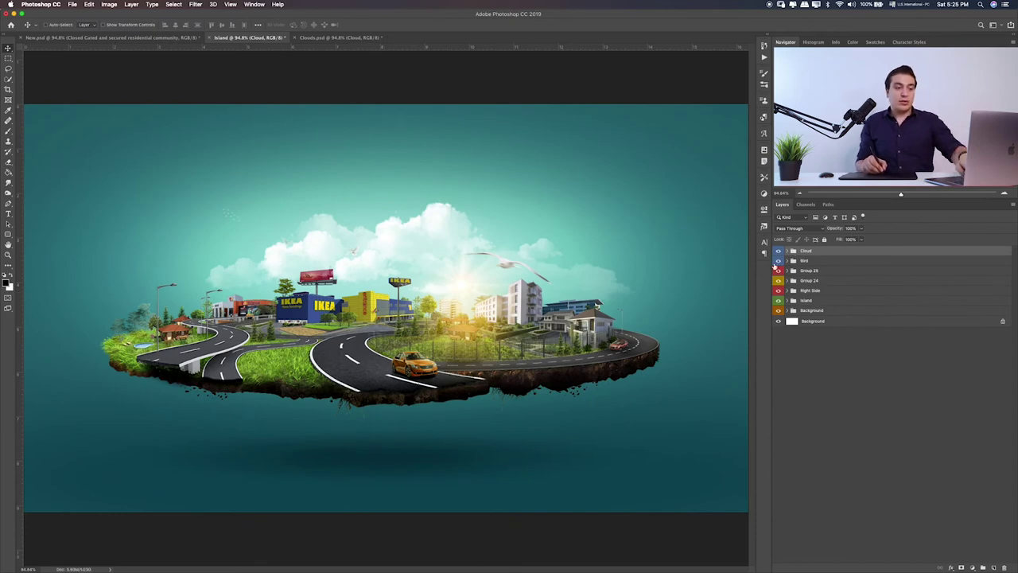
key("ctrl+h")
key("ctrl+plus")
key("ctrl+plus")
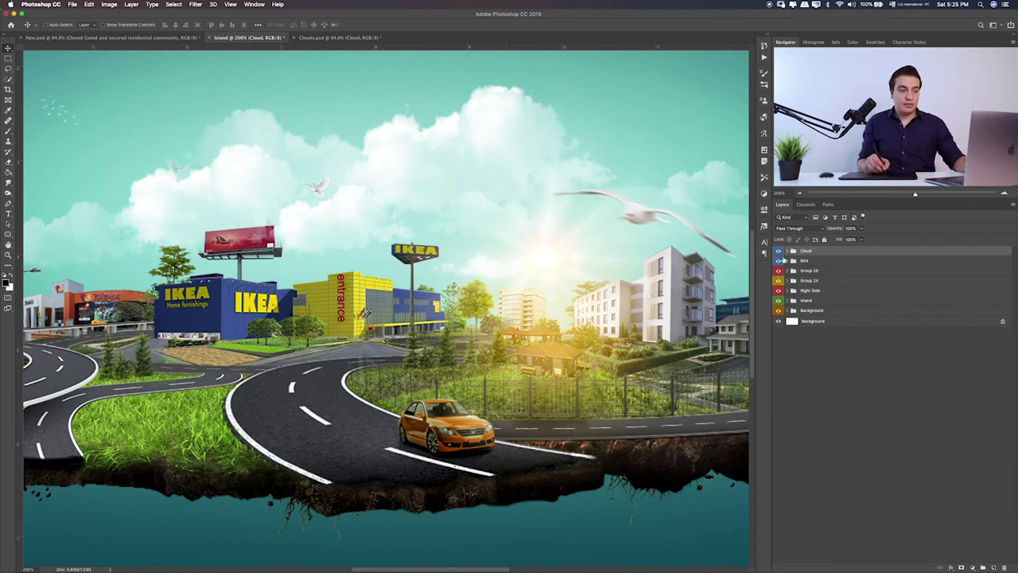
scroll(335, 222, "right", 5)
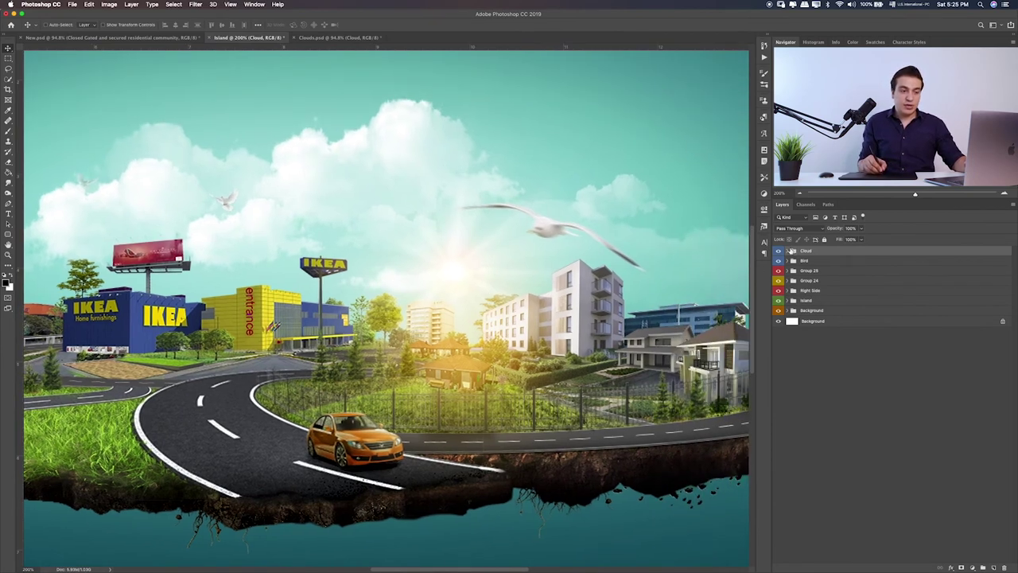
left_click(787, 251)
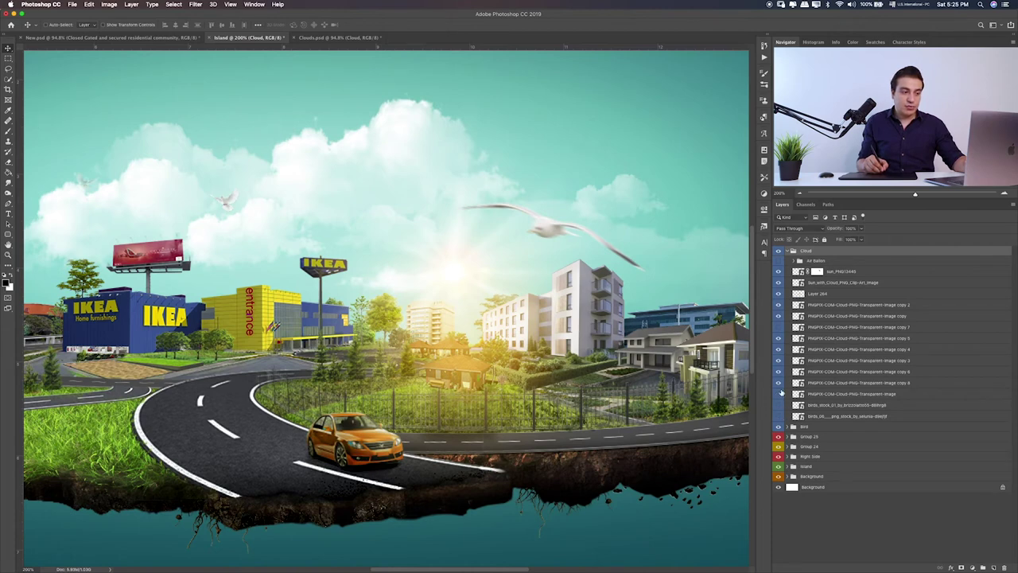
left_click(780, 393)
left_click(779, 393)
left_click(778, 384)
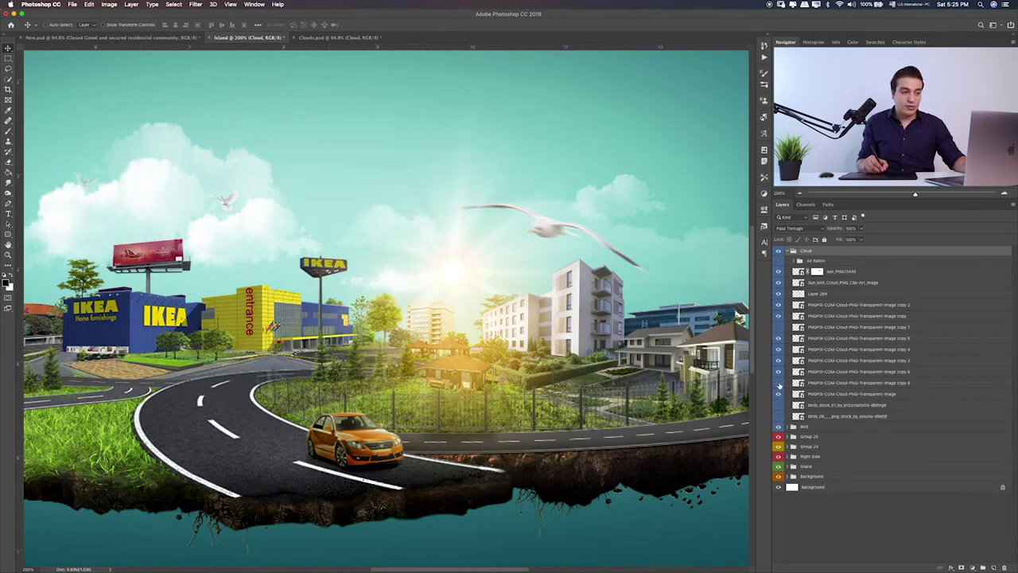
left_click(778, 384)
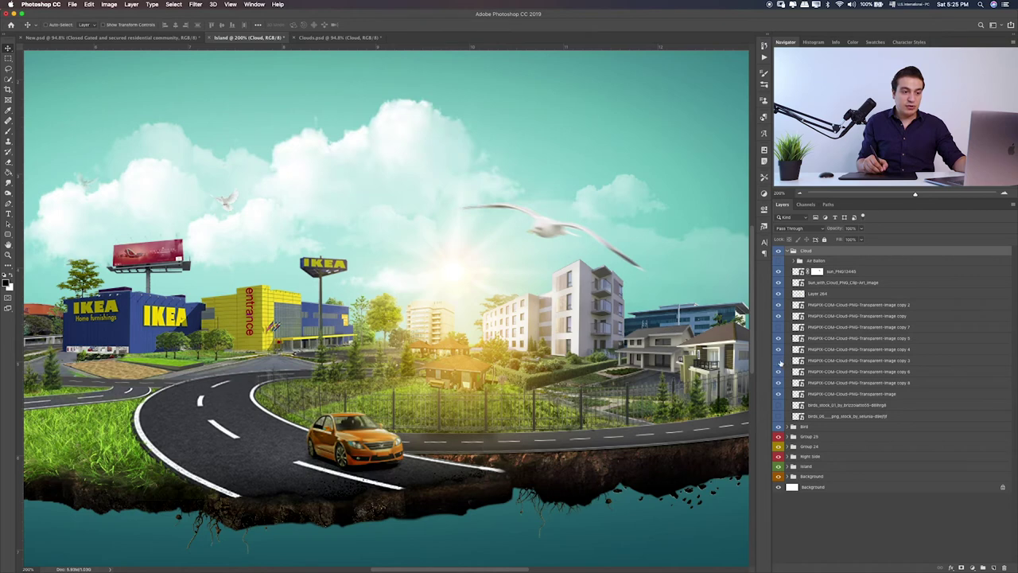
left_click(779, 360)
left_click(779, 360)
left_click(778, 350)
left_click(778, 349)
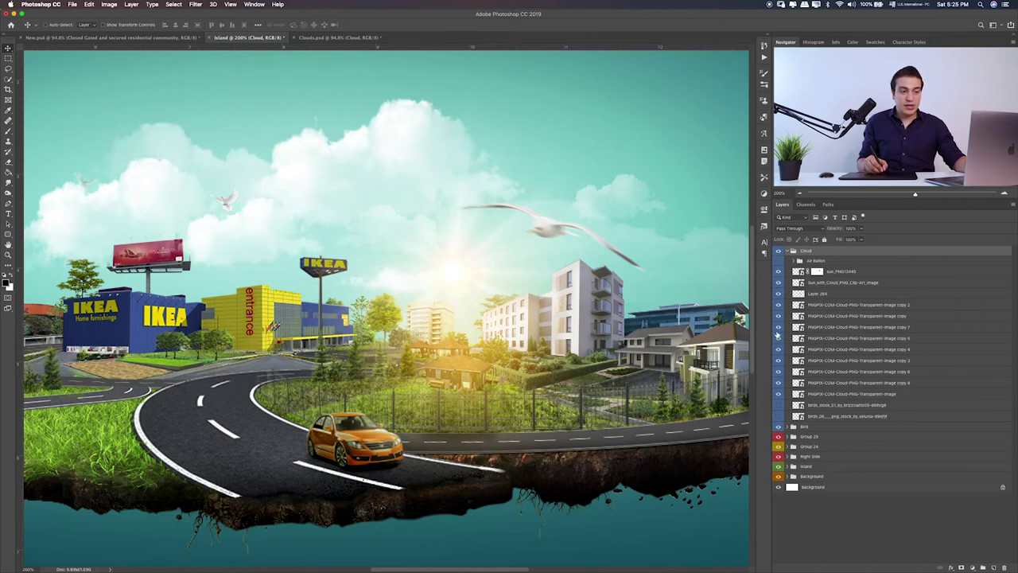
left_click(778, 338)
left_click(779, 327)
left_click(778, 327)
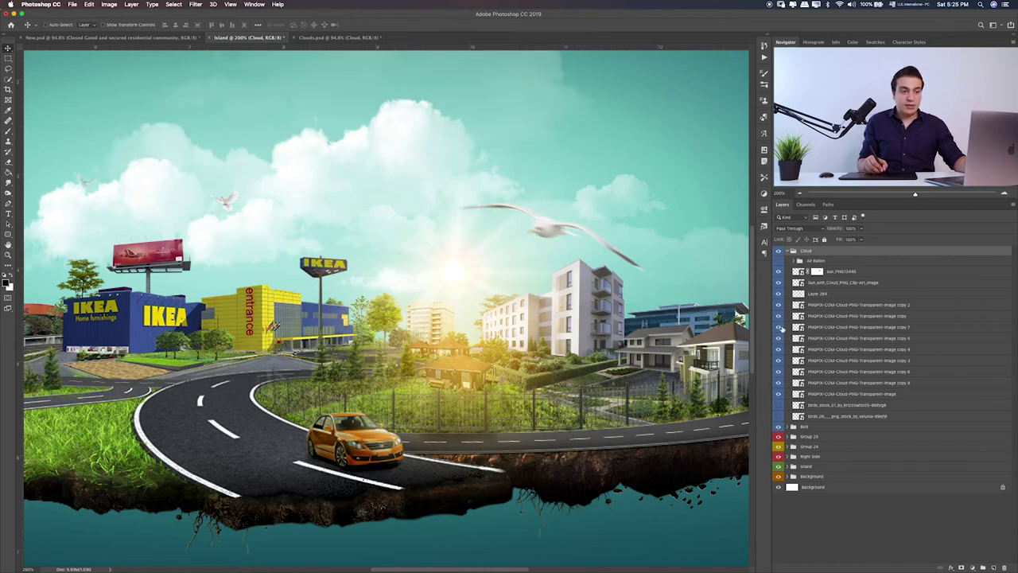
left_click(779, 327)
left_click(779, 316)
left_click(779, 316)
left_click(779, 304)
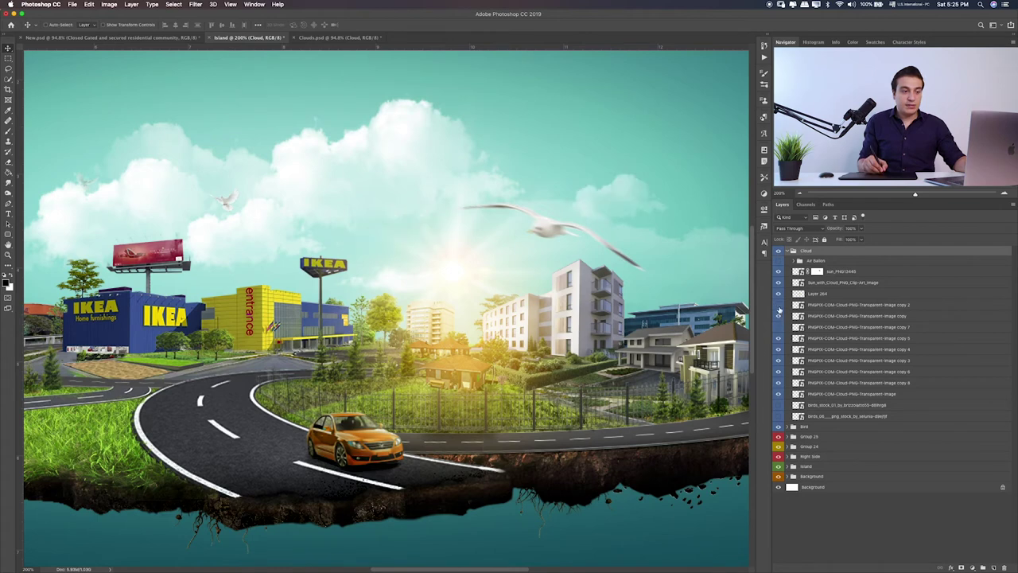
left_click(779, 305)
left_click(778, 302)
left_click(778, 302)
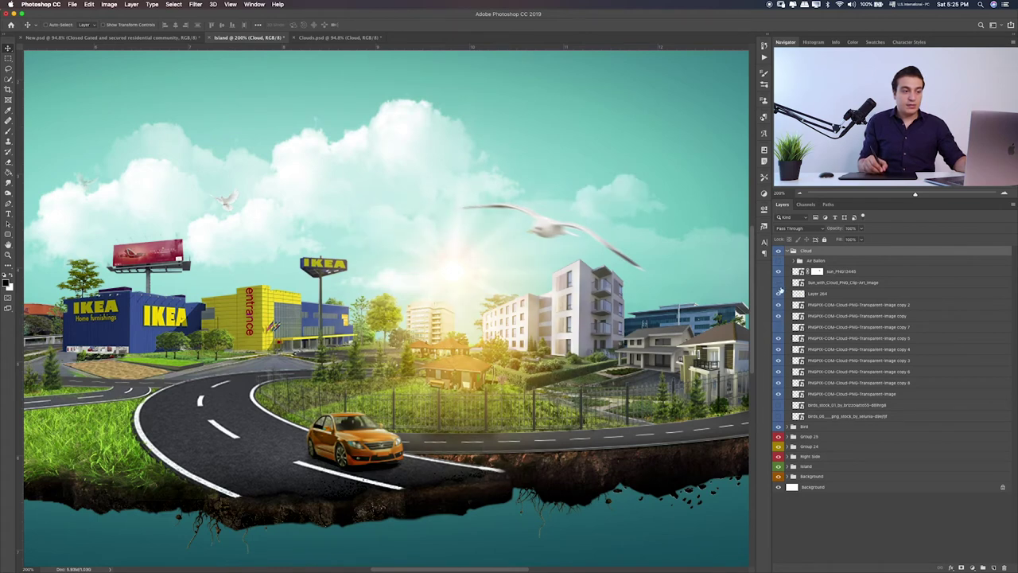
left_click(779, 292)
left_click(779, 293)
- Nudge the Layer 264 glow down, place the sun_PNG13449 glow over the central buildings, and fit the view
left_click(811, 294)
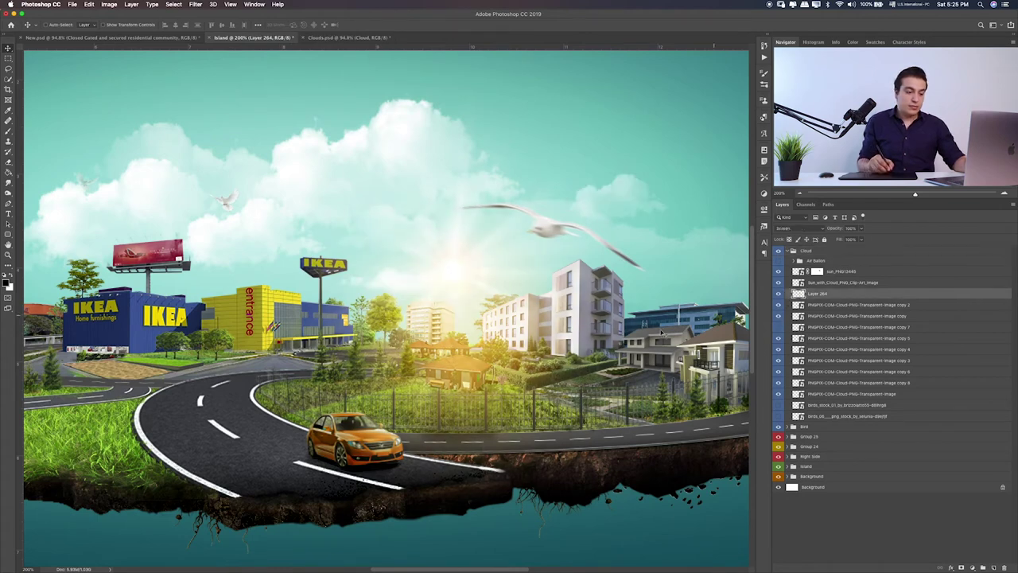
left_click_drag(567, 318, 567, 327)
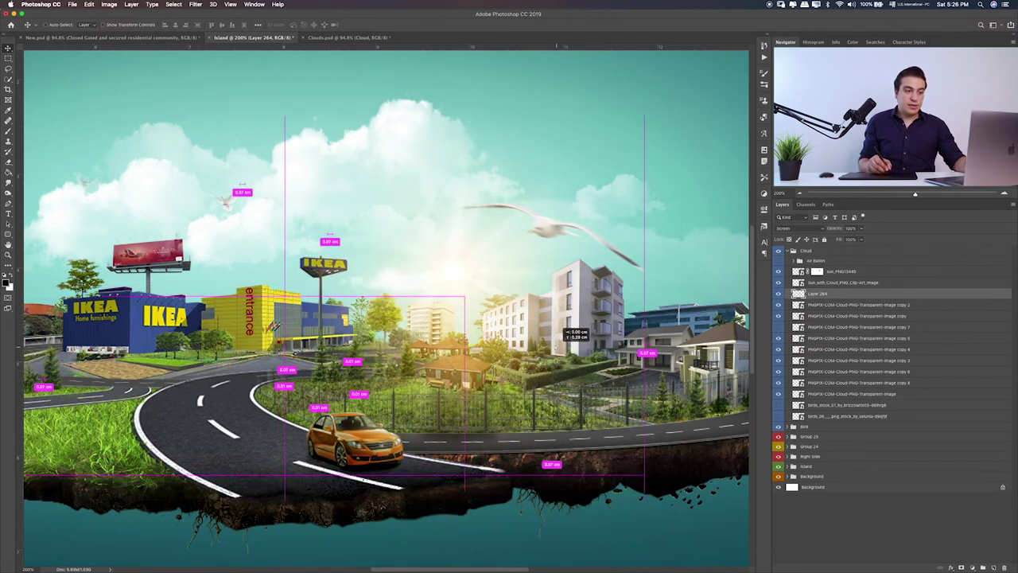
key("alt+bracketright")
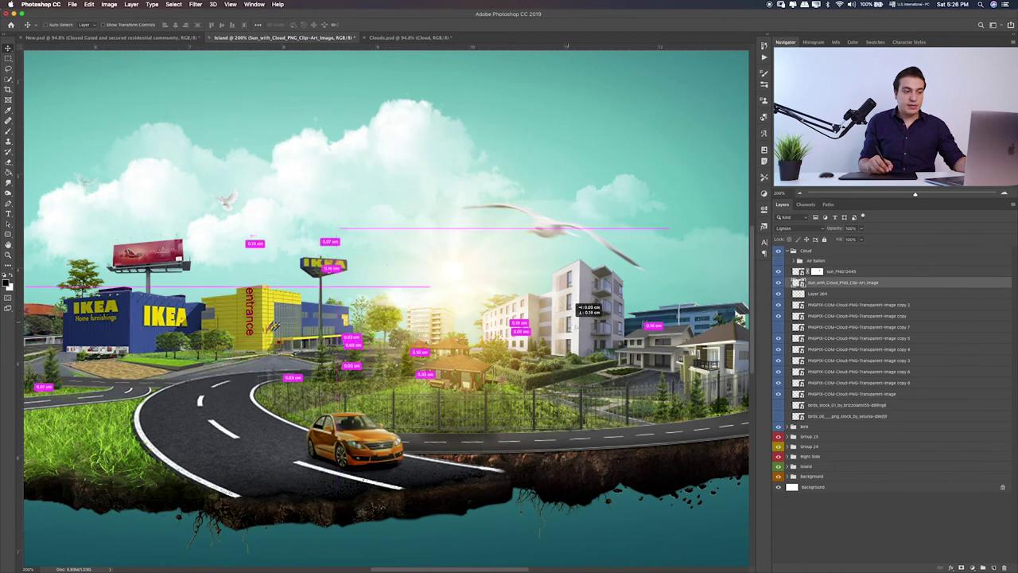
key("alt+bracketright")
left_click_drag(586, 316, 605, 306)
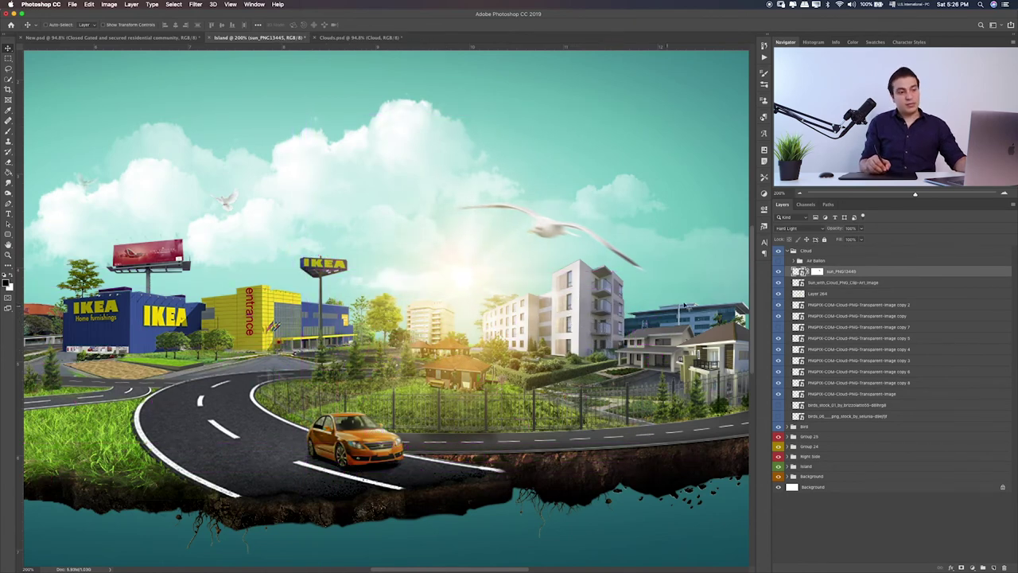
key("ctrl+0")
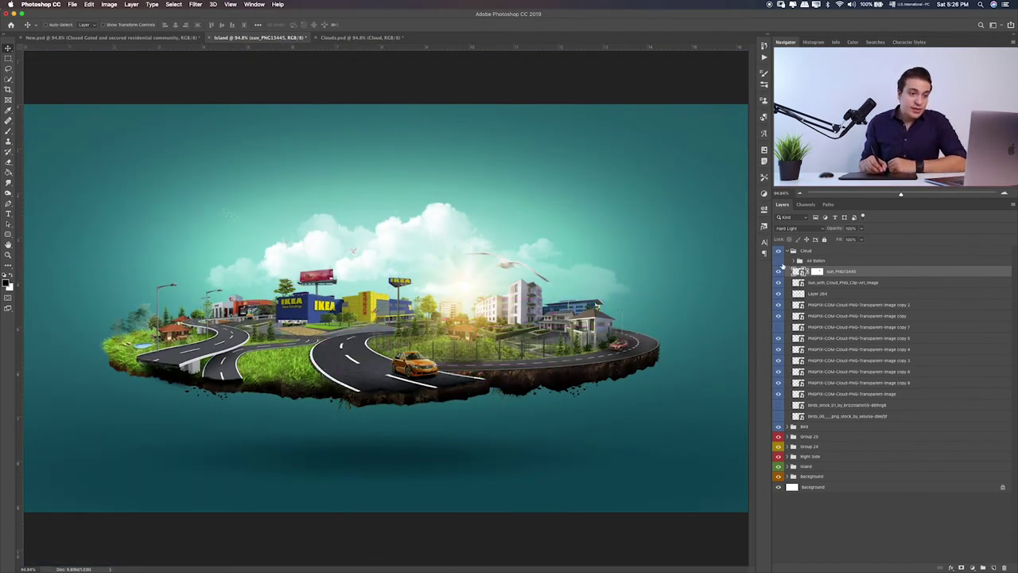
- Toggle the Air Ballon group, collapse the Cloud group, and expand Background to select Layer 449 copy
left_click(796, 263)
left_click(779, 261)
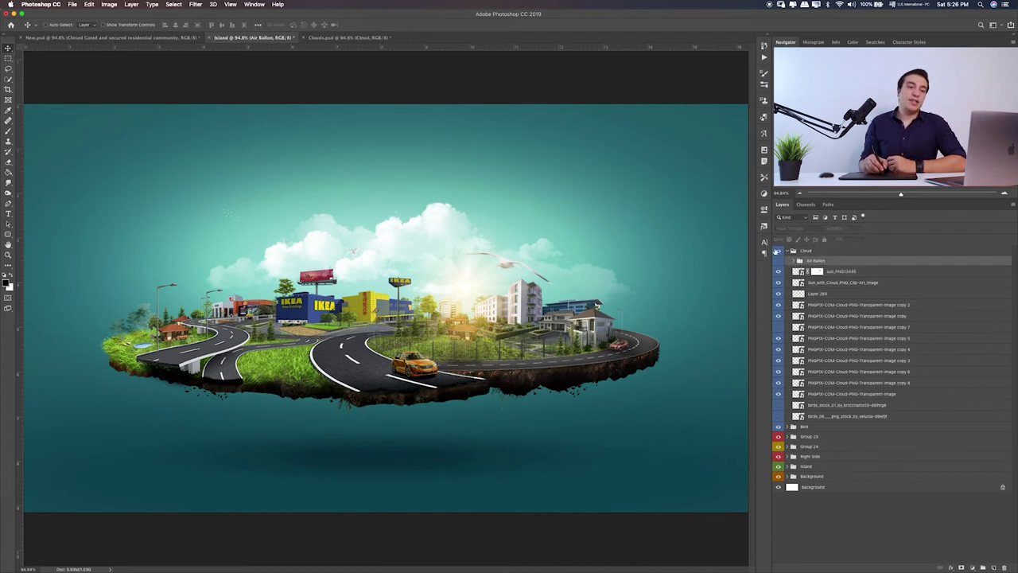
left_click(793, 252)
left_click(788, 251)
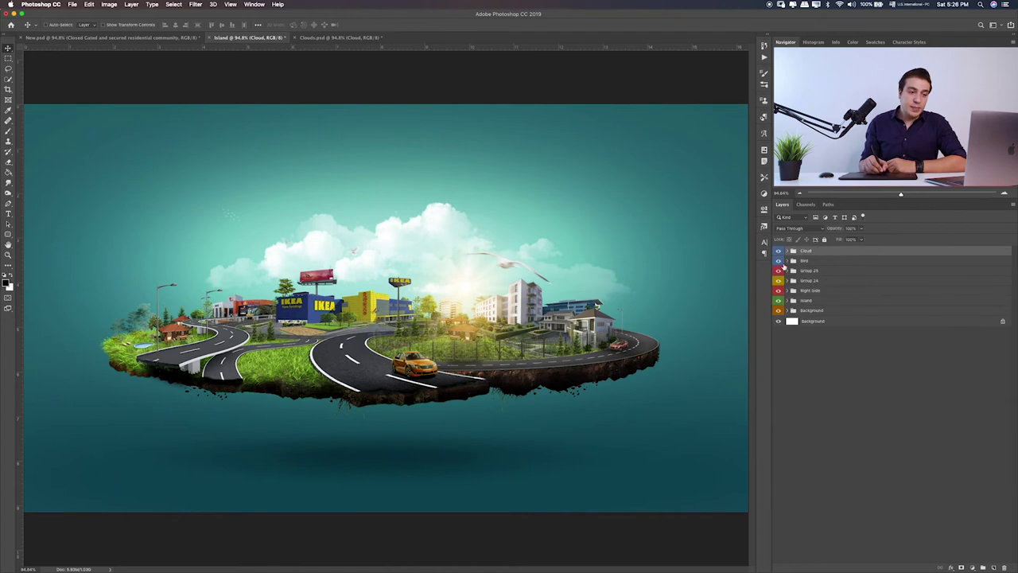
left_click(778, 250)
left_click(779, 250)
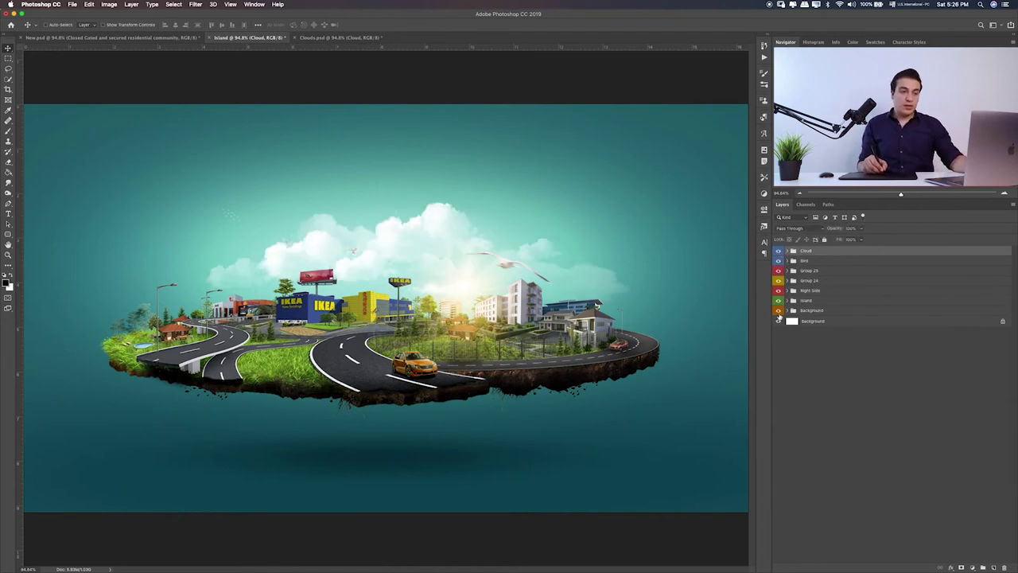
left_click(789, 310)
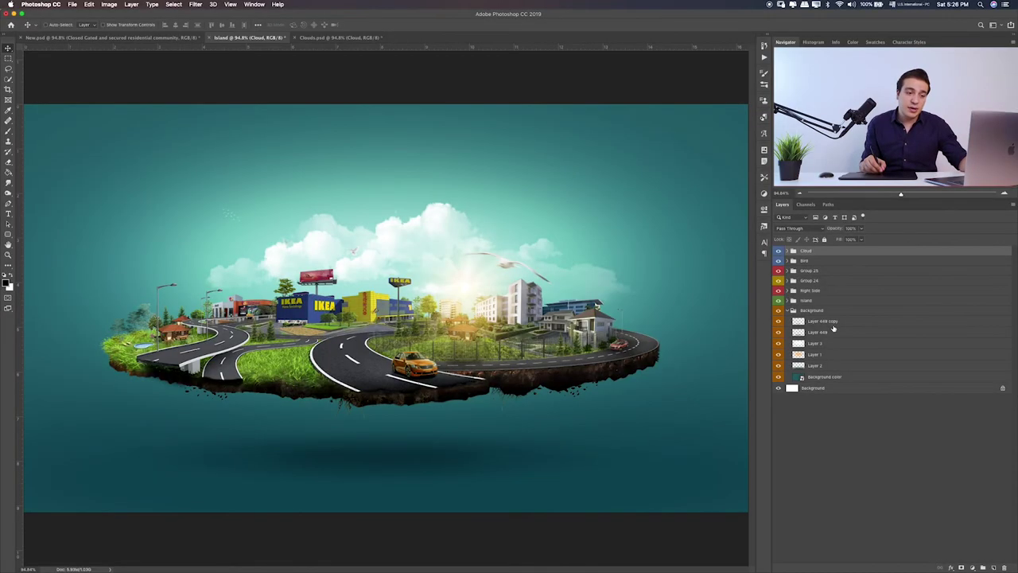
left_click(833, 322)
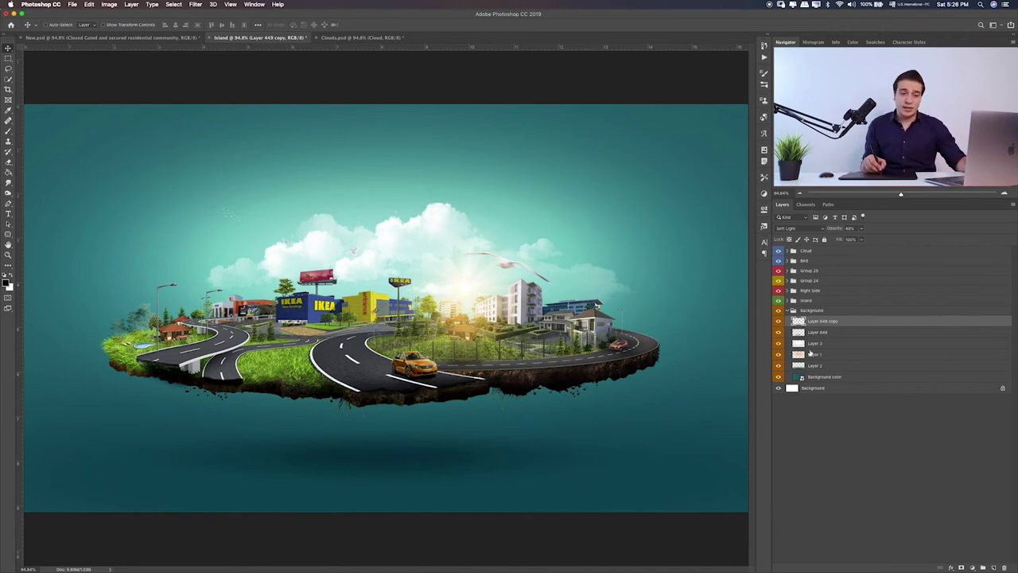
- On a new layer, draw a black gradient rising from the bottom and stretch it taller
left_click(994, 568)
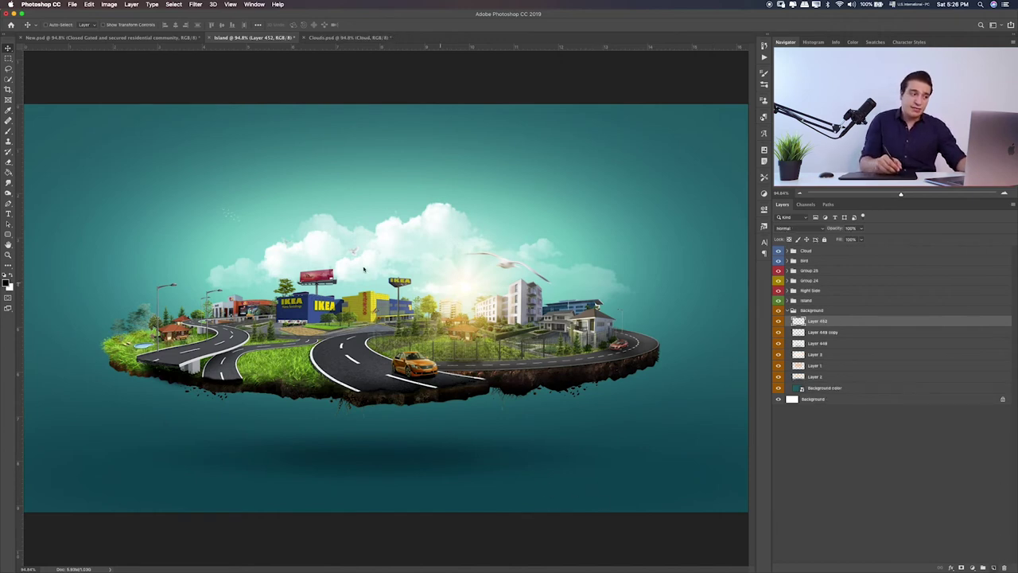
left_click(10, 173)
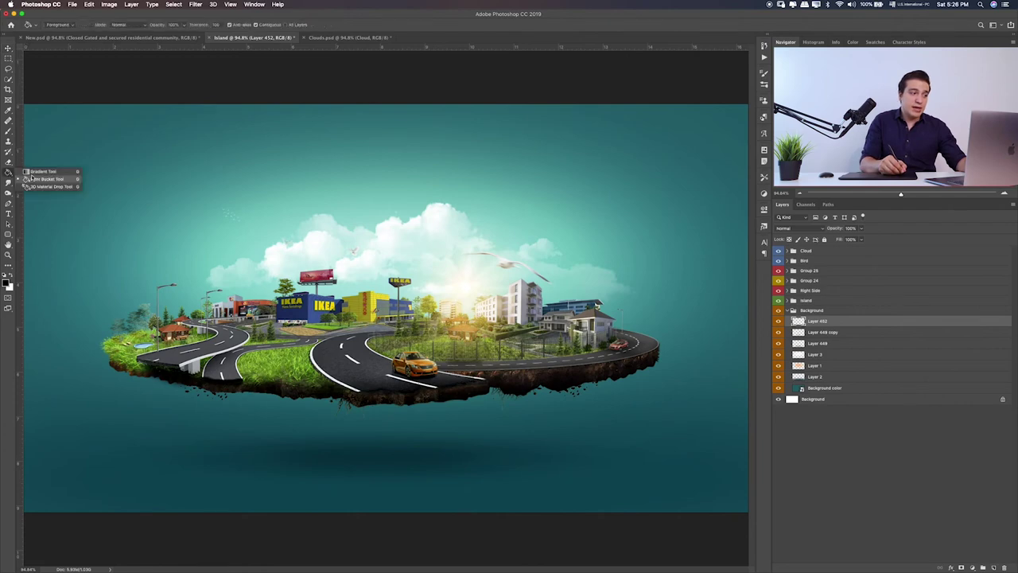
left_click(43, 171)
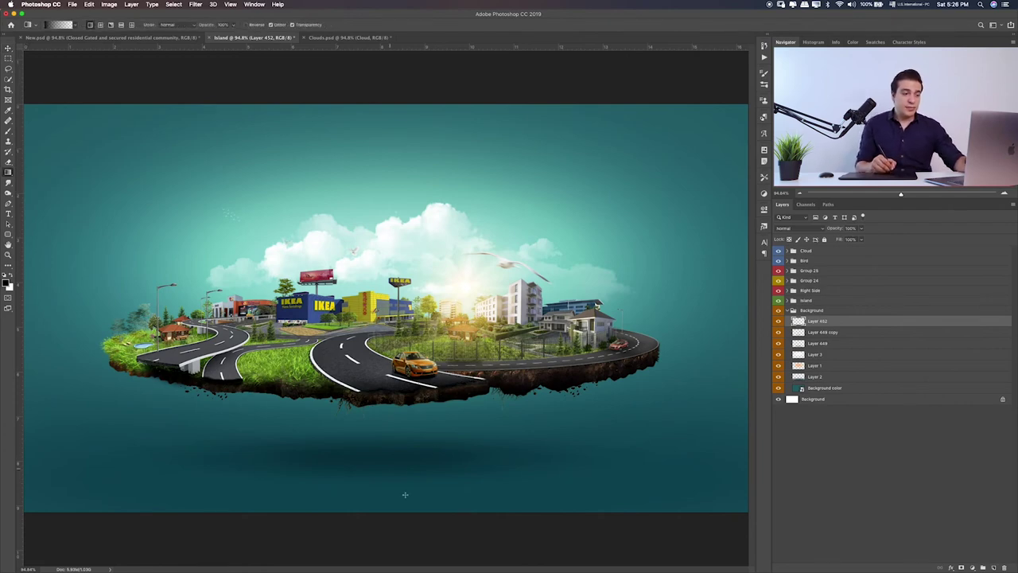
left_click(417, 466)
key("ctrl+z")
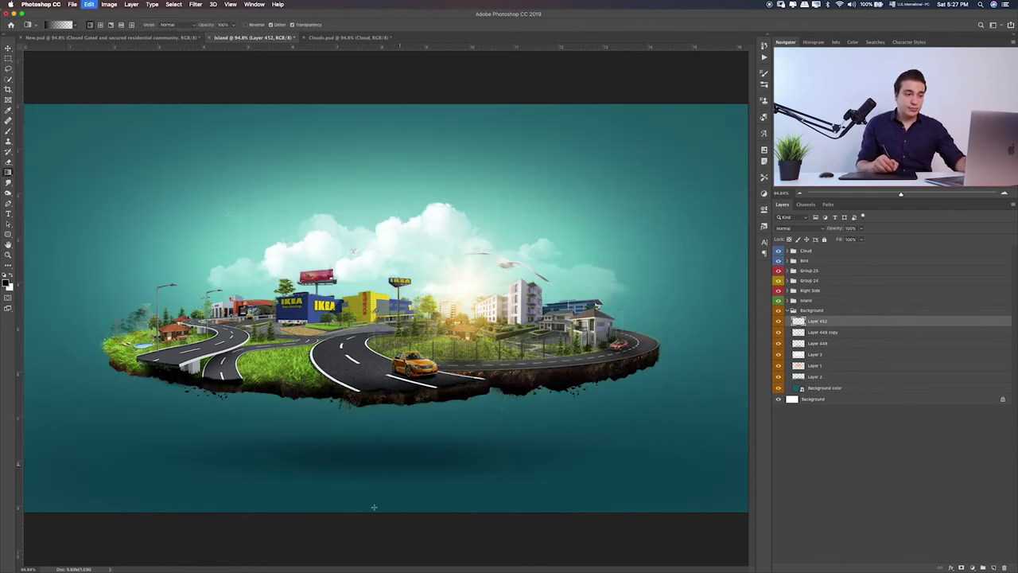
mouse_move(371, 509)
left_mouse_down()
mouse_move(351, 443)
mouse_move(406, 454)
left_mouse_up()
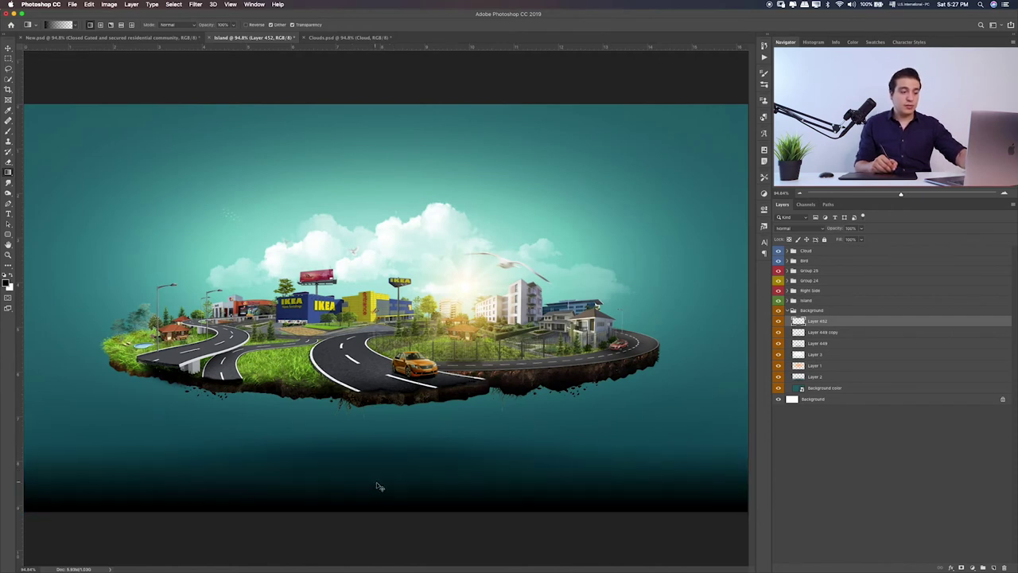
key("ctrl+t")
left_click_drag(385, 423, 385, 415)
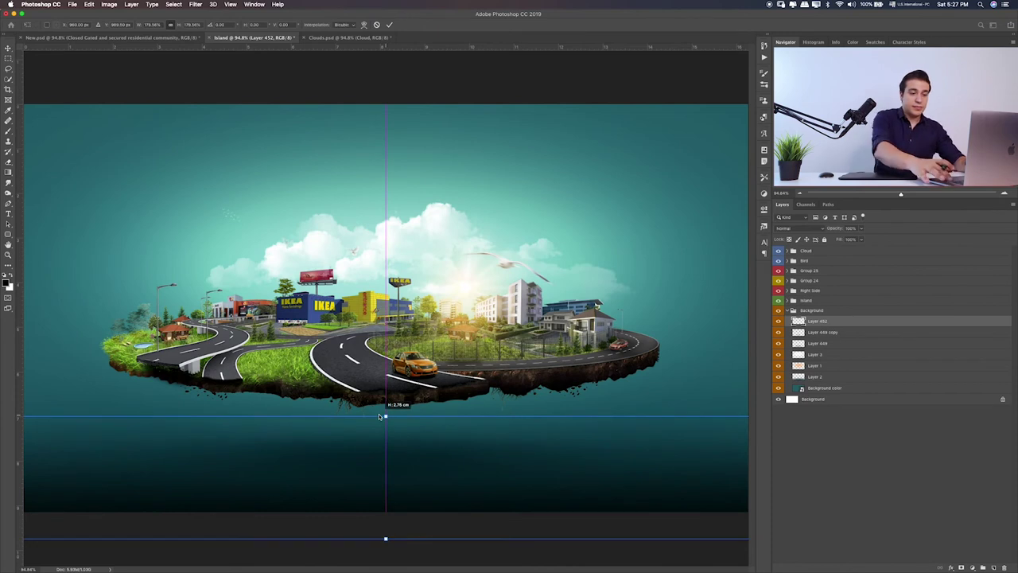
key("Return")
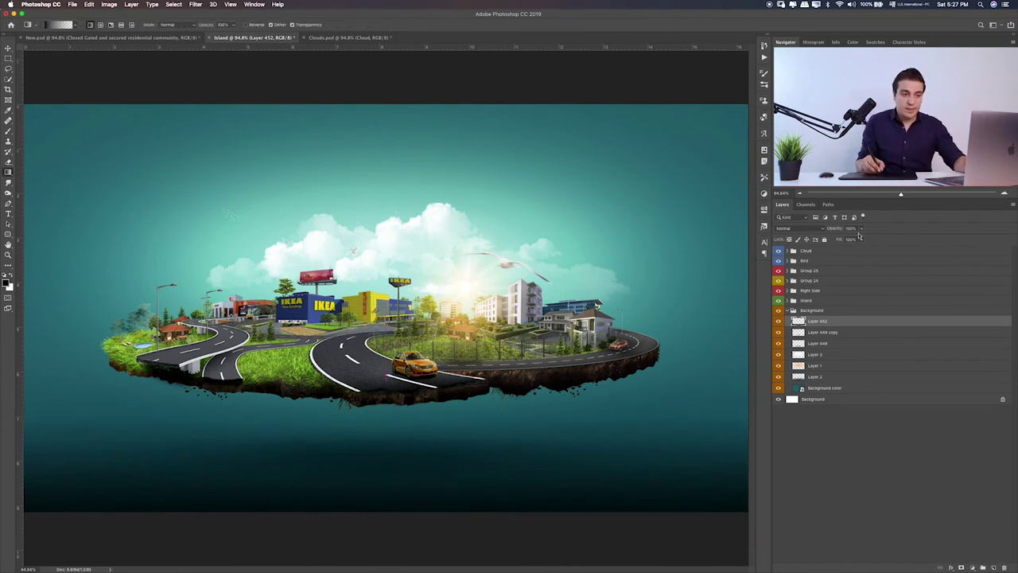
- Lower the dark gradient layer's opacity to about 29% and compare it on and off
left_click(860, 230)
left_click_drag(831, 248, 833, 242)
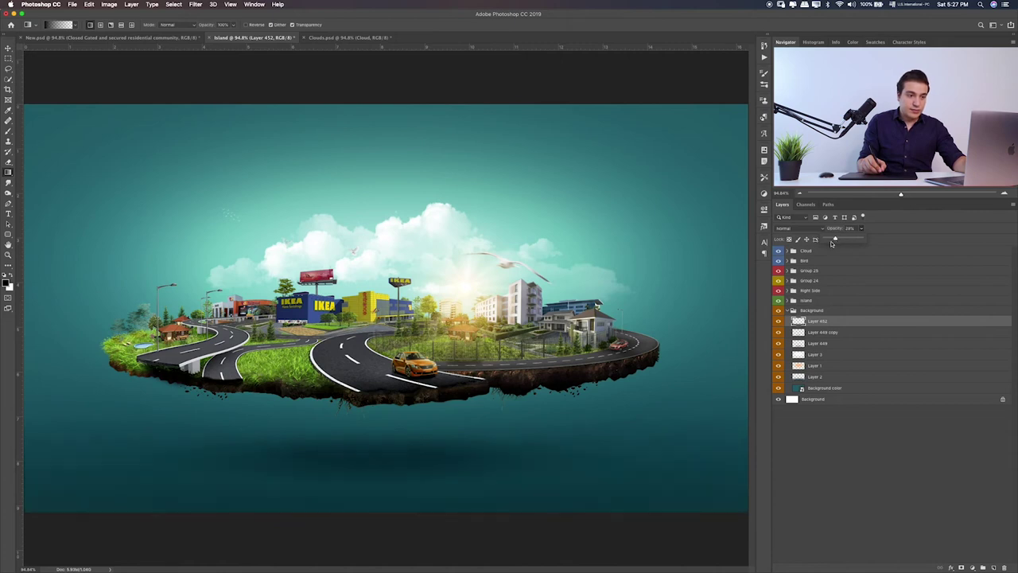
left_click(779, 322)
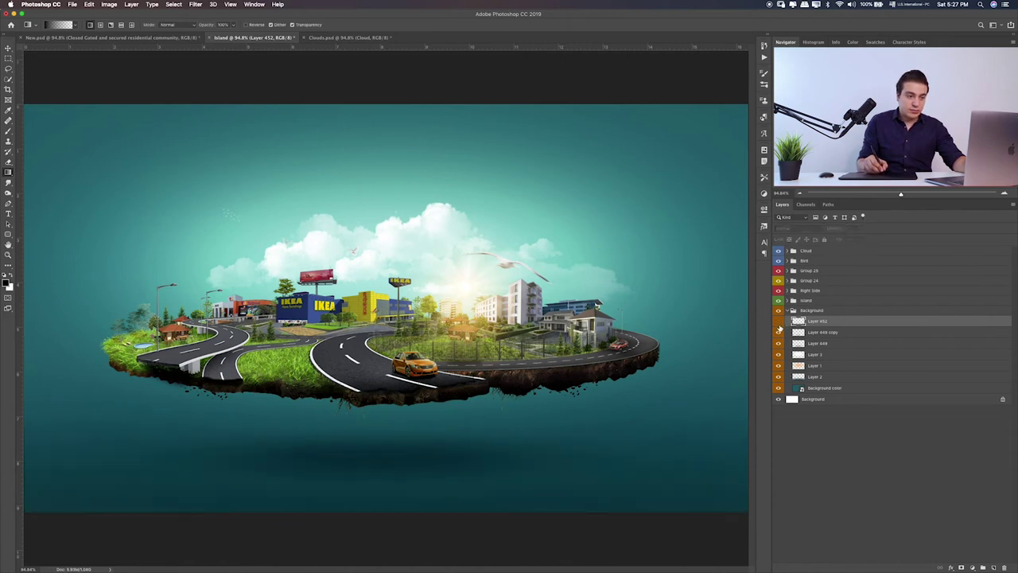
left_click(779, 322)
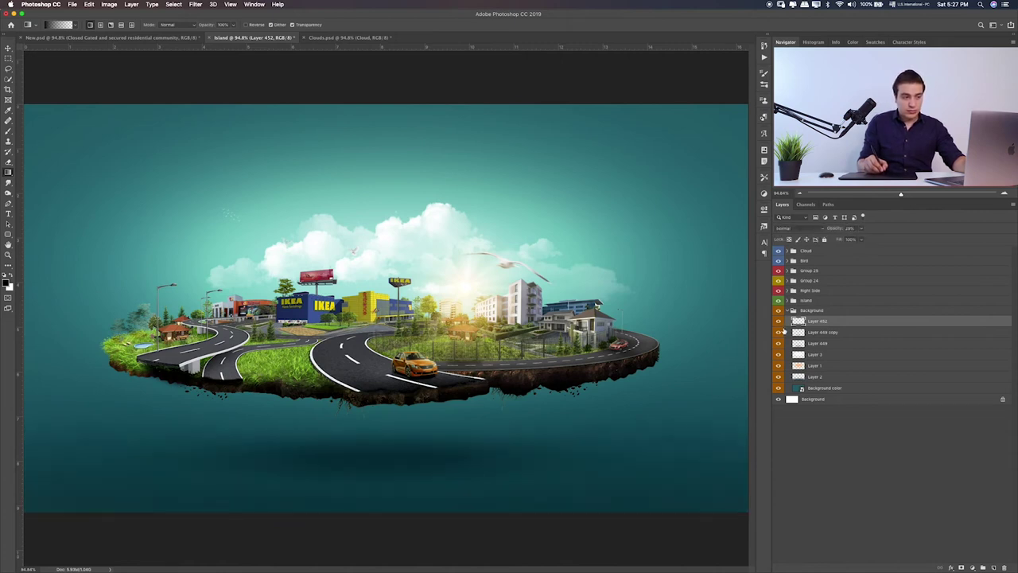
left_click(860, 239)
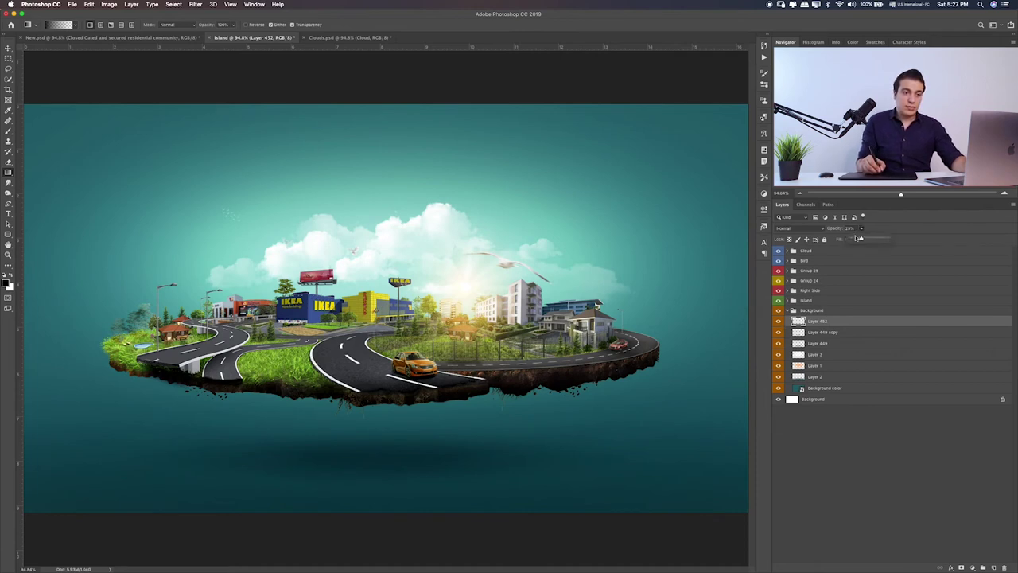
left_click(793, 311)
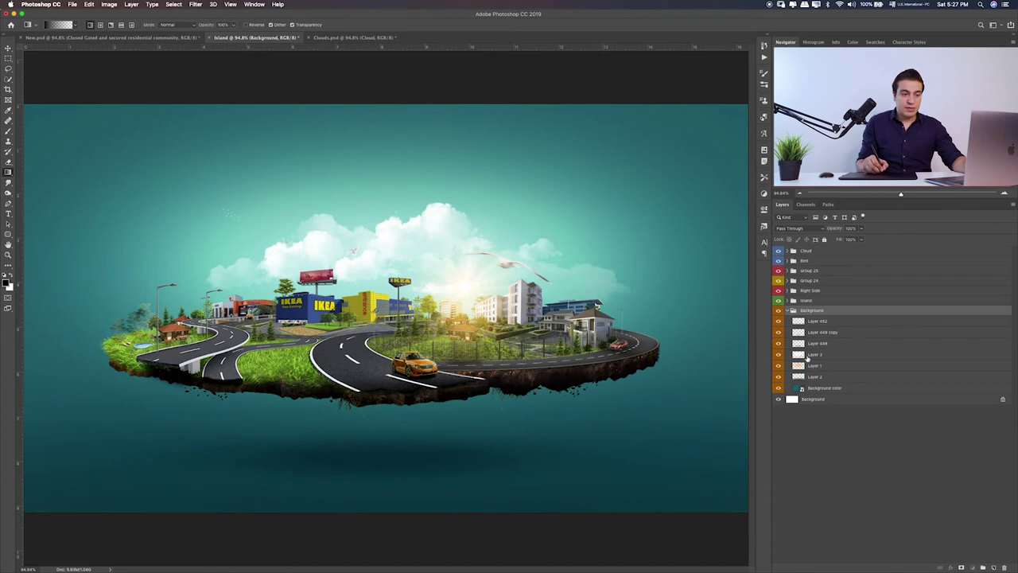
left_click(807, 356)
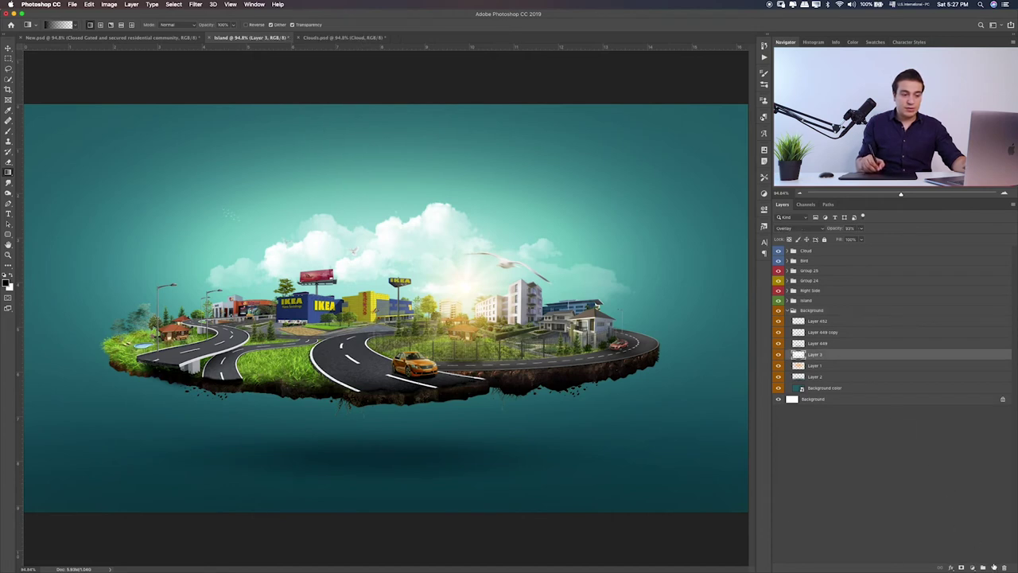
- Add a new glow layer above Layer 3 and stretch it wider and taller over the island
left_click(993, 566)
key("b")
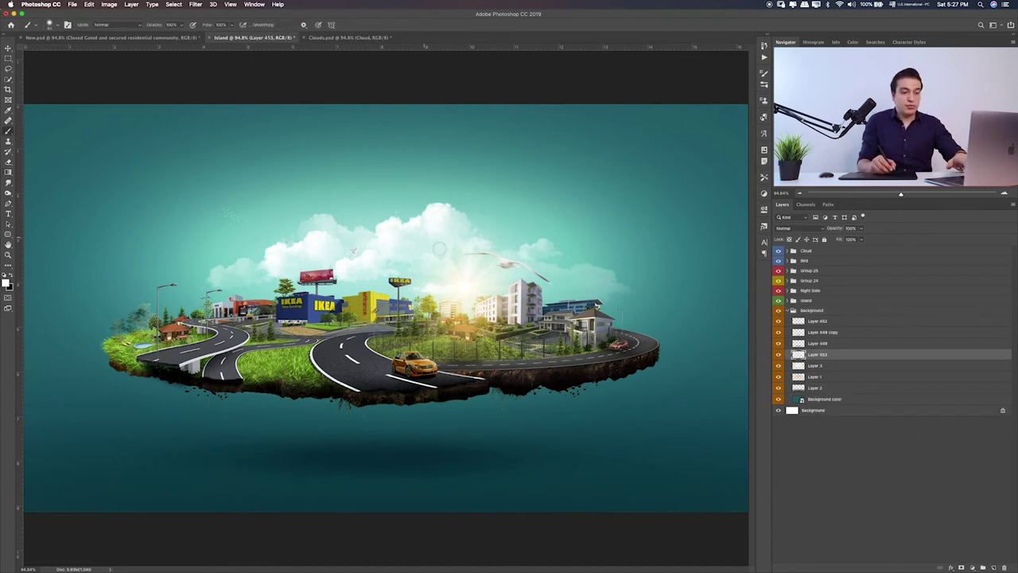
key("bracketright")
key("bracketright")
key("bracketright")
key("bracketright")
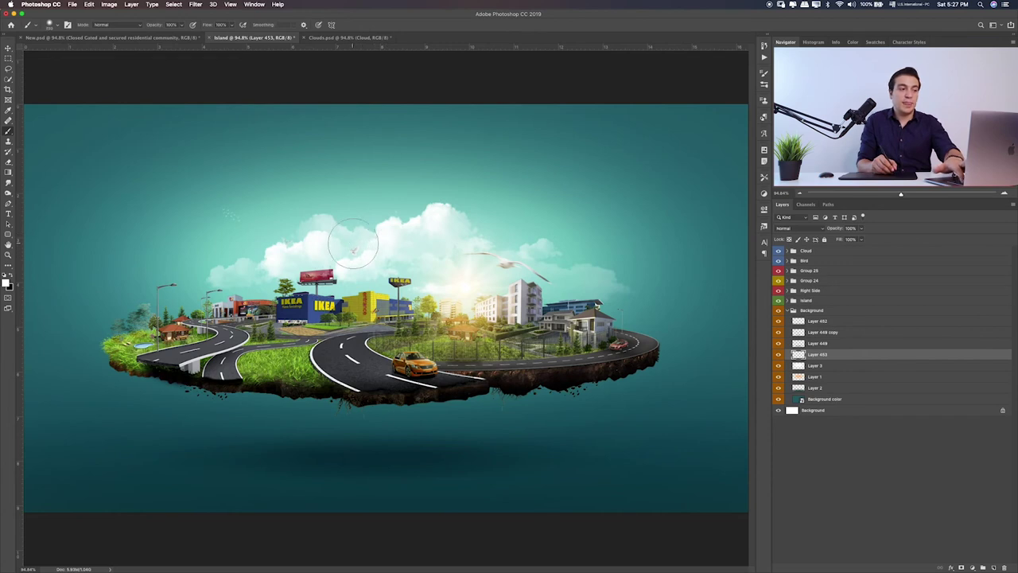
key("ctrl+z")
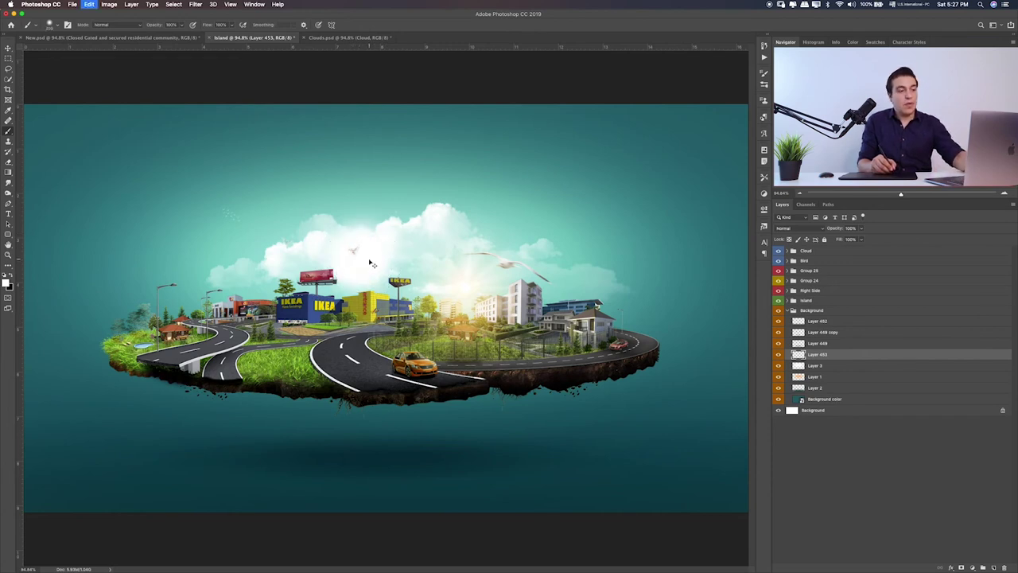
key("ctrl+t")
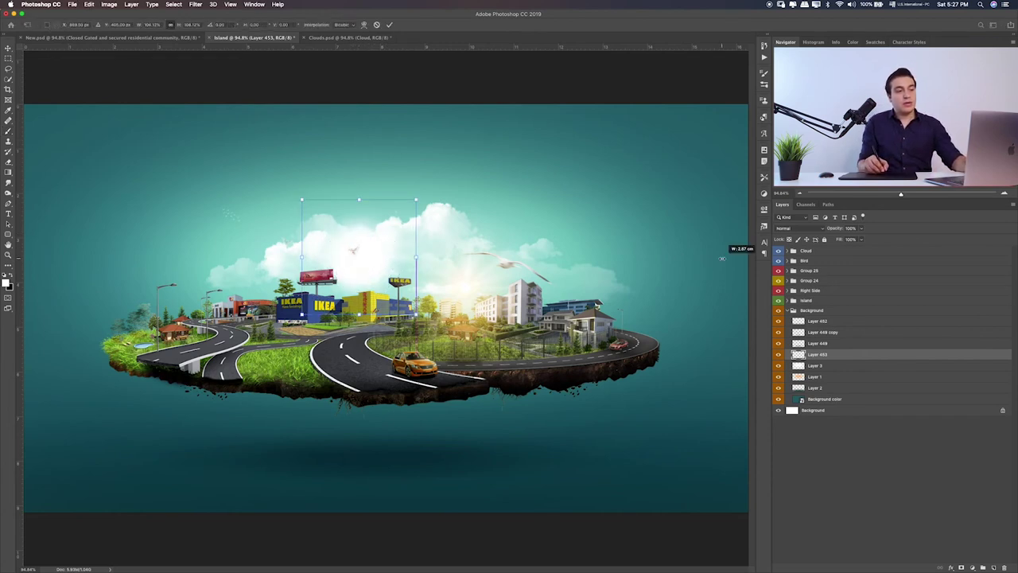
left_click_drag(679, 256, 715, 257)
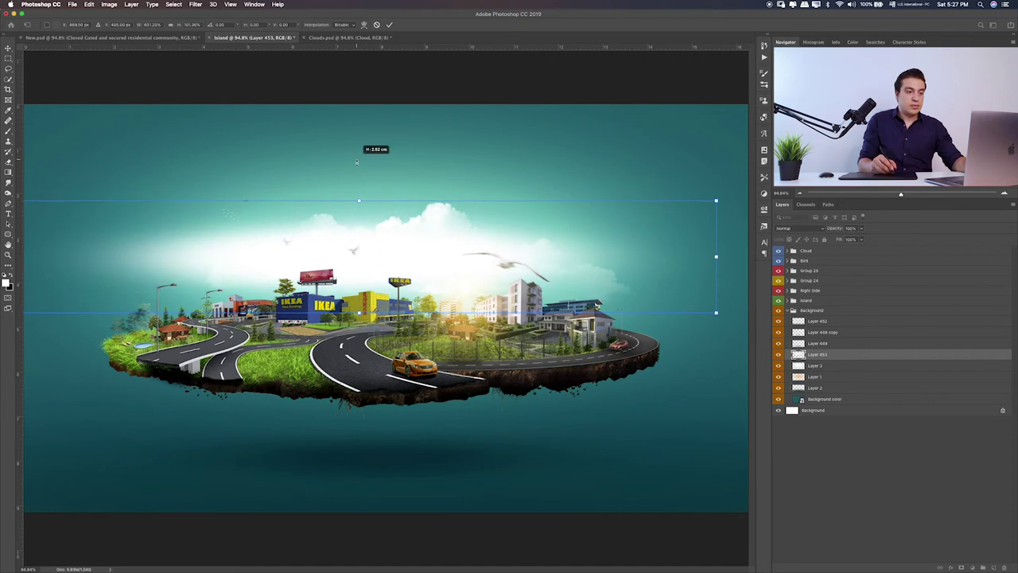
left_click_drag(357, 160, 364, 159)
key("Return")
- Blend the glow layer as Soft Light, position it over the clouds, and compare with the lighting layer
key("b")
key("v")
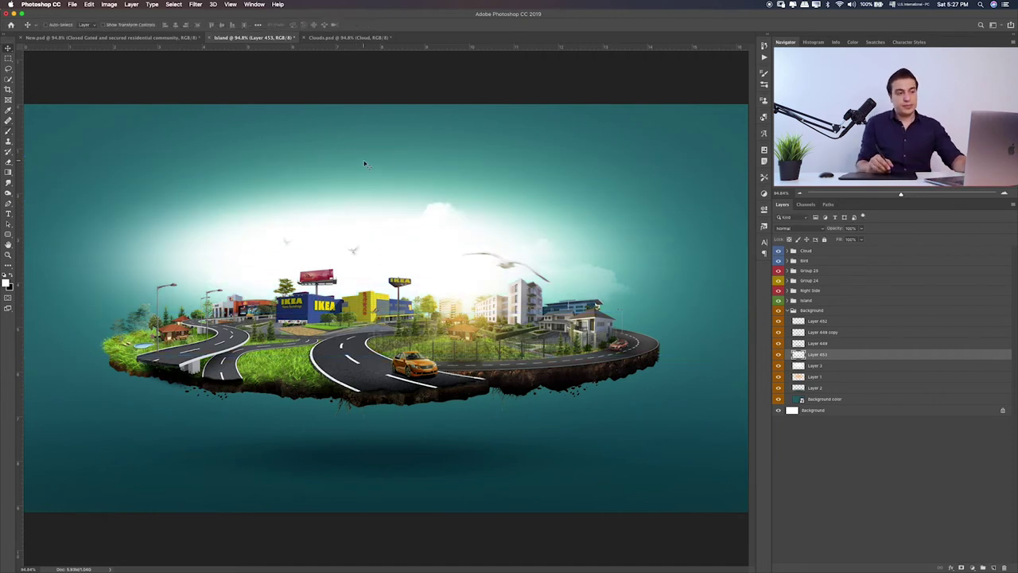
left_click_drag(481, 301, 494, 298)
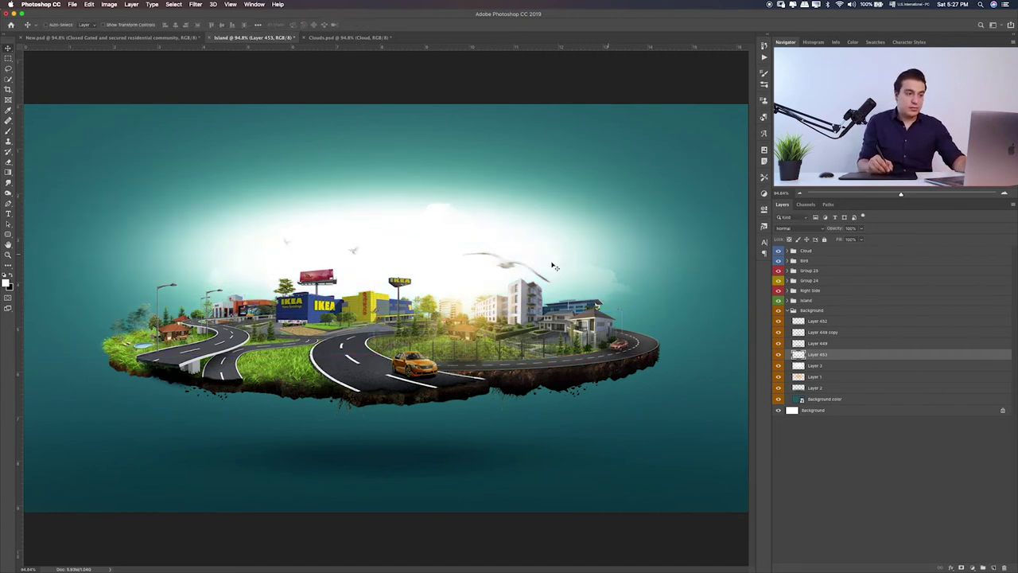
left_click(799, 229)
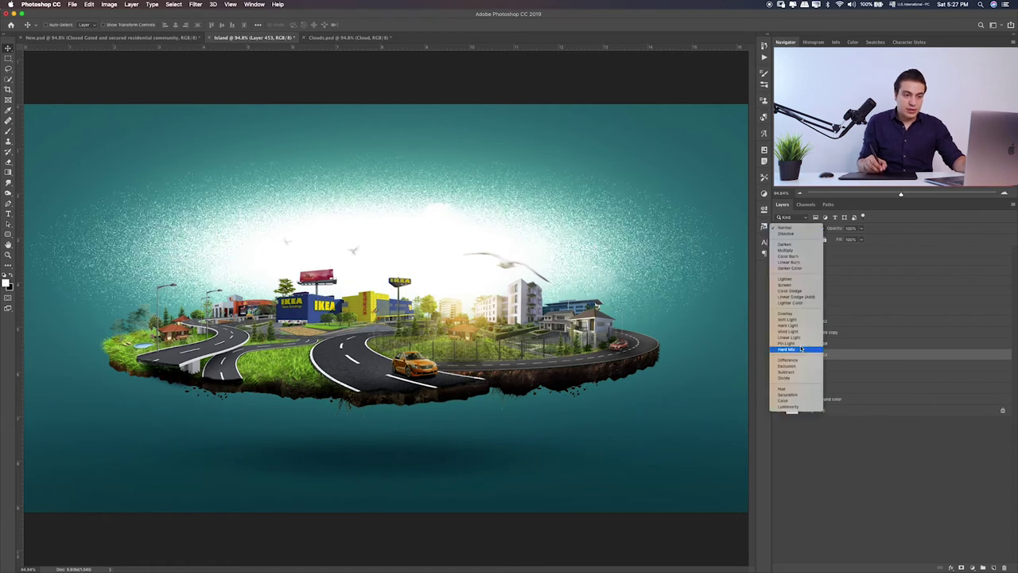
left_click(803, 319)
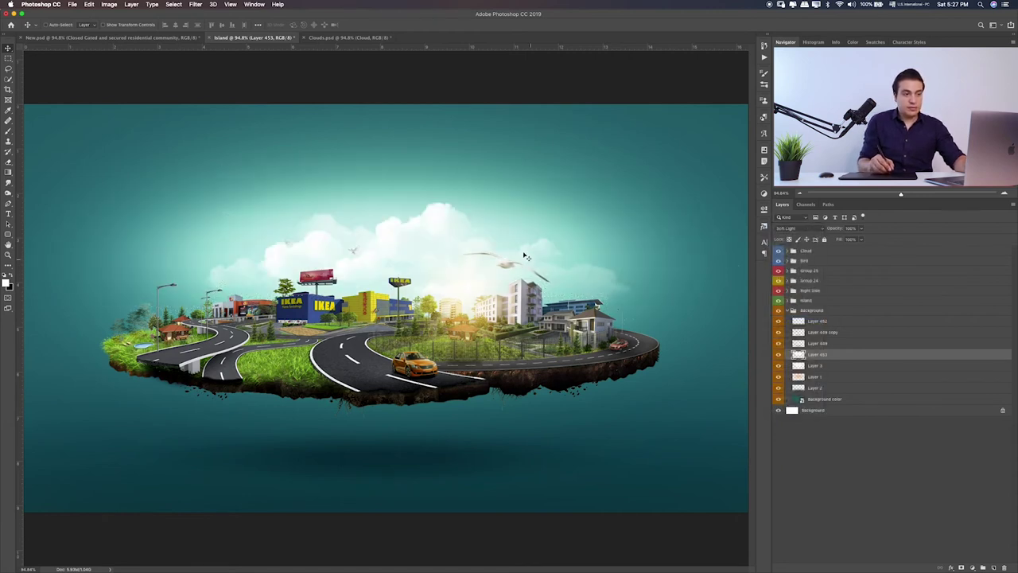
mouse_move(435, 247)
left_mouse_down()
mouse_move(446, 270)
mouse_move(437, 296)
mouse_move(449, 311)
left_mouse_up()
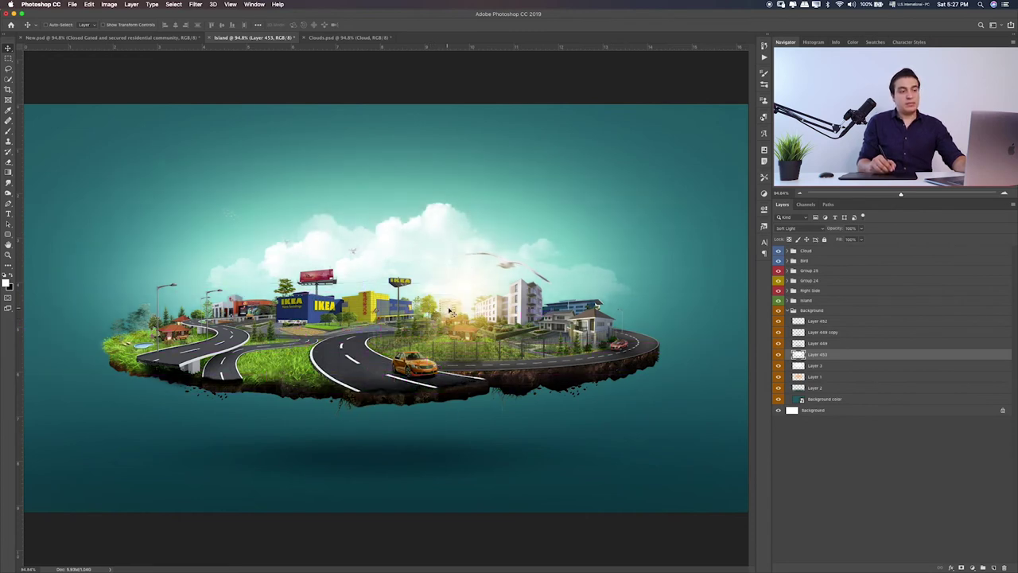
left_click(451, 312)
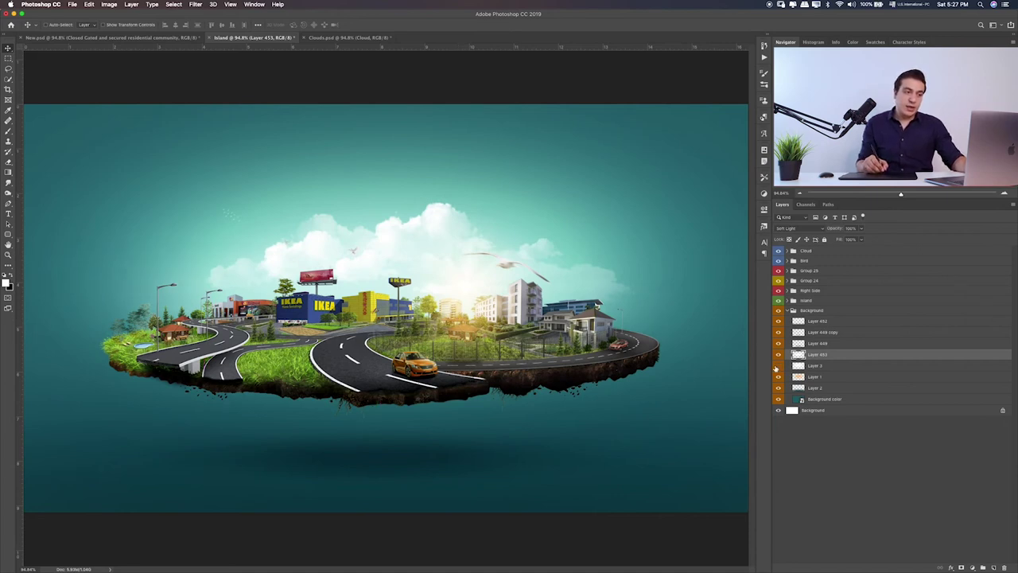
left_click(777, 366)
- Stretch the Layer 3 overlay lighting to about 106%, slightly taller upward
left_click(815, 367)
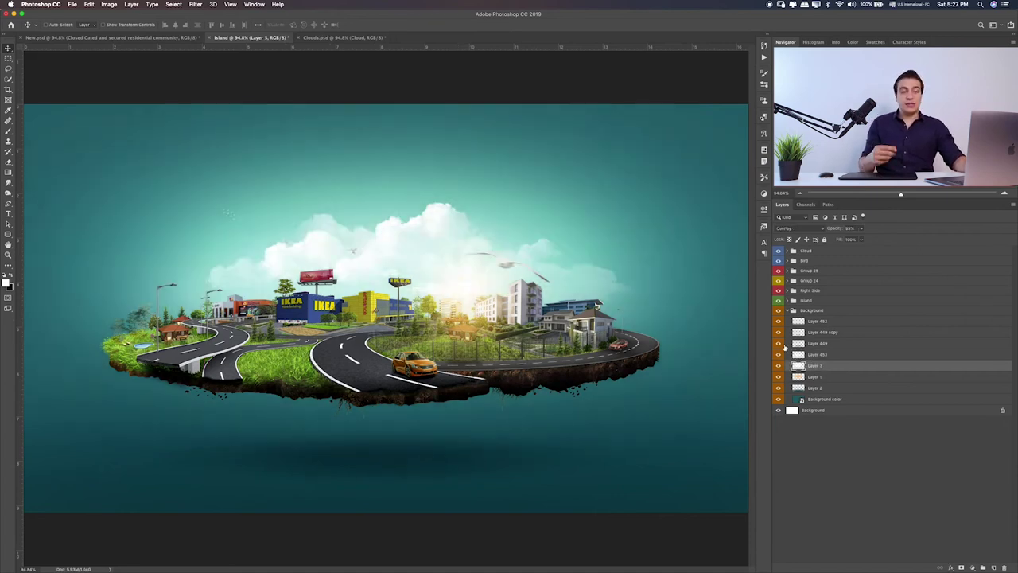
key("ctrl+t")
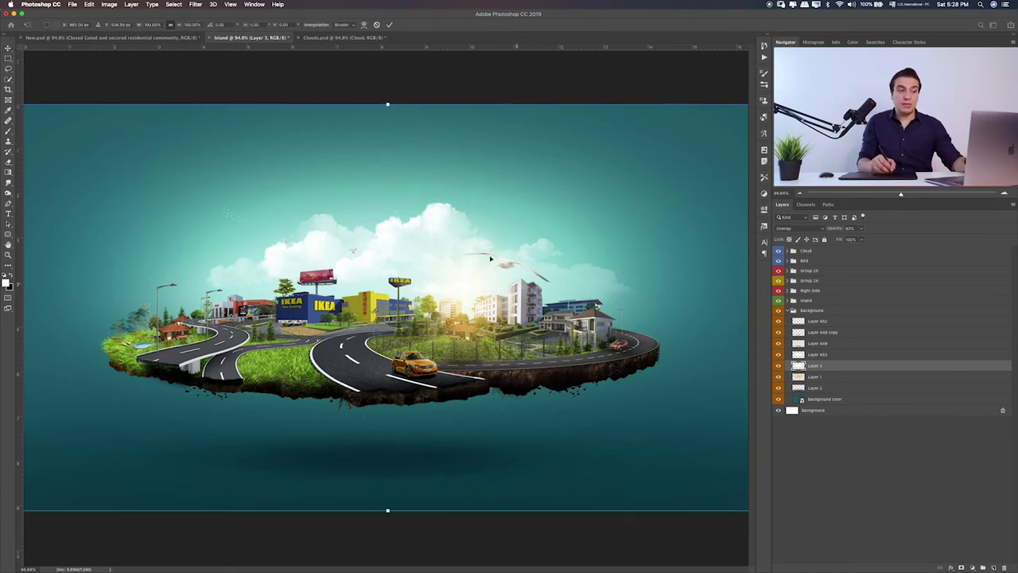
left_click_drag(388, 98, 357, 95)
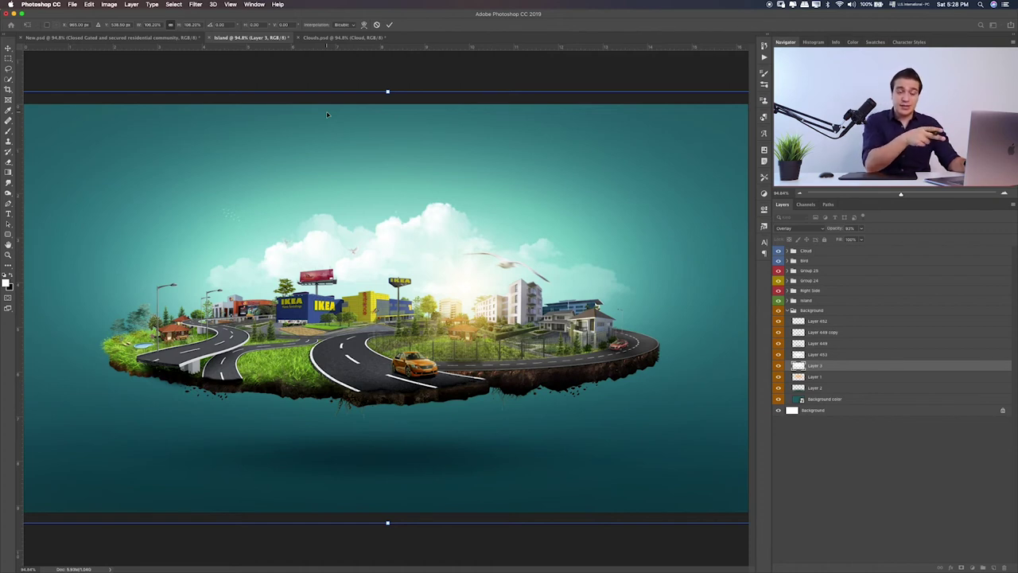
key("Return")
- Collapse the Background group and select the Cloud group at the top of the stack
left_click(793, 310)
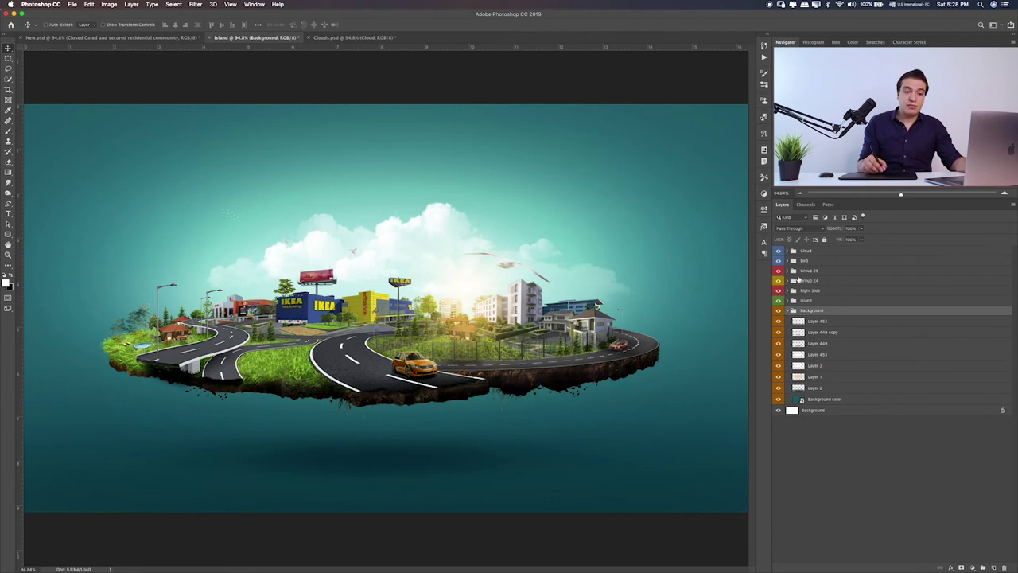
left_click(791, 310)
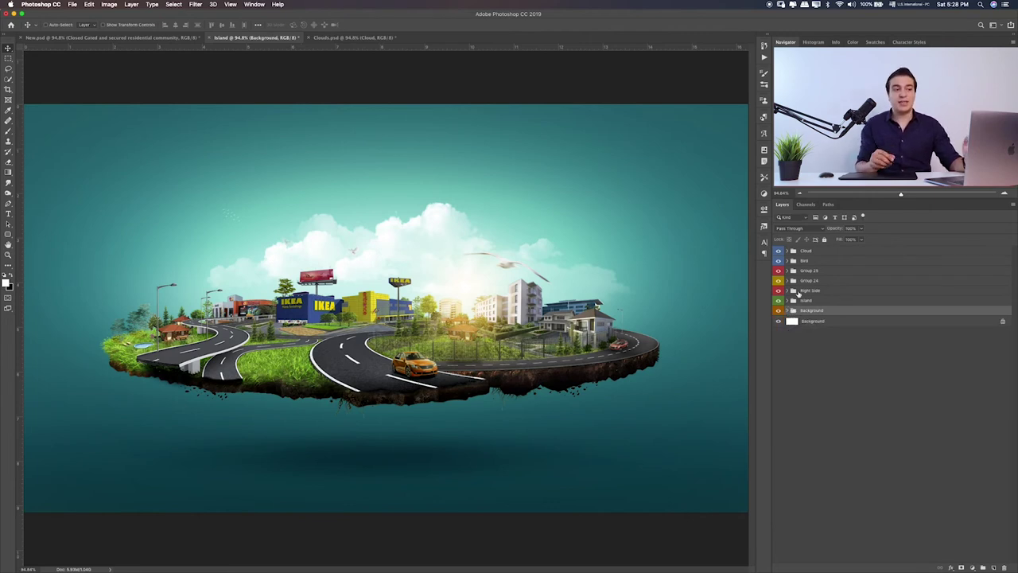
left_click(806, 252)
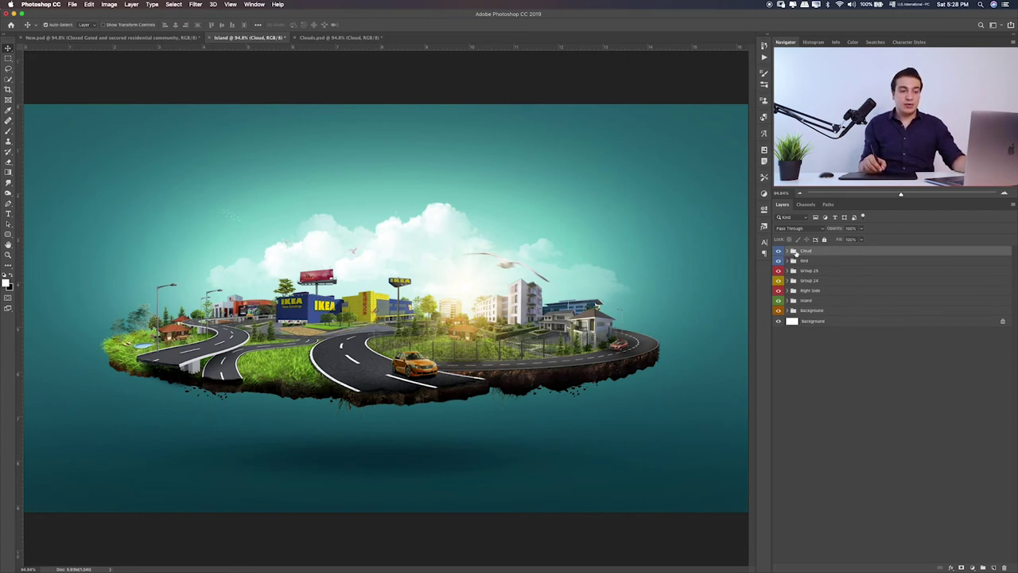
left_click(972, 567)
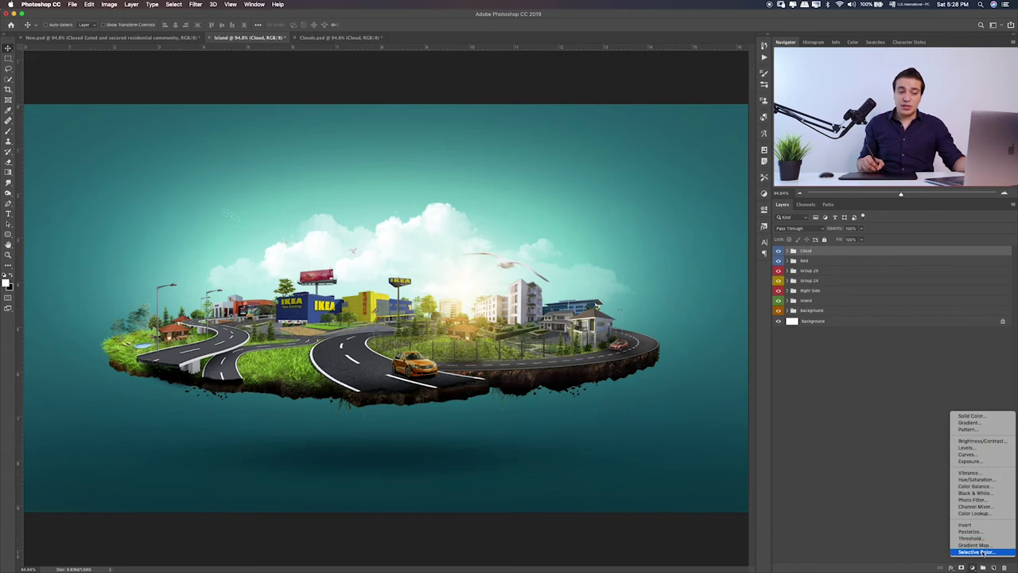
- Add a Selective Color adjustment above the clouds, adding cyan and reducing magenta in the Reds
left_click(976, 551)
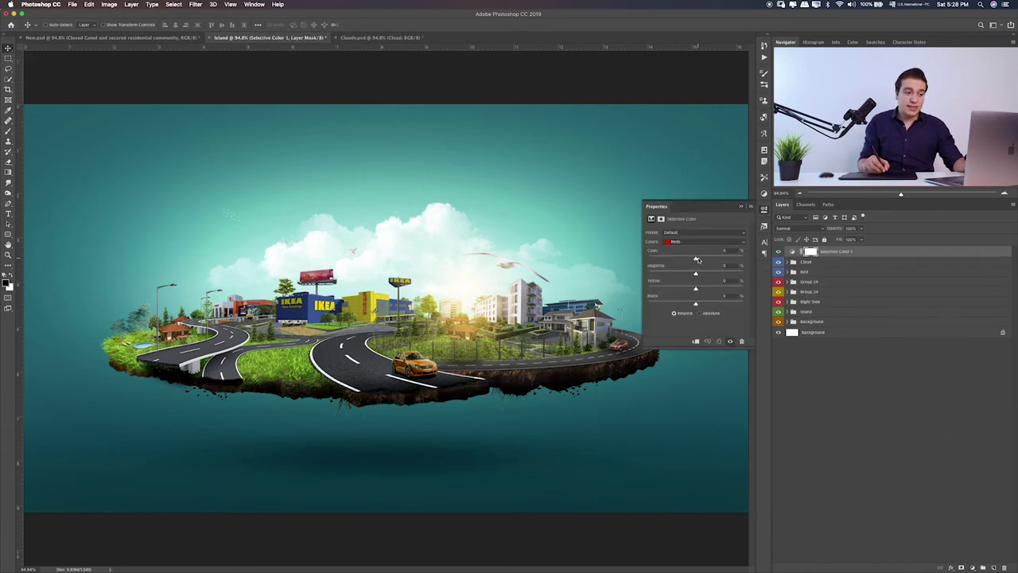
left_click_drag(697, 259, 713, 262)
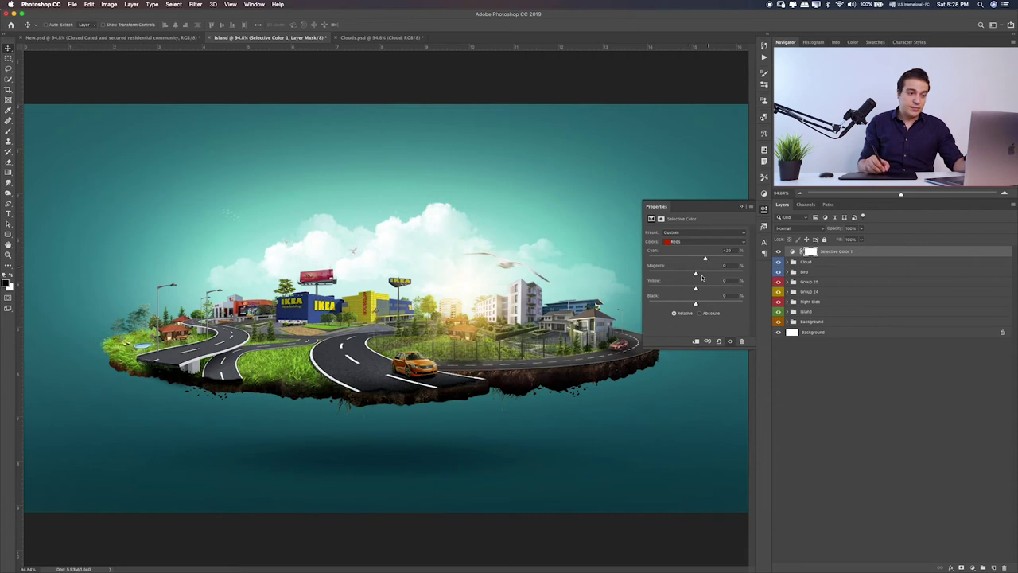
mouse_move(701, 277)
left_mouse_down()
mouse_move(671, 277)
mouse_move(718, 276)
mouse_move(669, 295)
mouse_move(732, 304)
mouse_move(673, 311)
mouse_move(720, 305)
mouse_move(683, 308)
mouse_move(698, 307)
left_mouse_up()
- Tune the Yellows range: more cyan and magenta, with yellow slightly reduced
left_click(716, 242)
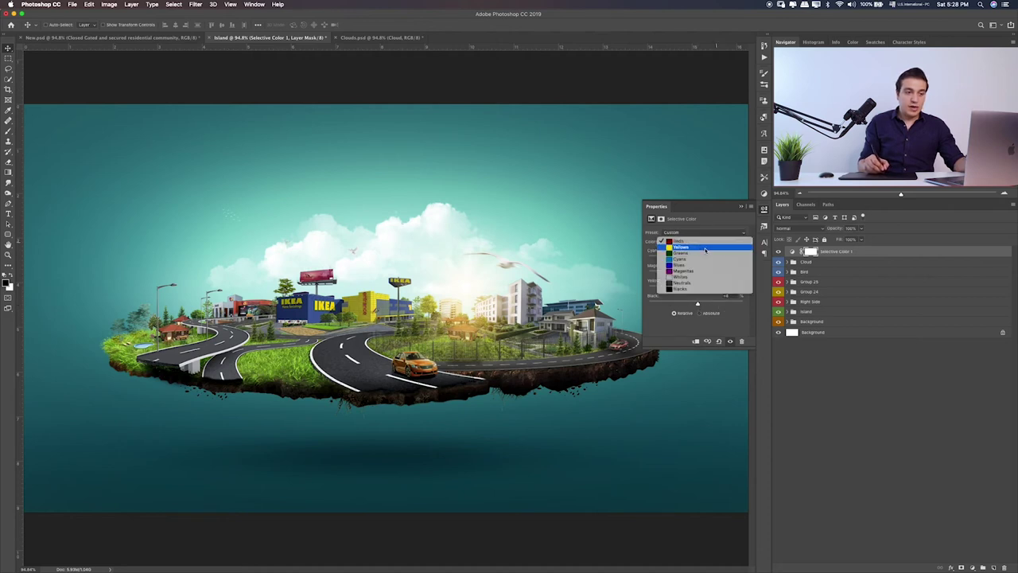
left_click(712, 252)
left_click_drag(696, 260, 724, 260)
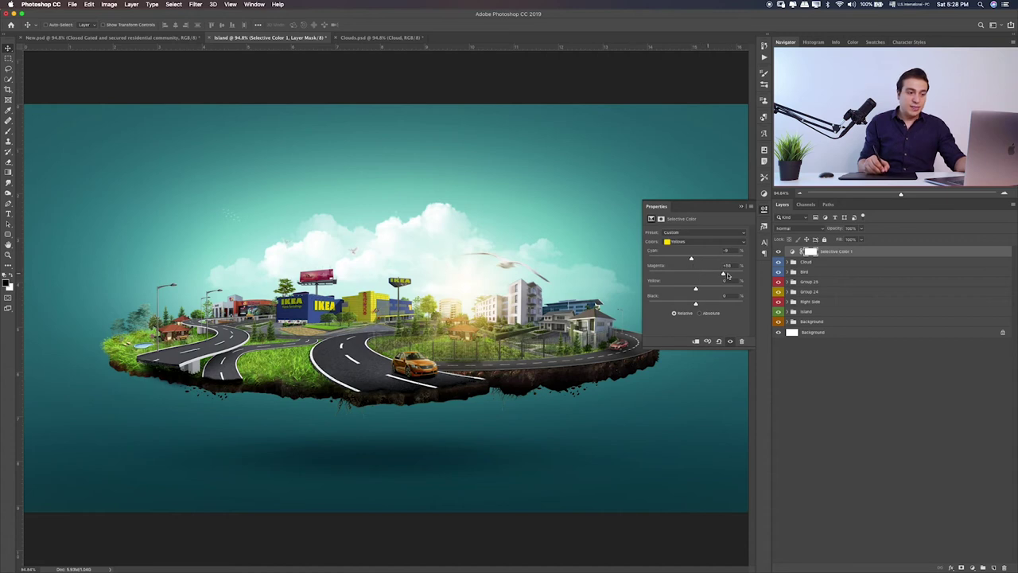
mouse_move(699, 275)
left_mouse_down()
mouse_move(729, 275)
mouse_move(661, 295)
left_mouse_up()
left_click_drag(726, 291, 681, 297)
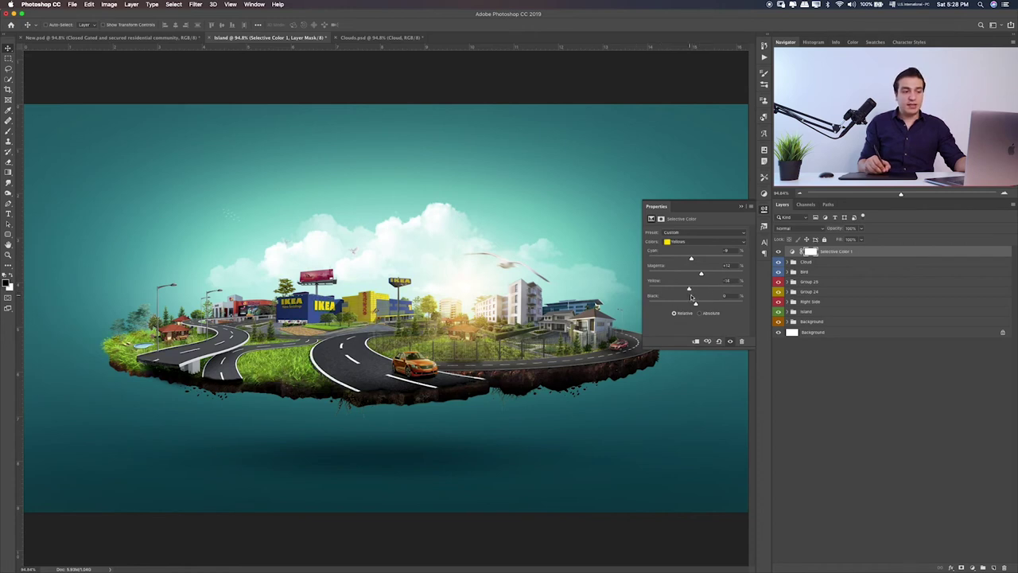
left_click_drag(691, 298, 699, 307)
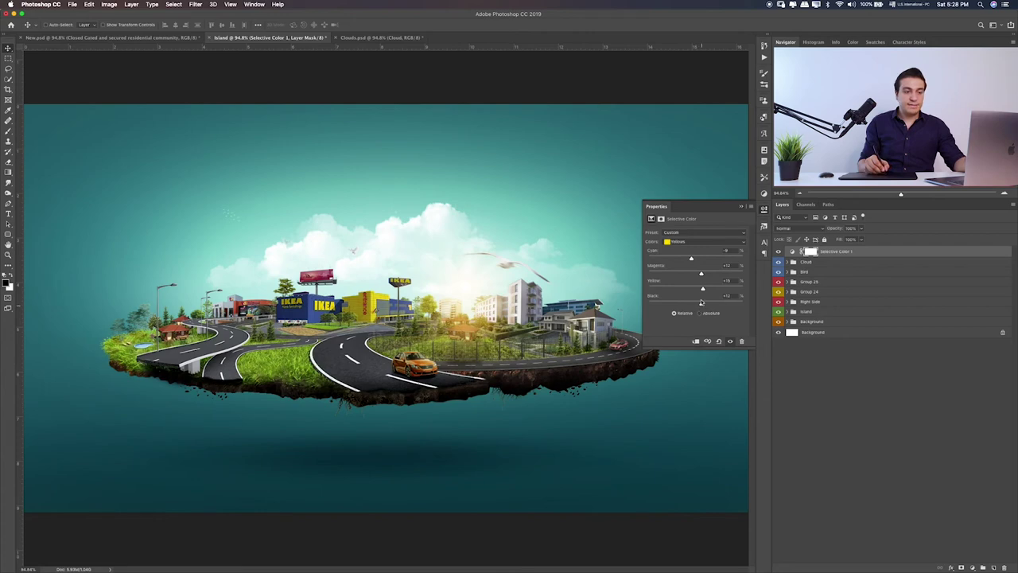
left_click(698, 241)
- Adjust the Neutrals range by reducing magenta and adding a touch of cyan
left_click(698, 277)
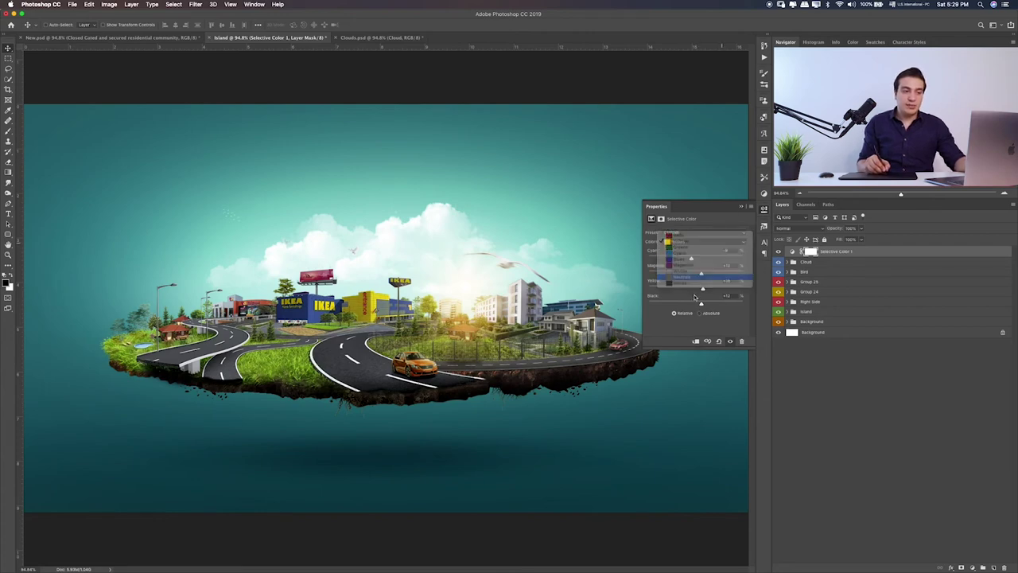
mouse_move(695, 274)
left_mouse_down()
mouse_move(712, 290)
mouse_move(693, 306)
left_mouse_up()
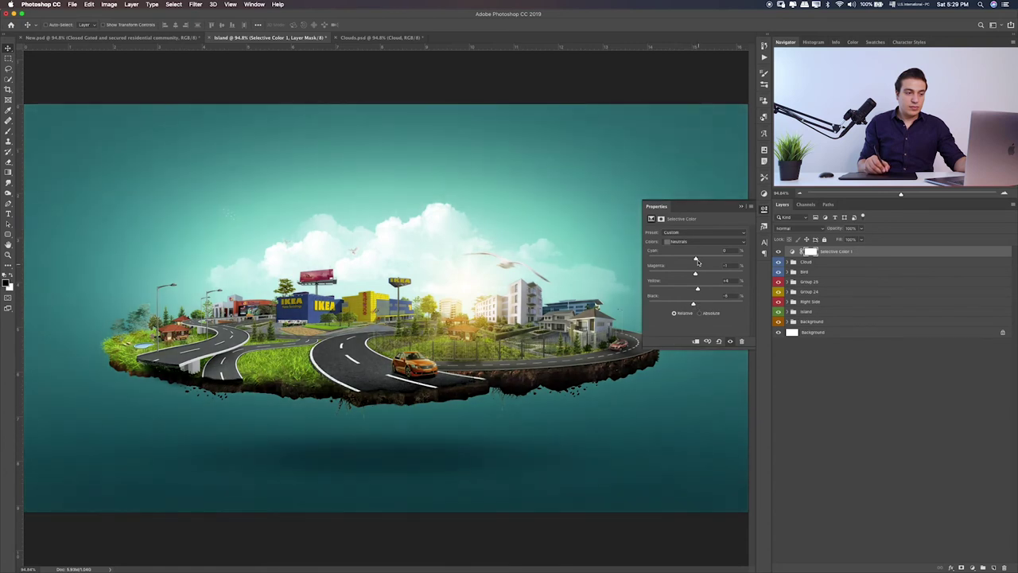
mouse_move(697, 262)
left_mouse_down()
mouse_move(712, 259)
mouse_move(697, 261)
left_mouse_up()
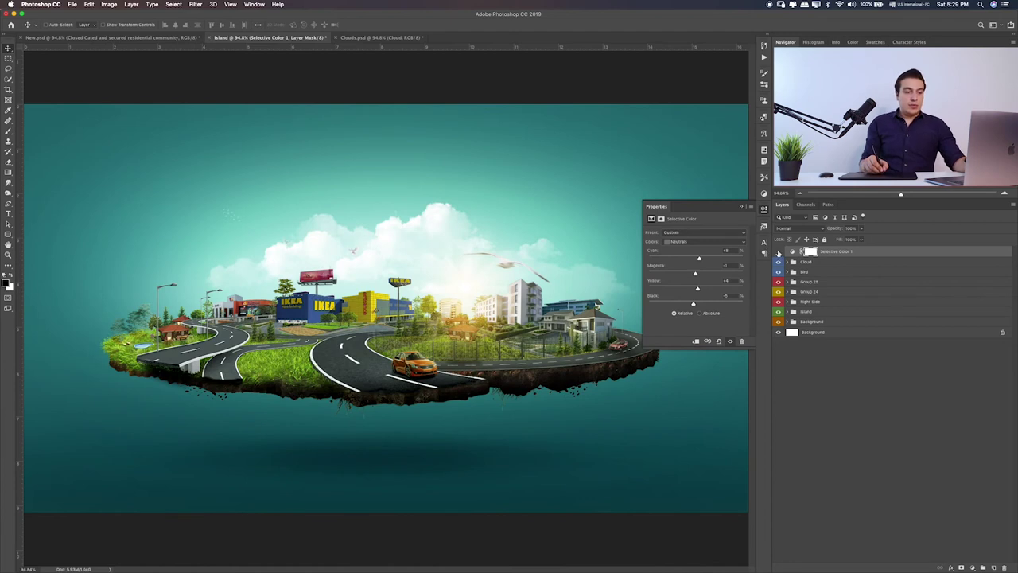
- Lighten the Blacks slightly, compare the grade on and off, and close the Properties panel
left_click(716, 240)
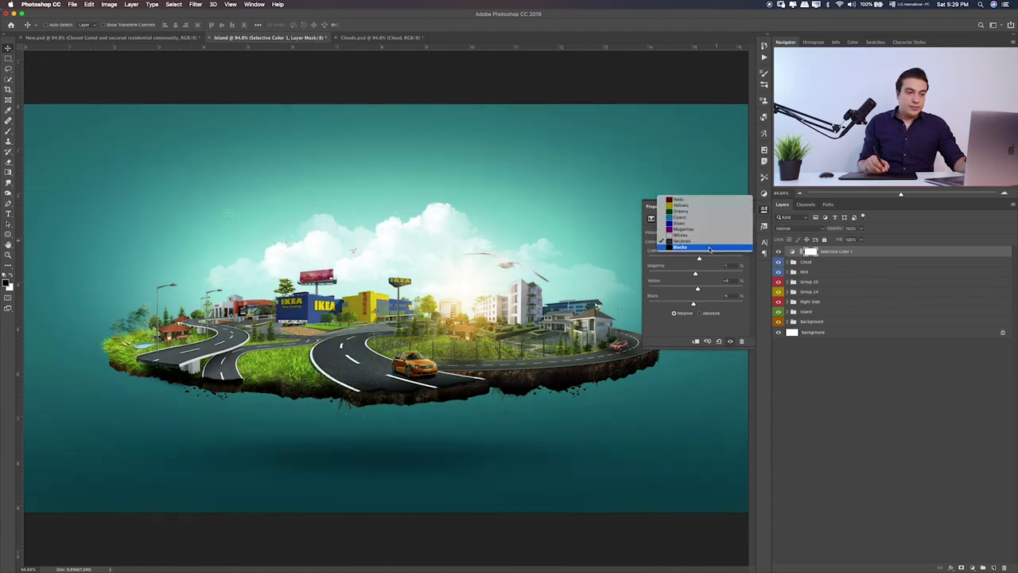
left_click(710, 250)
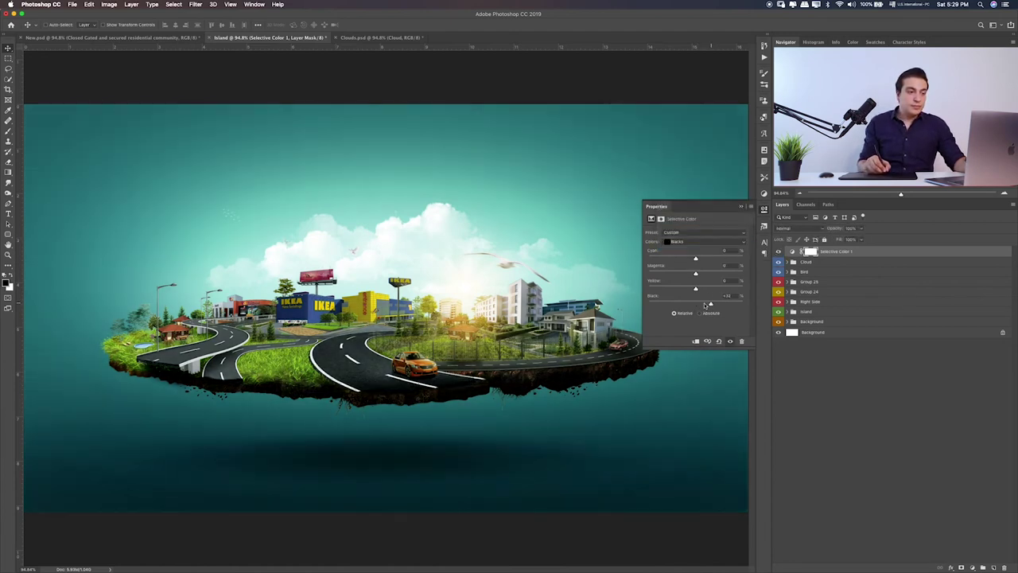
left_click_drag(697, 304, 692, 305)
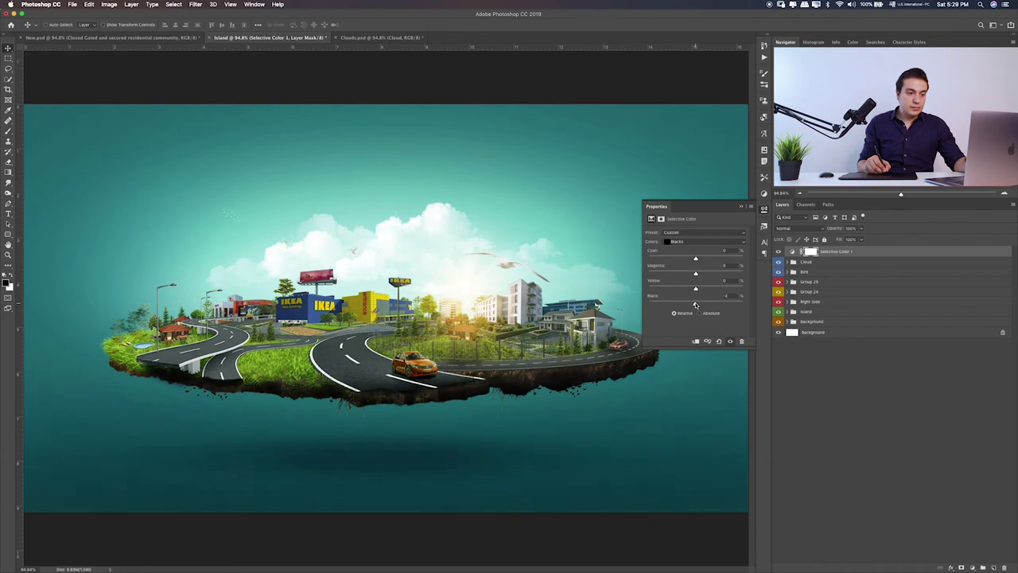
left_click(778, 251)
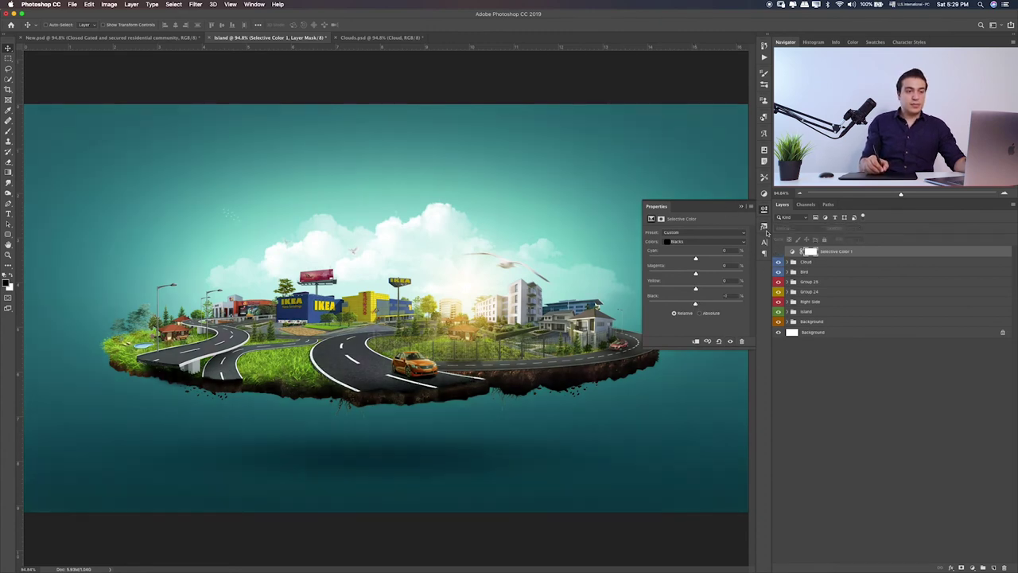
left_click(779, 251)
left_click(742, 207)
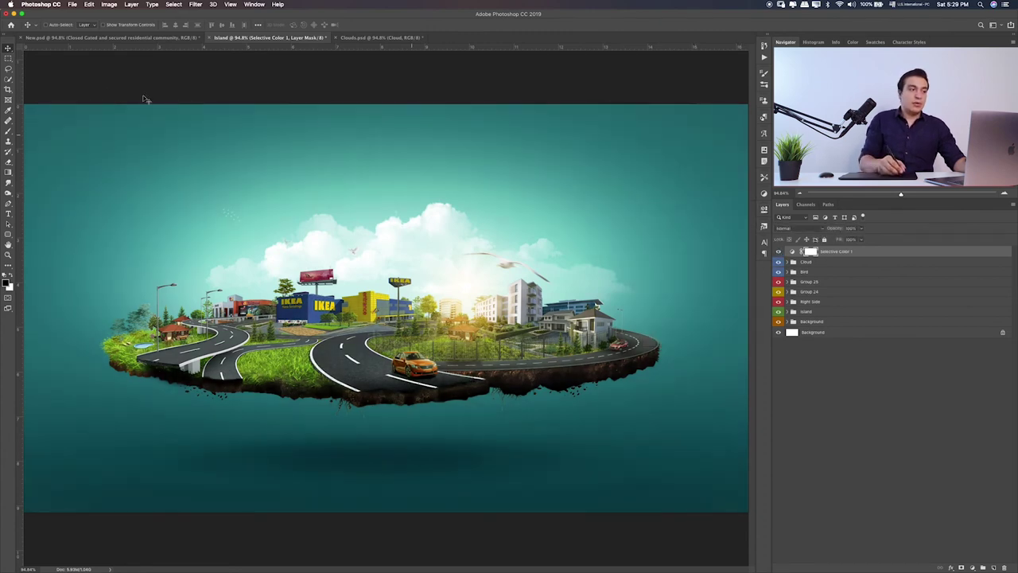
left_click(8, 58)
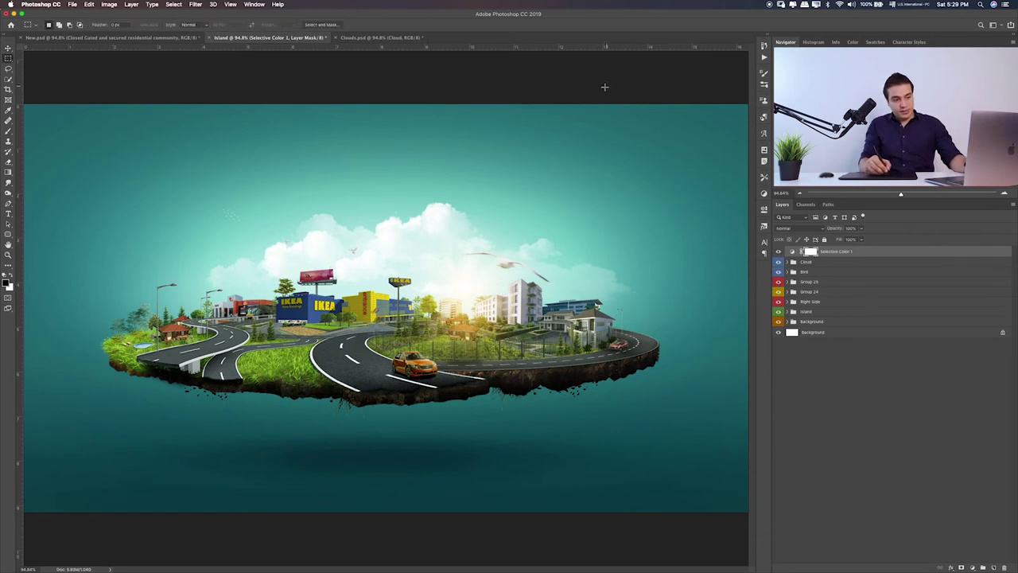
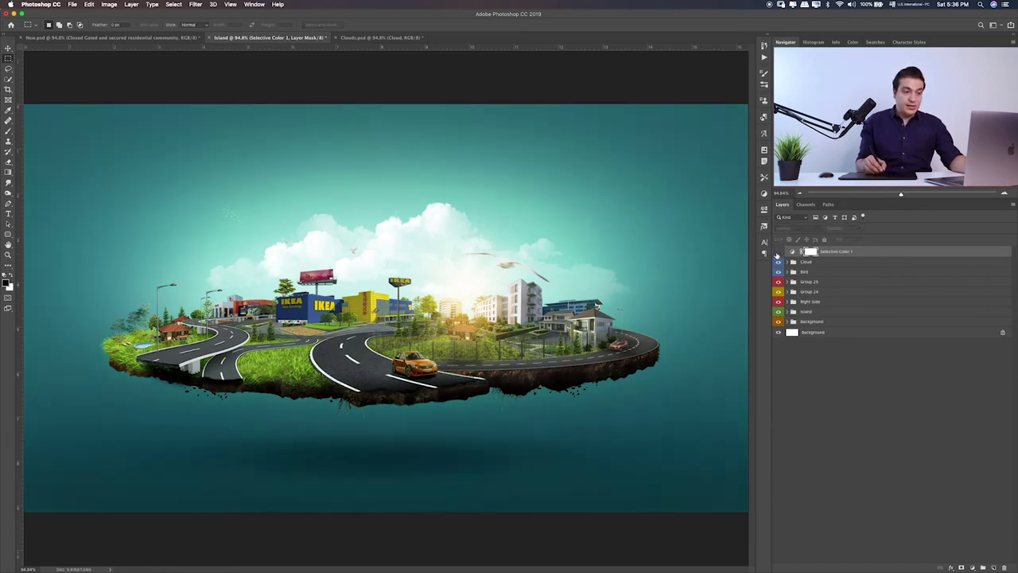
- Add a Color Lookup adjustment layer using 2Strip.look, lowered to 20% opacity
left_click(973, 568)
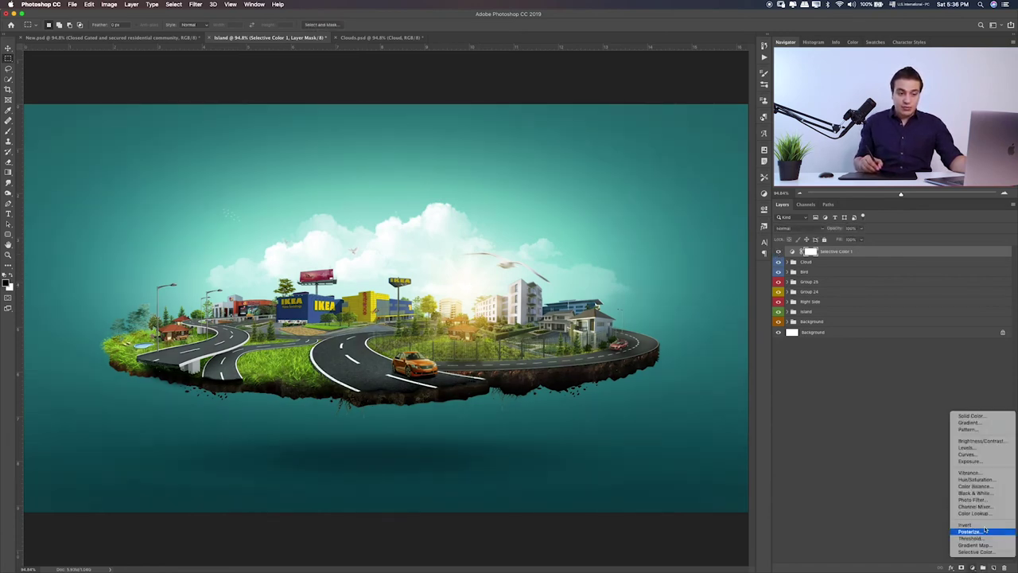
left_click(978, 509)
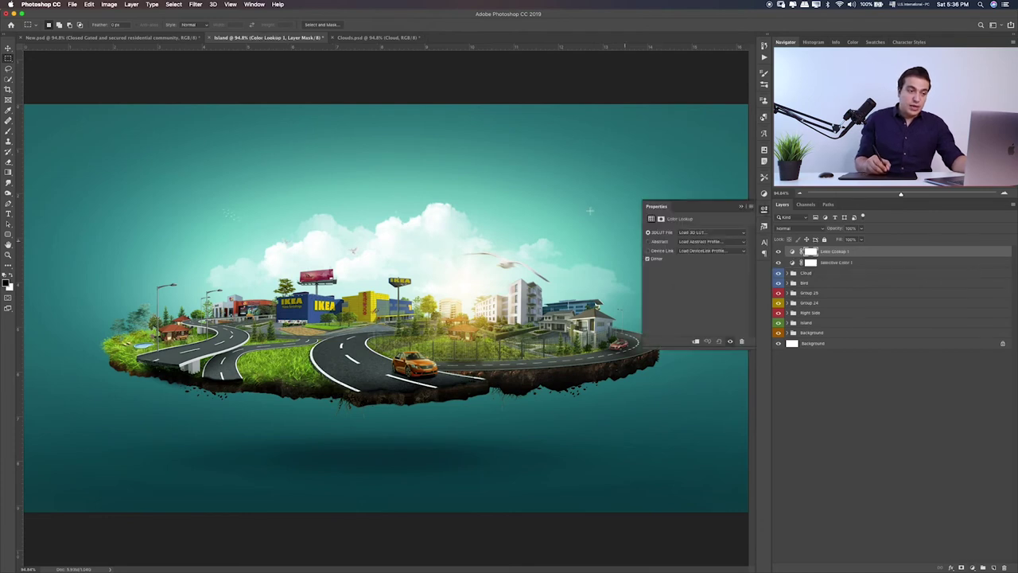
left_click(694, 231)
left_click(700, 255)
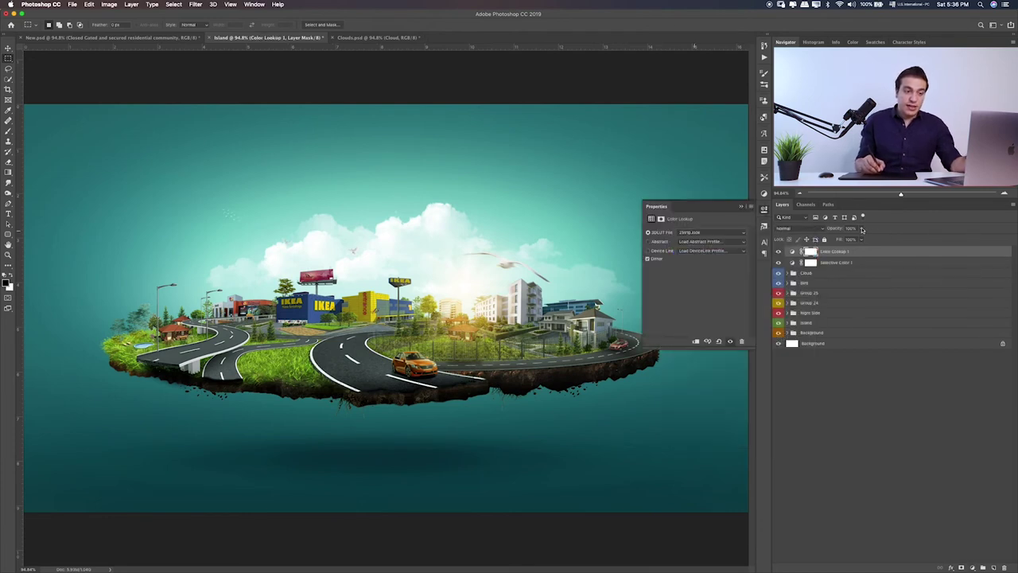
left_click_drag(840, 239, 831, 239)
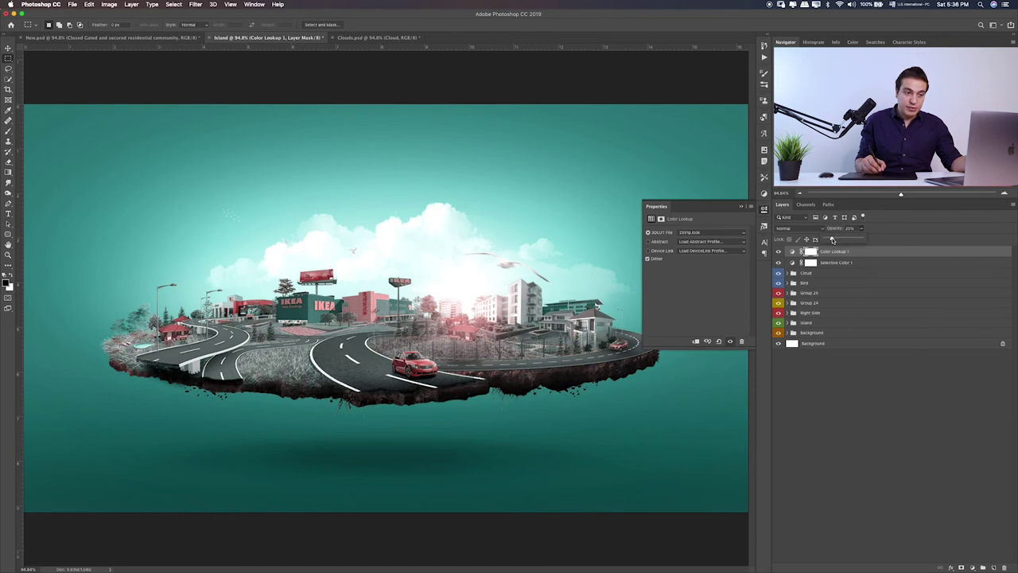
- Add a second Color Lookup with another LUT at 20%, compare it, then add a Solid Color fill
left_click(972, 567)
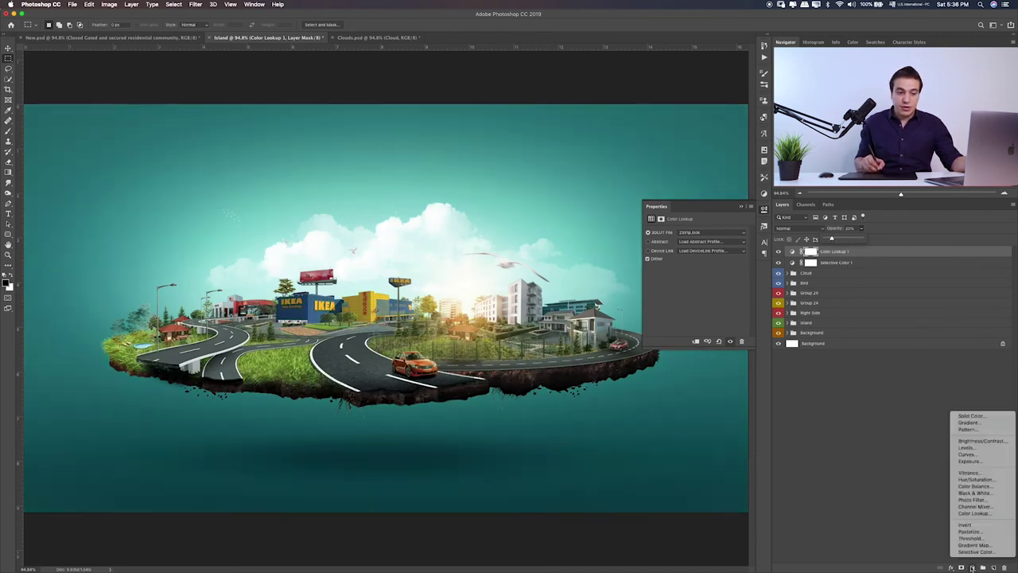
left_click(974, 513)
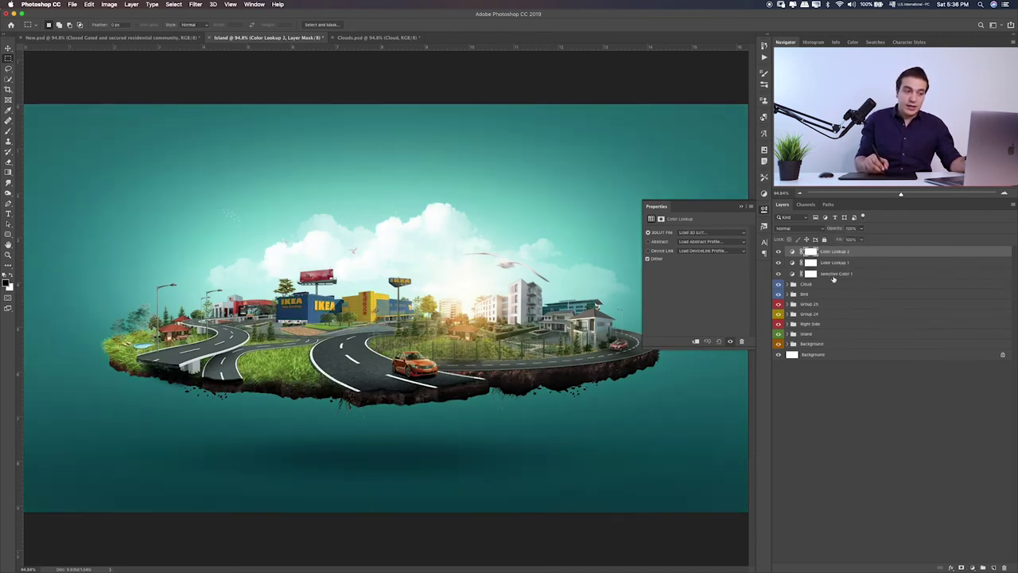
left_click(698, 233)
left_click(712, 263)
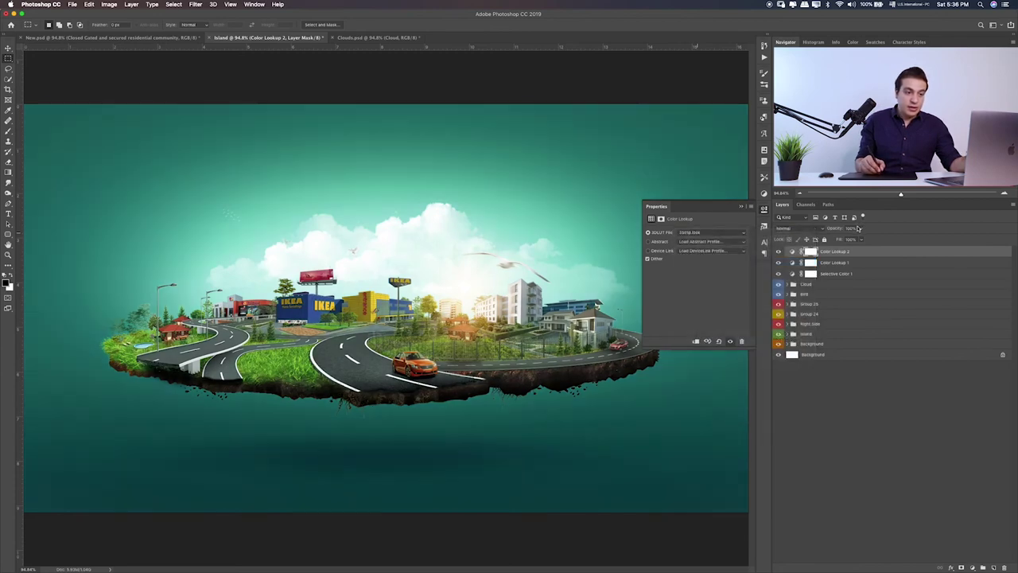
left_click(863, 230)
left_click(833, 240)
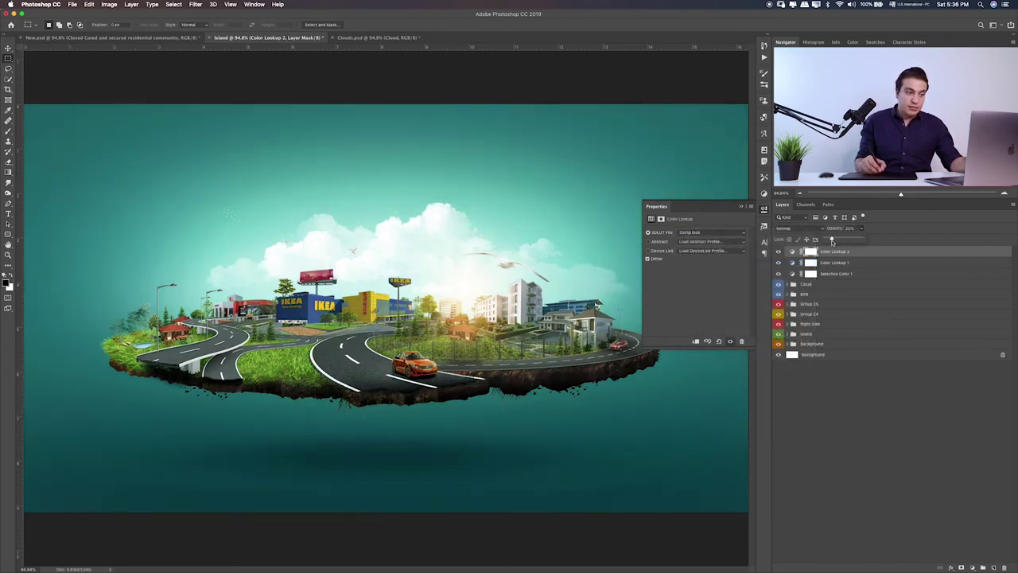
left_click(780, 252)
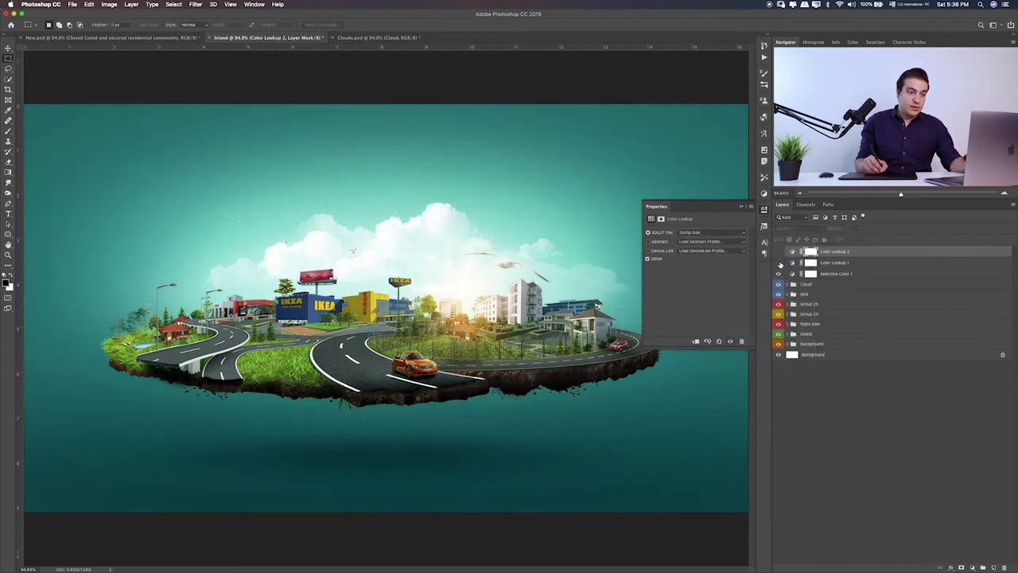
left_click(779, 252)
left_click(972, 567)
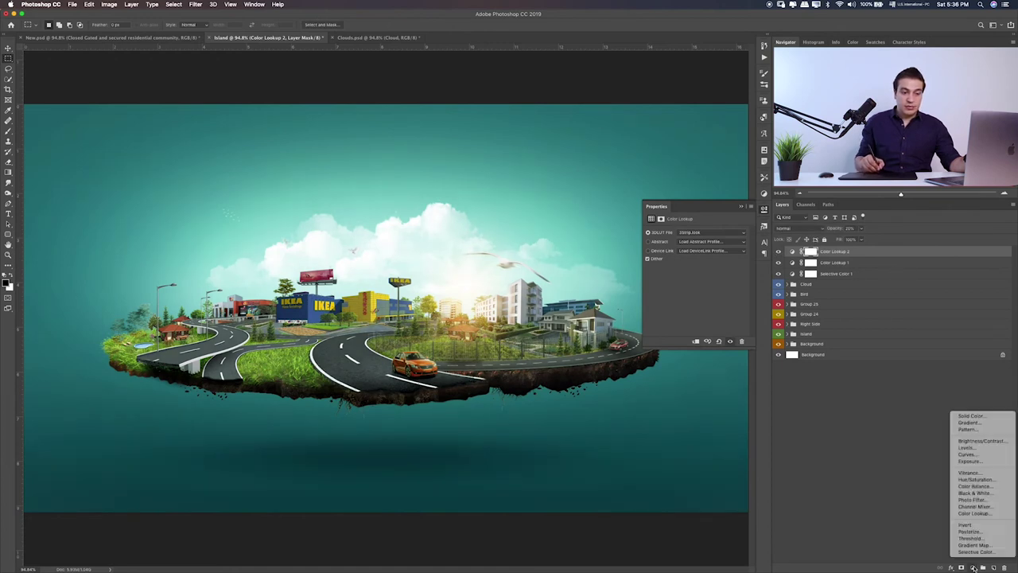
left_click(973, 416)
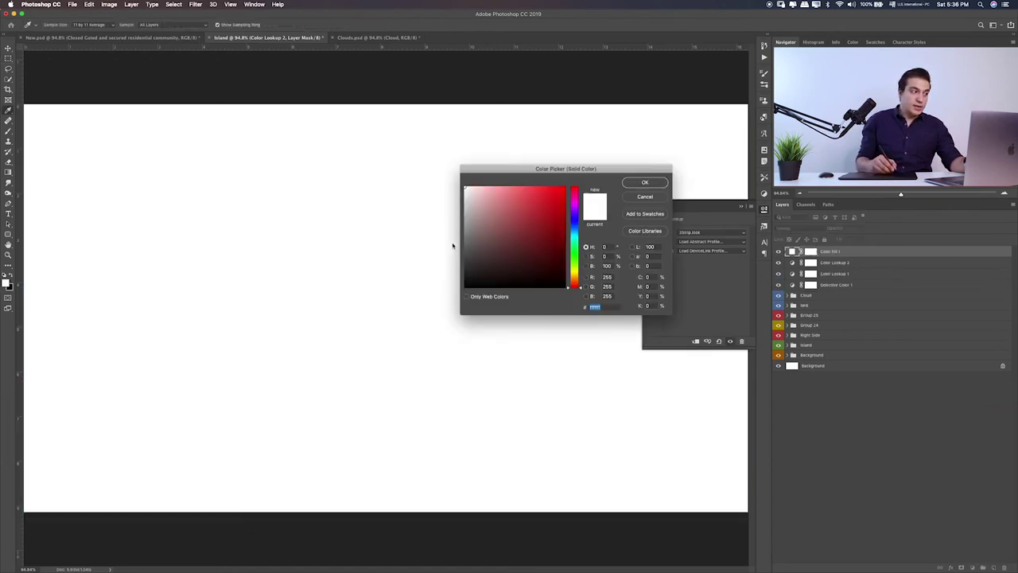
- Make the fill black (#000000), blend it as Soft Light, and lower its opacity to 13%
type("000000")
left_click(645, 182)
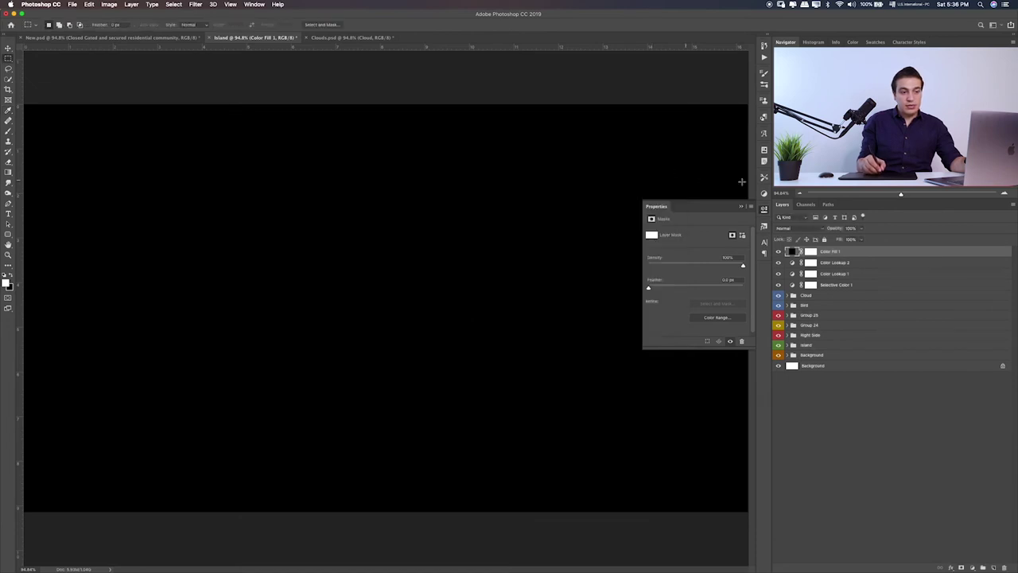
left_click(795, 228)
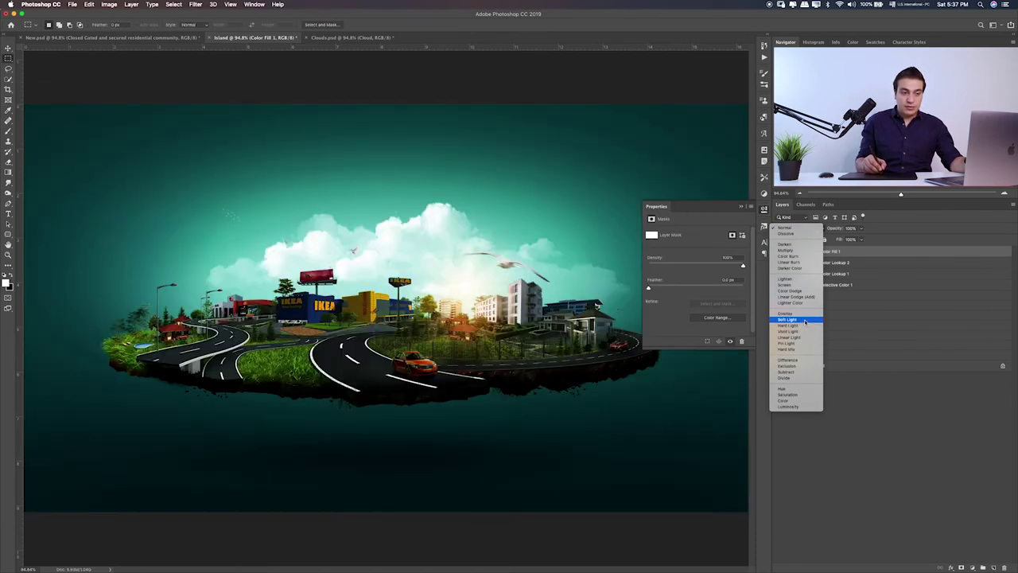
left_click(804, 319)
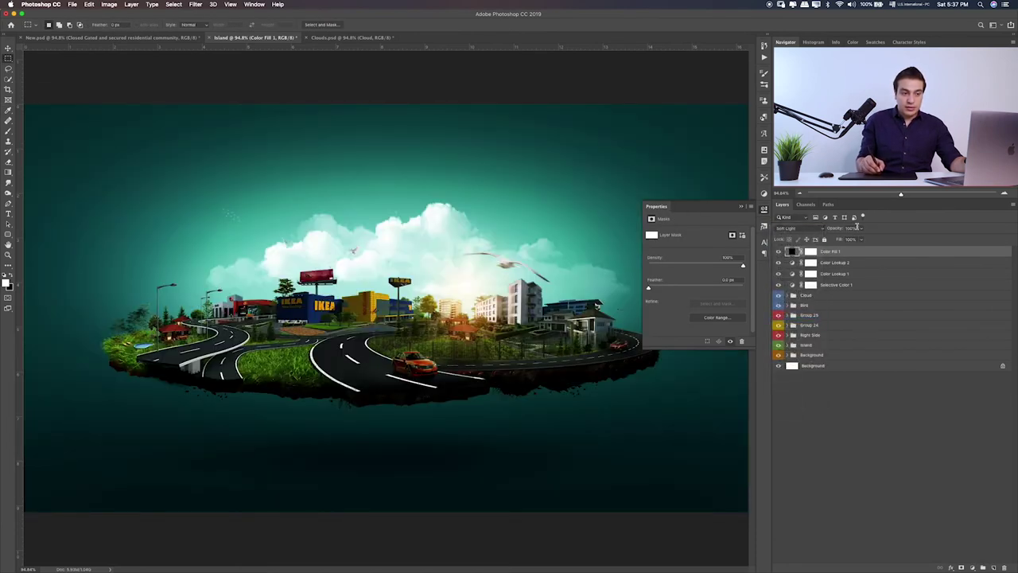
left_click_drag(861, 228, 826, 238)
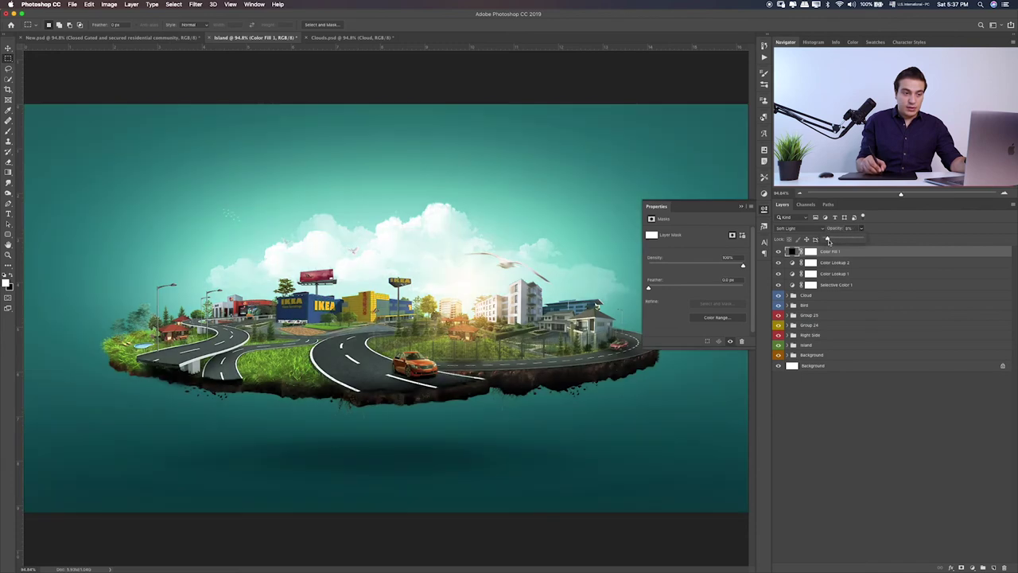
- Paint the fill's mask with a large brush at 20% opacity to limit the darkening
left_click(810, 251)
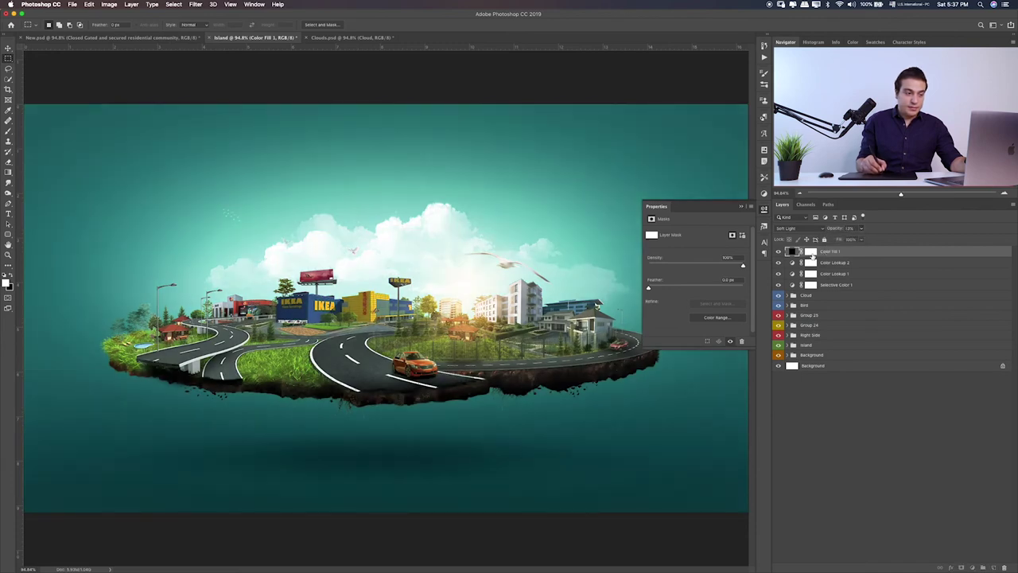
key("b")
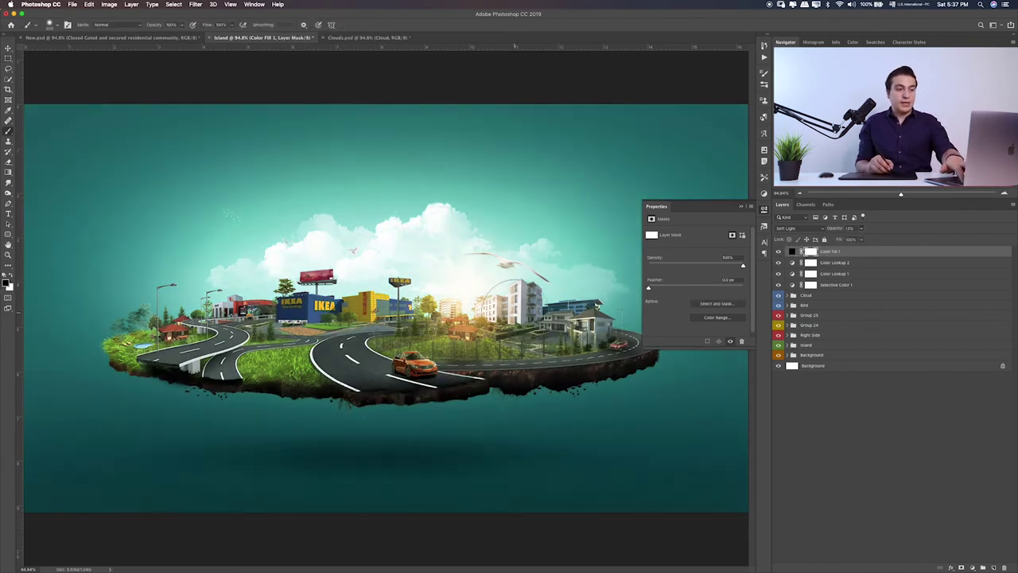
key("bracketright")
key("bracketright")
key("bracketright")
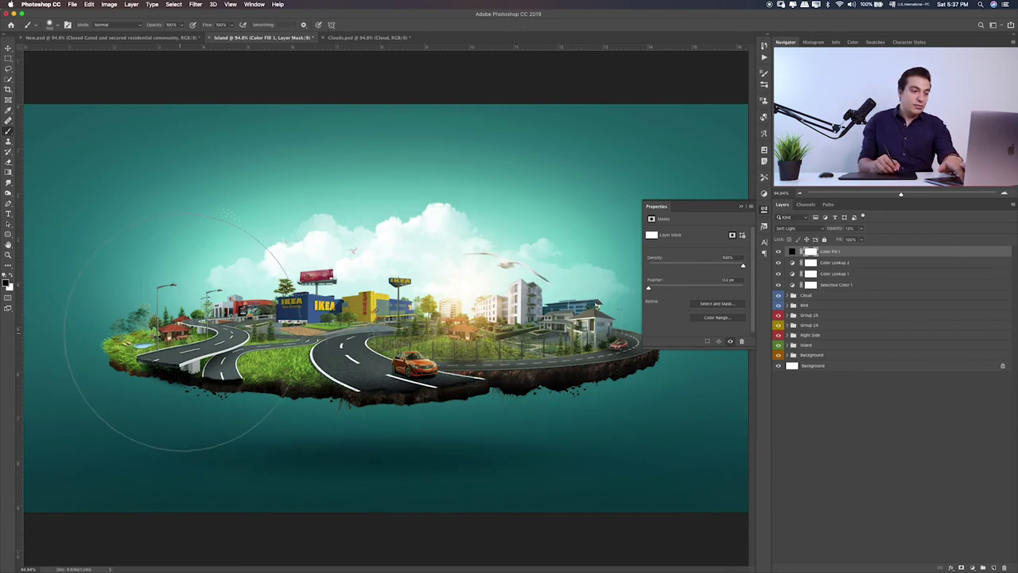
left_click_drag(128, 445, 629, 405)
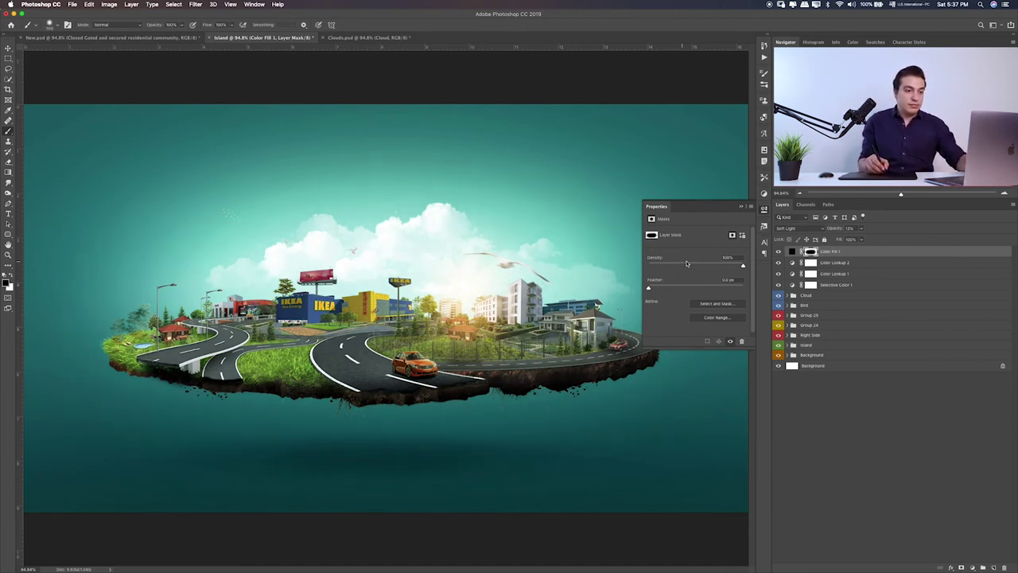
left_click(740, 206)
key("2")
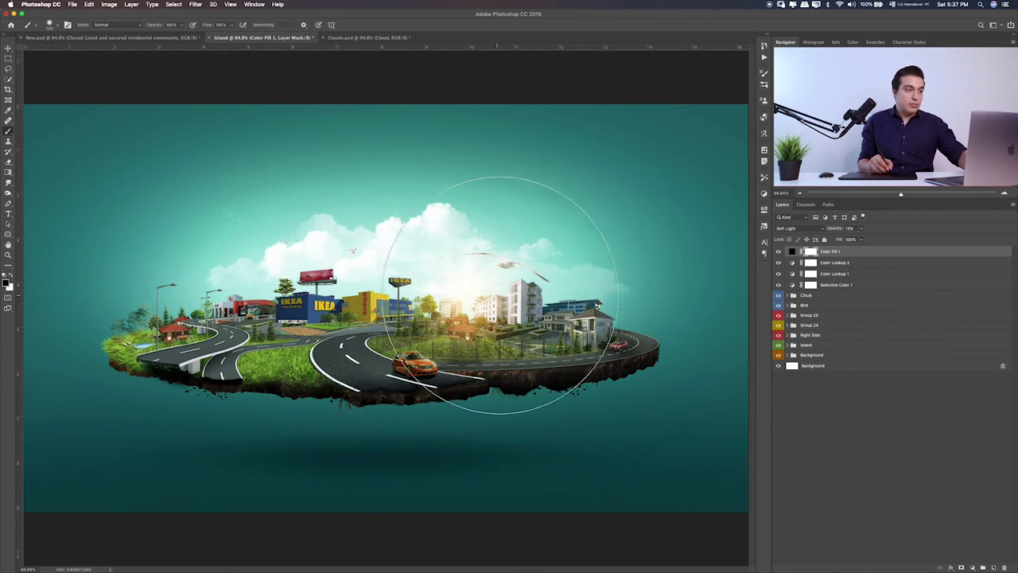
left_click_drag(531, 307, 330, 363)
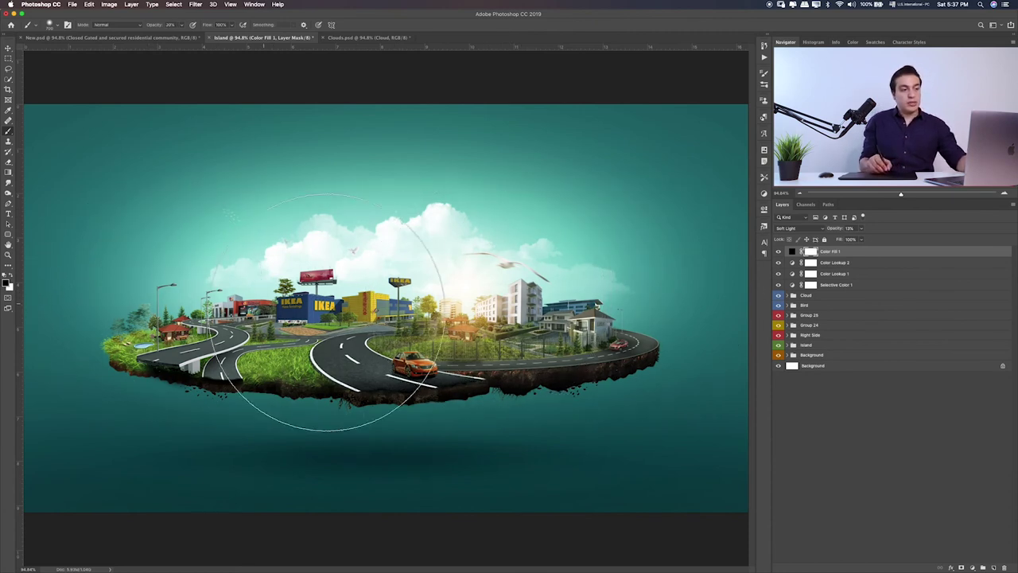
left_click_drag(602, 238, 148, 303)
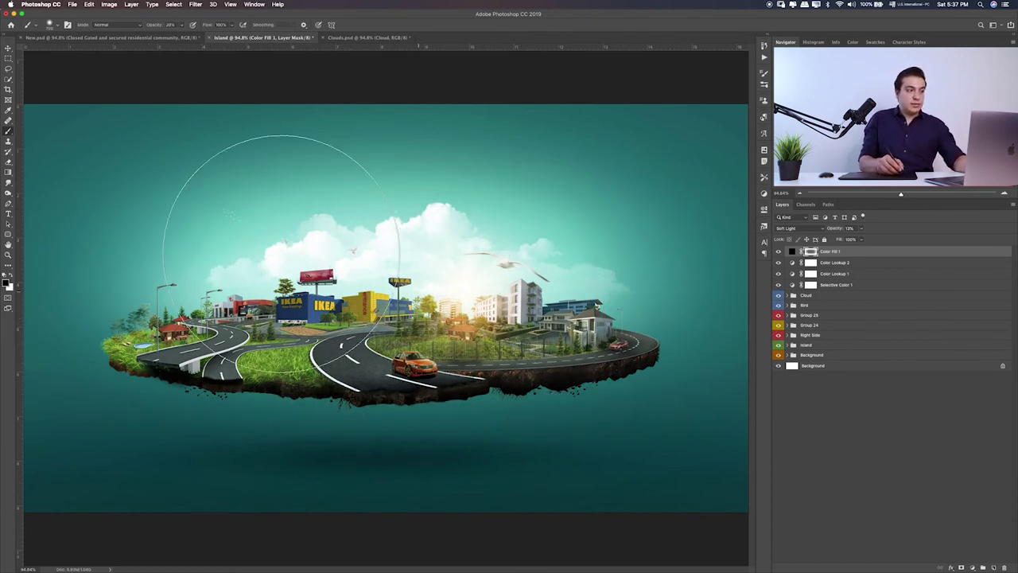
left_click(8, 59)
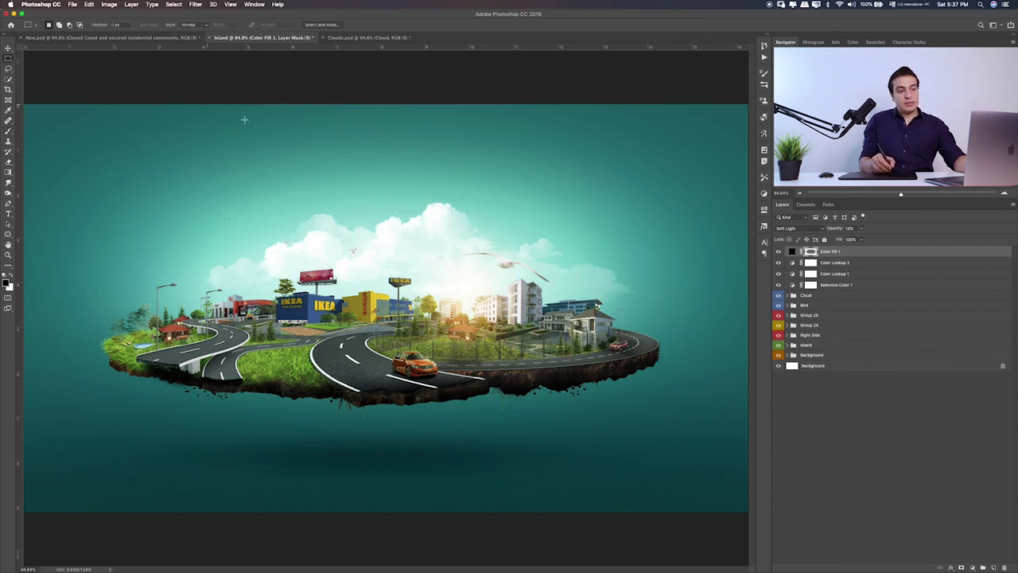
left_click(778, 253)
- Add a Curves adjustment with a subtle brightening curve and compare it on and off
left_click(778, 252)
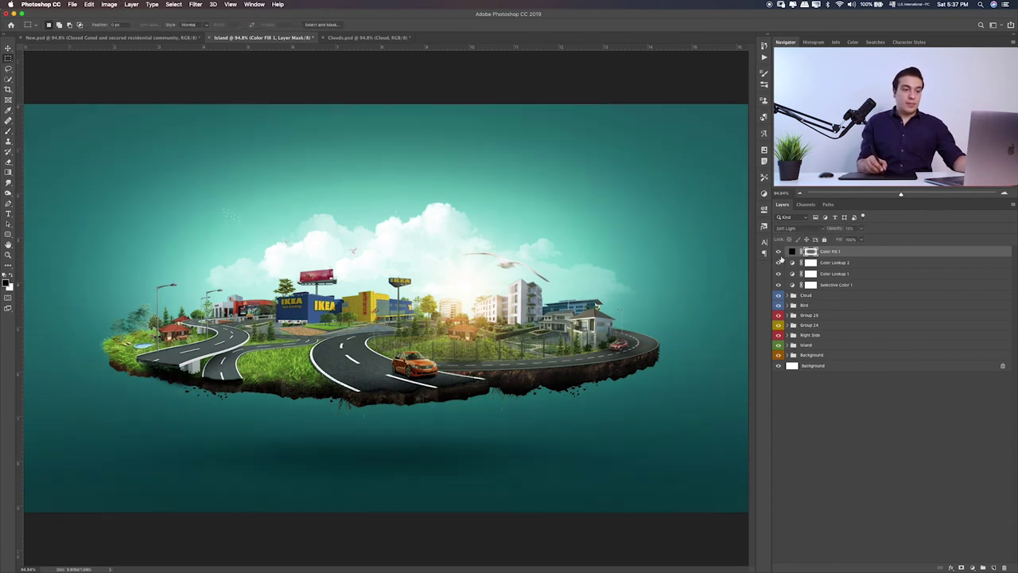
left_click(972, 567)
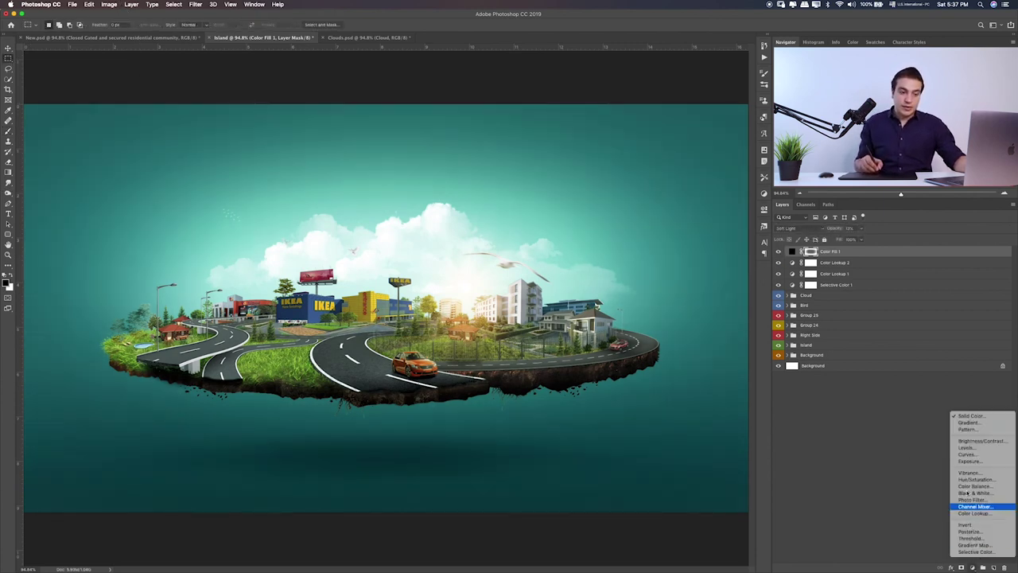
left_click(987, 455)
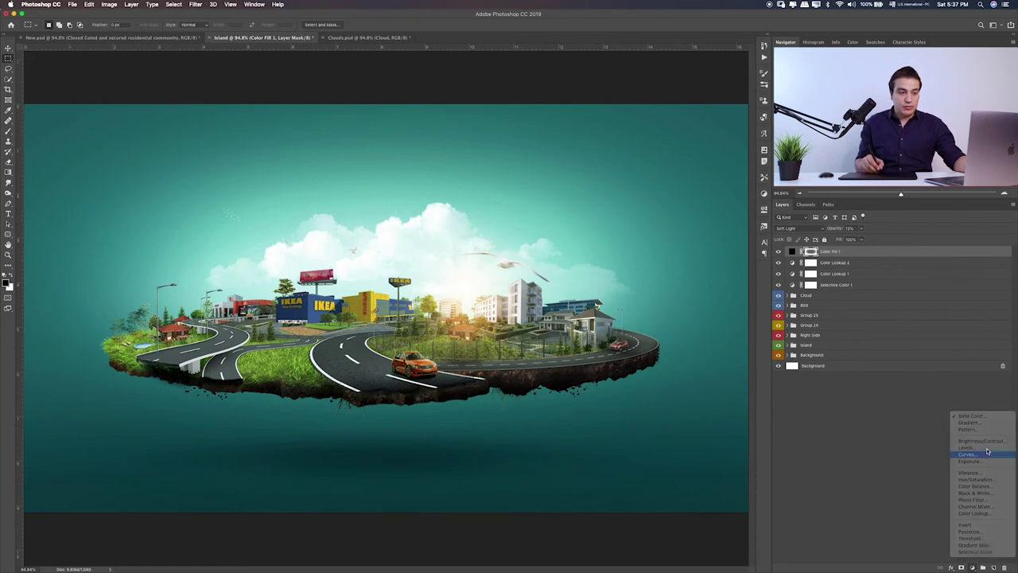
left_click_drag(704, 291, 700, 287)
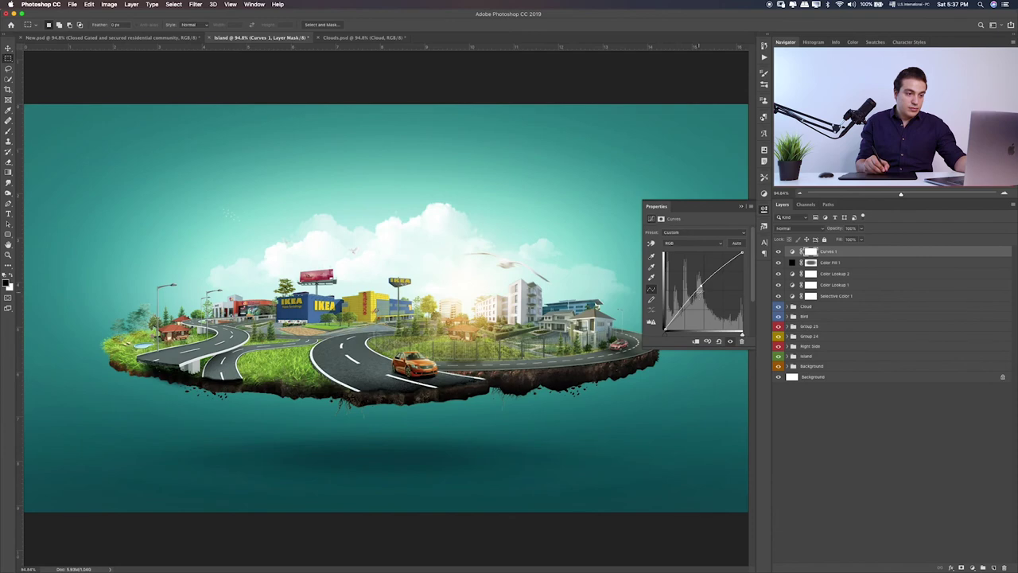
left_click_drag(700, 284, 686, 304)
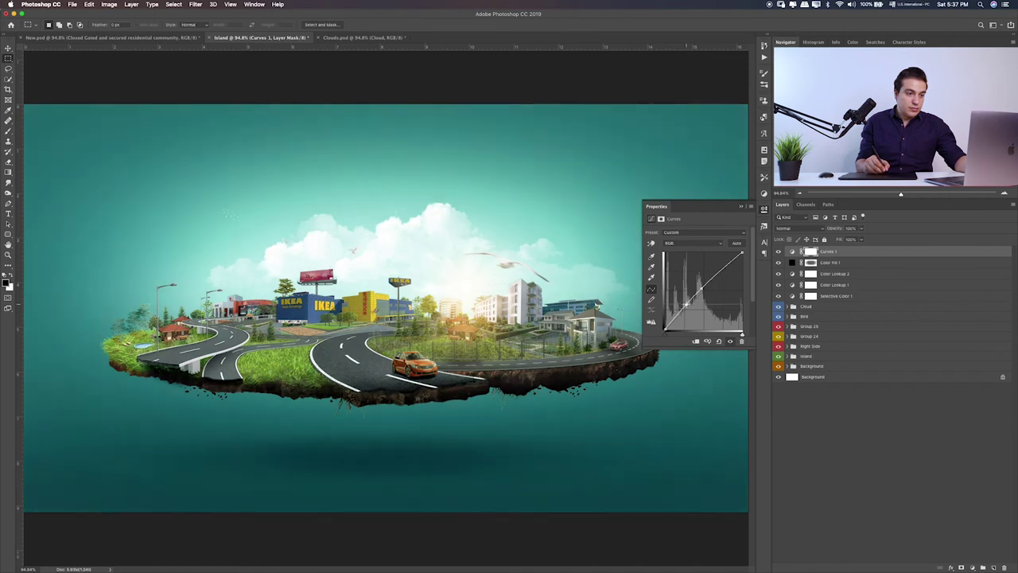
left_click(779, 251)
left_click(779, 251)
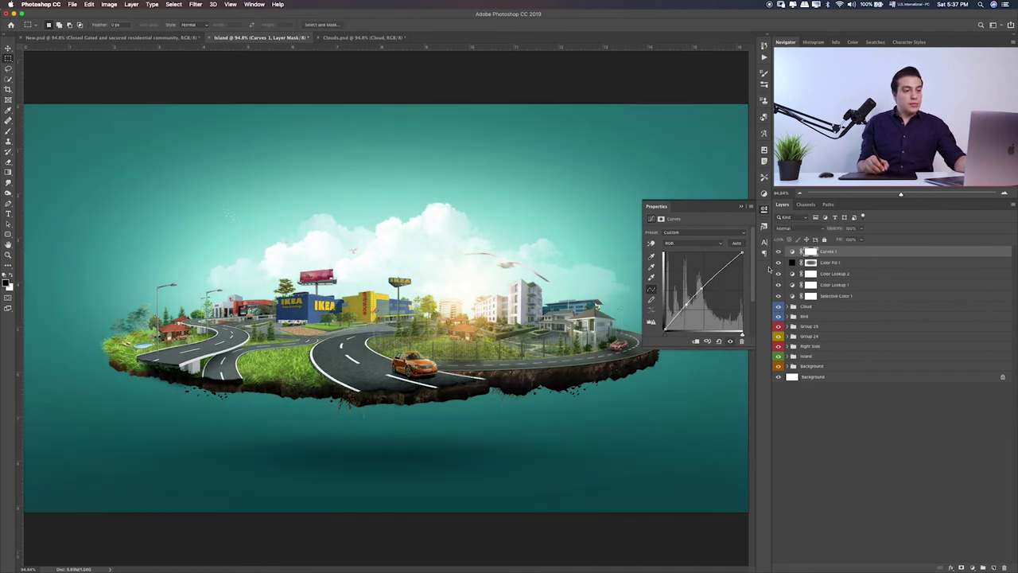
- Close the Curves properties and dismiss the adjustment-layer menu without adding anything
left_click(741, 206)
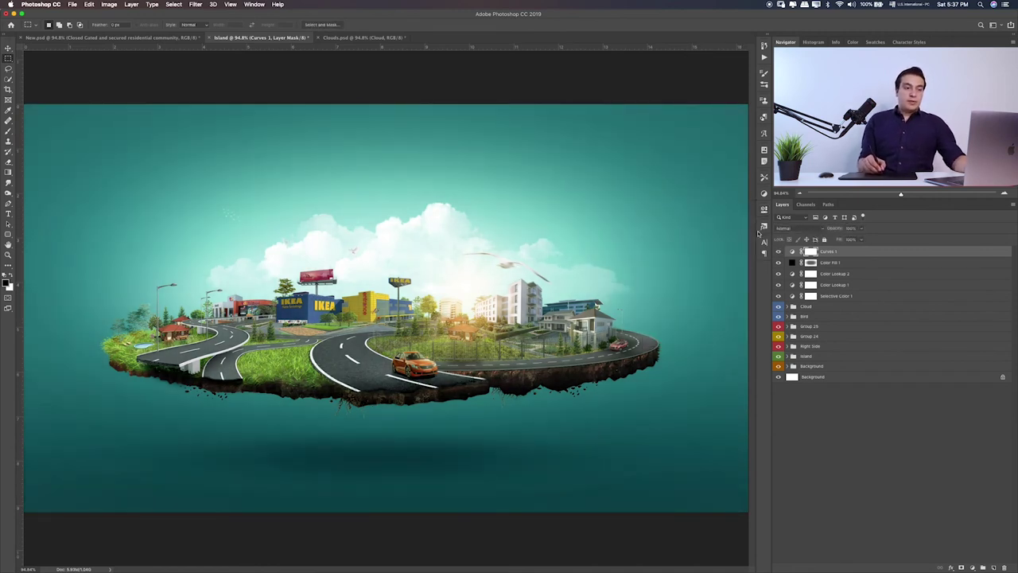
left_click(973, 566)
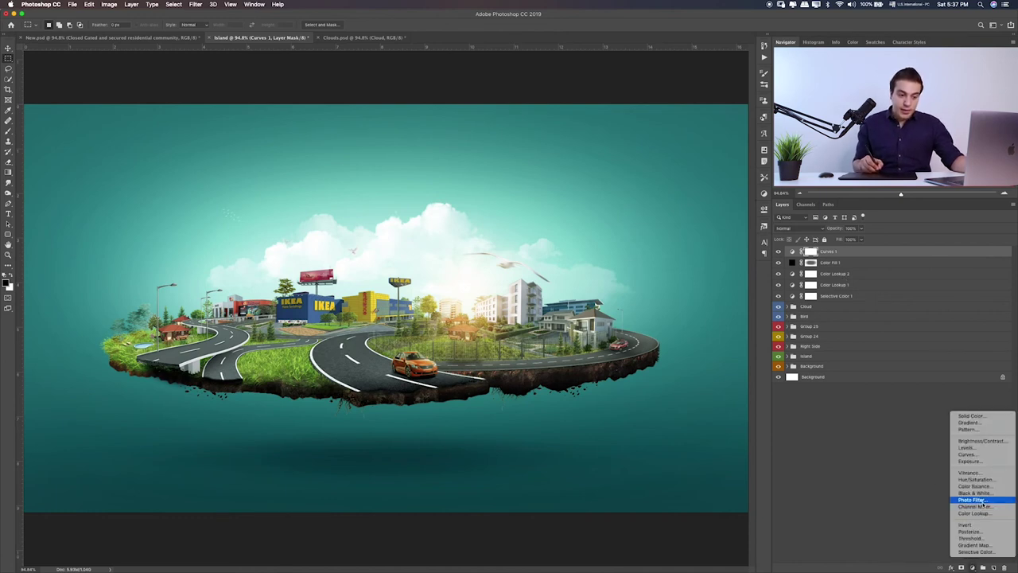
left_click(921, 513)
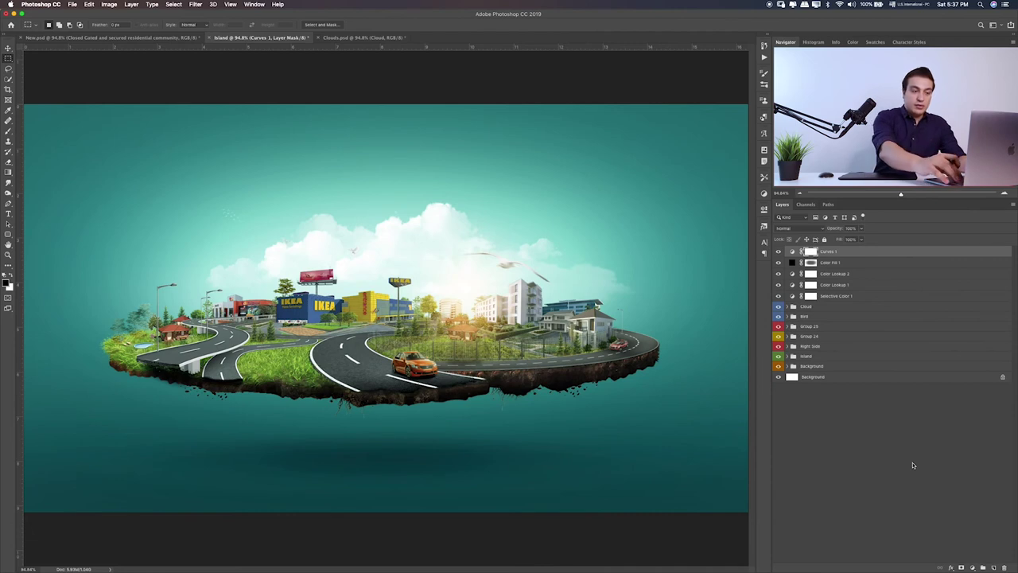
- Fill the current layer with 50% Gray and set its blend mode to Linear Light
key("shift+BackSpace")
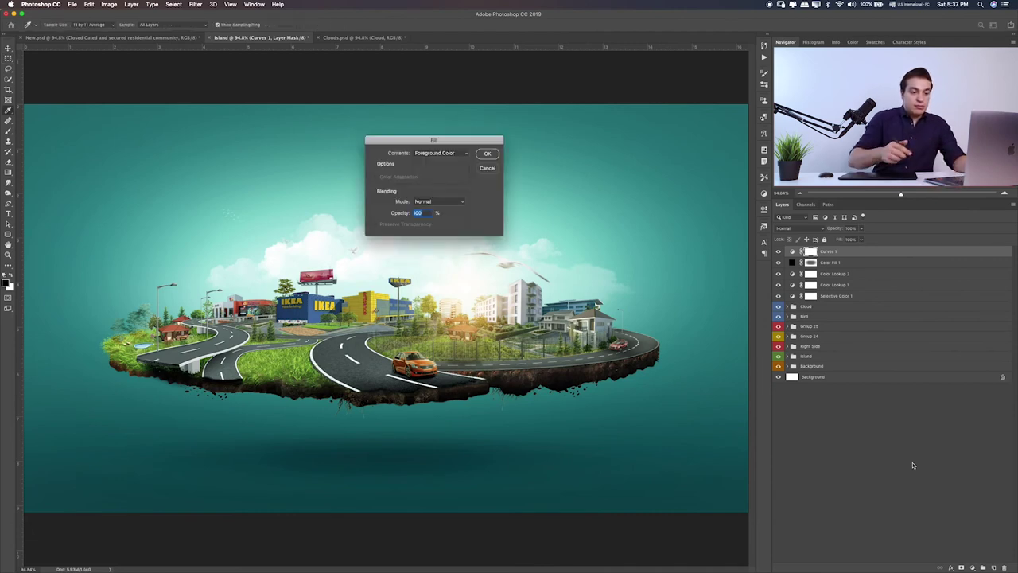
left_click(456, 155)
key("Return")
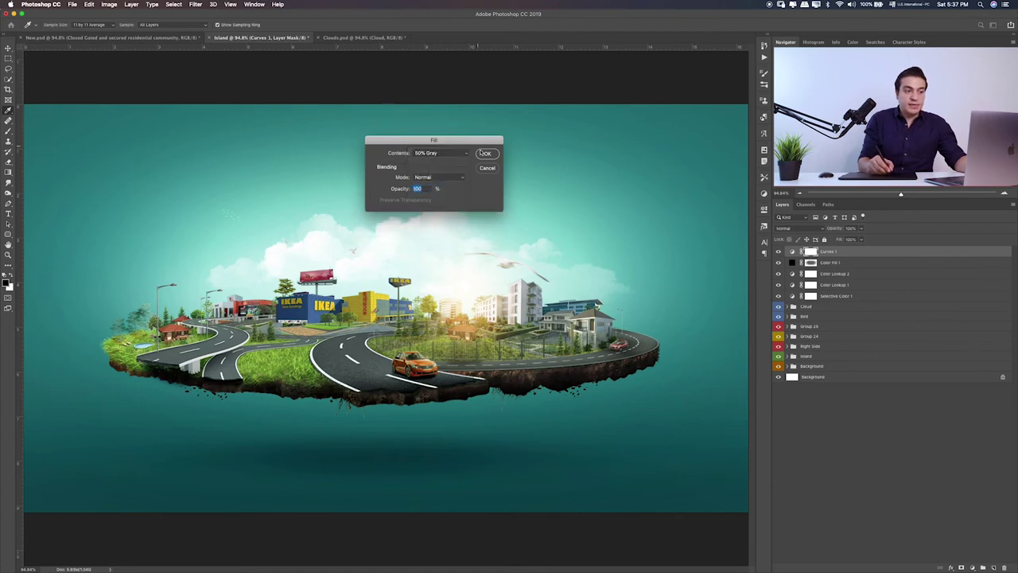
left_click(495, 156)
key("m")
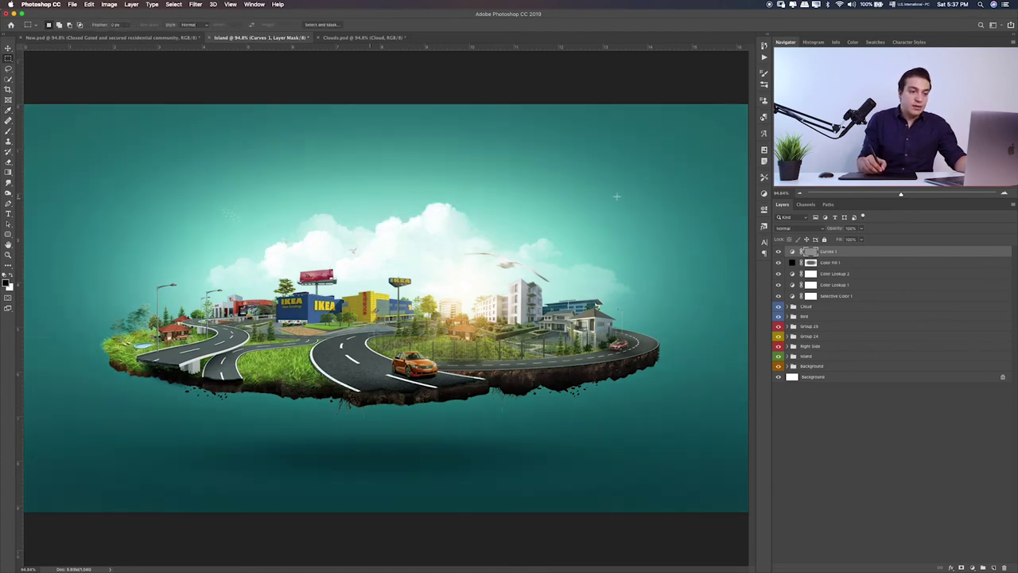
left_click(820, 231)
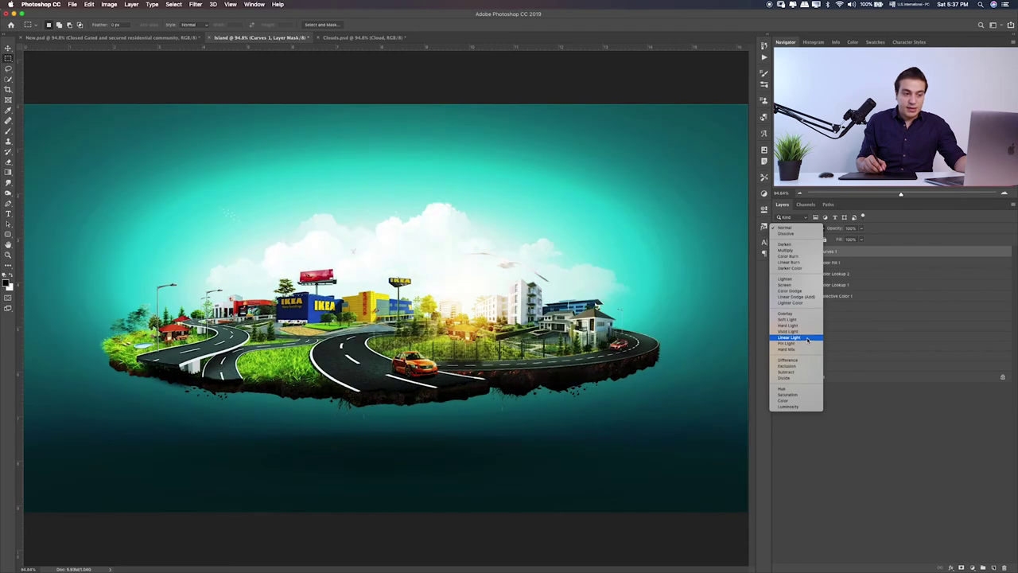
left_click(807, 340)
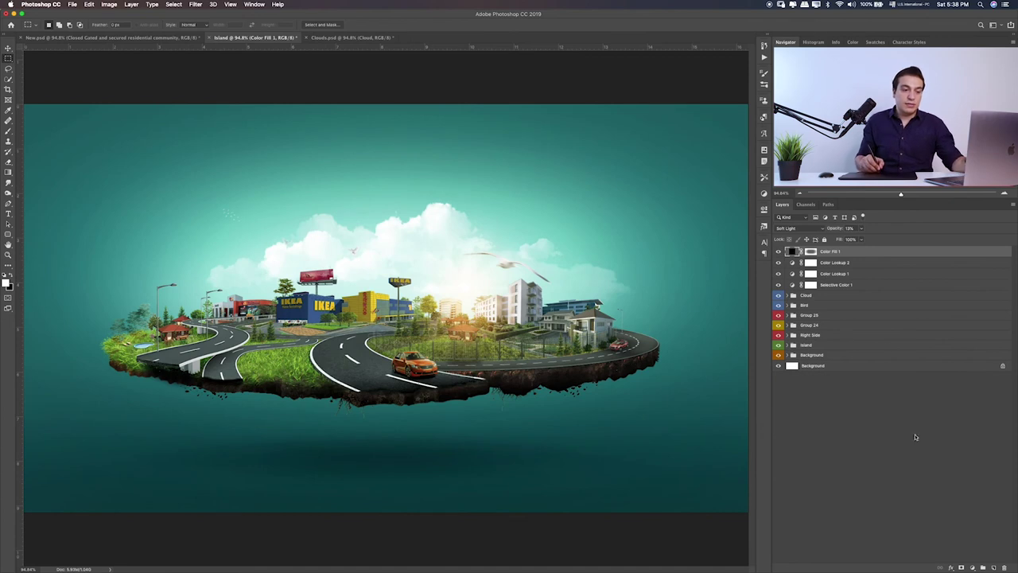
- Create a new top layer filled with 50% gray and blended in Linear Light
left_click(994, 568)
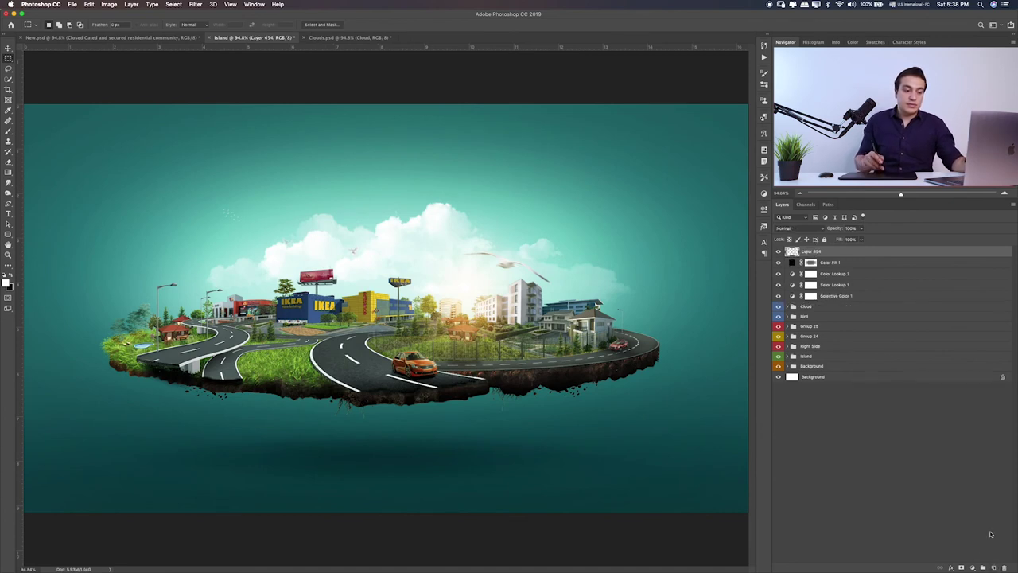
key("shift+BackSpace")
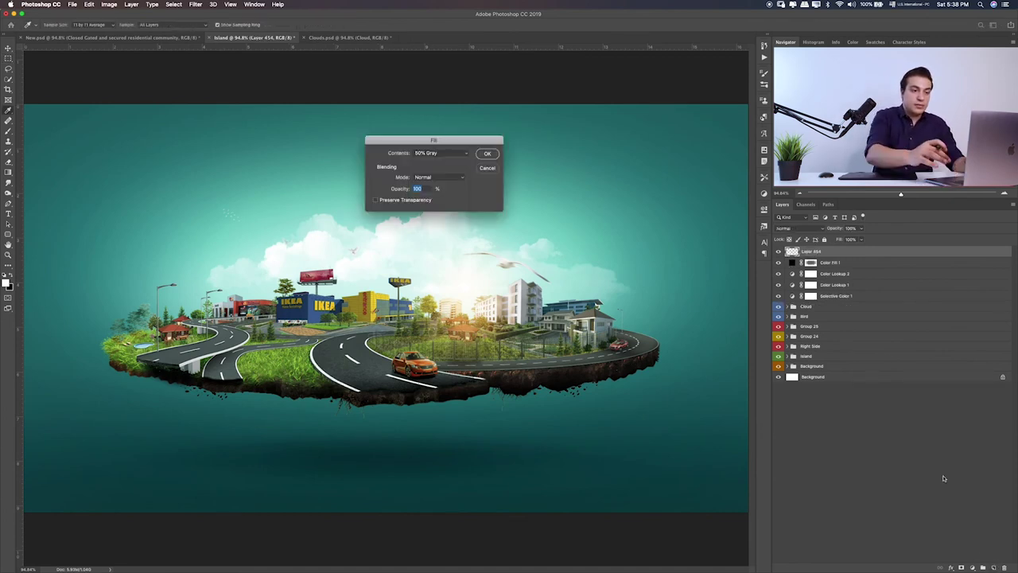
key("Return")
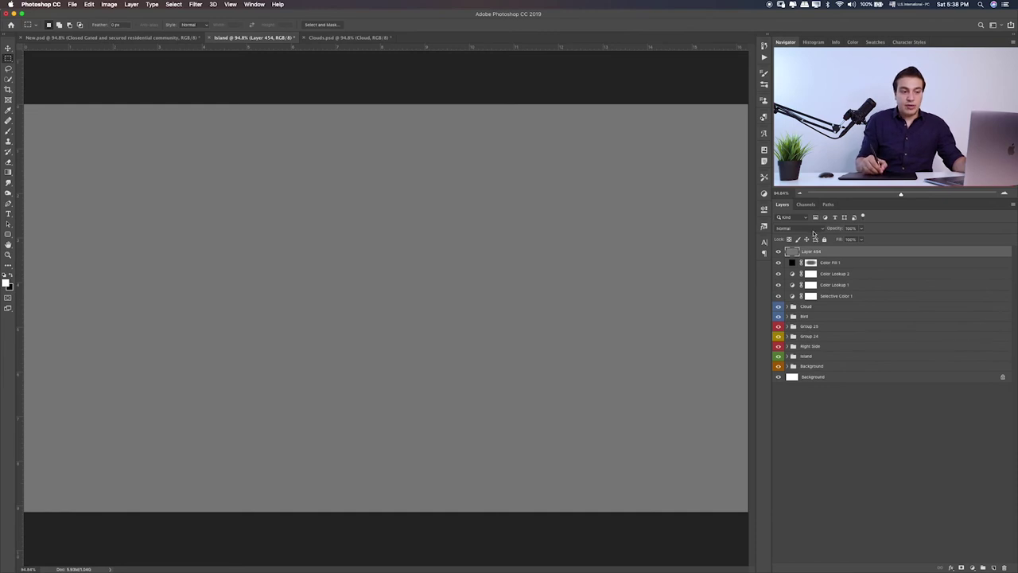
left_click(813, 231)
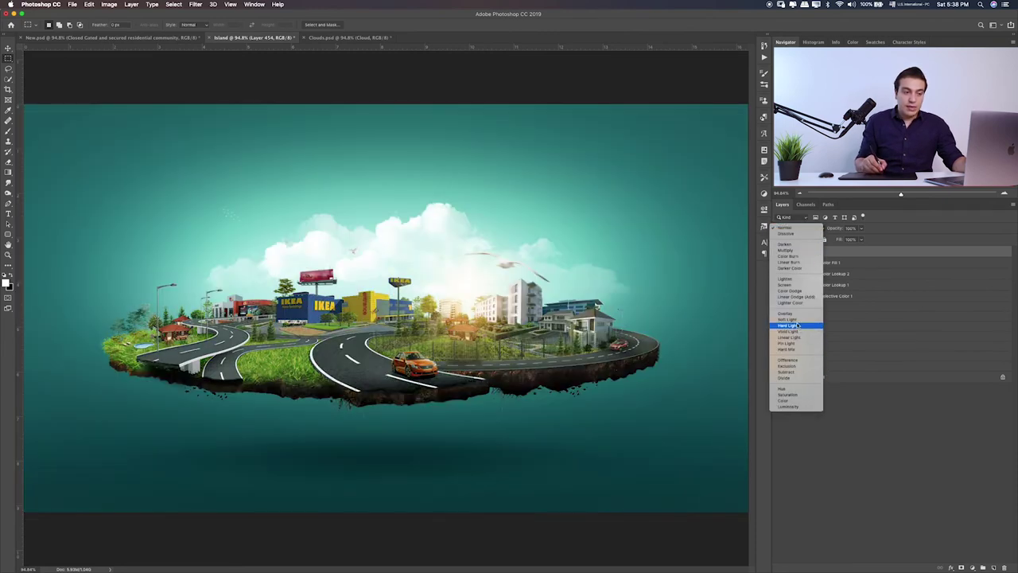
left_click(810, 336)
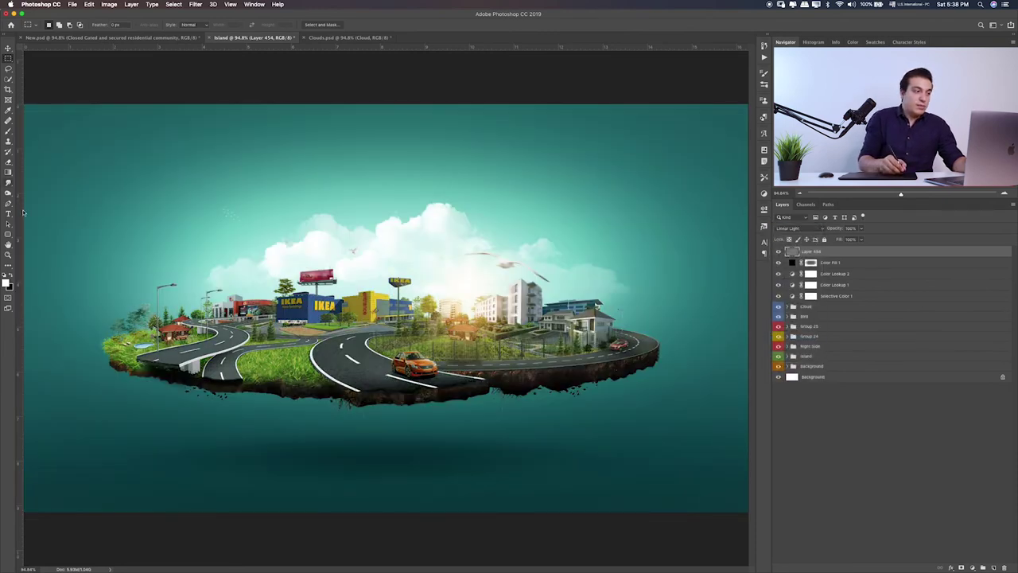
left_click(9, 185)
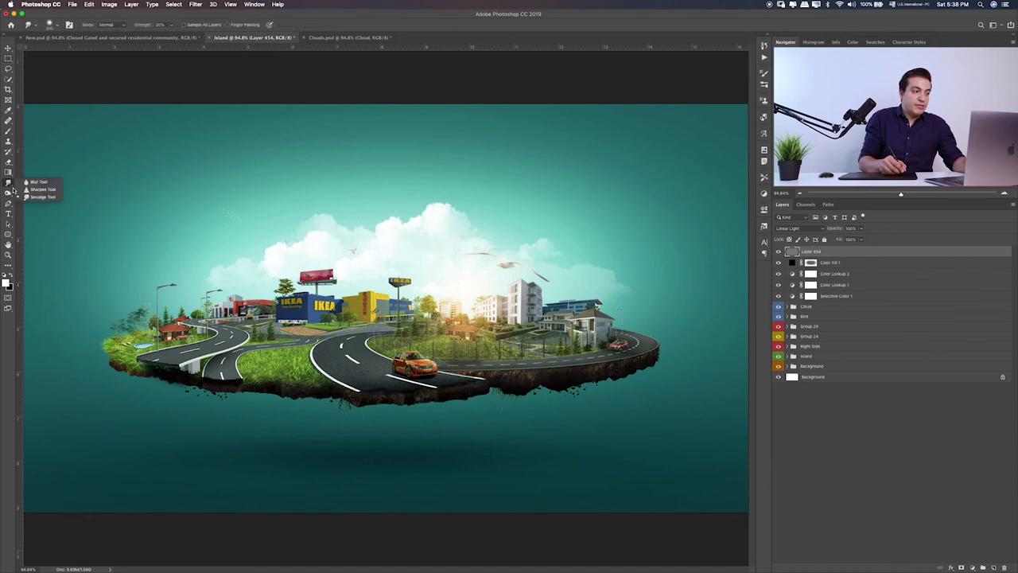
- Select the Dodge tool, zoom around the IKEA area, and toggle Color Lookup 2 to compare
left_click(9, 193)
left_click(40, 192)
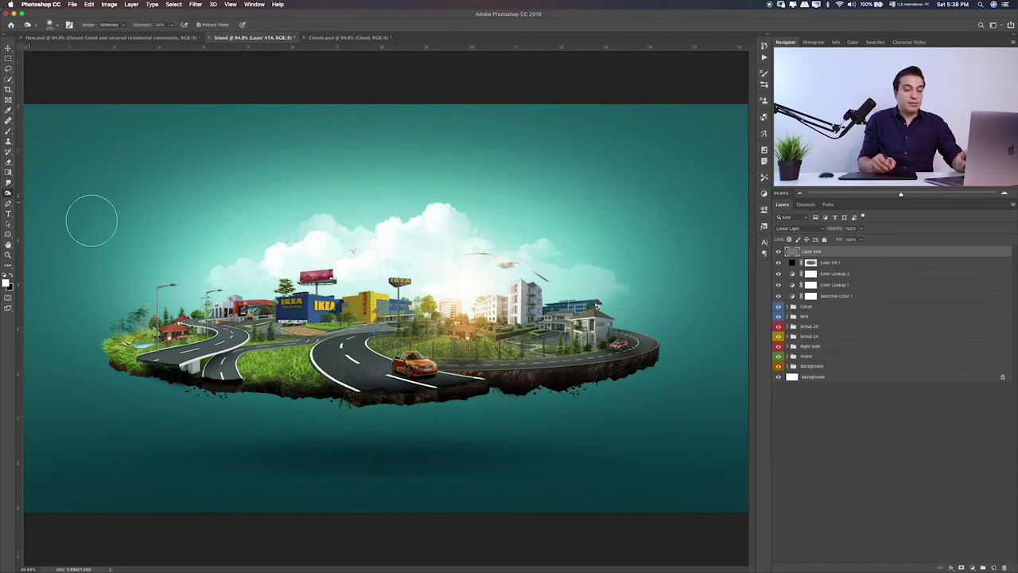
key("ctrl+plus")
key("ctrl+plus")
key("ctrl+plus")
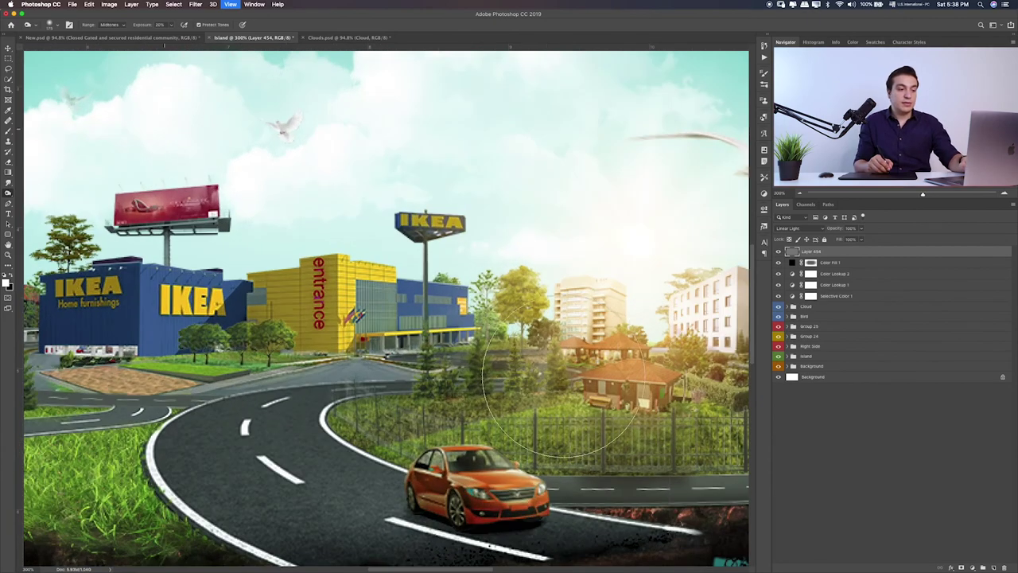
scroll(386, 306, "right", 10)
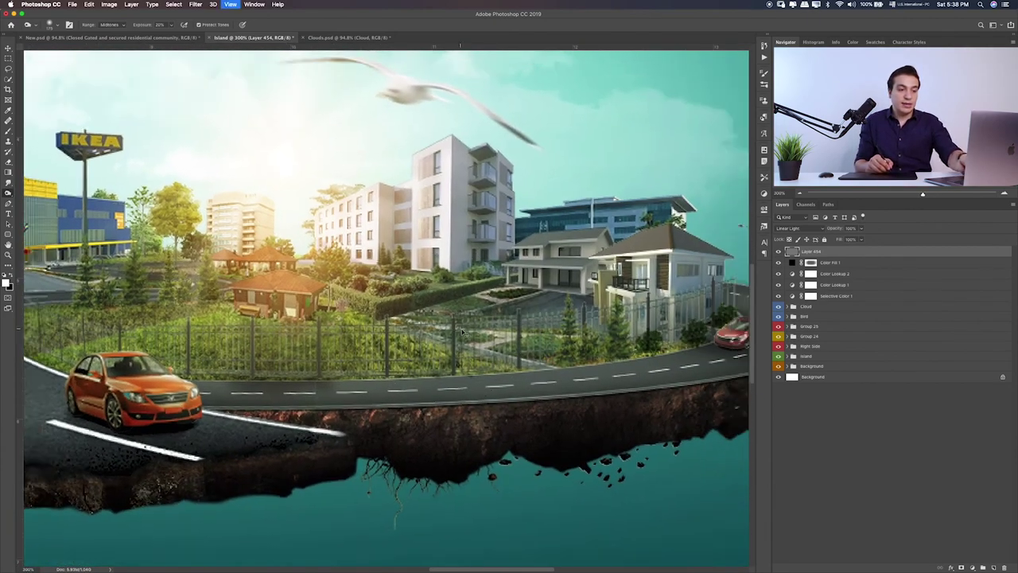
key("ctrl+minus")
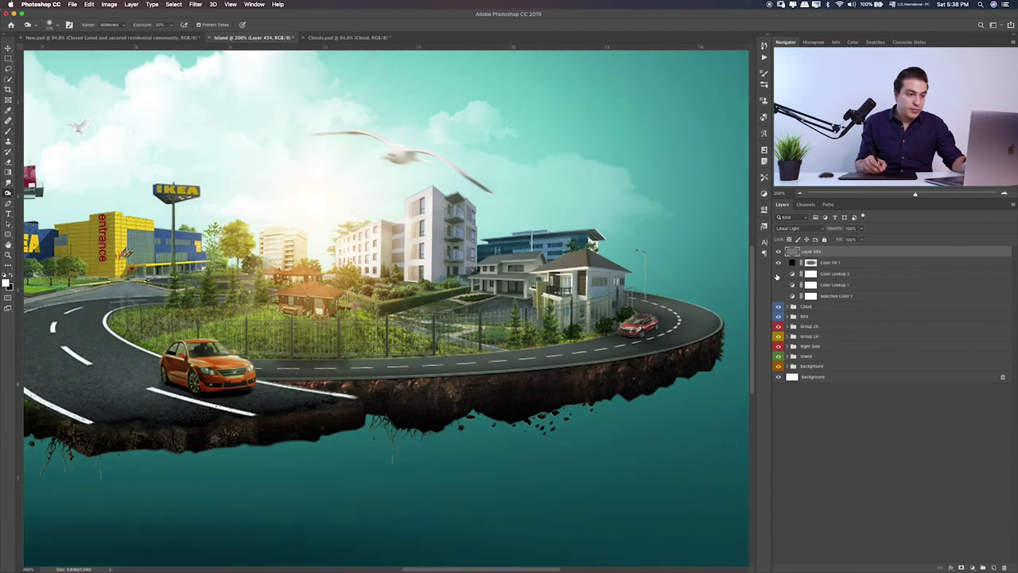
left_click(779, 274)
left_click(781, 285)
- Dodge the houses, fence, and grass left of the pool on the gray layer
mouse_move(545, 329)
left_mouse_down()
mouse_move(612, 304)
mouse_move(607, 332)
mouse_move(615, 324)
mouse_move(659, 336)
mouse_move(618, 332)
left_mouse_up()
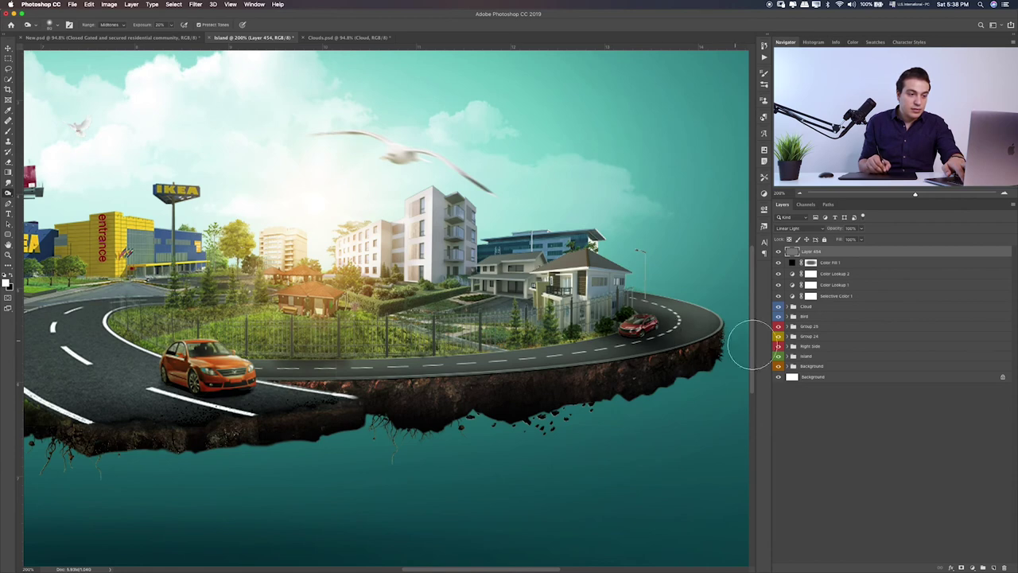
mouse_move(469, 301)
left_mouse_down()
mouse_move(533, 316)
mouse_move(501, 294)
mouse_move(518, 314)
mouse_move(426, 287)
mouse_move(314, 318)
mouse_move(326, 328)
mouse_move(294, 330)
mouse_move(301, 320)
mouse_move(304, 338)
mouse_move(312, 330)
mouse_move(302, 362)
mouse_move(269, 313)
mouse_move(234, 308)
mouse_move(184, 279)
mouse_move(107, 333)
left_mouse_up()
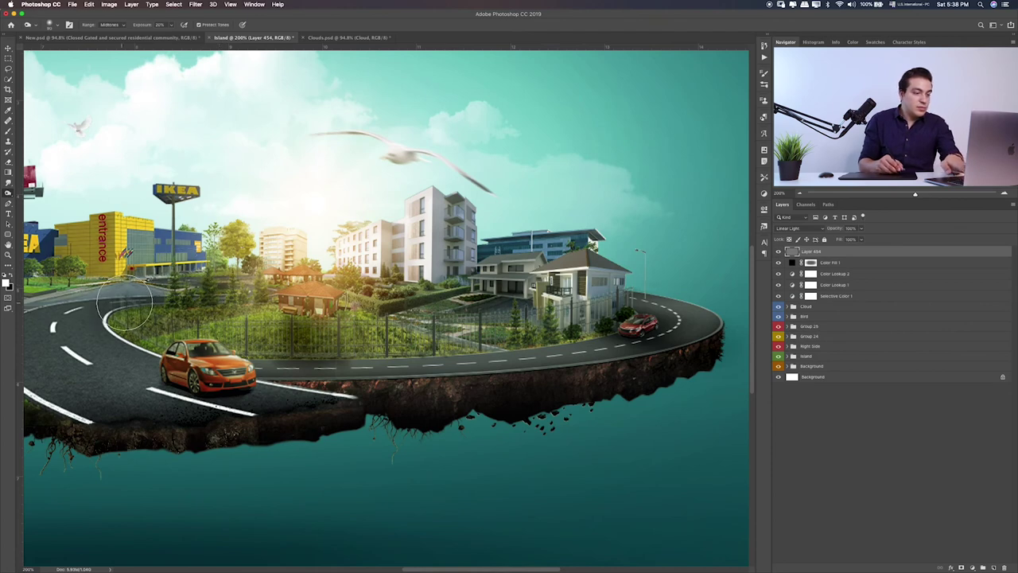
scroll(107, 332, "left", 5)
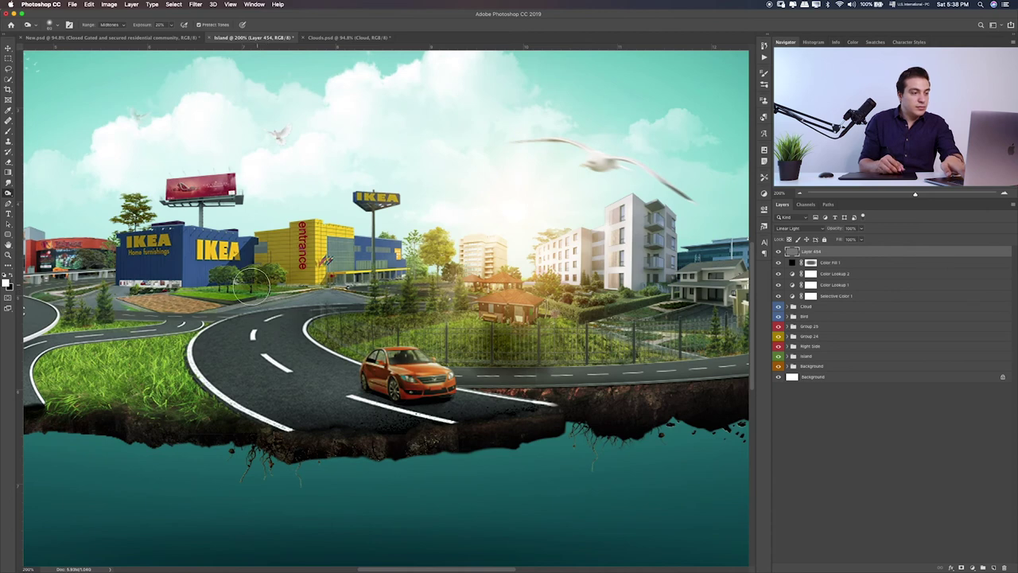
scroll(137, 311, "left", 2)
scroll(137, 312, "left", 3)
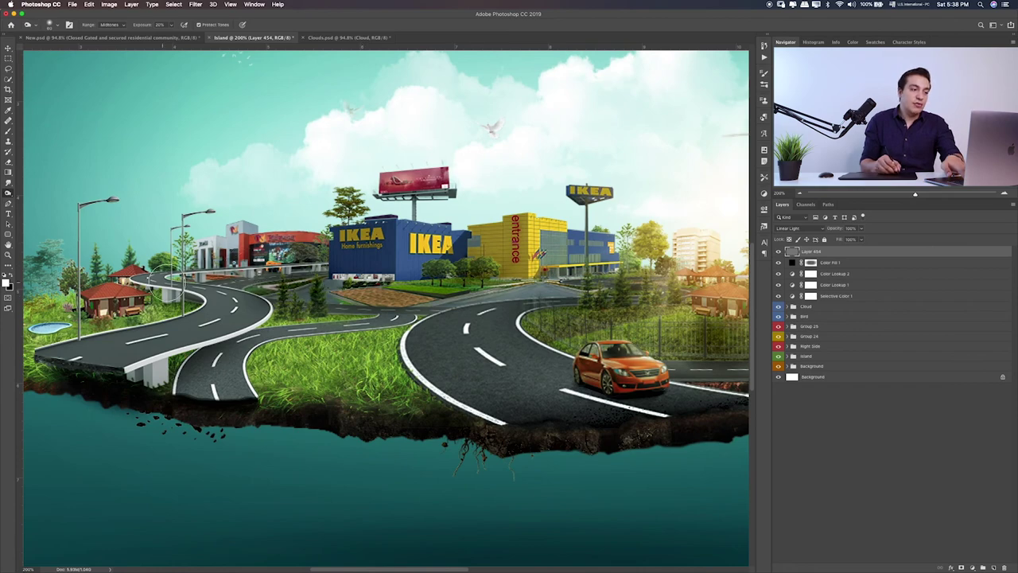
scroll(50, 328, "right", 3)
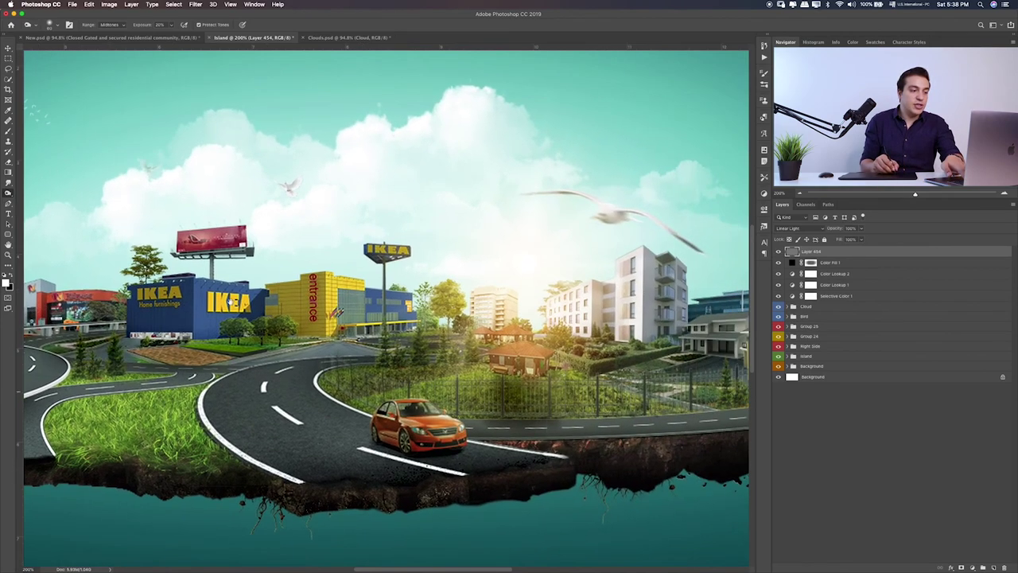
scroll(239, 319, "up", 3)
left_click_drag(299, 312, 264, 338)
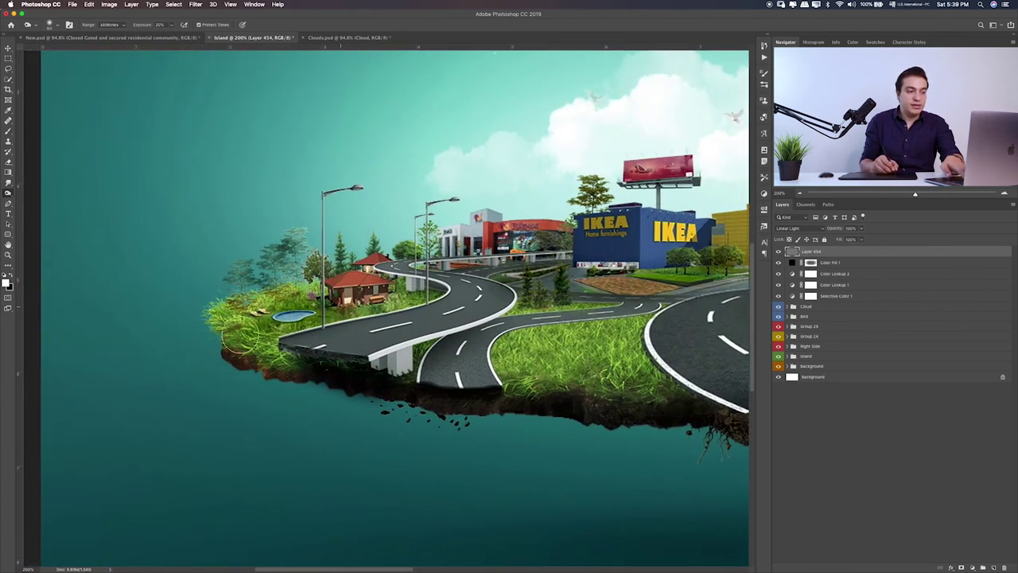
- Dodge the left road, bridge, and the white and grey road edges near the bridge
scroll(265, 338, "right", 3)
scroll(264, 338, "right", 3)
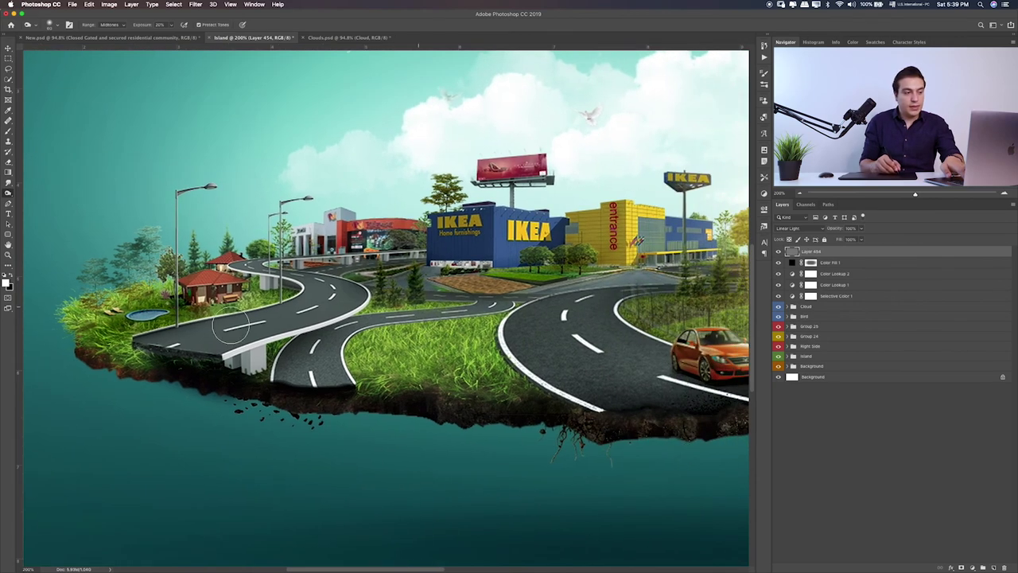
mouse_move(248, 298)
left_mouse_down()
mouse_move(382, 292)
mouse_move(374, 300)
mouse_move(497, 312)
mouse_move(469, 326)
mouse_move(501, 360)
mouse_move(612, 407)
left_mouse_up()
left_click_drag(481, 317, 554, 394)
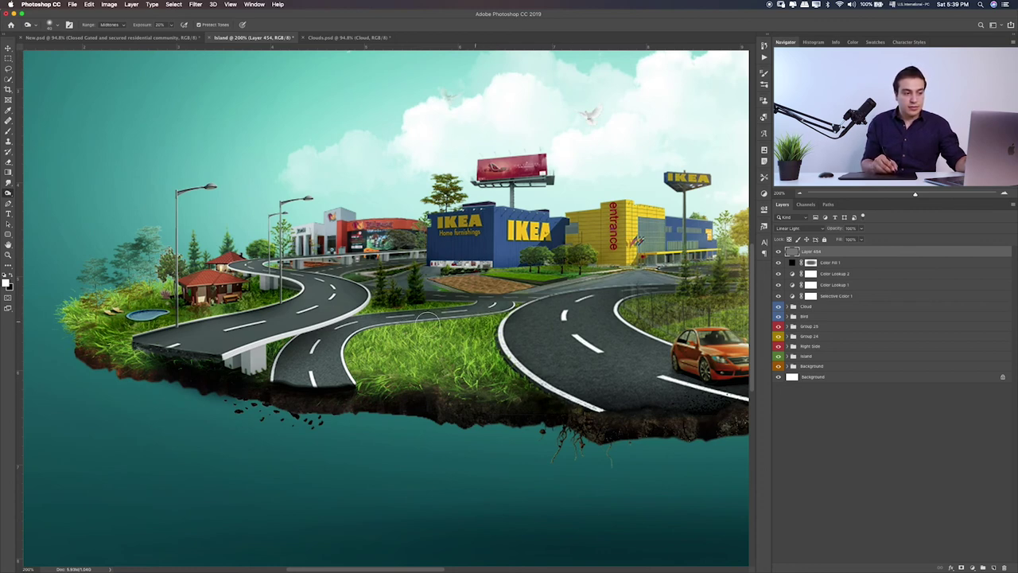
mouse_move(350, 337)
left_mouse_down()
mouse_move(360, 386)
mouse_move(315, 341)
left_mouse_up()
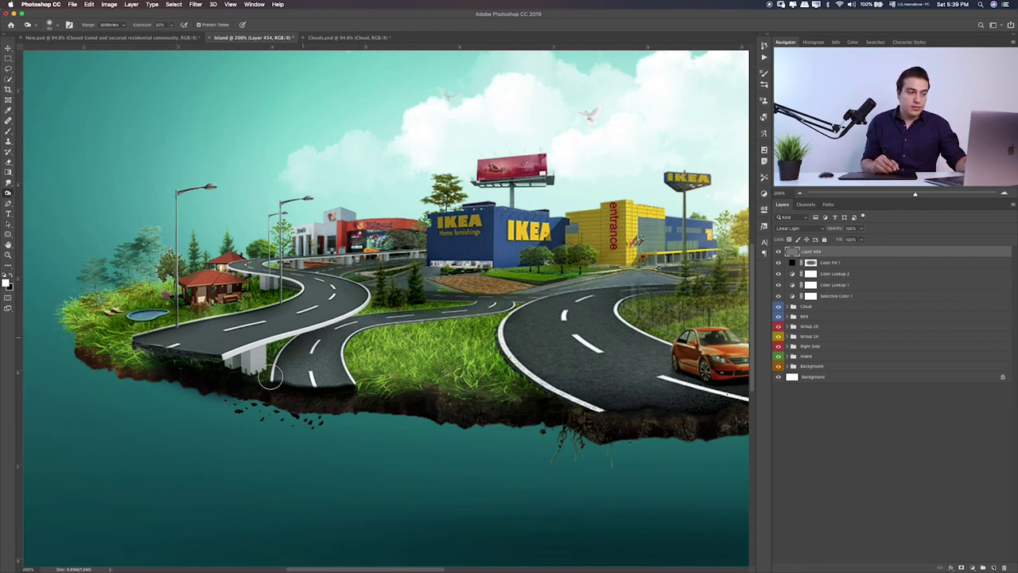
mouse_move(270, 378)
left_mouse_down()
mouse_move(284, 409)
mouse_move(311, 416)
mouse_move(338, 314)
left_mouse_up()
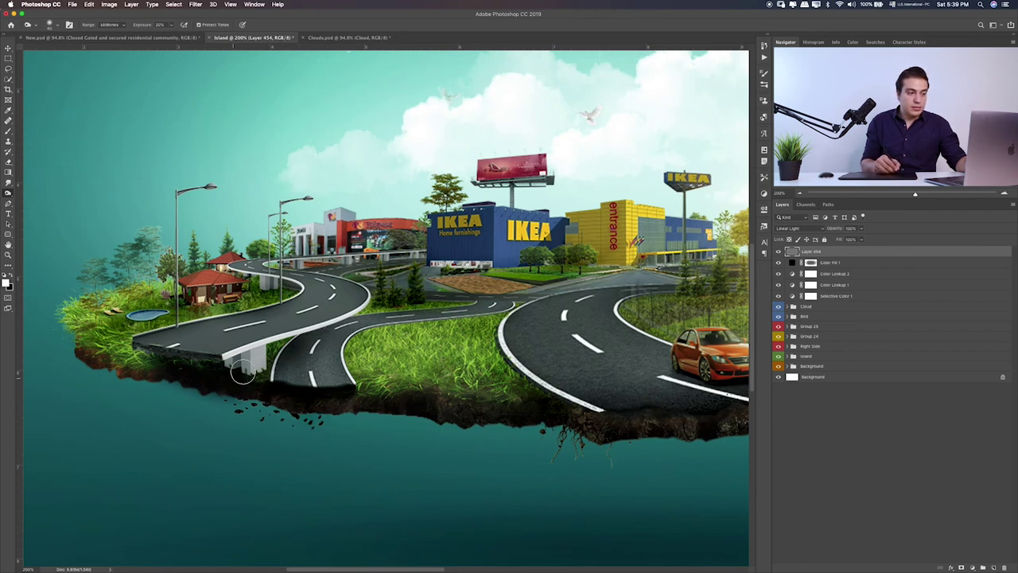
left_click_drag(242, 374, 235, 371)
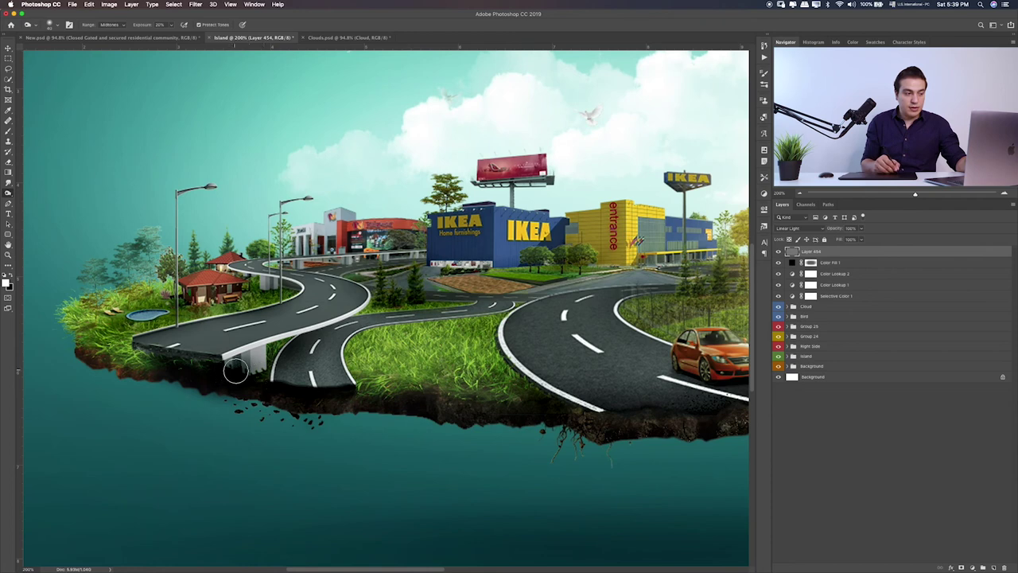
- Pan the view right toward the car, buildings, and IKEA stores
scroll(501, 372, "right", 10)
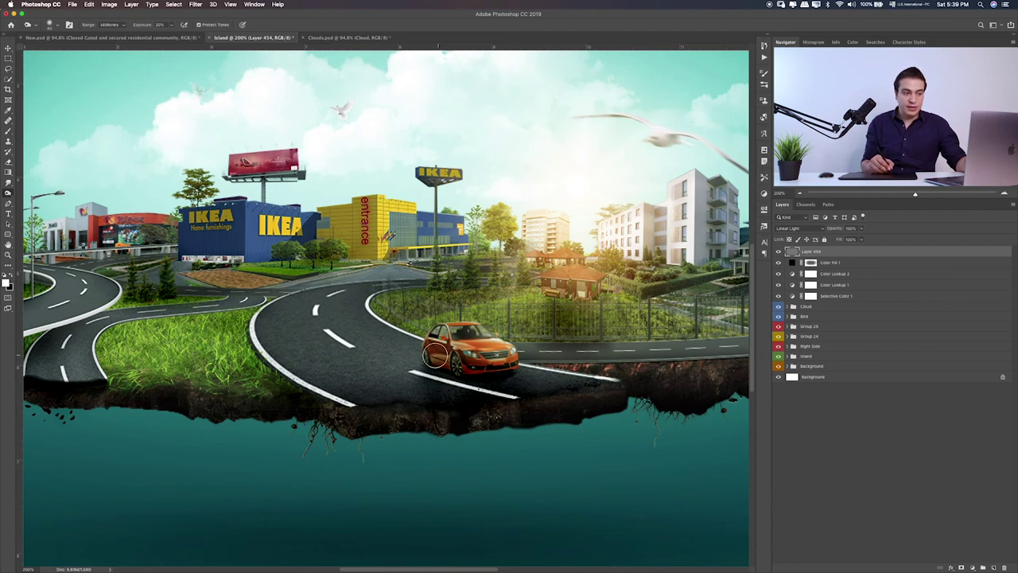
left_click_drag(599, 347, 464, 355)
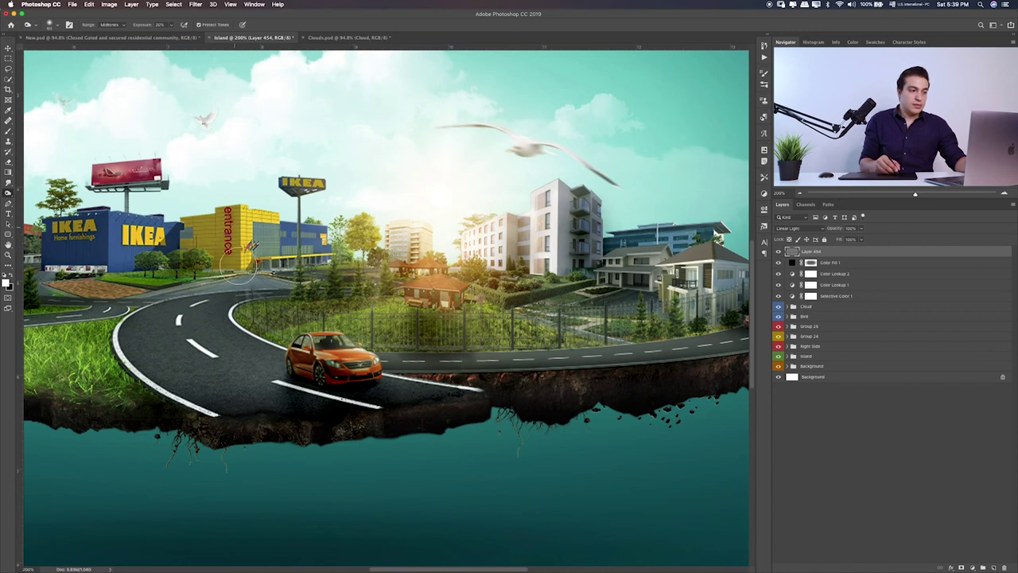
left_click_drag(216, 320, 466, 311)
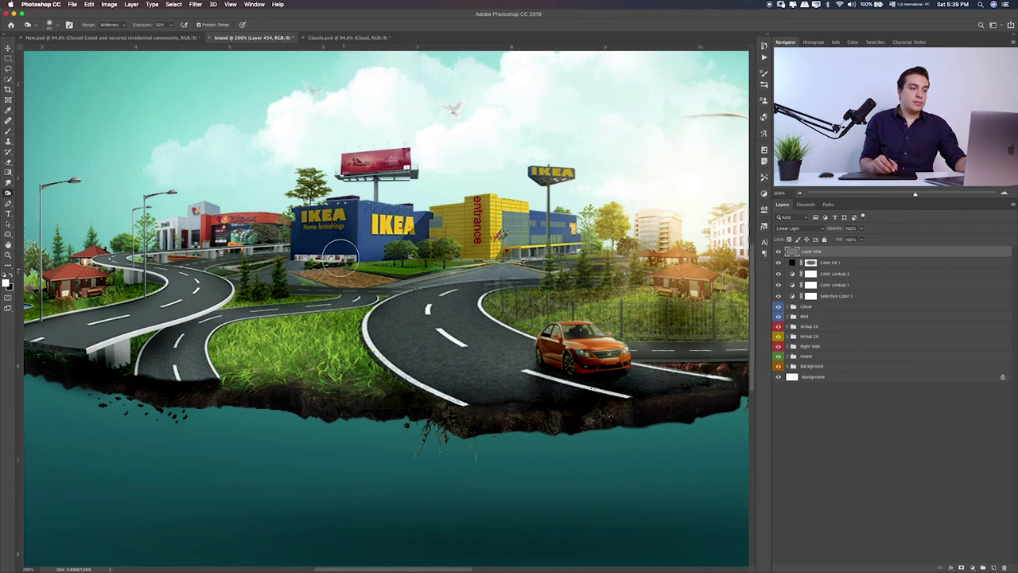
scroll(344, 278, "right", 10)
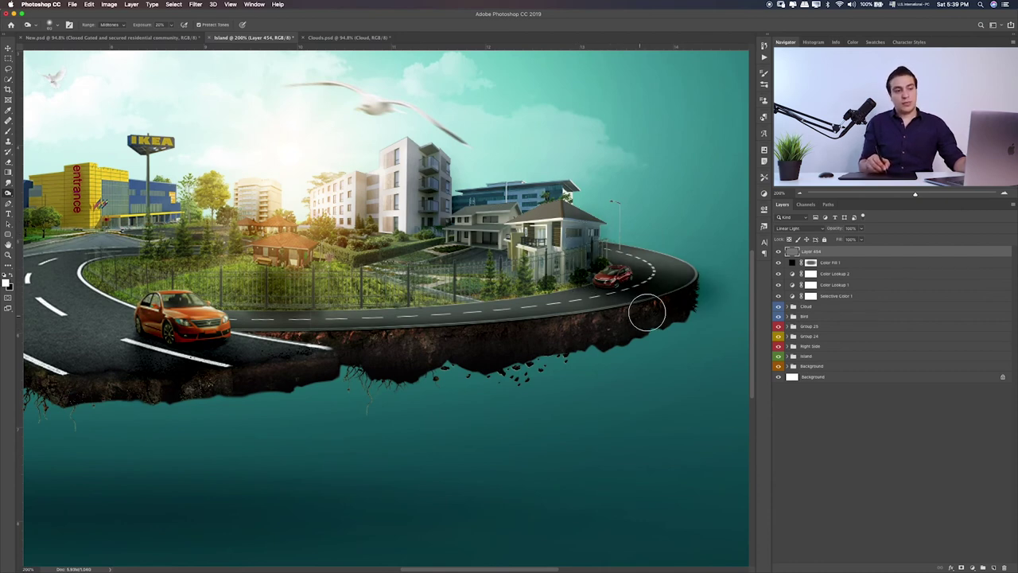
scroll(628, 302, "right", 4)
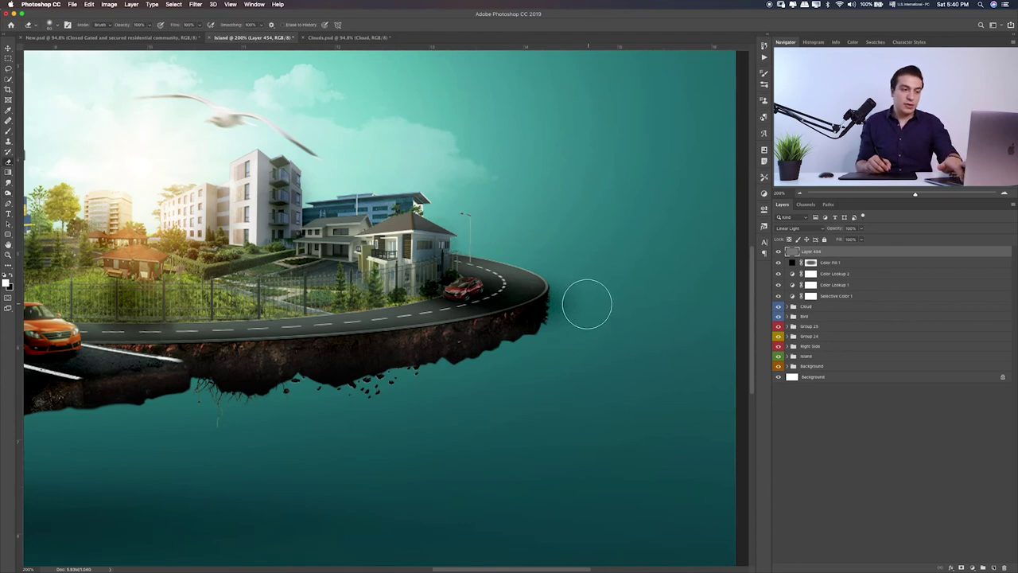
- Try the Eraser at 20% opacity, return to Dodge, and zoom out to 100%
key("e")
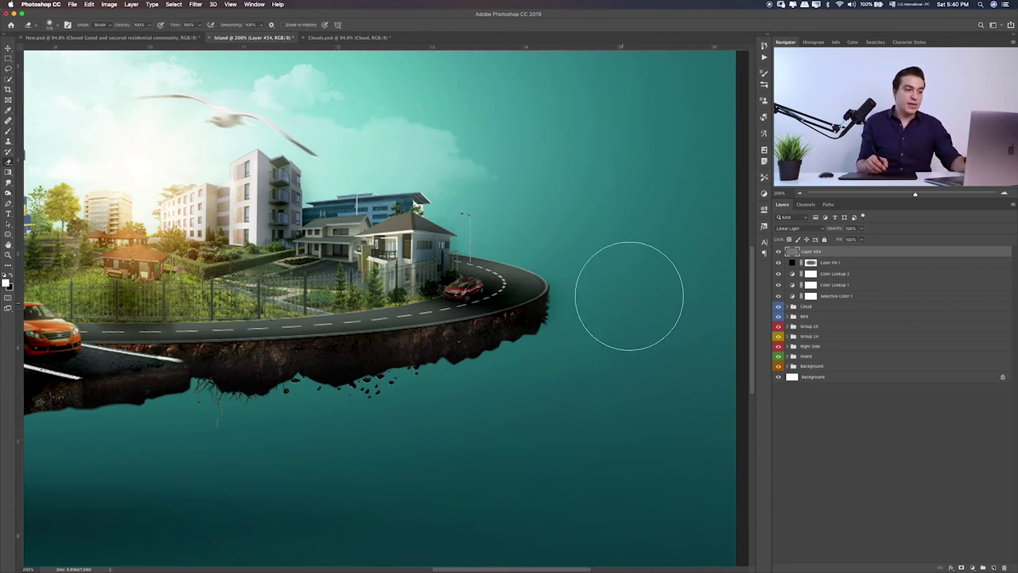
key("ctrl+z")
key("2")
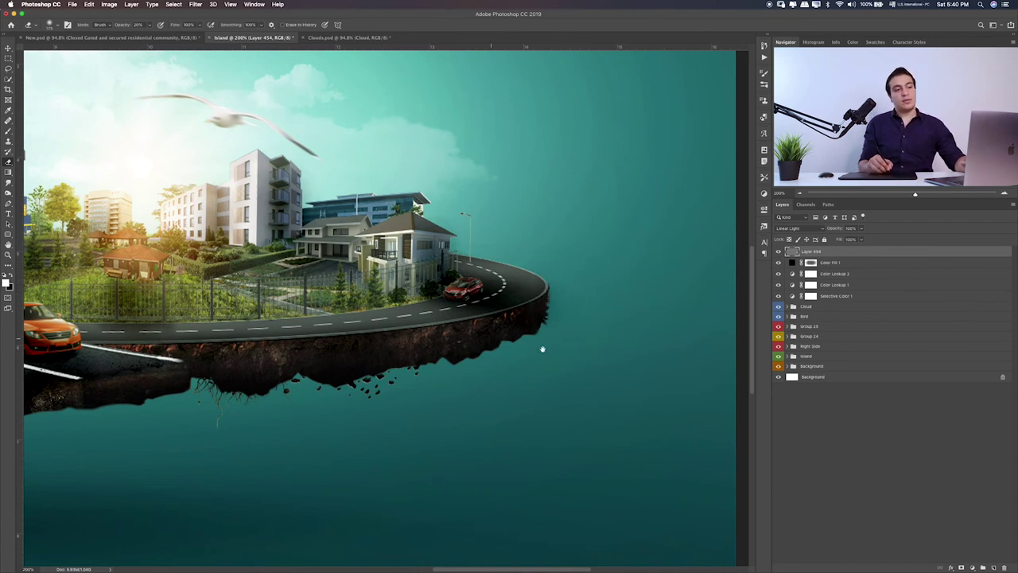
scroll(537, 350, "left", 10)
scroll(525, 359, "left", 10)
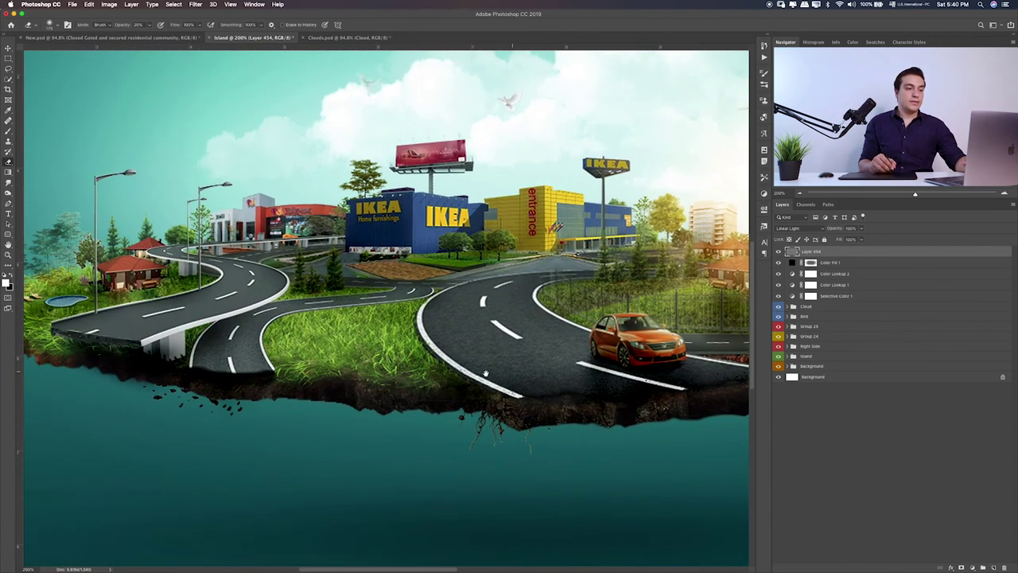
left_click(9, 194)
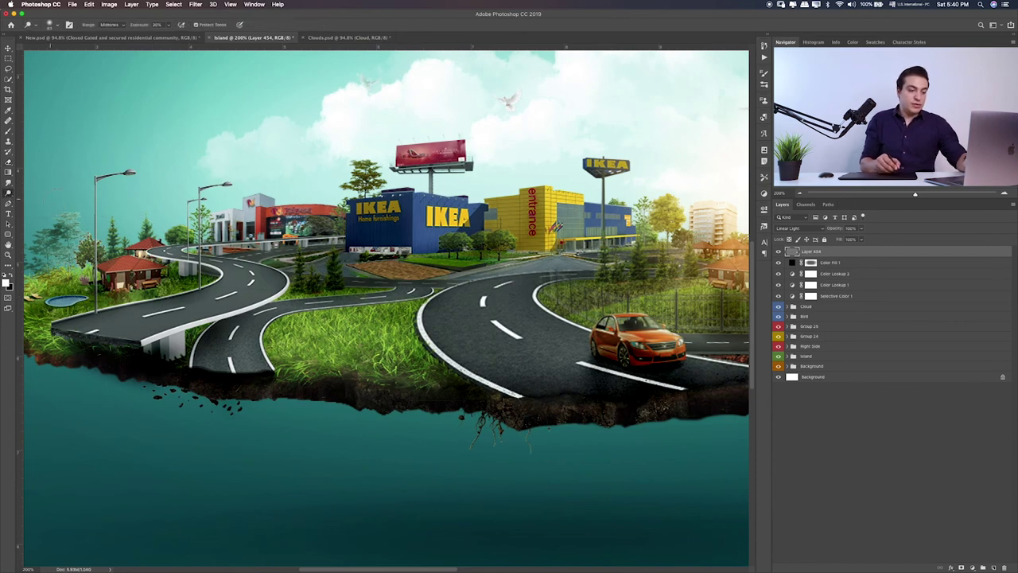
key("ctrl+minus")
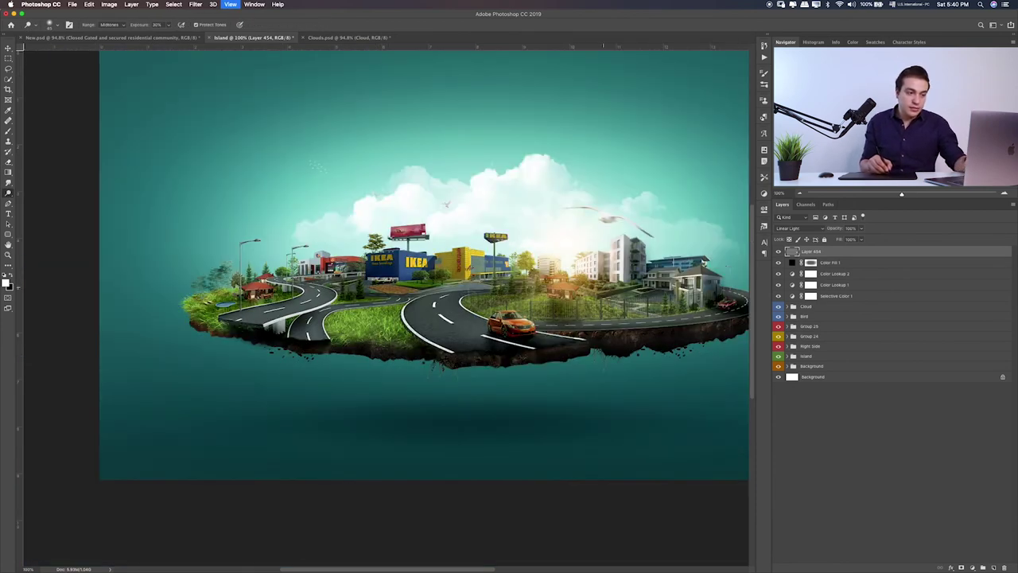
- Dodge the yellow building, the island's right edge, and the building strip toward the lamp posts
key("ctrl+z")
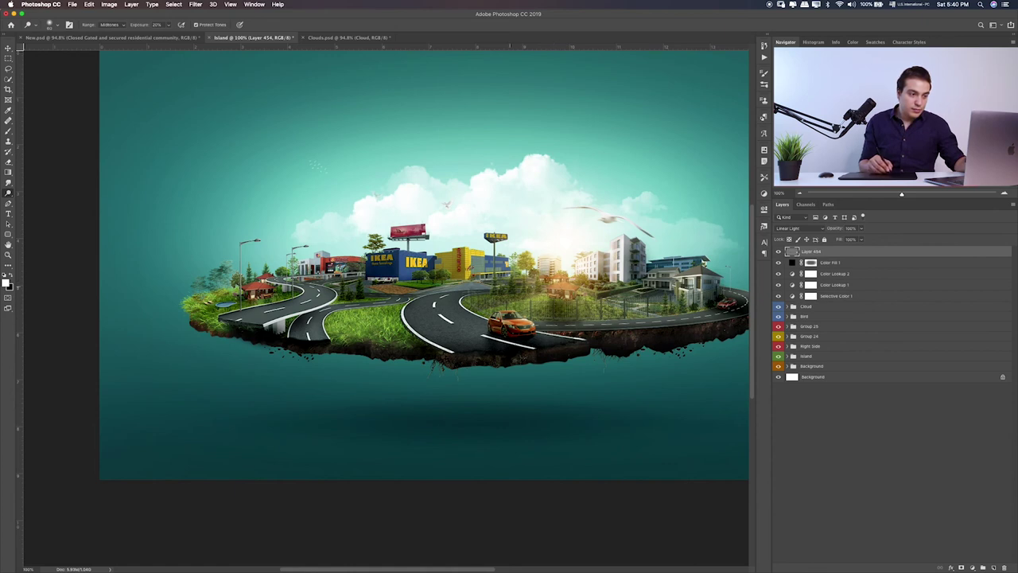
left_click_drag(517, 283, 425, 291)
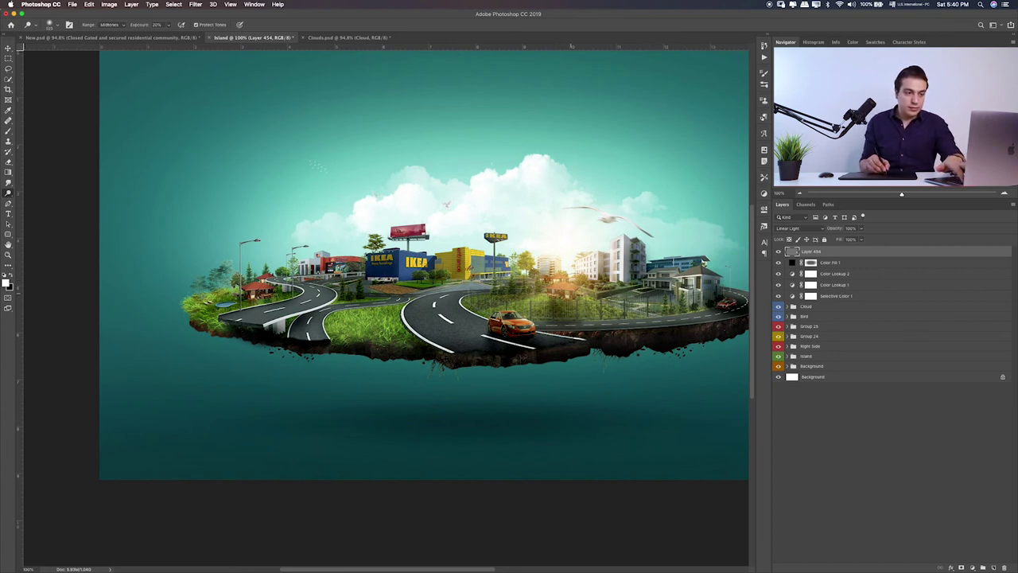
left_click_drag(739, 304, 689, 317)
left_click_drag(477, 302, 529, 334)
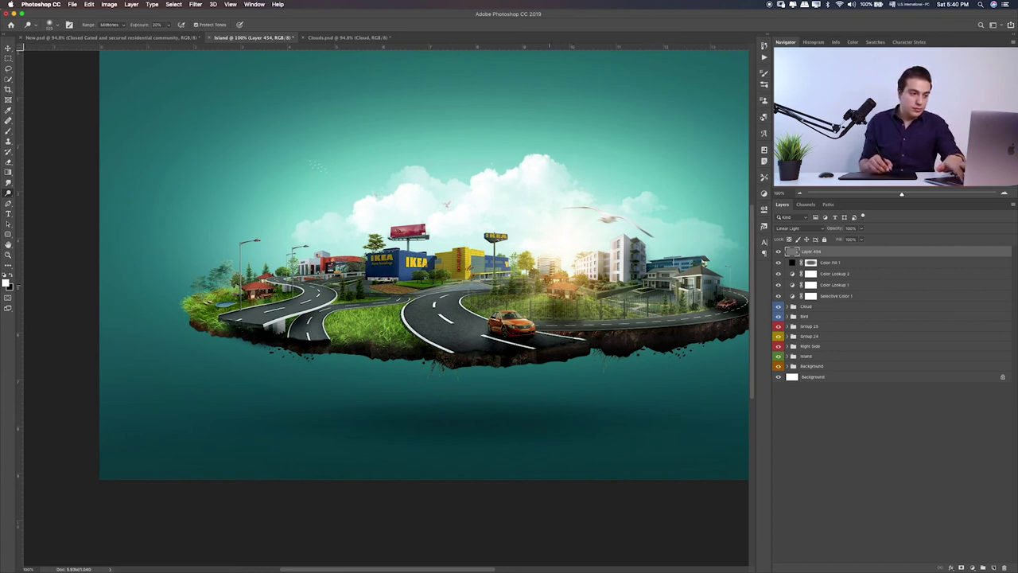
key("ctrl+z")
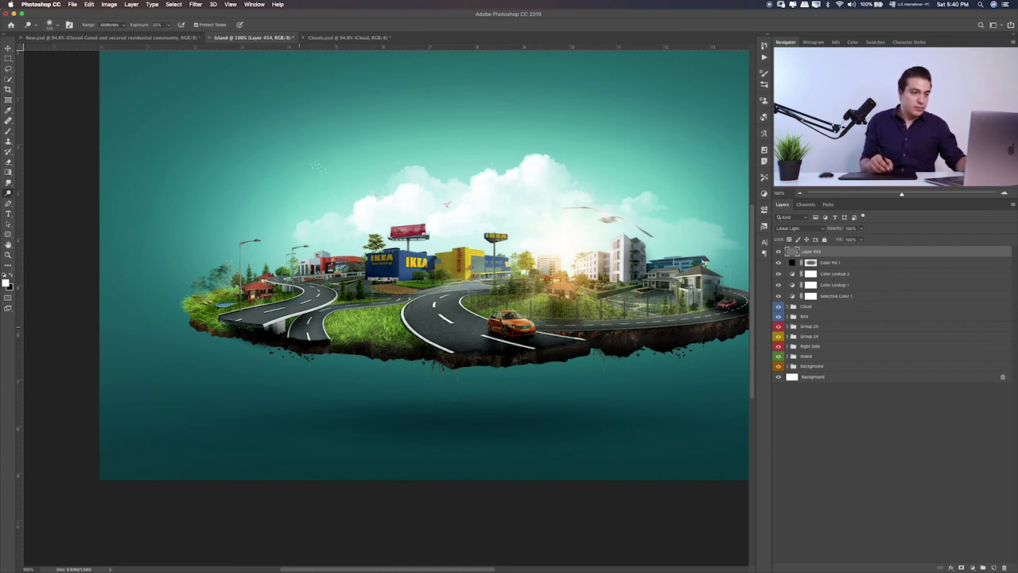
left_click_drag(547, 241, 285, 255)
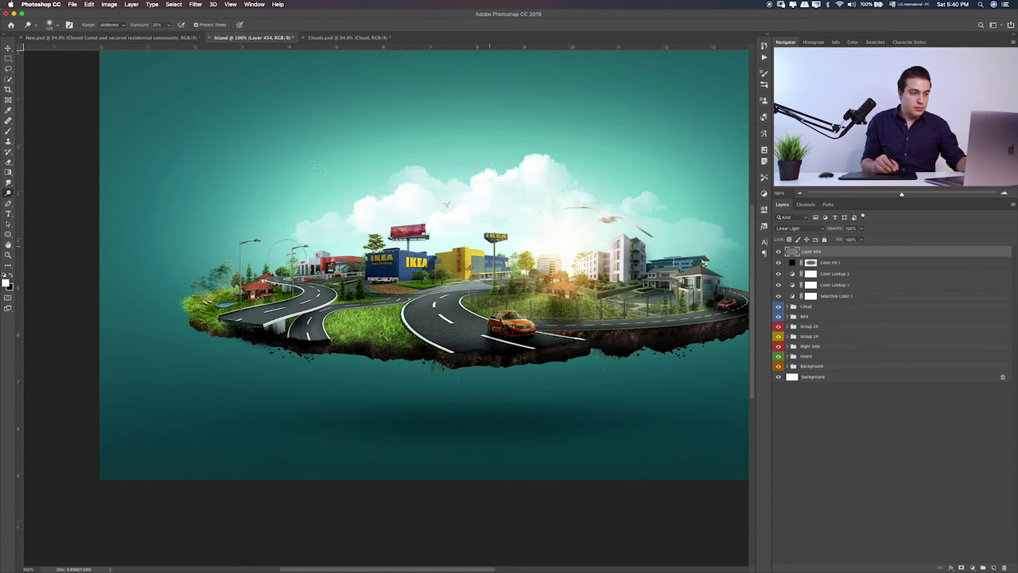
left_click_drag(526, 239, 319, 237)
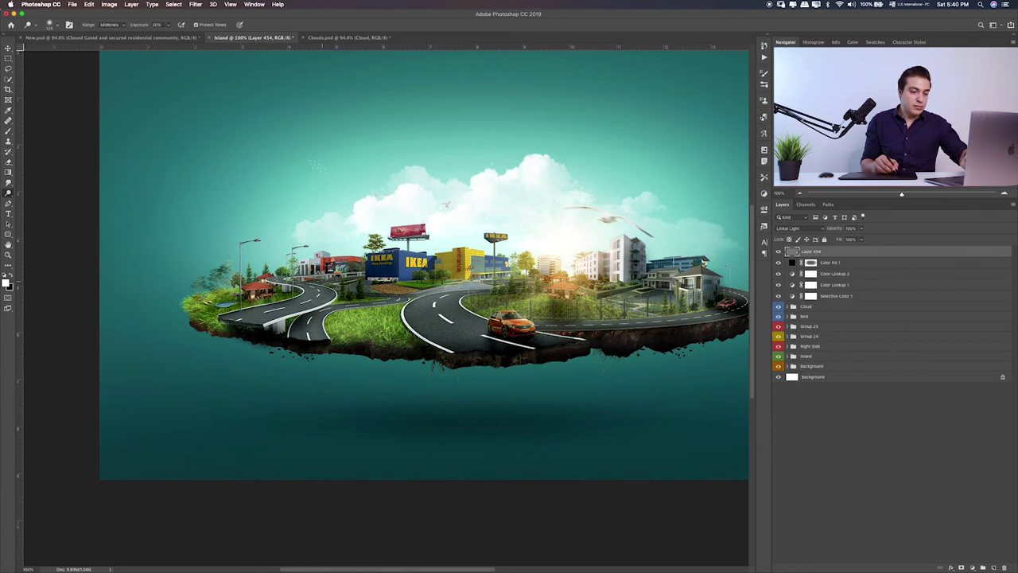
- At 200% zoom, dodge the left road, parking-area road strip and road curve, then zoom out
key("super+plus")
key("super+plus")
key("super+plus")
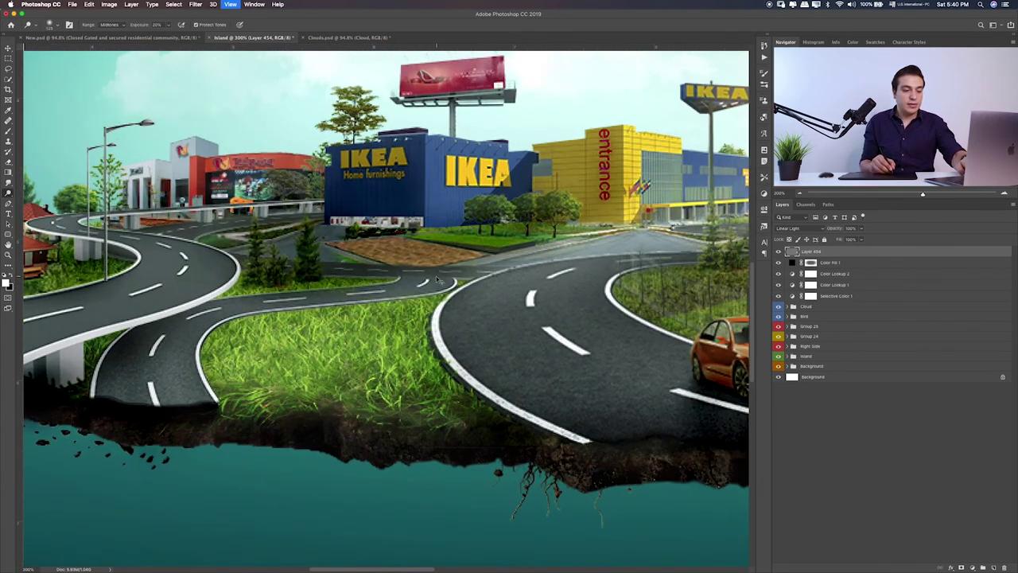
key("super+0")
key("super+plus")
key("super+plus")
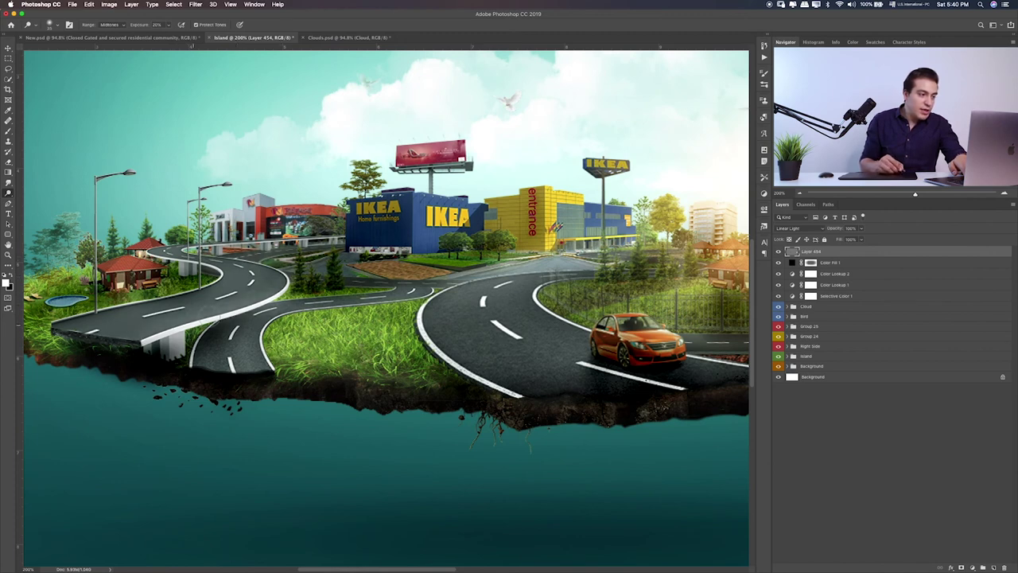
left_click_drag(205, 316, 267, 293)
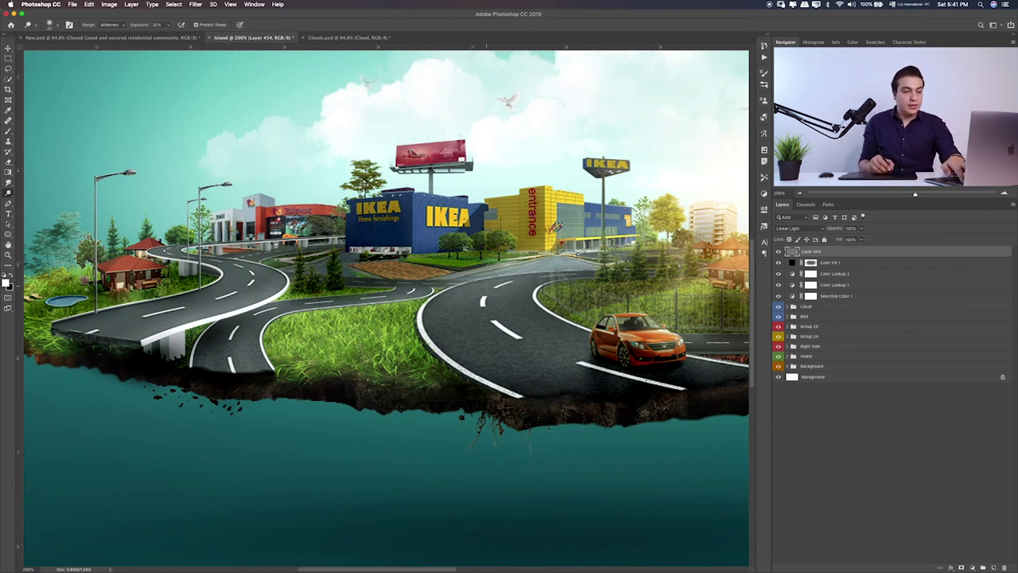
left_click_drag(572, 274, 499, 273)
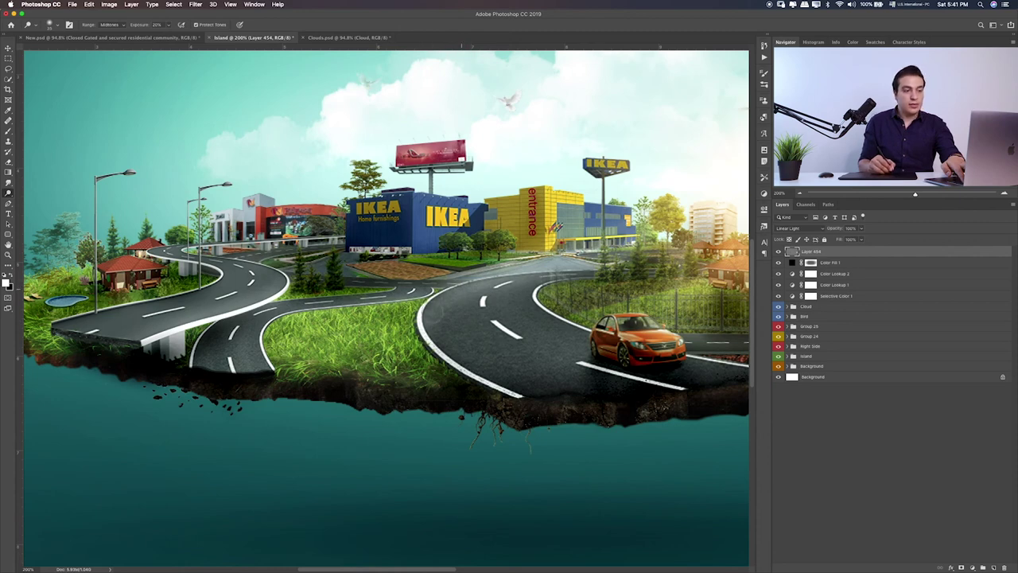
left_click_drag(446, 320, 463, 345)
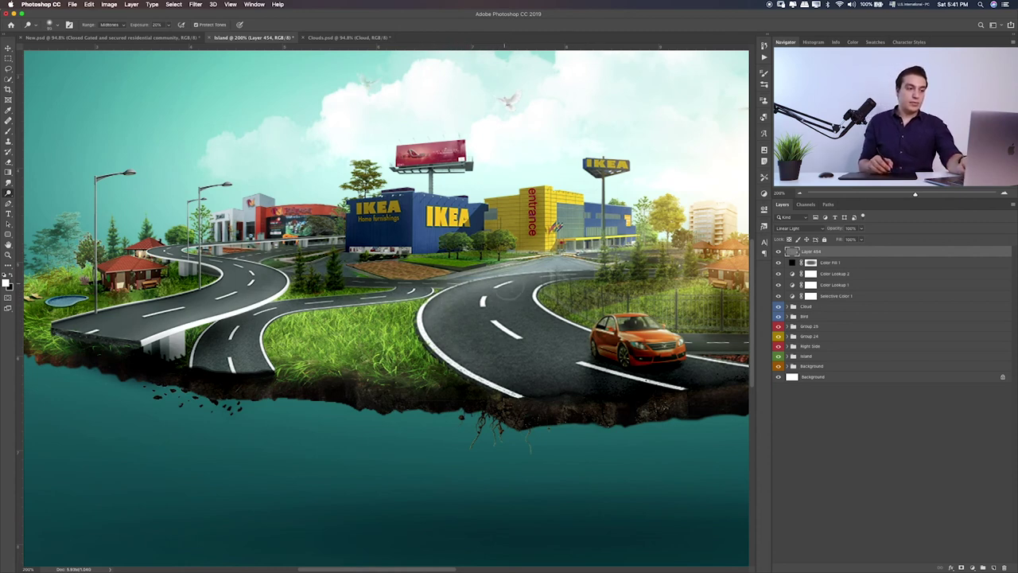
key("super+minus")
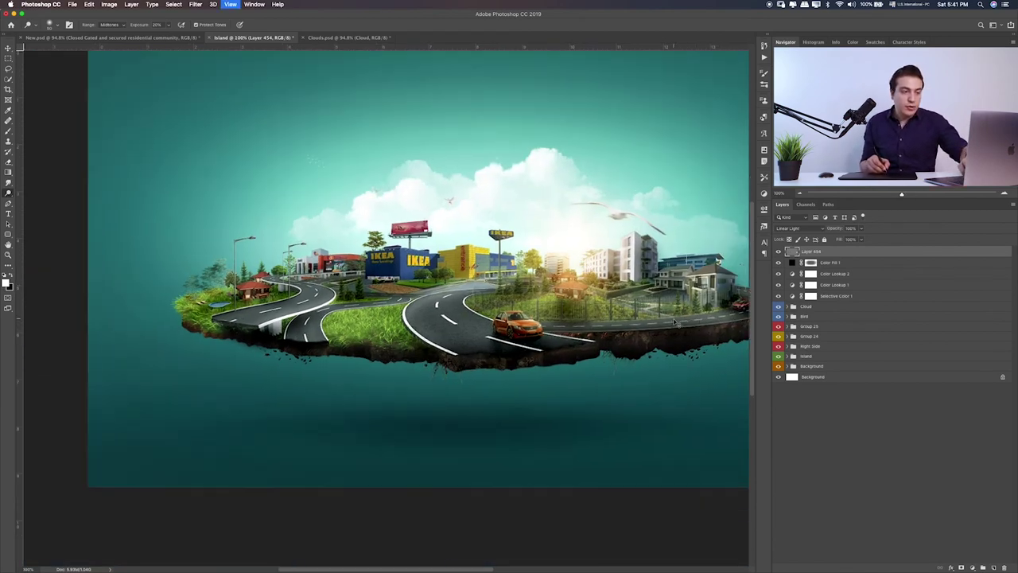
- Zoom in closely, return to the Dodge tool, and lighten the dirt below the road edge
key("super+plus")
key("super+plus")
key("b")
key("o")
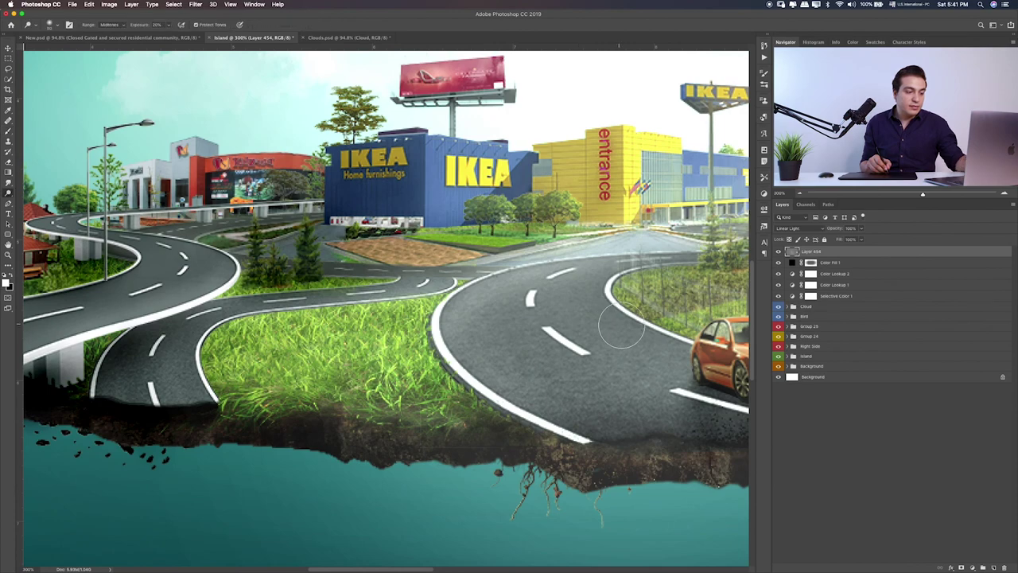
scroll(620, 324, "right", 5)
scroll(624, 326, "right", 5)
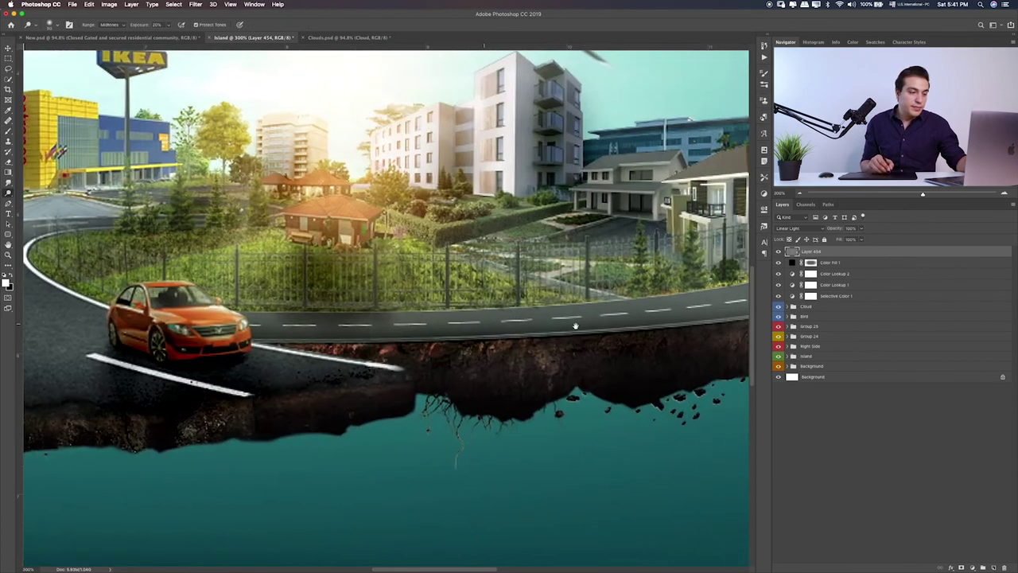
scroll(636, 325, "right", 3)
left_click_drag(654, 320, 657, 323)
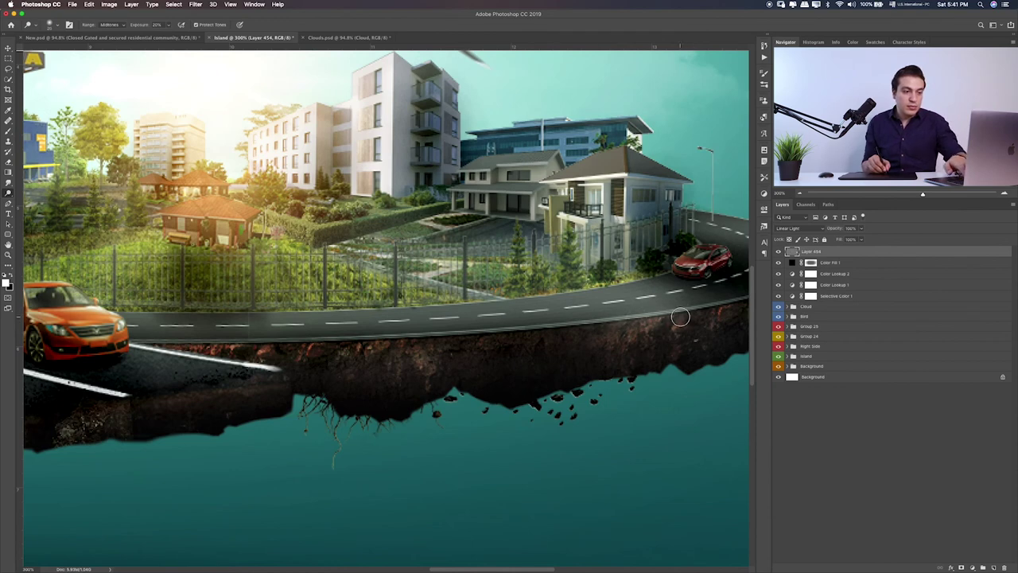
mouse_move(683, 313)
left_mouse_down()
mouse_move(711, 310)
mouse_move(609, 322)
left_mouse_up()
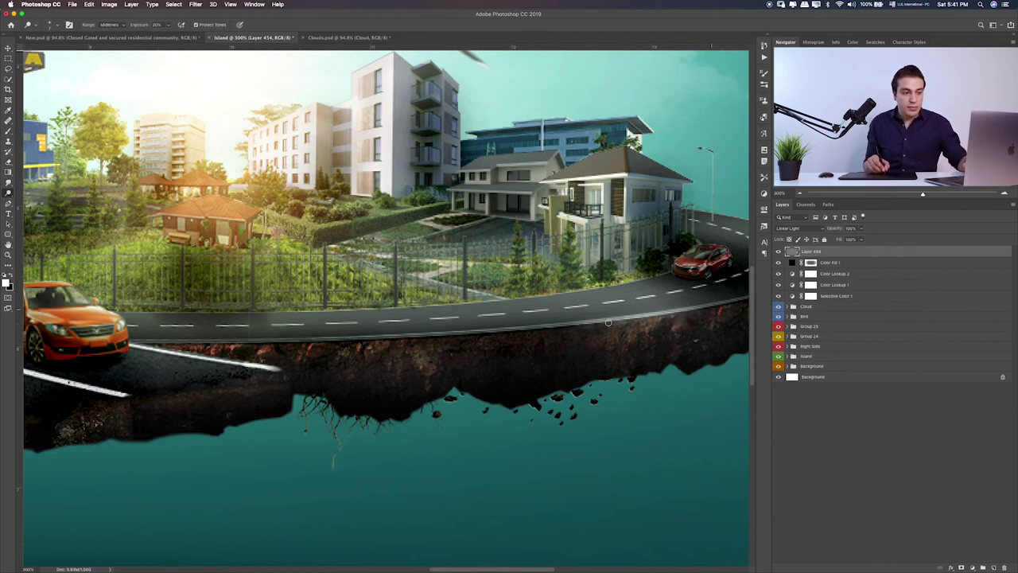
scroll(684, 299, "right", 5)
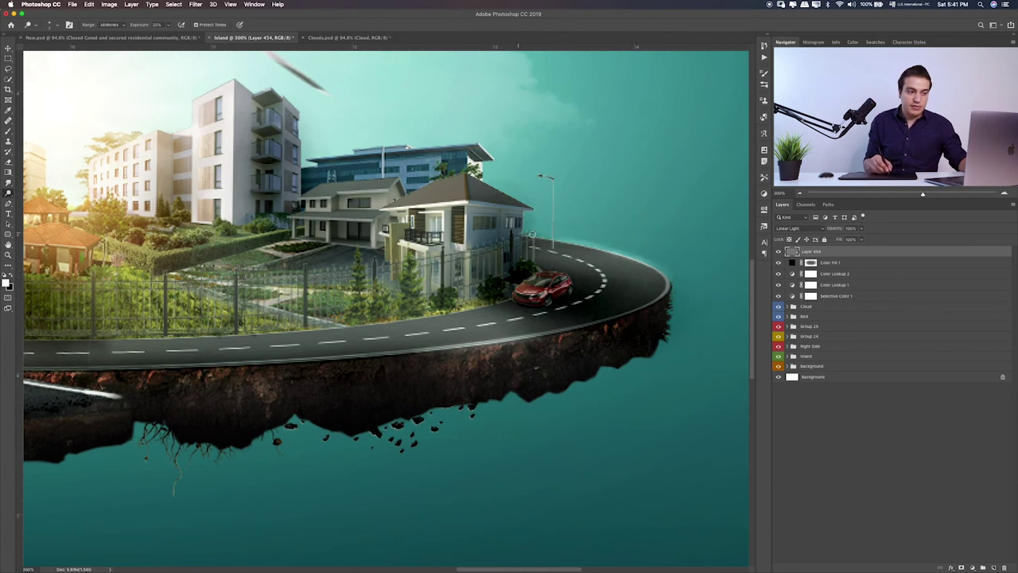
- Pan to the curved road end, dodge near the red car, then undo three strokes
left_click_drag(519, 312, 588, 329)
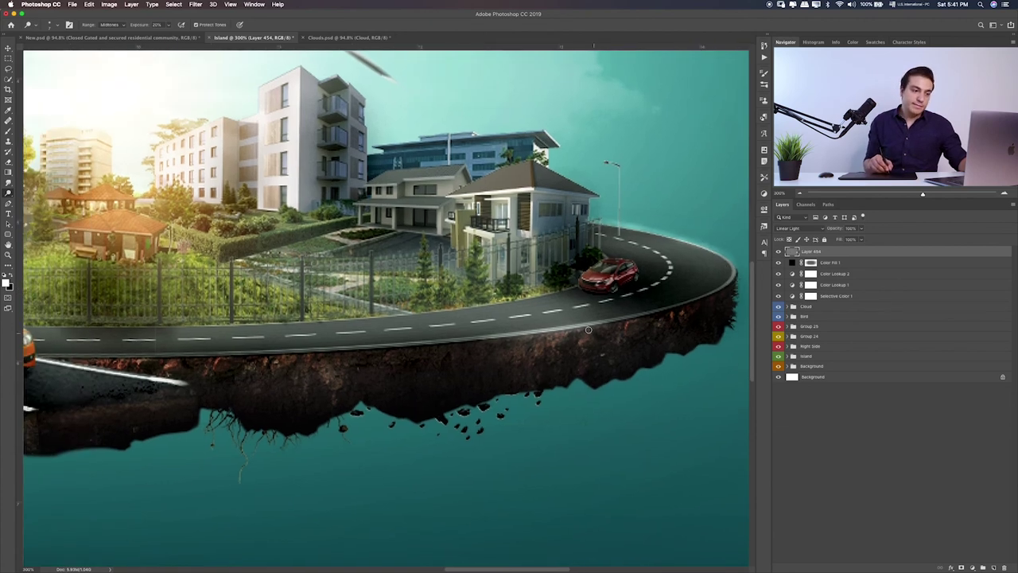
left_click_drag(427, 357, 389, 334)
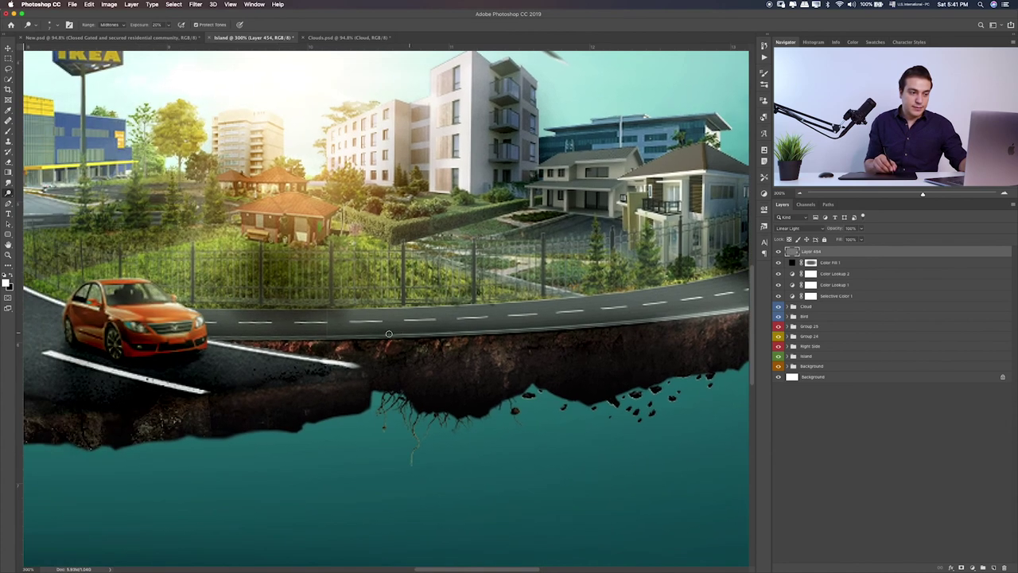
left_click_drag(538, 331, 418, 340)
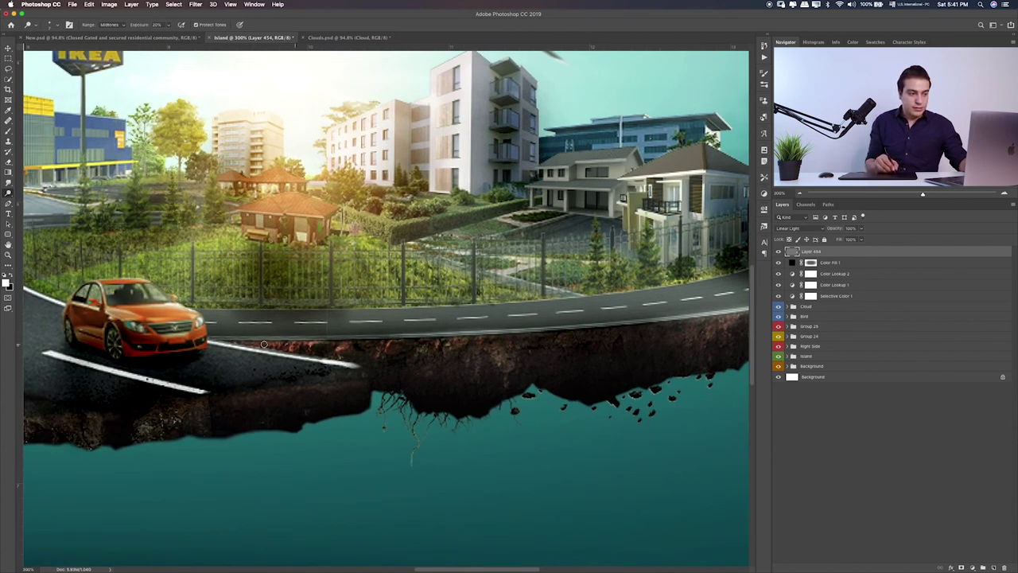
left_click_drag(279, 381, 466, 363)
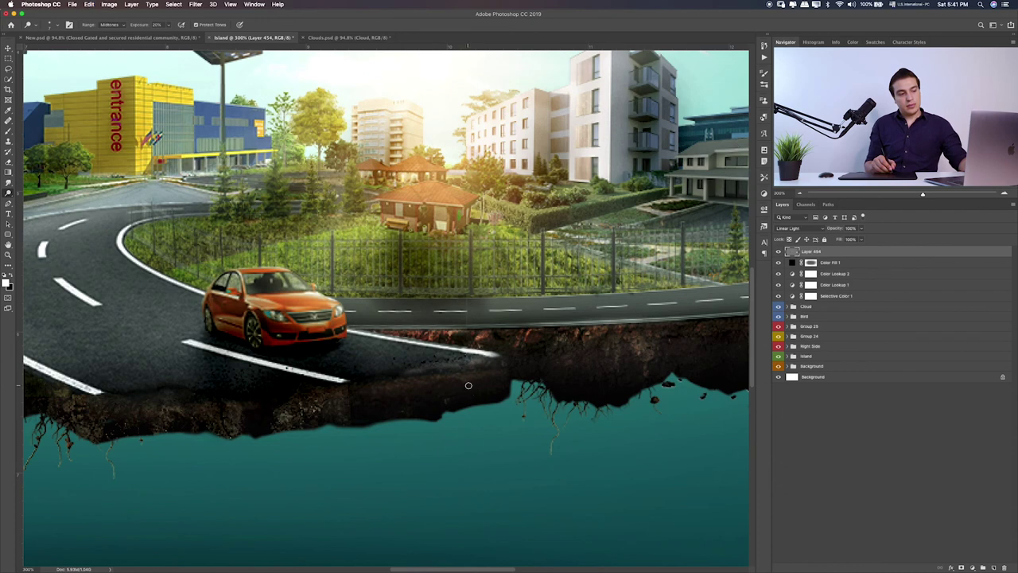
key("ctrl+z")
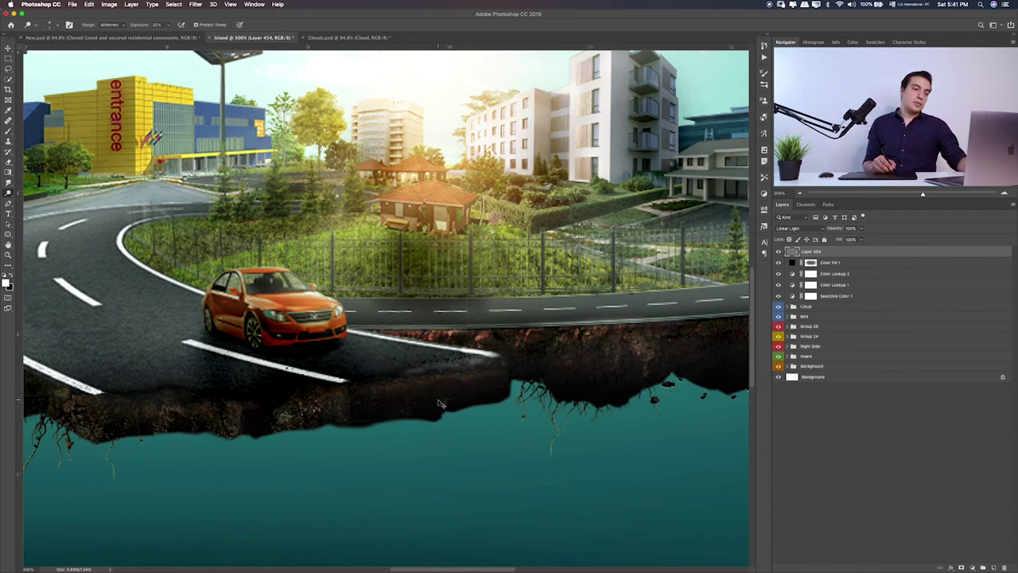
key("ctrl+z")
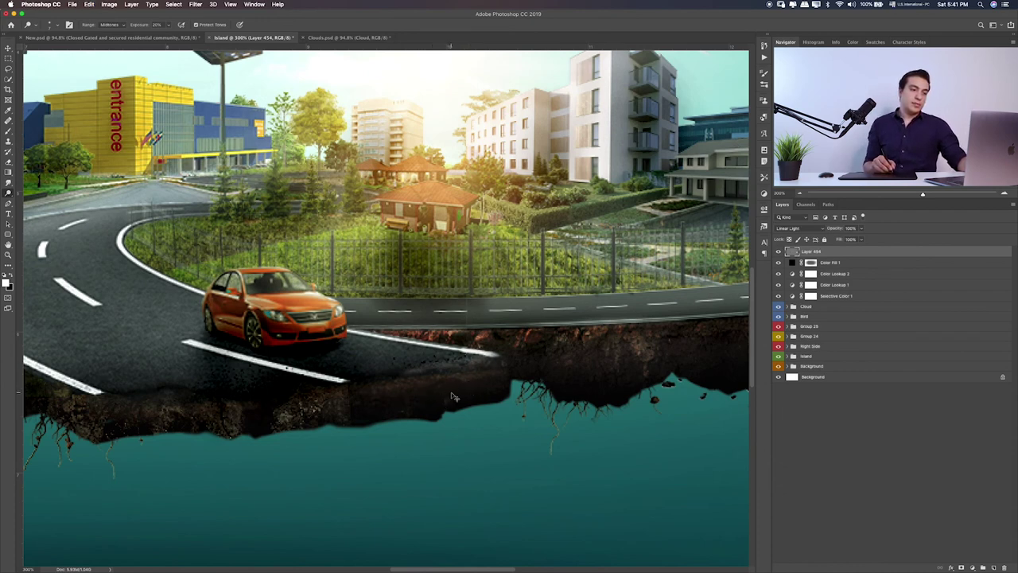
key("ctrl+z")
- Pan left to bring the island's left side and edge into view
scroll(450, 393, "left", 10)
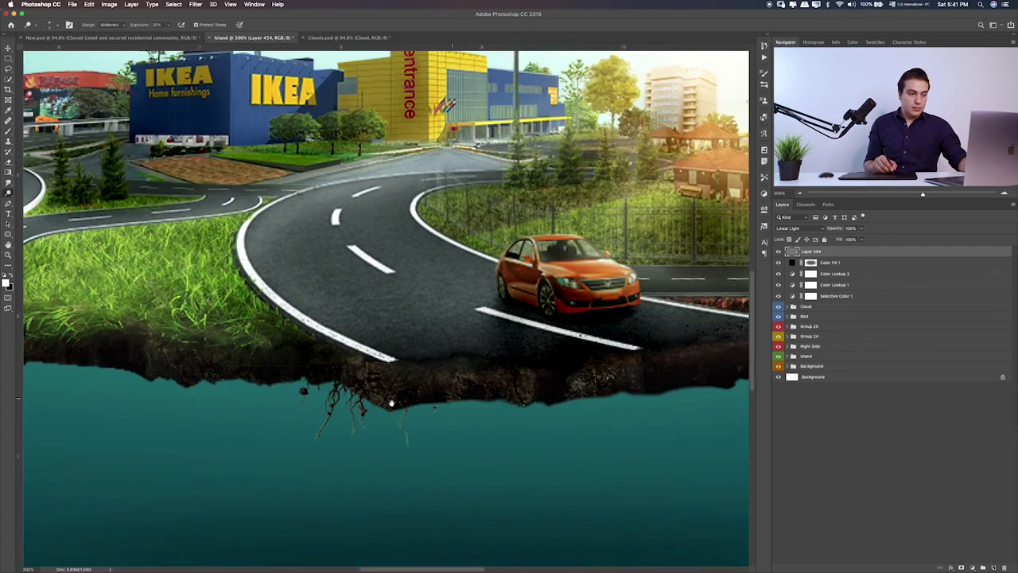
scroll(442, 407, "left", 2)
scroll(450, 373, "left", 8)
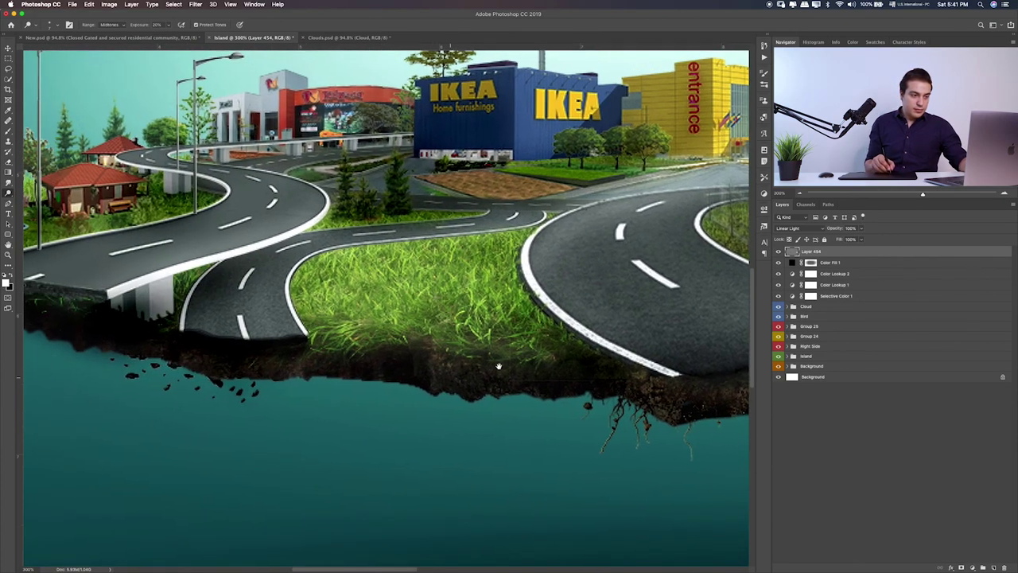
scroll(461, 365, "left", 3)
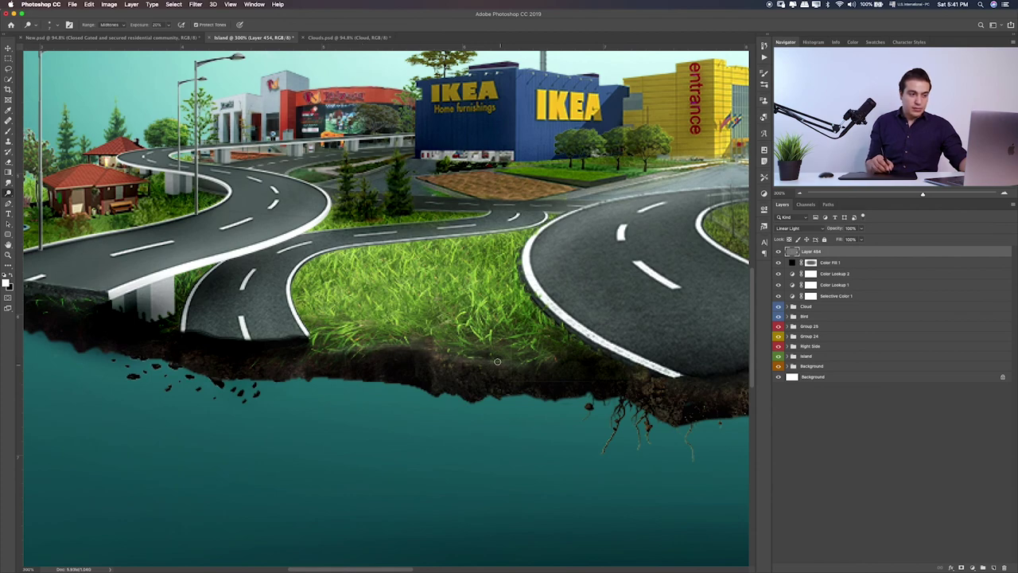
mouse_move(328, 367)
left_mouse_down()
mouse_move(431, 377)
mouse_move(447, 366)
left_mouse_up()
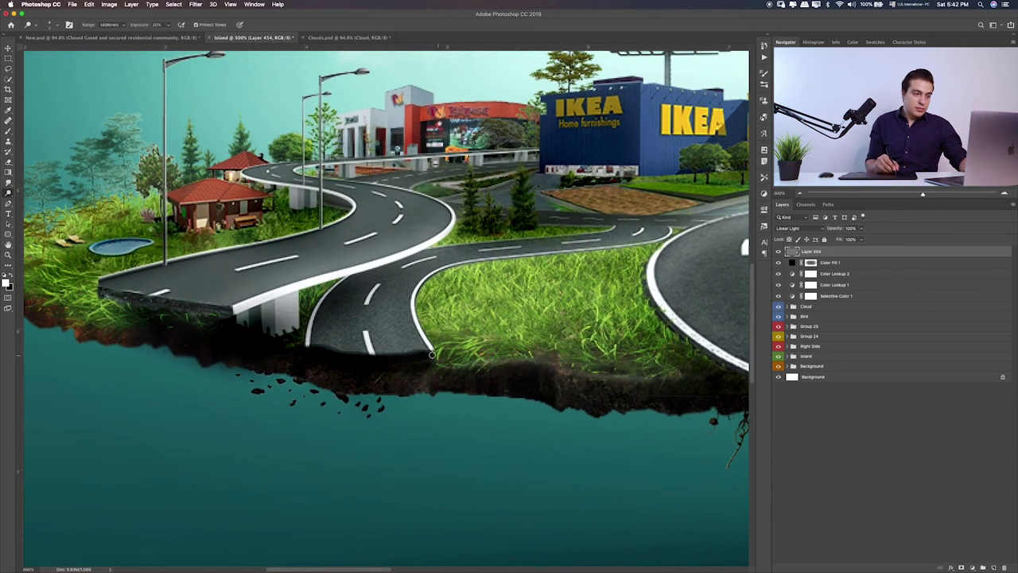
left_click_drag(214, 341, 444, 377)
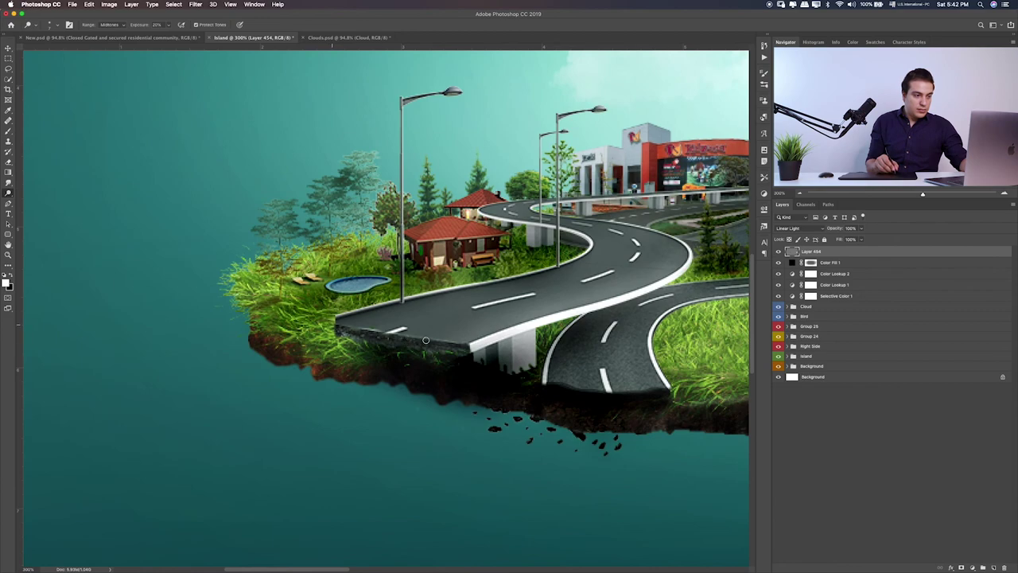
scroll(294, 341, "right", 15)
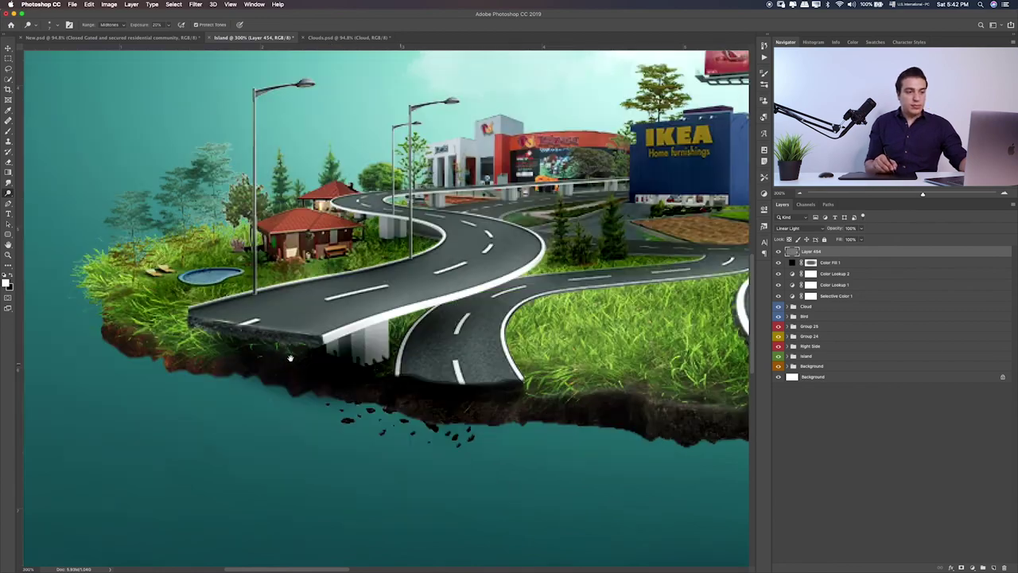
key("ctrl+1")
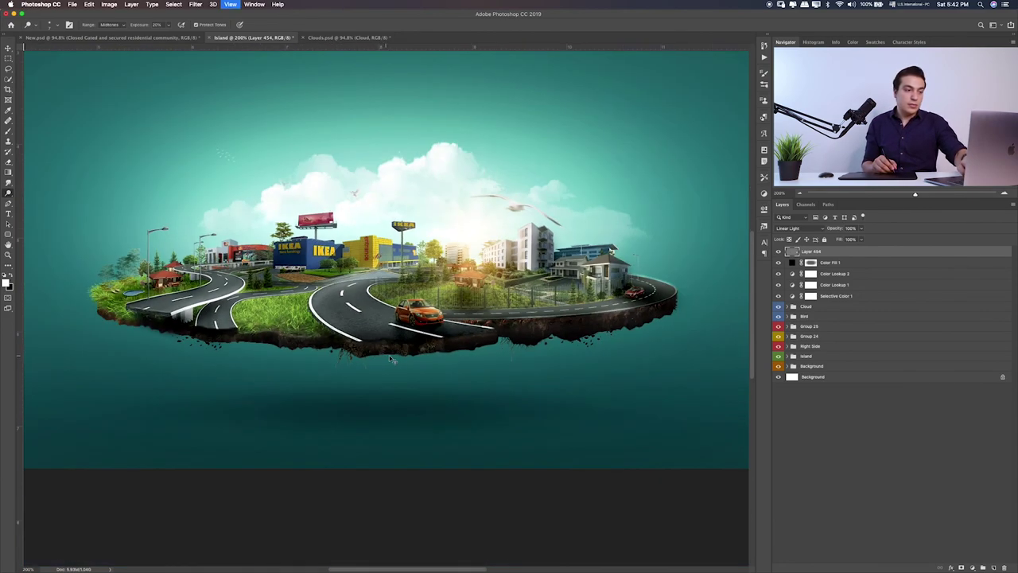
left_click(778, 251)
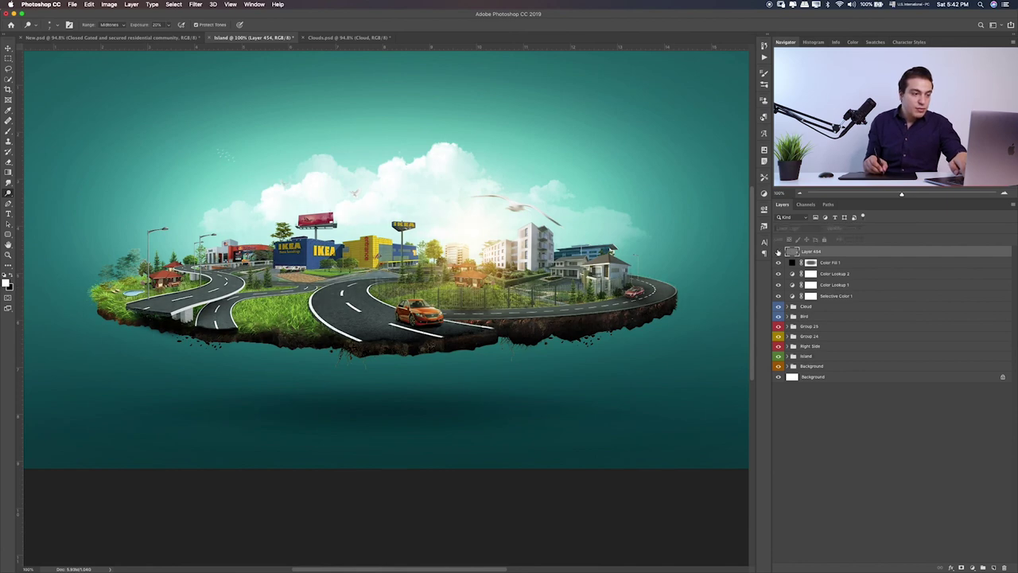
left_click(777, 252)
left_click(778, 251)
left_click(778, 251)
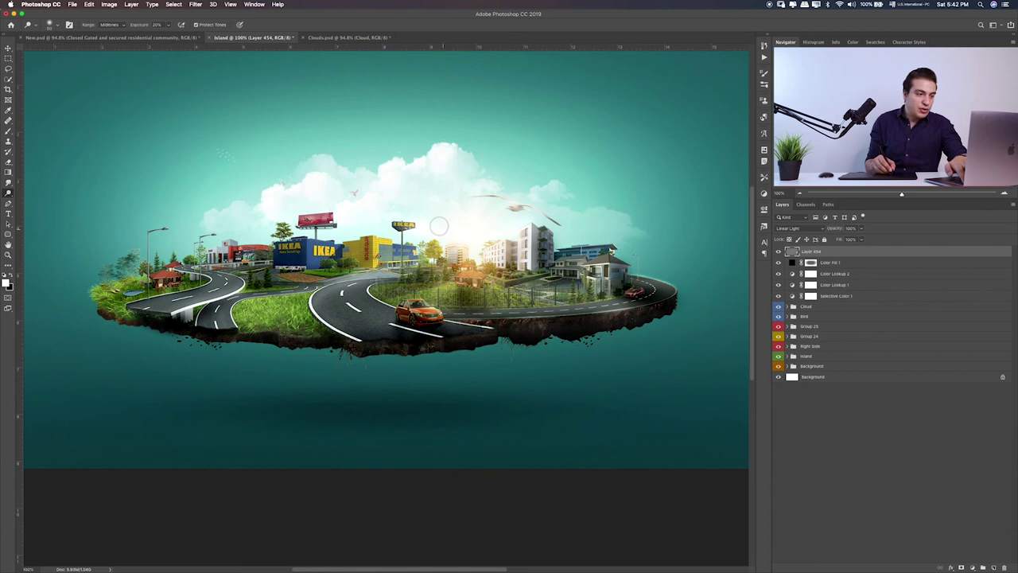
key("ctrl+0")
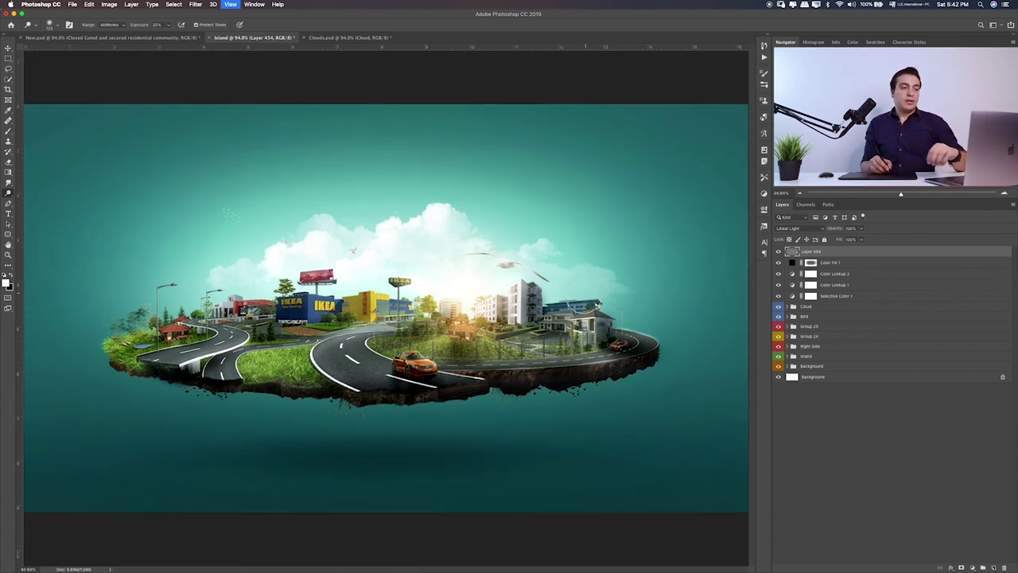
left_click(779, 251)
left_click(778, 251)
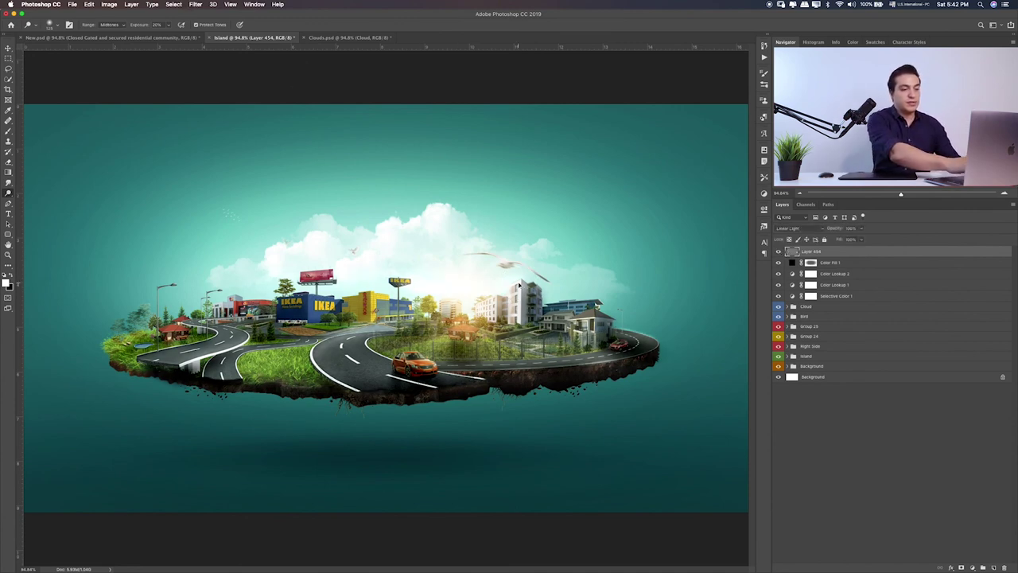
- Merge all visible layers into a new Layer 455 and open the Camera Raw Filter
key("ctrl+alt+shift+e")
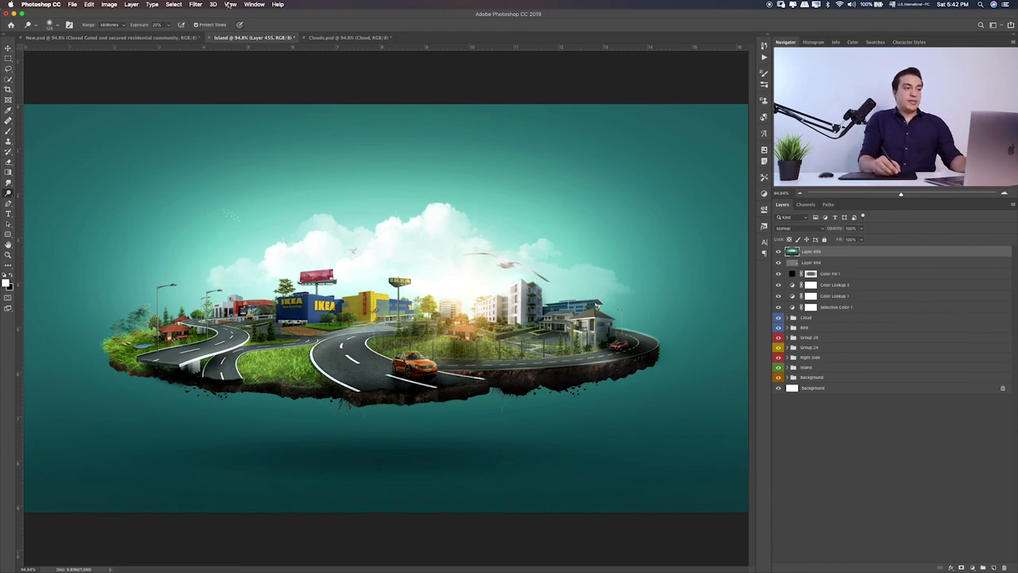
left_click(196, 4)
left_click(252, 54)
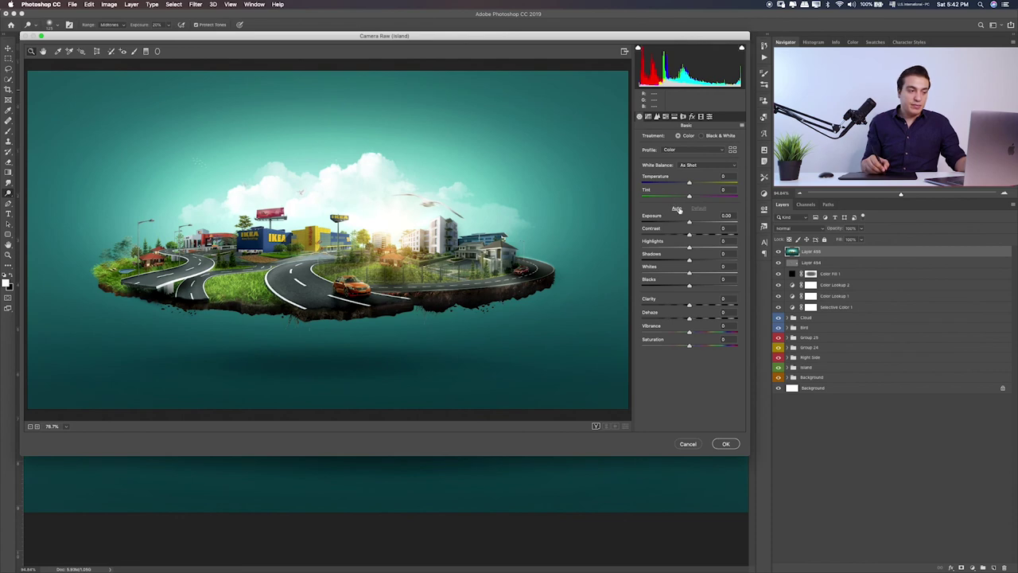
- Compare Camera Raw's Auto tone against Default, ending with tones reset to zero
left_click(677, 208)
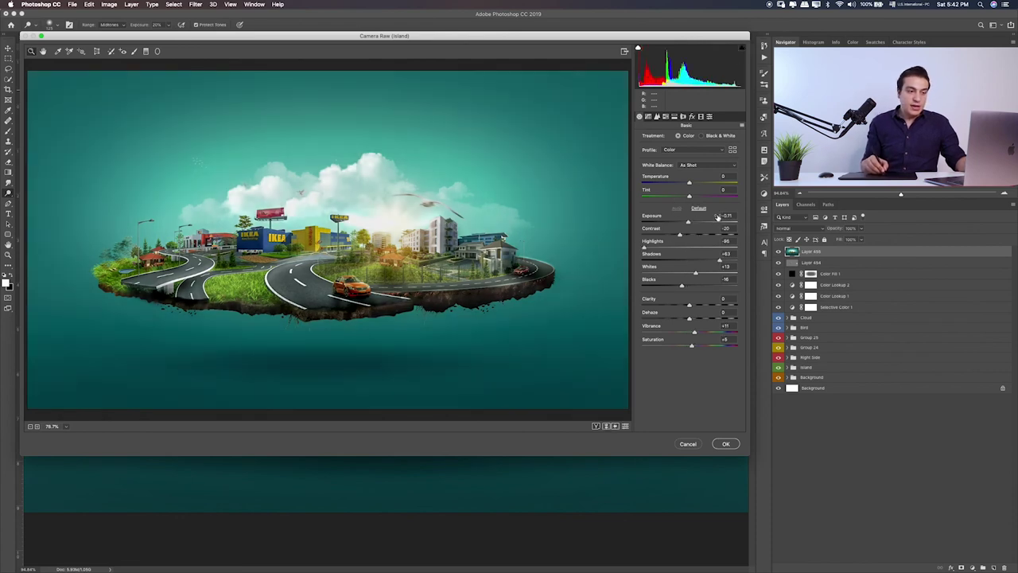
left_click(699, 208)
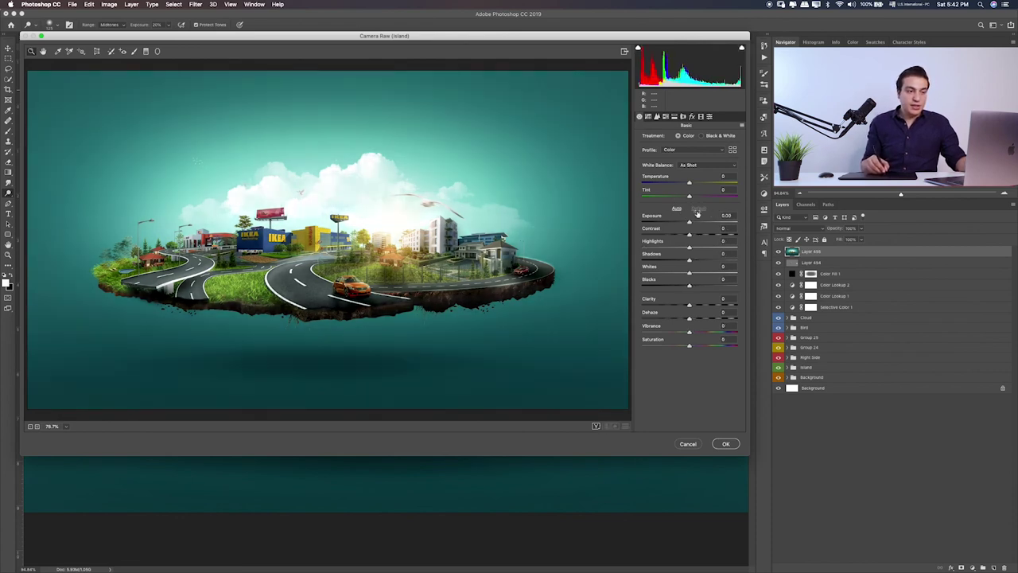
left_click(677, 209)
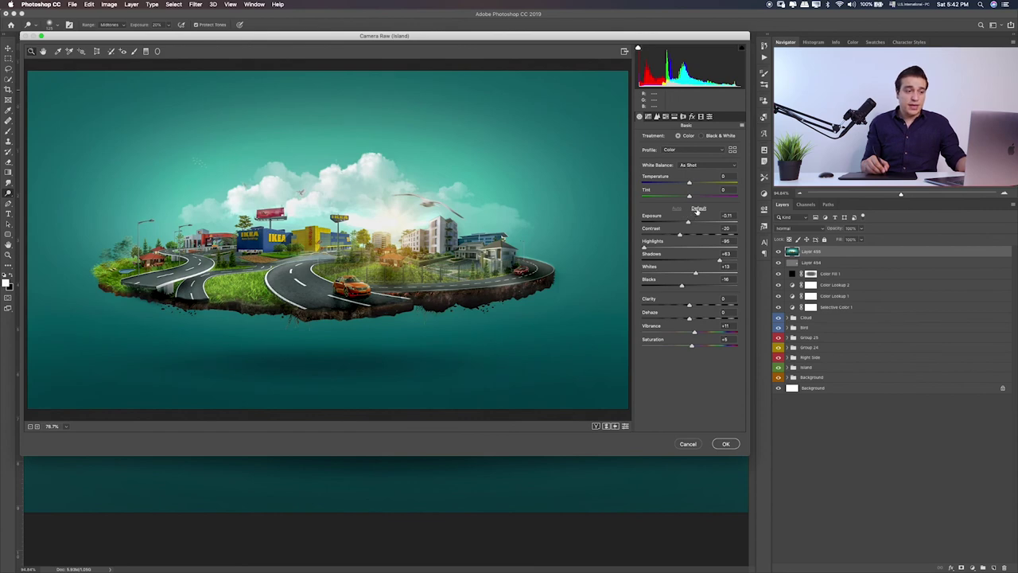
left_click(698, 208)
left_click(676, 208)
left_click(699, 209)
left_click(677, 208)
left_click(698, 209)
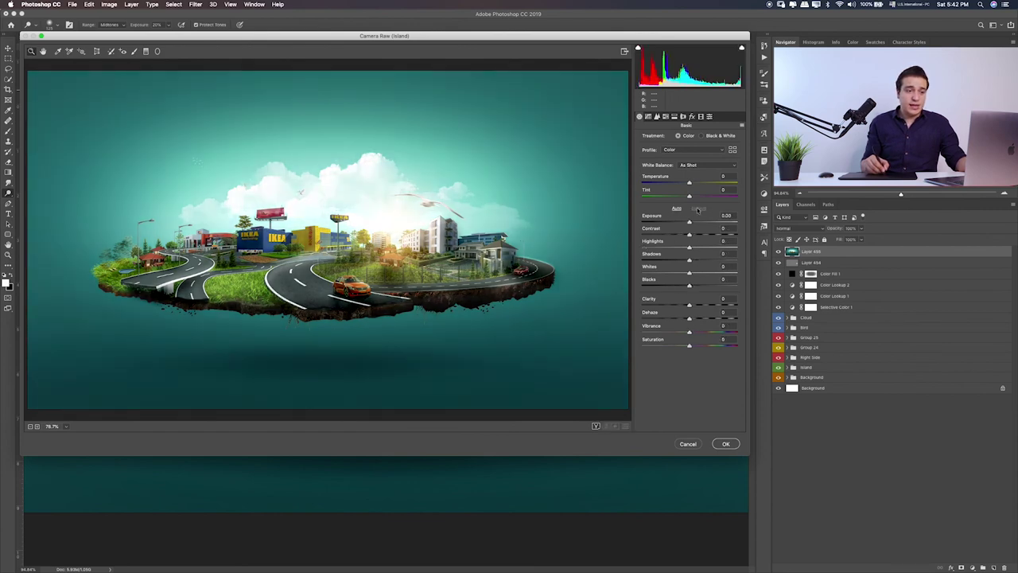
left_click(677, 209)
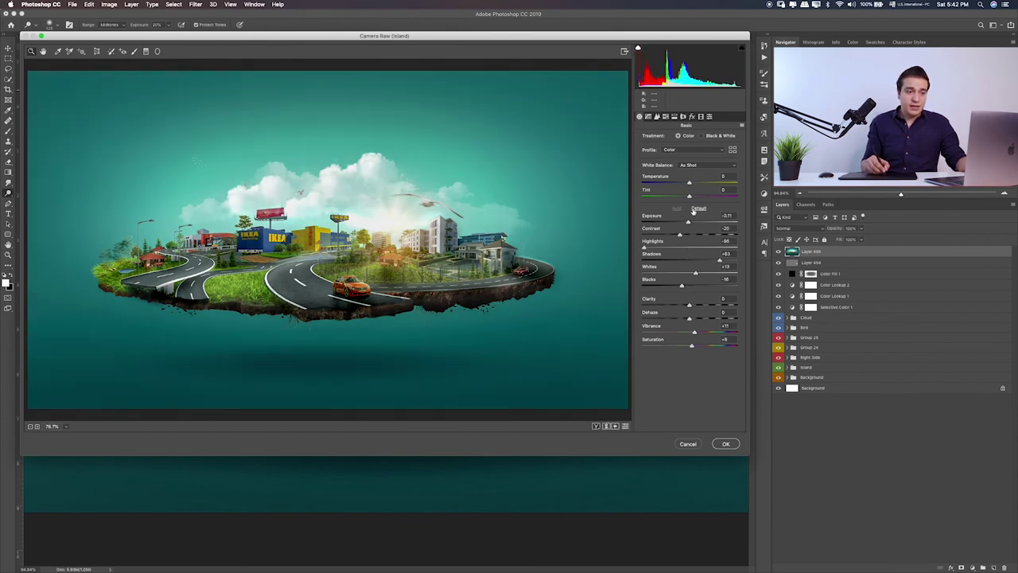
left_click(696, 209)
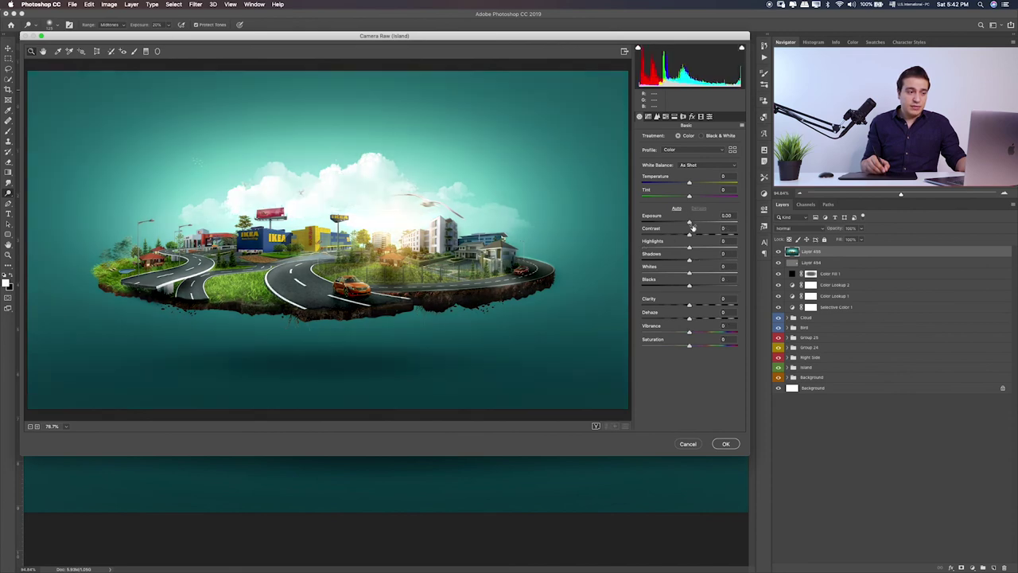
- Grade the tones: Exposure -0.10, Highlights -40, Shadows +38, Whites -34, Blacks +19, tone curve Darks +7
mouse_move(692, 226)
left_mouse_down()
mouse_move(670, 248)
mouse_move(708, 267)
mouse_move(668, 273)
left_mouse_up()
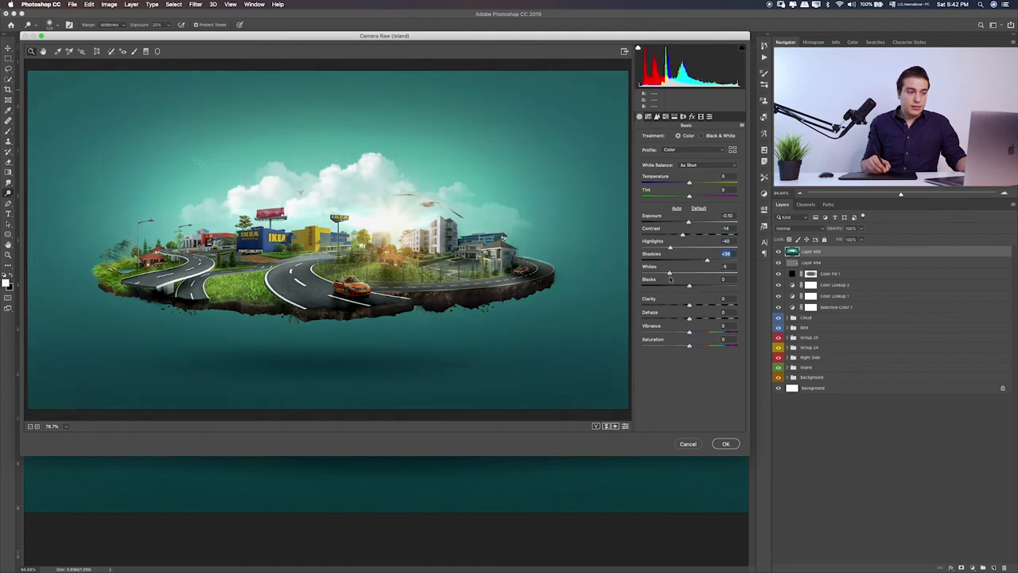
left_click(674, 278)
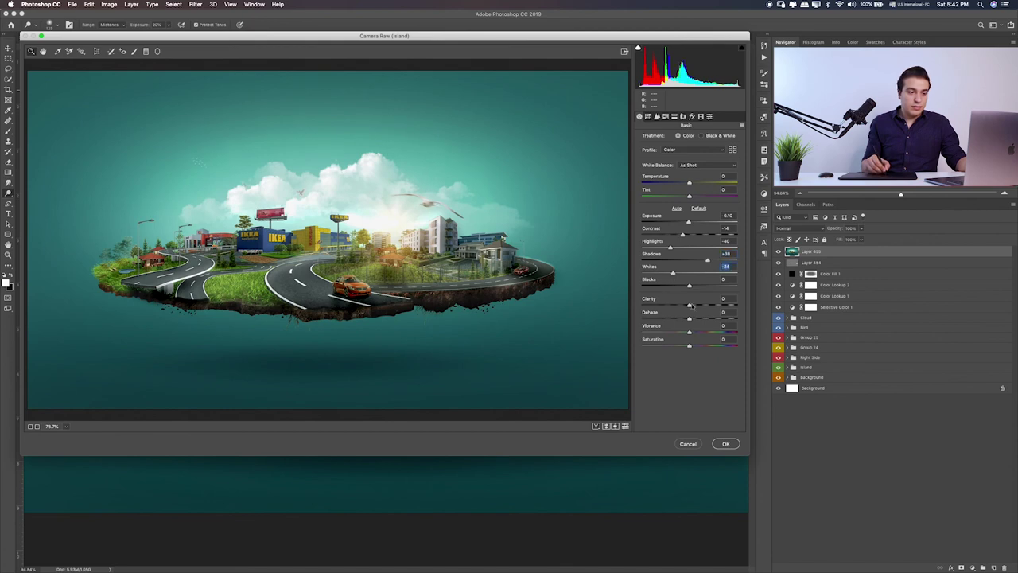
left_click_drag(690, 285, 698, 286)
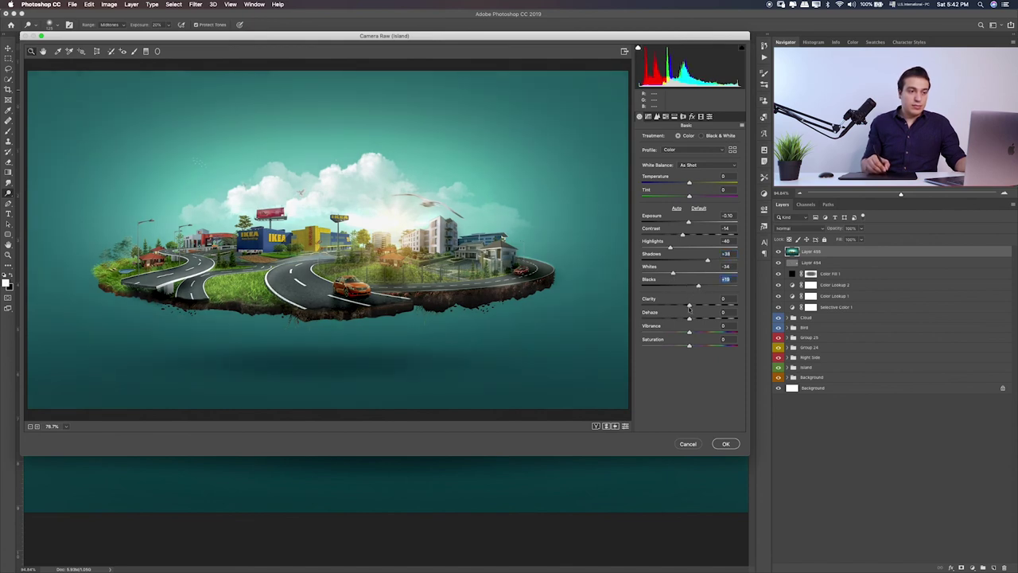
scroll(337, 259, "up", 1)
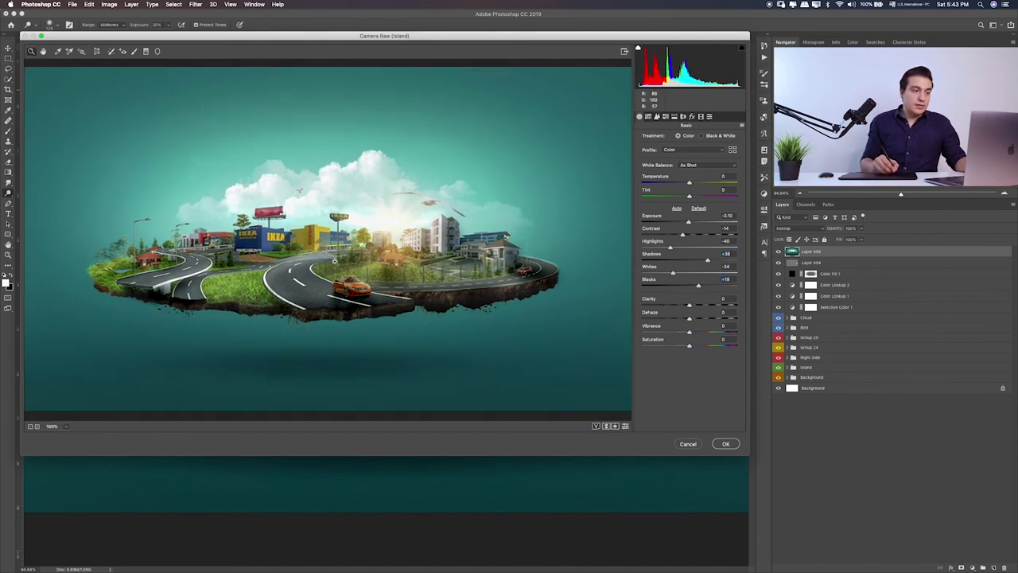
scroll(341, 258, "up", 2)
scroll(347, 256, "up", 2)
scroll(353, 254, "up", 2)
scroll(355, 253, "up", 2)
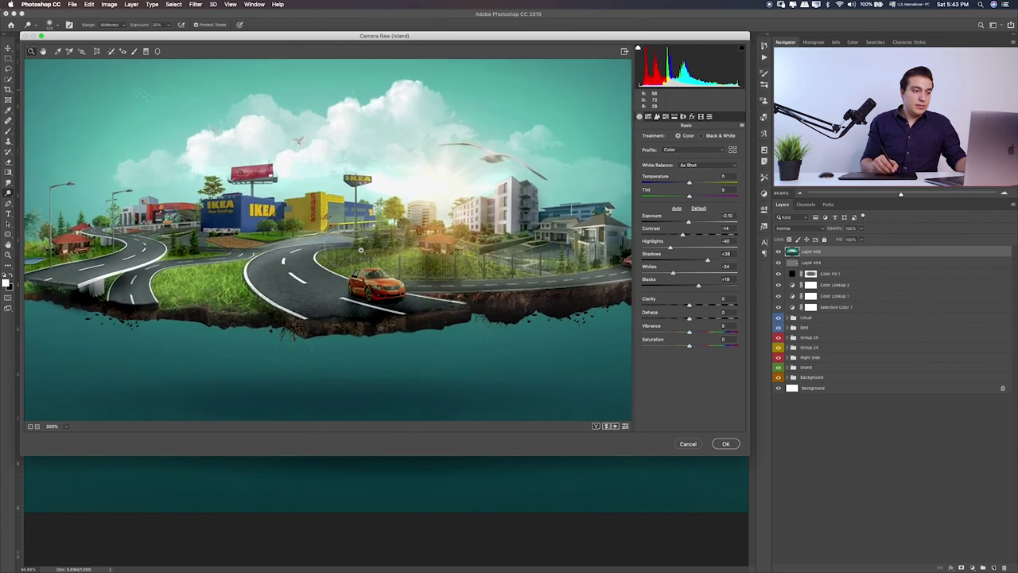
scroll(358, 251, "up", 2)
scroll(355, 248, "down", 10)
scroll(355, 249, "up", 2)
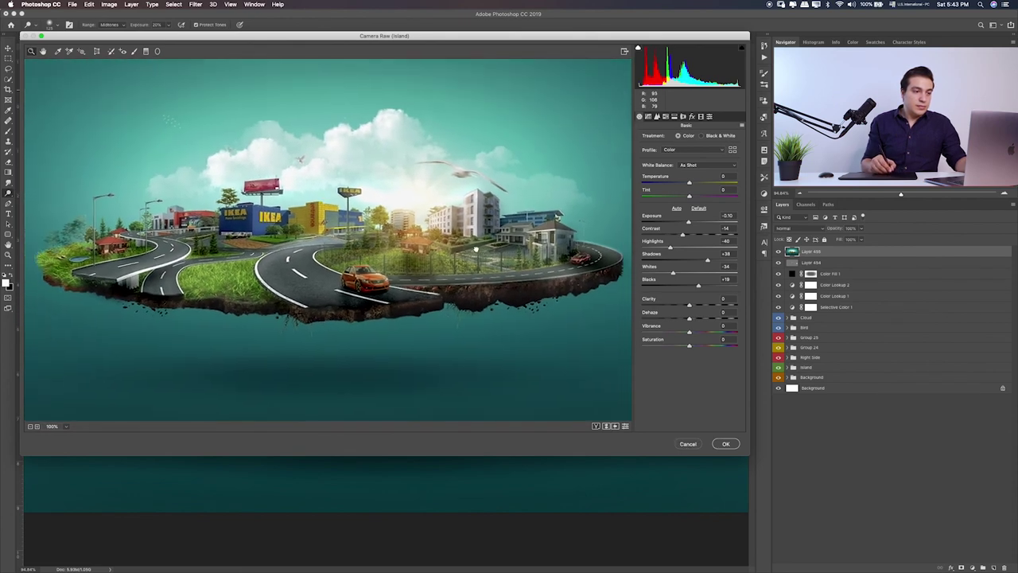
scroll(354, 248, "up", 2)
left_click(648, 117)
mouse_move(689, 278)
left_mouse_down()
mouse_move(700, 293)
mouse_move(682, 306)
left_mouse_up()
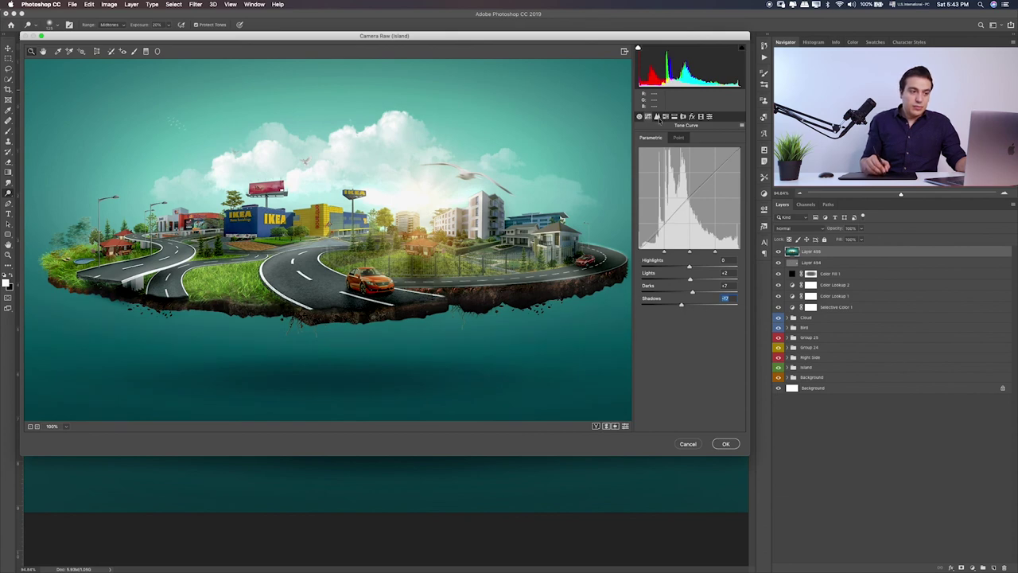
- Shift the HSL hues of Yellows to -29 and Greens to -21
left_click(657, 117)
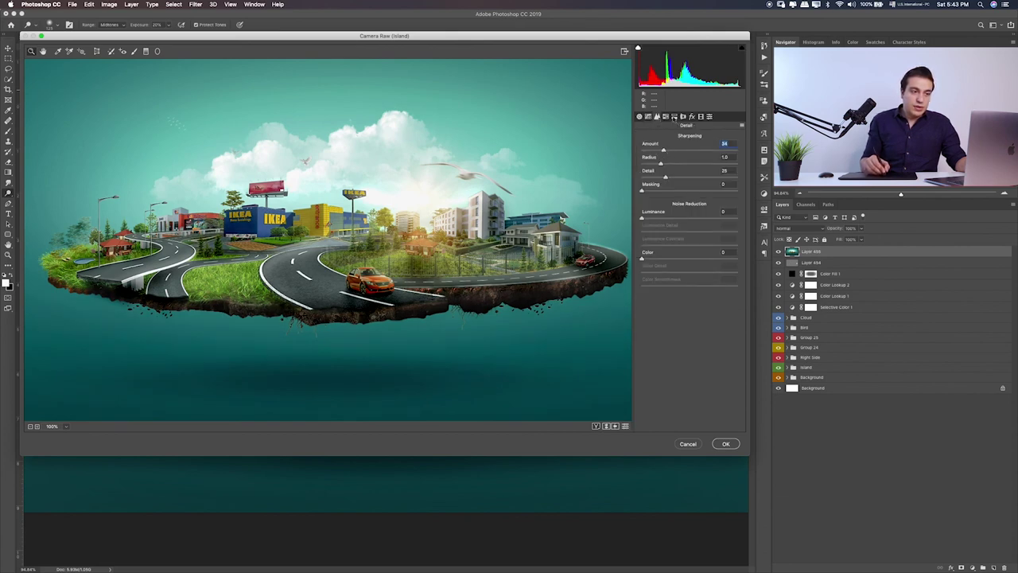
left_click(666, 117)
mouse_move(686, 194)
left_mouse_down()
mouse_move(660, 197)
mouse_move(675, 196)
left_mouse_up()
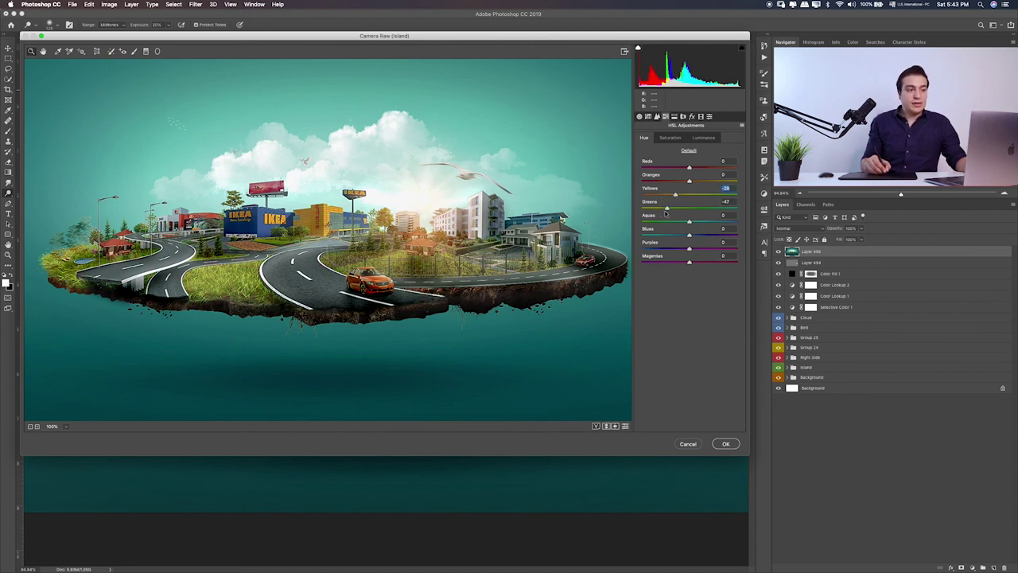
left_click_drag(666, 213, 676, 212)
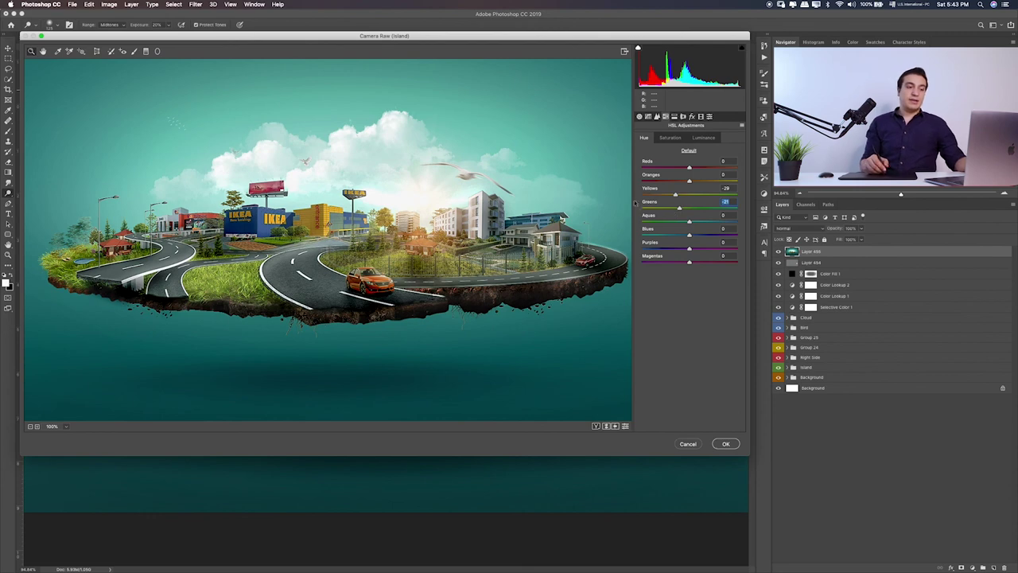
- Boost the Yellows saturation to +16 and darken the Yellows luminance slightly
left_click(679, 141)
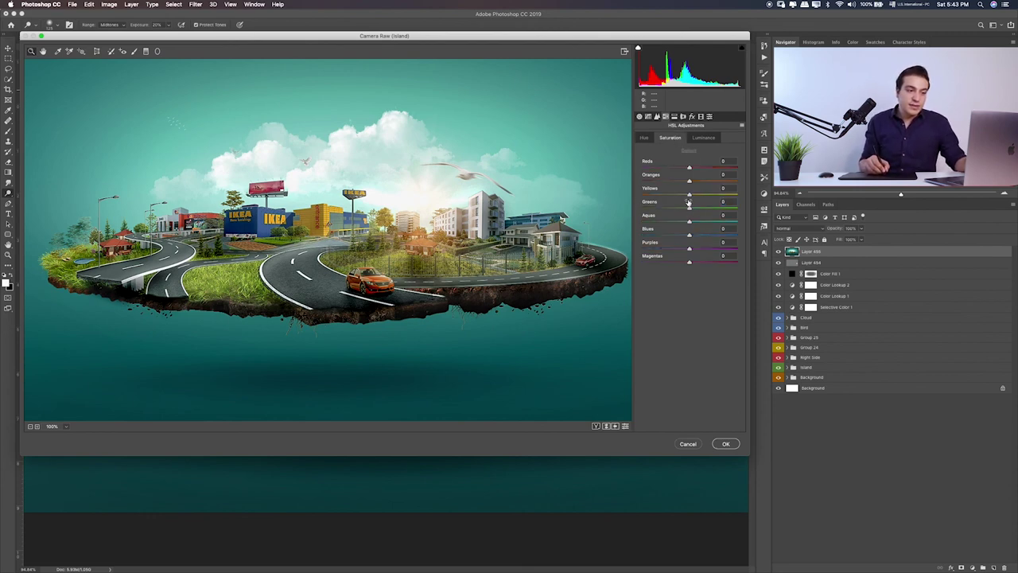
mouse_move(688, 194)
left_mouse_down()
mouse_move(729, 193)
mouse_move(715, 182)
left_mouse_up()
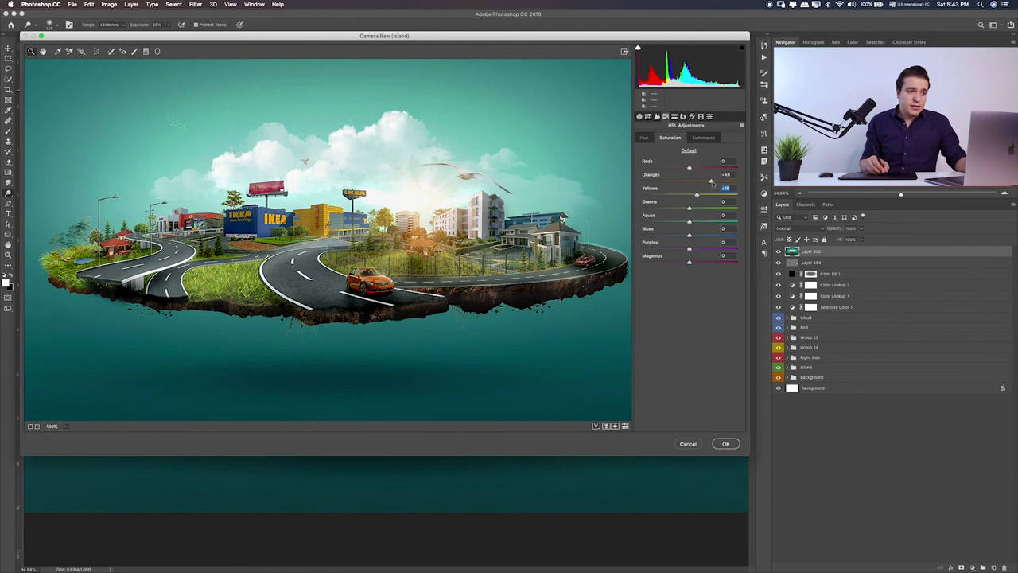
left_click(704, 139)
mouse_move(689, 195)
left_mouse_down()
mouse_move(711, 197)
mouse_move(696, 199)
mouse_move(705, 165)
left_mouse_up()
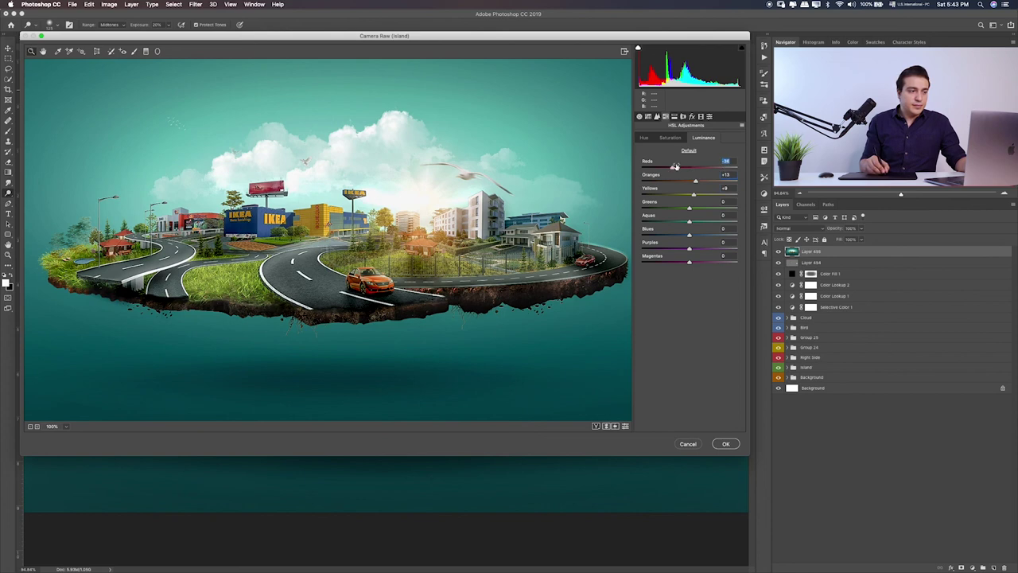
- Desaturate the Blues heavily to -85 in HSL Saturation
left_click(670, 138)
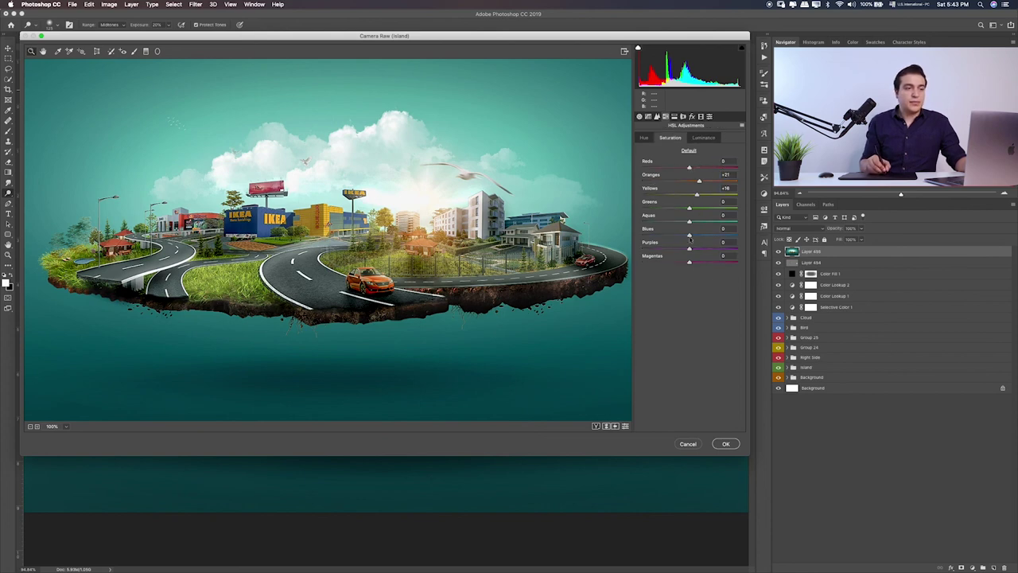
mouse_move(703, 236)
left_mouse_down()
mouse_move(659, 236)
mouse_move(685, 236)
mouse_move(664, 223)
mouse_move(691, 223)
mouse_move(655, 236)
left_mouse_up()
left_click(644, 136)
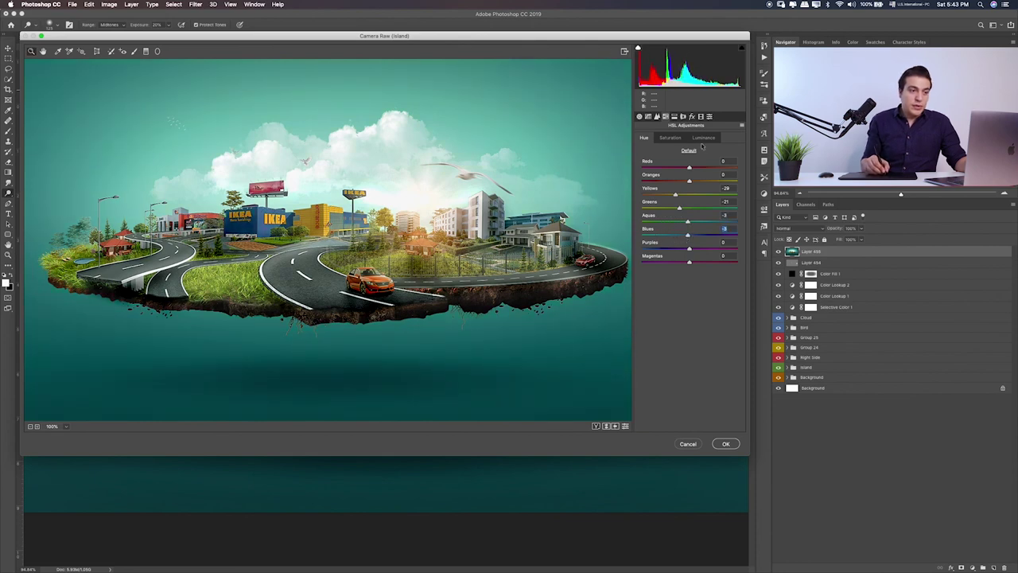
left_click(674, 117)
- Add a dark post-crop vignette and preview the whole image at fit-to-screen zoom
left_click(691, 117)
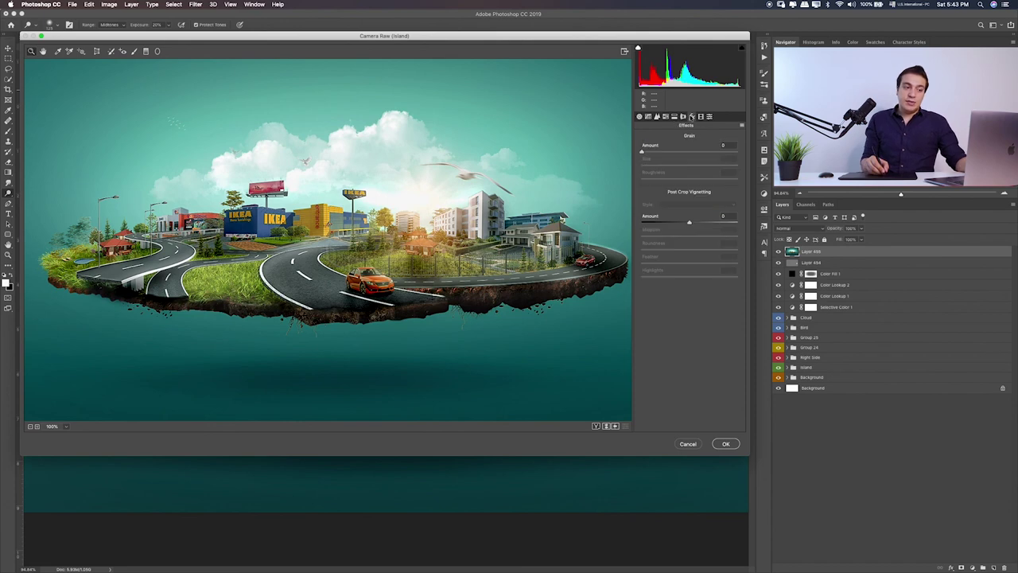
left_click_drag(689, 222, 680, 222)
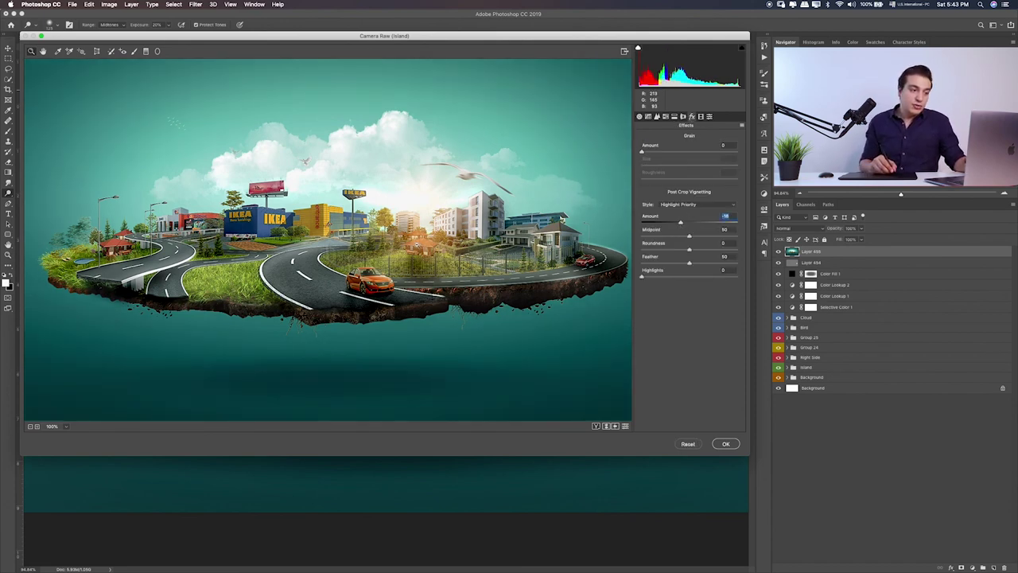
scroll(420, 246, "up", 1)
scroll(410, 248, "up", 1)
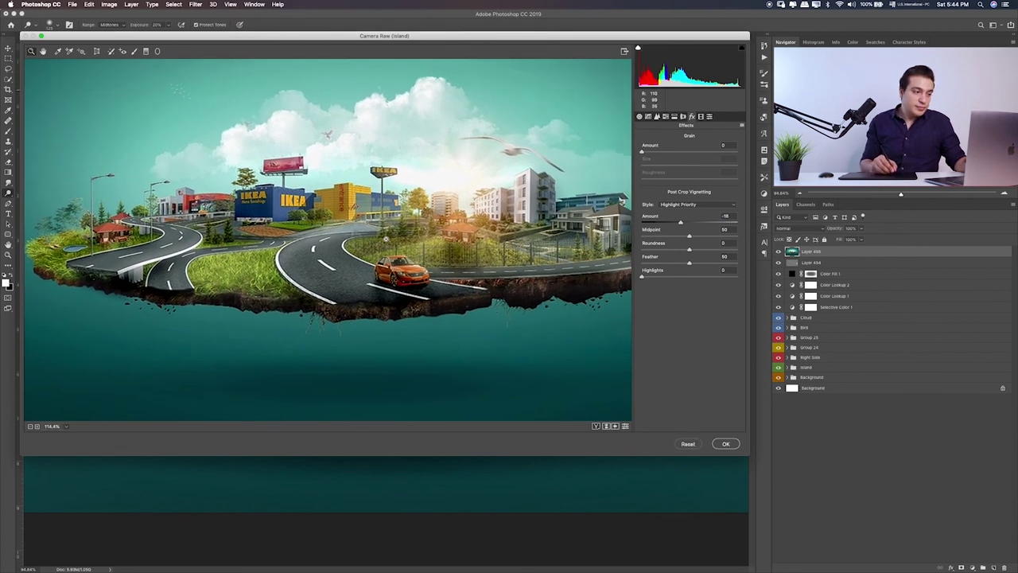
scroll(387, 212, "up", 1)
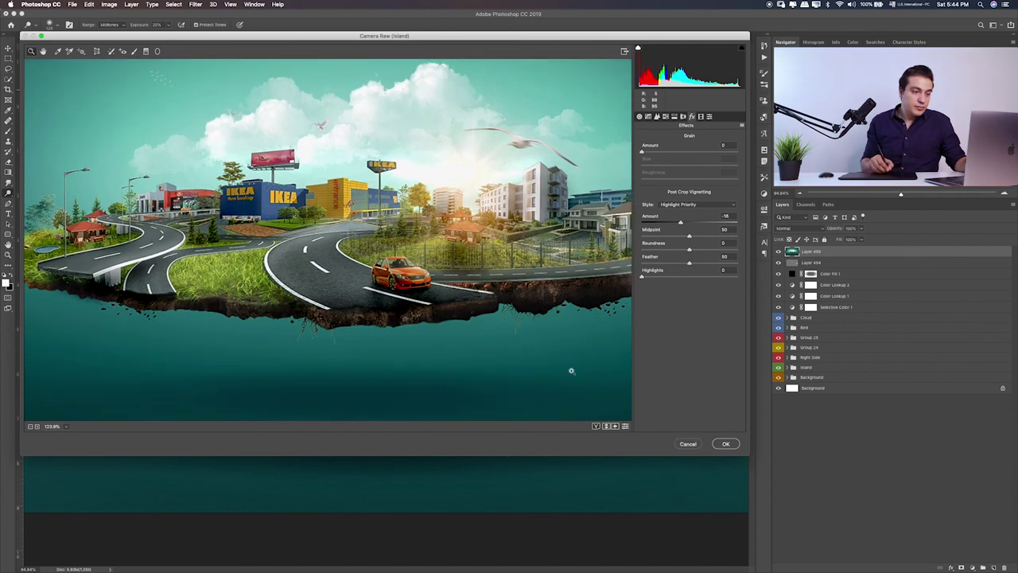
left_click(31, 427)
left_click(31, 426)
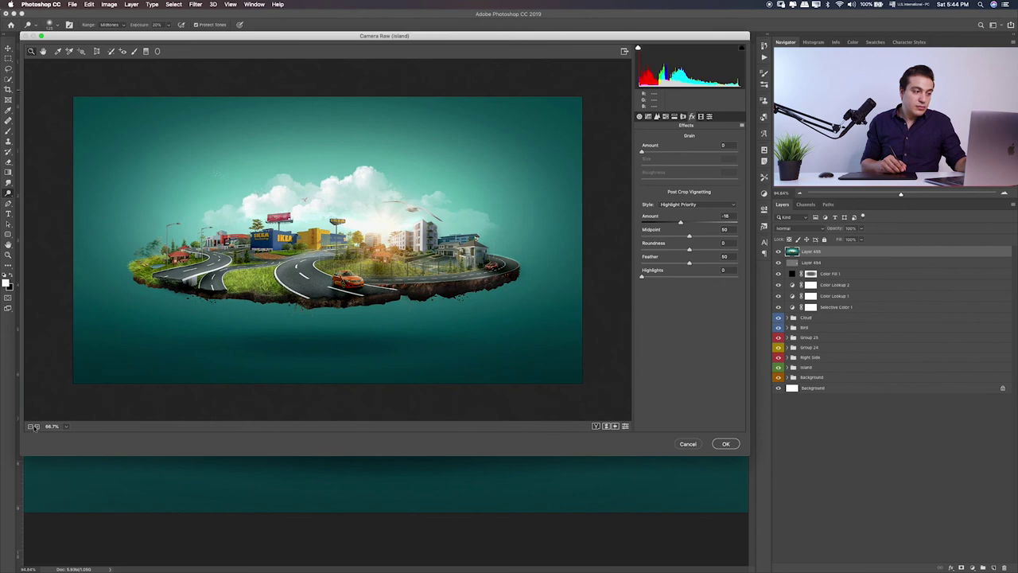
left_click(36, 426)
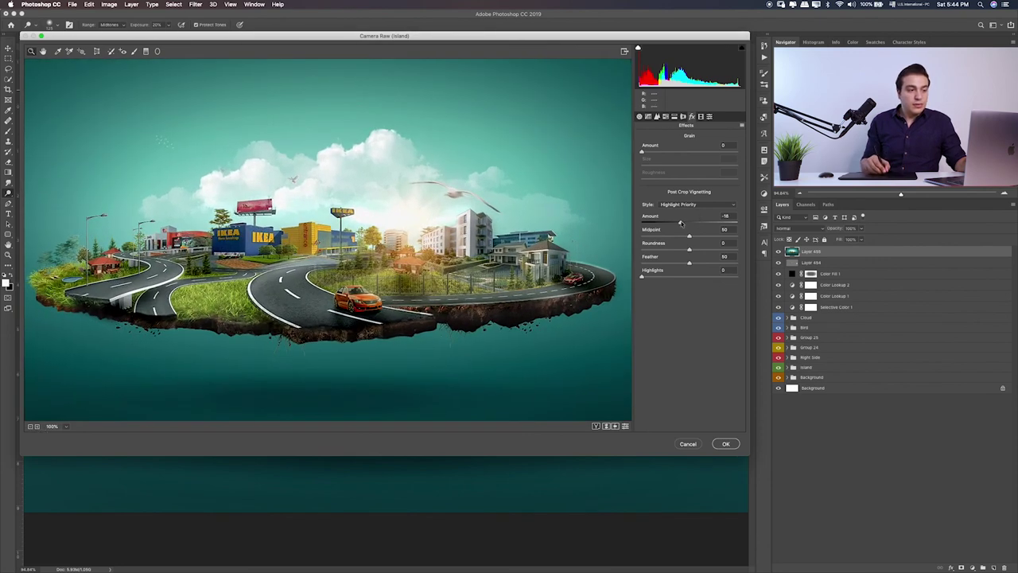
- Set vignette Amount -17 and Midpoint 46, commit the grade, and compare Layer 455 on/off
left_click(680, 223)
left_click_drag(691, 236, 670, 271)
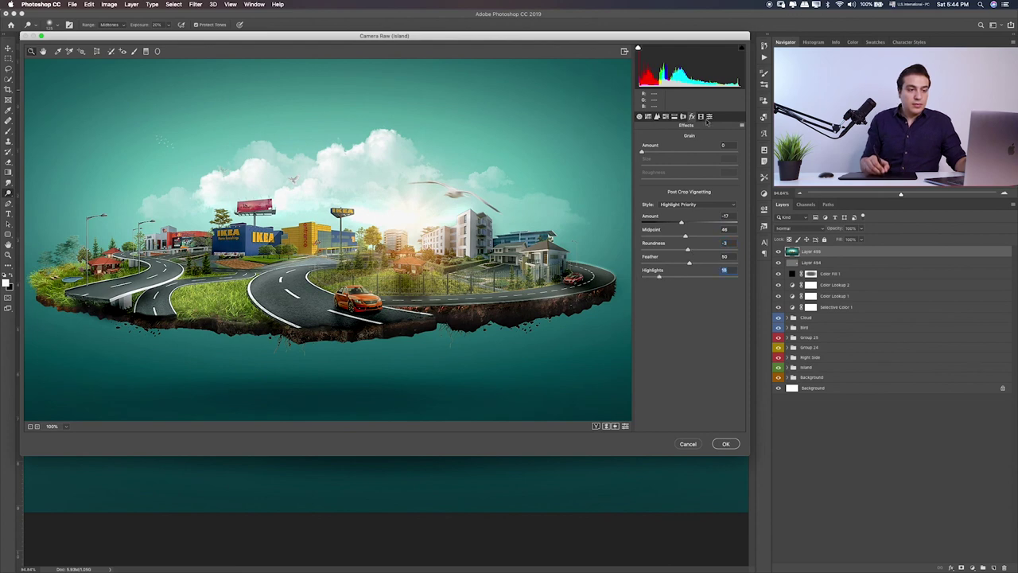
left_click(706, 121)
left_click(724, 443)
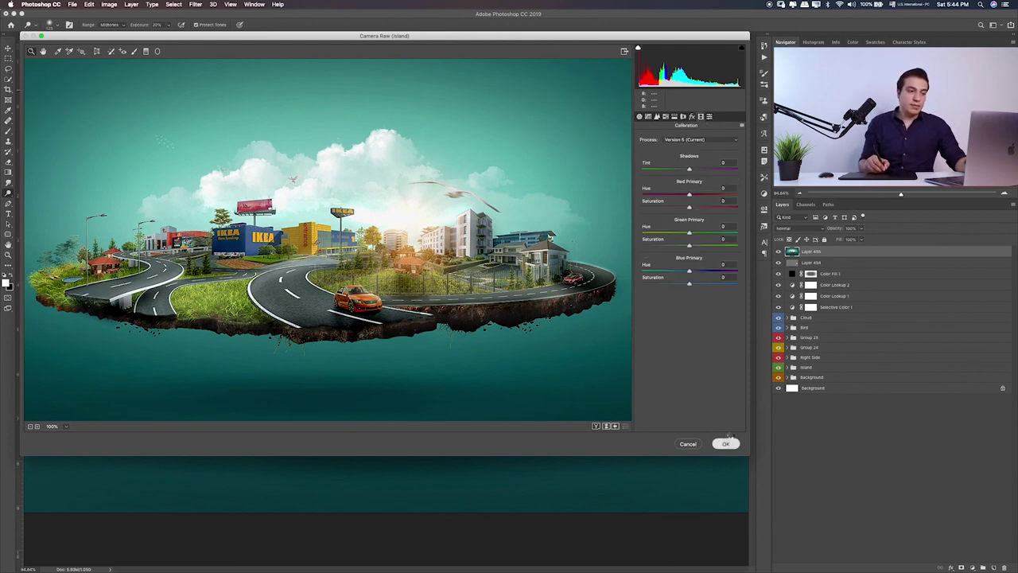
left_click(779, 251)
left_click(778, 252)
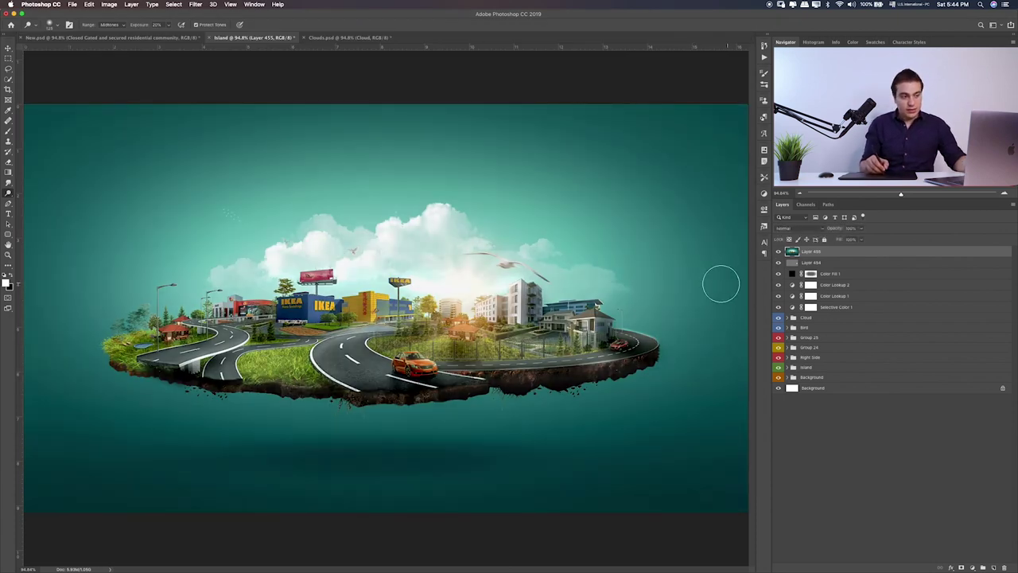
- Close Clouds.psd without saving changes
left_click(350, 37)
key("super+w")
left_click(482, 185)
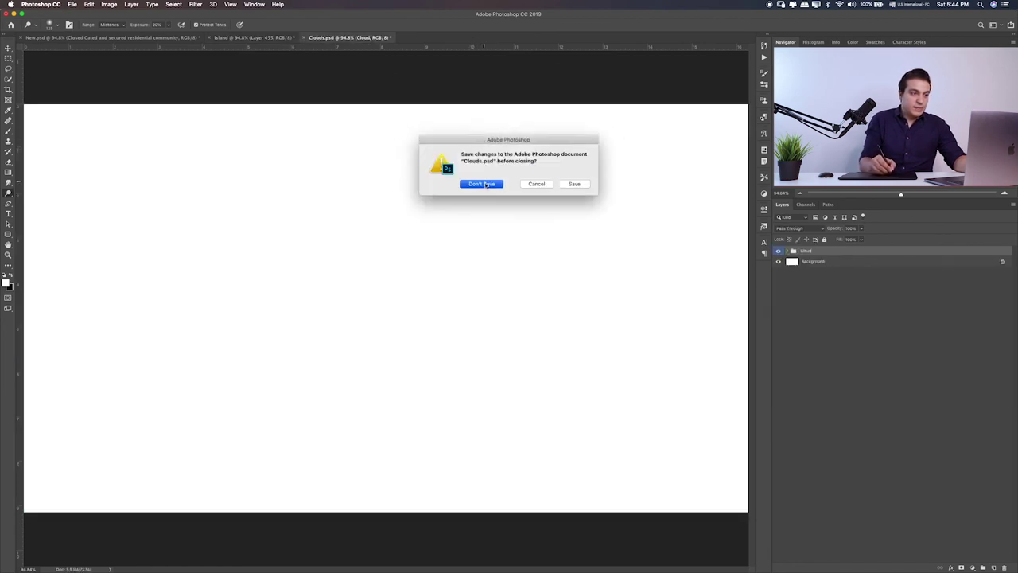
- Open Final Text.psd from Finder
key("super+Tab")
key("super+Tab")
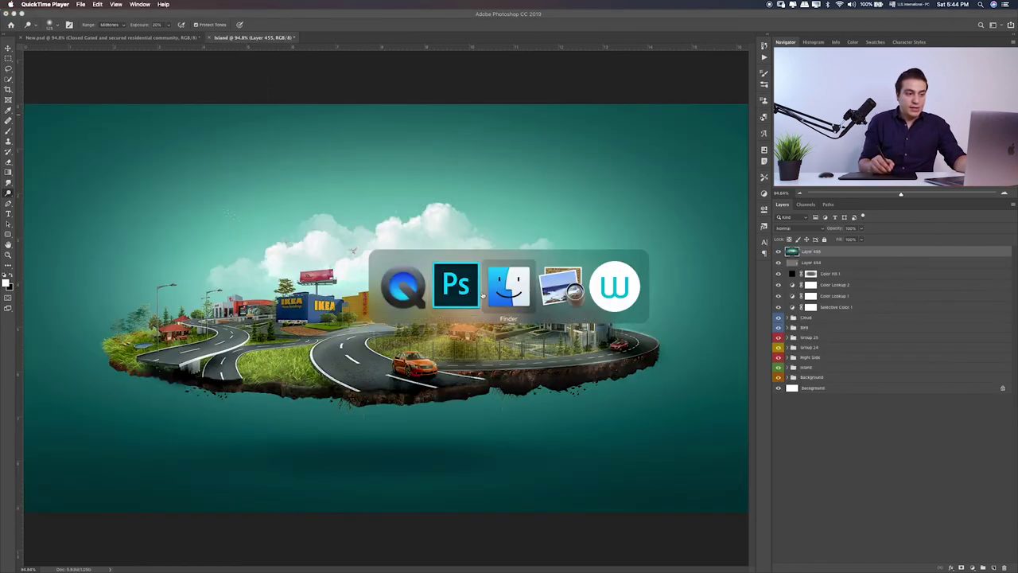
left_click(609, 231)
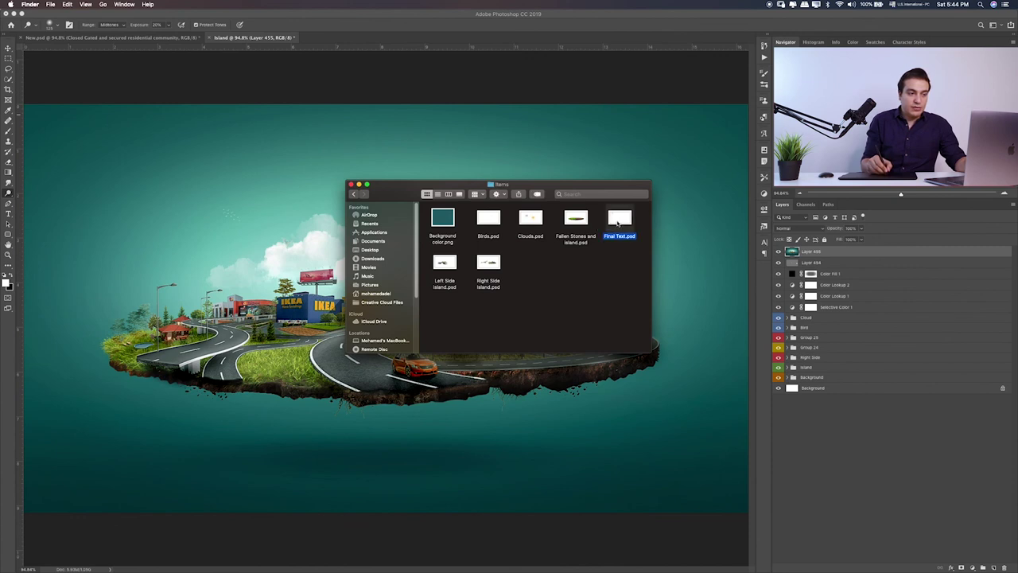
double_click(617, 224)
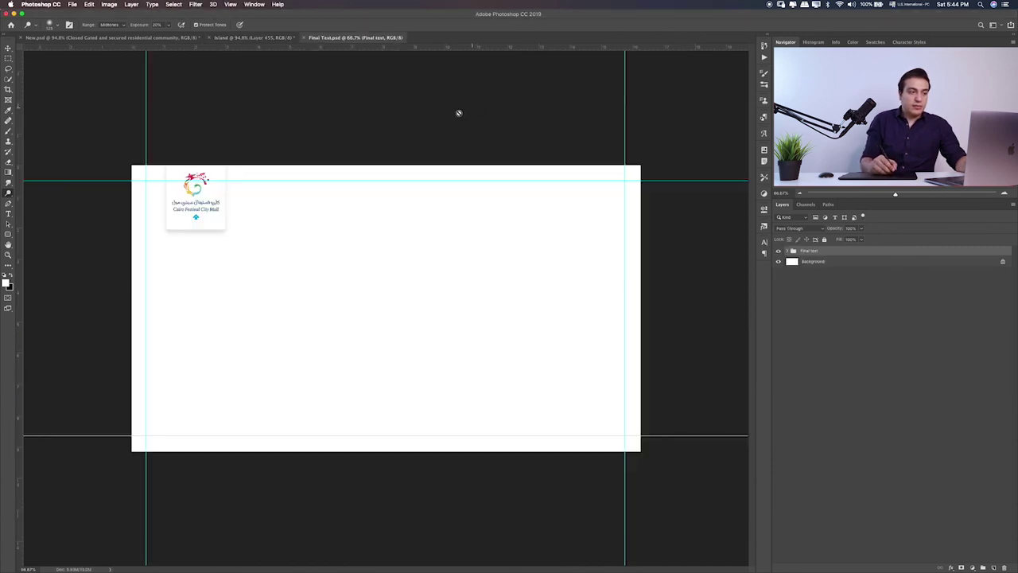
- Move the Final text group into the Island document and leave it hidden
key("v")
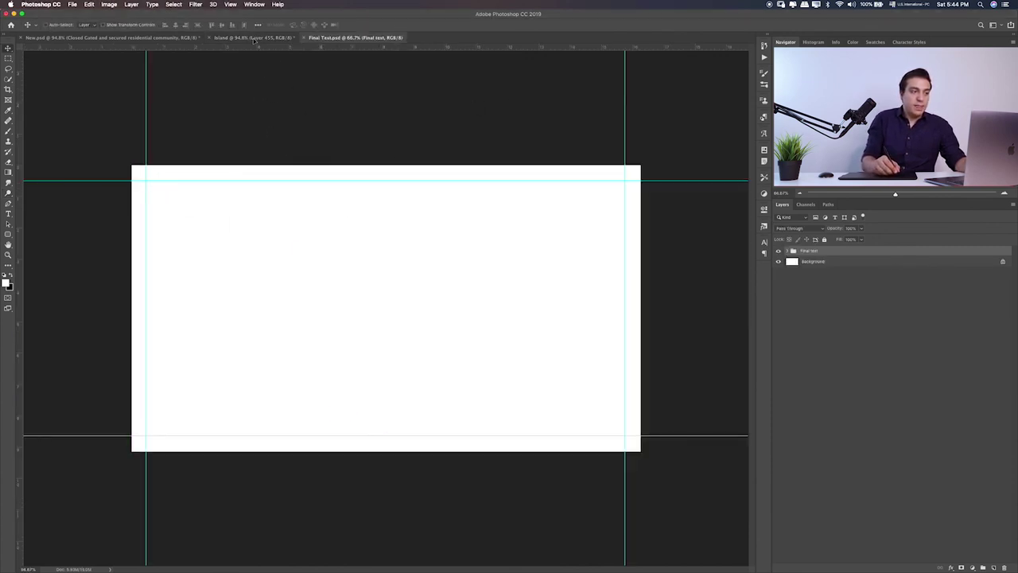
left_click(253, 38)
left_click_drag(262, 75, 270, 120)
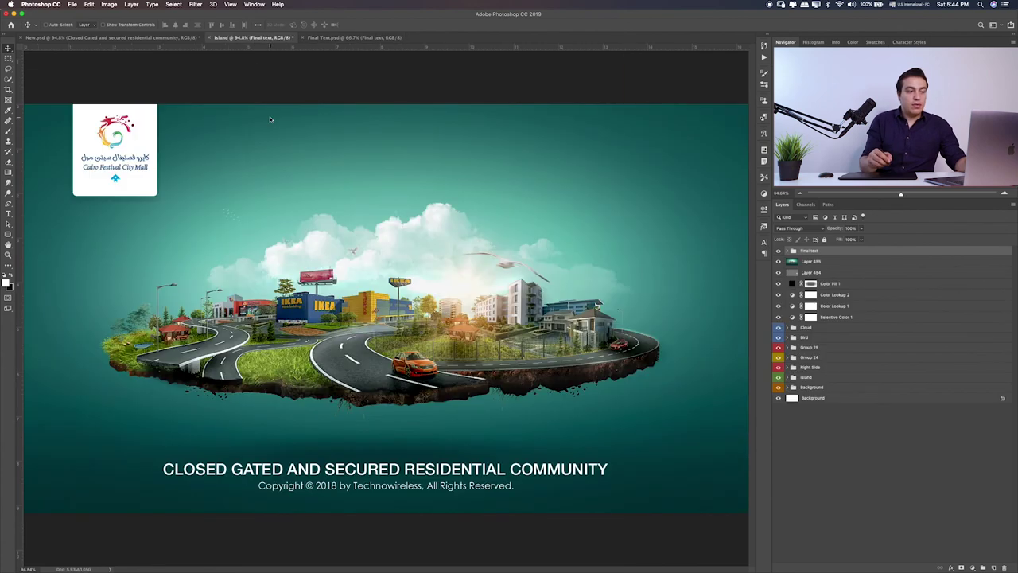
left_click(779, 252)
left_click(780, 251)
left_click(780, 251)
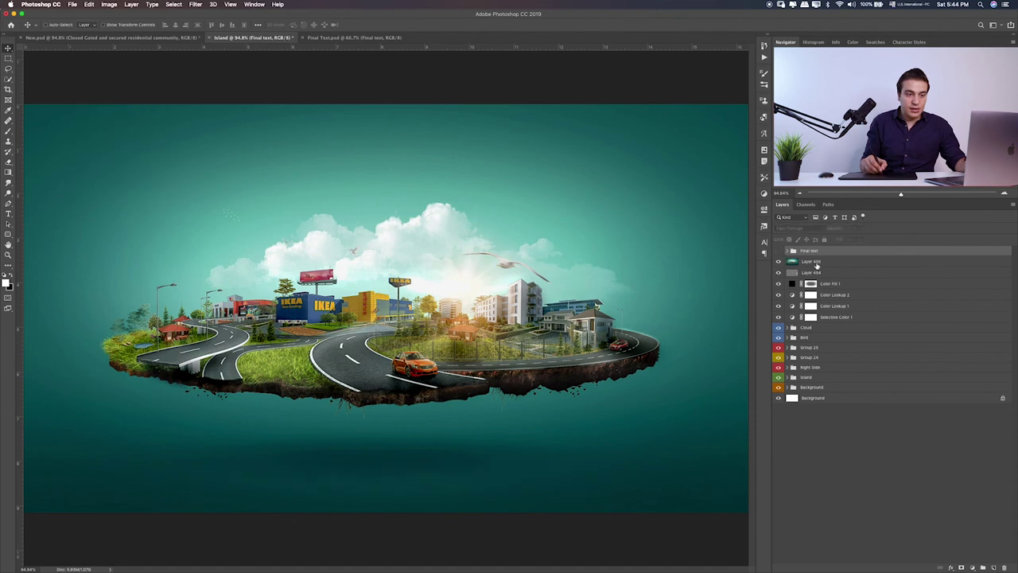
- Toggle Layer 455's visibility off and on to compare the grade
left_click(792, 261)
left_click(779, 261)
left_click(778, 261)
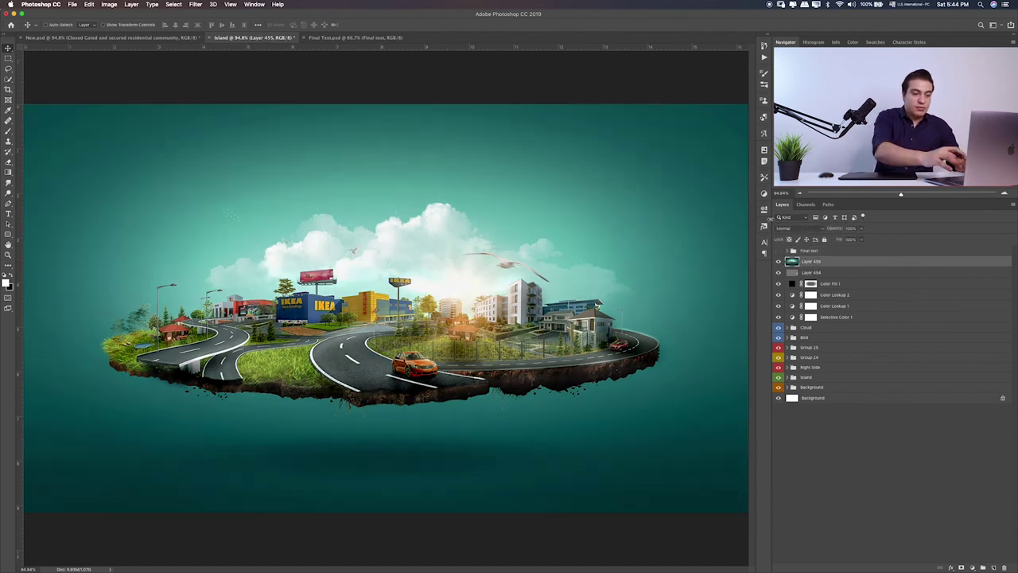
- Duplicate Layer 455 and compare Camera Raw Auto tone against Default settings on the copy
key("ctrl+j")
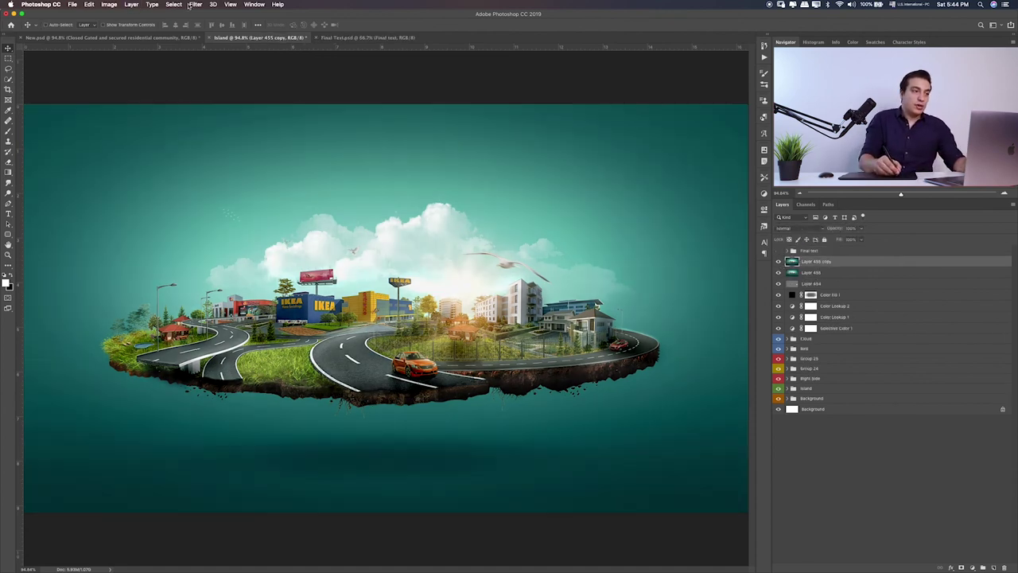
left_click(195, 4)
left_click(220, 54)
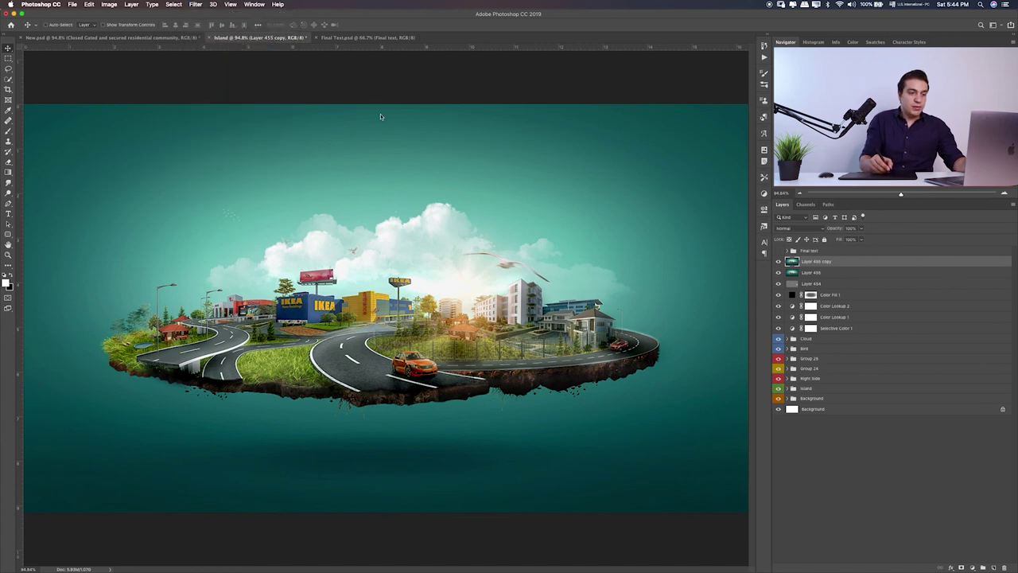
left_click(676, 208)
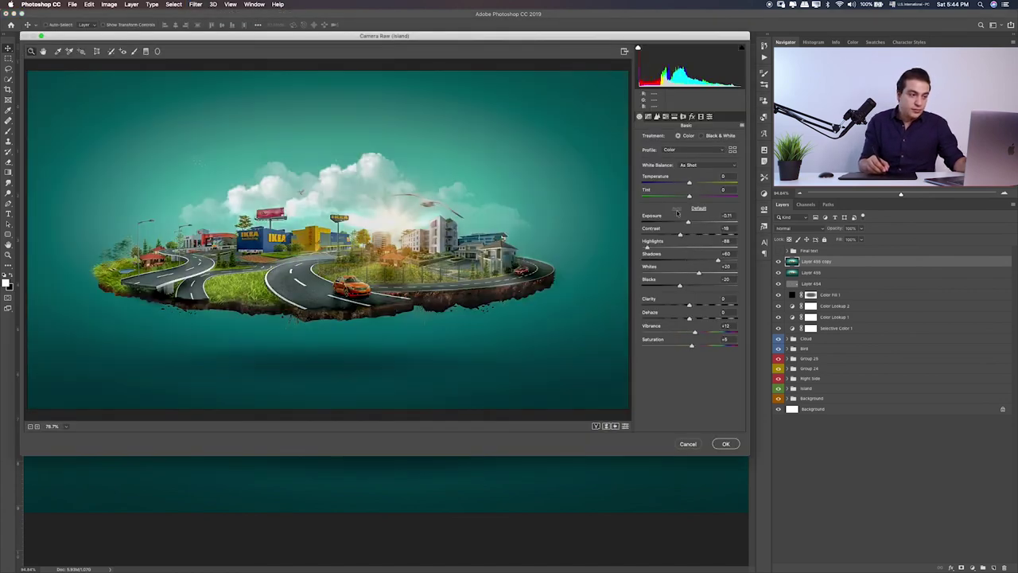
left_click(696, 208)
left_click(677, 209)
left_click(677, 210)
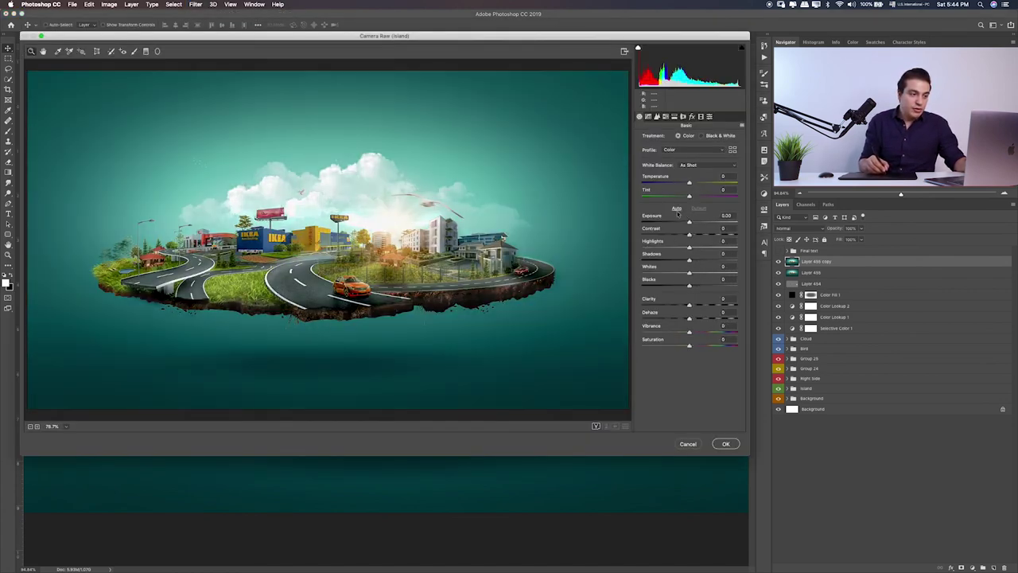
left_click(676, 209)
left_click(676, 209)
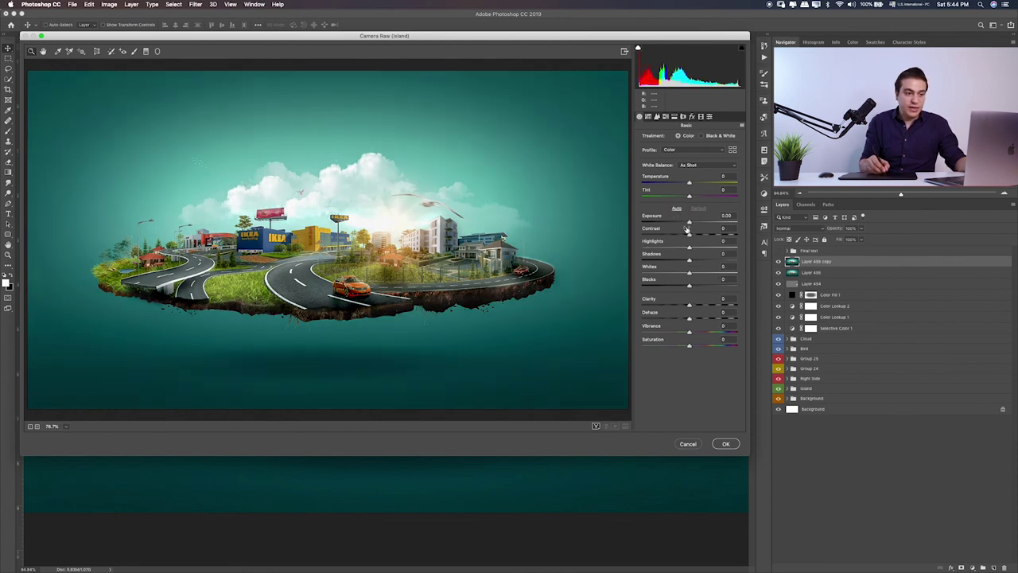
- Set Highlights -25, Shadows +32, Blacks -3, Vibrance +8, then show the Final text group
mouse_move(685, 246)
left_mouse_down()
mouse_move(677, 247)
mouse_move(703, 261)
mouse_move(689, 286)
left_mouse_up()
left_click_drag(689, 332, 701, 333)
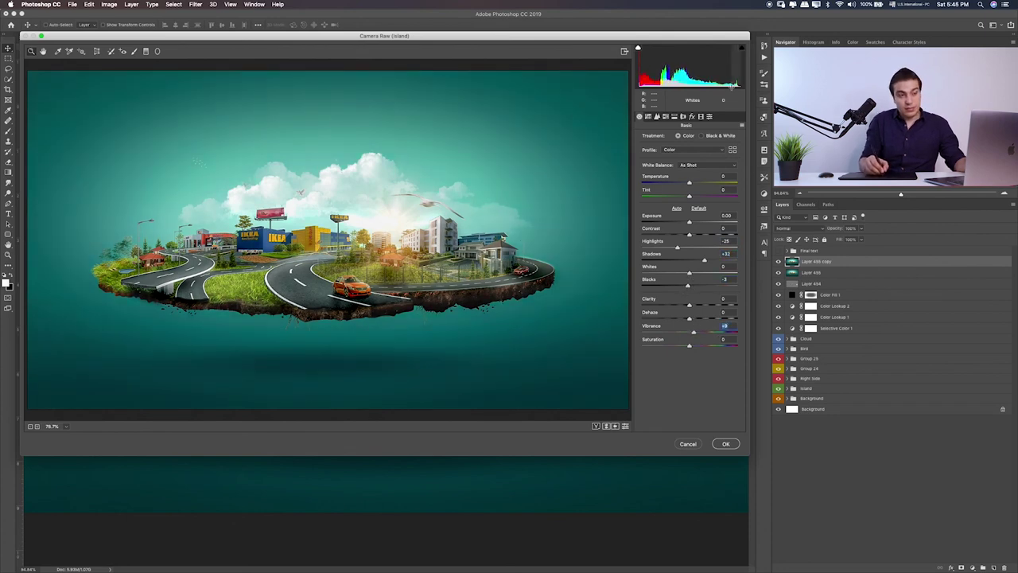
left_click(705, 116)
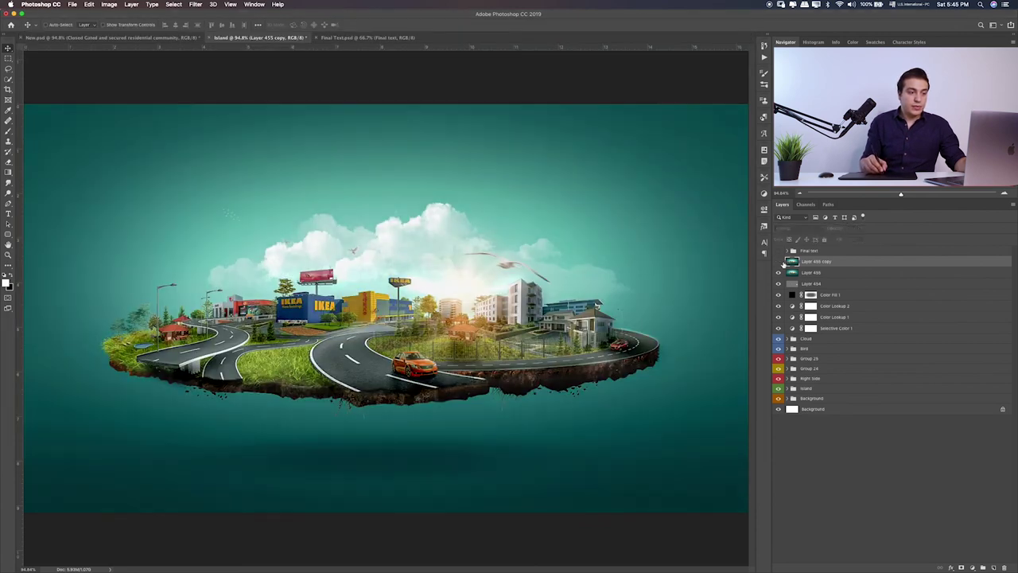
left_click(779, 251)
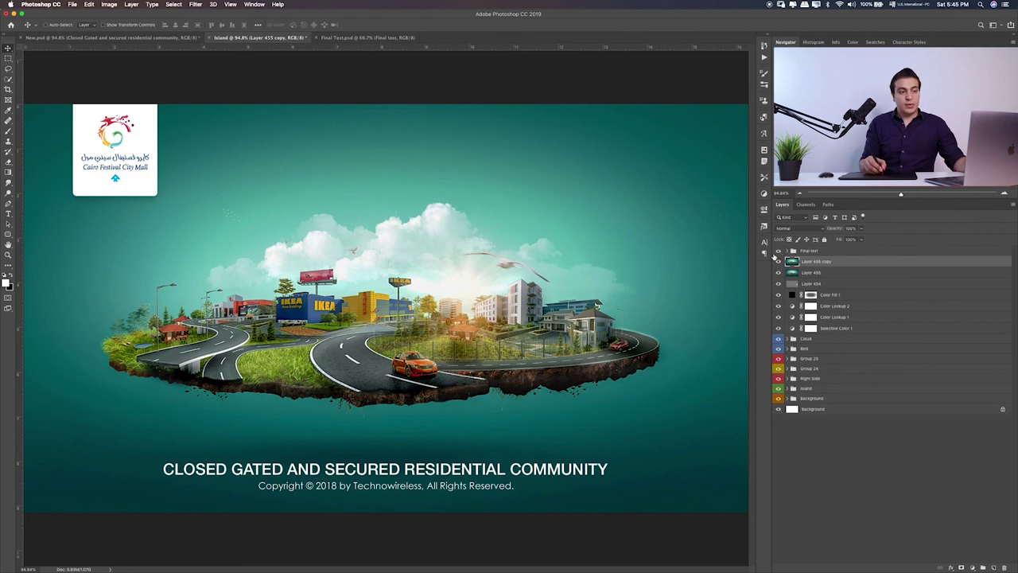